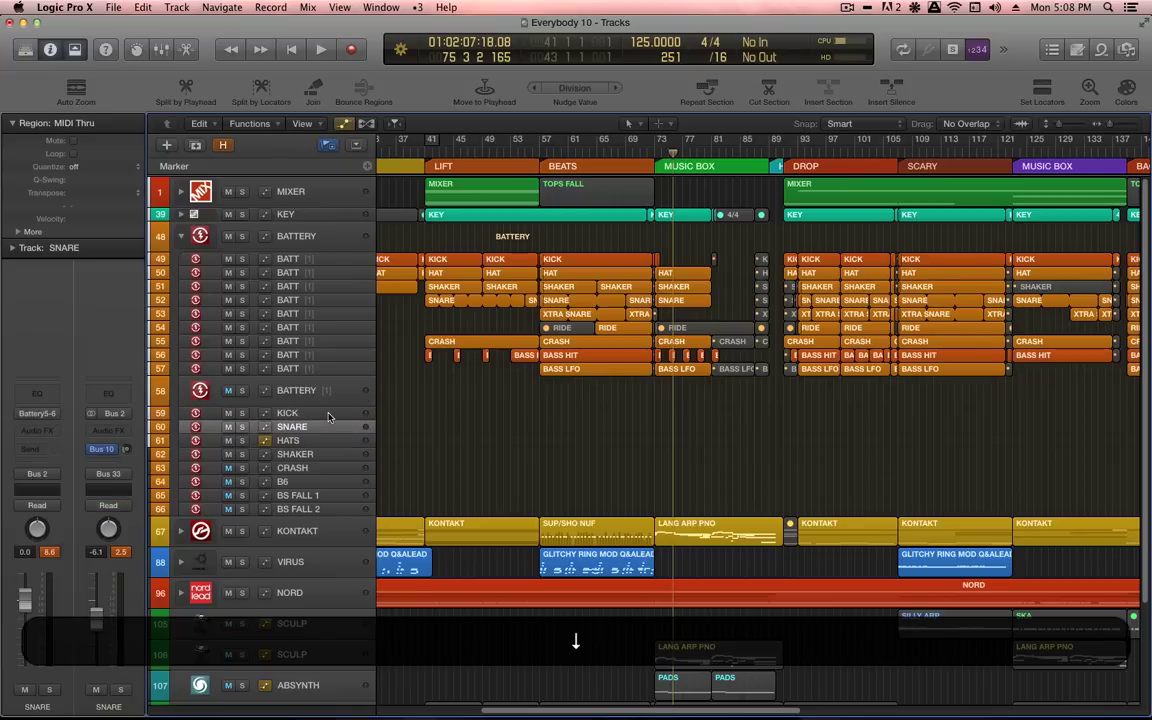
Inspect the channel strips of the Battery output tracks, including SHAKER, CRASH, BS FALL 1 and KICK.
key(Down)
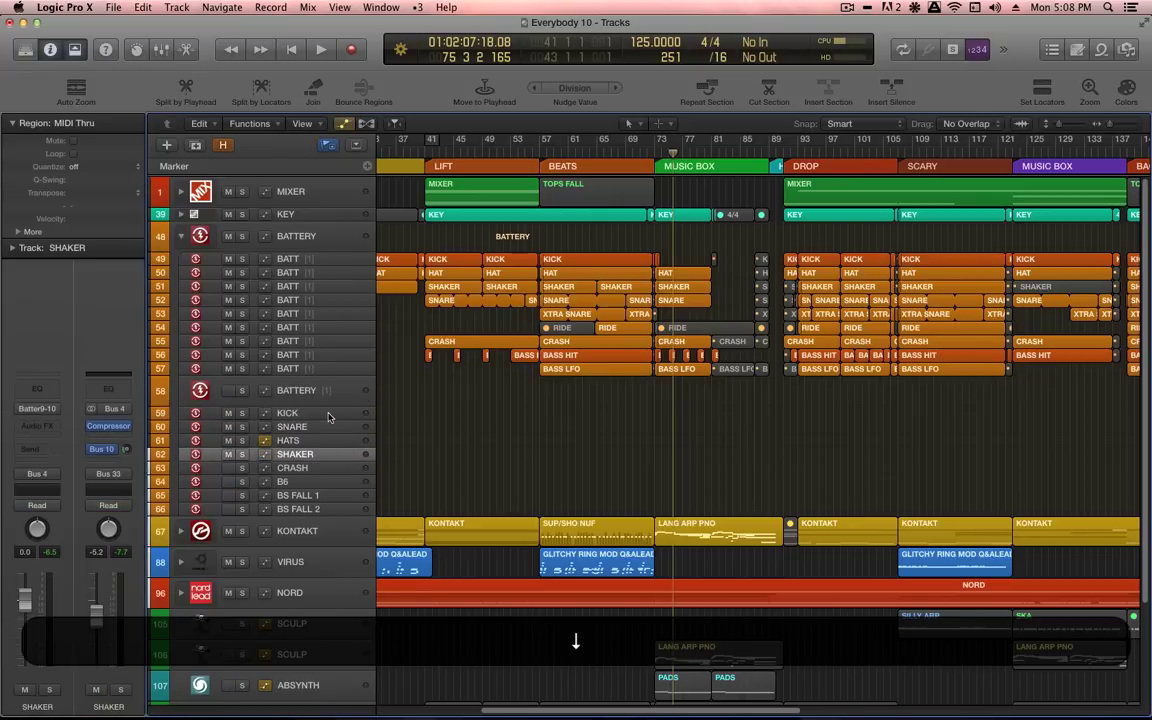
key(Down)
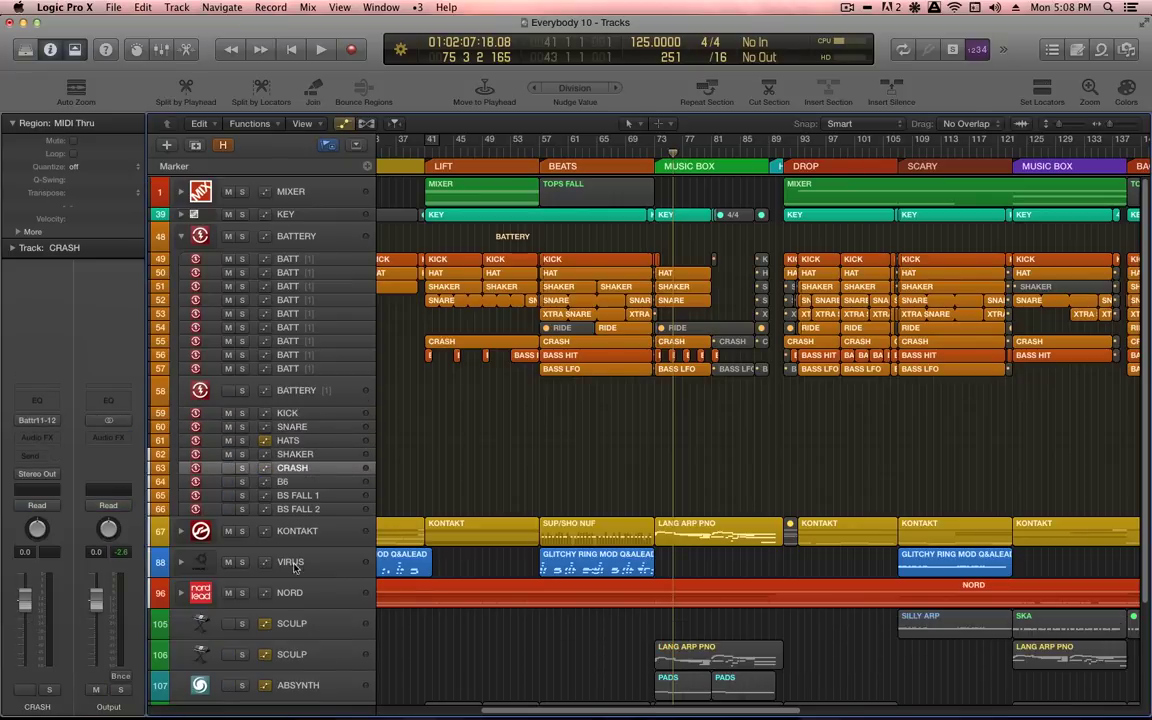
click(296, 496)
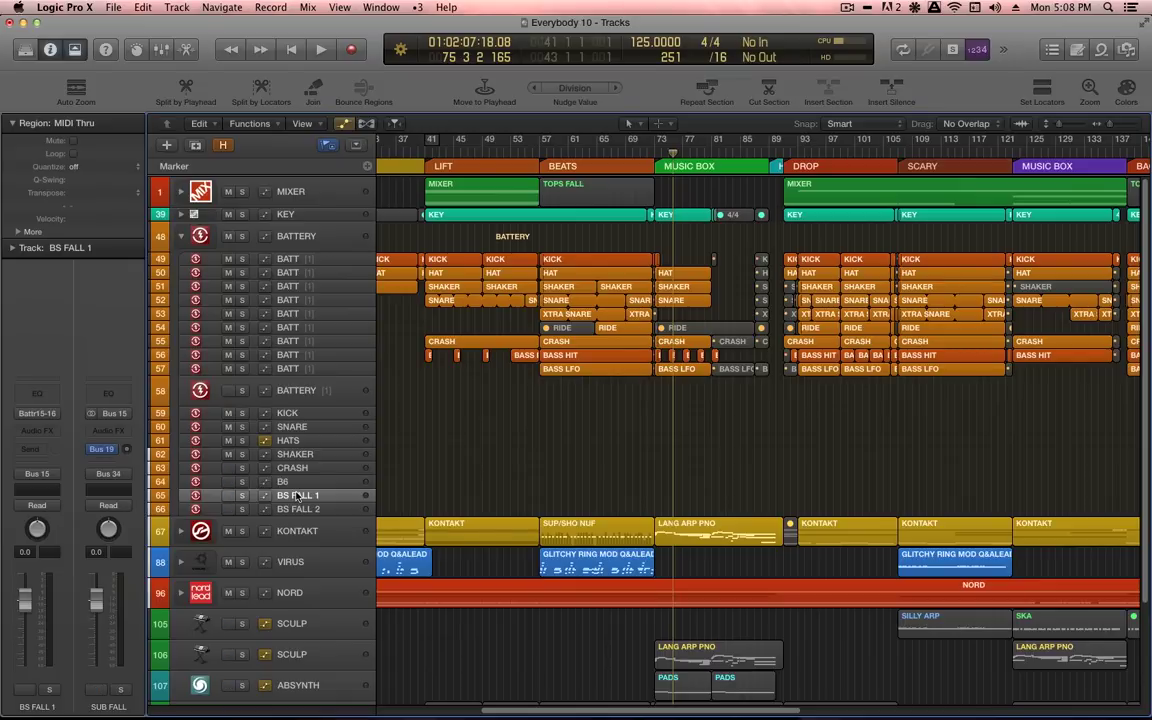
click(314, 417)
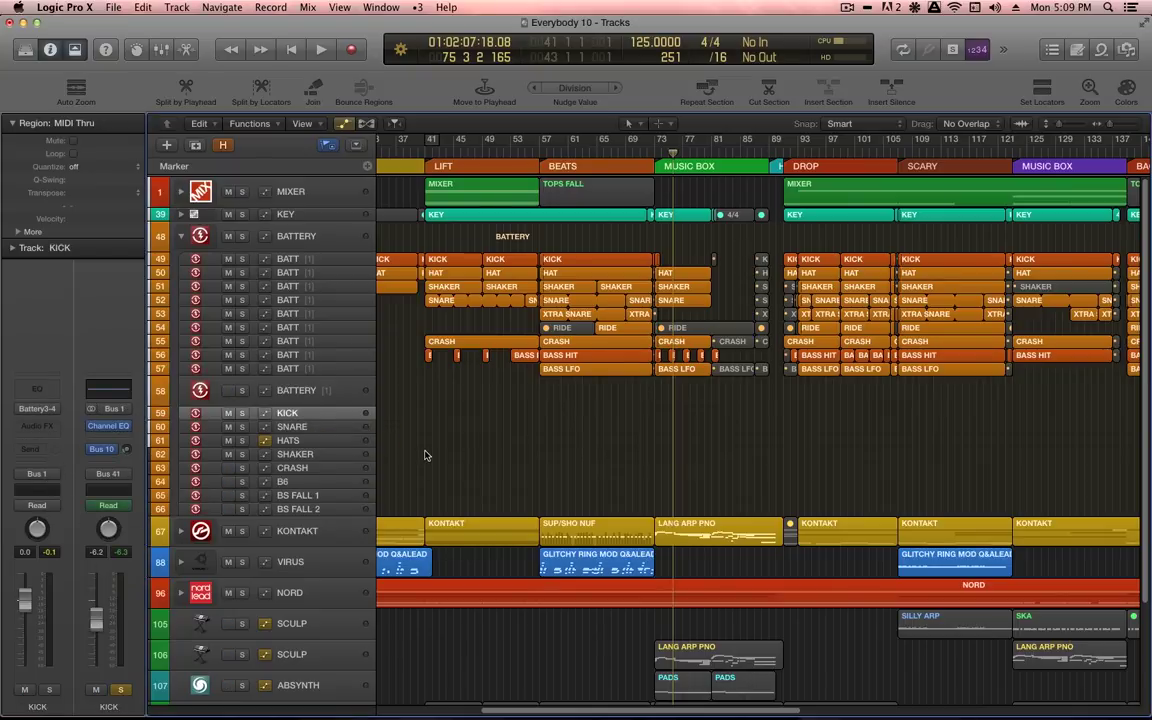
Expand the MIXER track stack and inspect its KICK, SNARE and HATS channel strips.
click(180, 191)
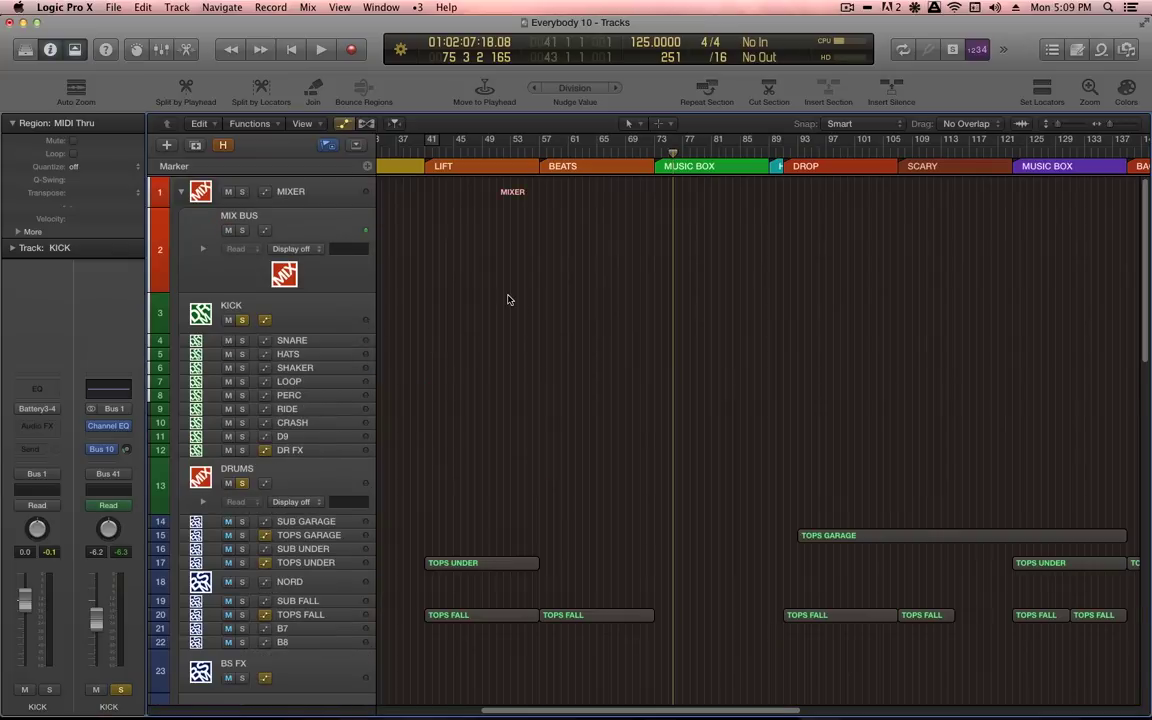
click(326, 305)
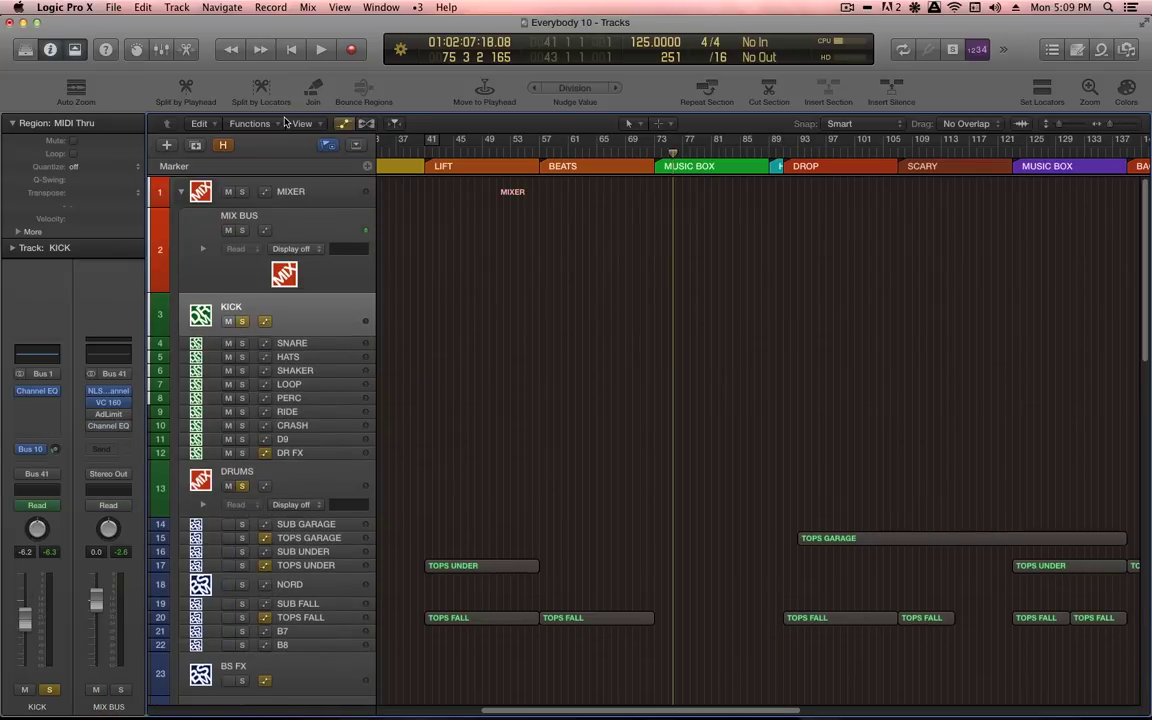
click(298, 344)
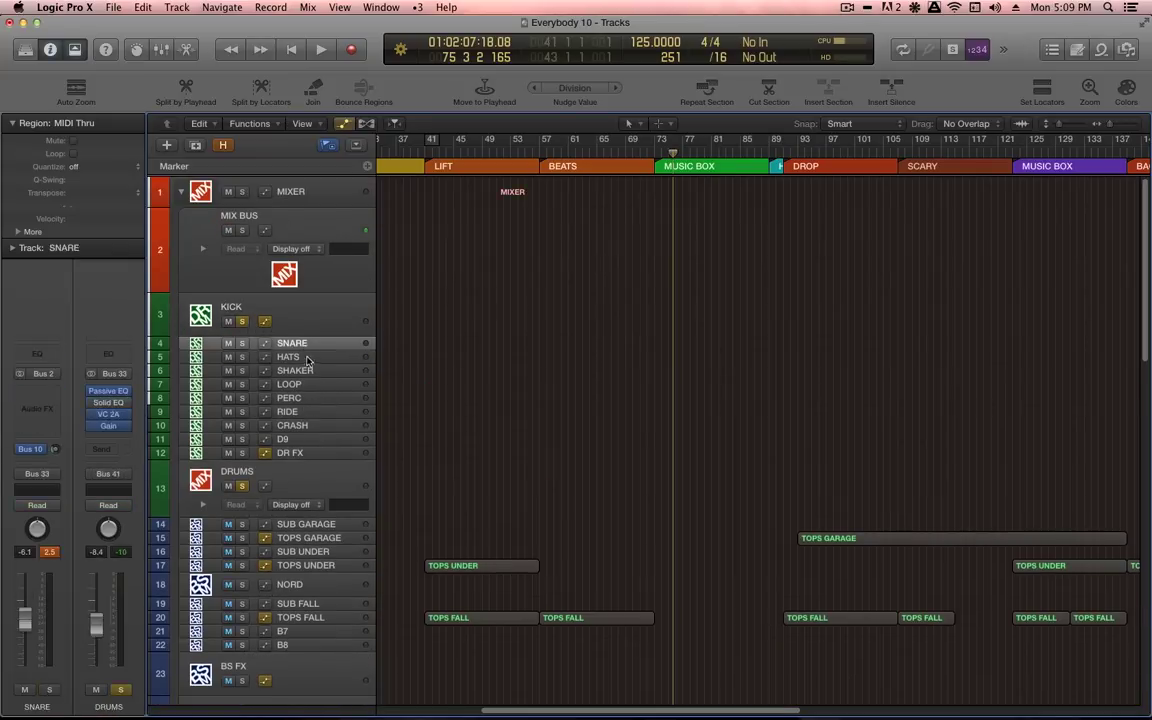
click(305, 358)
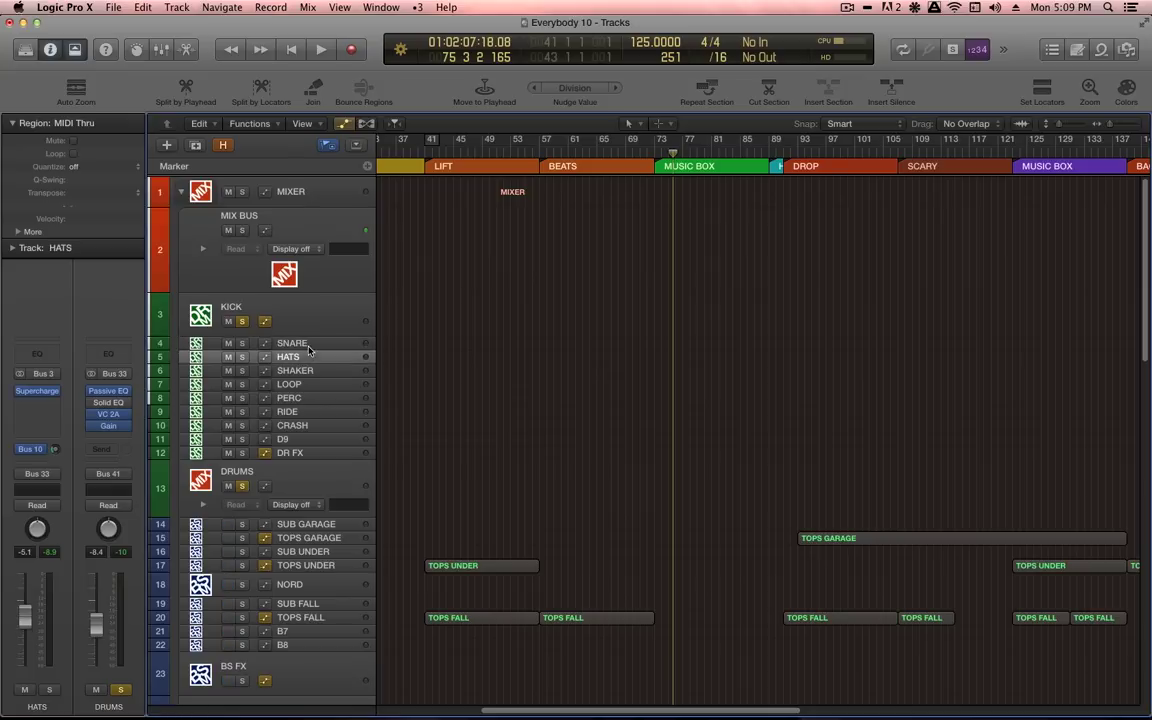
Select the SNARE through RIDE tracks in the MIXER stack and show them in an enlarged mixer.
click(307, 345)
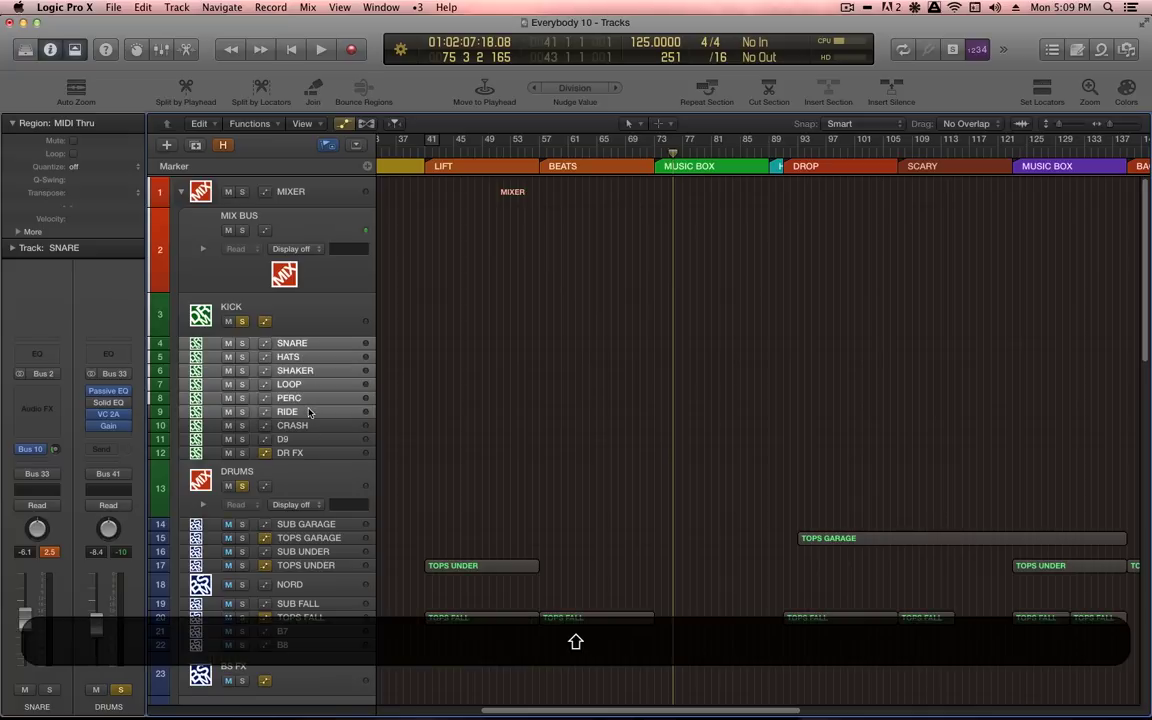
key(x)
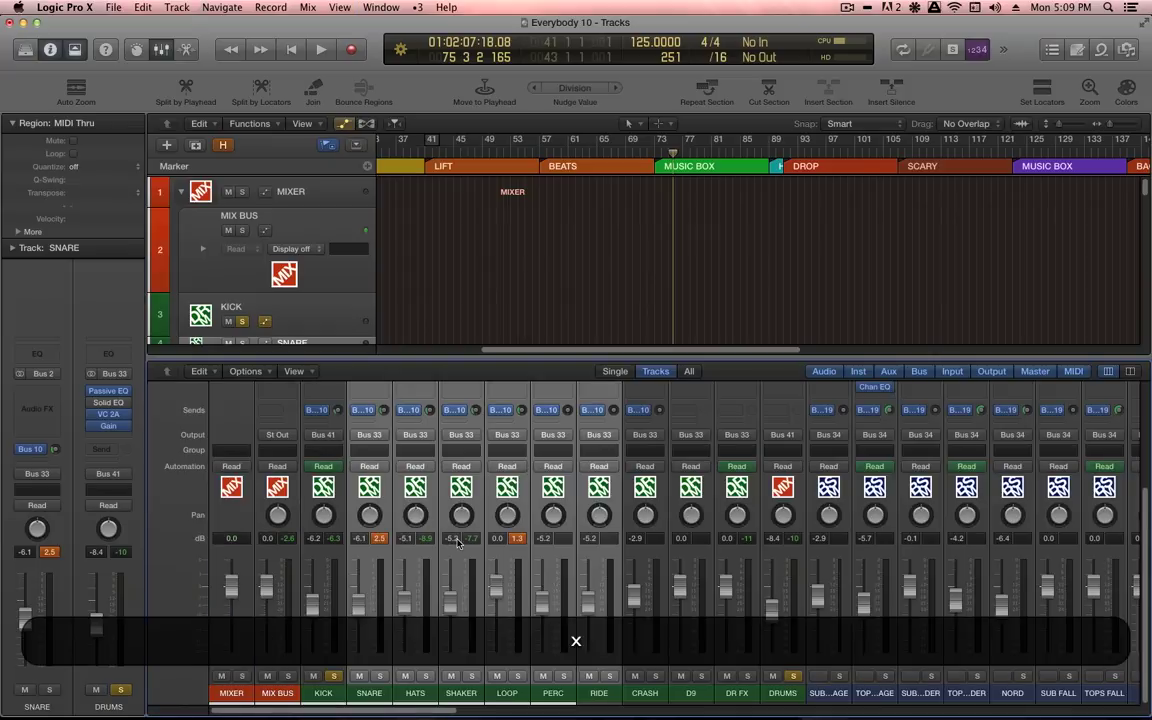
drag(452, 358, 452, 271)
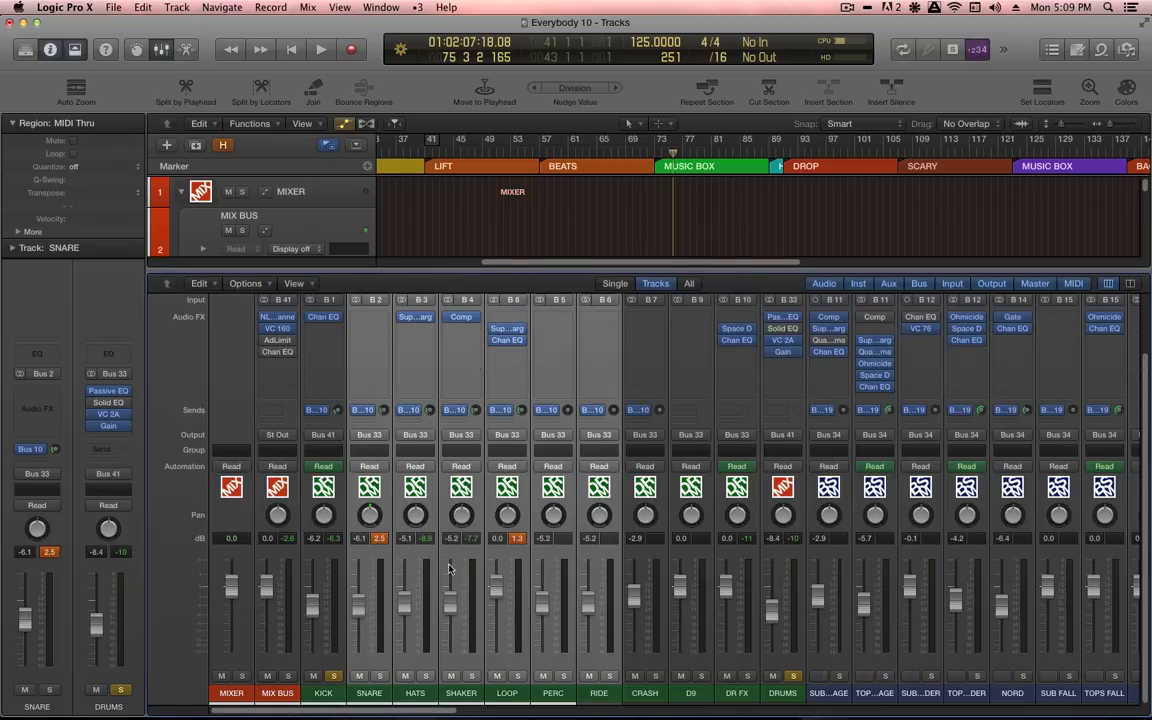
Compare the DR FX strip in the mixer with the group of strips from SNARE through LOOP.
click(752, 683)
scroll(577, 394, right, 5)
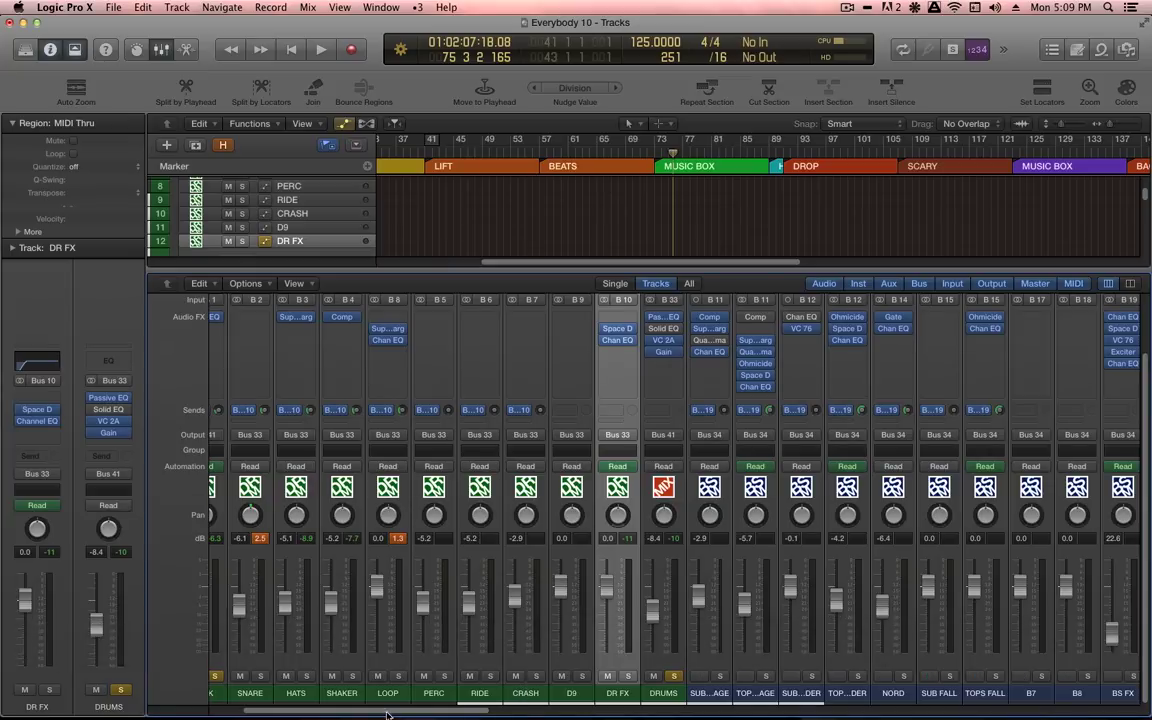
click(249, 693)
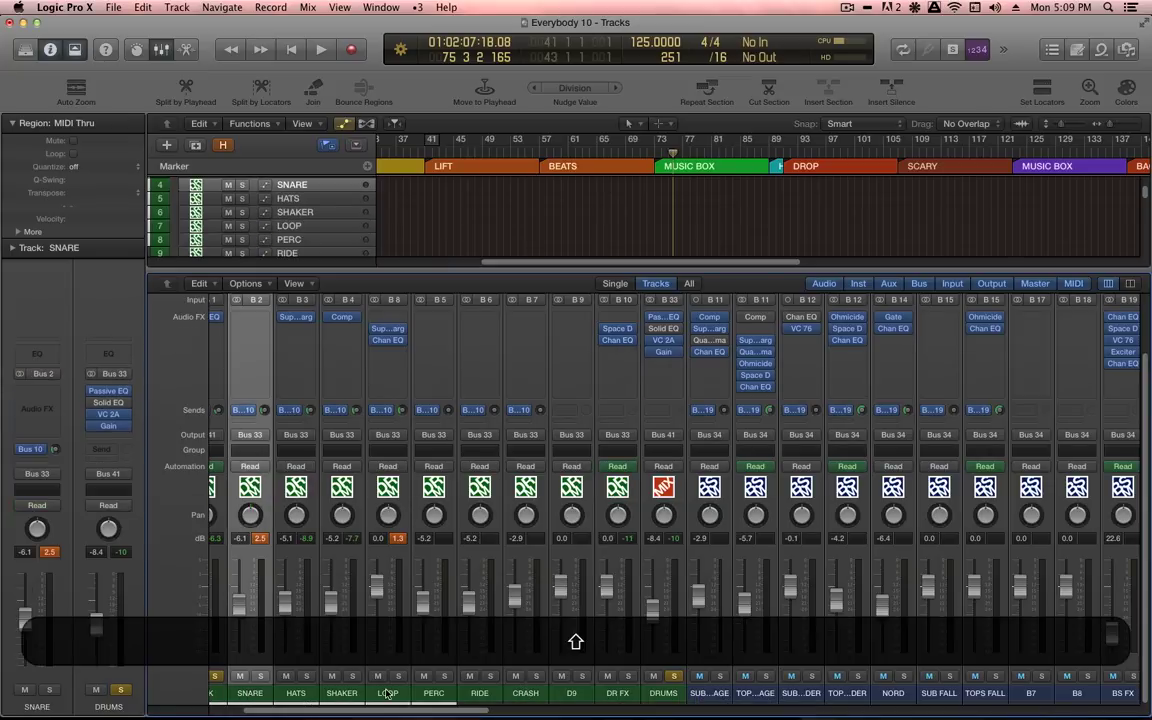
shift+click(399, 696)
scroll(397, 694, left, 3)
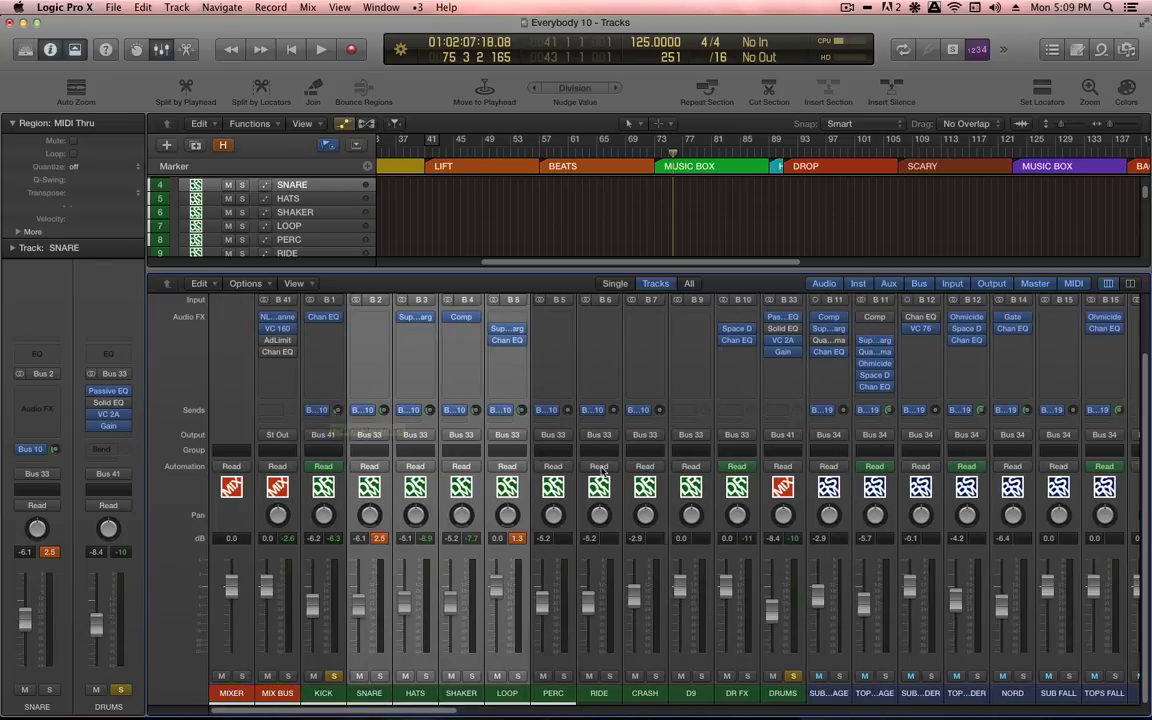
View the Space Designer reverb on the DR FX channel, then hide the open plug-in windows.
click(752, 386)
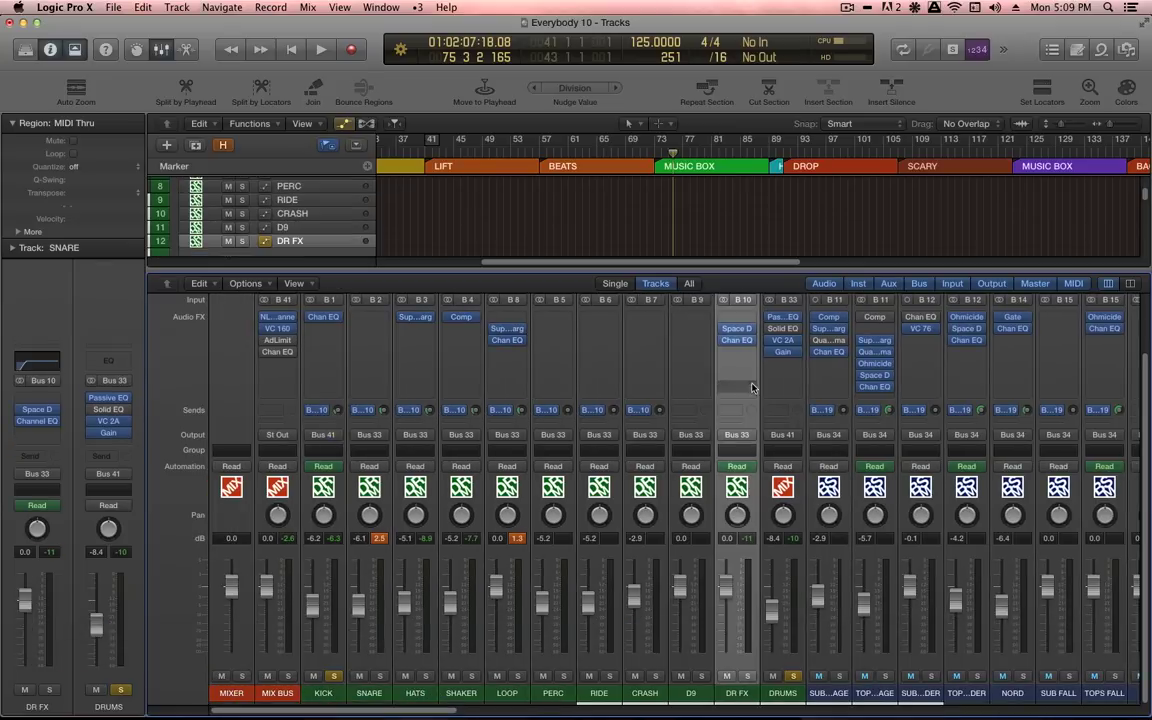
click(738, 329)
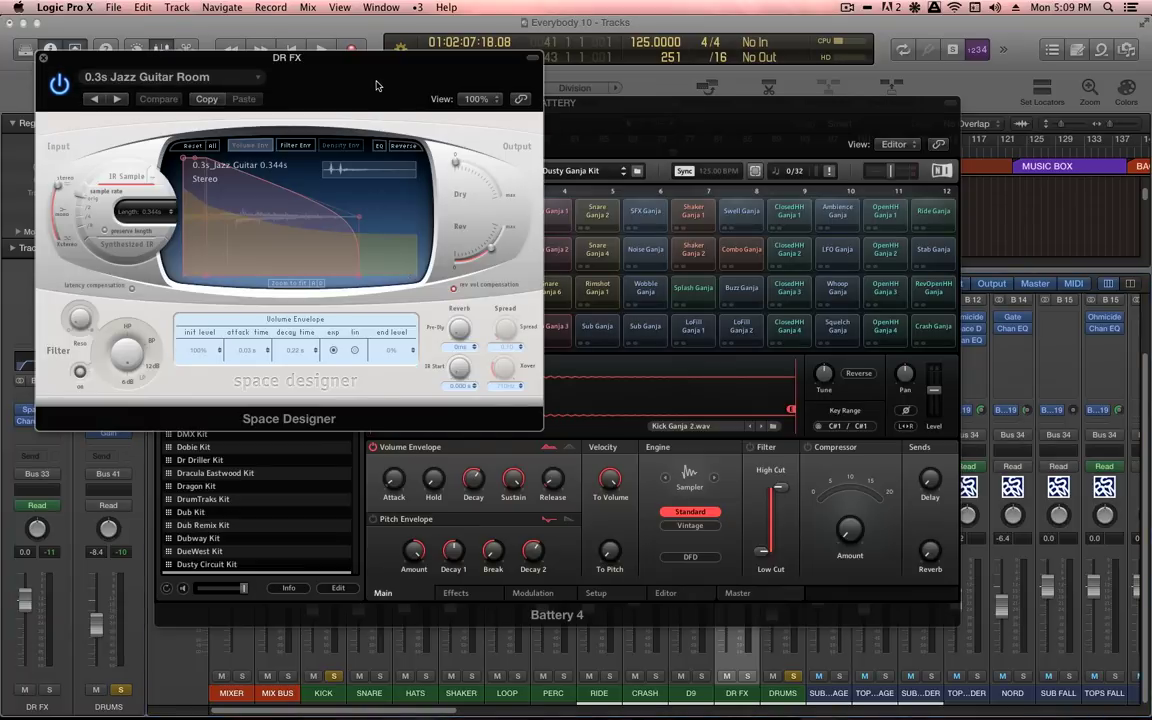
key(v)
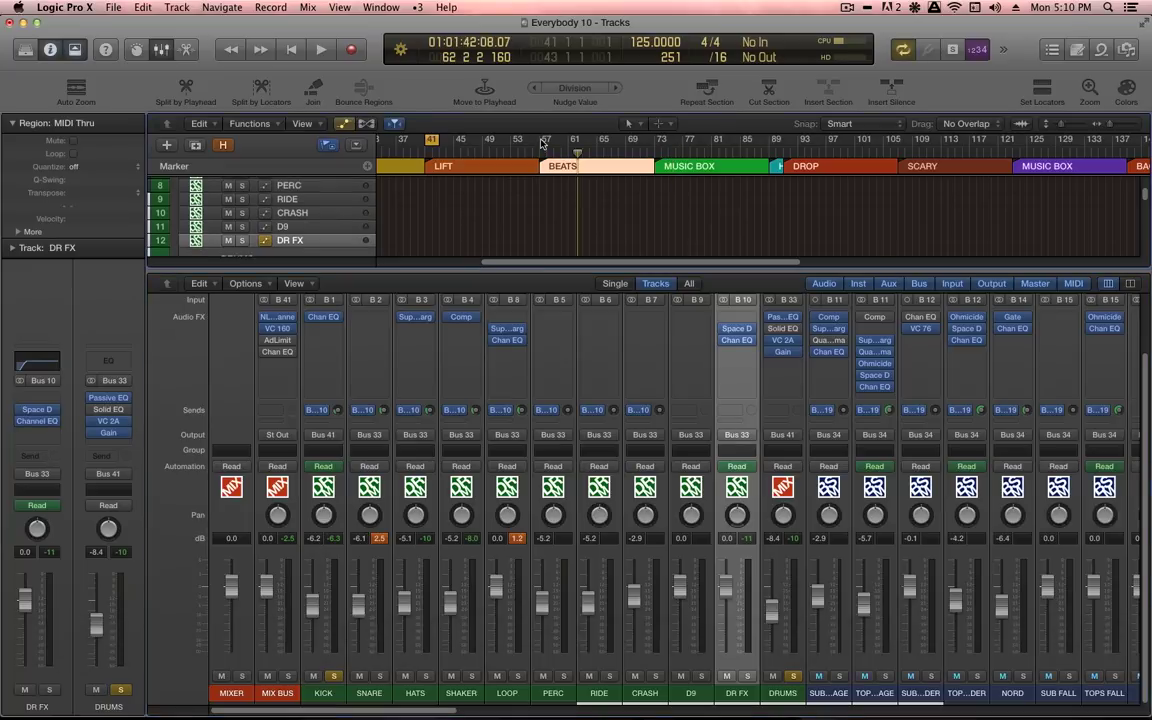
Set the cycle range over the BEATS section from bar 57 to bar 73 and start playback.
drag(542, 139, 653, 152)
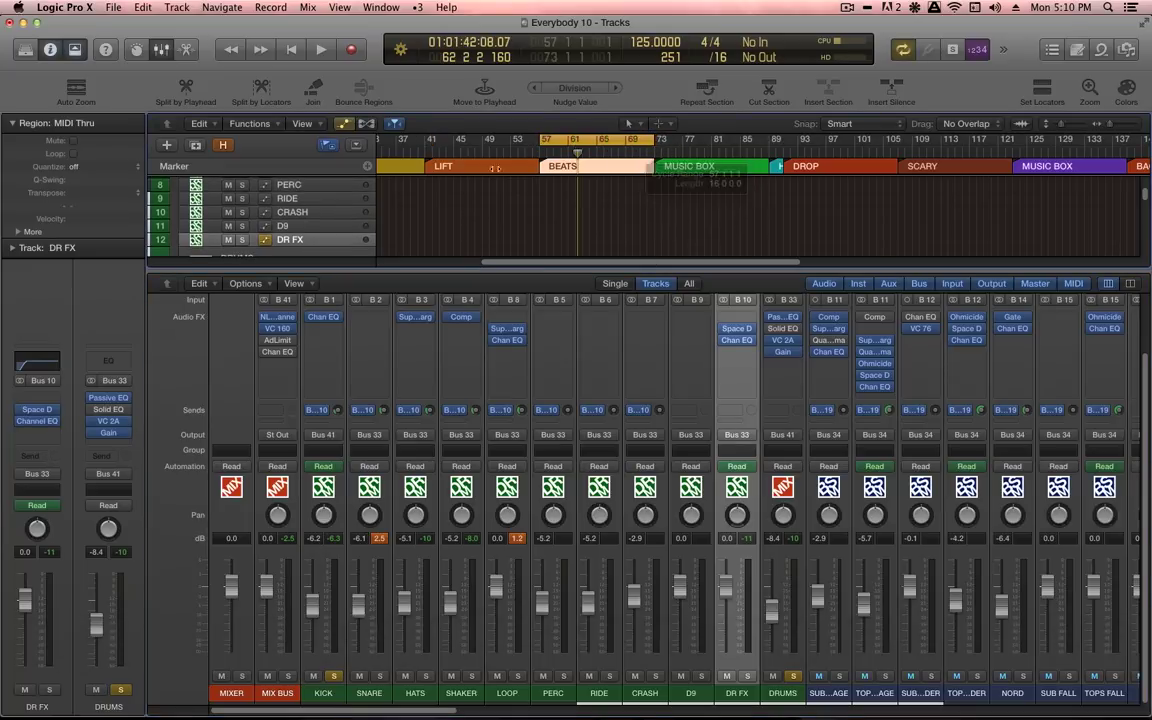
click(532, 153)
key(space)
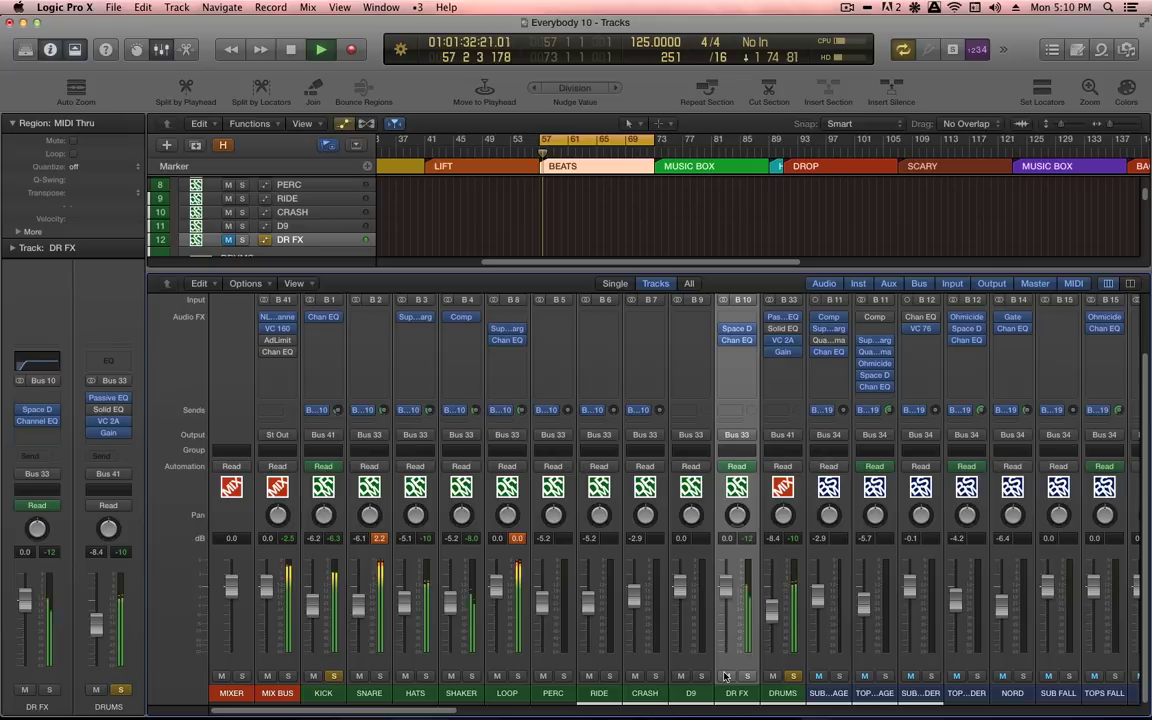
Toggle the mute on the DR FX channel during playback to compare the drums with and without reverb.
click(726, 677)
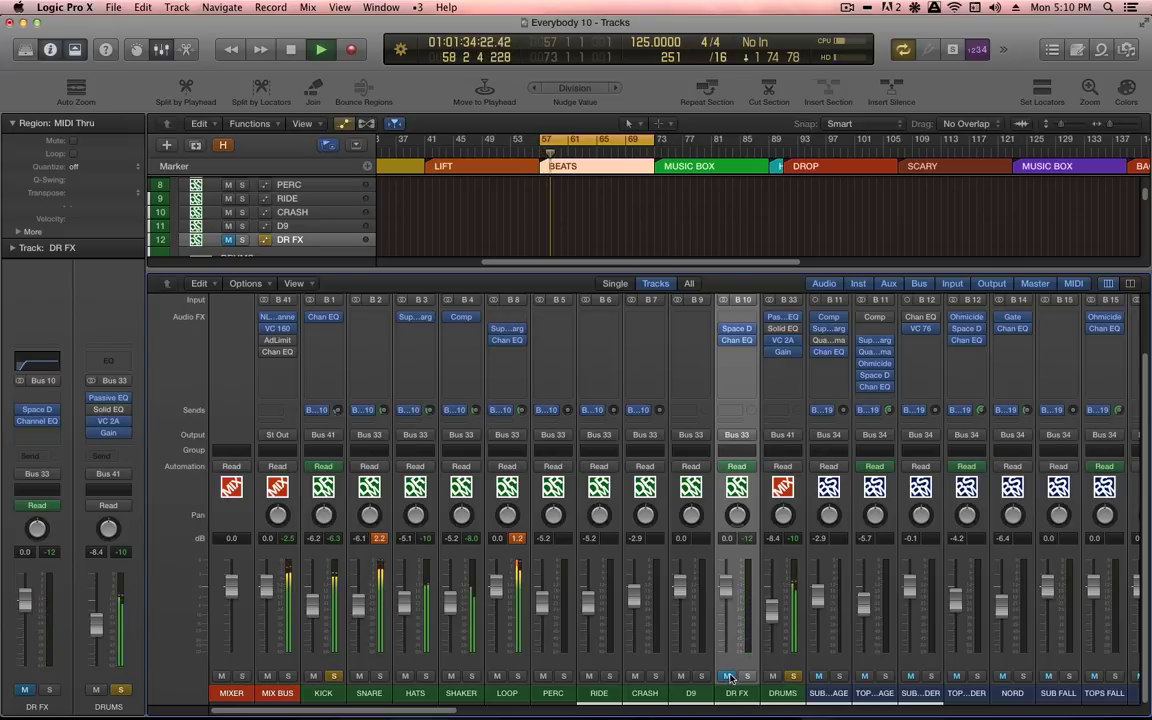
click(727, 678)
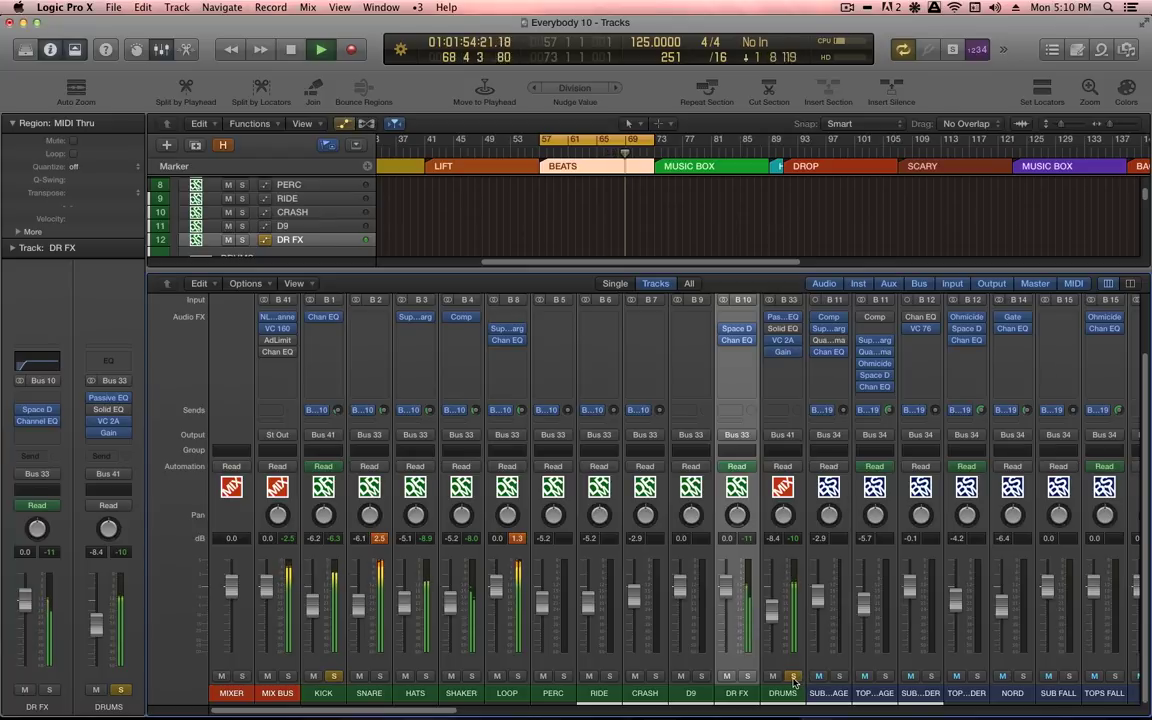
click(728, 677)
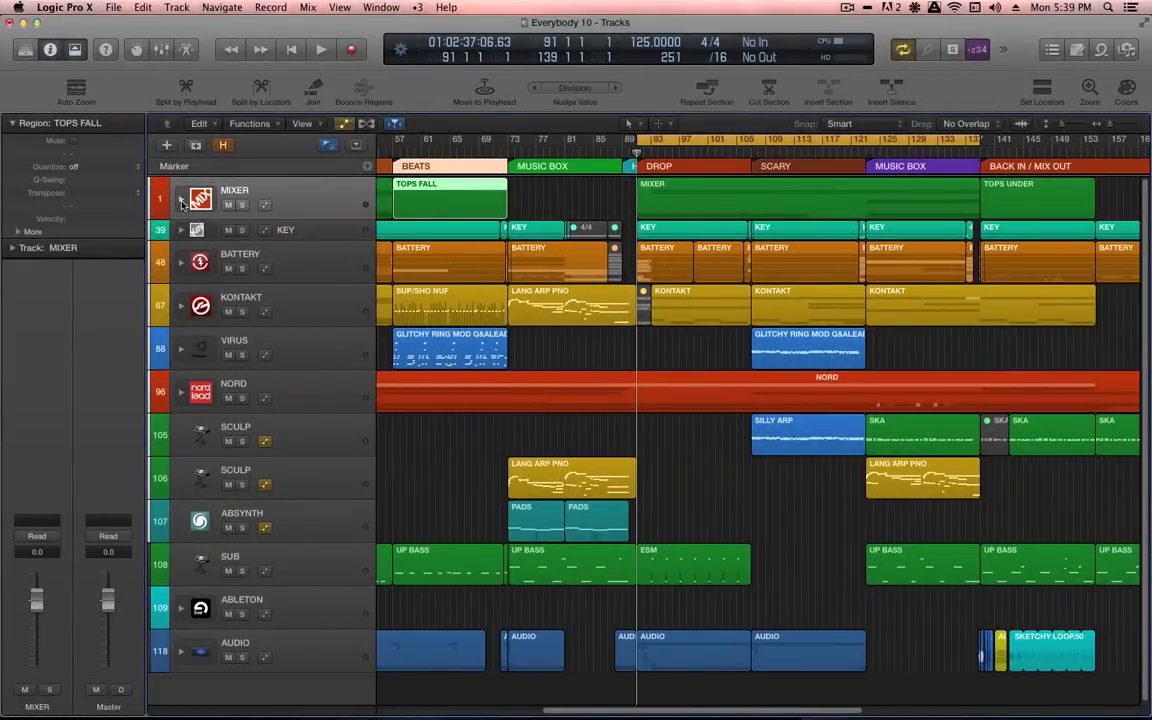
Play from the start of the DROP and solo the BASS bus inside the expanded MIXER stack.
key(space)
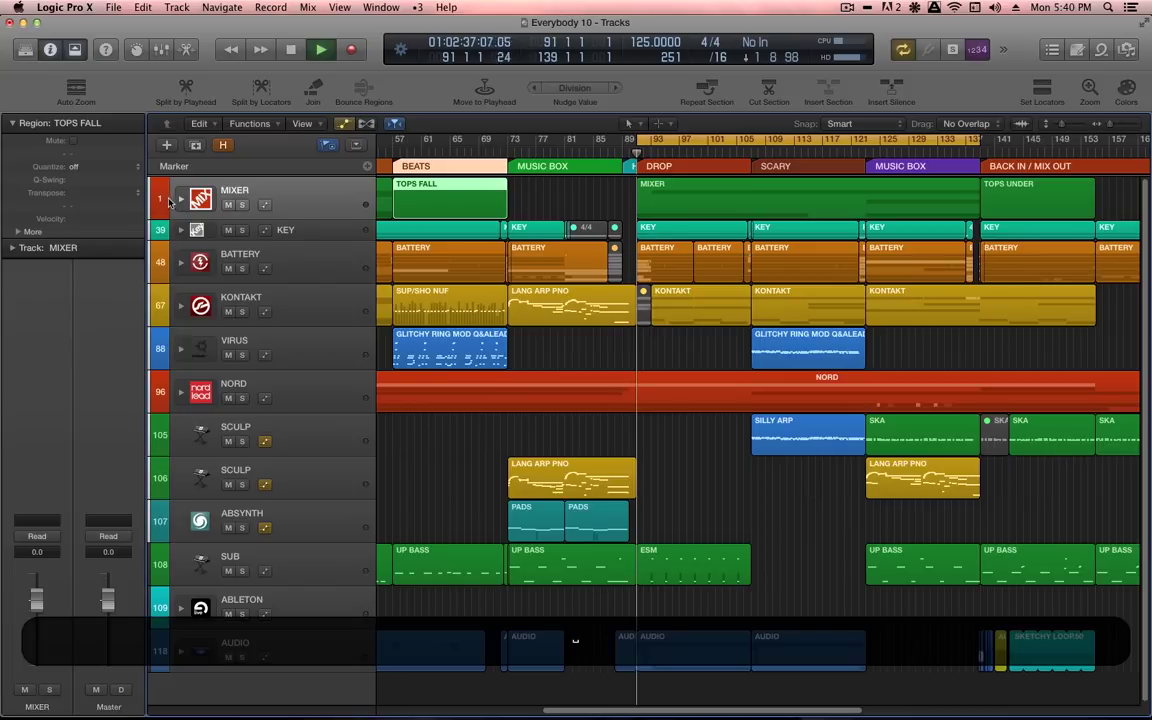
click(181, 201)
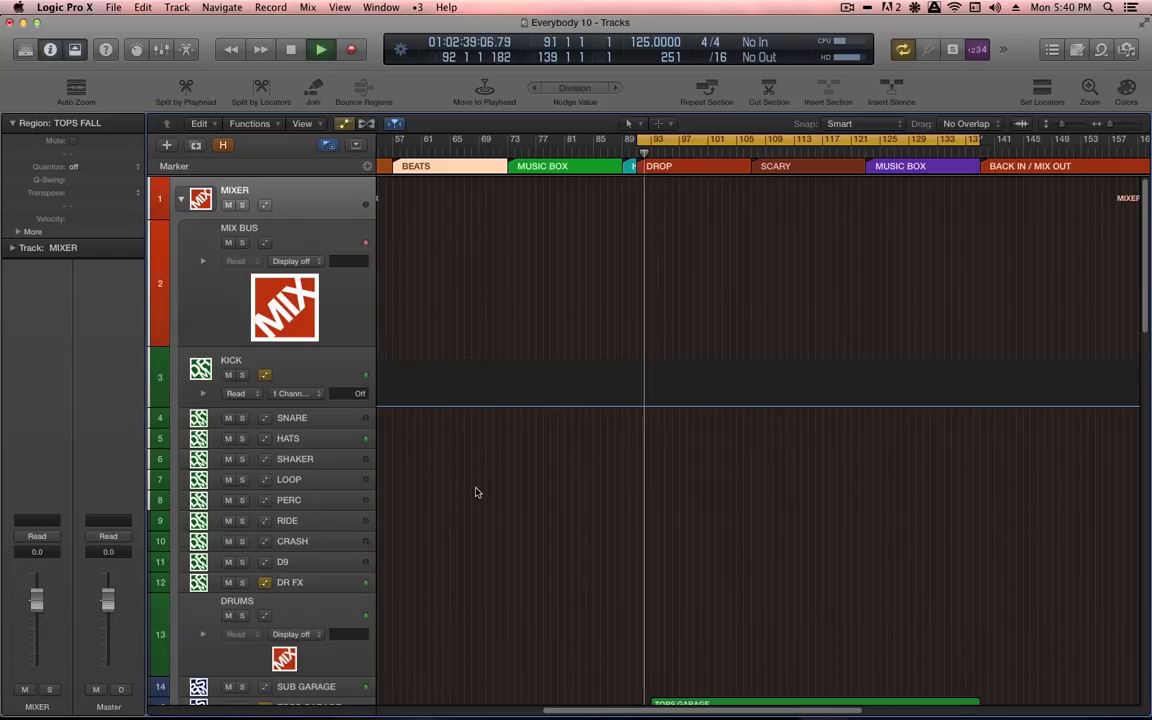
scroll(475, 489, down, 5)
scroll(643, 512, down, 2)
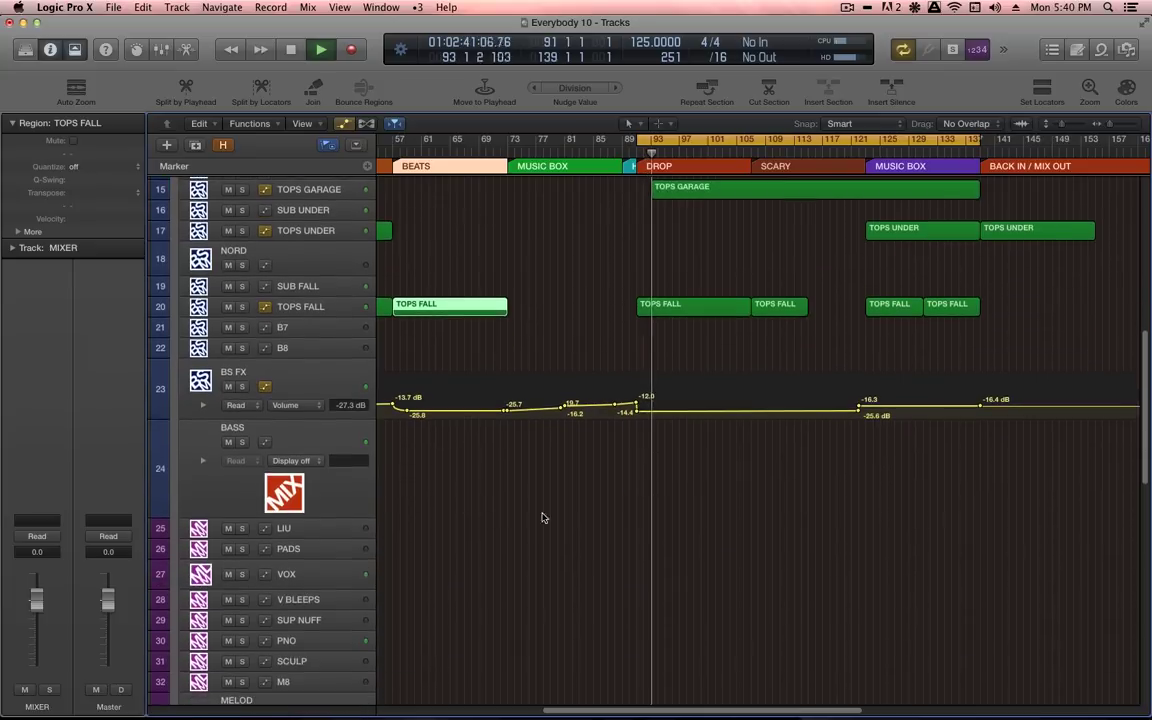
click(241, 442)
click(241, 442)
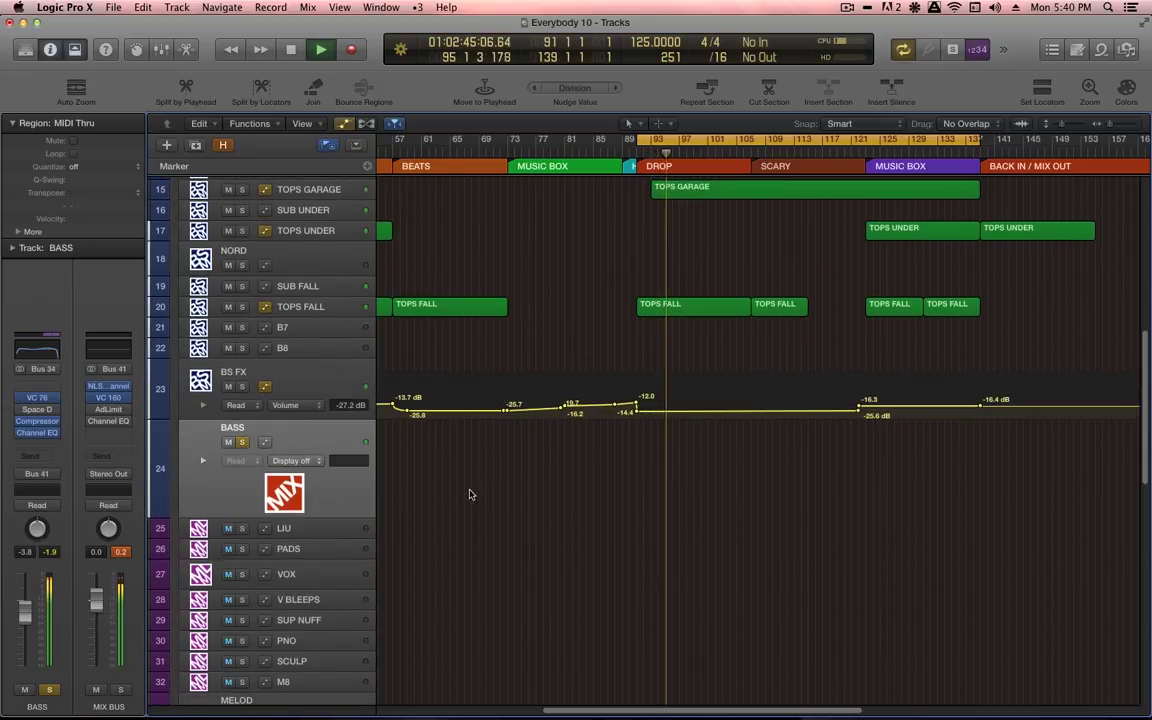
Step through the SUB GARAGE, TOPS GARAGE and SUB UNDER tracks and skip playback to the SCARY section.
scroll(308, 336, up, 2)
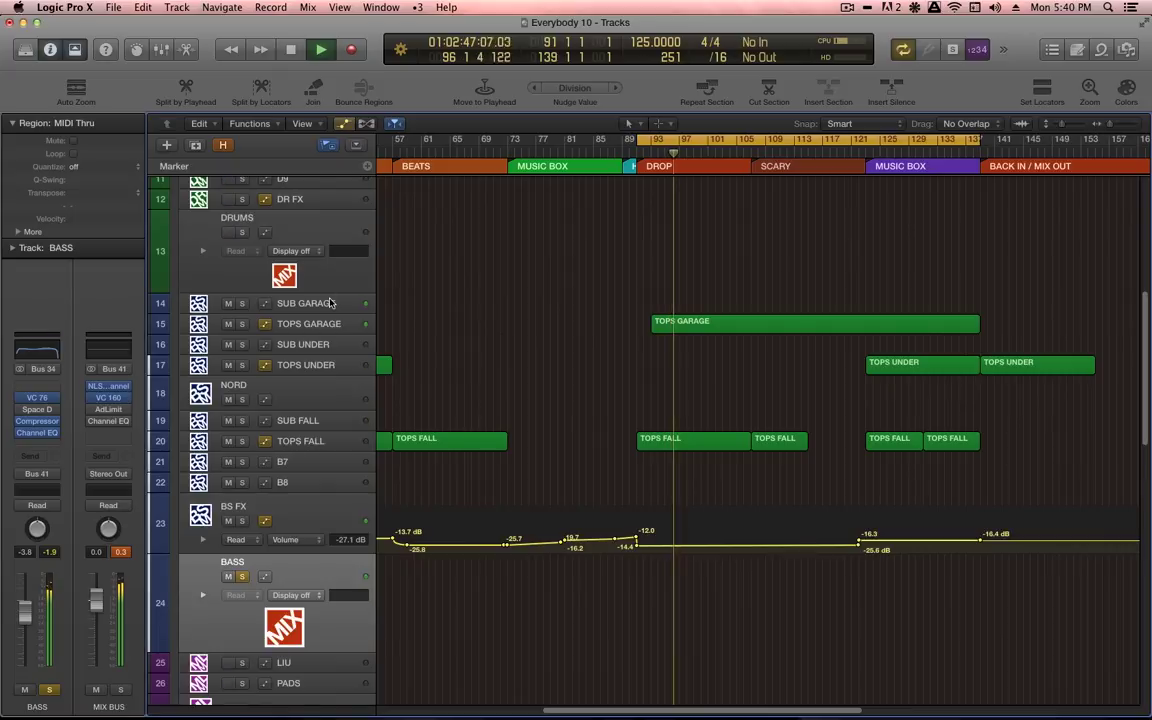
click(325, 306)
key(Down)
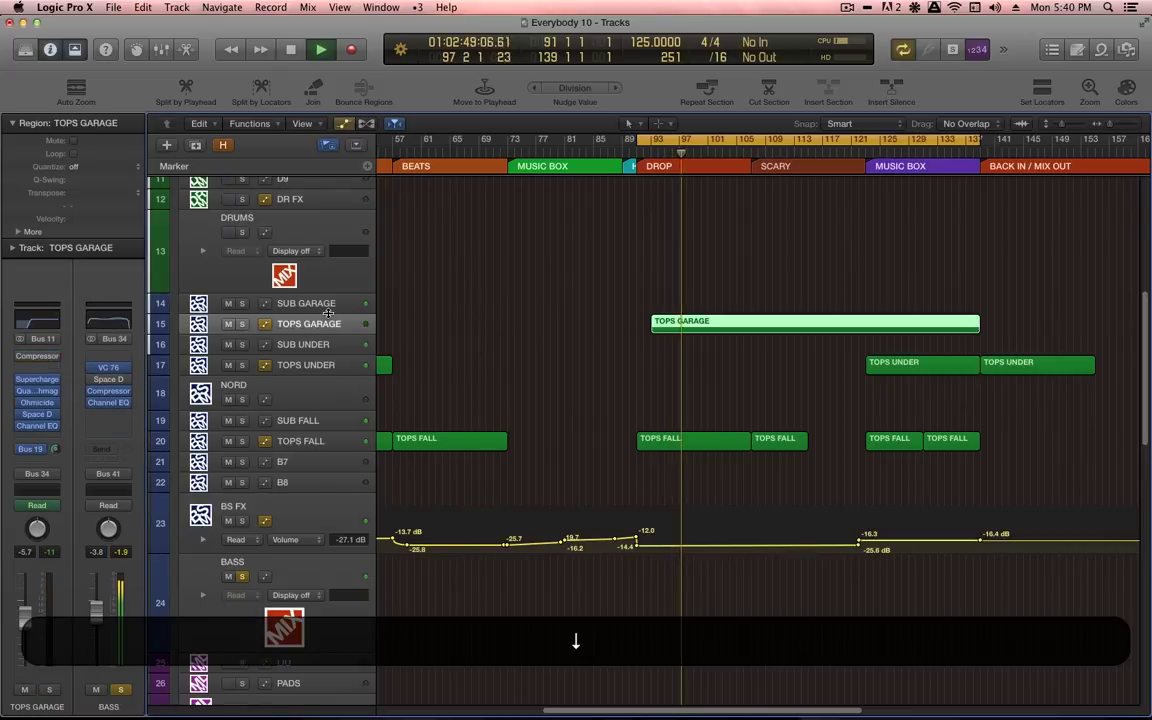
key(Down)
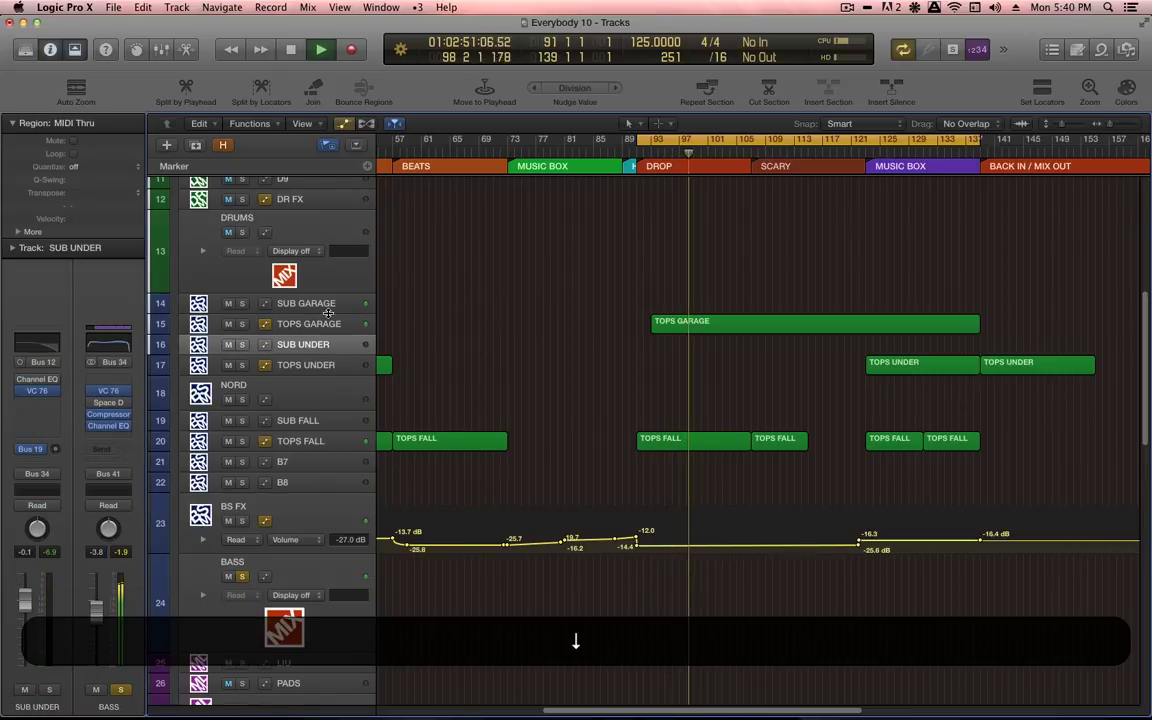
click(750, 155)
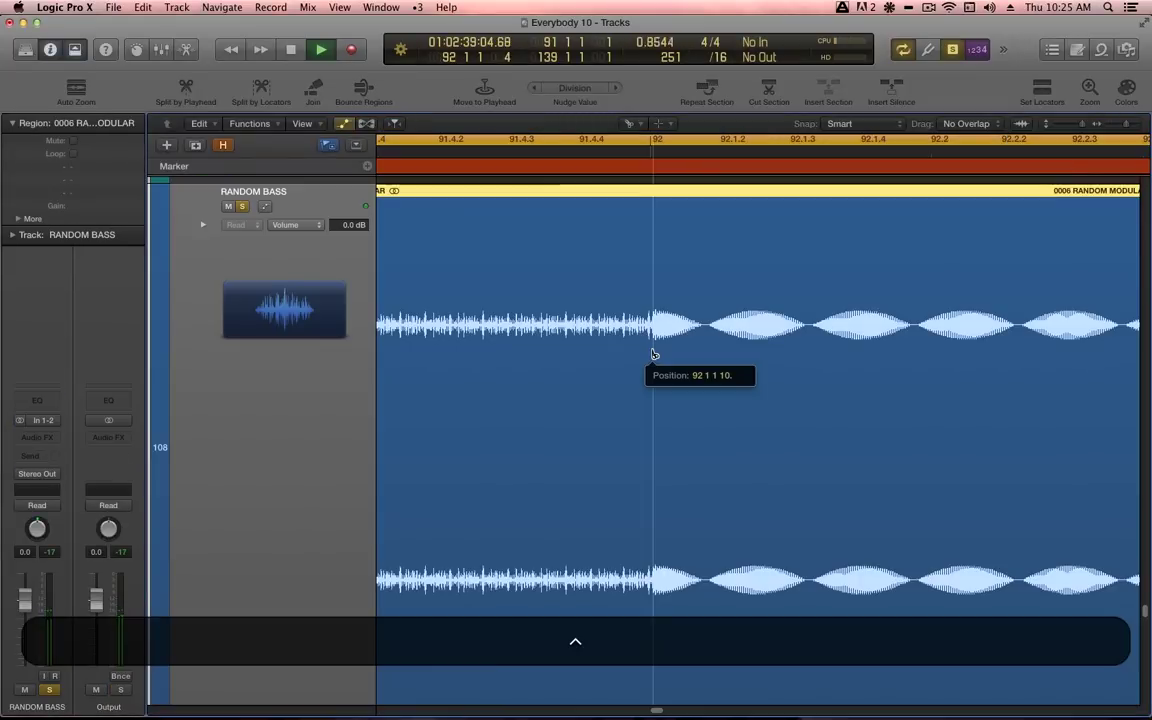
Split the RANDOM BASS region where the new sound starts at bar 92 and delete the part before the cut.
click(655, 340)
key(ctrl+t)
key(t)
click(576, 329)
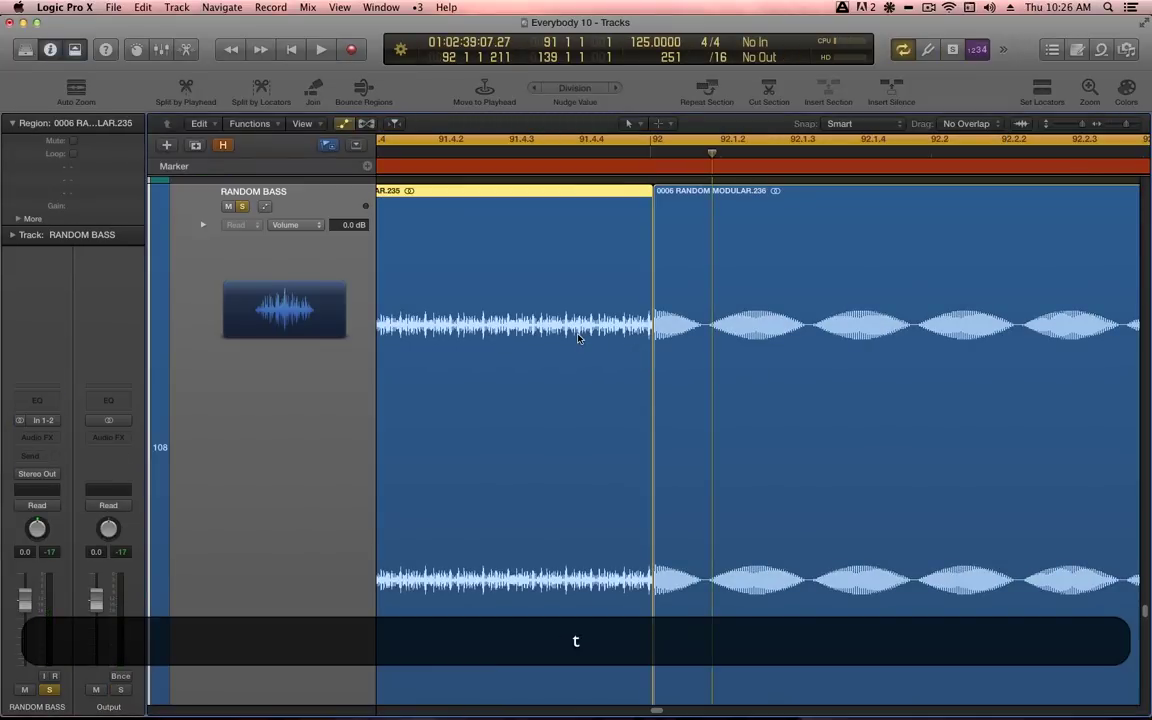
key(BackSpace)
Move the remaining RANDOM BASS region back to the start of the DROP at bar 91.
key(ctrl+alt+BackSpace)
drag(584, 316, 506, 319)
drag(406, 278, 461, 344)
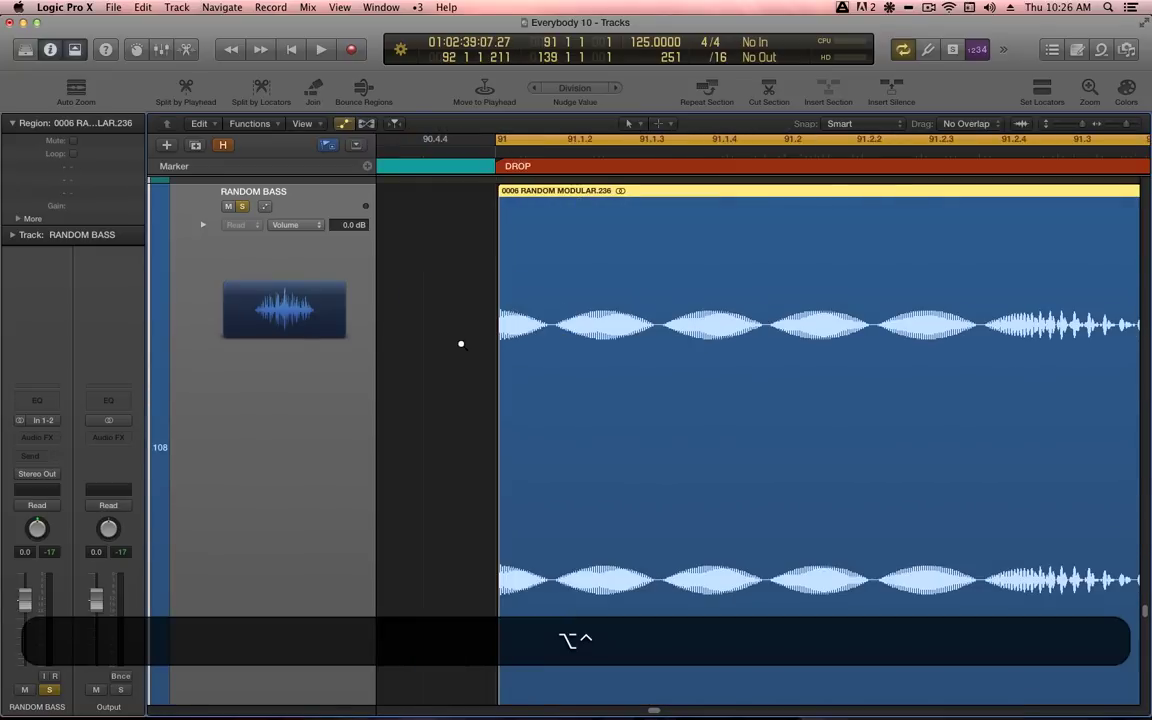
Cut the tiny sliver off the start of the RANDOM BASS region at bar 91 and delete it.
drag(470, 273, 577, 364)
drag(655, 309, 644, 310)
key(5)
drag(547, 289, 535, 257)
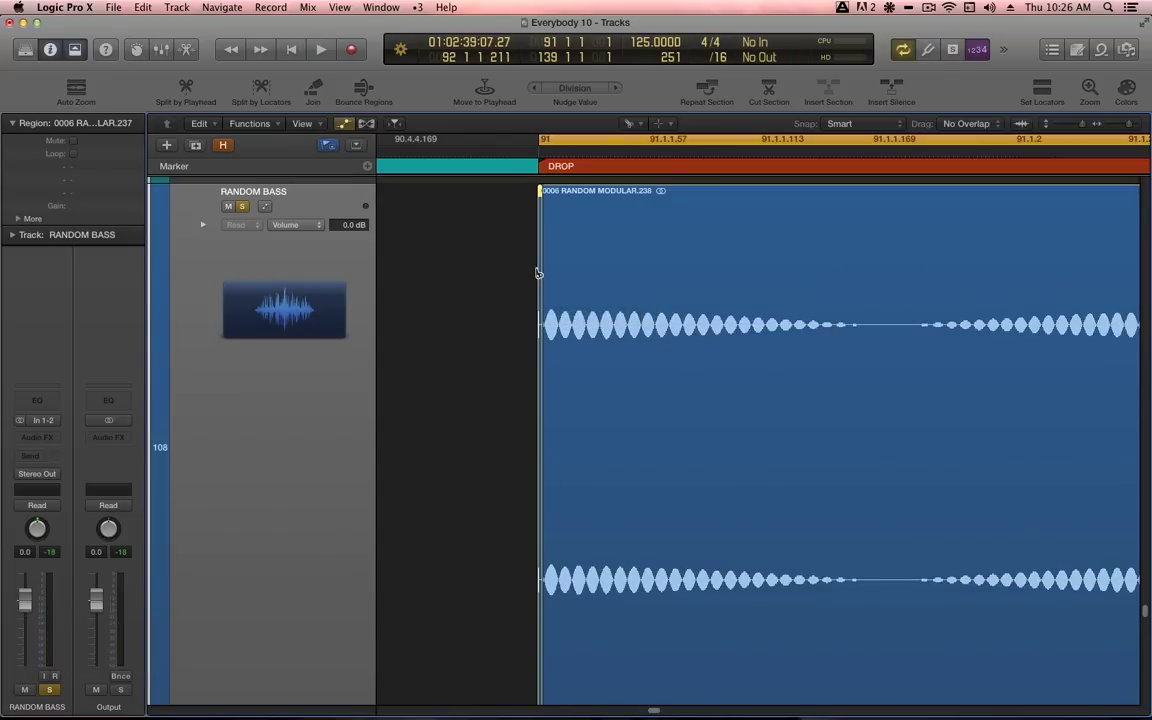
key(BackSpace)
Play the trimmed RANDOM BASS region from the start of the DROP.
ctrl+alt+click(613, 312)
ctrl+alt+click(614, 312)
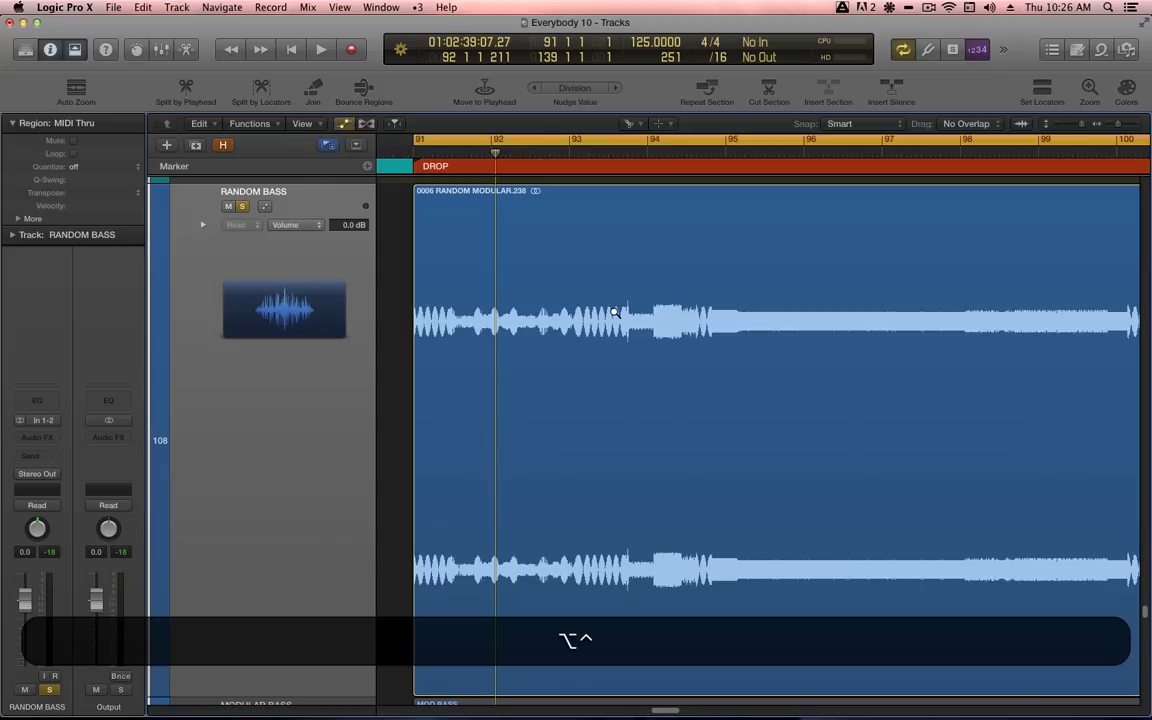
key(space)
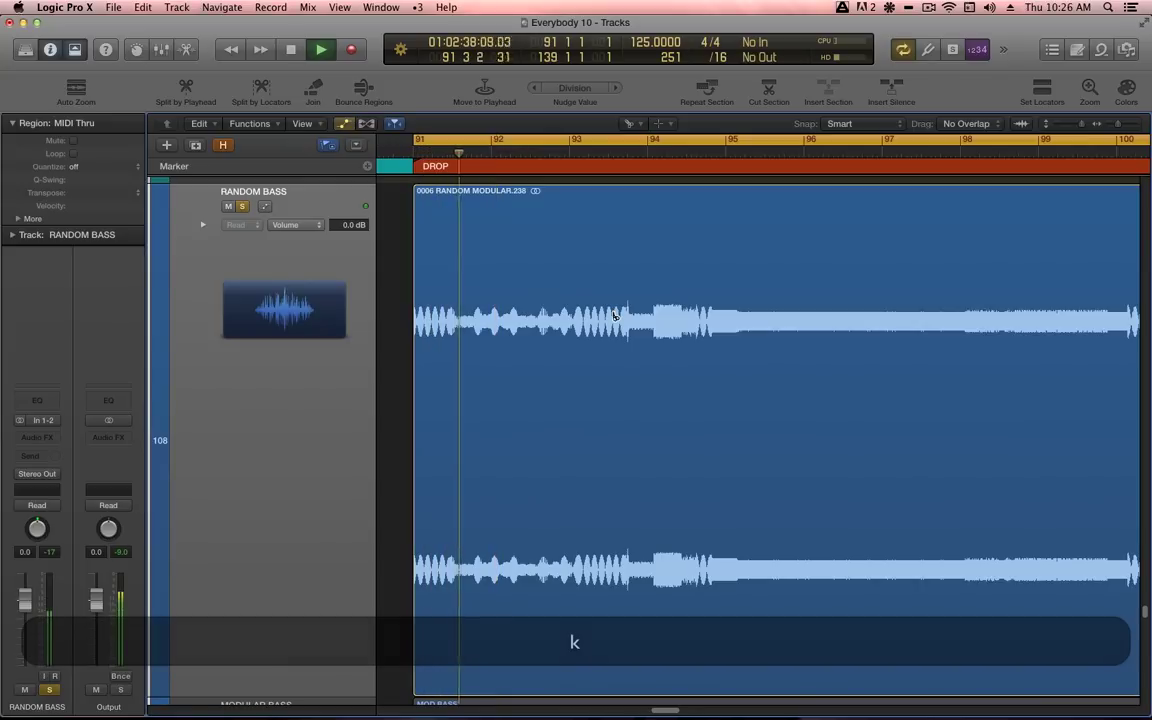
Split the RANDOM BASS region late in bar 93, just before the sound changes, and delete everything after the cut.
scroll(637, 362, down, 2)
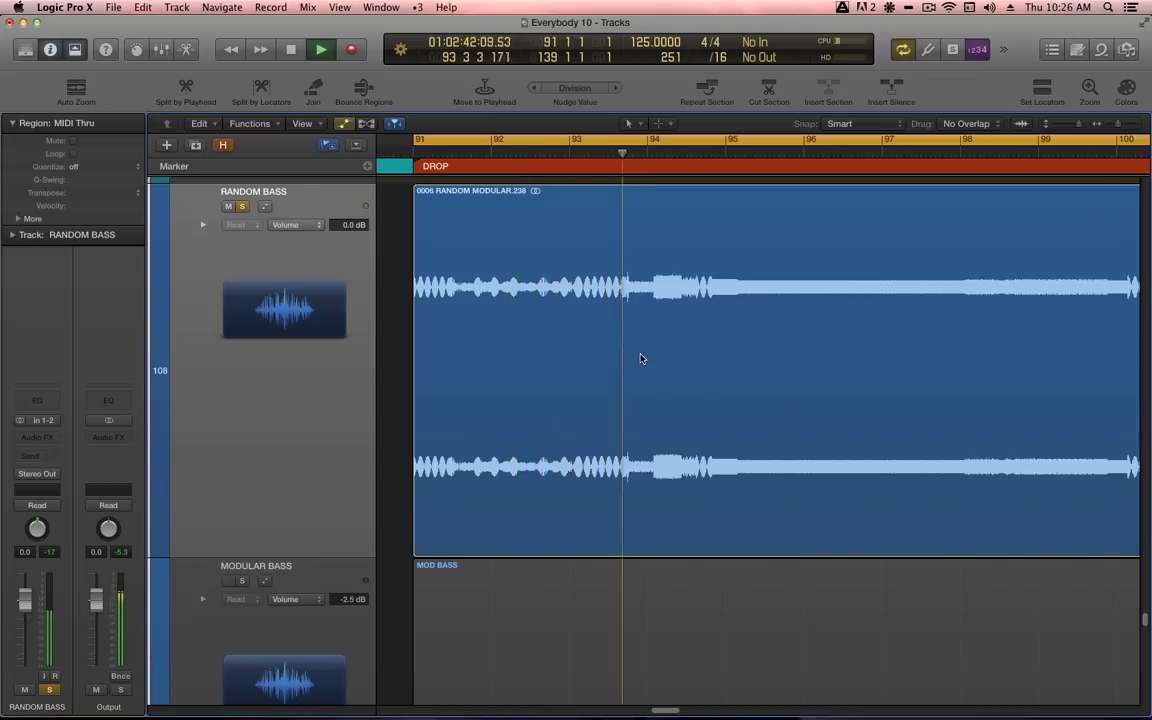
key(t)
key(s)
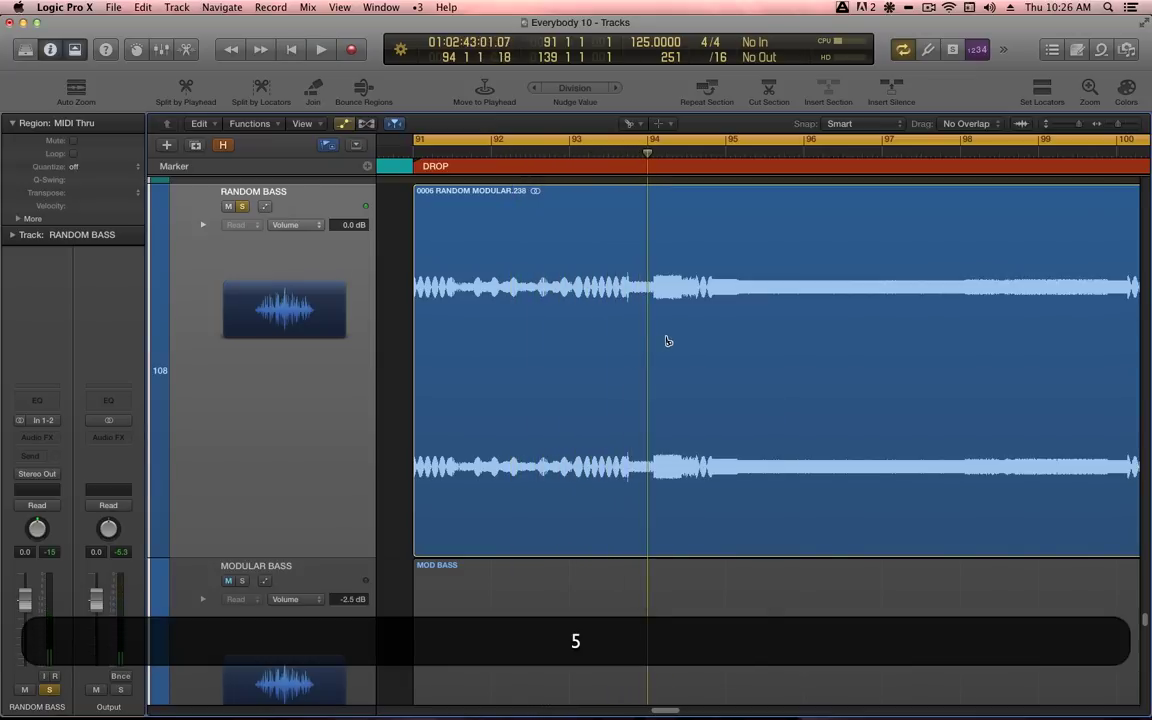
click(642, 357)
drag(642, 357, 626, 366)
key(BackSpace)
Place copies of the trimmed RANDOM BASS audio back to back after it, out to about bar 98.5.
key(t)
key(t)
alt+scroll(733, 527, down, 5)
drag(527, 555, 897, 550)
alt+drag(740, 545, 984, 545)
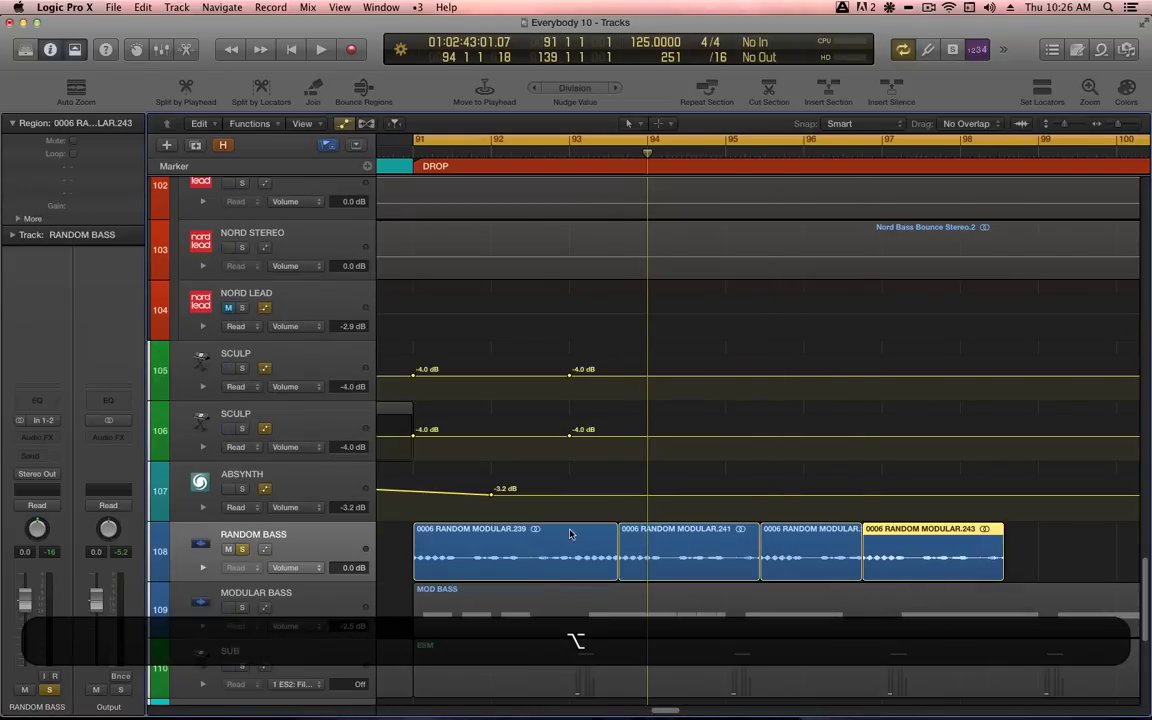
Split the first RANDOM BASS region near beat 4 of bars 91 and 92, and copy a one-bar slice to the end.
key(t)
key(5)
click(480, 552)
click(549, 552)
key(t)
key(t)
alt+drag(543, 553, 550, 553)
With the cycle set to bars 91 to 95, move the last bass slice to just after bar 94 and delete the slices beyond.
scroll(993, 568, down, 2)
drag(656, 140, 828, 157)
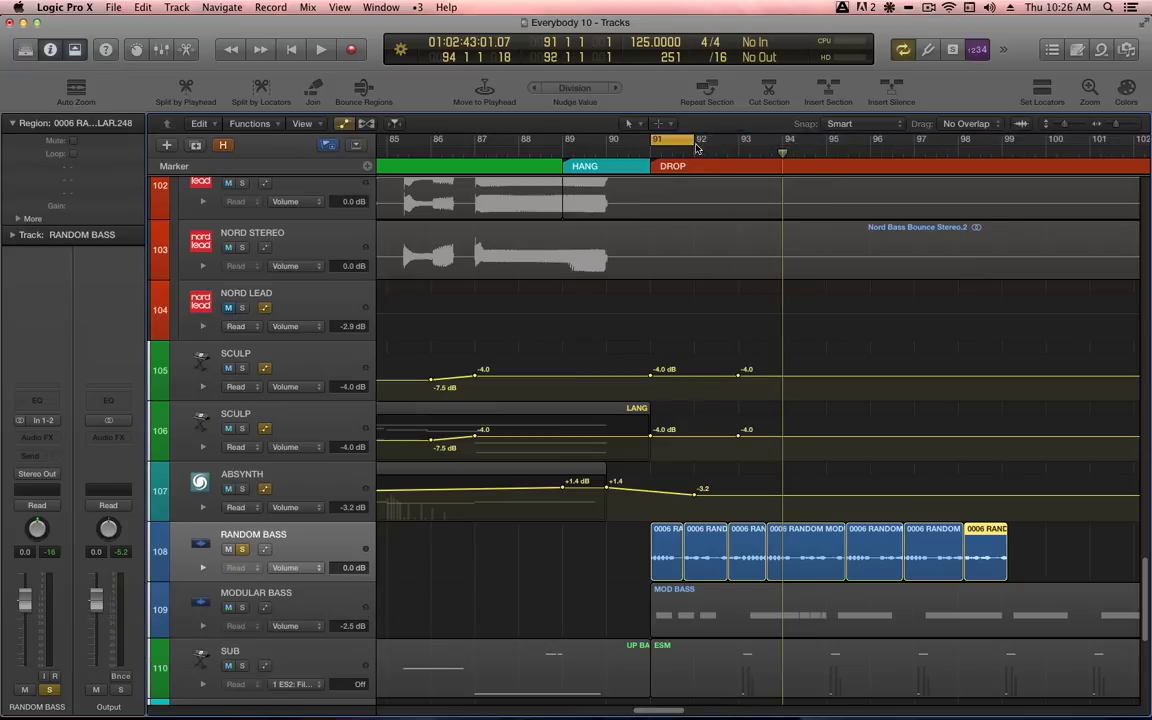
drag(993, 556, 817, 553)
drag(1065, 543, 868, 540)
key(Delete)
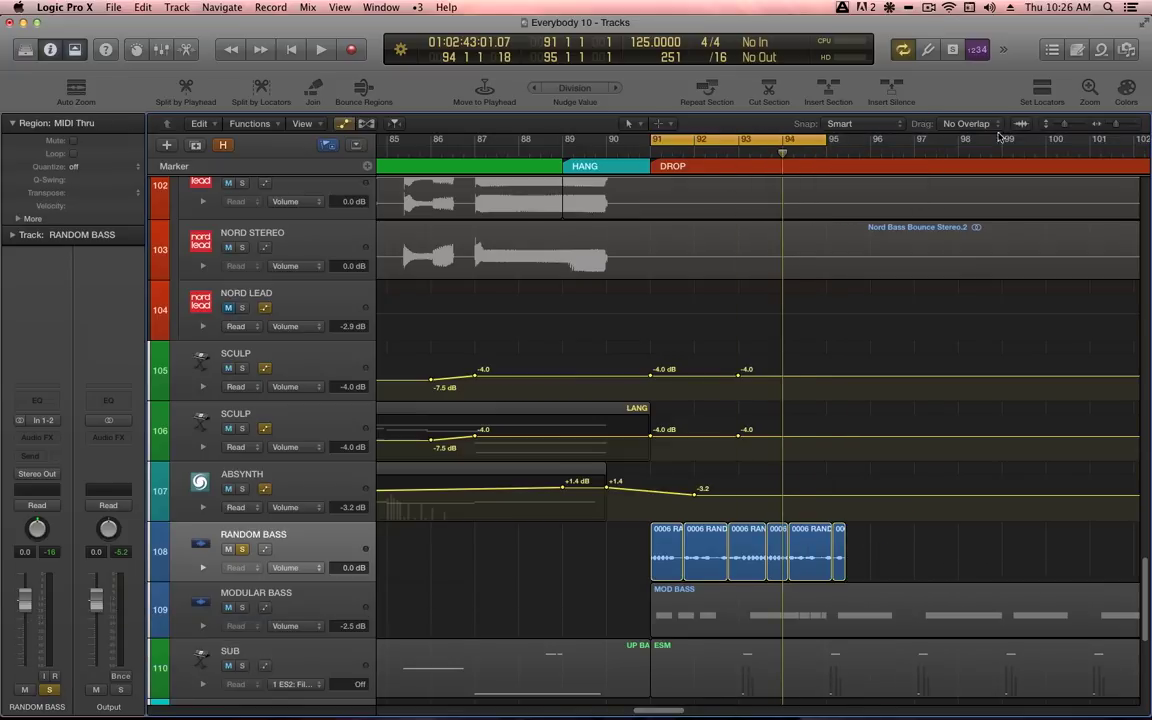
Split the RANDOM BASS slices at bar 95 and delete the audio that extends past the cycle.
ctrl+alt+drag(600, 590, 890, 515)
click(968, 157)
key(3)
click(979, 435)
drag(1057, 436, 975, 461)
key(Delete)
Apply a crossfade (type X, fade-out 4) to all RANDOM BASS slices and listen to the loop.
key(t)
click(362, 485)
key(space)
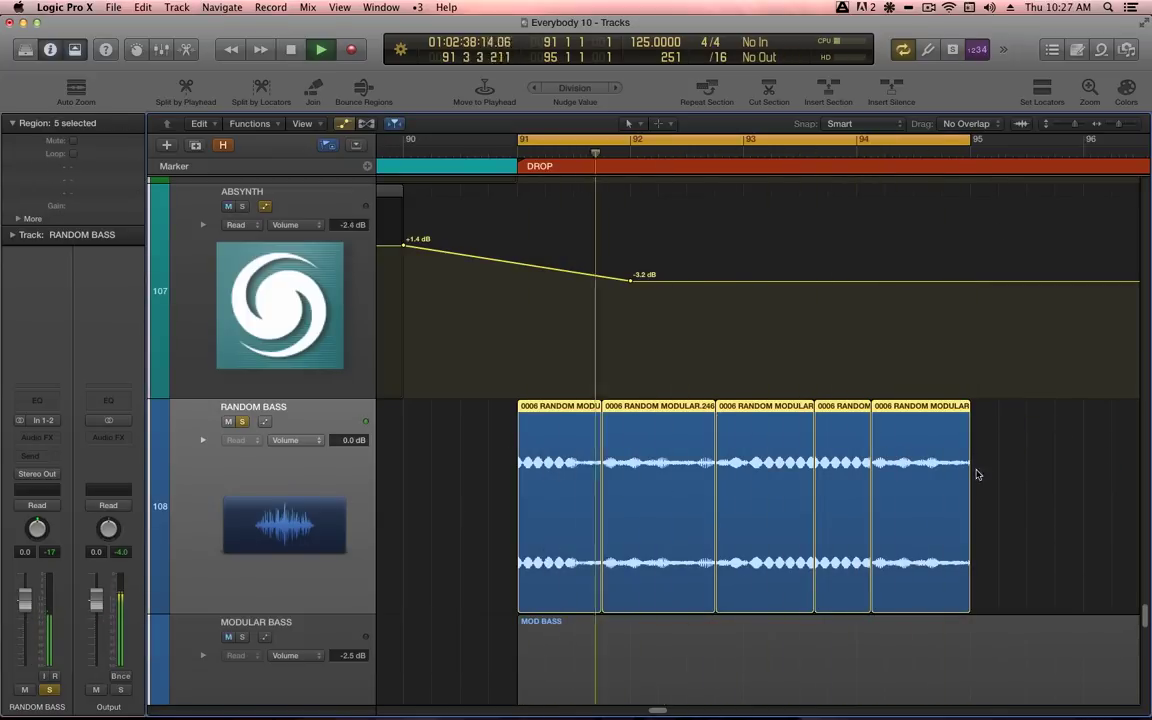
key(space)
click(17, 218)
click(47, 275)
click(46, 272)
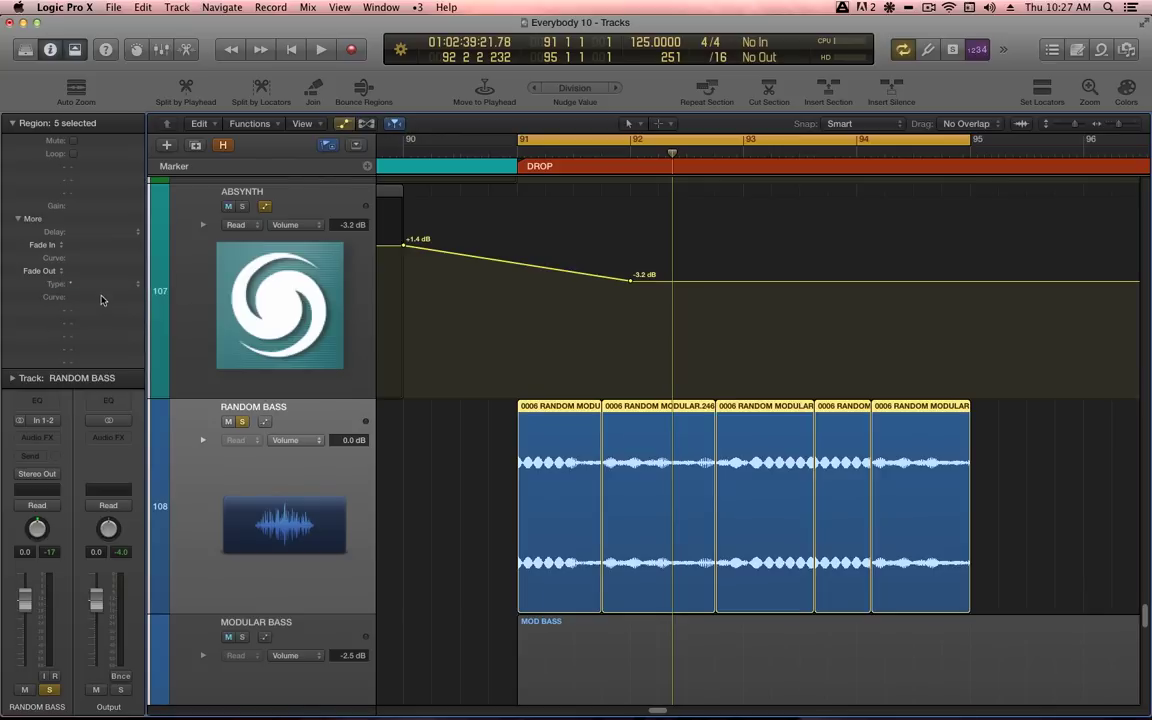
key(space)
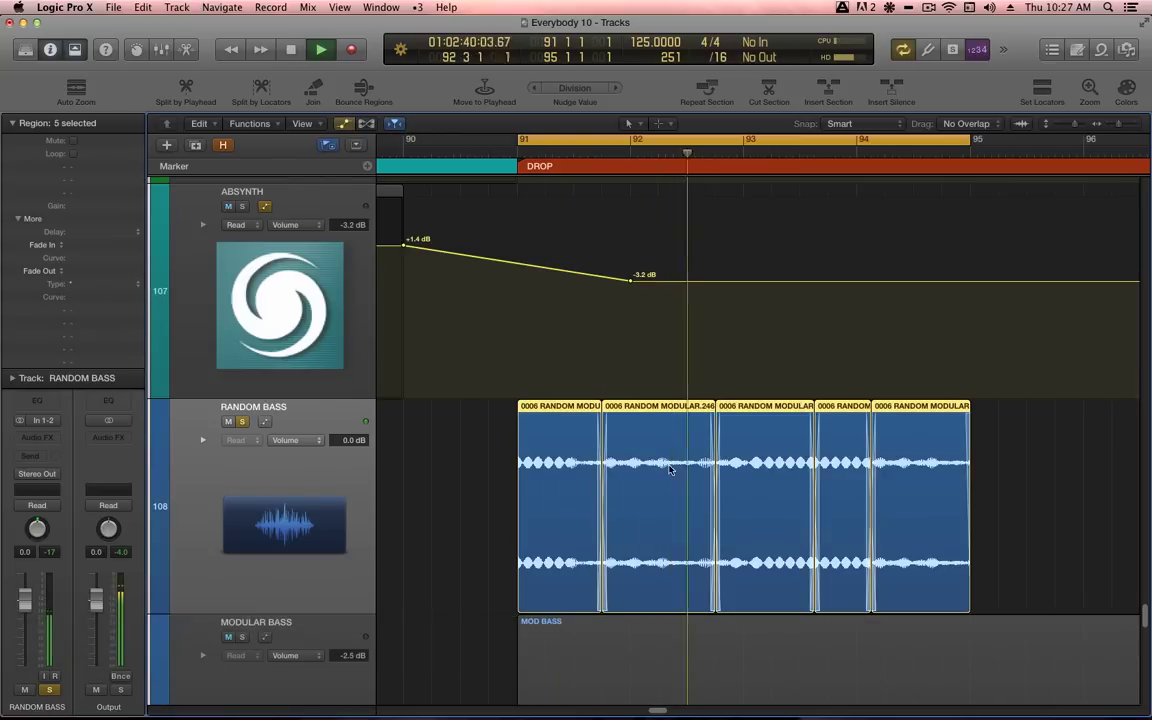
key(space)
Split the RANDOM BASS slices at bar 93 and delete everything after that point.
key(5)
click(742, 458)
drag(1039, 484, 800, 462)
key(BackSpace)
Duplicate the first two bars of RANDOM BASS slices so the copy starts at bar 93, and play the loop.
drag(804, 462, 530, 461)
key(t)
key(t)
drag(539, 465, 968, 461)
click(818, 157)
key(space)
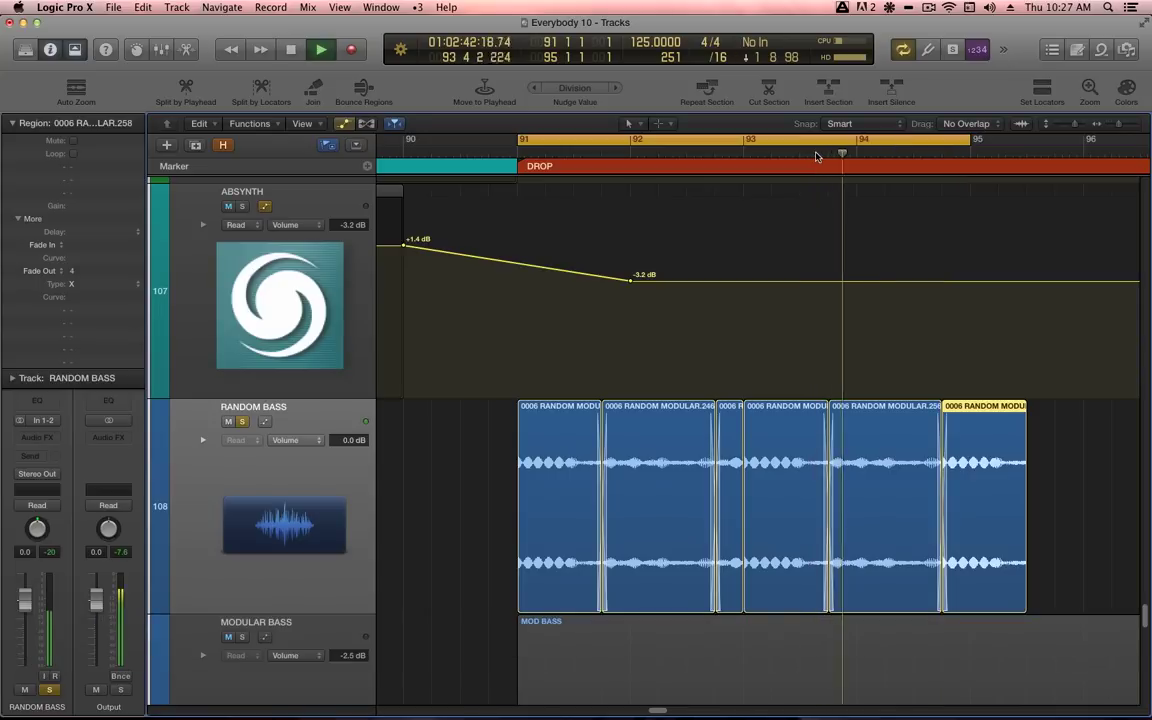
Split the last RANDOM BASS slice at bar 95, delete the part past the cycle and stop playback.
key(t)
key(s)
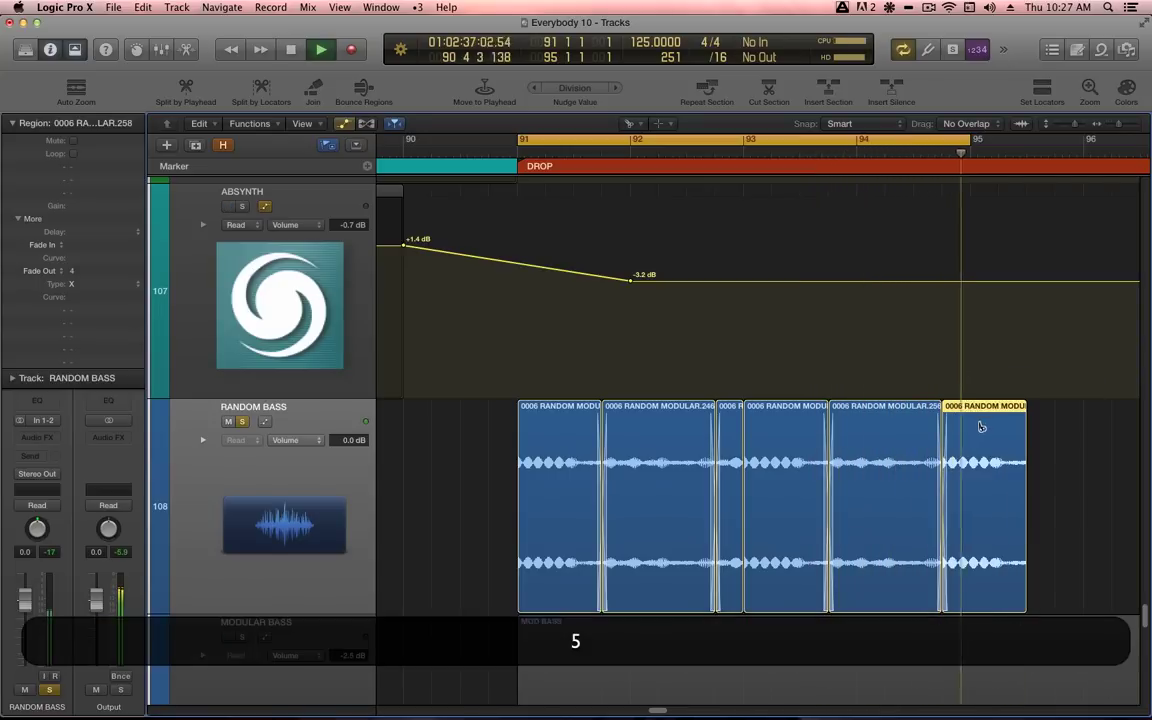
click(969, 430)
key(BackSpace)
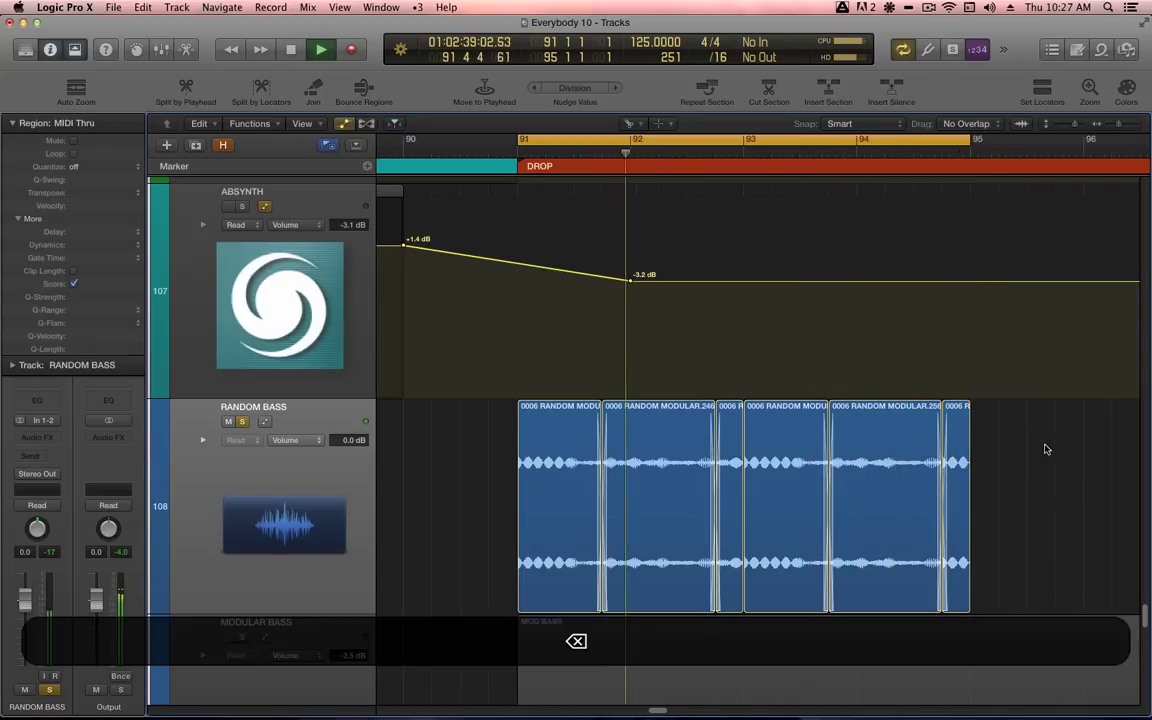
key(space)
key(t)
key(t)
Set the RANDOM BASS track's output to Bus 17 (B7).
scroll(852, 469, down, 4)
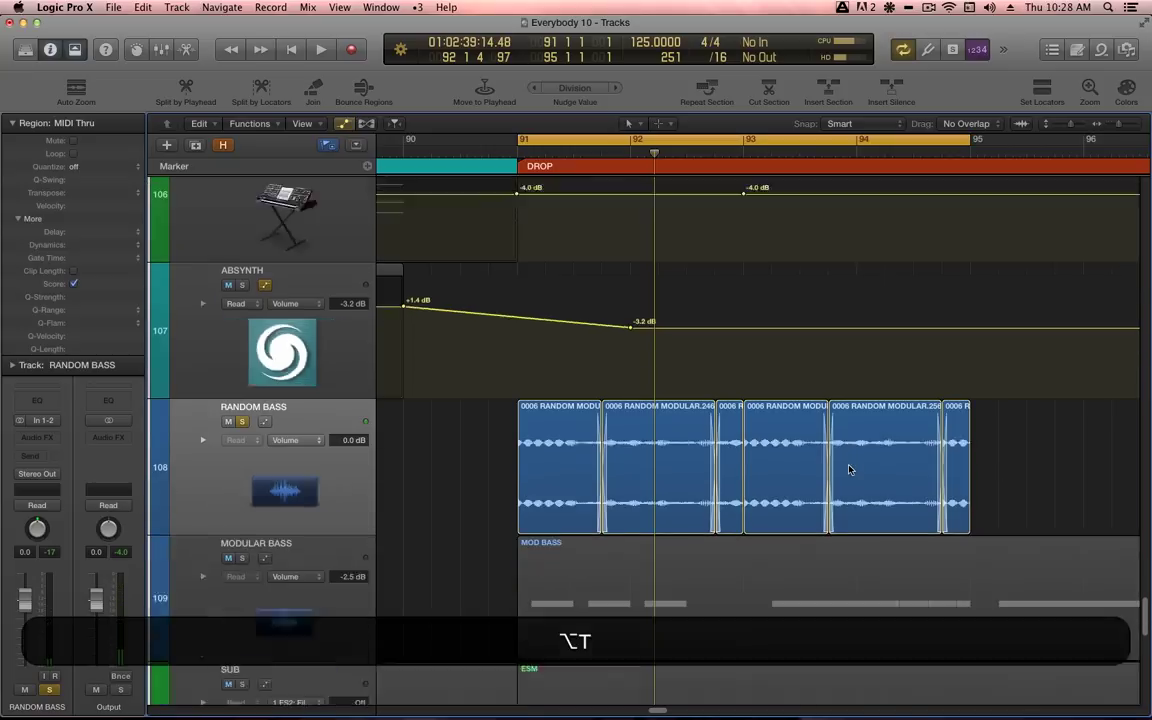
click(362, 426)
click(37, 474)
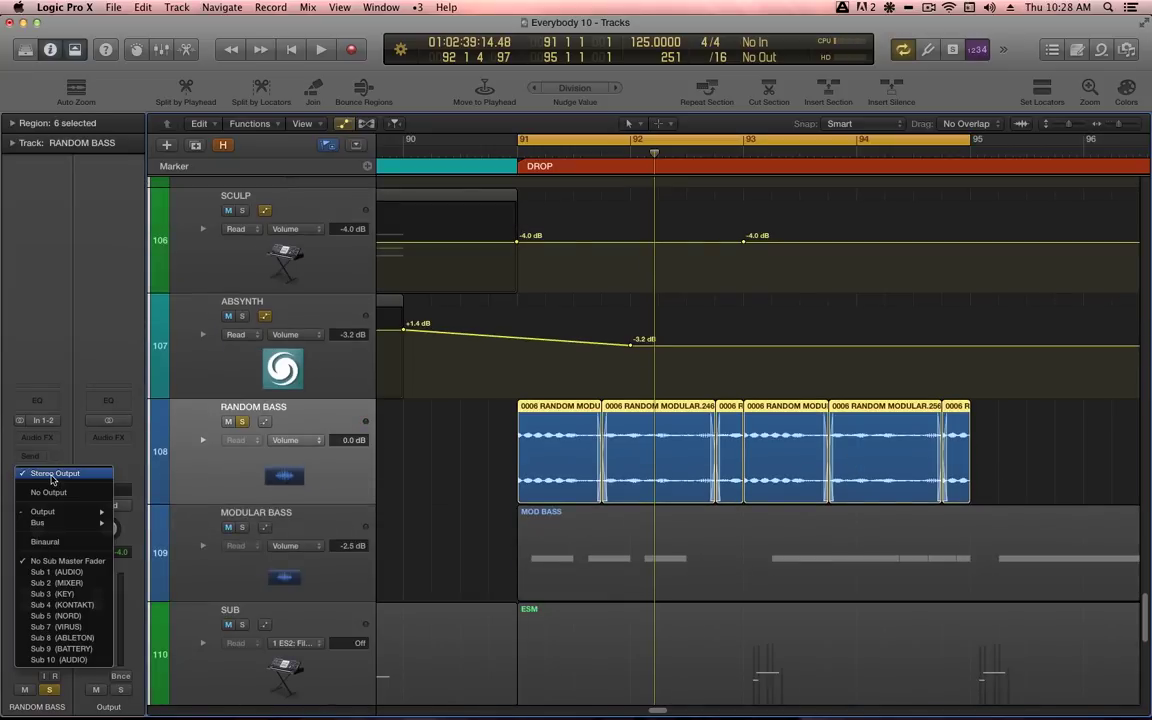
mouse_move(50, 530)
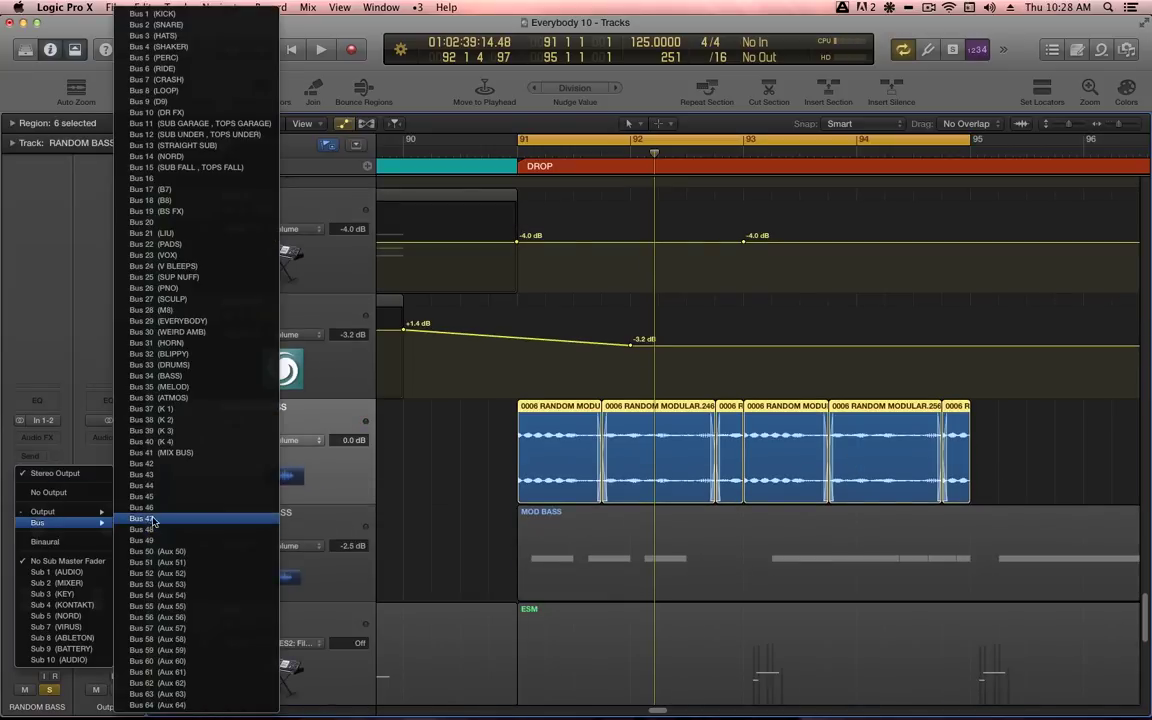
click(186, 194)
Move the RANDOM BASS track up among the bass buses, between TOPS FALL and B7.
alt+scroll(545, 508, down, 5)
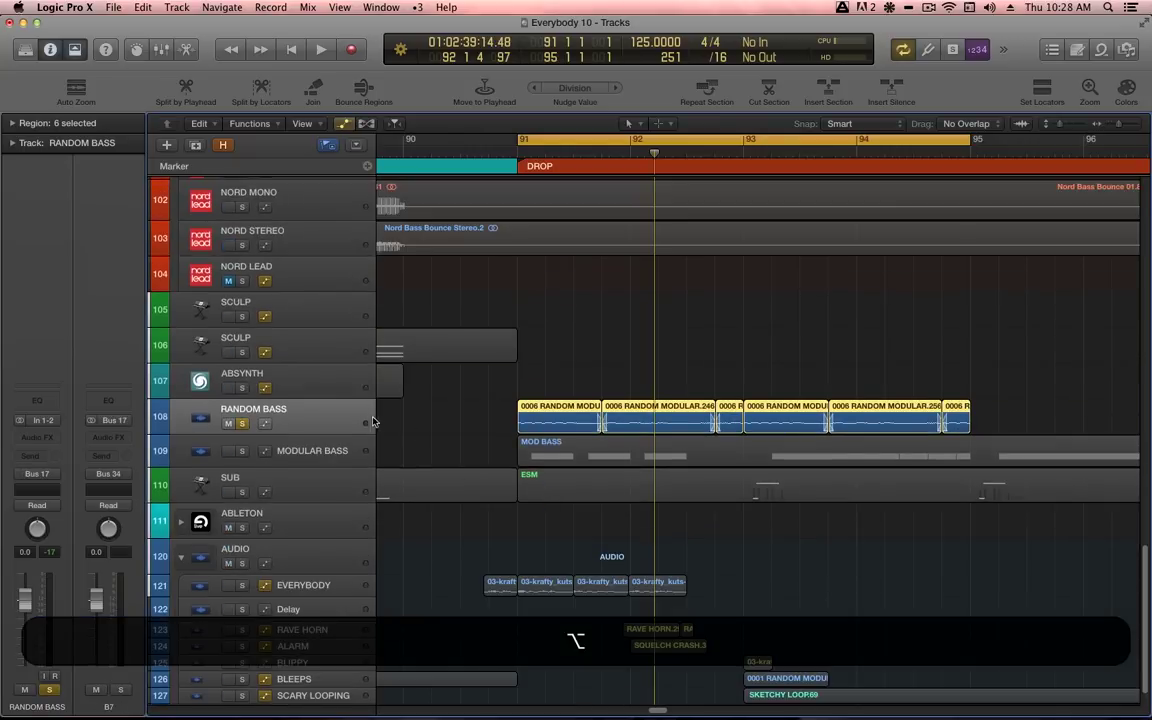
scroll(556, 497, up, 5)
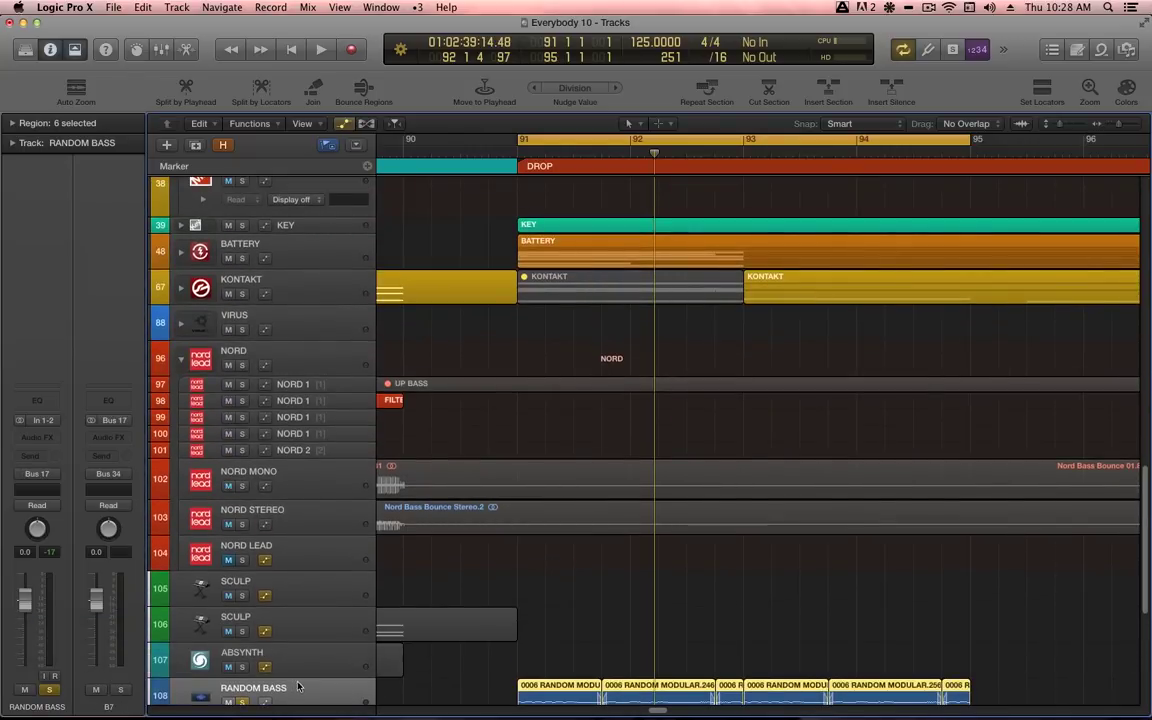
scroll(380, 675, down, 3)
drag(306, 682, 330, 219)
scroll(545, 360, up, 3)
ctrl+alt+drag(488, 286, 1104, 455)
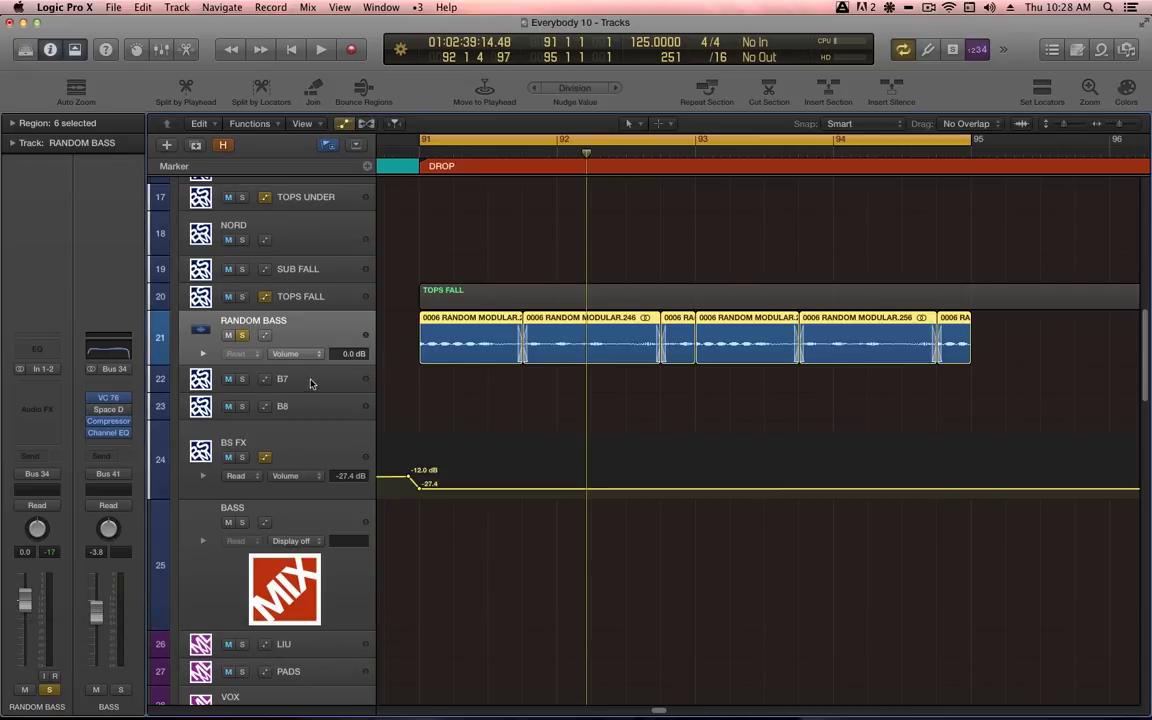
Rename the B7 bus track as R BASS LO and the B8 bus track as R BASS HI.
click(282, 377)
text(R BASS L)
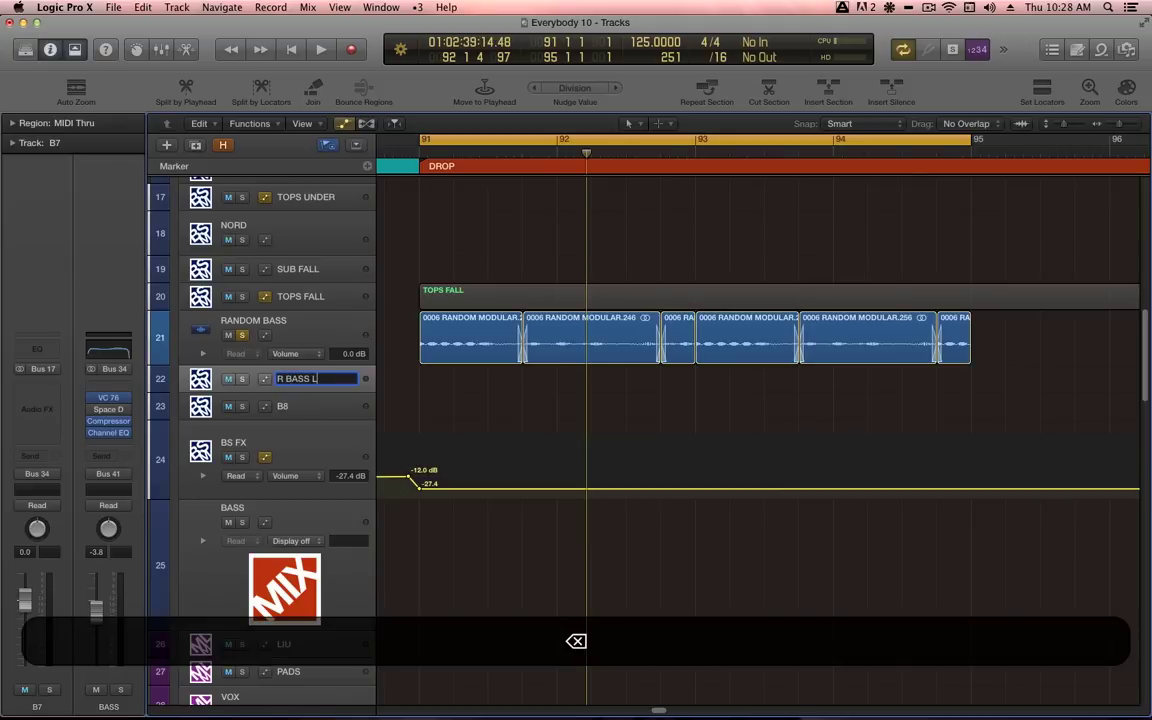
click(283, 406)
key(shift+Return)
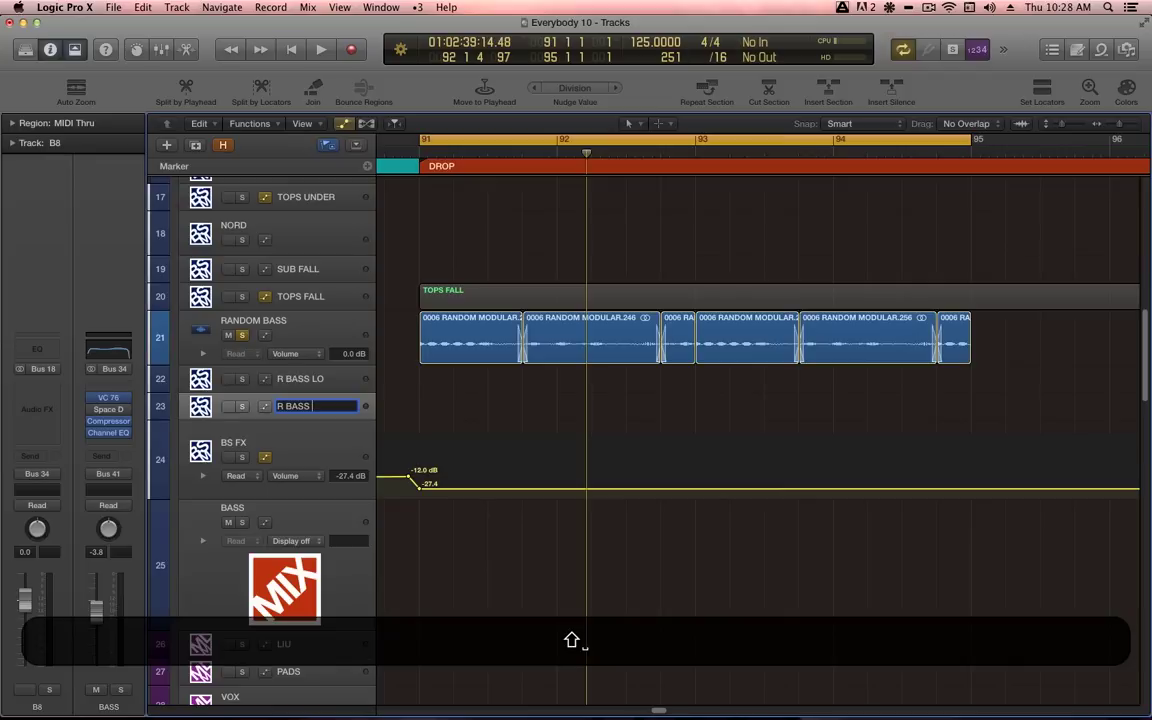
click(312, 378)
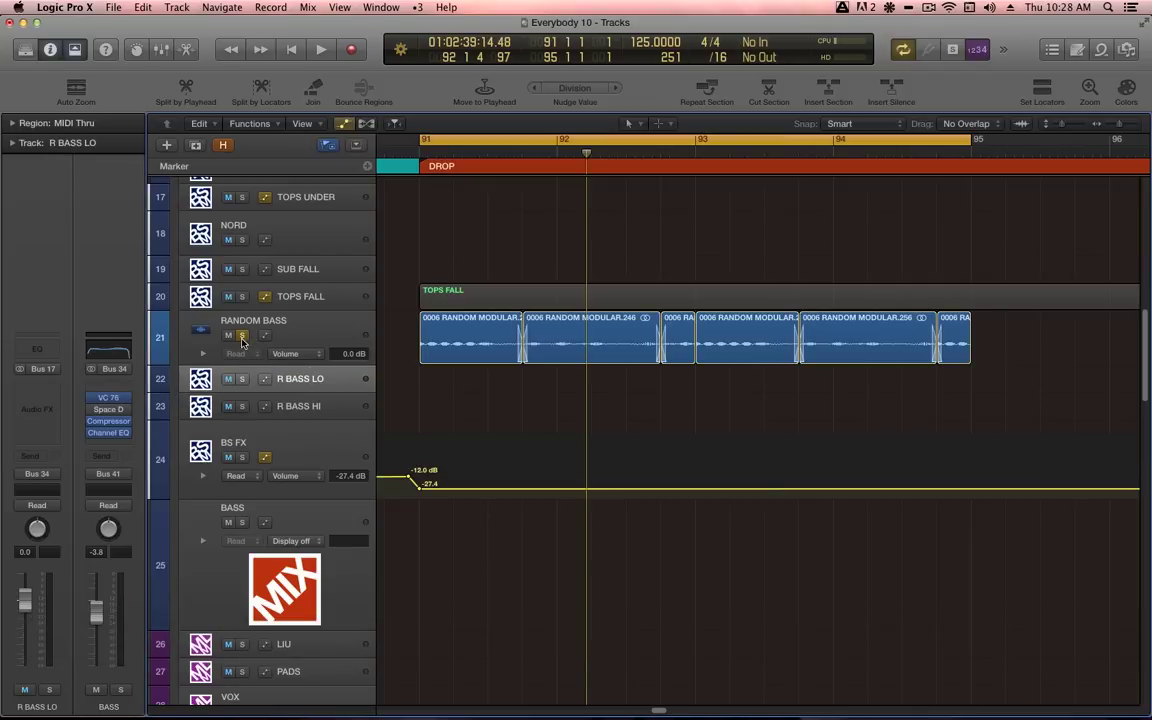
Solo R BASS LO instead of RANDOM BASS and play the drop to check the routing.
click(243, 379)
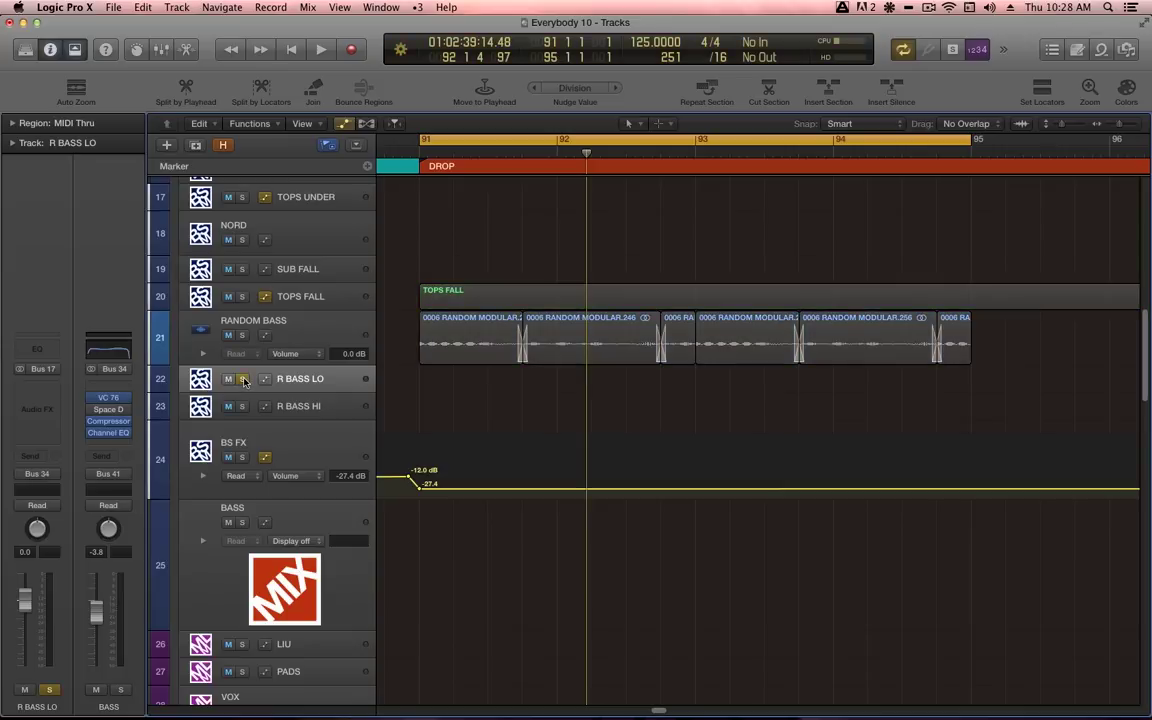
key(space)
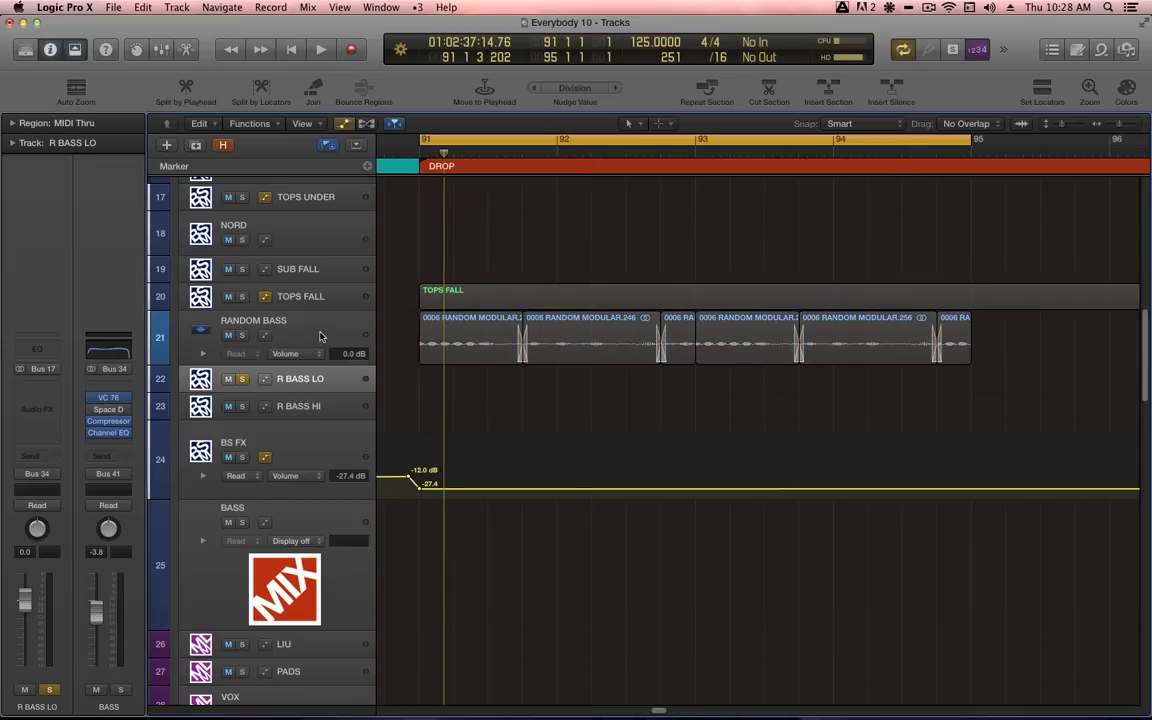
key(s)
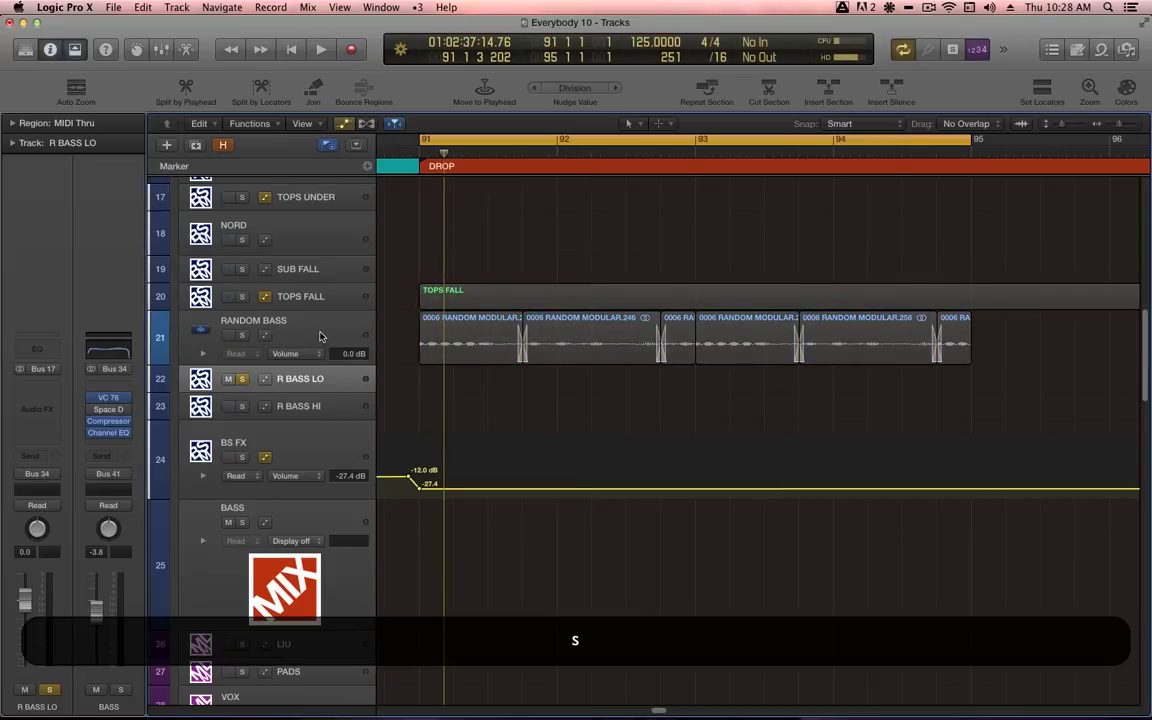
Route the RANDOM BASS output to Bus 17 (R BASS LO) and play it through the soloed bus.
click(320, 336)
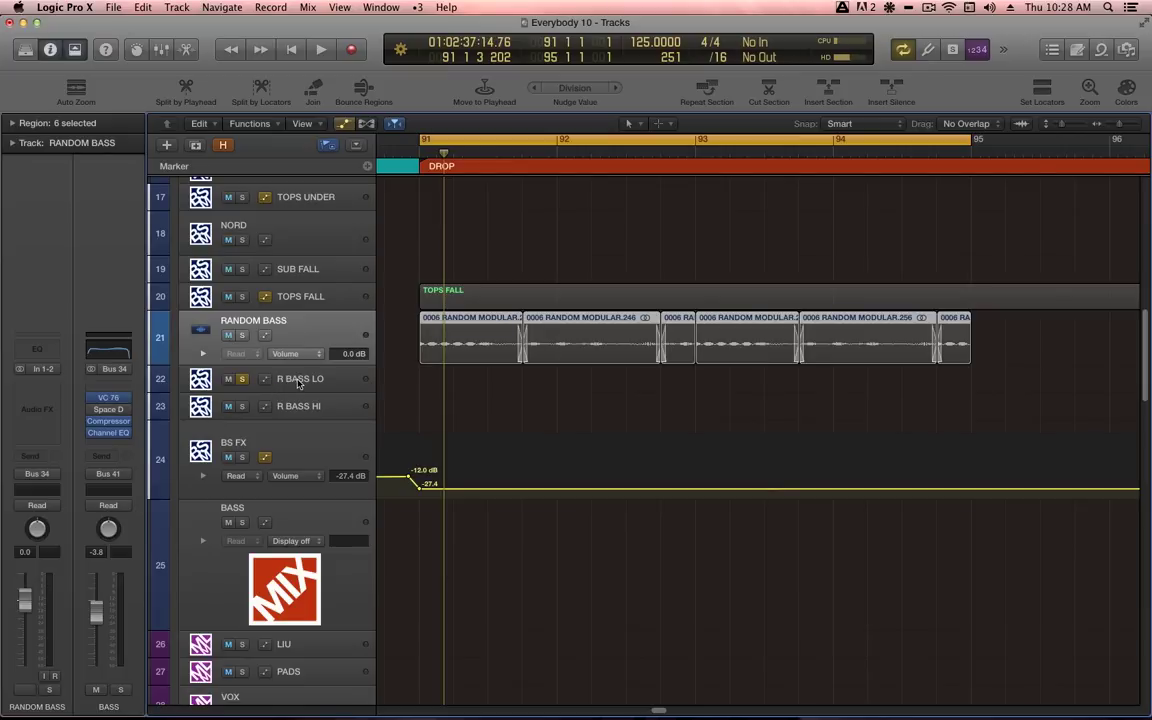
click(45, 479)
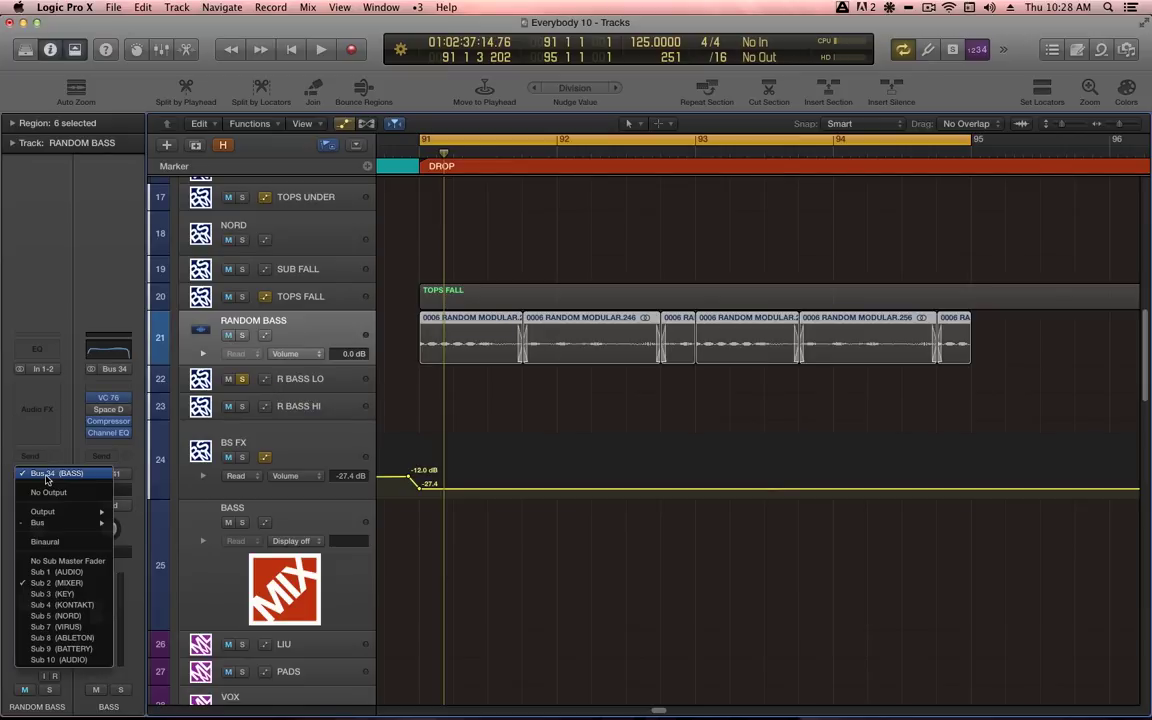
mouse_move(51, 523)
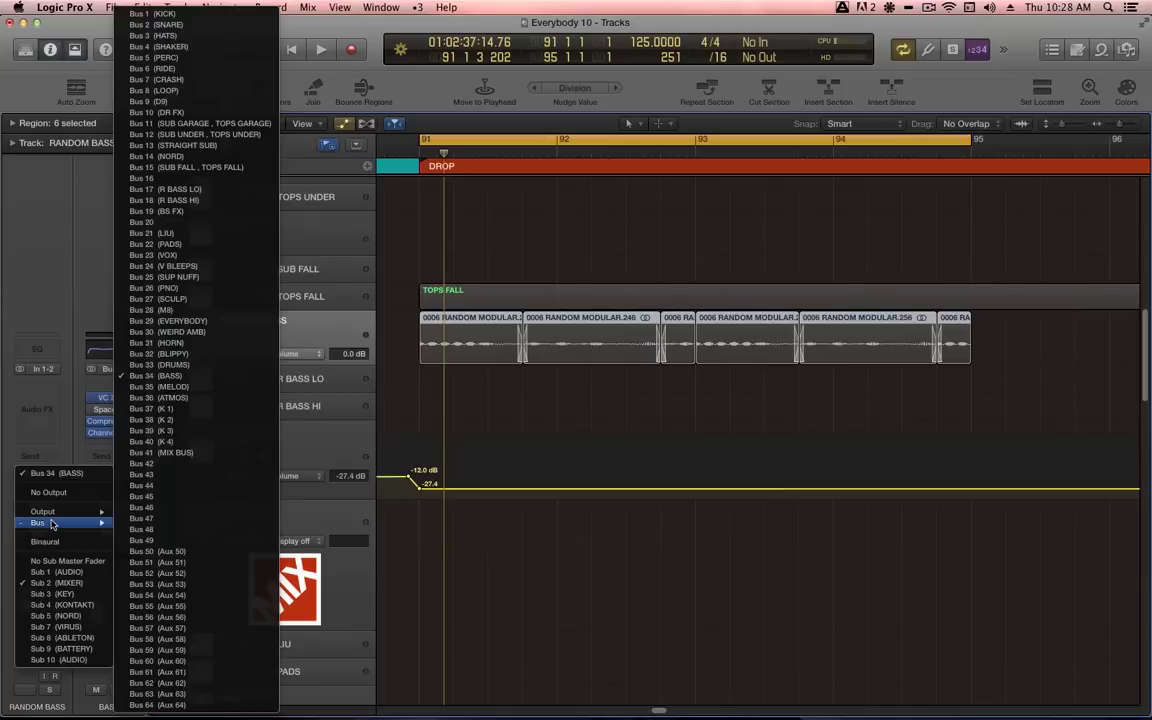
click(190, 189)
key(space)
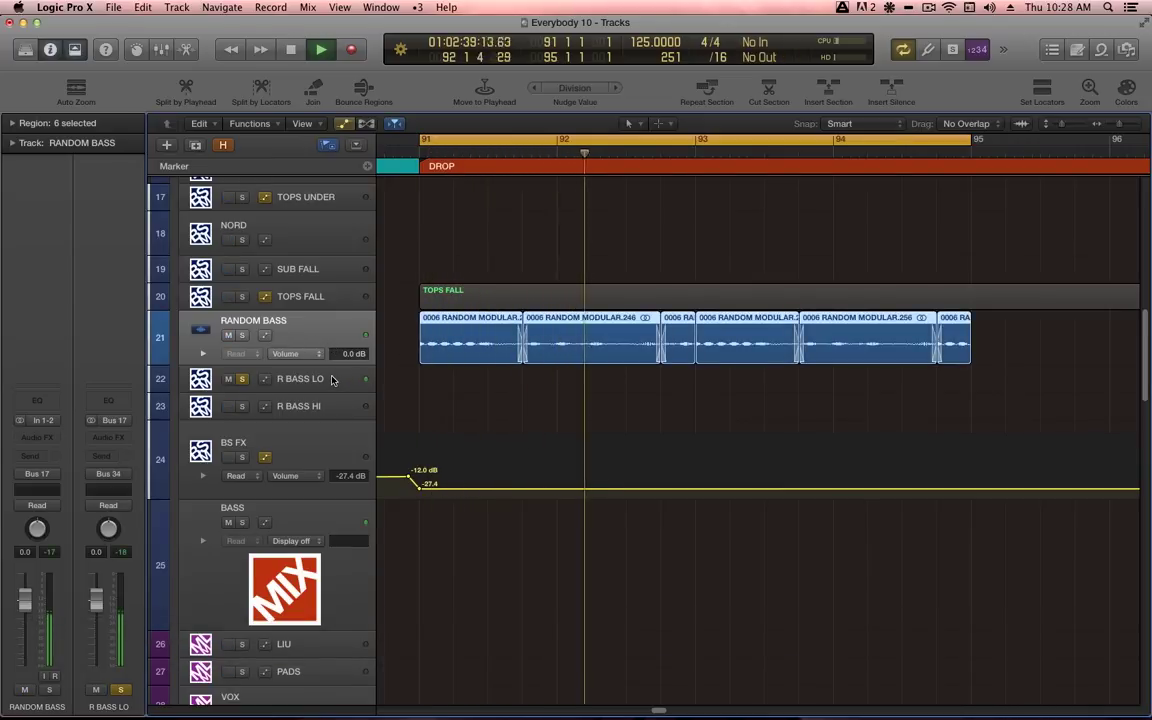
click(355, 379)
key(space)
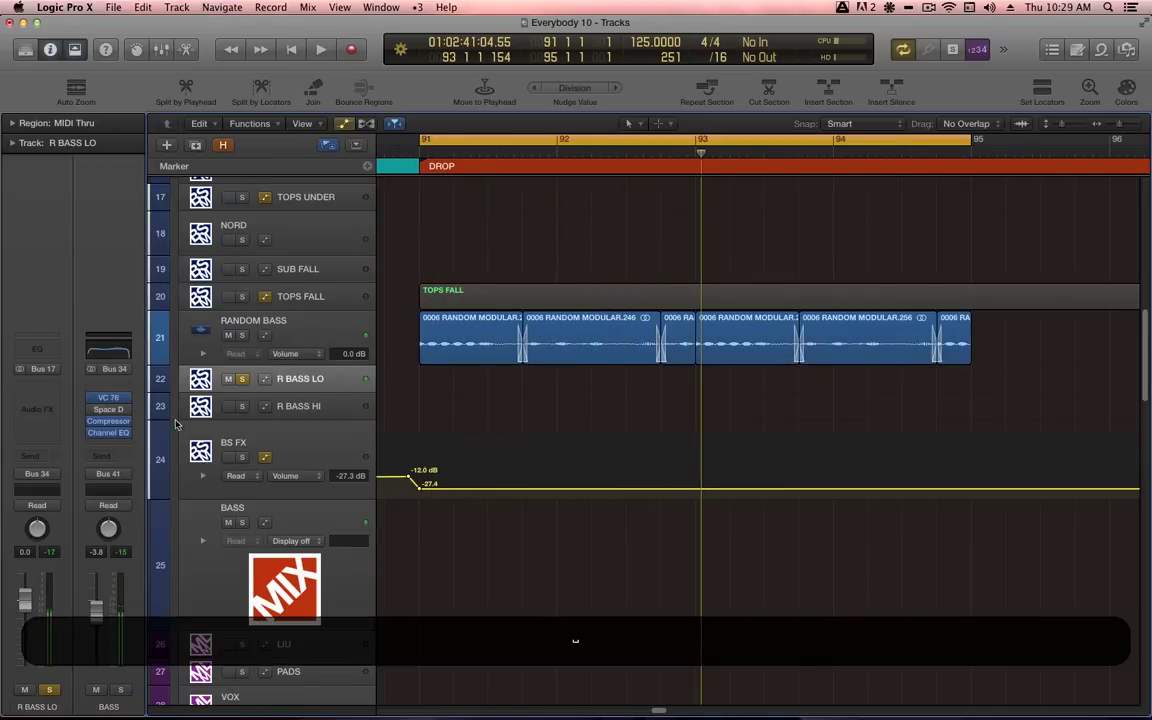
Set the outputs of both R BASS LO and R BASS HI to Stereo Output.
click(38, 474)
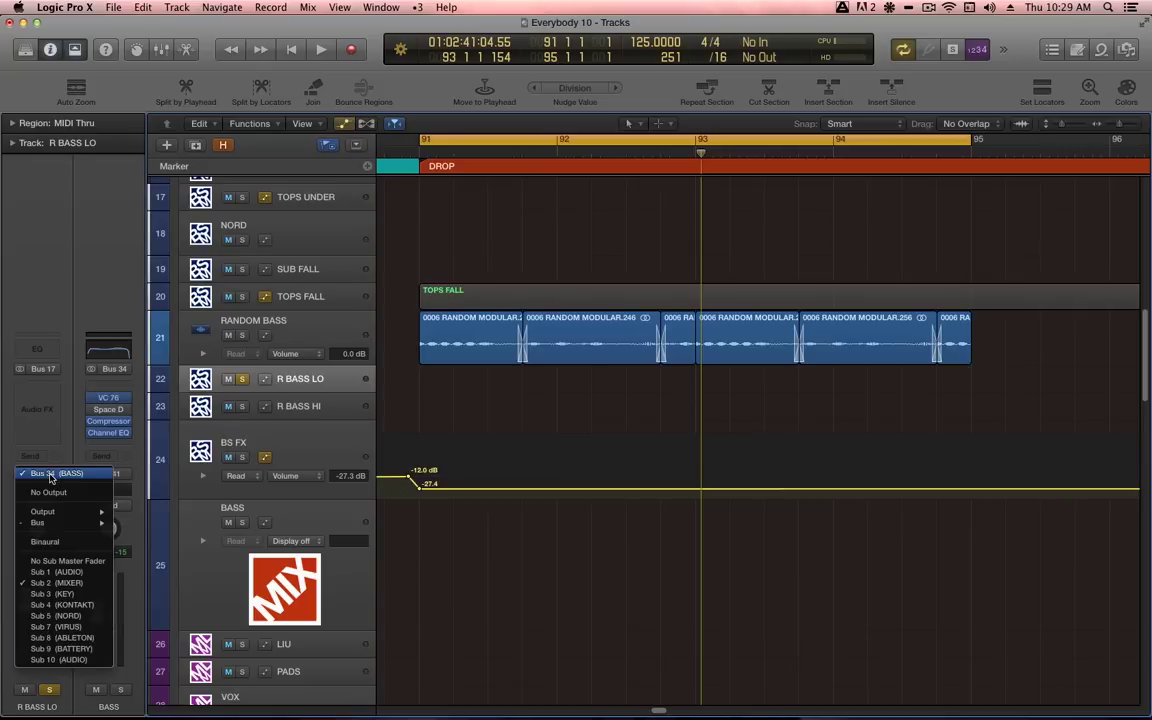
mouse_move(50, 512)
click(140, 514)
key(Down)
click(47, 474)
mouse_move(70, 512)
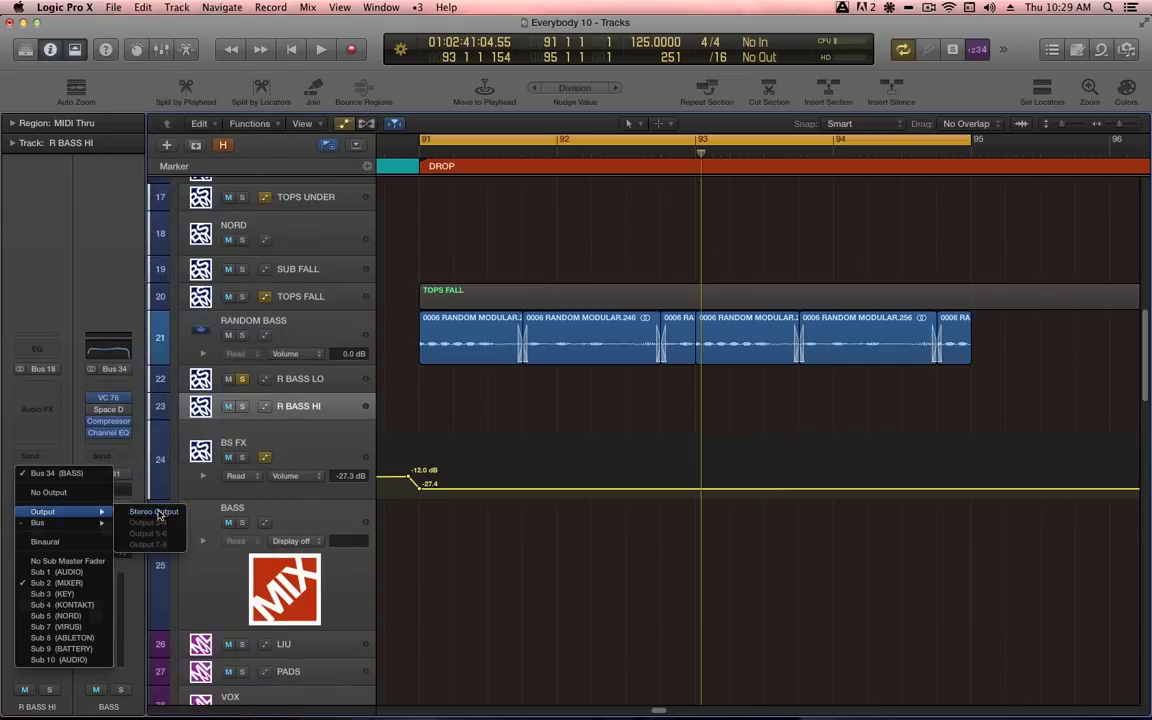
click(156, 512)
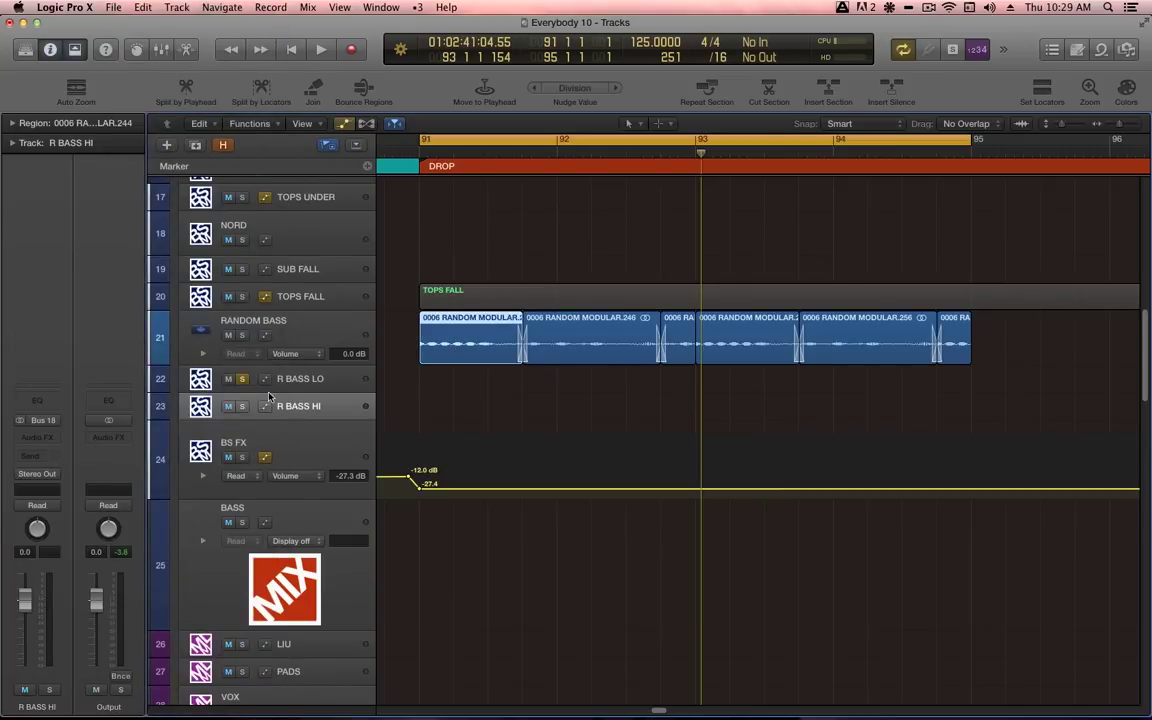
Insert a stereo Compressor on the R BASS LO bus.
key(shift)
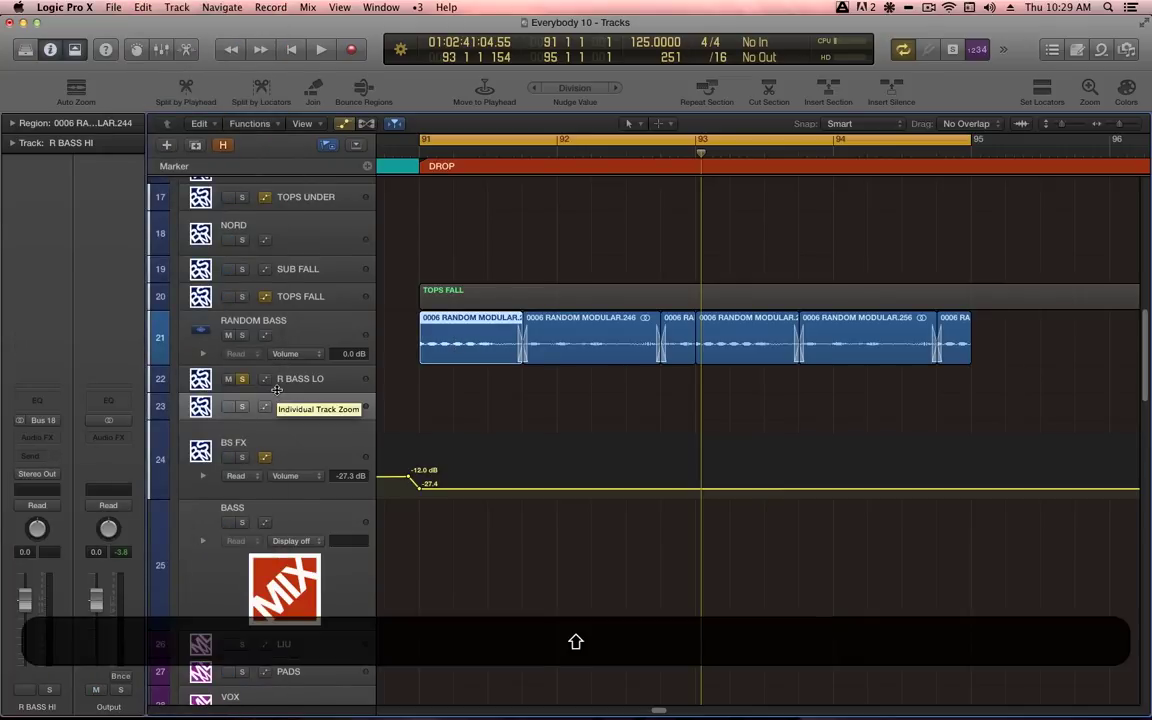
click(288, 388)
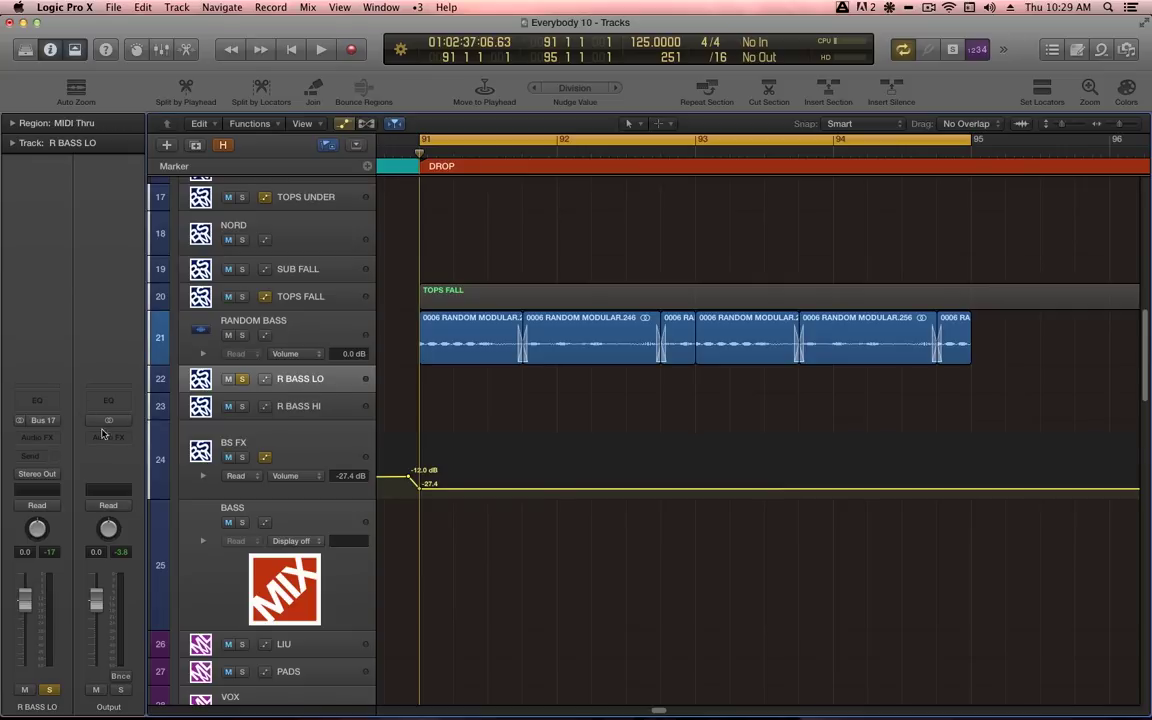
click(45, 437)
mouse_move(54, 488)
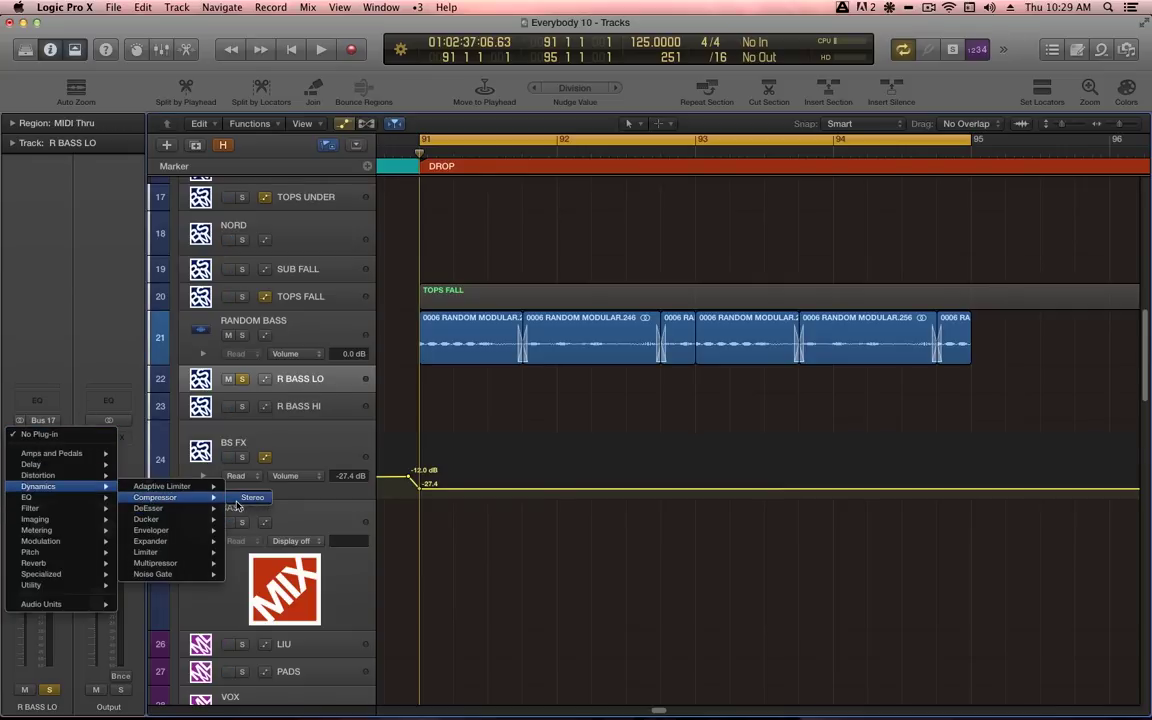
click(250, 497)
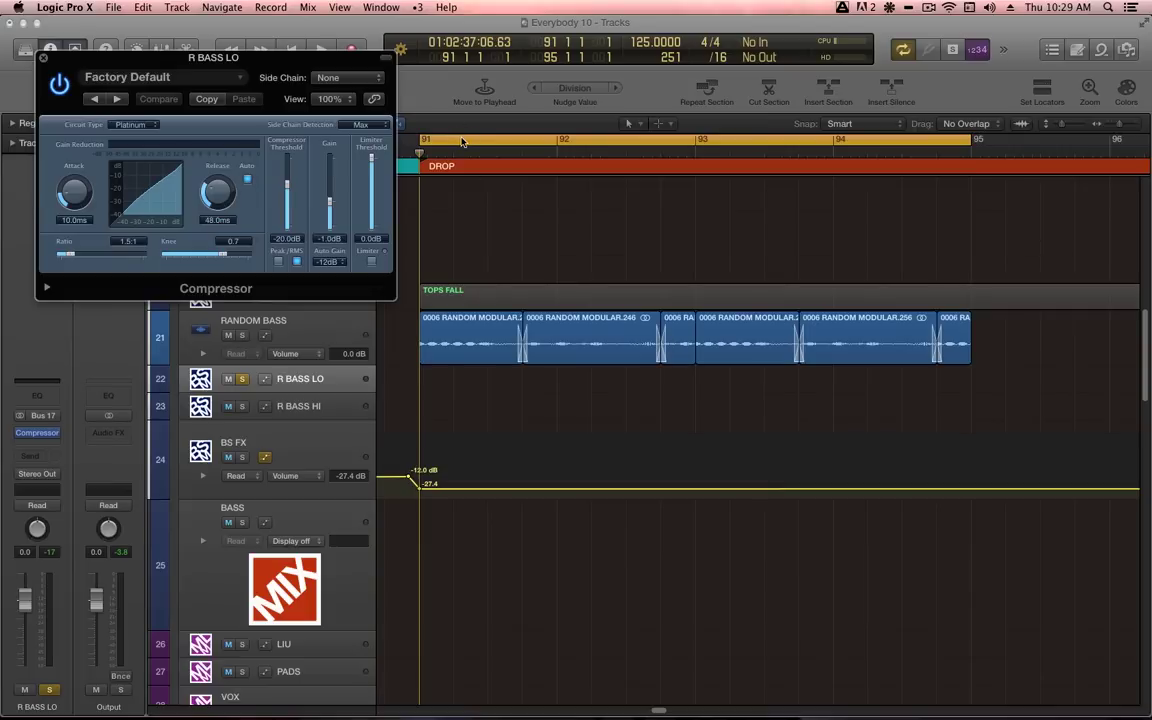
Solo the KICK track alongside R BASS LO and play the drop to hear the two together.
key(v)
scroll(440, 320, up, 10)
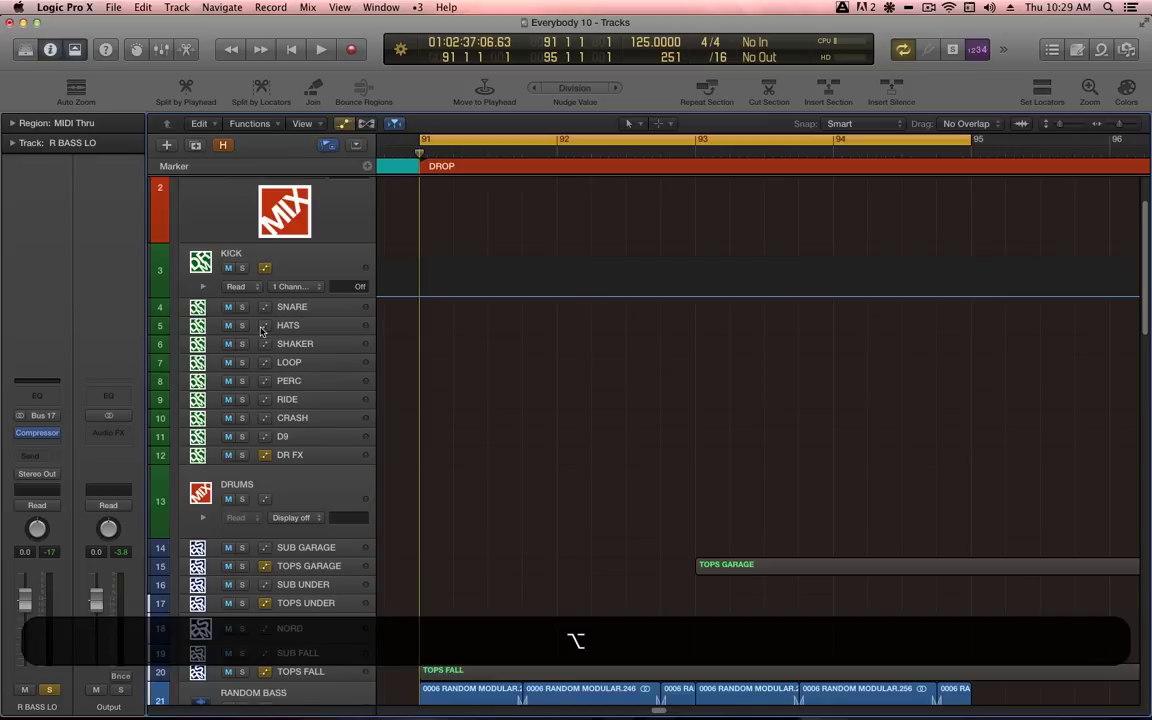
key(space)
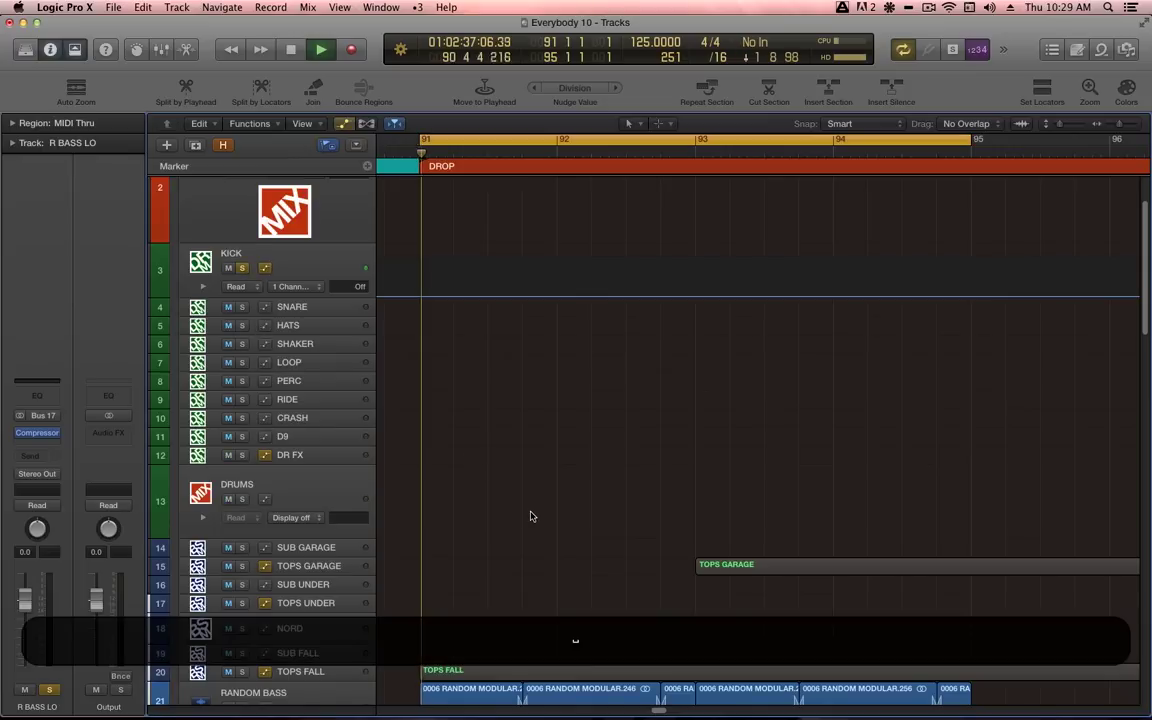
scroll(530, 513, down, 4)
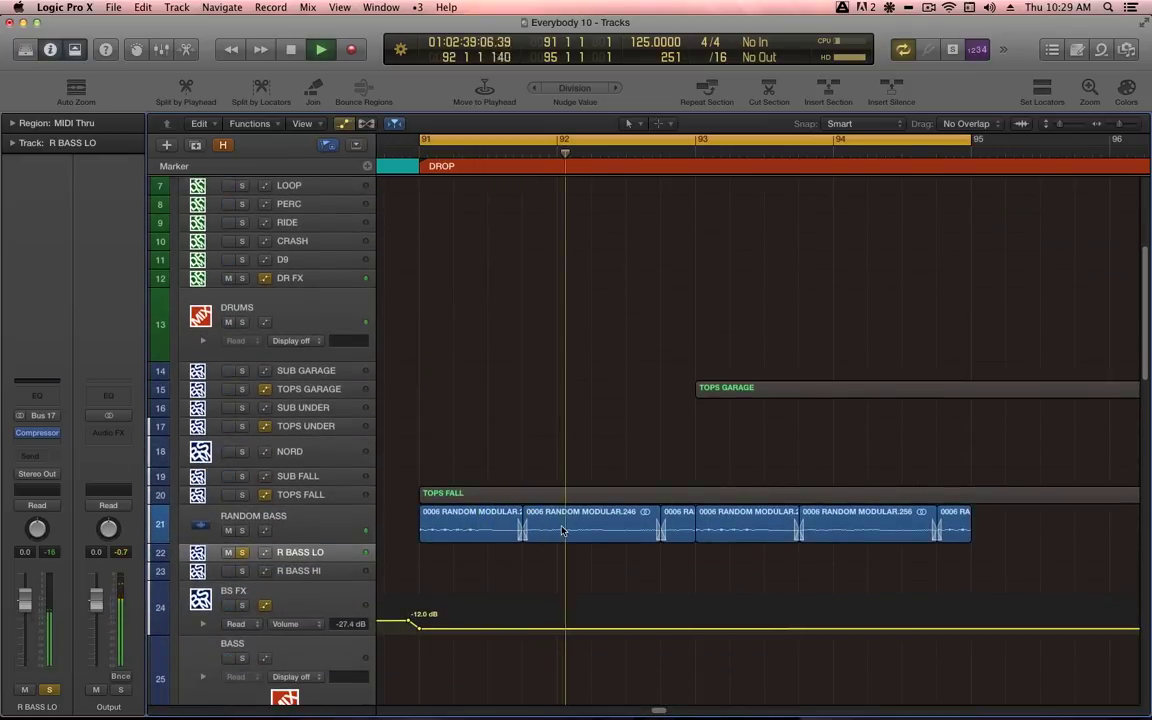
scroll(562, 530, down, 3)
Move the six RANDOM BASS regions to start at bar 93 and set the cycle range to bars 93–97.
drag(854, 525, 689, 513)
key(u)
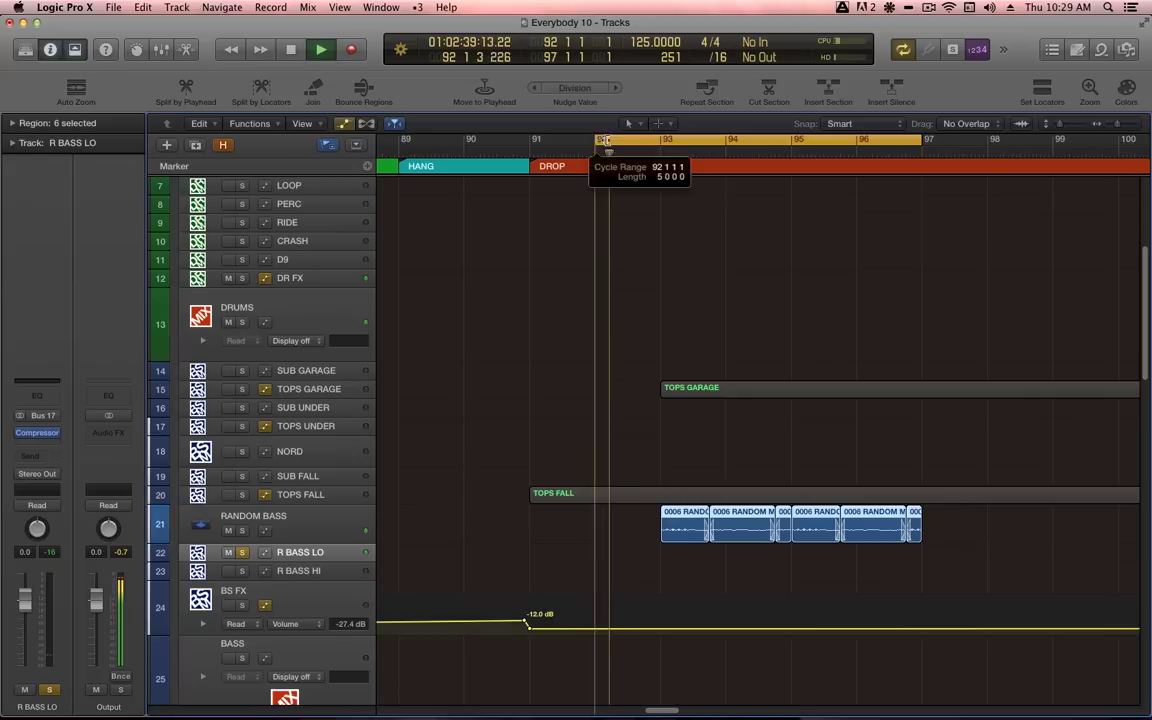
drag(598, 139, 661, 148)
key(k)
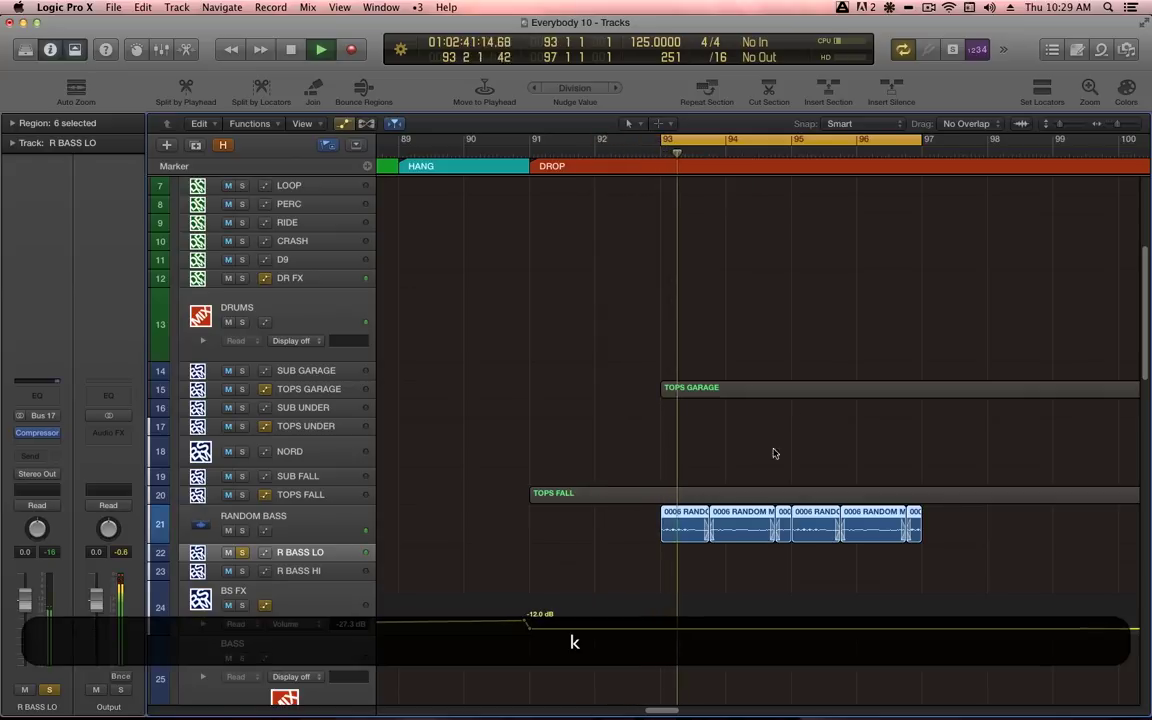
drag(940, 397, 560, 560)
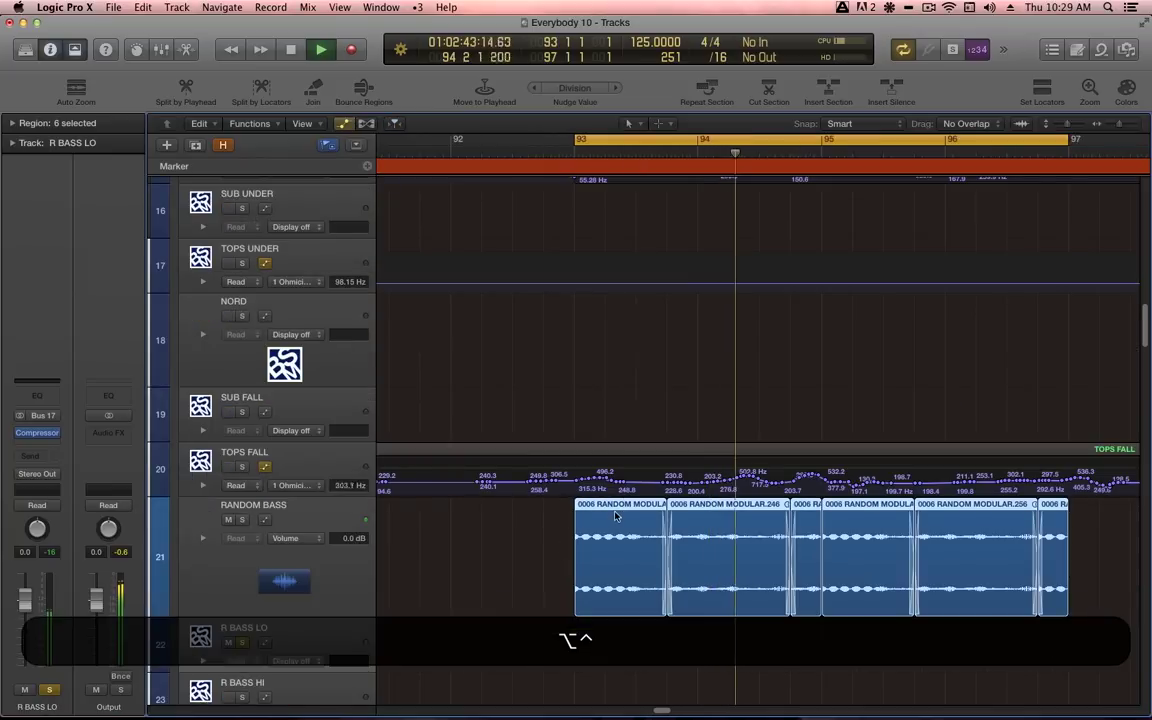
Set the side chain input of the R BASS LO Compressor to Bus 37.
scroll(591, 572, down, 2)
scroll(591, 574, down, 4)
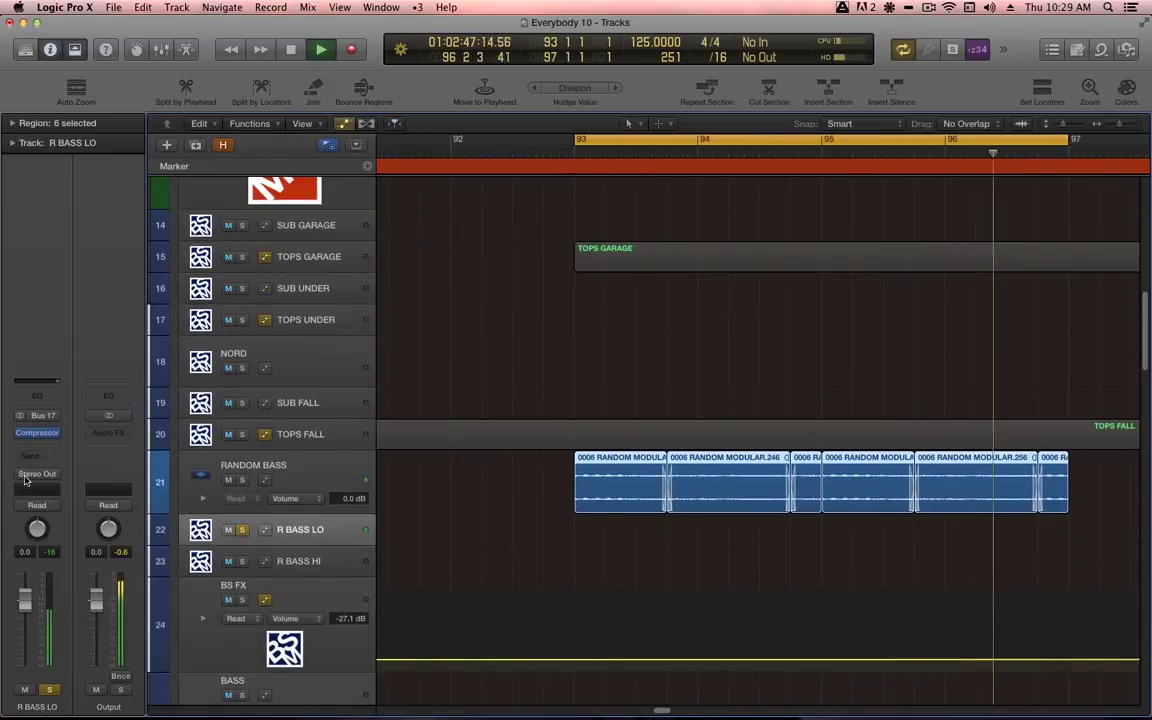
click(38, 432)
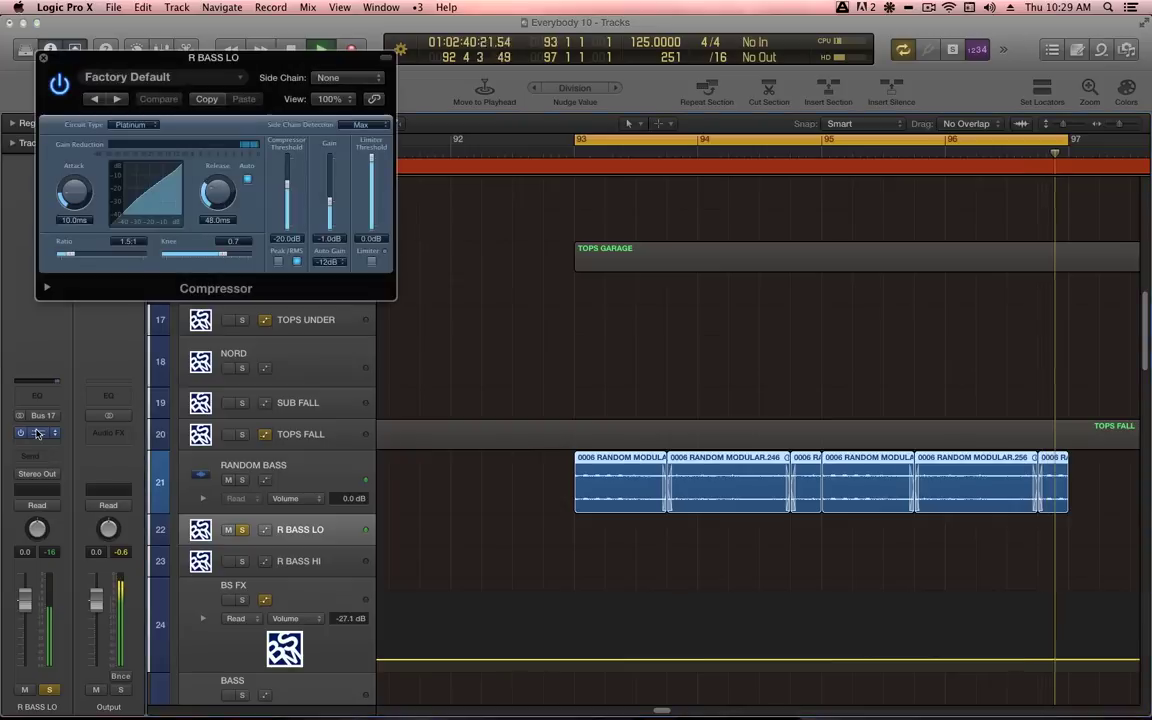
click(363, 79)
scroll(417, 581, down, 5)
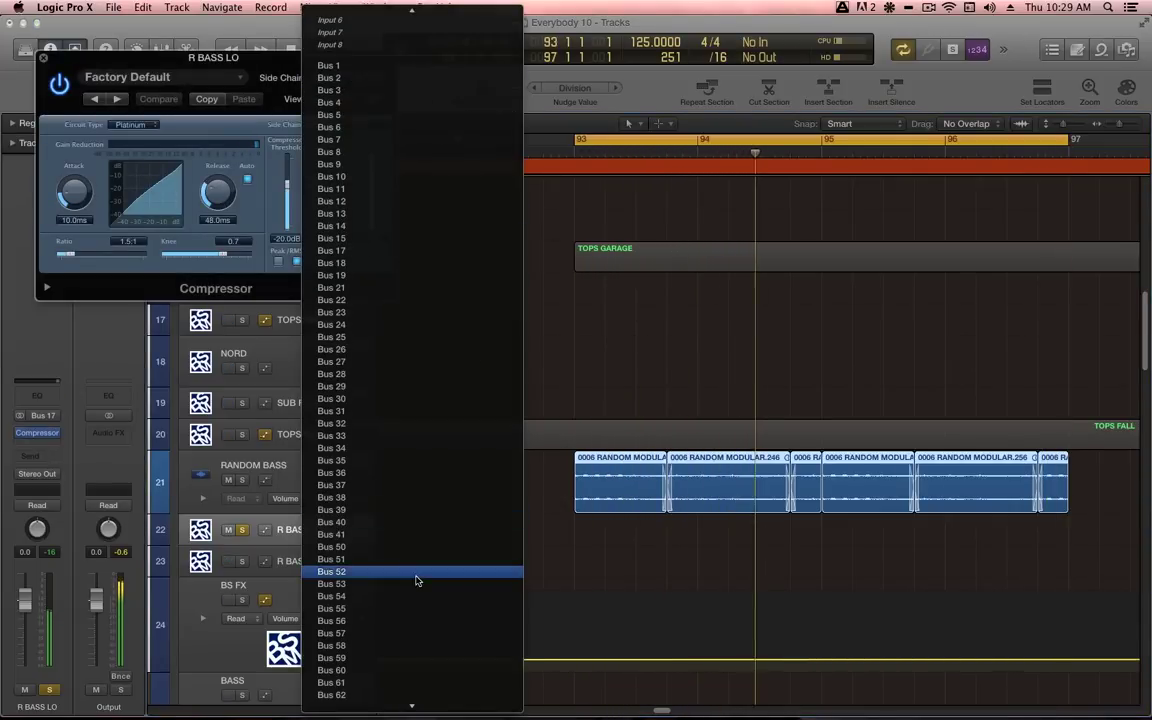
click(362, 485)
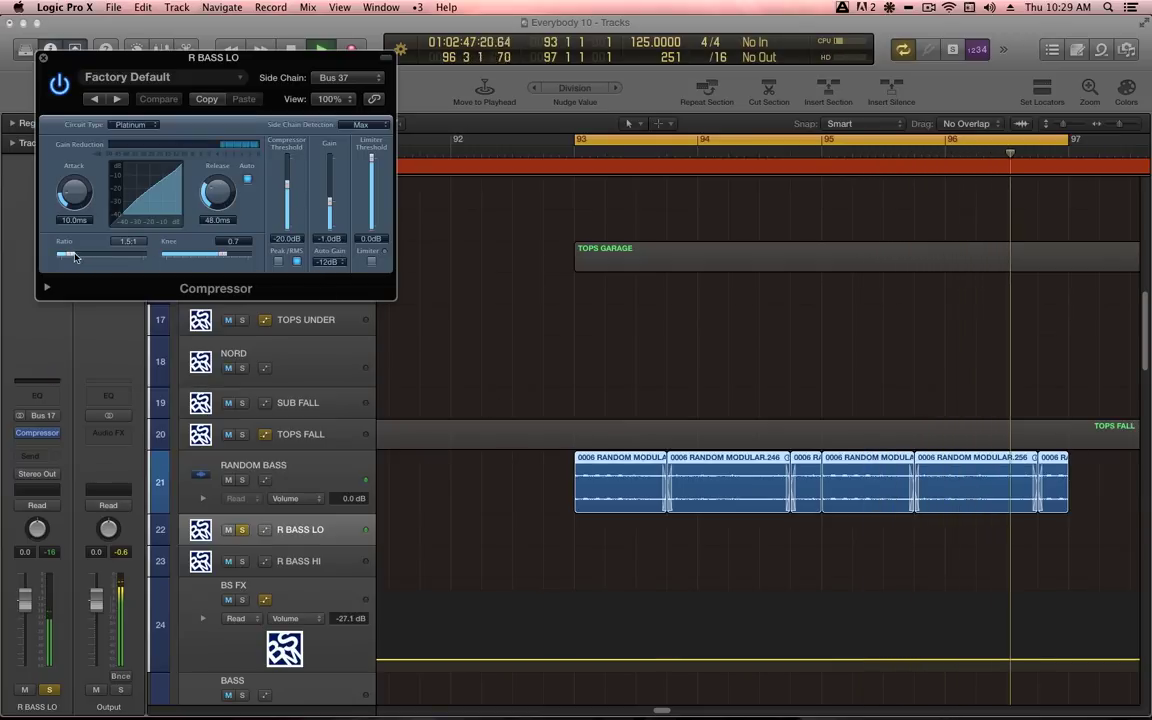
Set the Compressor to a 3.5:1 ratio and Peak detection, with Auto Gain off and the gain at 7.5 dB.
drag(88, 257, 104, 256)
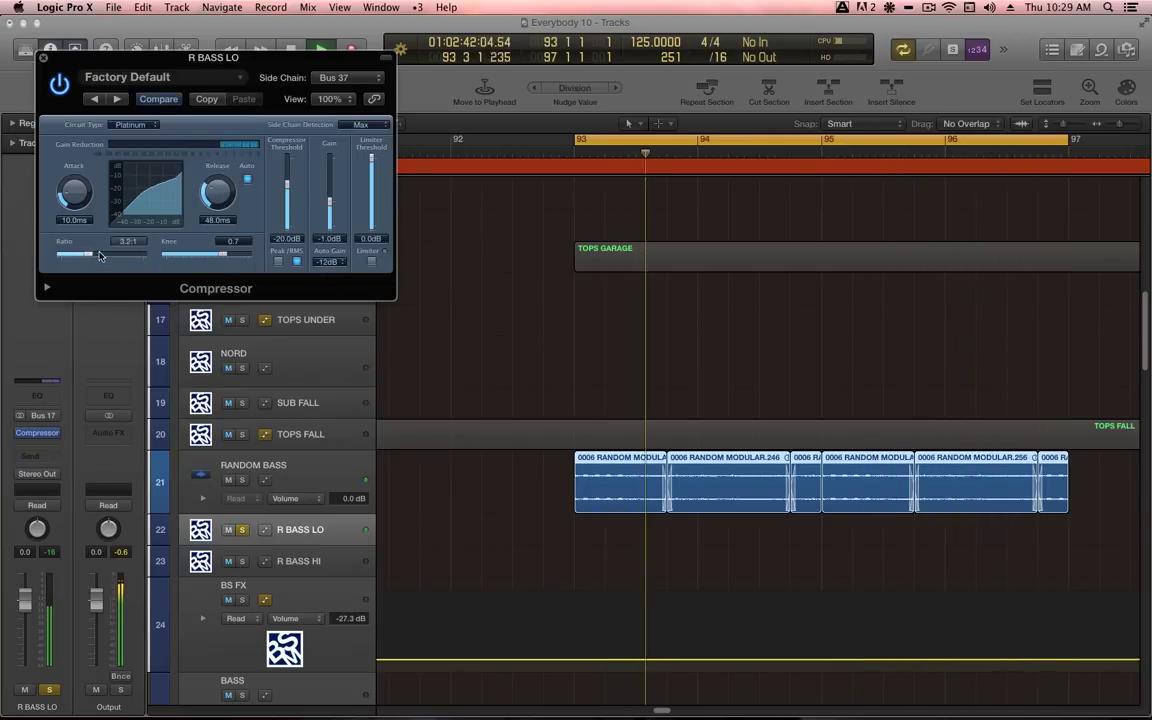
click(277, 262)
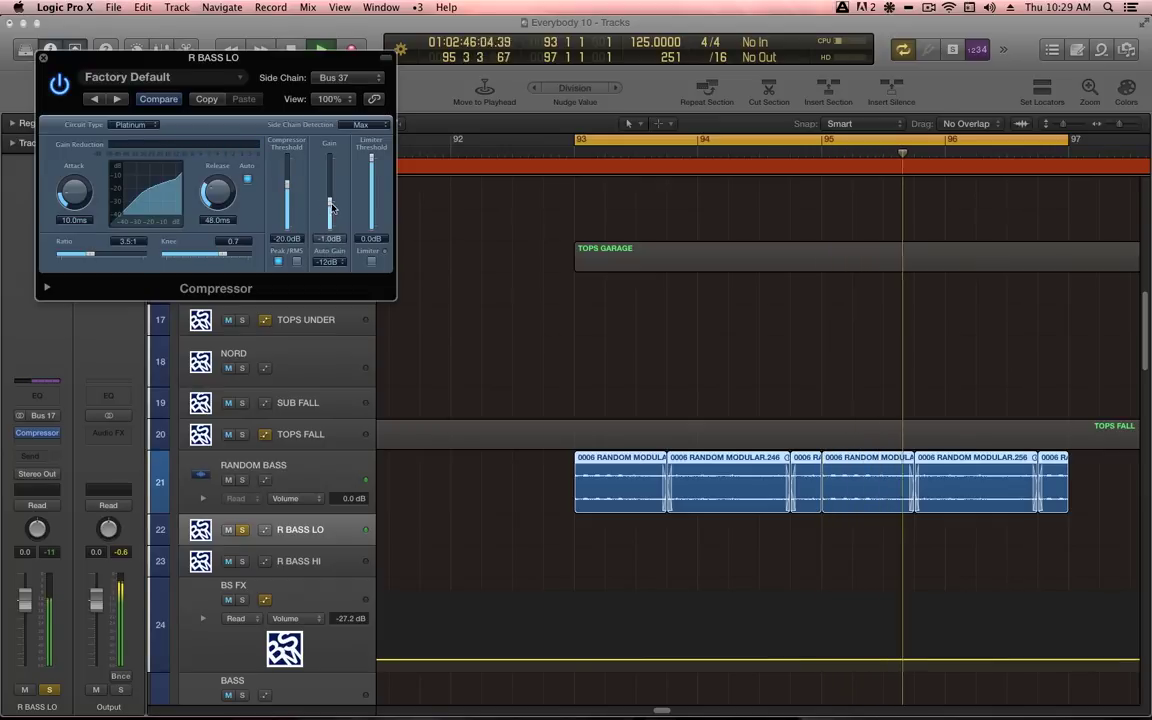
click(338, 262)
click(330, 232)
drag(330, 203, 332, 187)
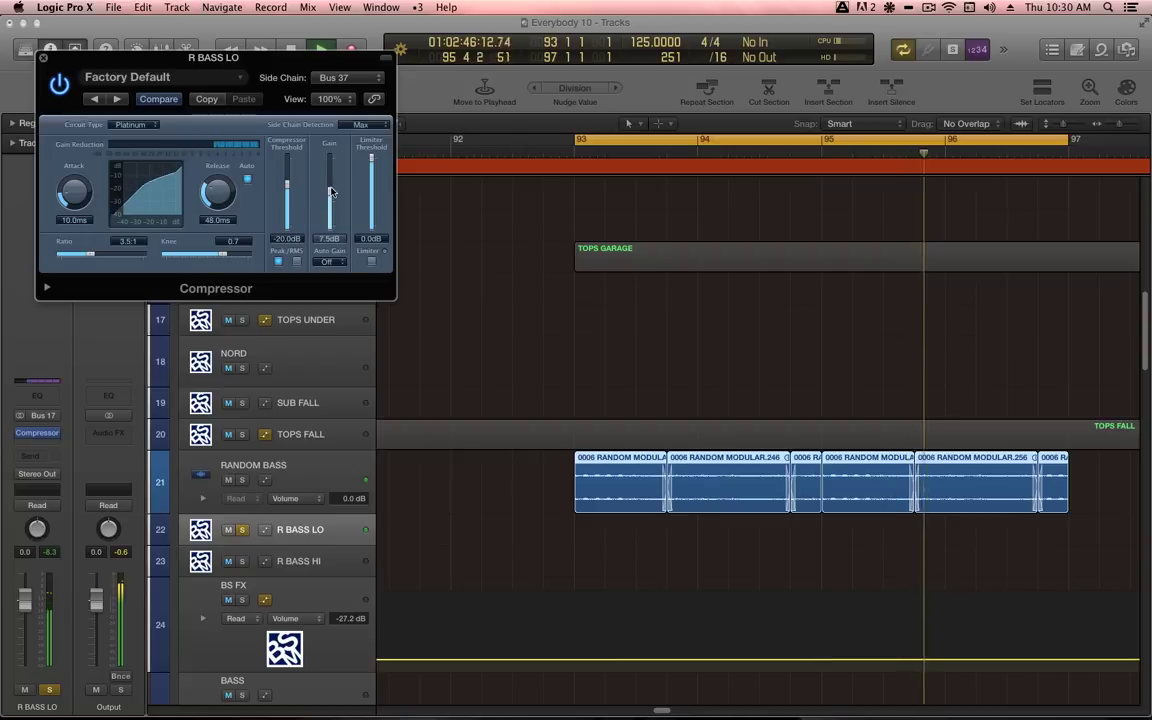
Turn off the Compressor's auto release, and set the release to 81 ms and the knee to 0.6.
drag(228, 204, 228, 196)
click(247, 179)
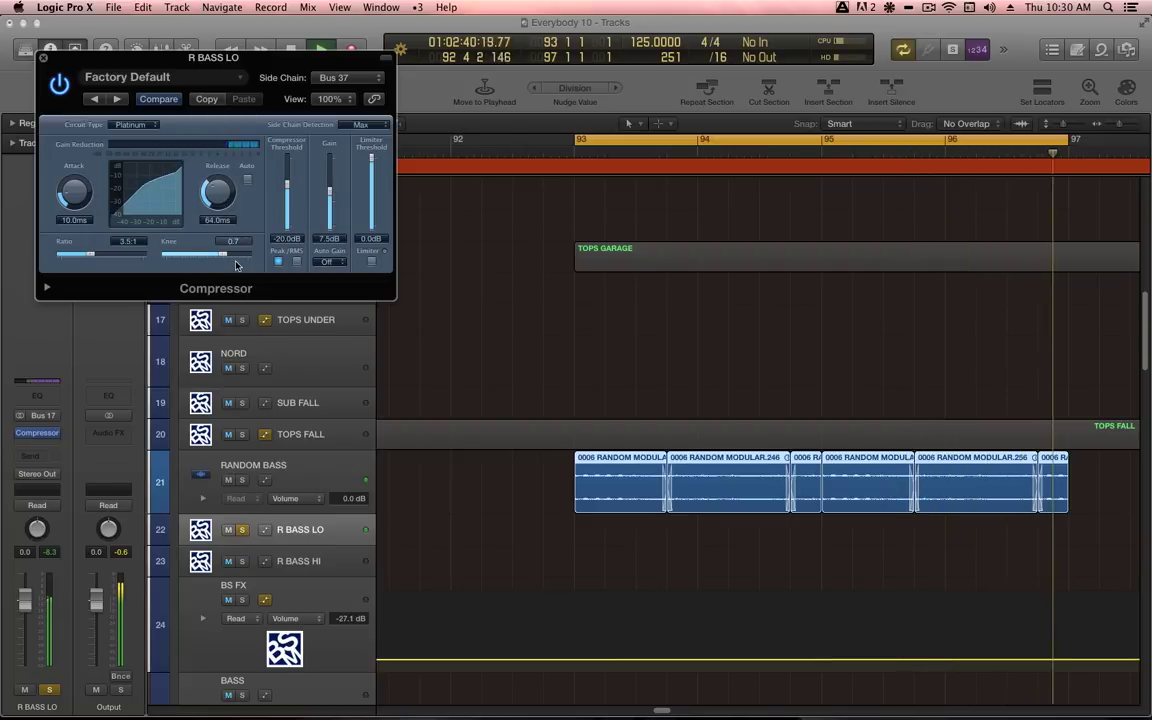
drag(222, 256, 213, 256)
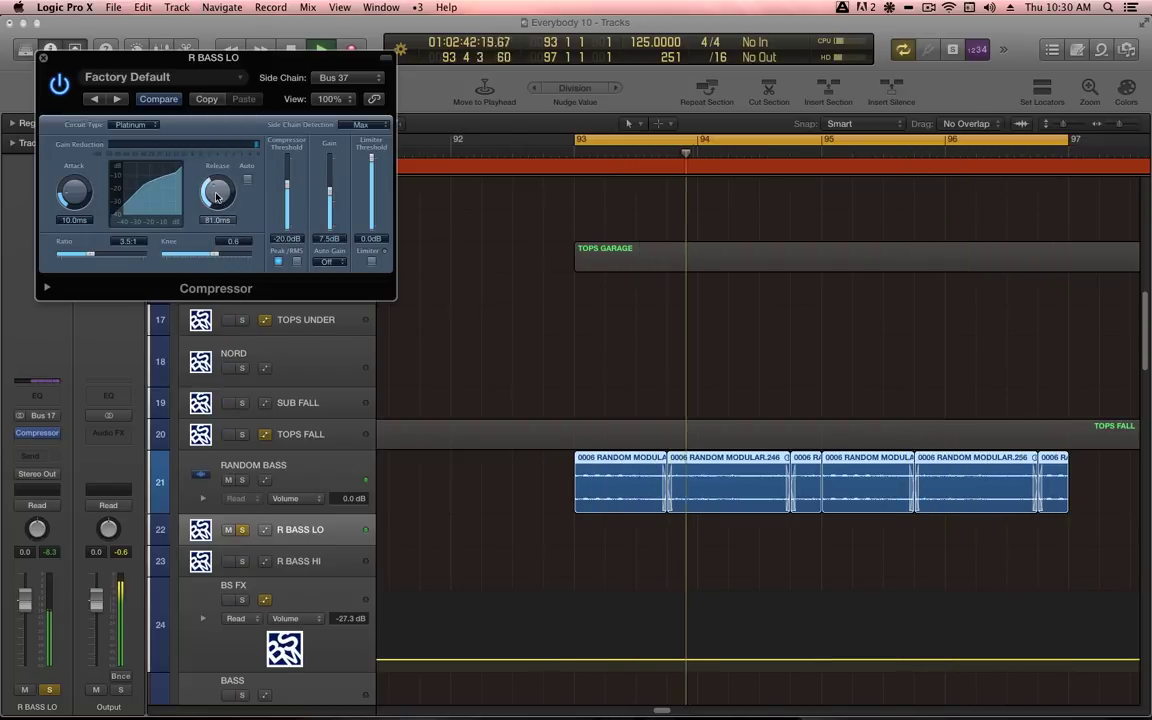
key(v)
key(alt+shift+v)
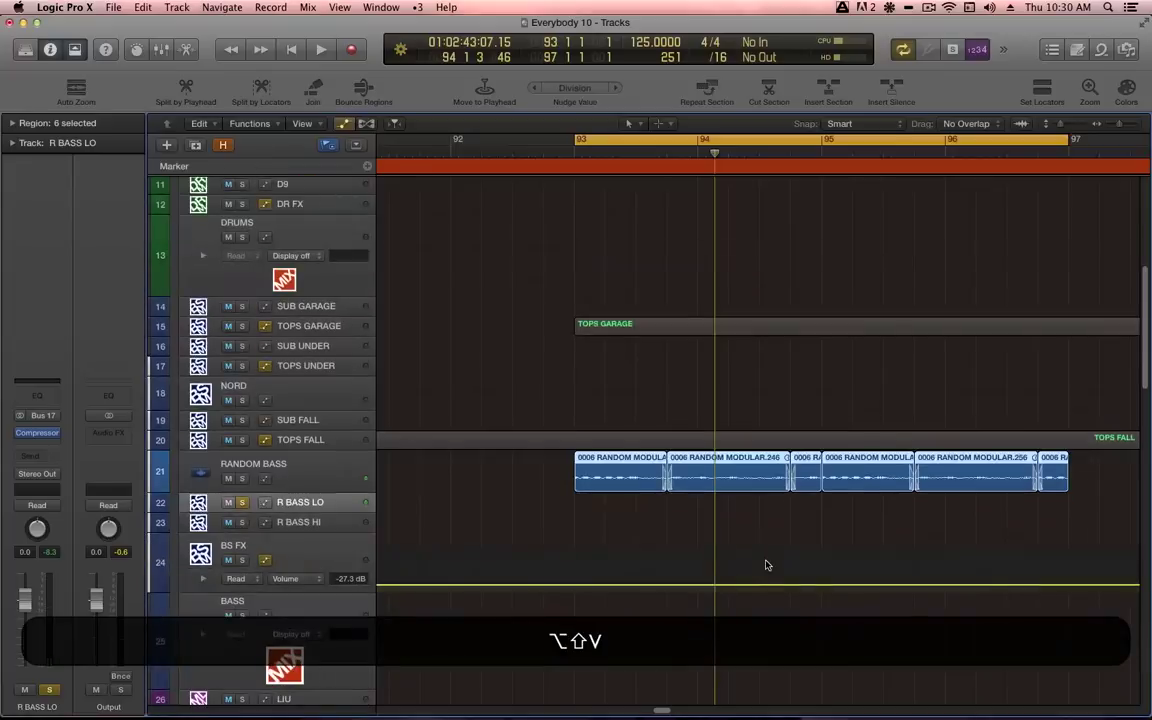
Insert Native Instruments Supercharger GT after the Compressor on R BASS LO and place its window beside the Compressor's.
click(37, 443)
mouse_move(67, 612)
mouse_move(165, 624)
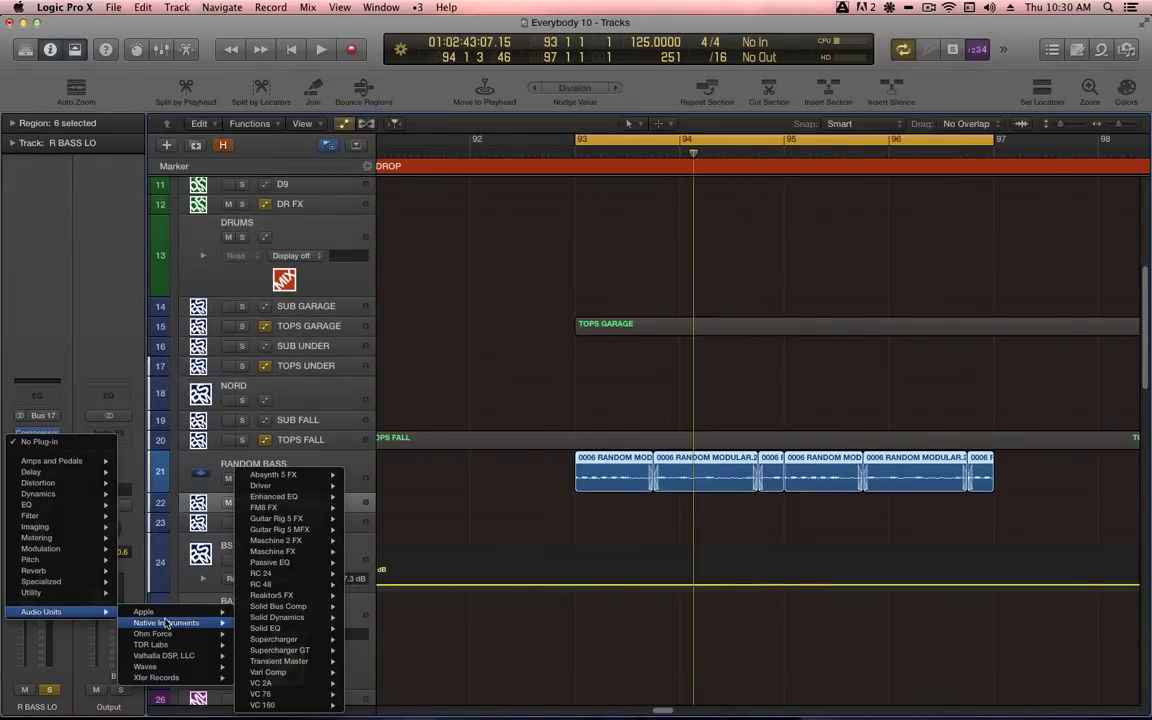
click(371, 650)
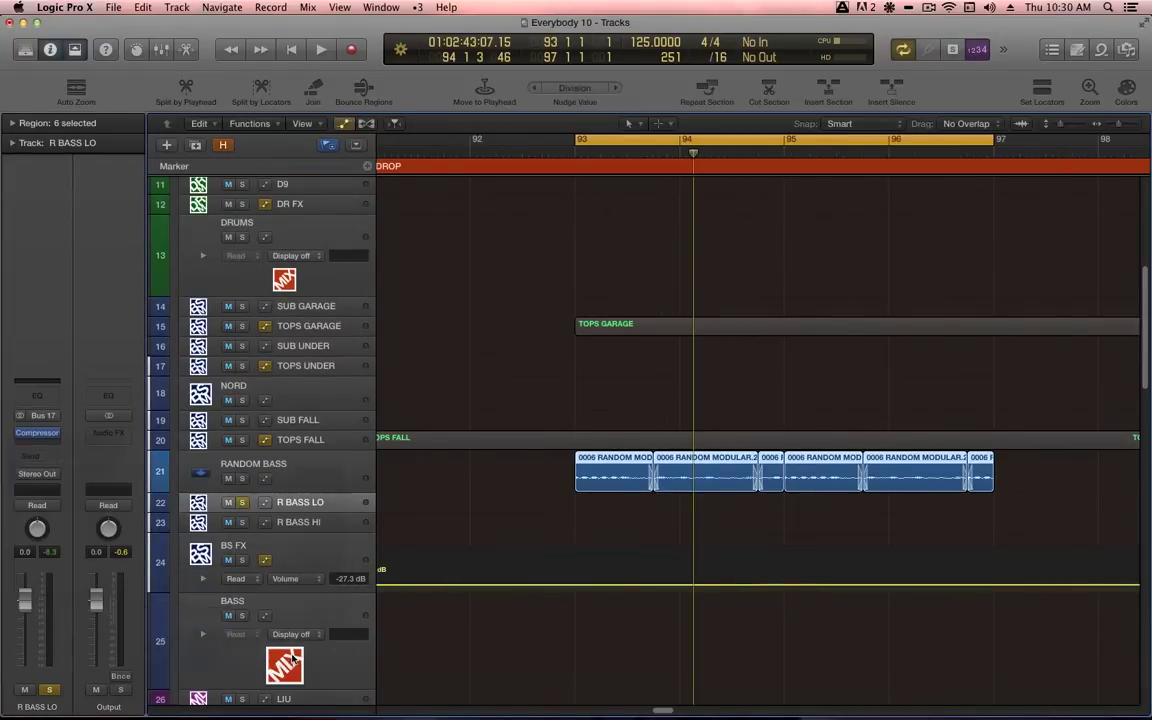
drag(352, 72, 758, 71)
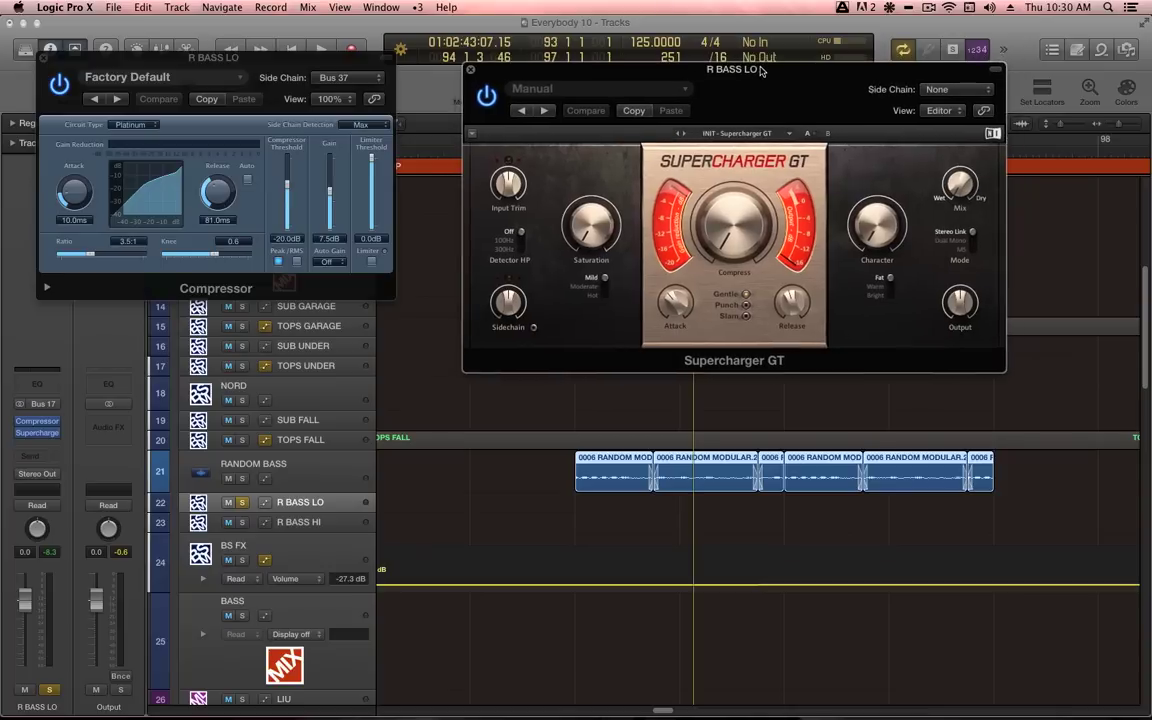
Set the Supercharger GT side chain input to Bus 37 and hide the plug-in windows.
click(880, 89)
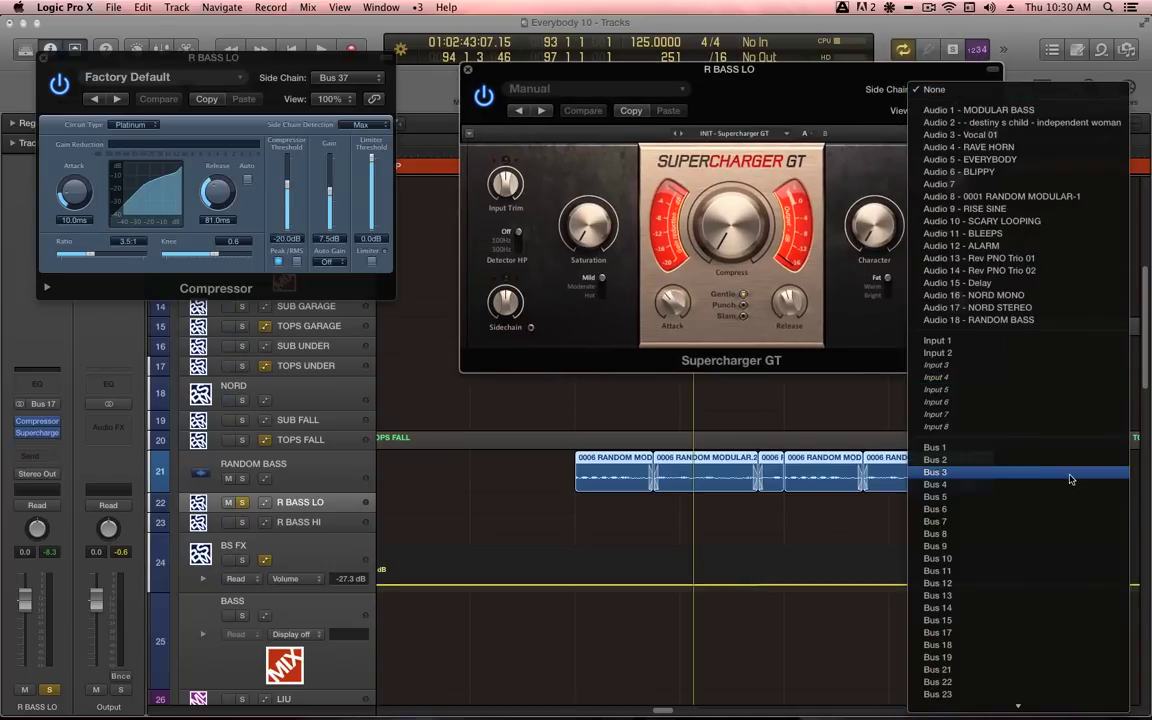
scroll(1020, 475, down, 5)
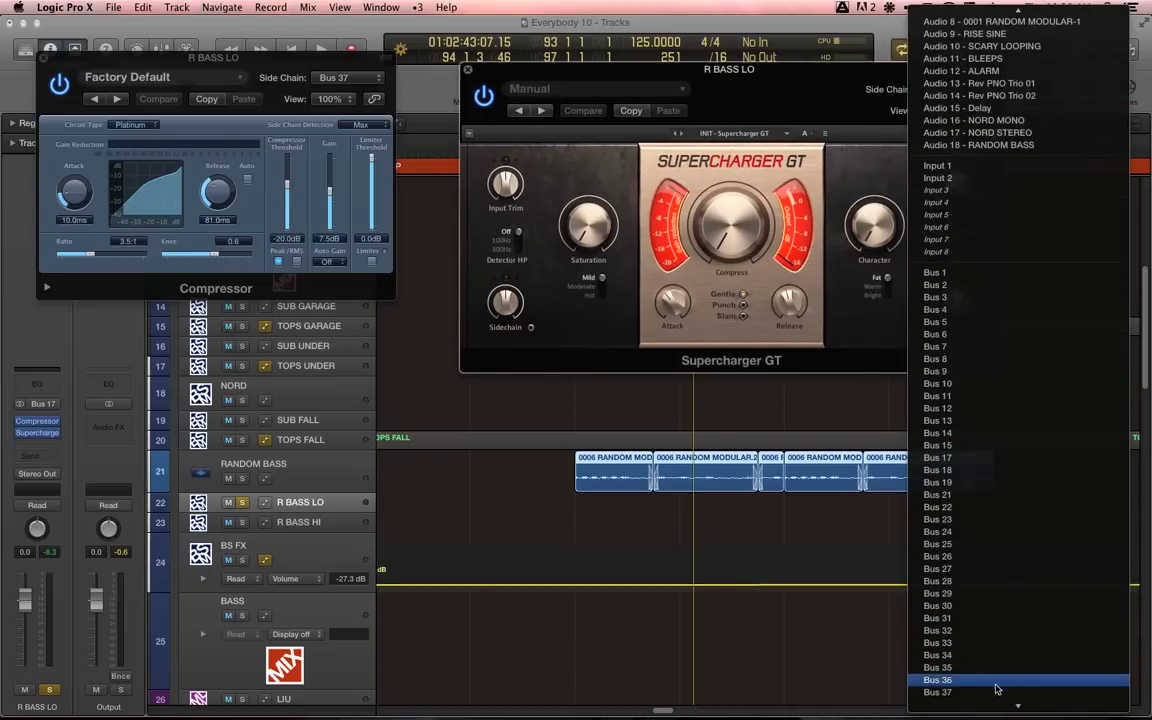
click(1015, 690)
key(alt+v)
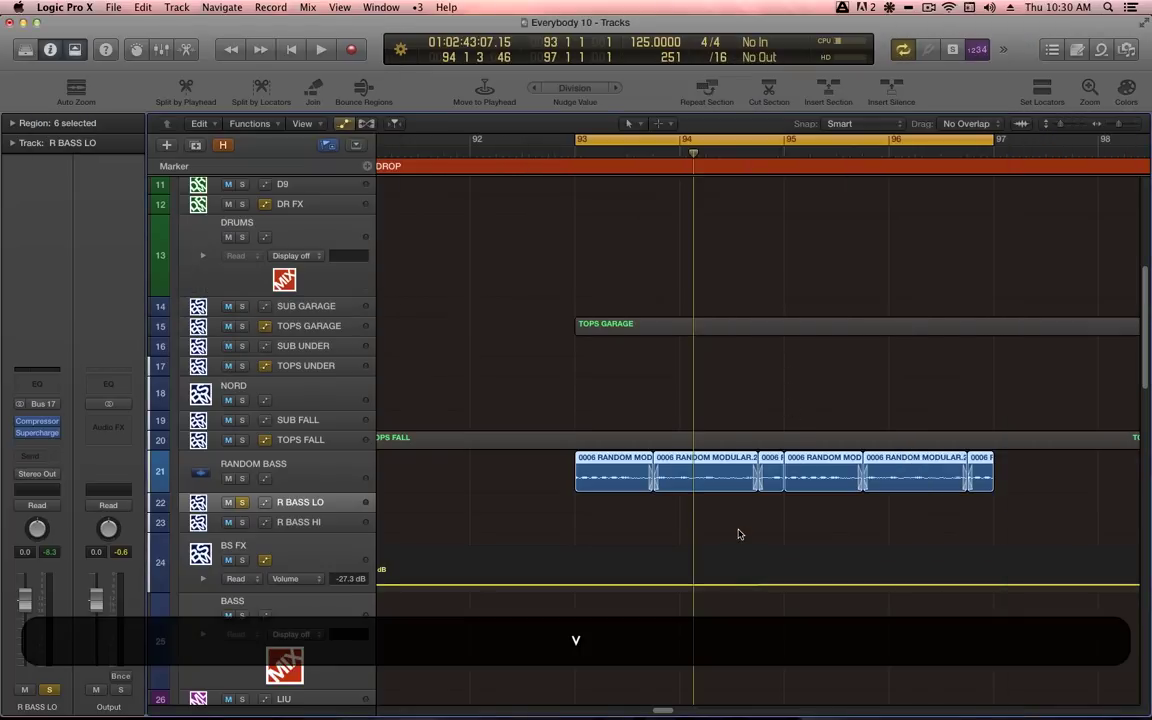
Examine the output routing of the Key 1 track inside the KEY track stack.
scroll(738, 534, down, 10)
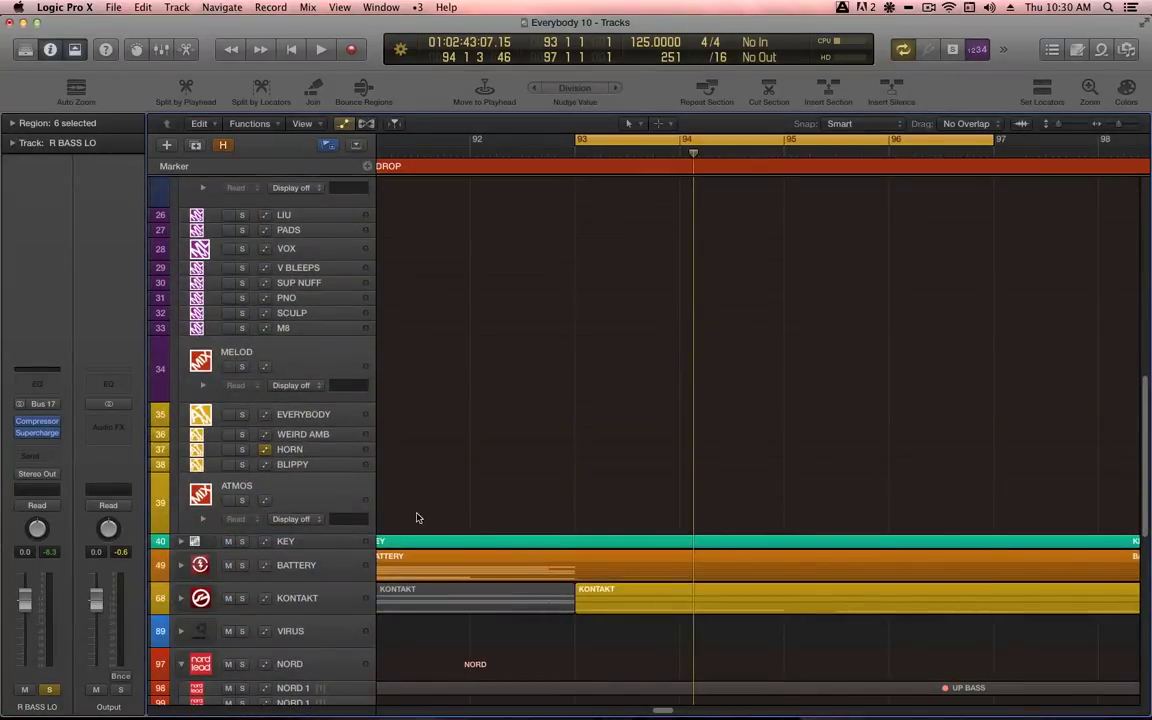
click(293, 543)
click(181, 542)
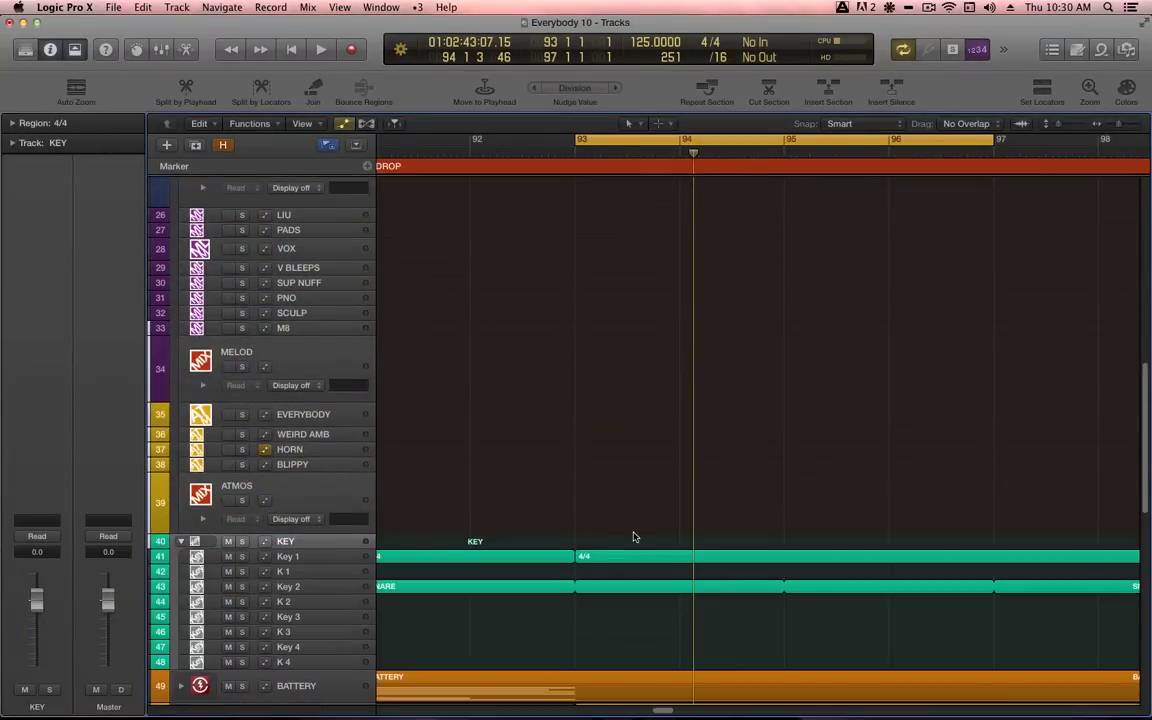
click(307, 561)
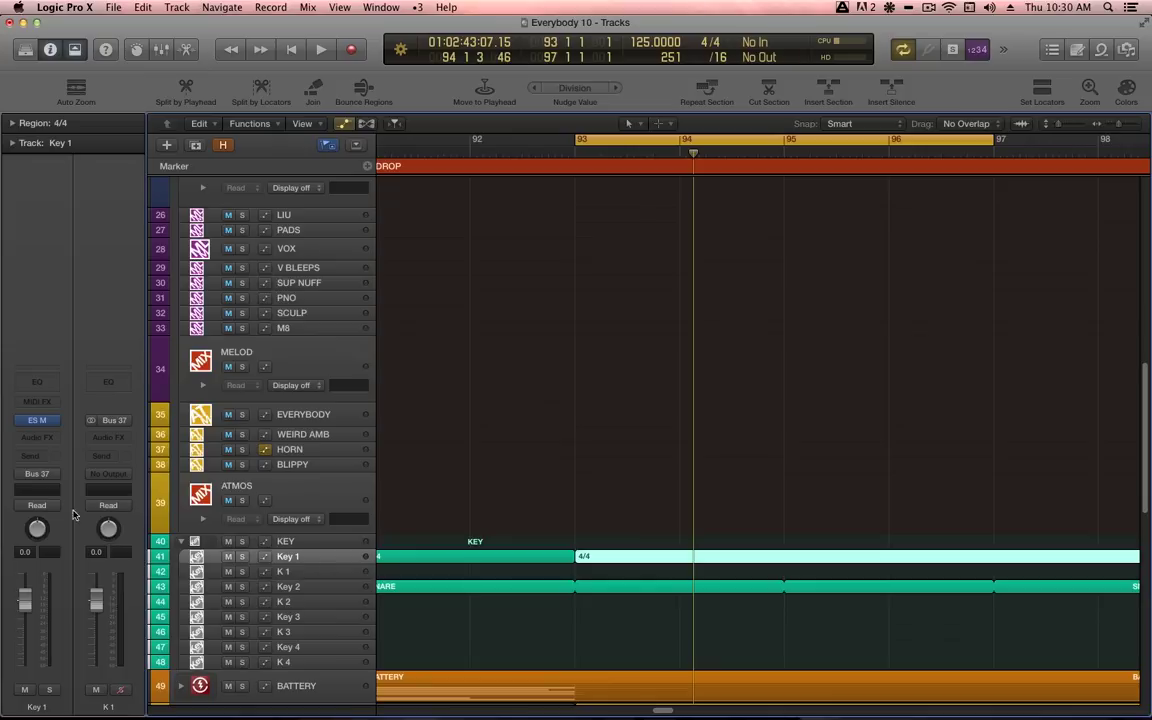
click(38, 475)
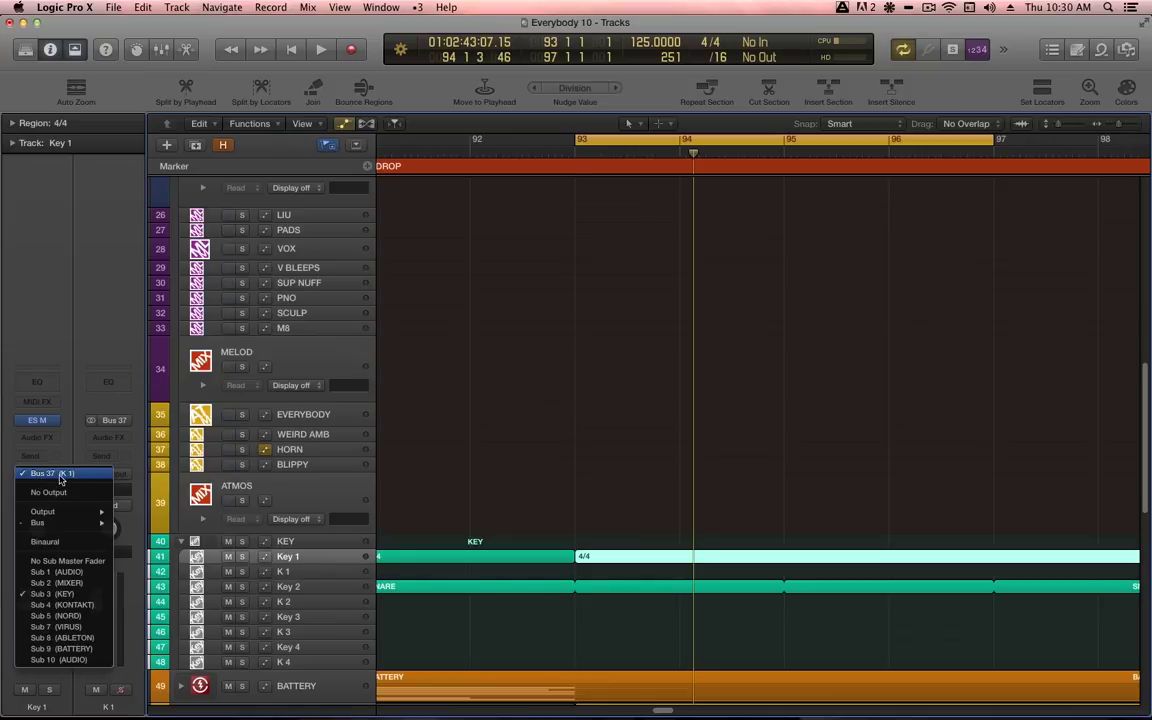
click(609, 453)
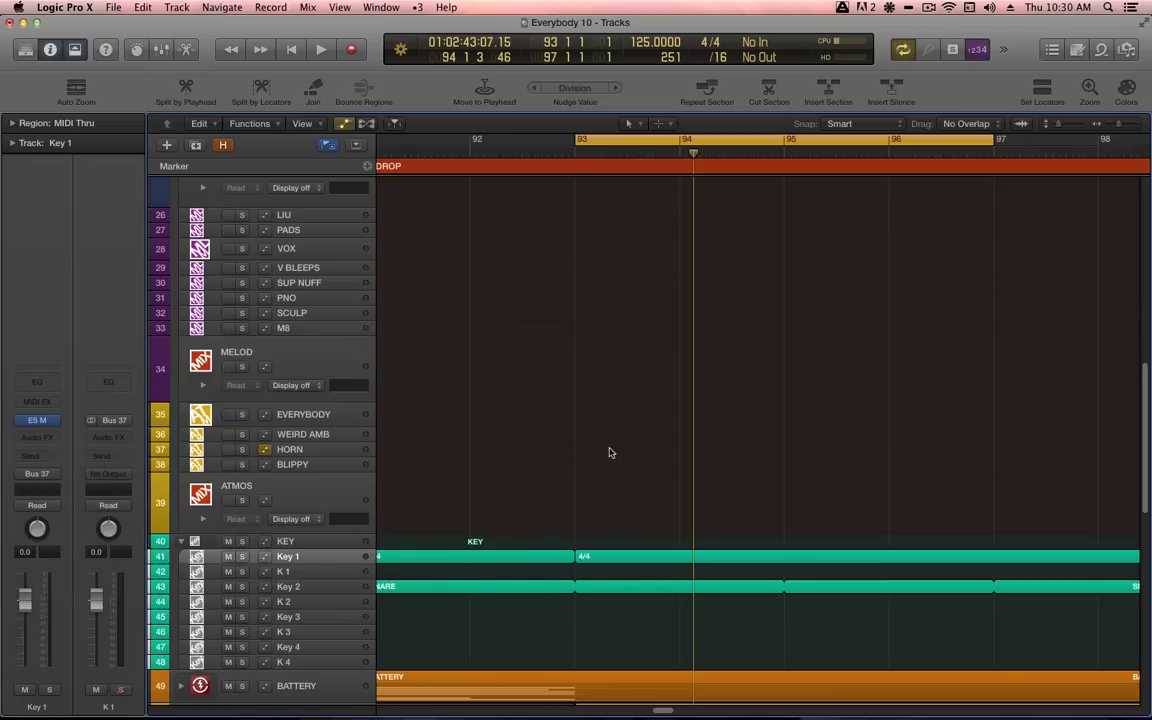
click(181, 543)
scroll(733, 573, up, 10)
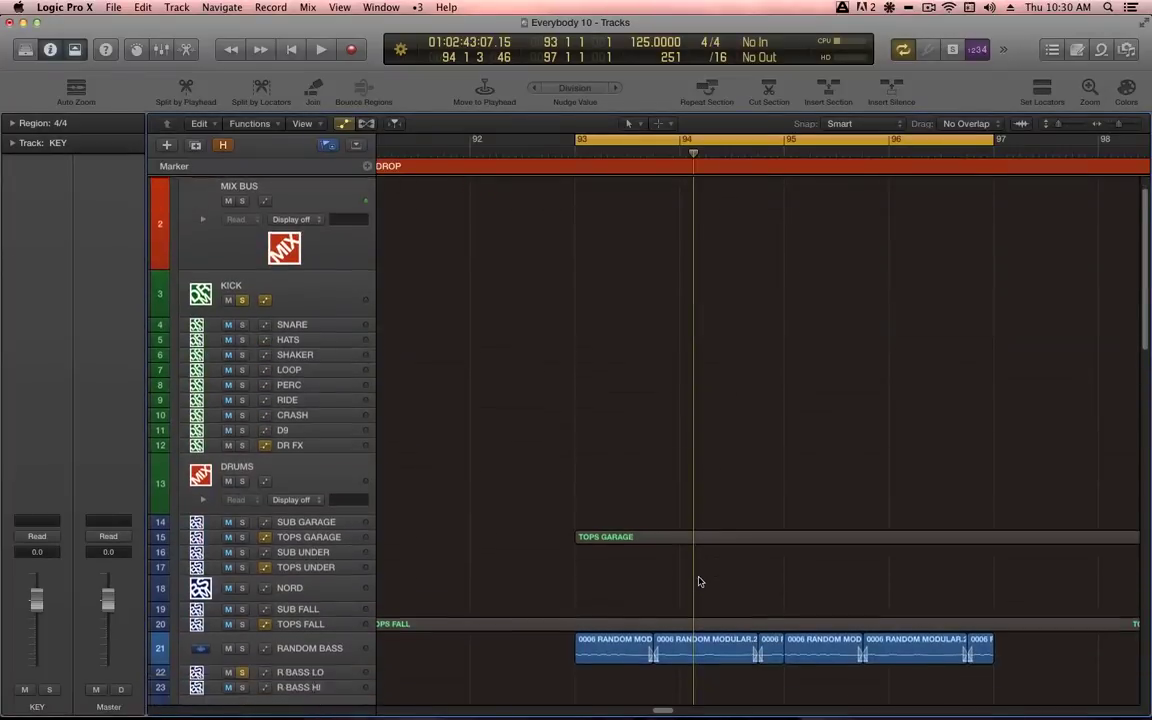
Bypass the Compressor on R BASS LO and play the loop through Supercharger GT.
click(286, 553)
alt+scroll(746, 609, up, 5)
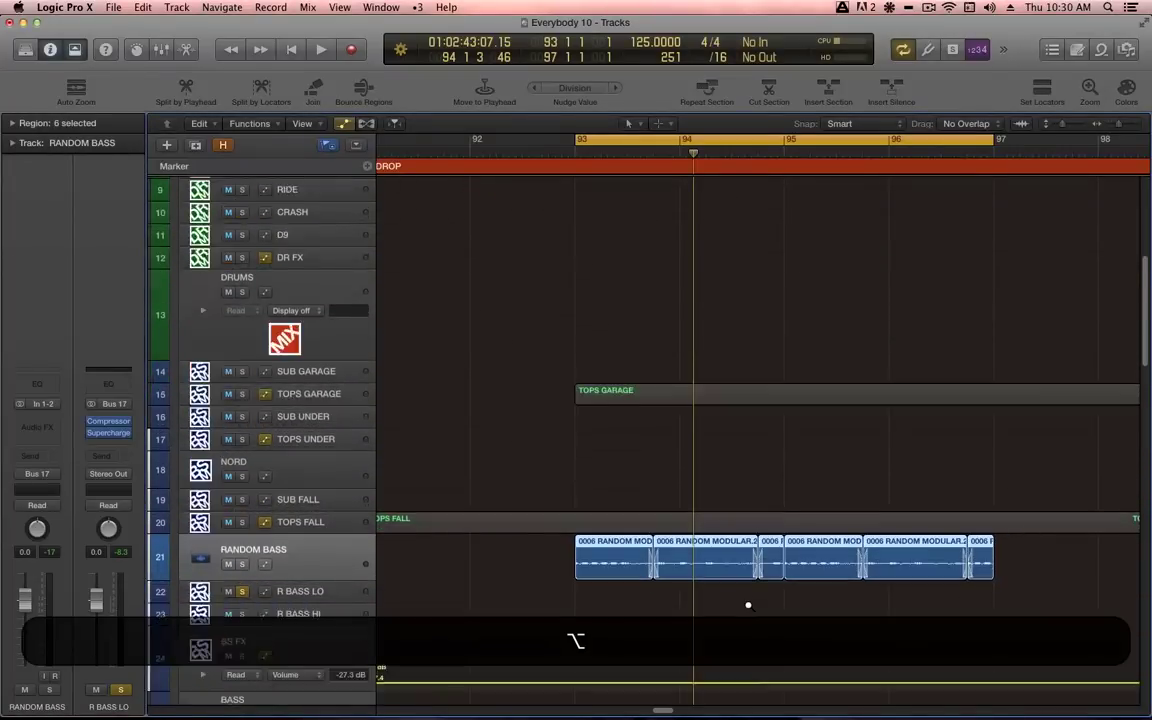
click(306, 476)
key(v)
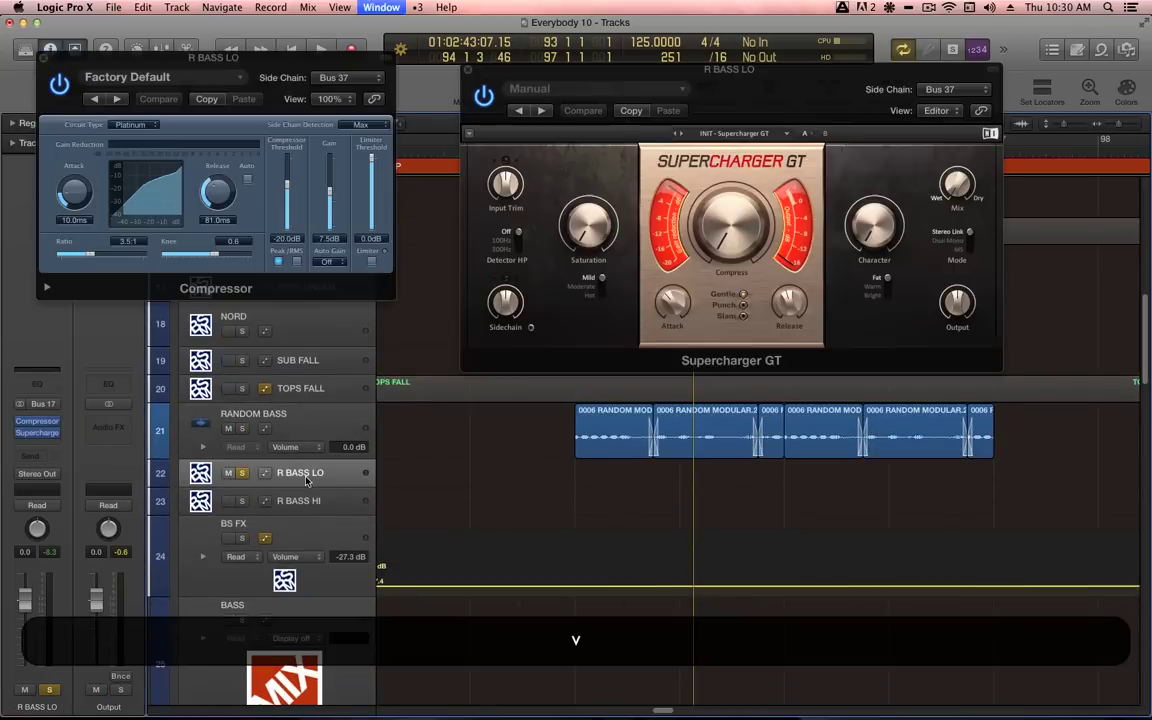
click(60, 86)
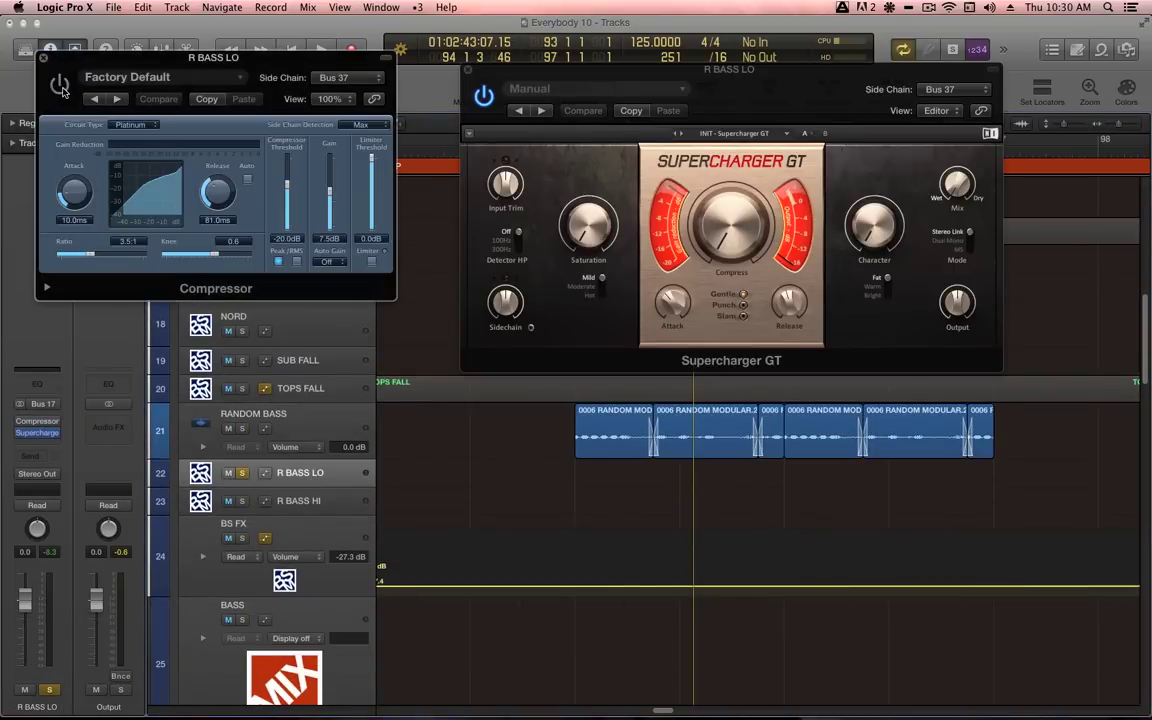
key(space)
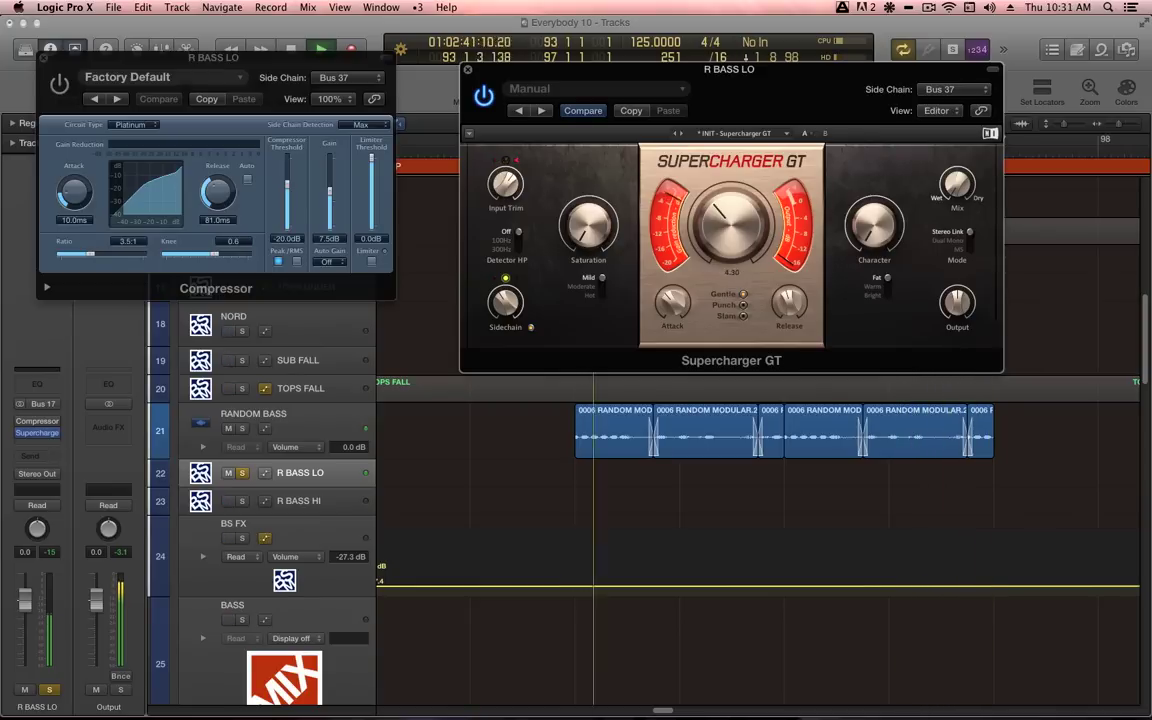
Raise the Supercharger GT Compress amount to just past halfway, and compare the Hot and Moderate saturation modes before choosing Mild.
drag(731, 227, 731, 177)
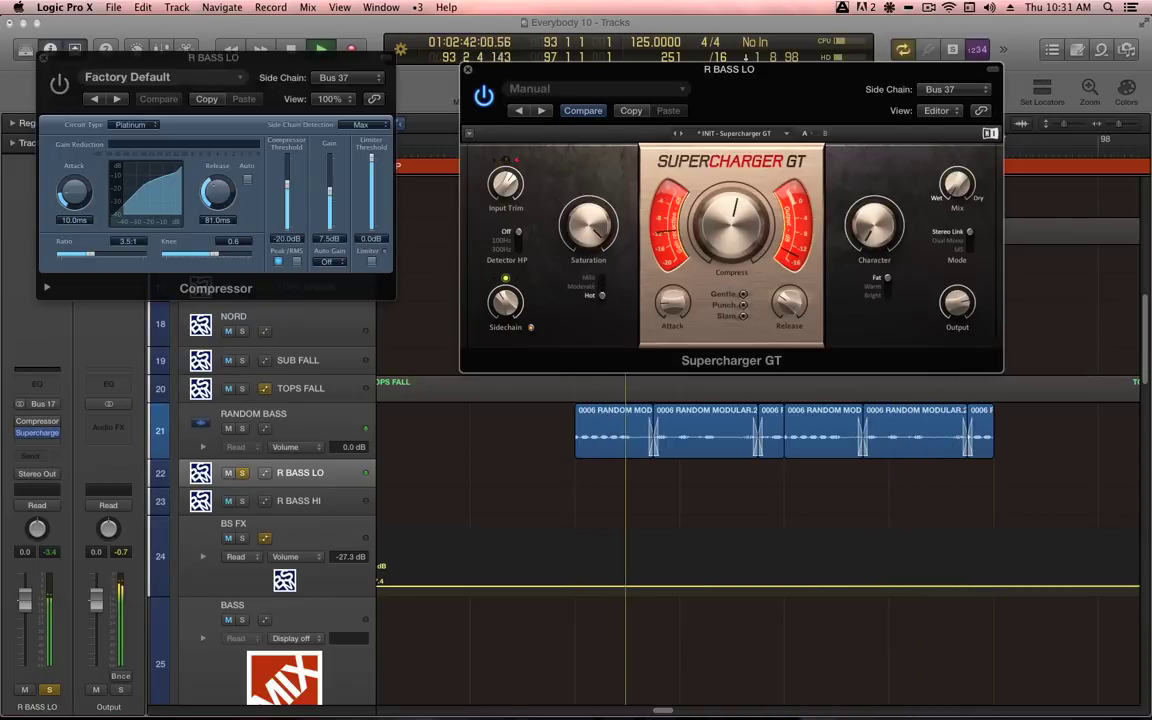
click(601, 296)
click(601, 286)
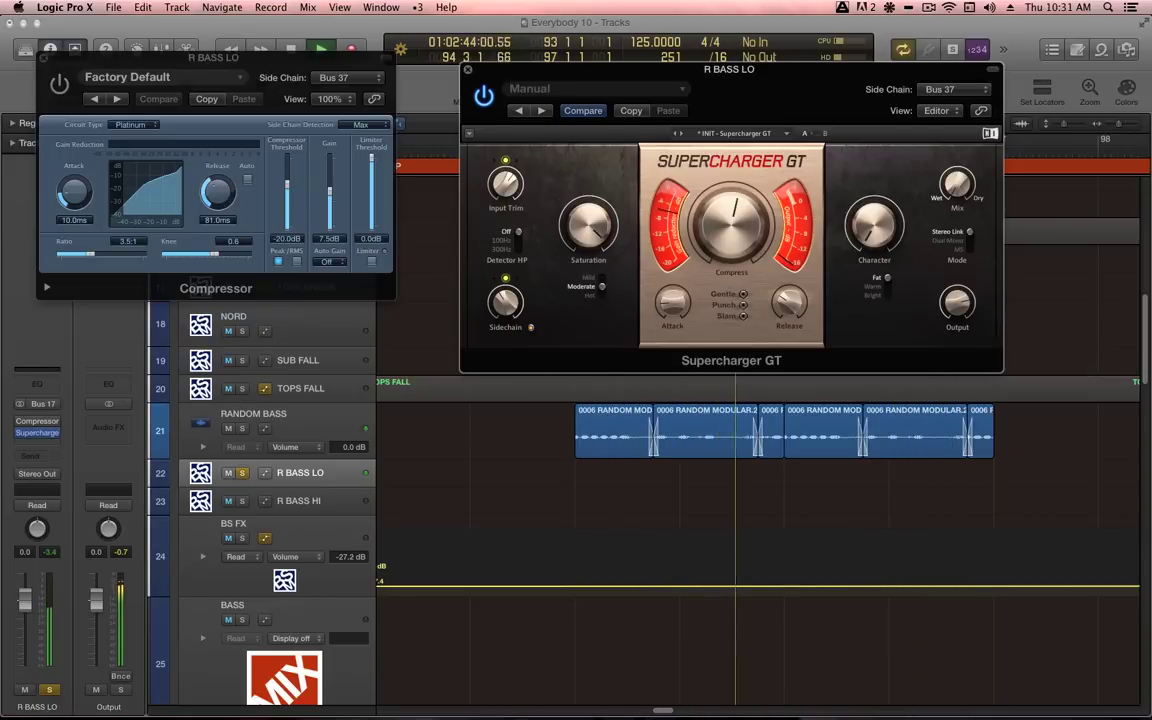
click(601, 279)
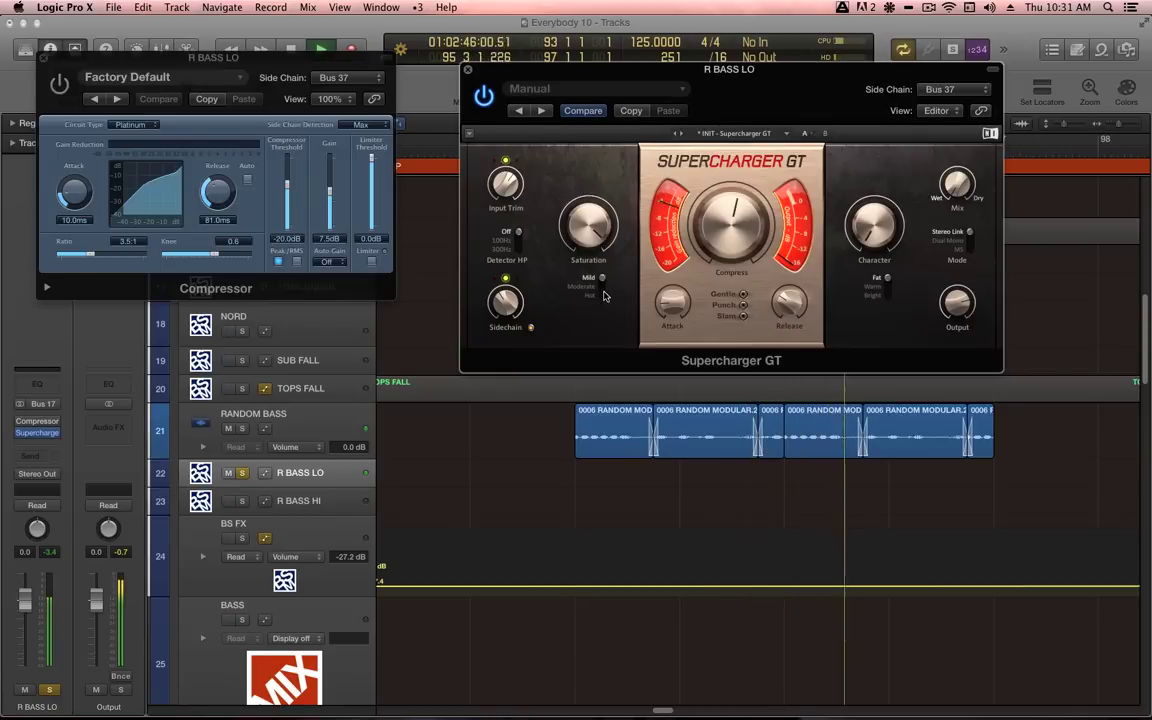
Adjust the Saturation and Character amounts in Supercharger GT and close the R BASS LO Compressor window.
drag(584, 227, 584, 243)
mouse_move(874, 227)
mouse_down()
mouse_move(874, 160)
mouse_move(877, 221)
mouse_up()
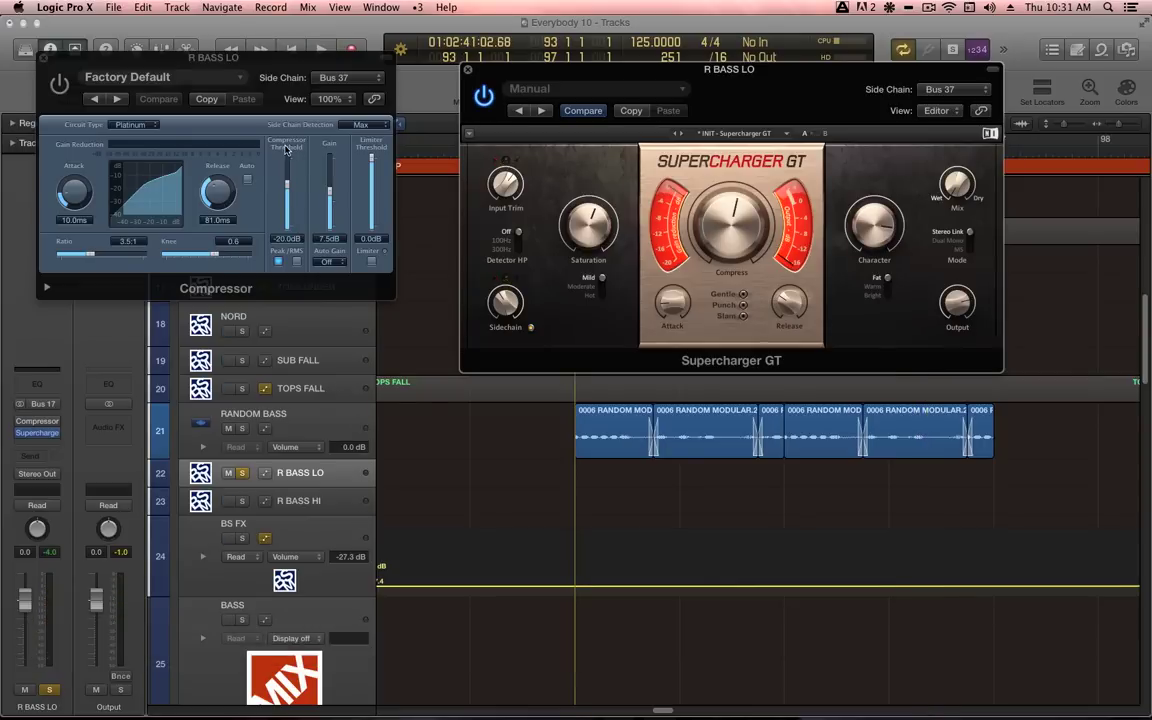
key(super+w)
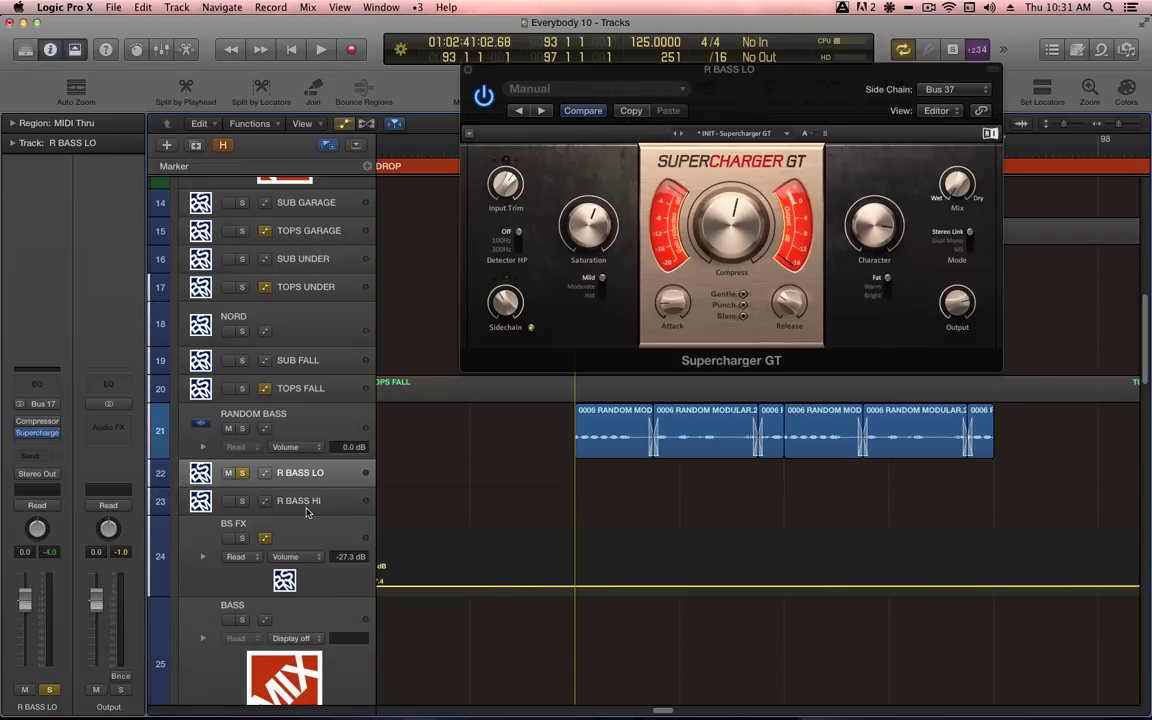
Insert a stereo Gain utility after Supercharger GT on R BASS LO, switch it to Mono and play the loop.
click(30, 433)
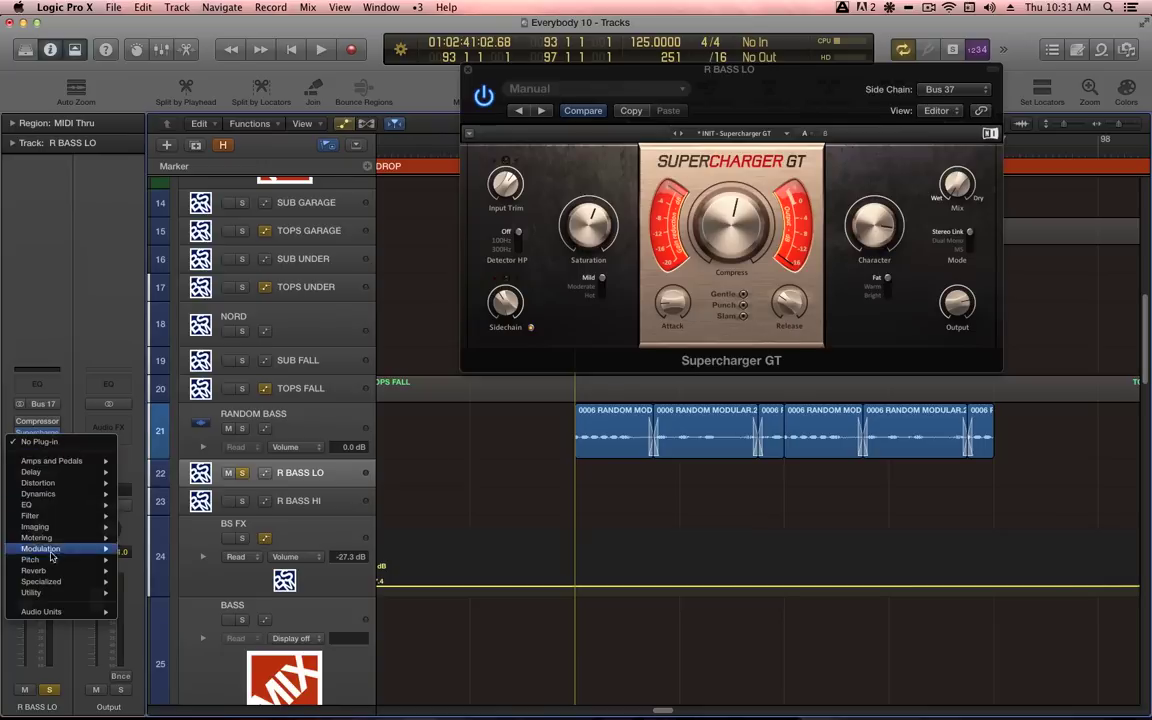
mouse_move(58, 596)
mouse_move(190, 593)
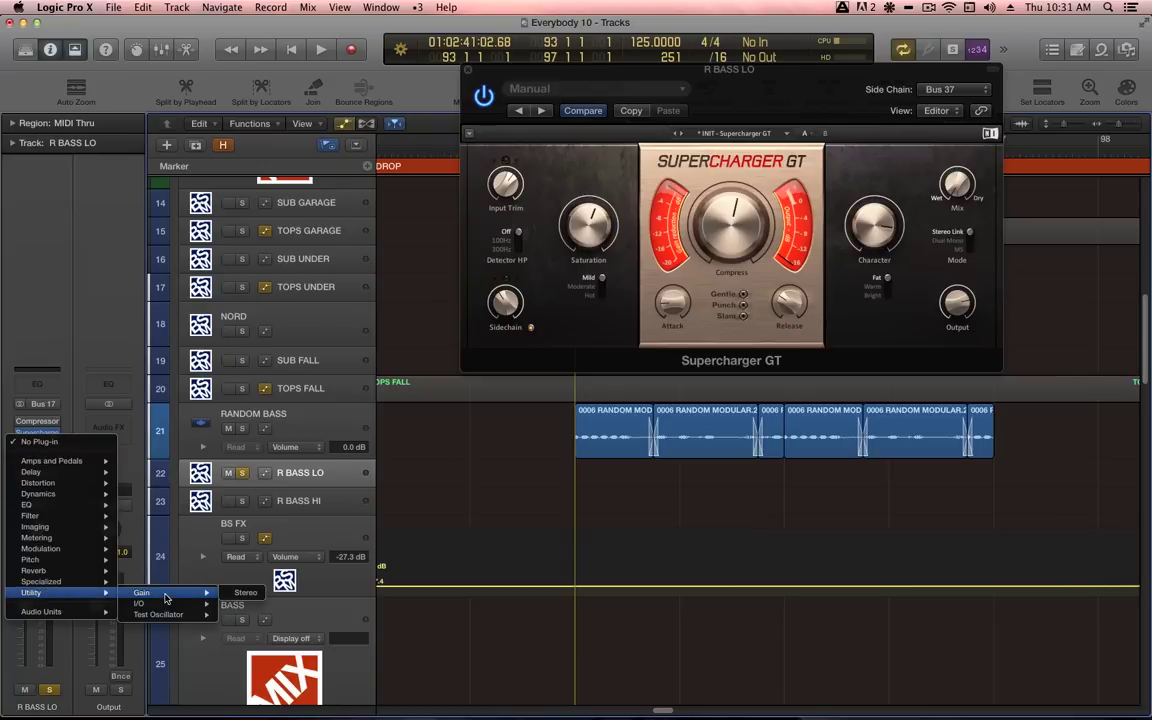
click(240, 593)
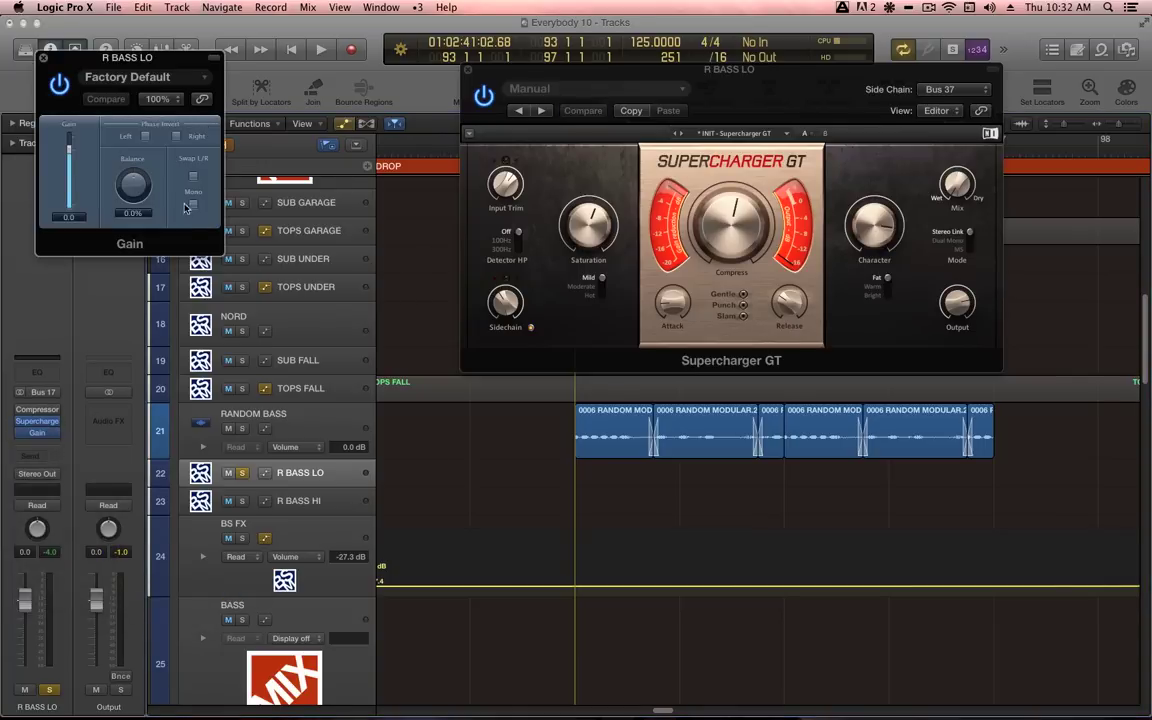
key(space)
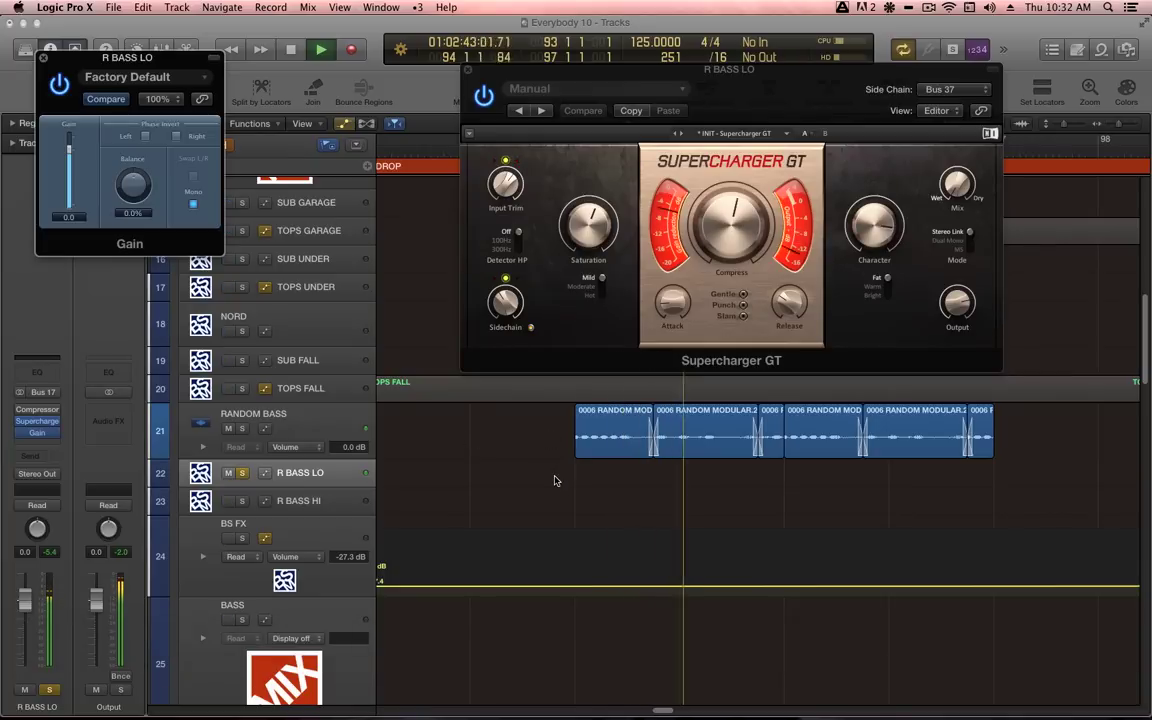
Raise the Supercharger GT Compress amount to roughly two-thirds while the loop plays, and stop playback.
click(790, 305)
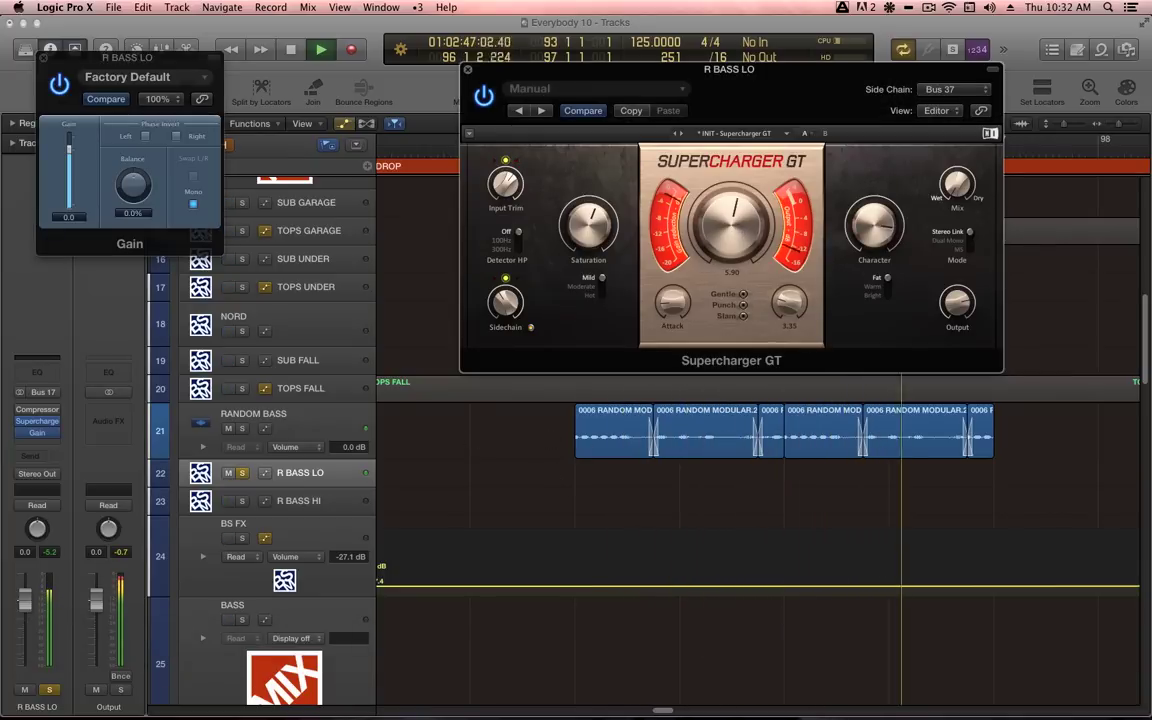
mouse_move(740, 226)
mouse_down()
mouse_move(740, 195)
mouse_move(739, 232)
mouse_up()
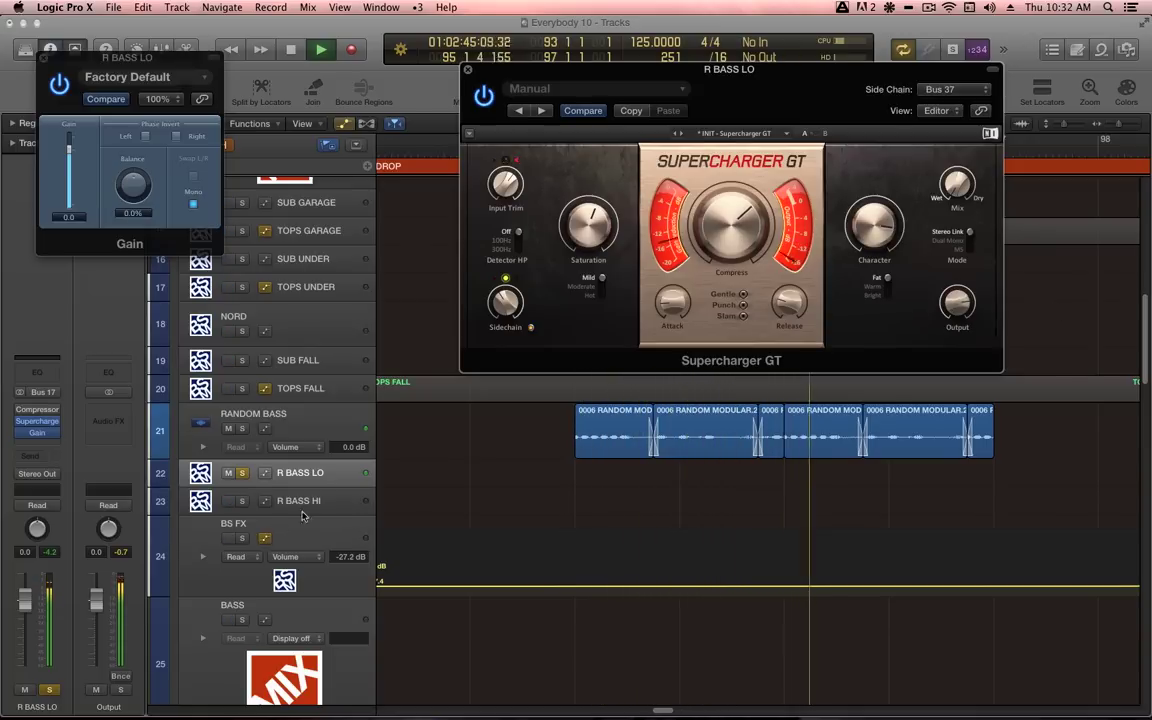
key(space)
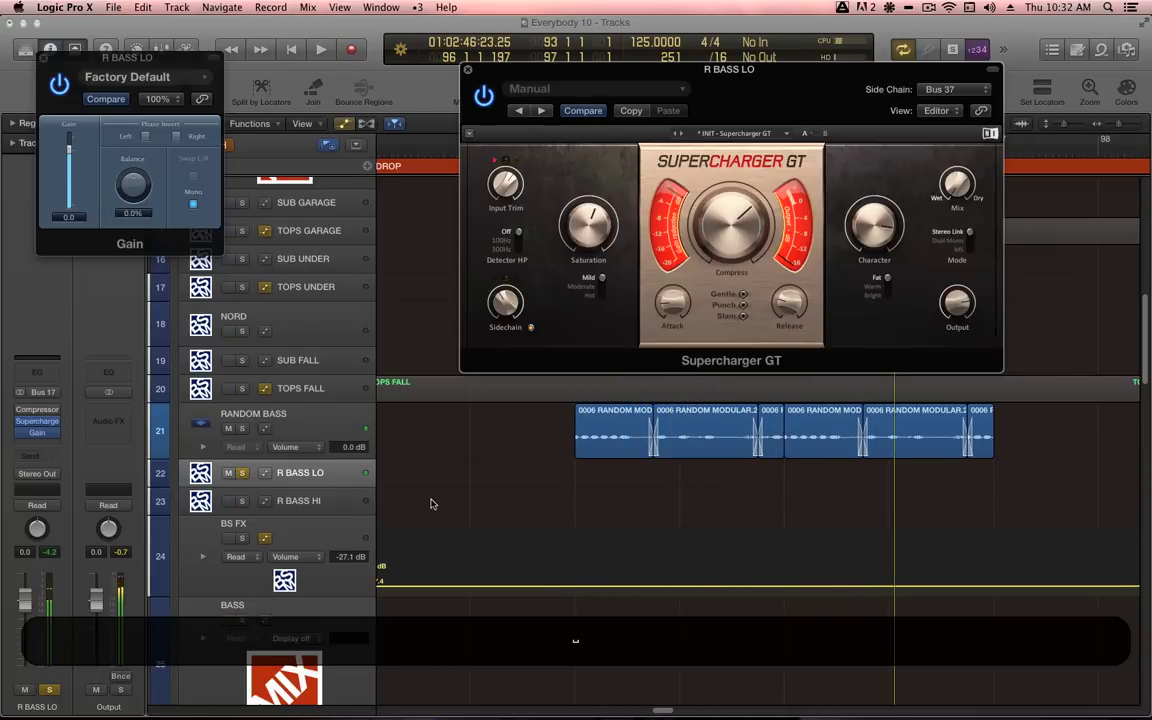
Insert the Ohm Force Ohmicide distortion in stereo on the R BASS HI track.
click(315, 501)
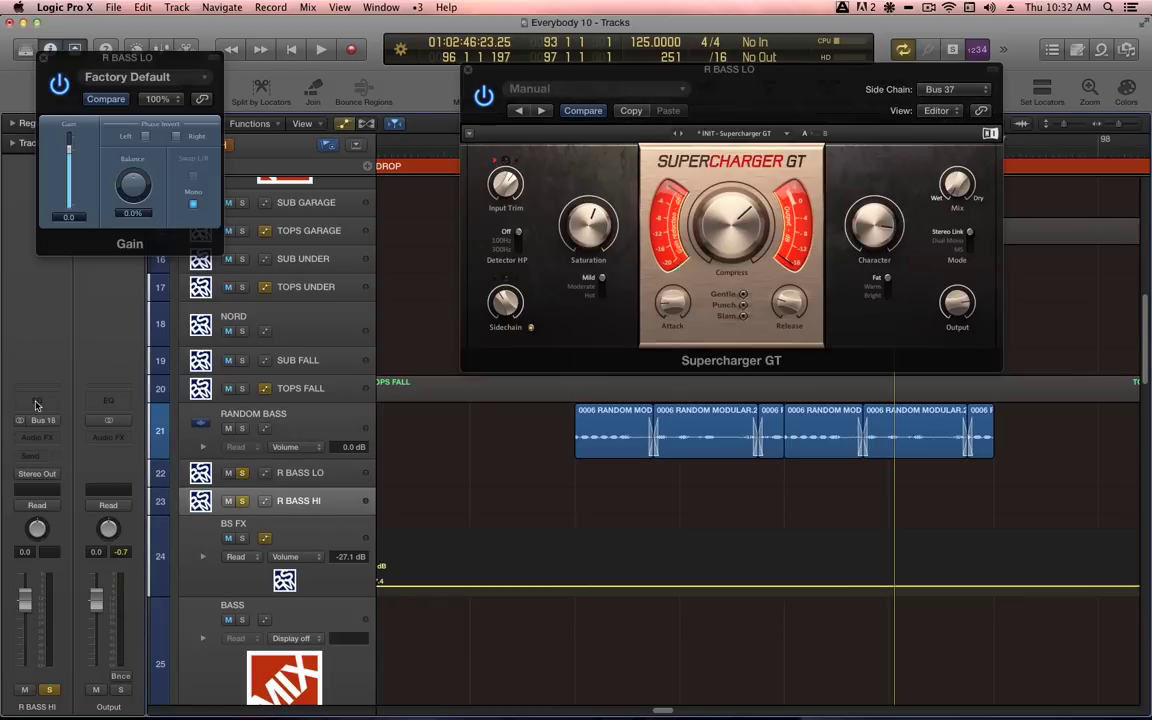
click(50, 439)
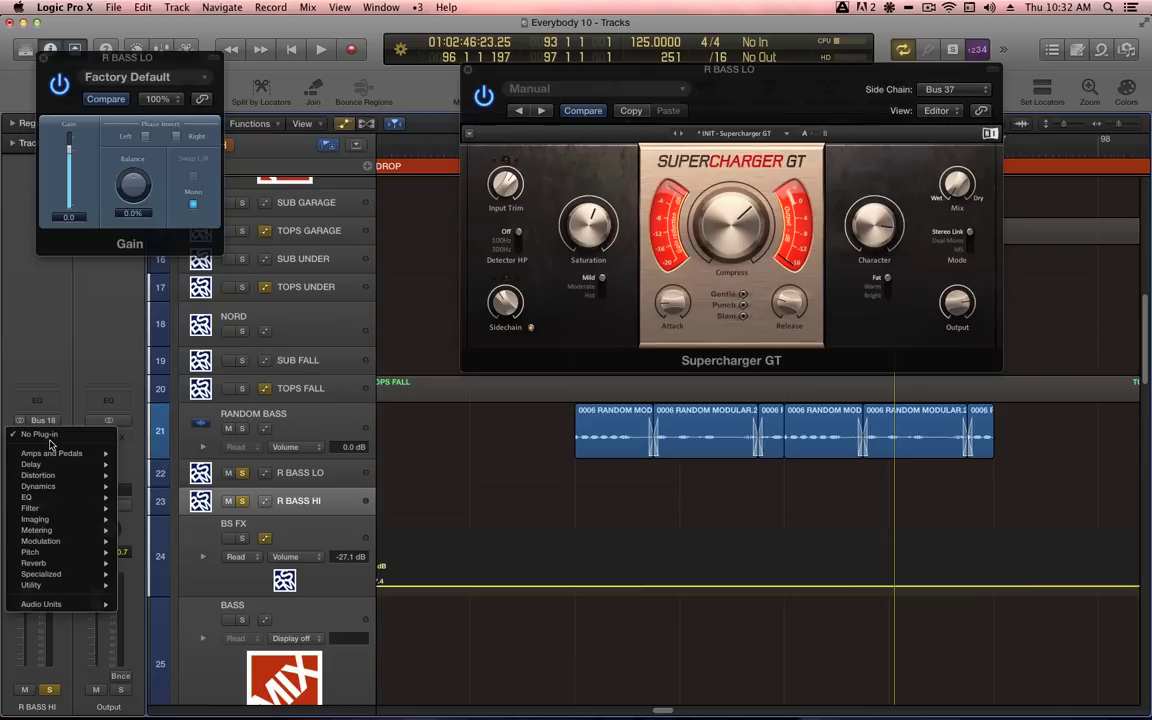
mouse_move(47, 588)
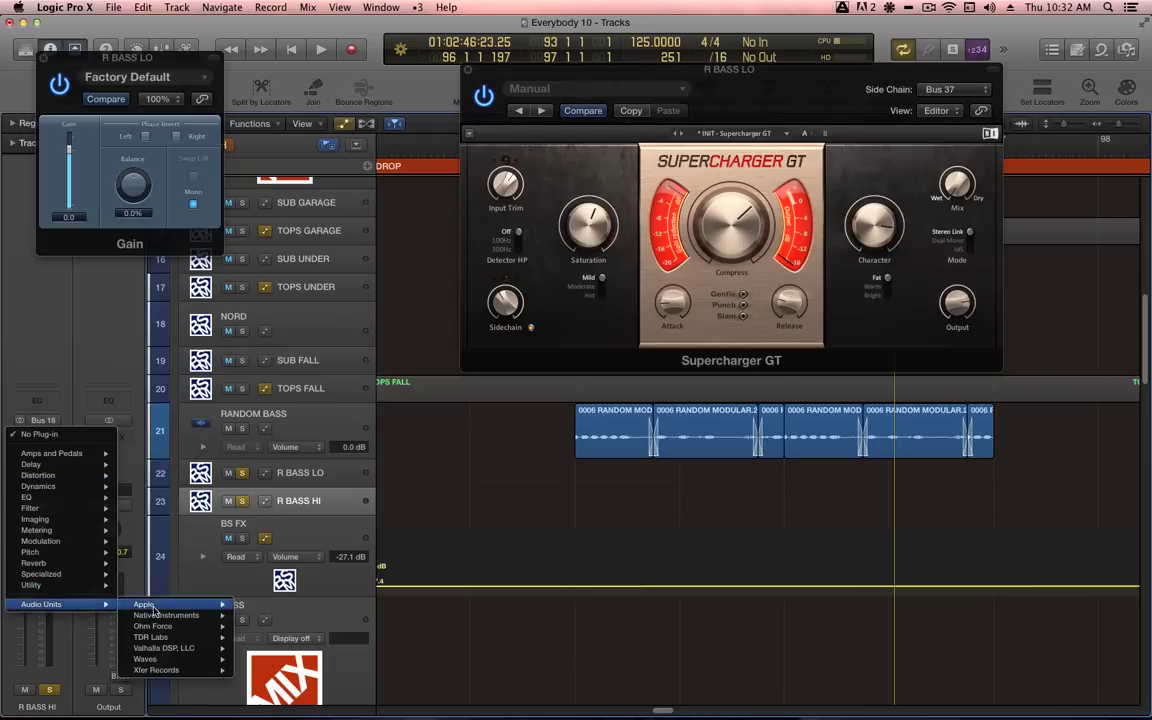
mouse_move(163, 627)
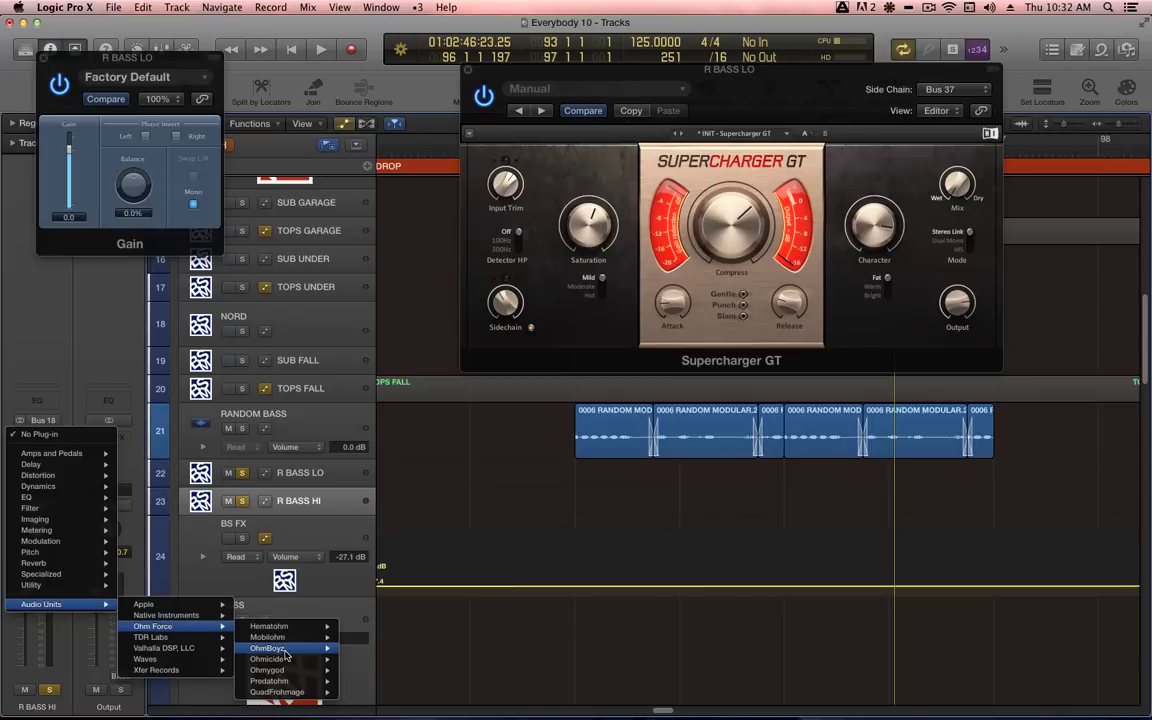
mouse_move(290, 661)
click(366, 659)
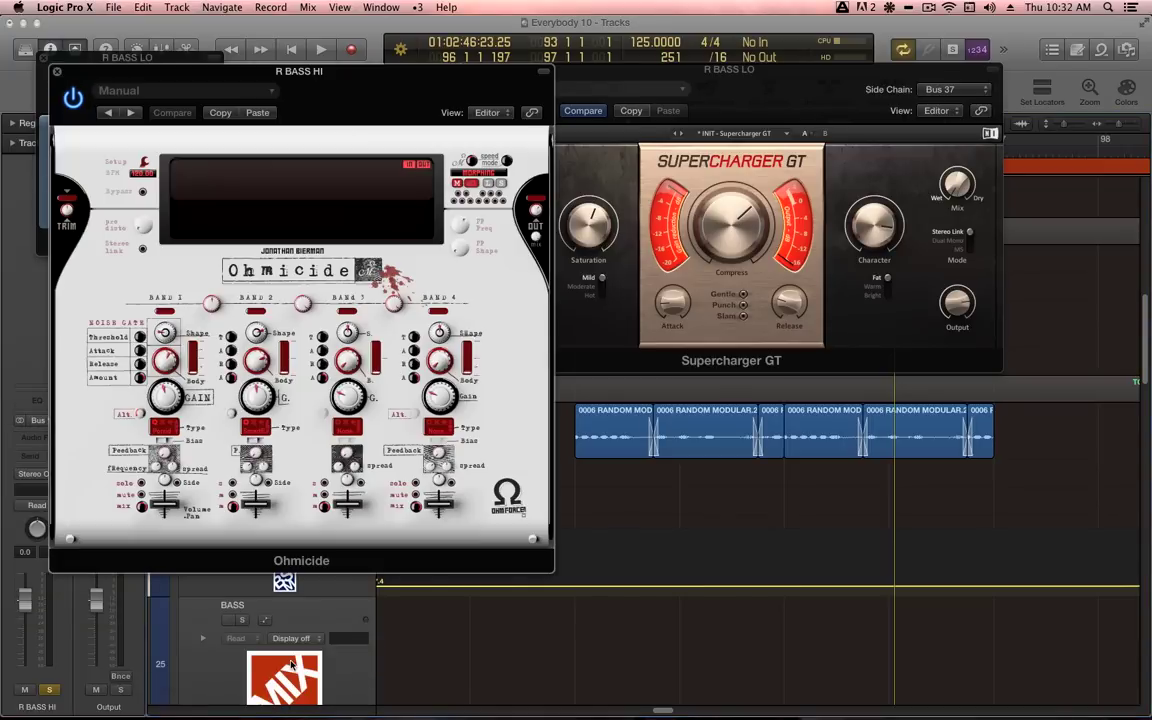
Close the Supercharger GT window and move the Ohmicide window clear of the track list.
drag(292, 70, 463, 99)
drag(563, 108, 978, 115)
click(800, 87)
key(super+w)
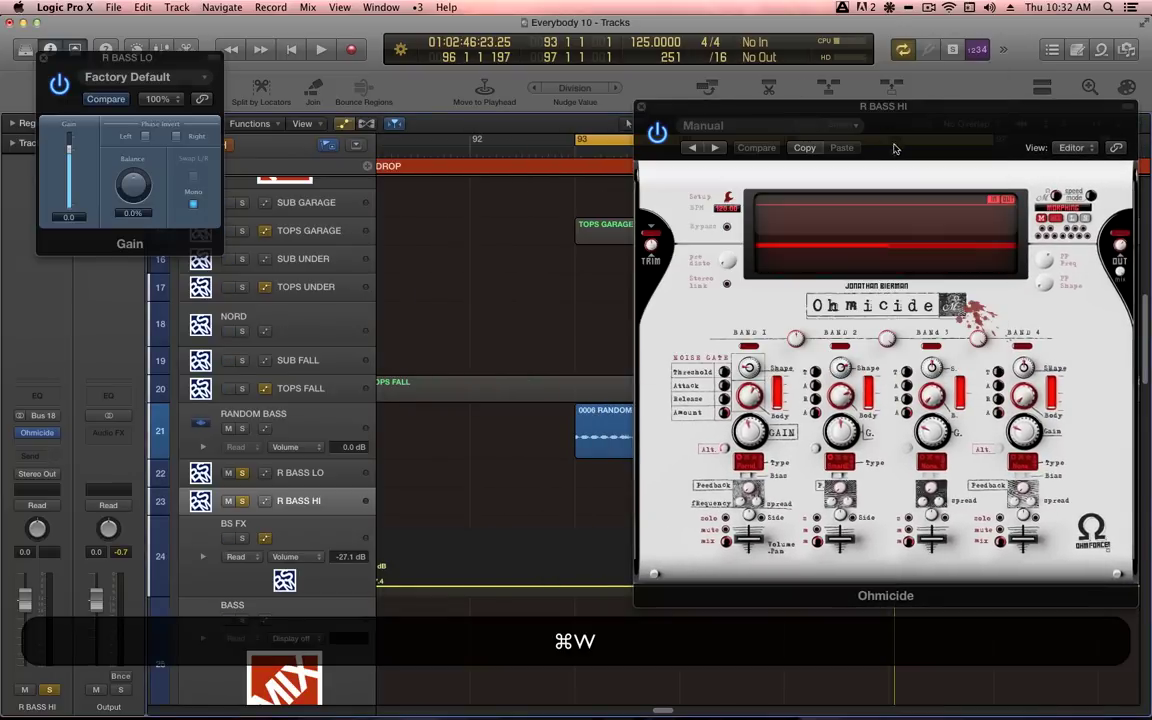
drag(898, 106, 898, 84)
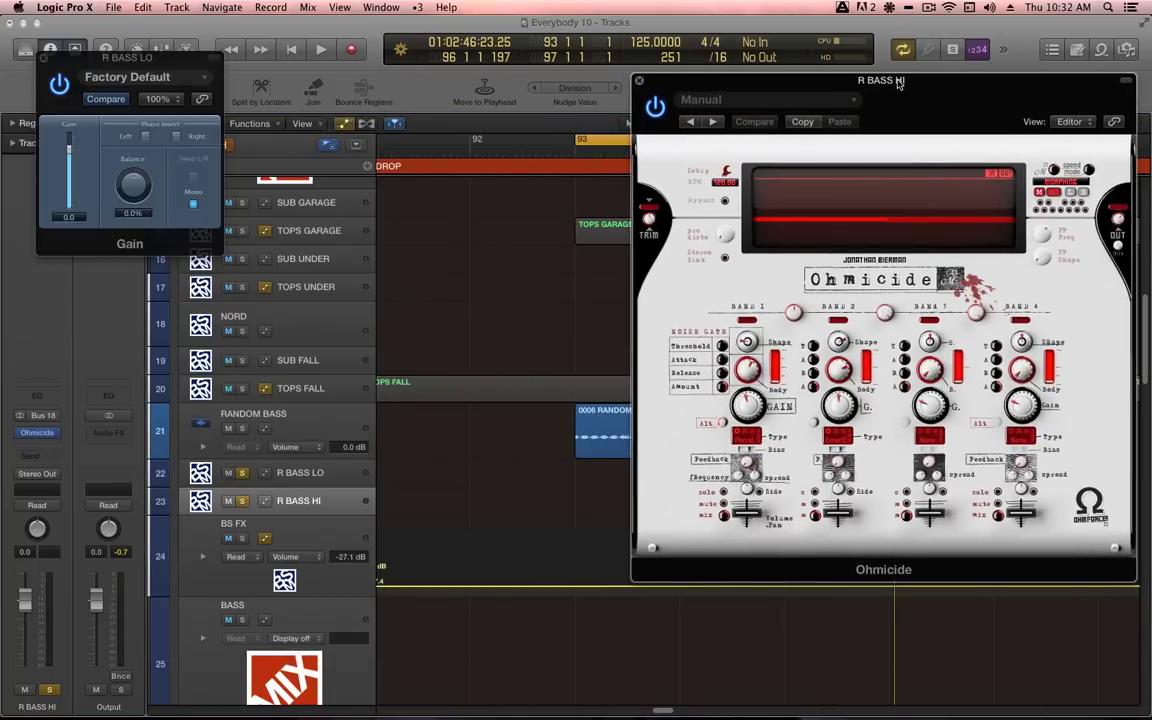
Unsolo R BASS LO and add a Channel EQ to R BASS HI with its low cut enabled at 100 Hz.
click(330, 481)
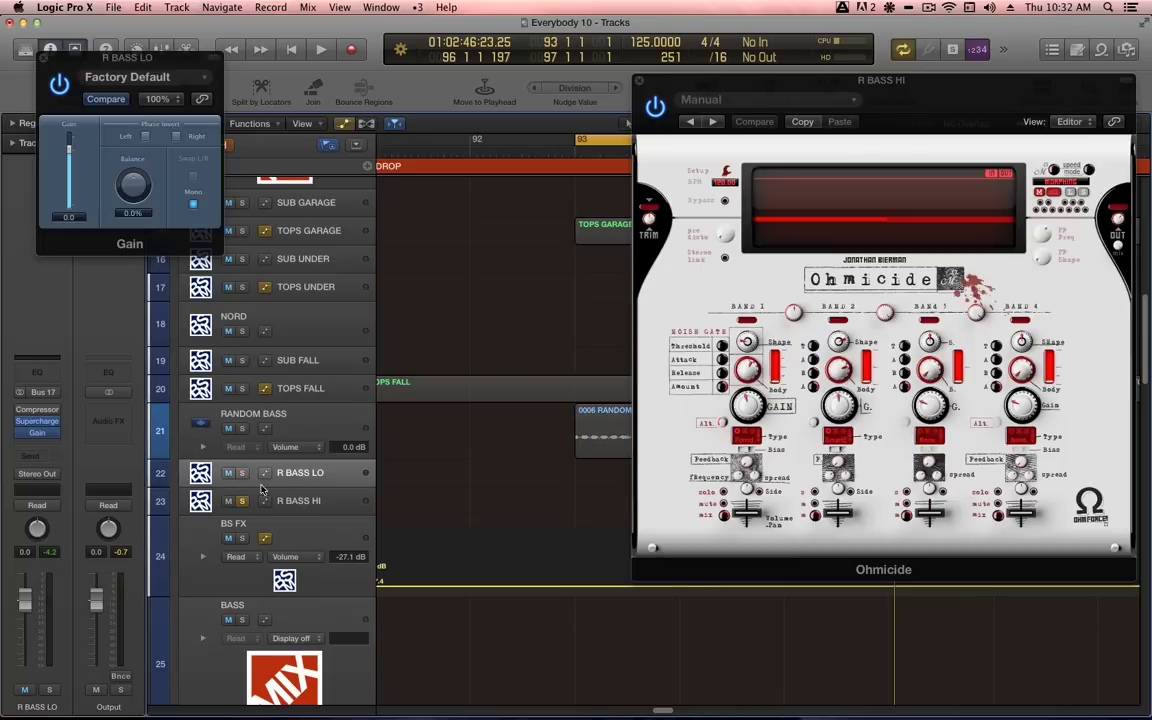
click(311, 503)
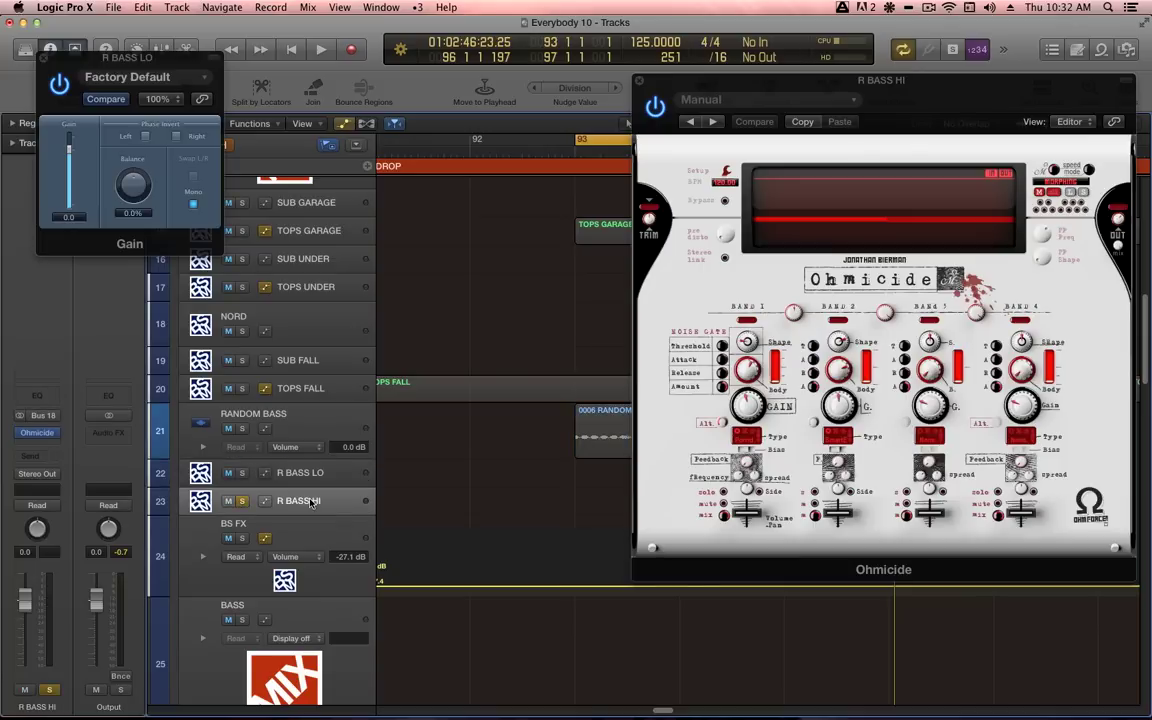
click(40, 397)
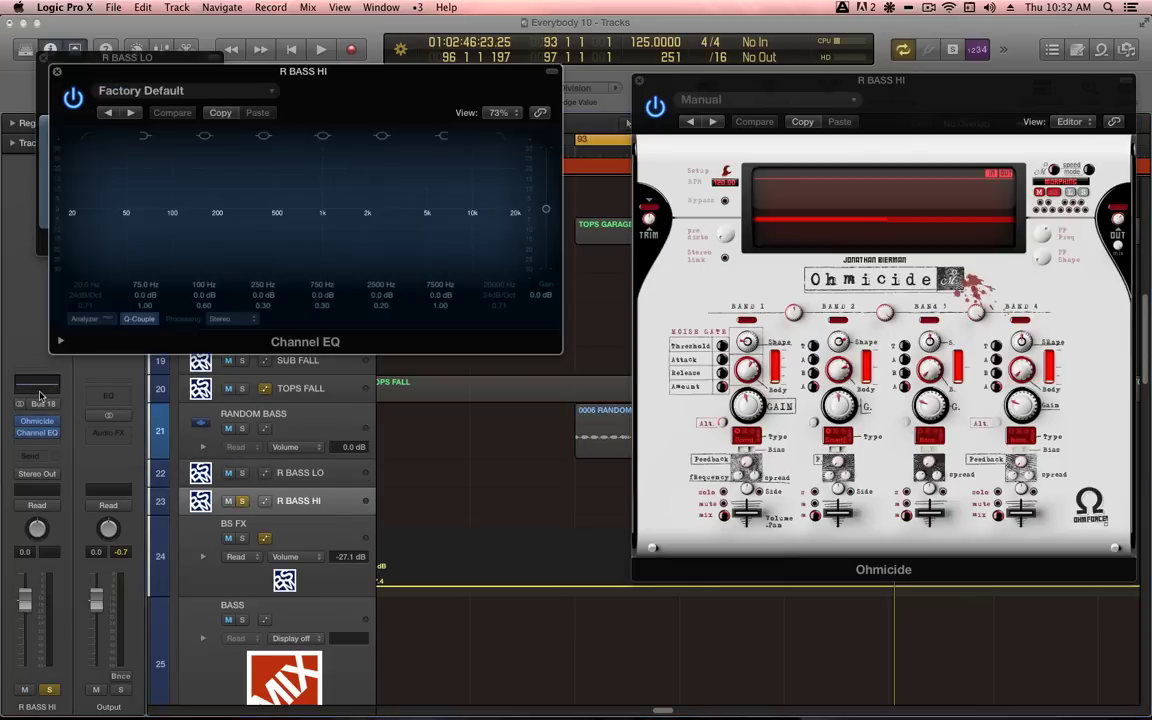
click(86, 135)
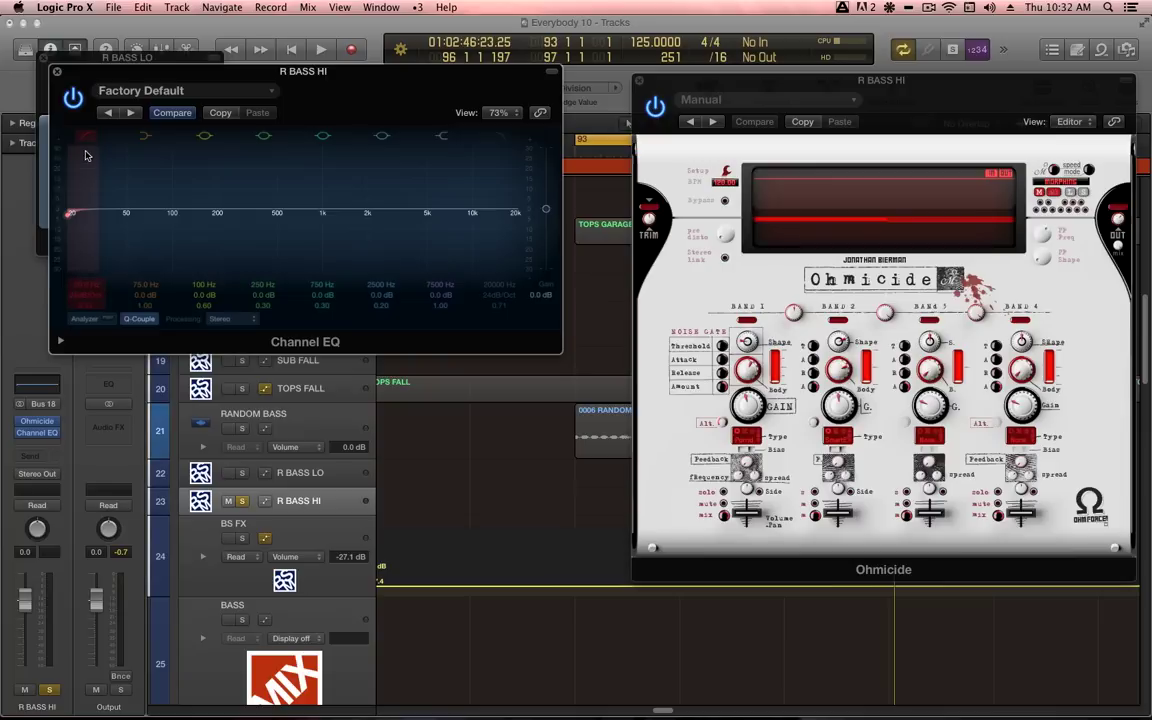
drag(83, 290, 83, 245)
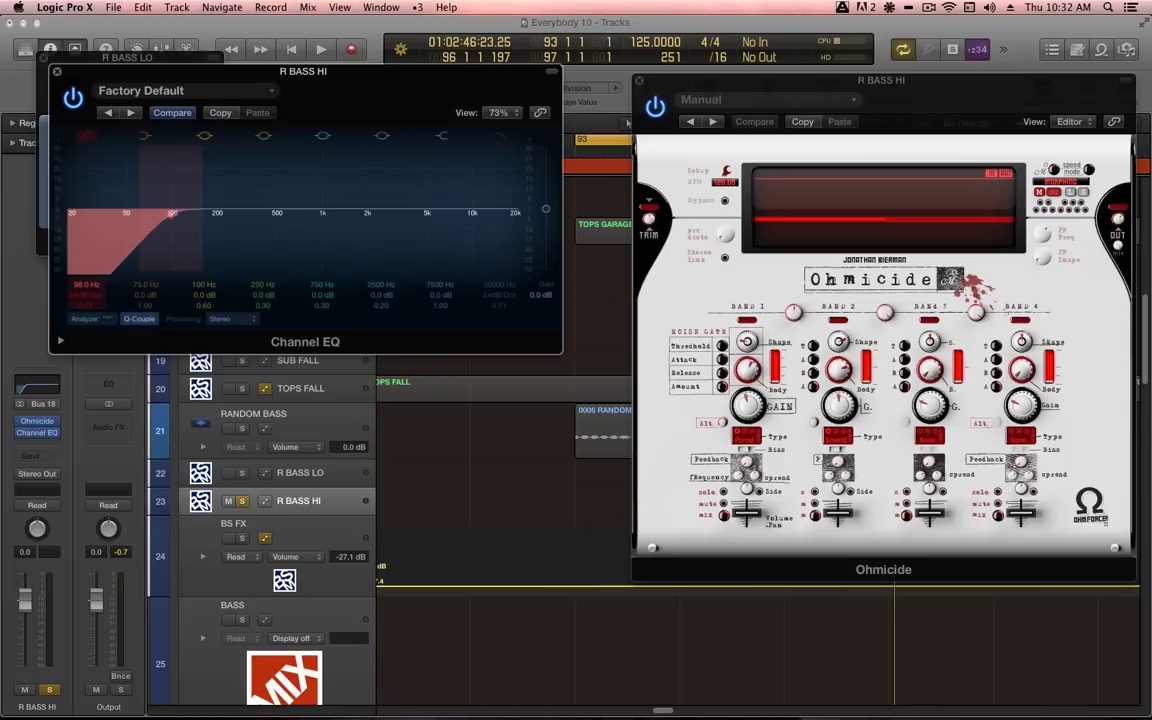
drag(171, 213, 173, 213)
Audition R BASS HI, check its output routing, and change its input to Bus 17.
key(space)
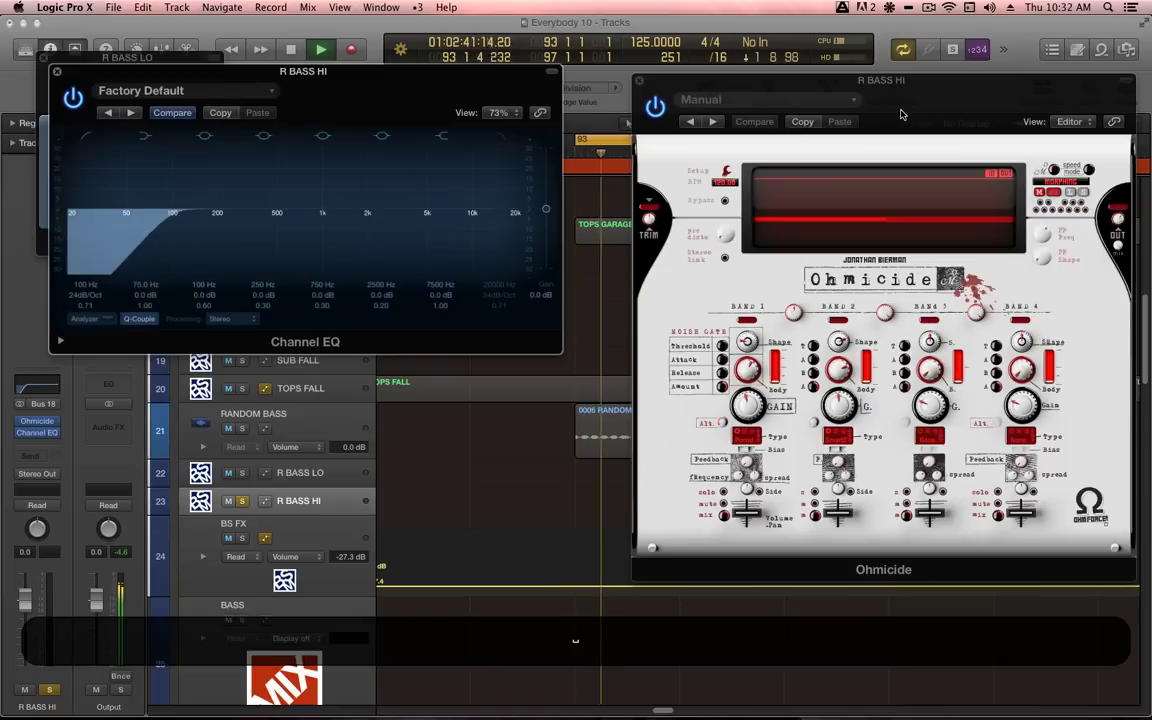
key(space)
click(50, 476)
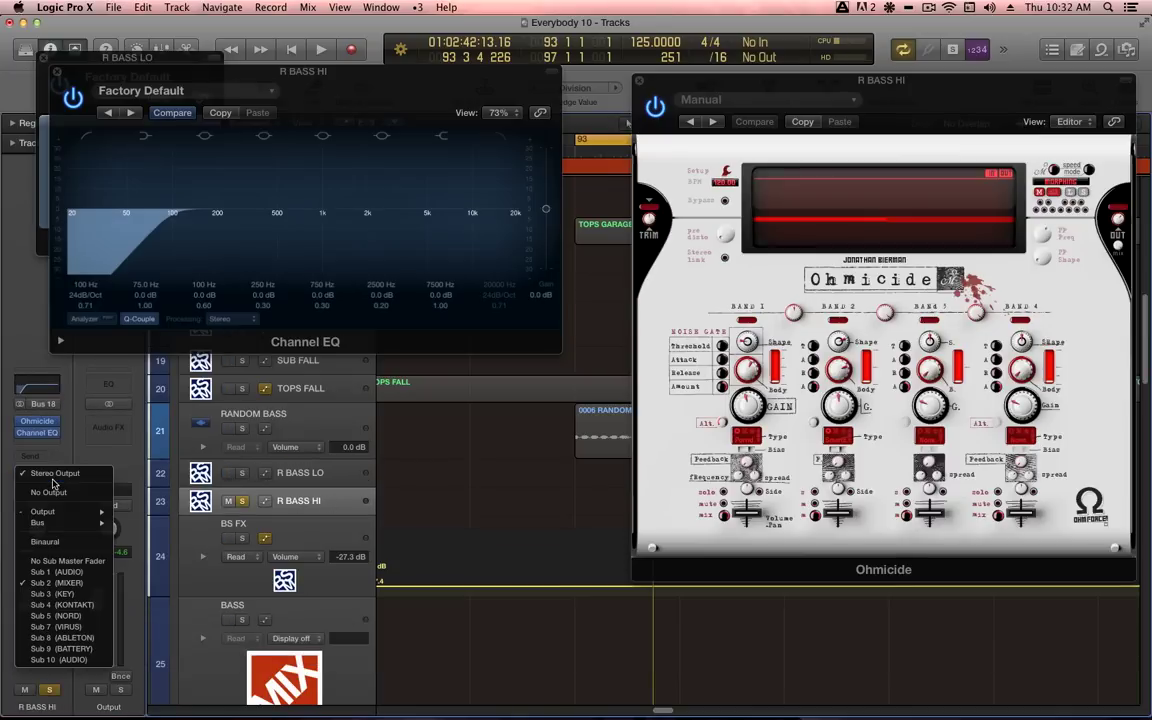
click(308, 485)
key(v)
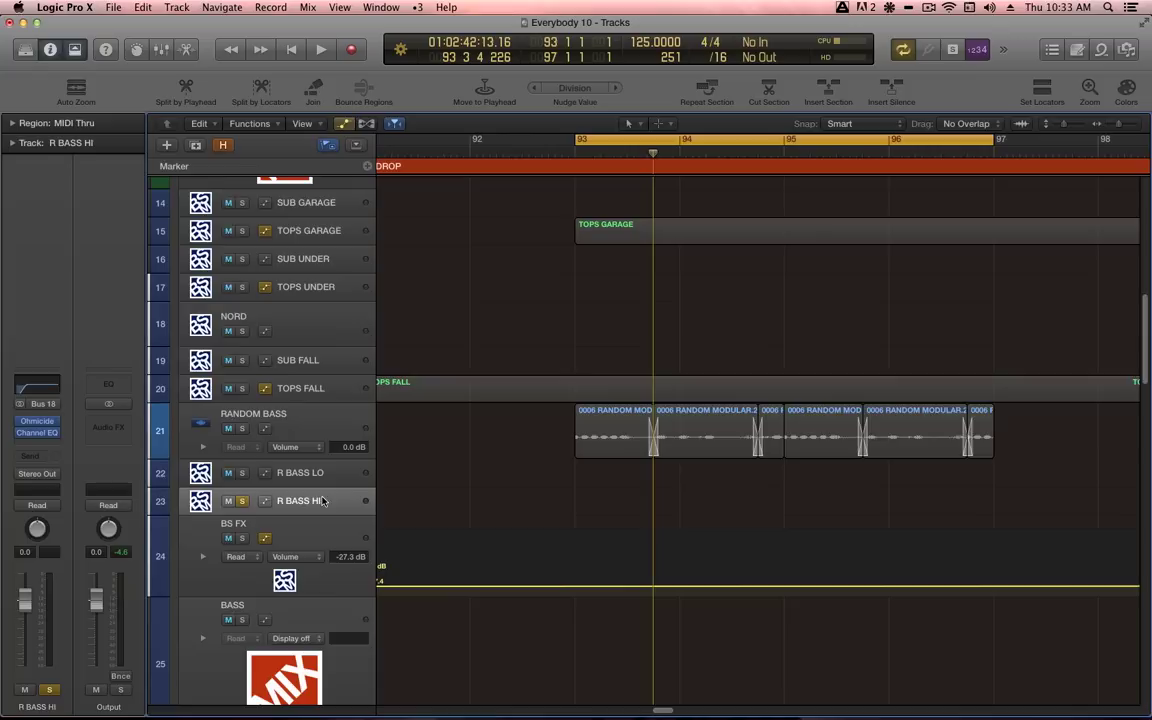
click(54, 408)
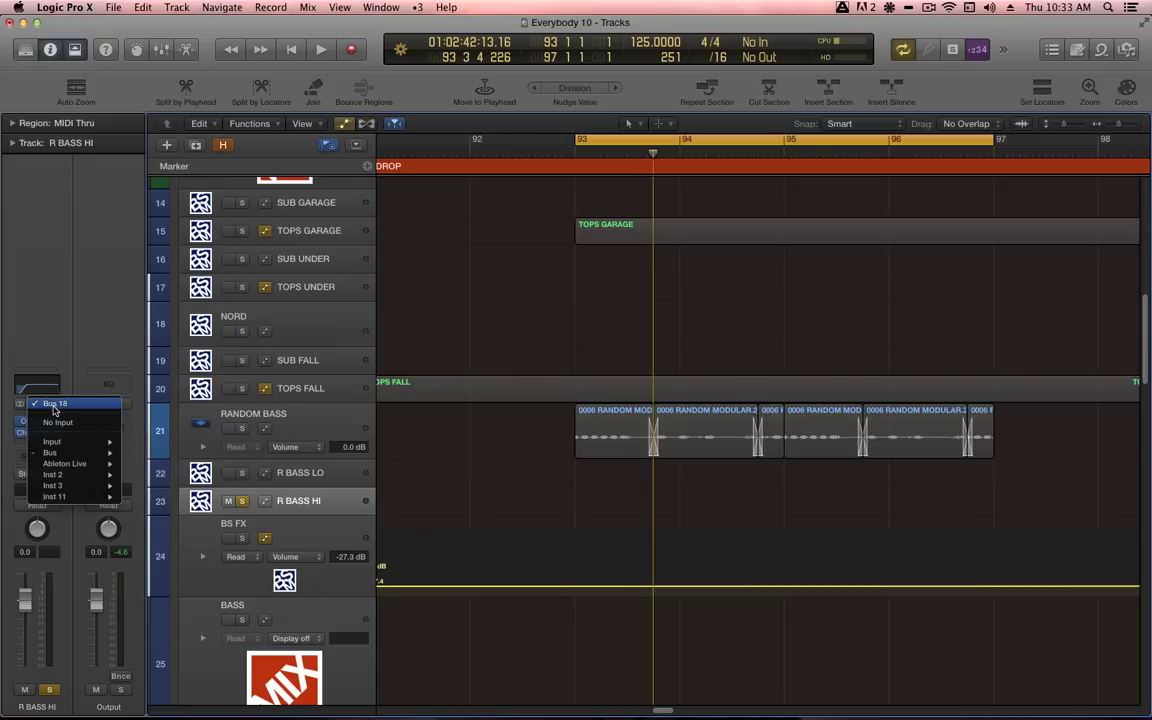
mouse_move(62, 455)
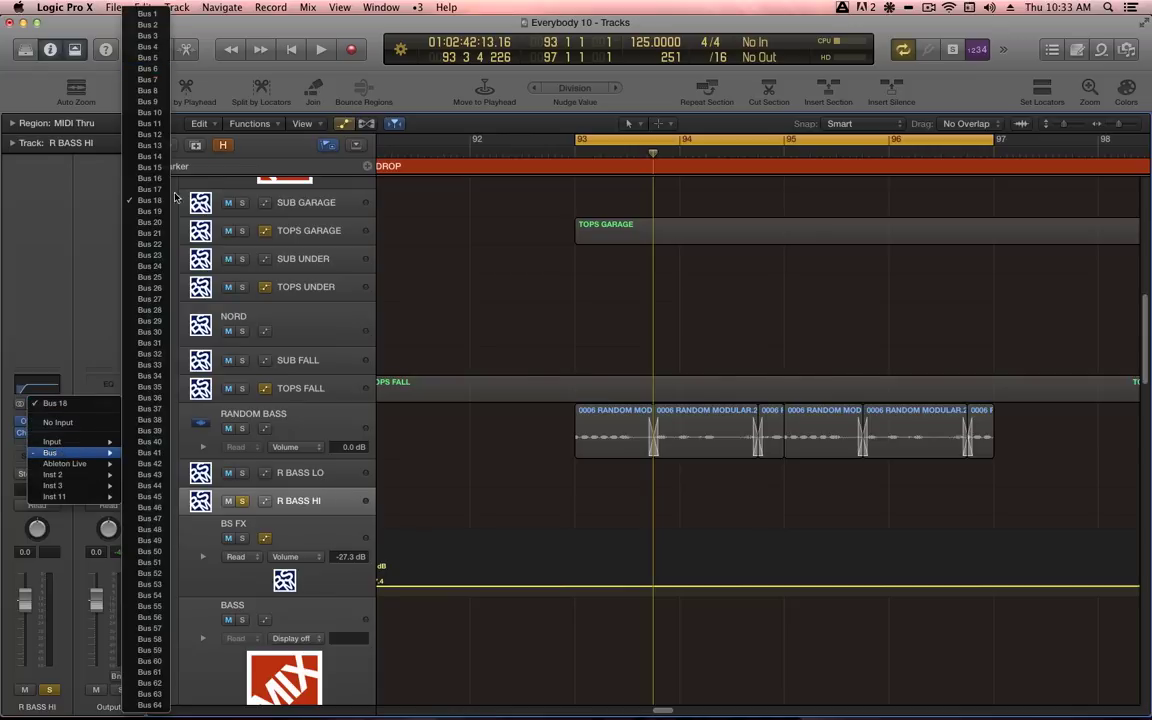
click(152, 190)
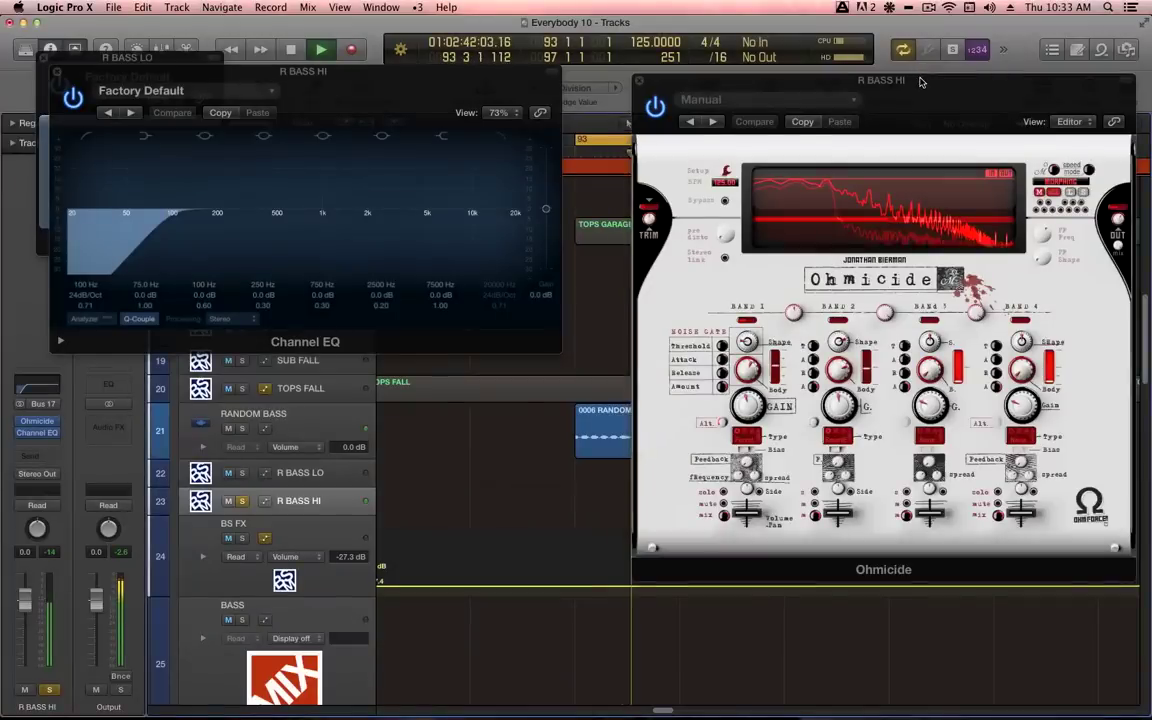
With the loop playing, set Ohmicide's band 2 to the Puncher distortion type and raise its gain to about 50 dB.
drag(921, 82, 866, 77)
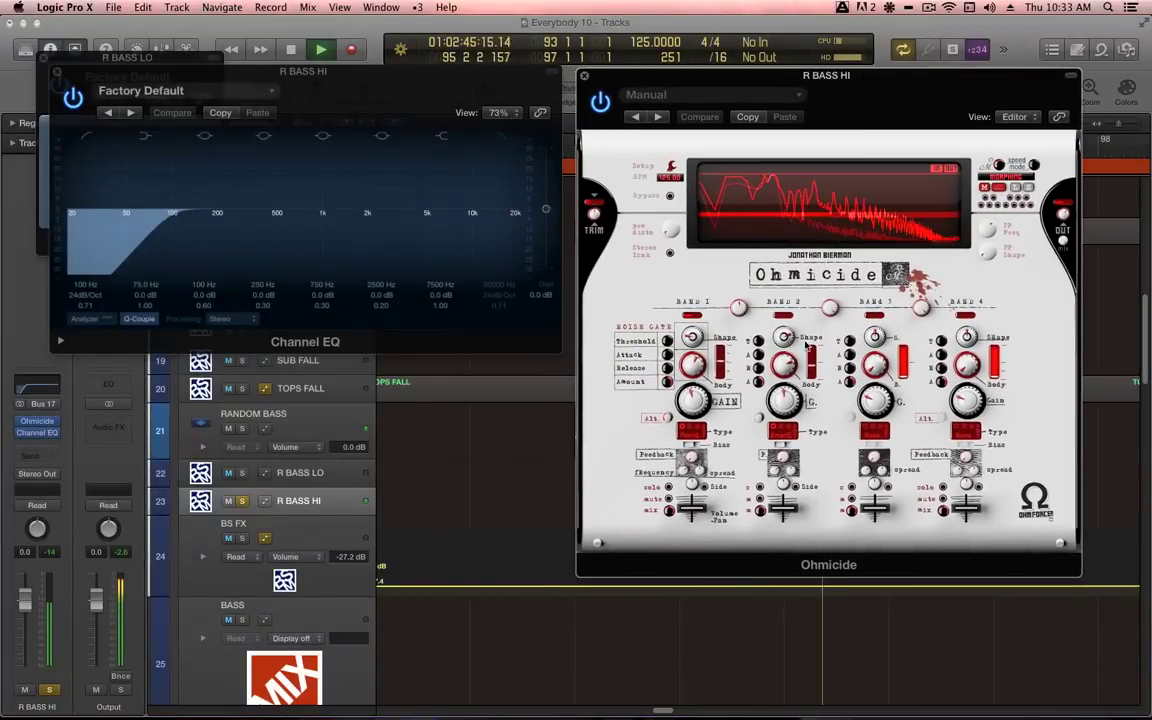
drag(739, 308, 739, 318)
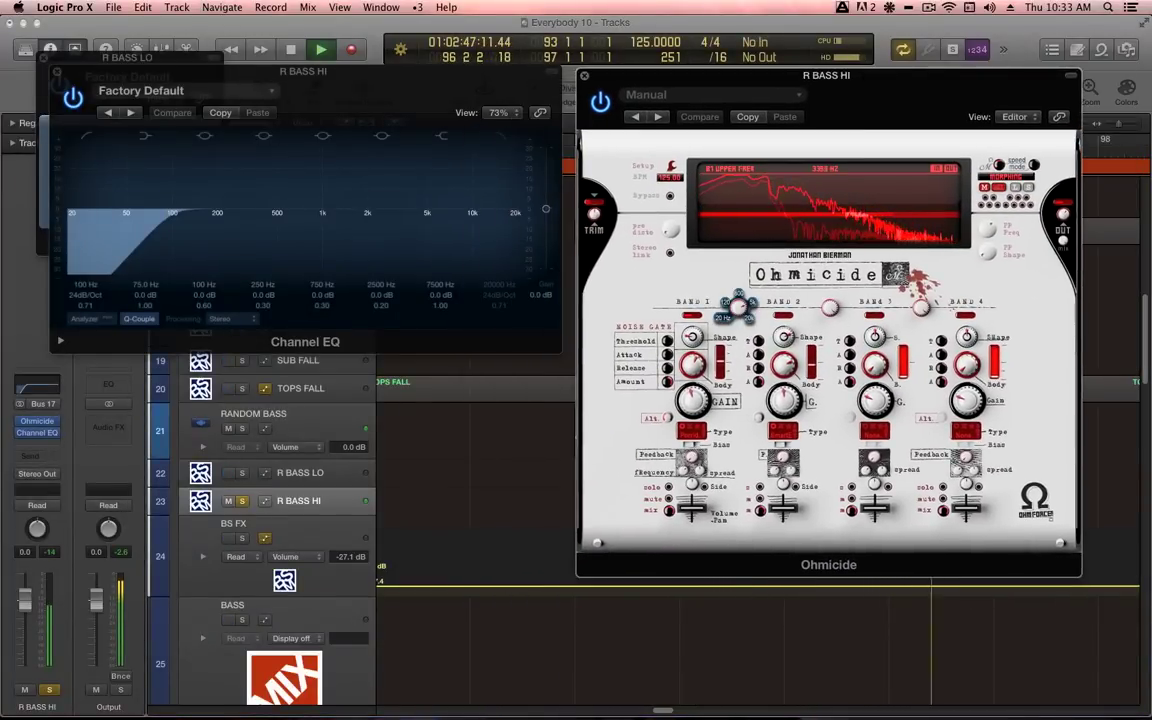
drag(784, 401, 784, 362)
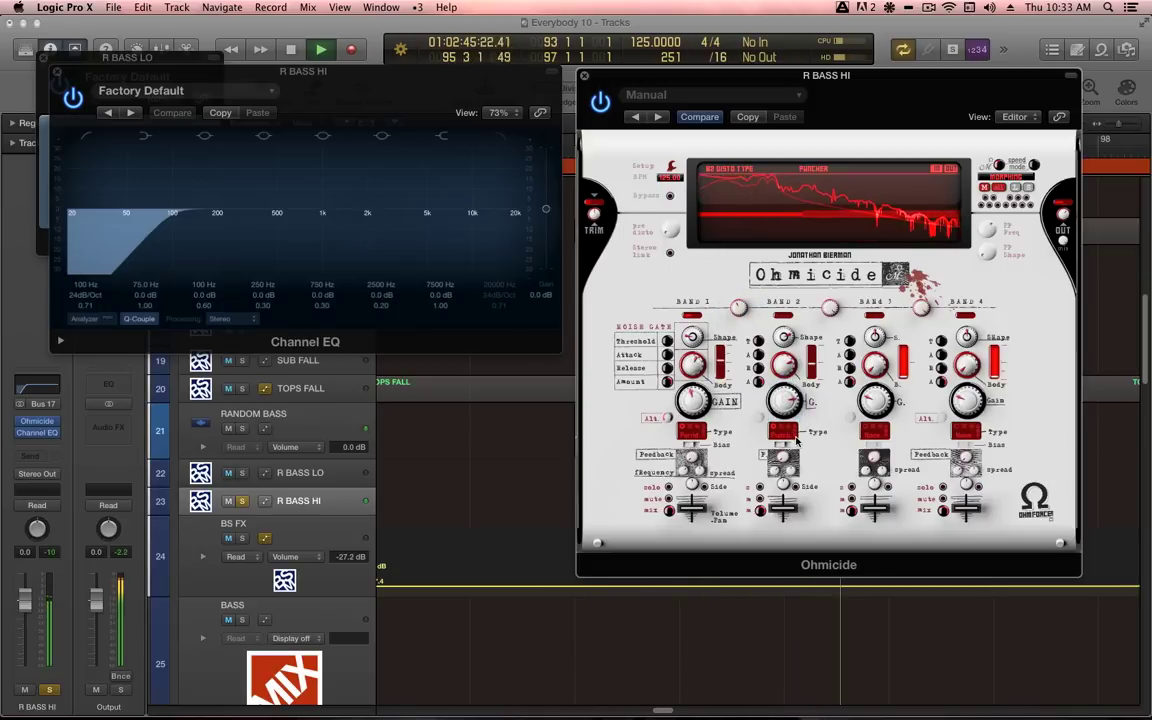
drag(776, 405, 776, 394)
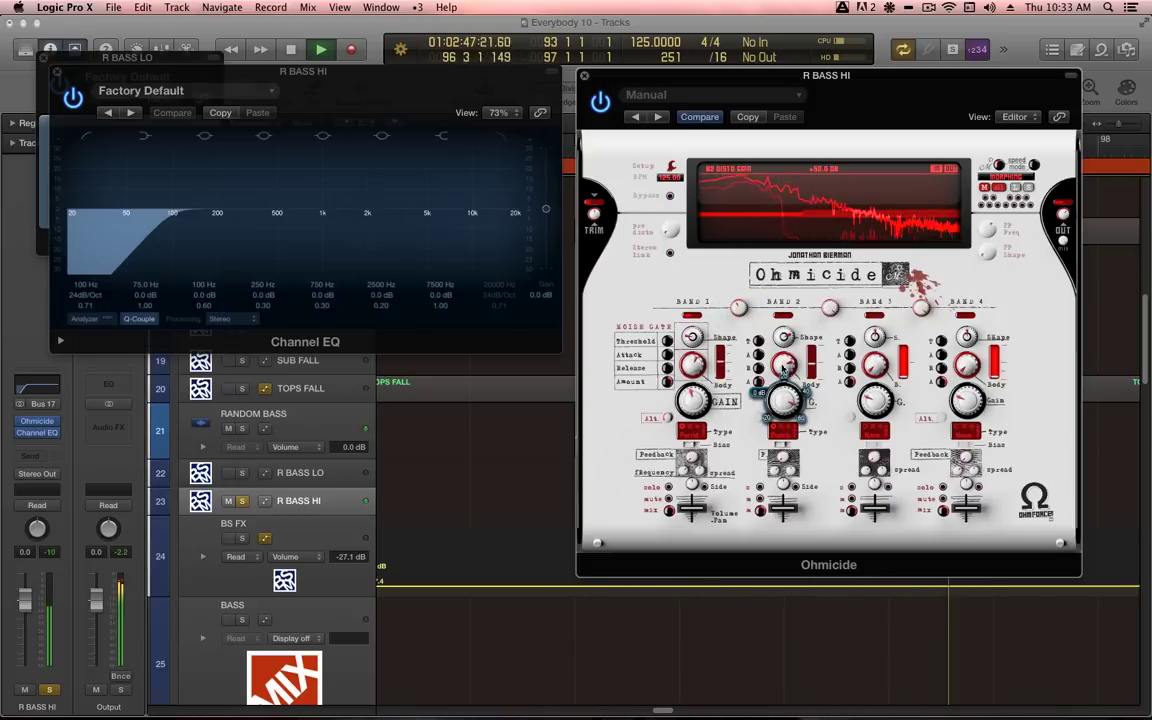
Turn Ohmicide's band 2 Shape toward Phat and set the band 1 upper frequency to about 121 Hz.
drag(784, 336, 784, 384)
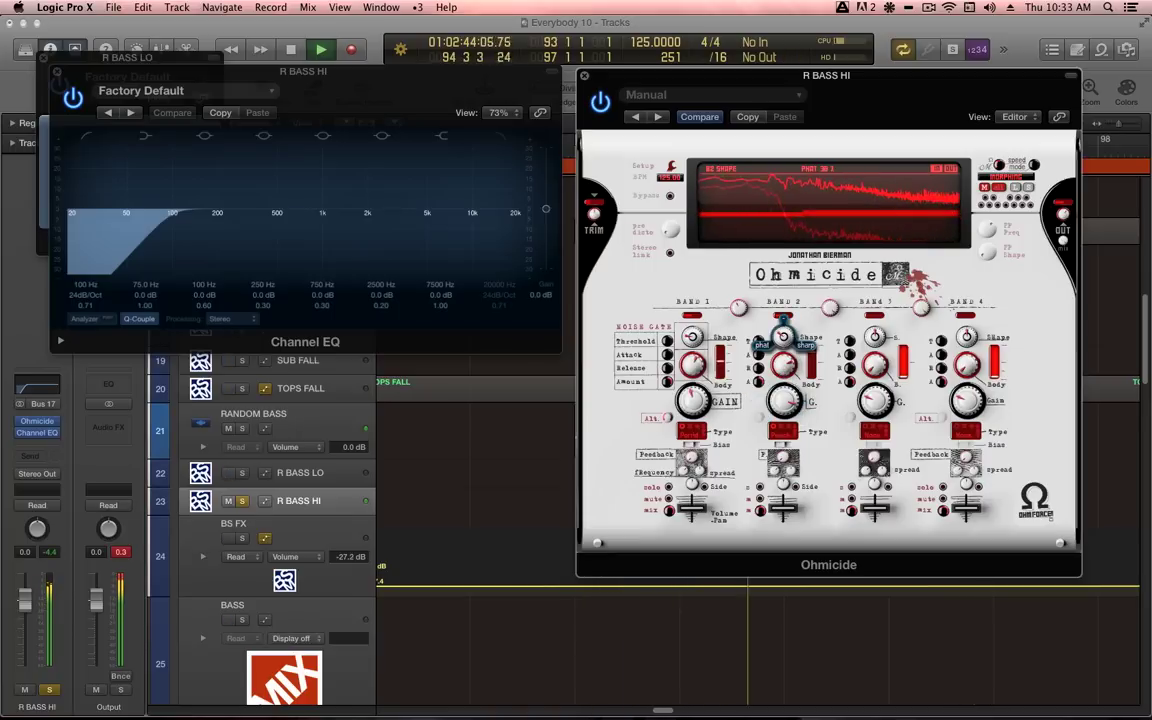
mouse_move(784, 399)
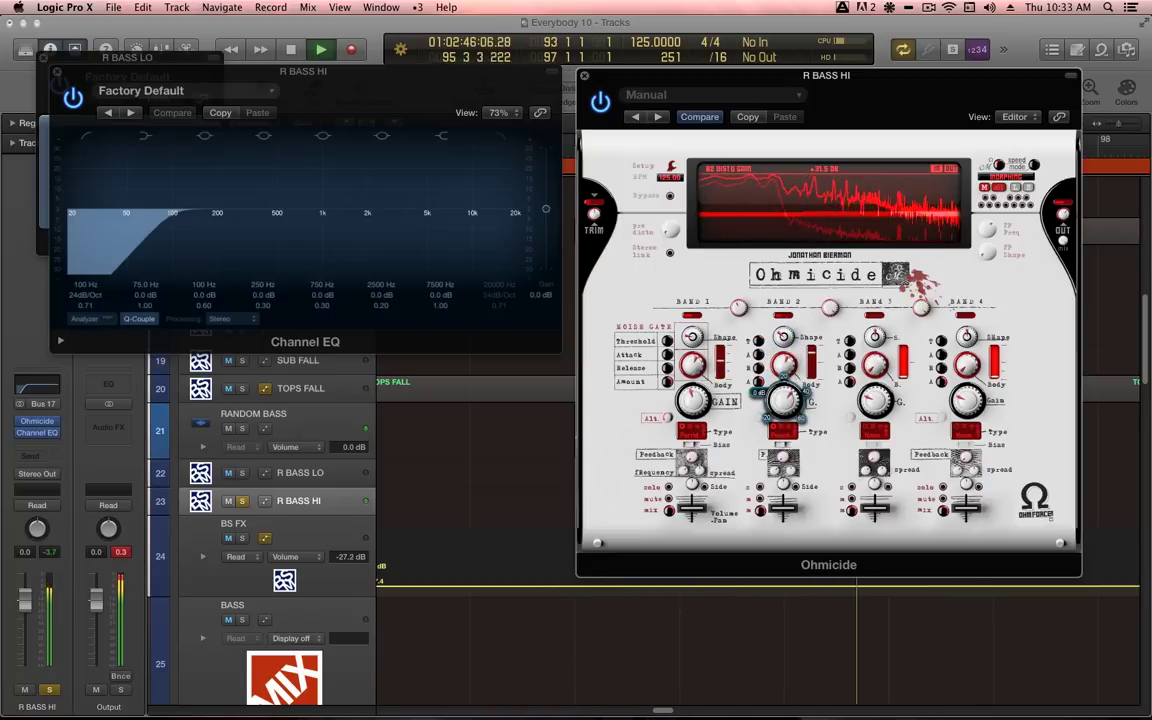
mouse_move(785, 366)
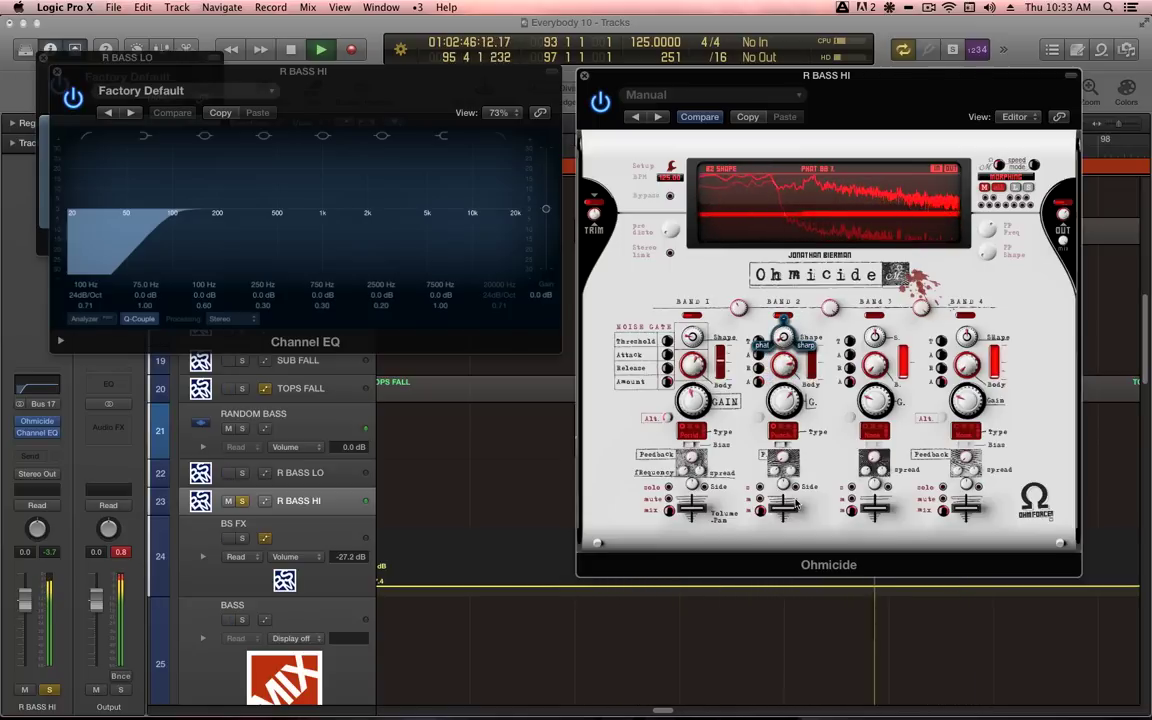
drag(738, 305, 737, 316)
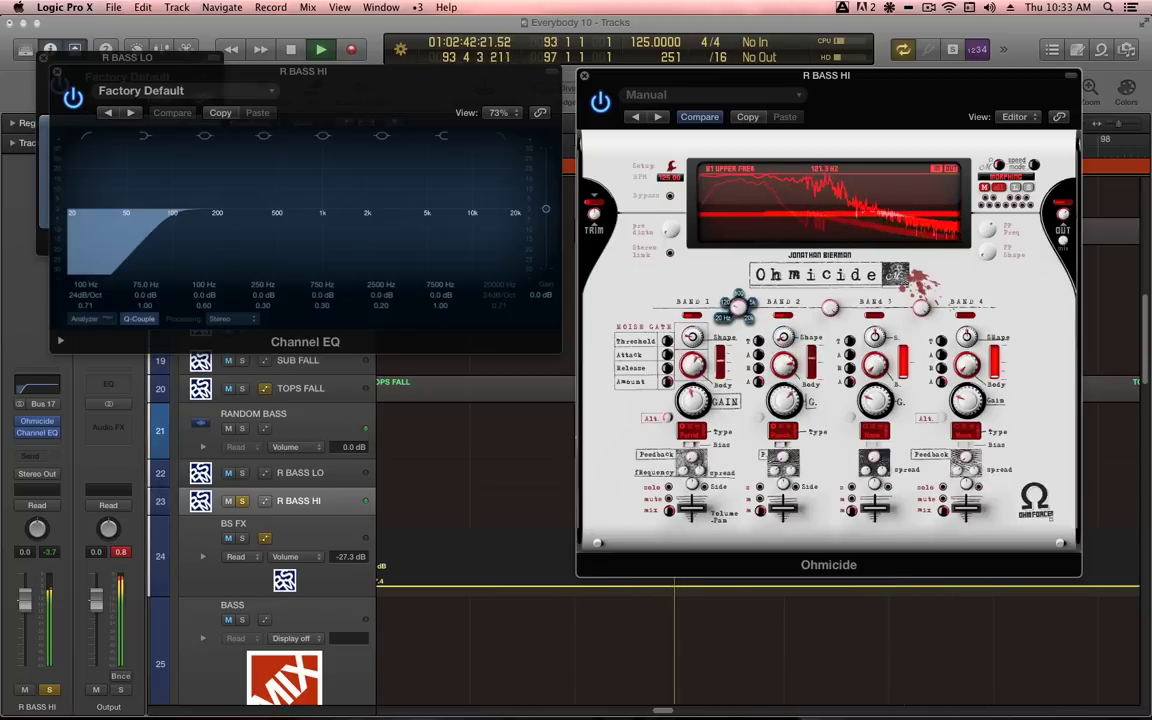
Lower Ohmicide's band 2 gain to about 23.5 dB, switch that band's distortion type to Antipole, and adjust its Shape toward Phat.
mouse_move(788, 403)
mouse_down()
mouse_move(801, 437)
mouse_move(793, 399)
mouse_up()
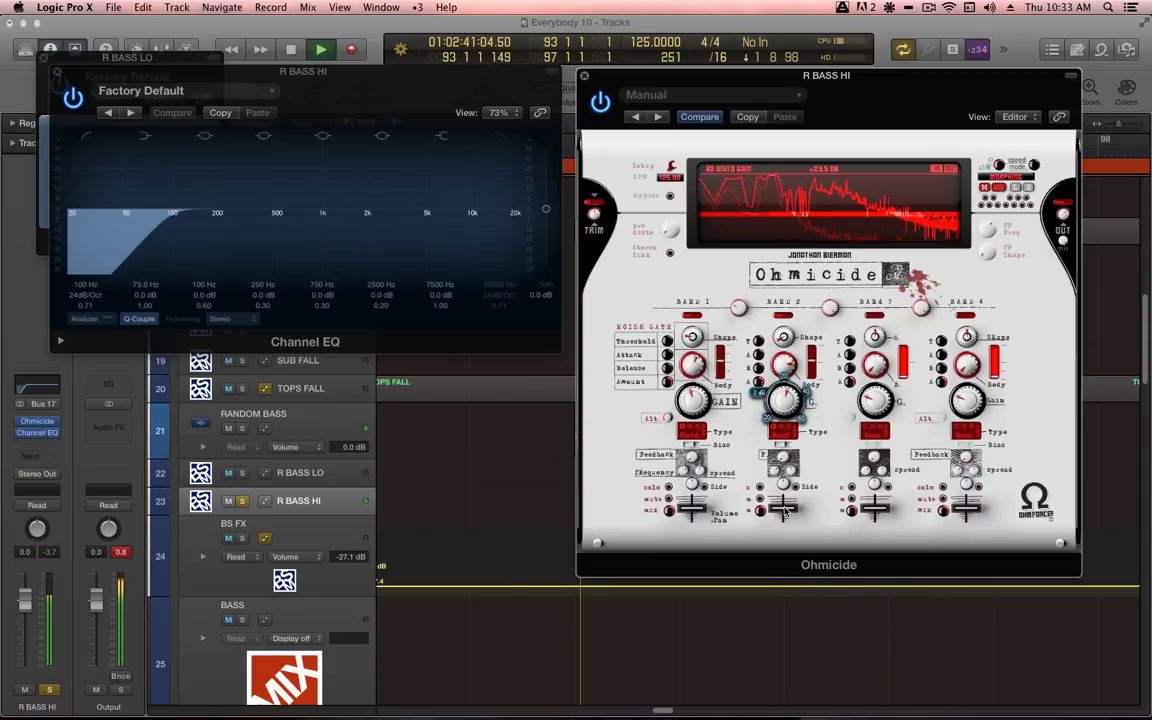
drag(786, 509, 786, 506)
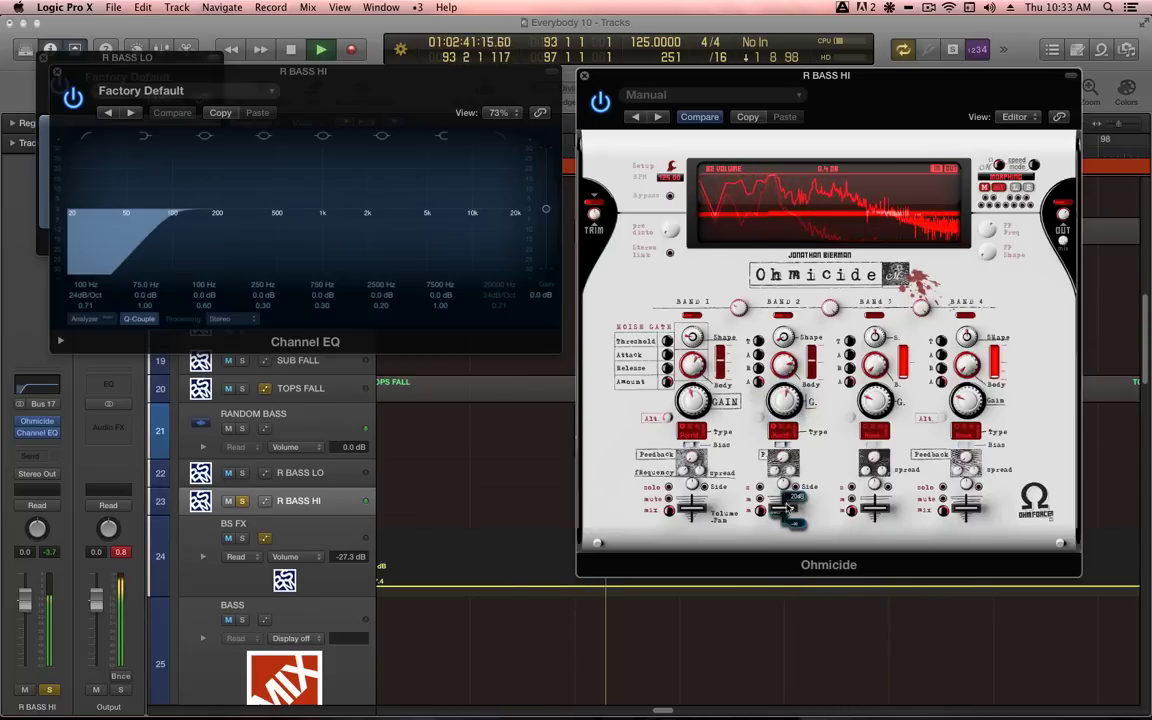
click(785, 432)
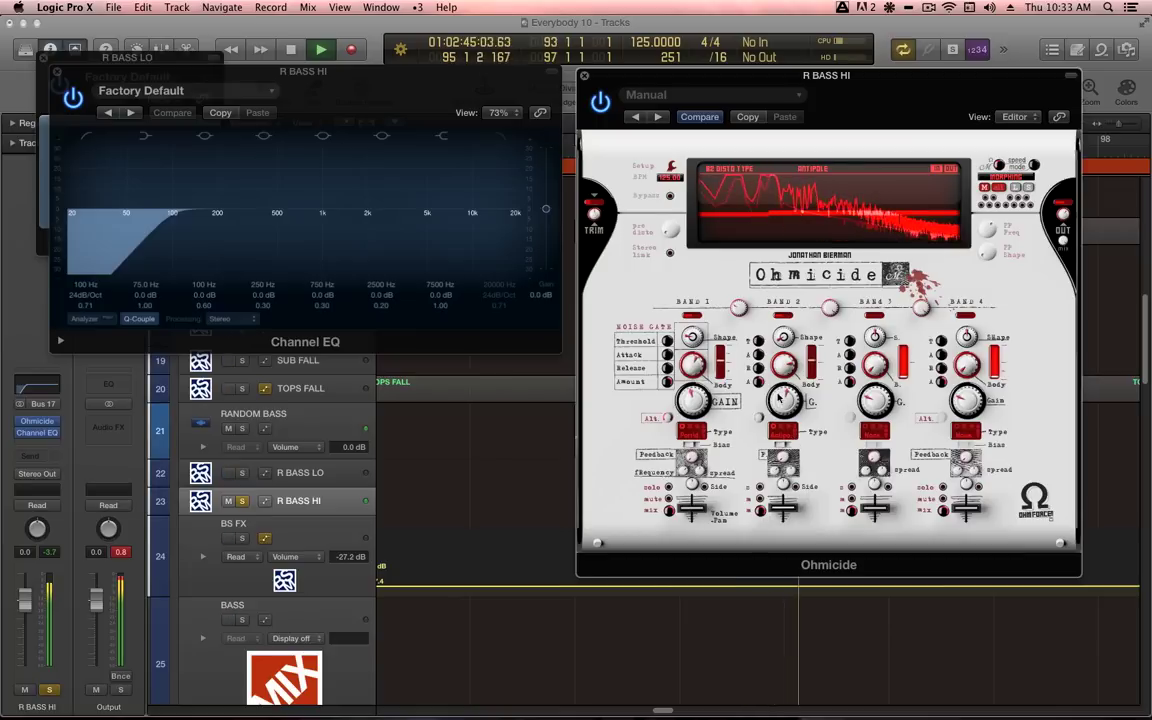
click(783, 337)
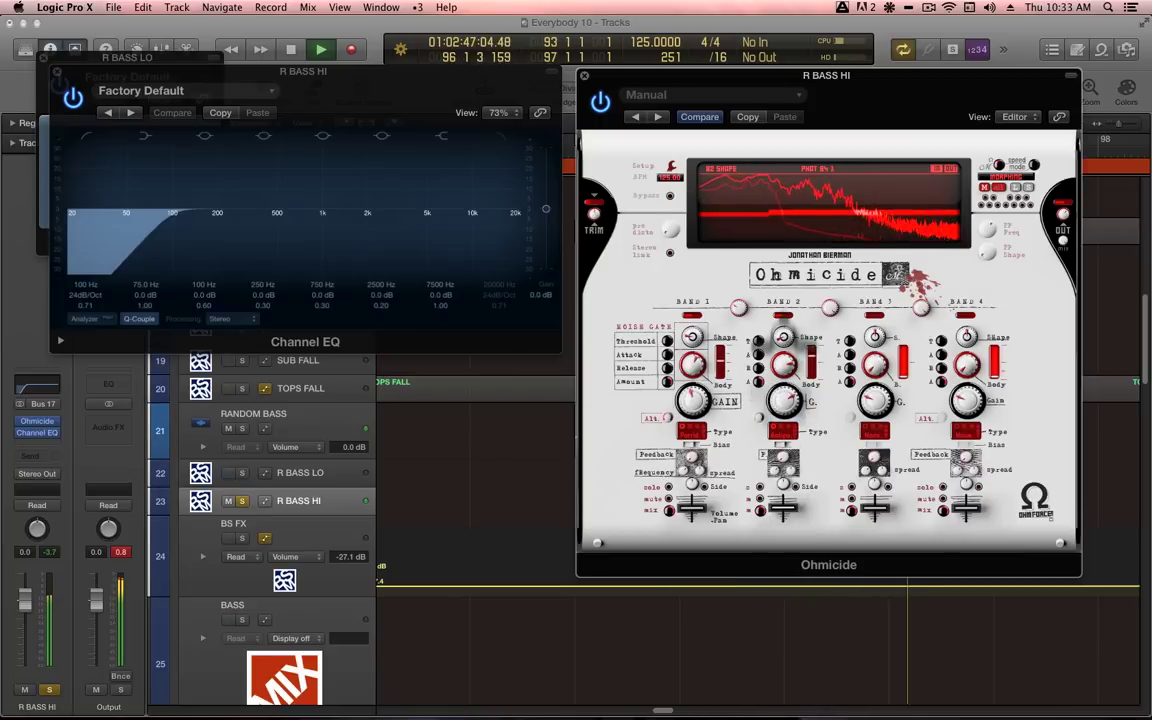
Set Ohmicide's band 2 gain to about 30 dB and raise the band 1 upper frequency to about 315 Hz.
mouse_move(739, 307)
mouse_down()
mouse_move(739, 270)
mouse_move(738, 297)
mouse_up()
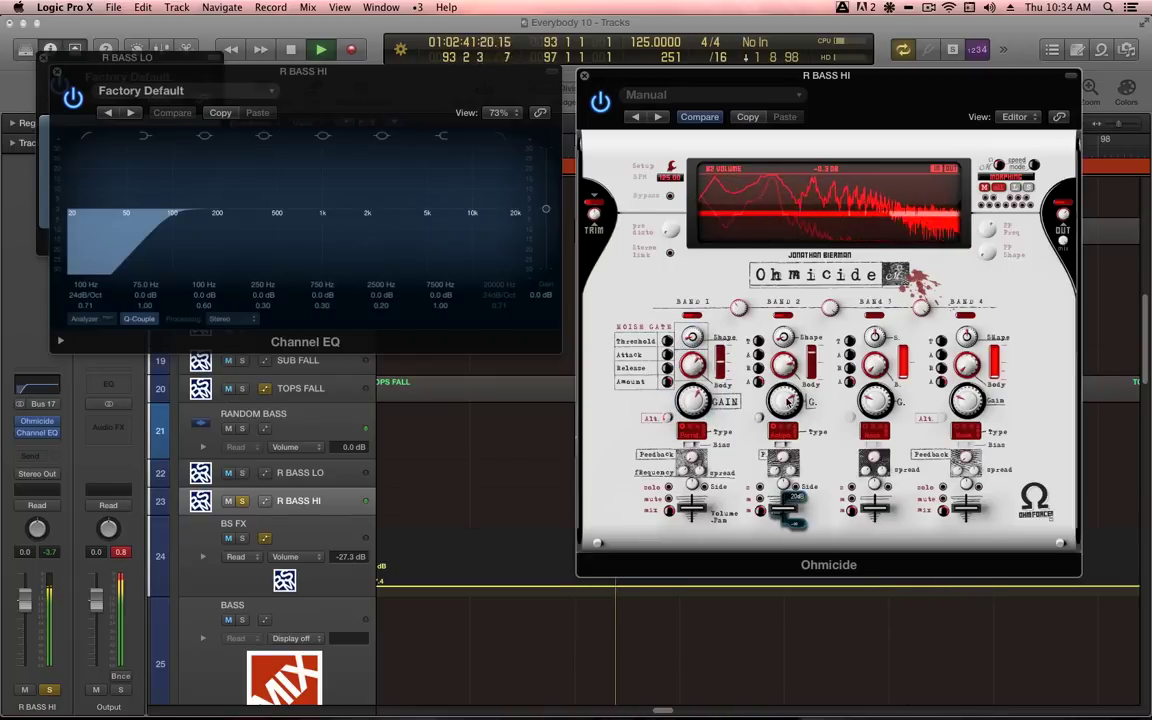
mouse_move(785, 400)
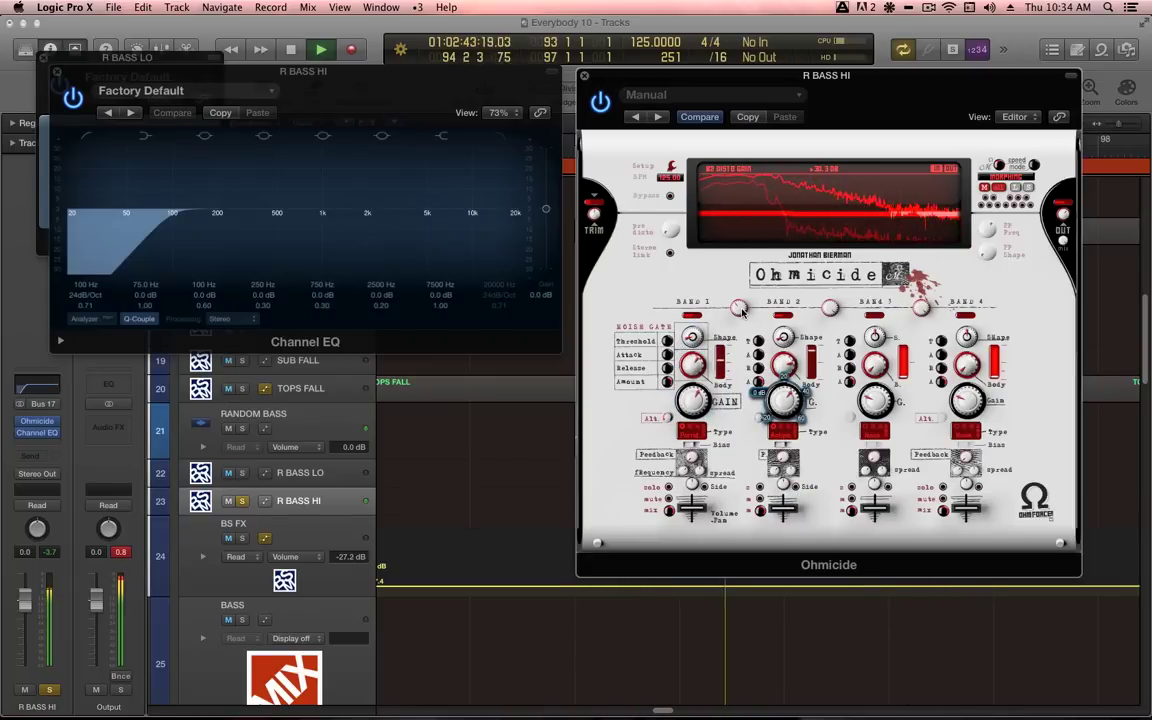
mouse_move(738, 305)
mouse_move(738, 306)
mouse_down()
mouse_move(738, 294)
mouse_move(738, 309)
mouse_up()
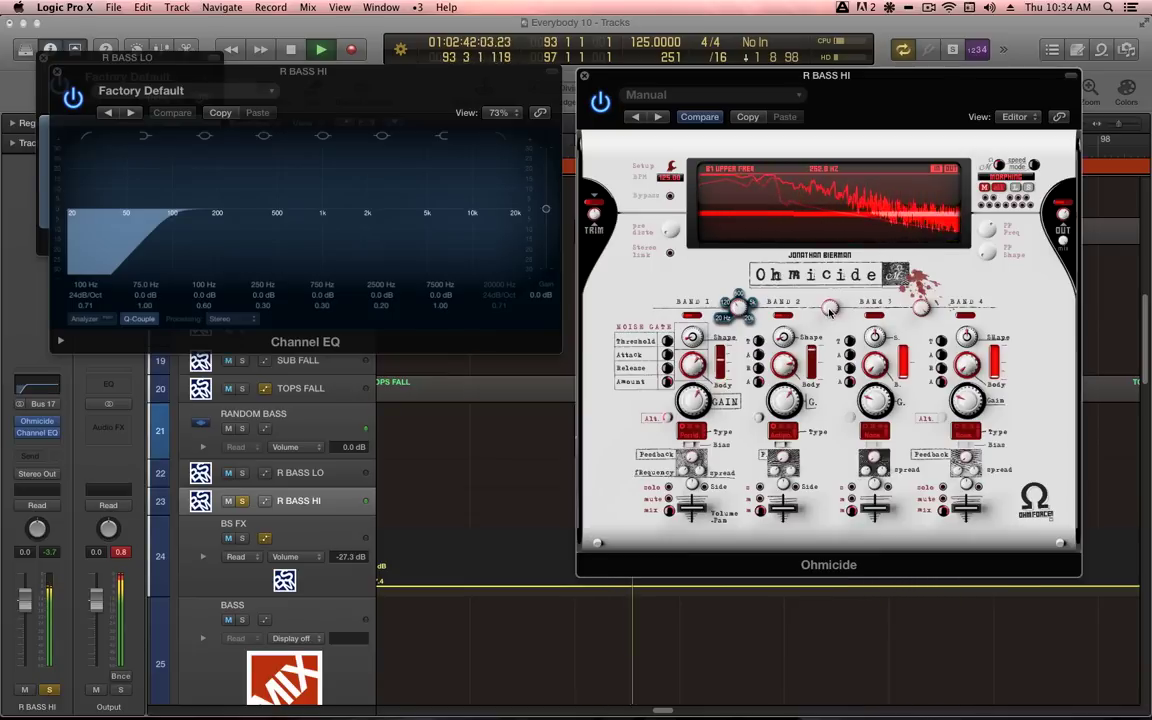
mouse_move(830, 309)
mouse_move(738, 305)
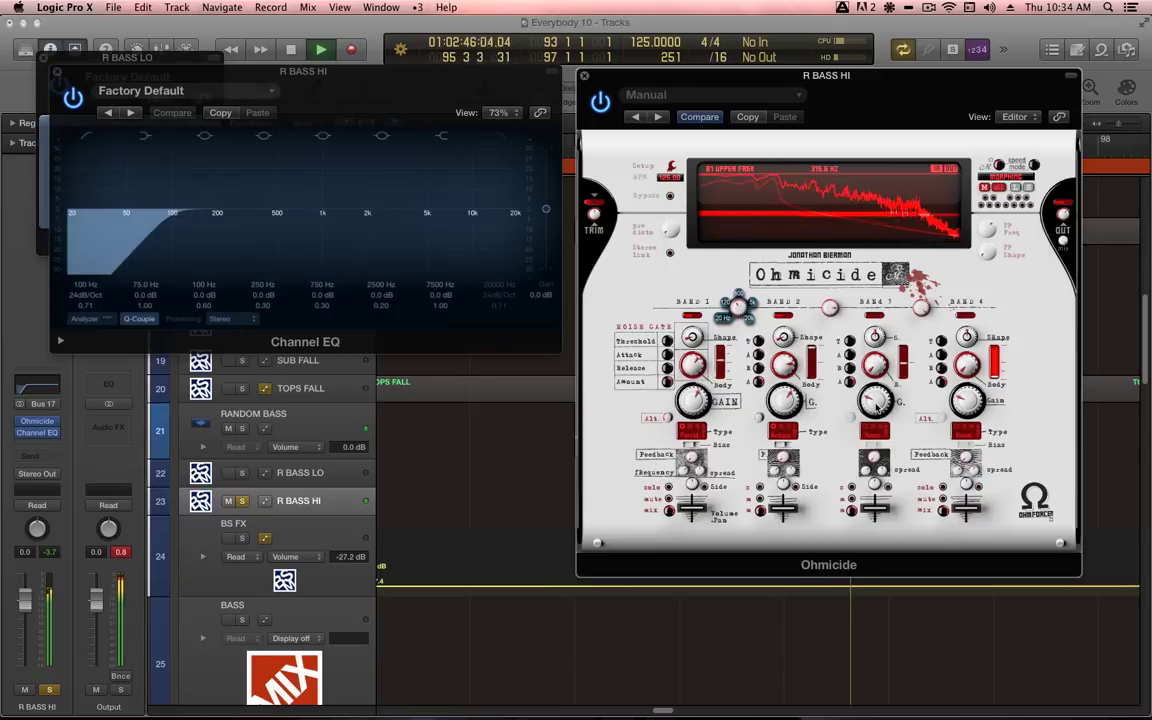
Set Ohmicide's band 3 distortion type to Harder and raise that band's gain and volume.
drag(875, 509, 875, 505)
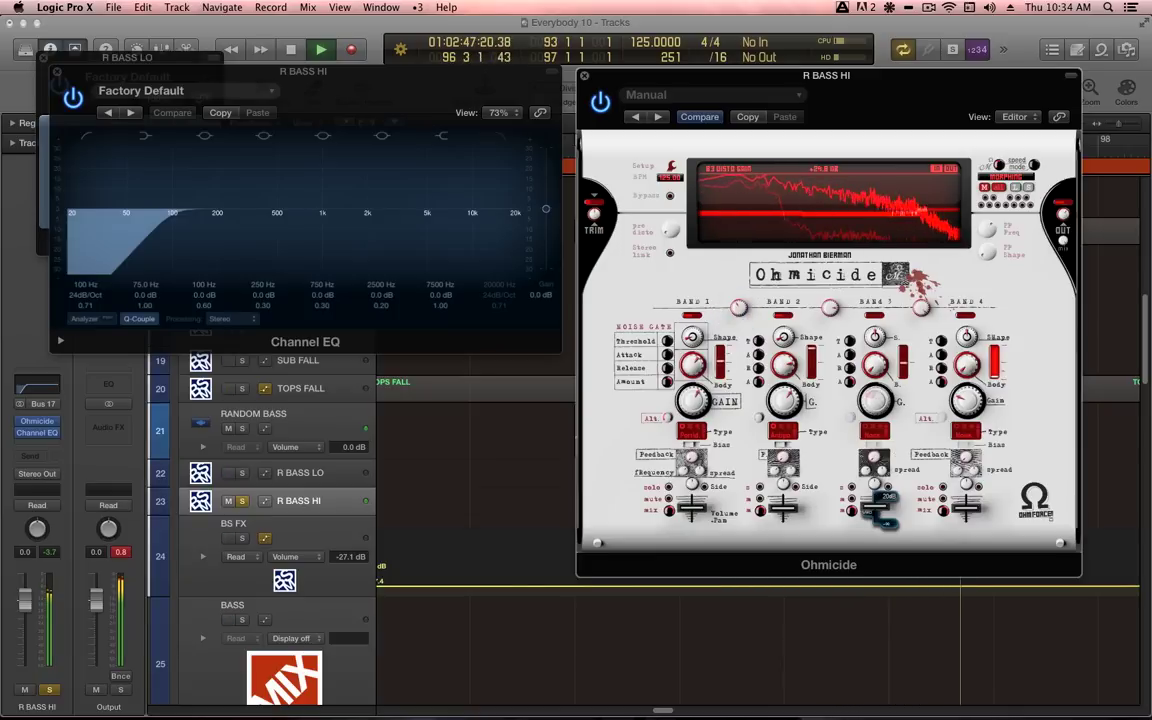
mouse_move(885, 437)
mouse_down()
mouse_move(884, 420)
mouse_move(884, 432)
mouse_up()
click(875, 432)
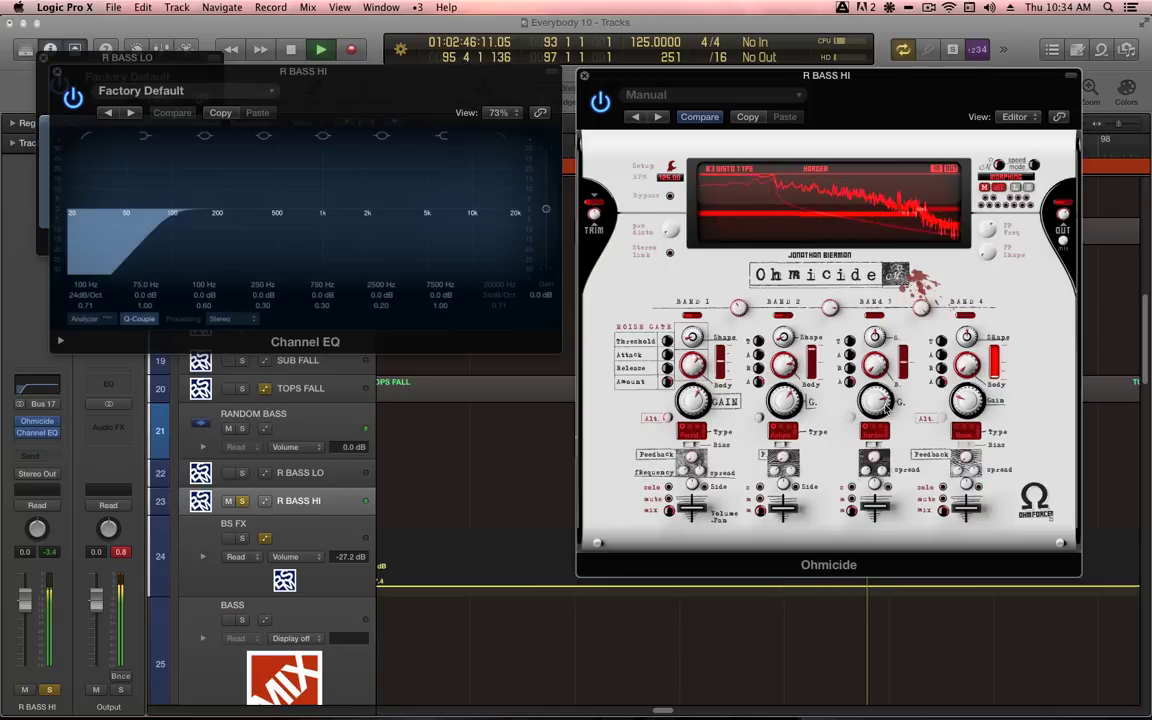
mouse_move(882, 508)
Fine-tune Ohmicide's band 1 Alteration to about 63%, band 3 volume to about 3.5 dB, and band 1 upper frequency to about 307 Hz.
drag(786, 399, 766, 249)
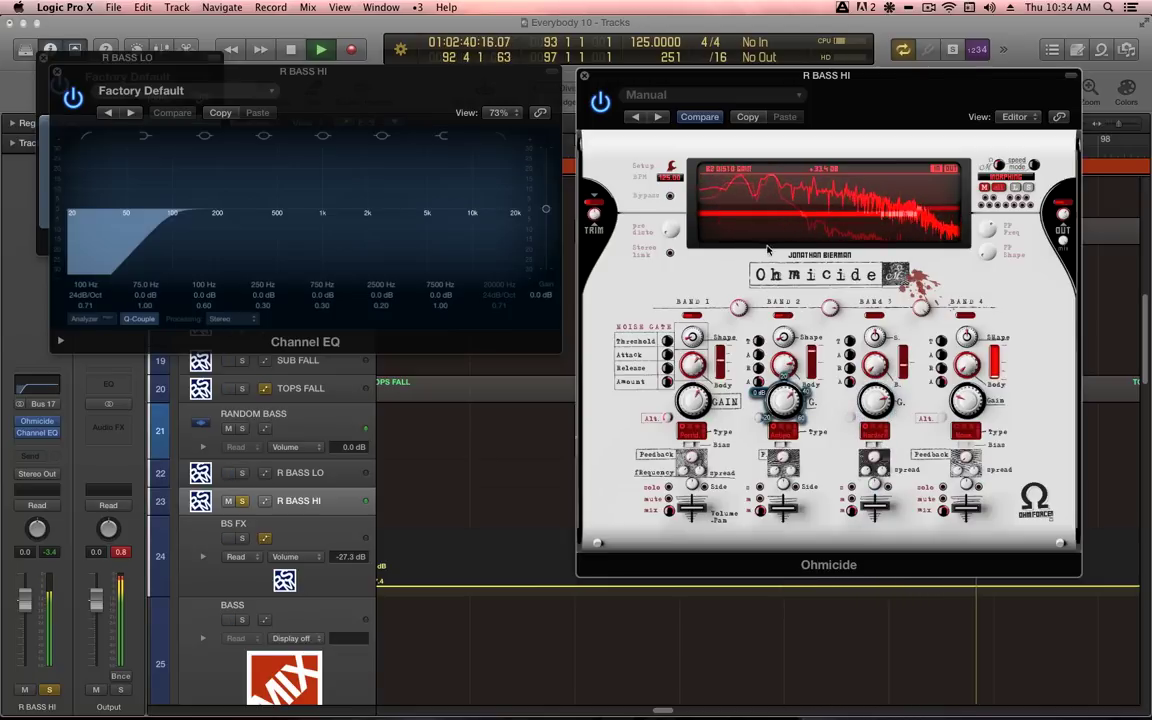
drag(737, 308, 737, 330)
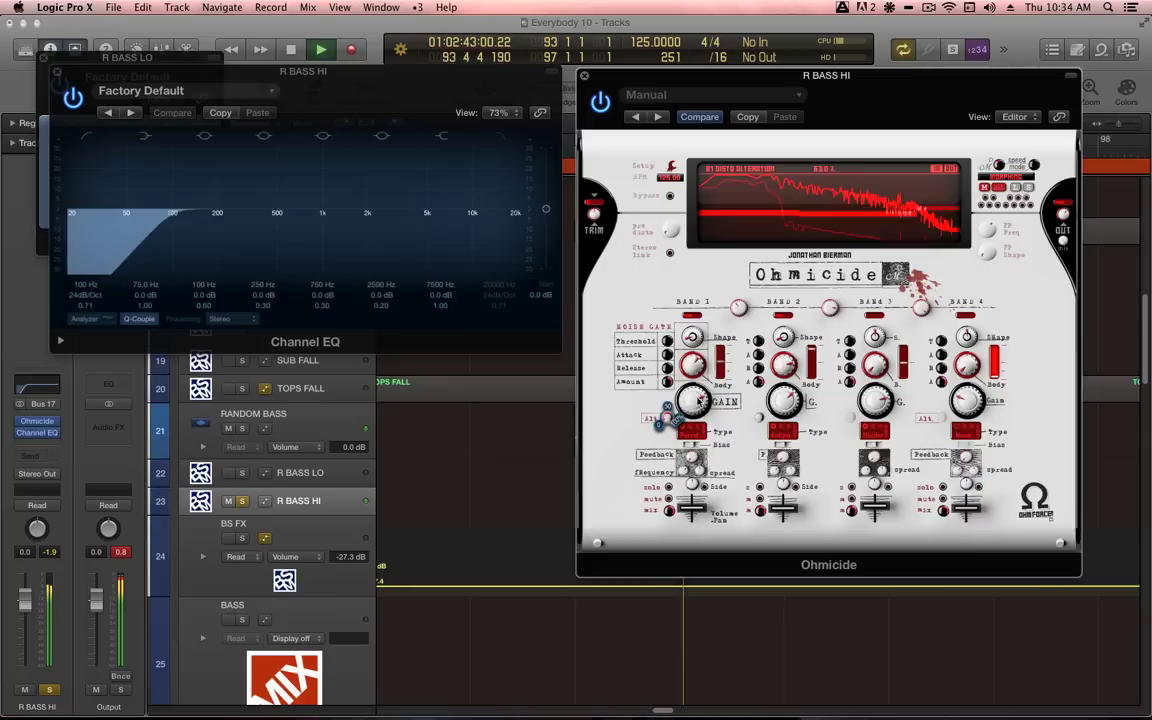
mouse_move(795, 519)
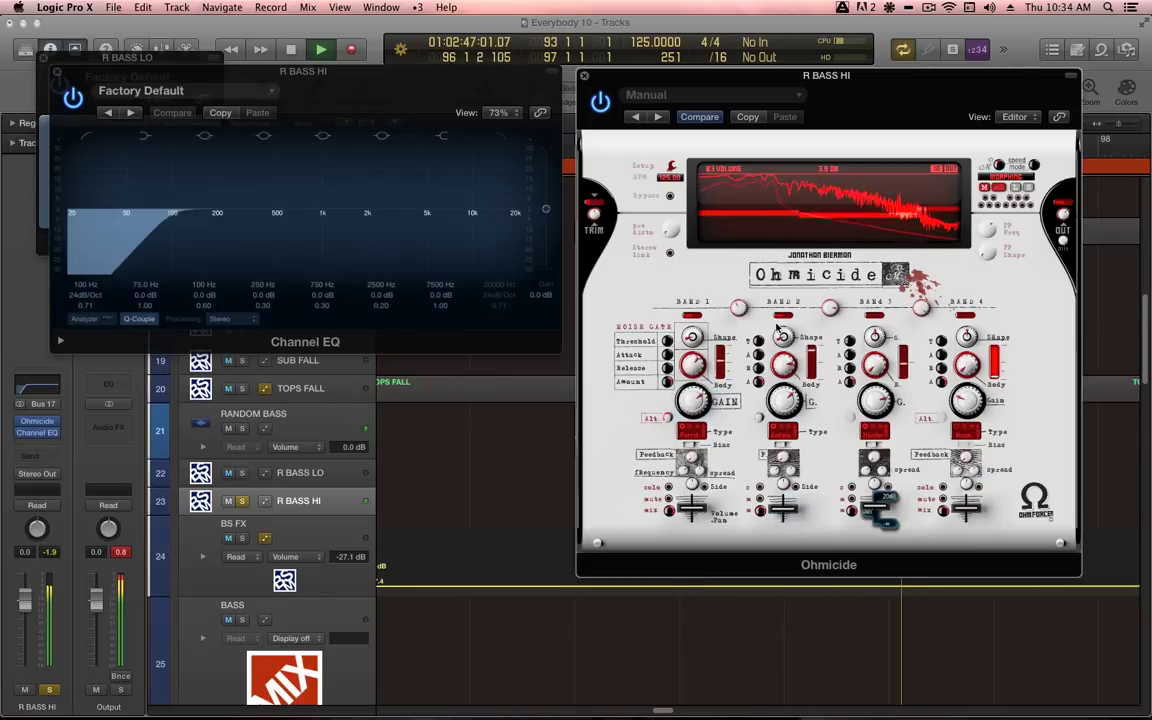
mouse_move(739, 306)
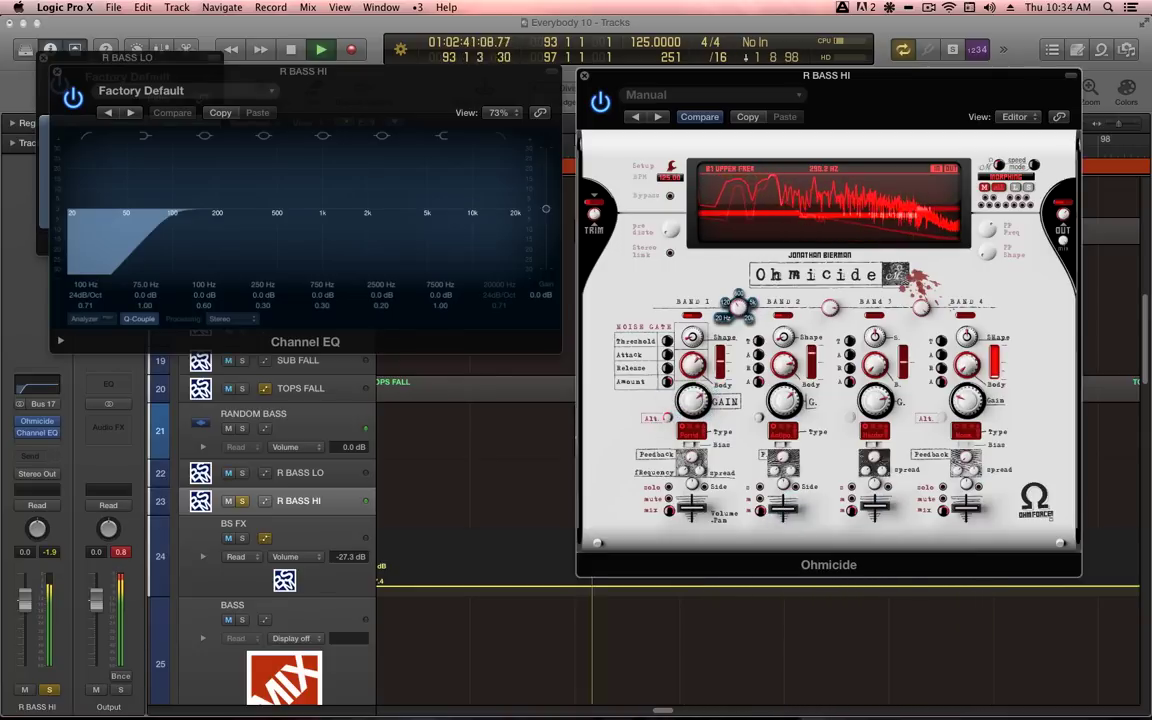
Hide the plug-in windows and solo R BASS LO so it plays together with R BASS HI.
key(v)
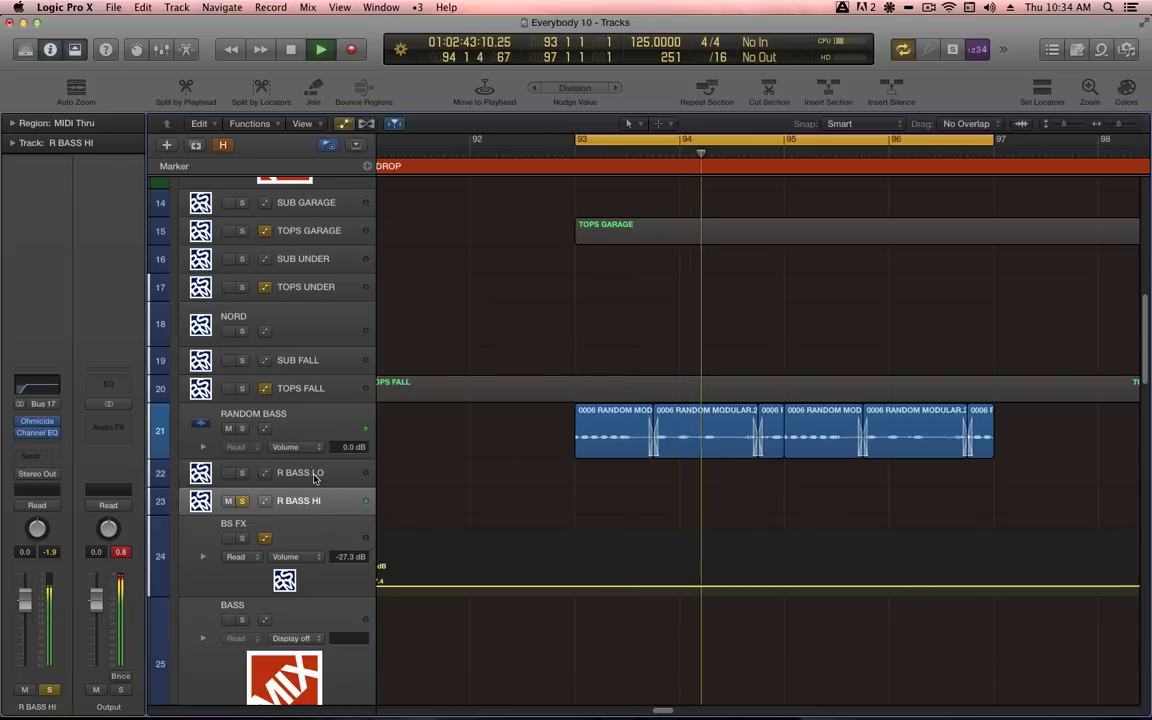
click(279, 481)
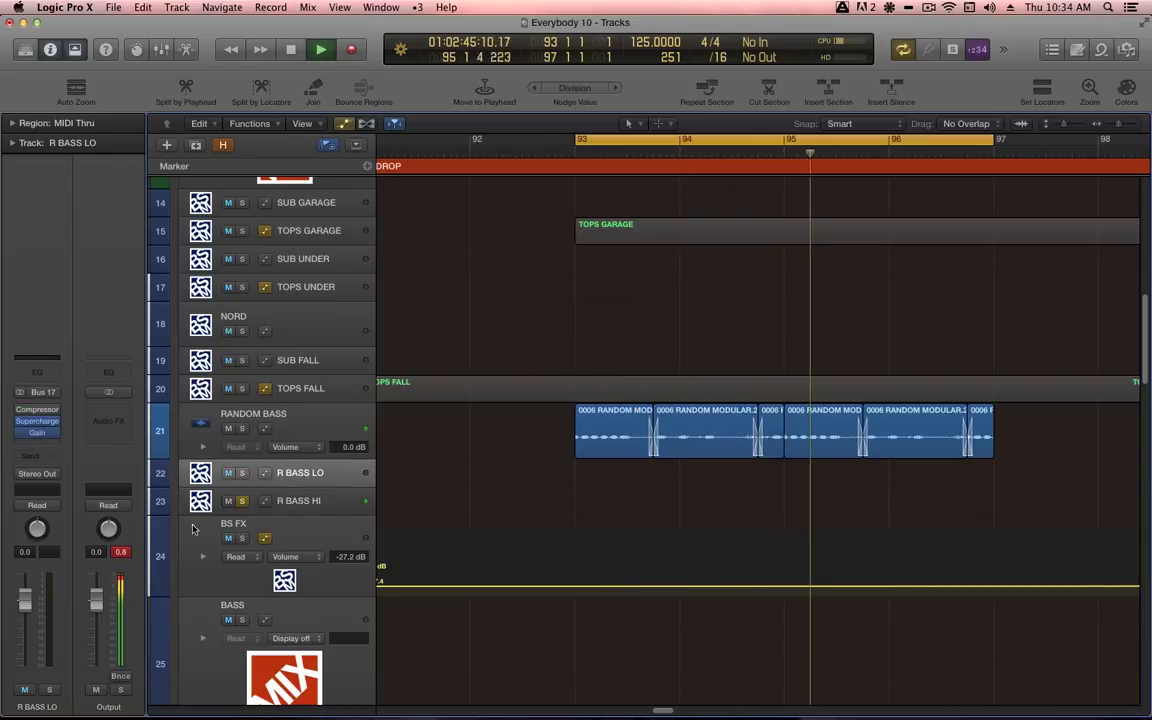
click(49, 689)
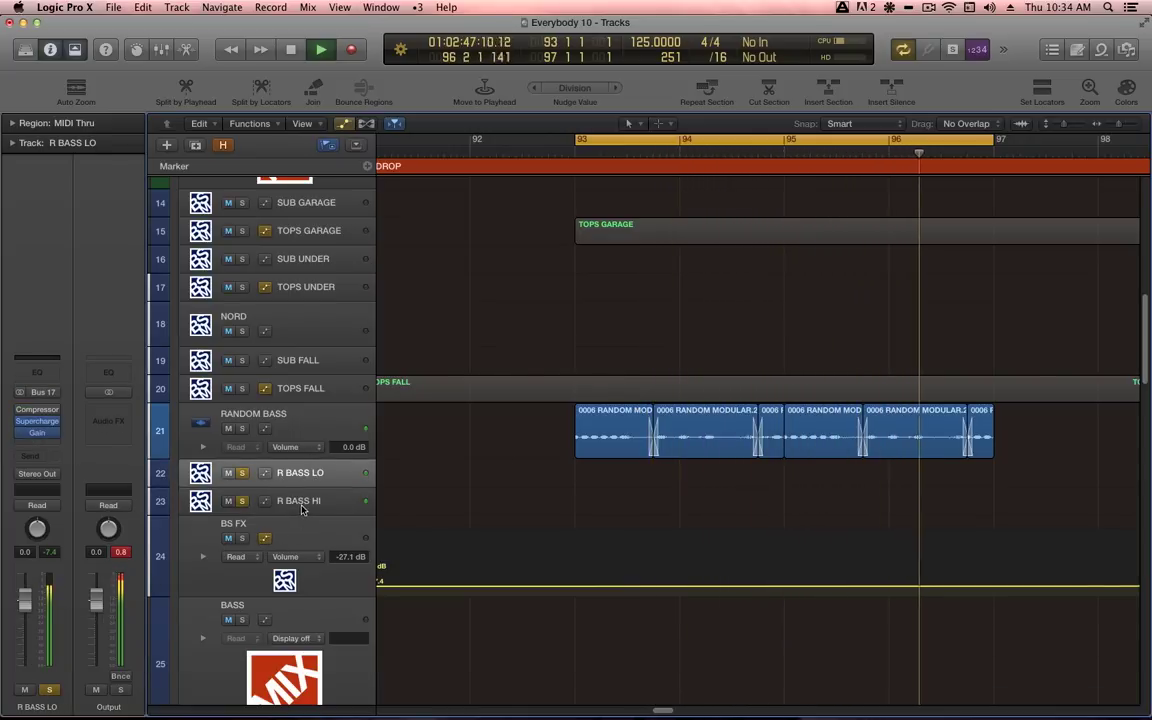
Raise the low-cut frequency of the Channel EQ on R BASS HI to 126 Hz.
click(301, 506)
click(40, 437)
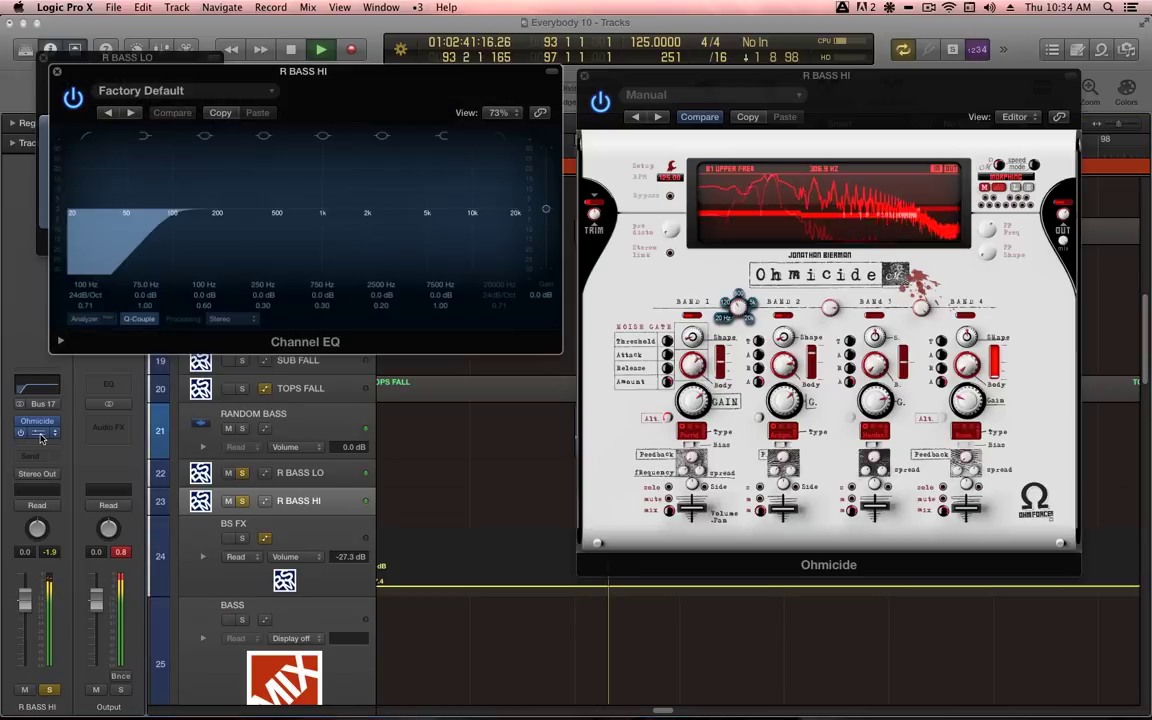
drag(83, 284, 83, 260)
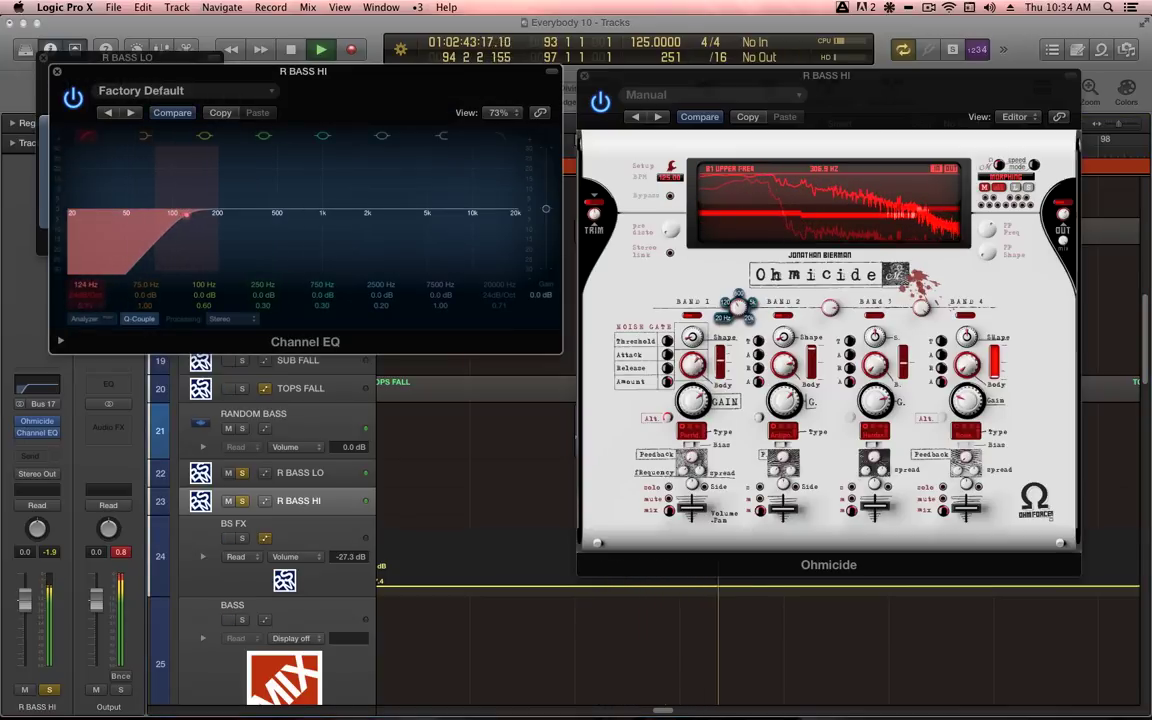
key(v)
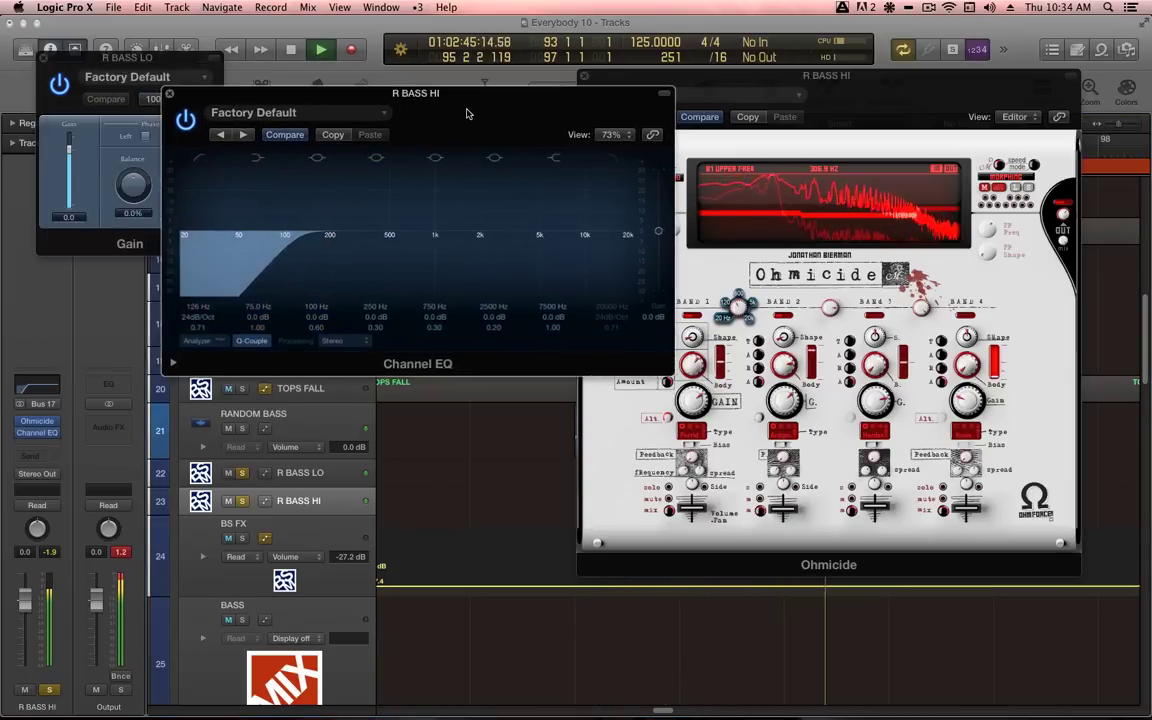
Insert a stereo Compressor on R BASS HI between Ohmicide and the Channel EQ.
key(super)
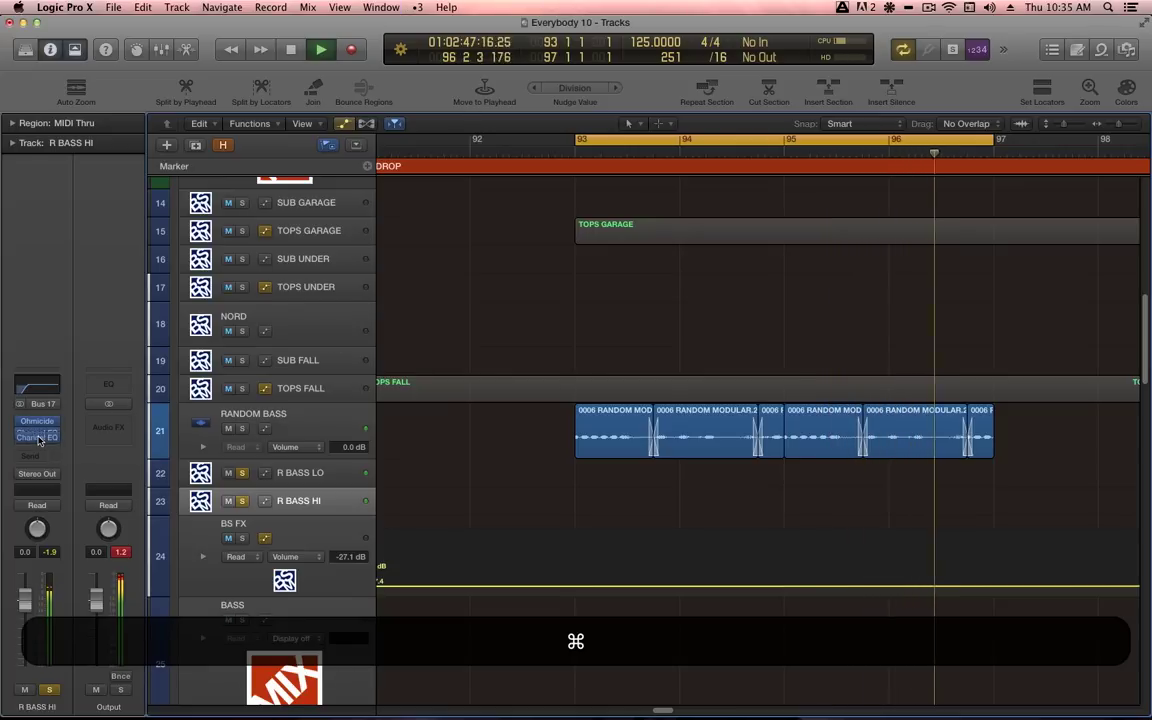
click(40, 434)
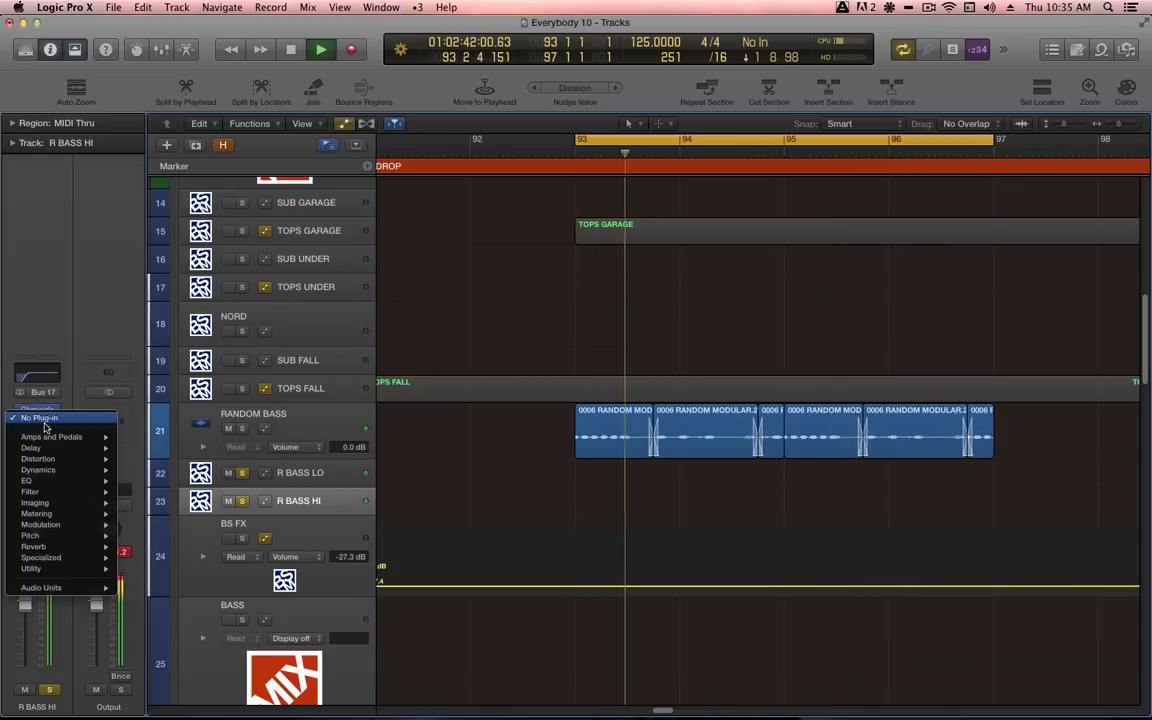
mouse_move(40, 469)
mouse_move(155, 481)
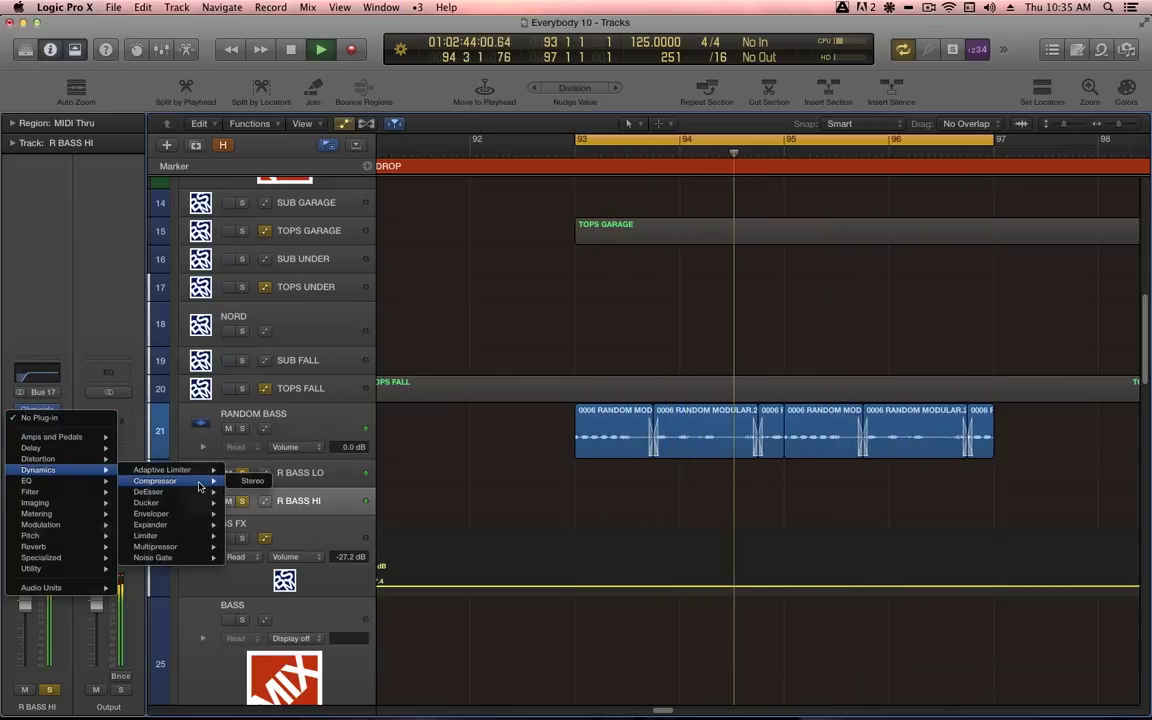
click(258, 481)
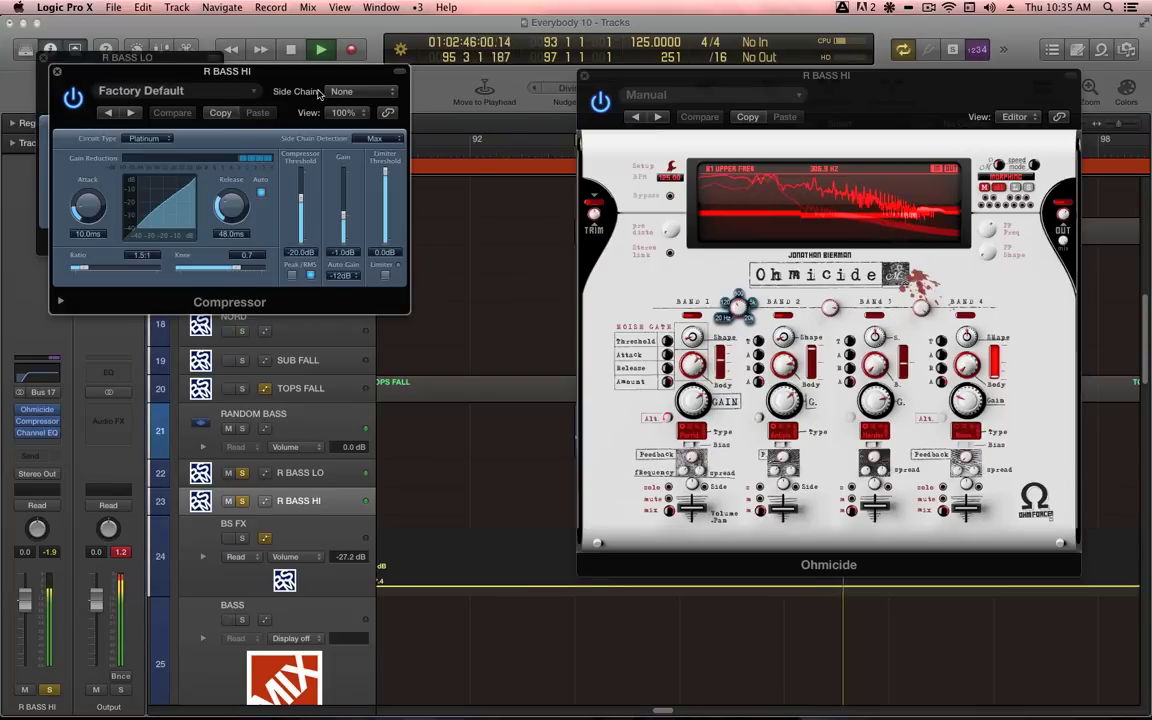
Side-chain the R BASS HI Compressor to Bus 37, with Peak detection and Auto Gain off.
click(340, 92)
scroll(478, 465, down, 10)
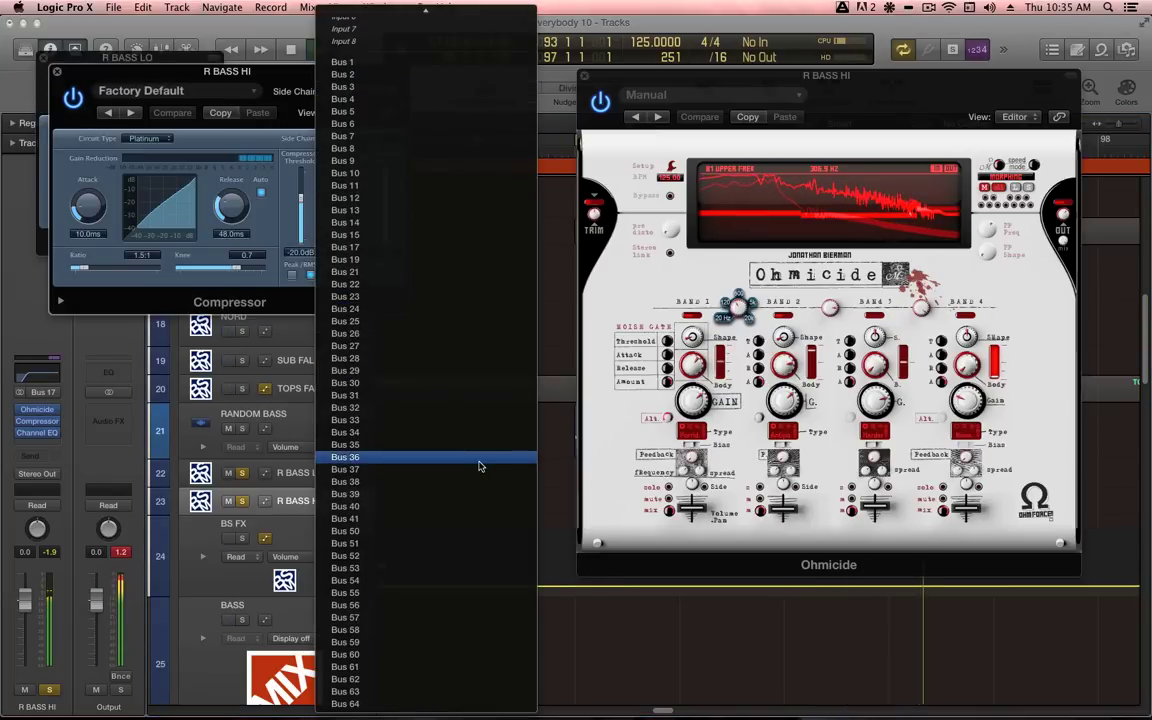
click(428, 470)
click(292, 278)
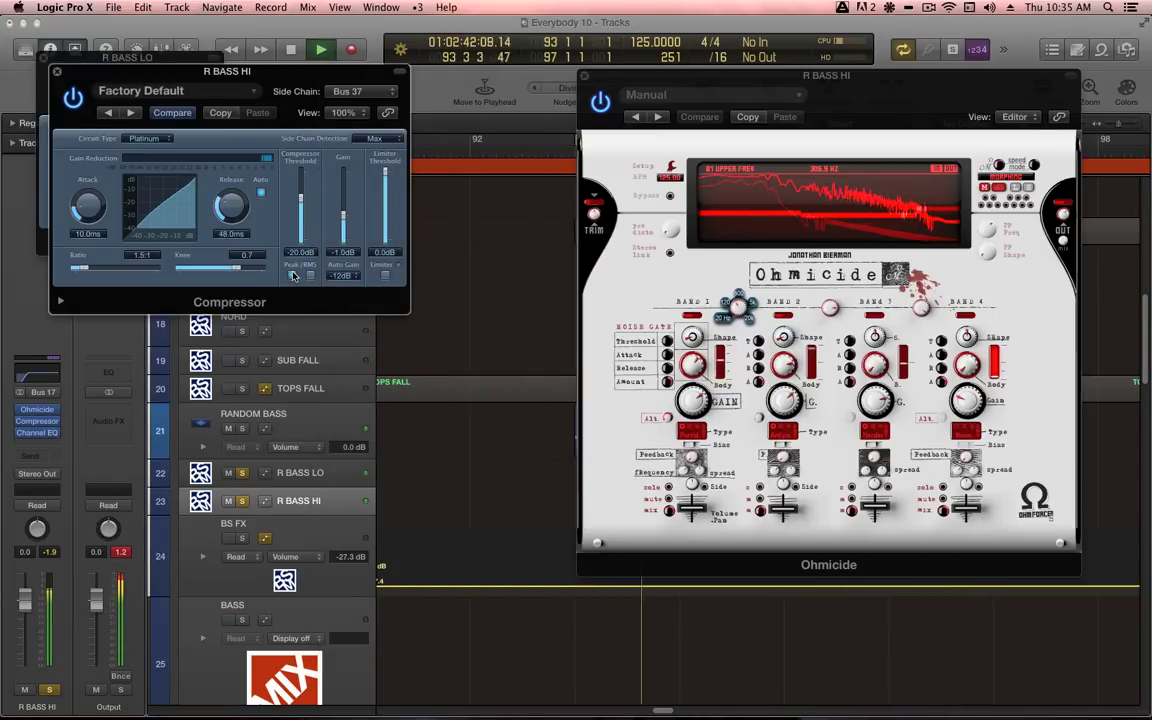
click(345, 276)
click(343, 247)
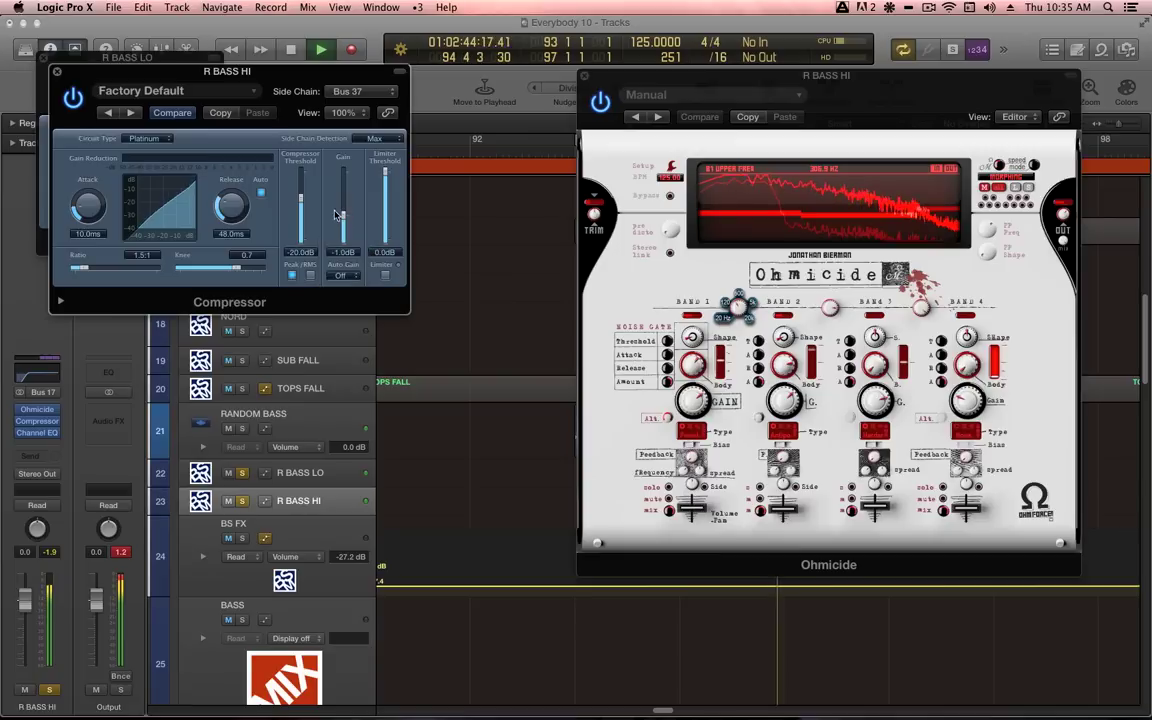
Turn off the Compressor's auto release and set ratio 3.5:1, attack 4.5 ms, release 15 ms, threshold -19 dB and gain 2 dB.
click(262, 194)
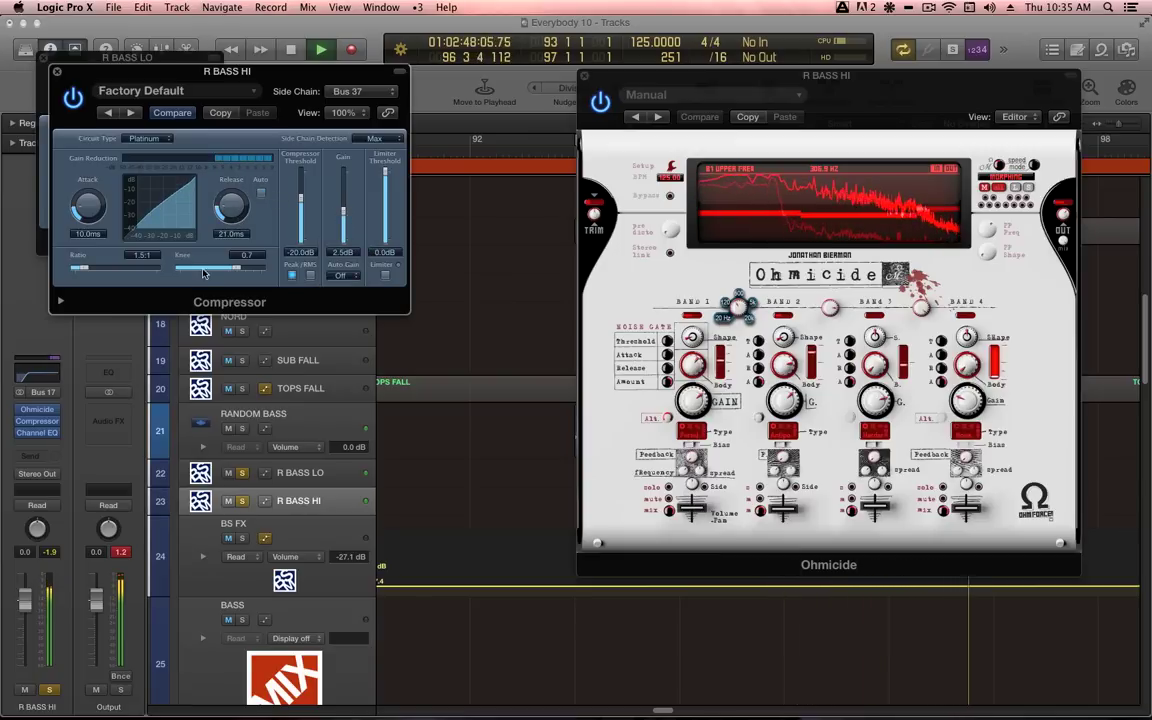
drag(93, 268, 121, 268)
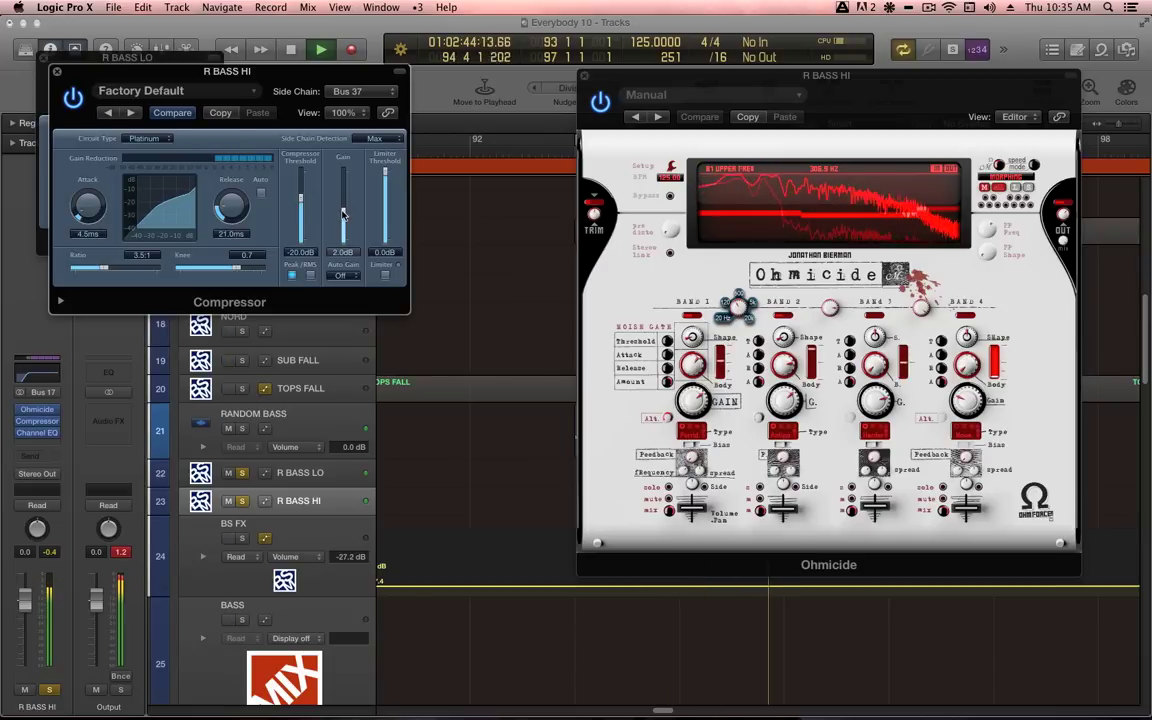
drag(226, 205, 225, 217)
drag(301, 198, 301, 197)
Move the Ohmicide window toward the centre, sweep its band 1 upper frequency while the loop plays, and stop playback.
key(v)
key(v)
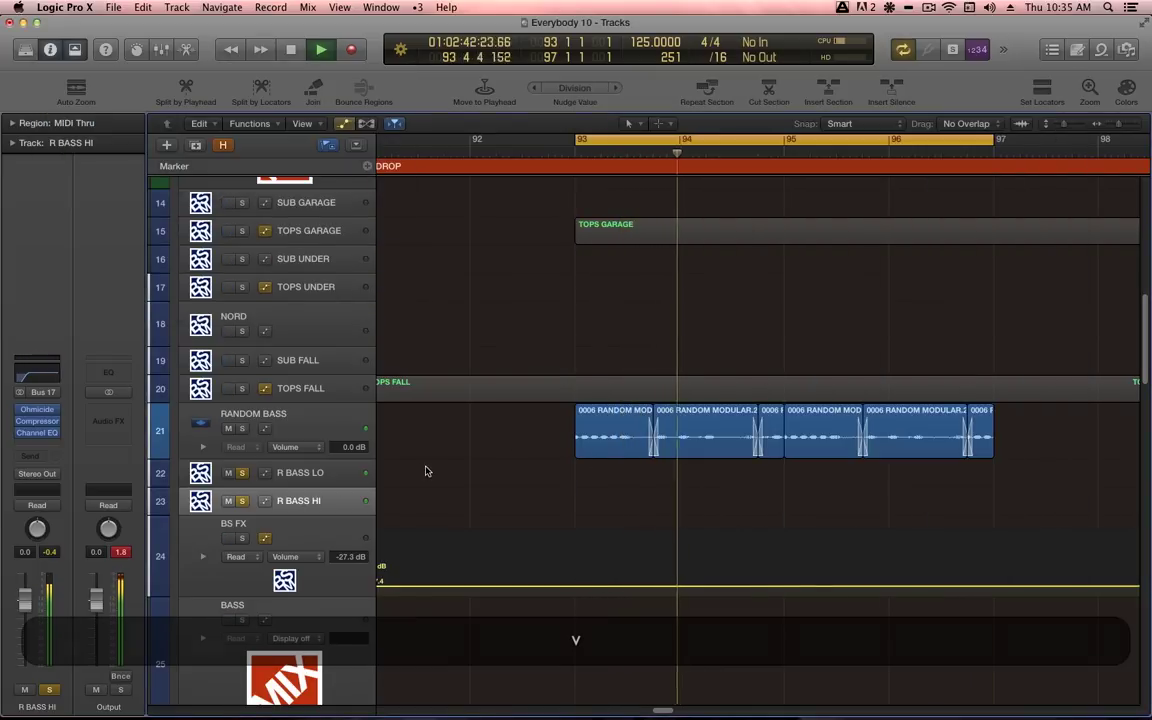
key(v)
drag(769, 141, 630, 159)
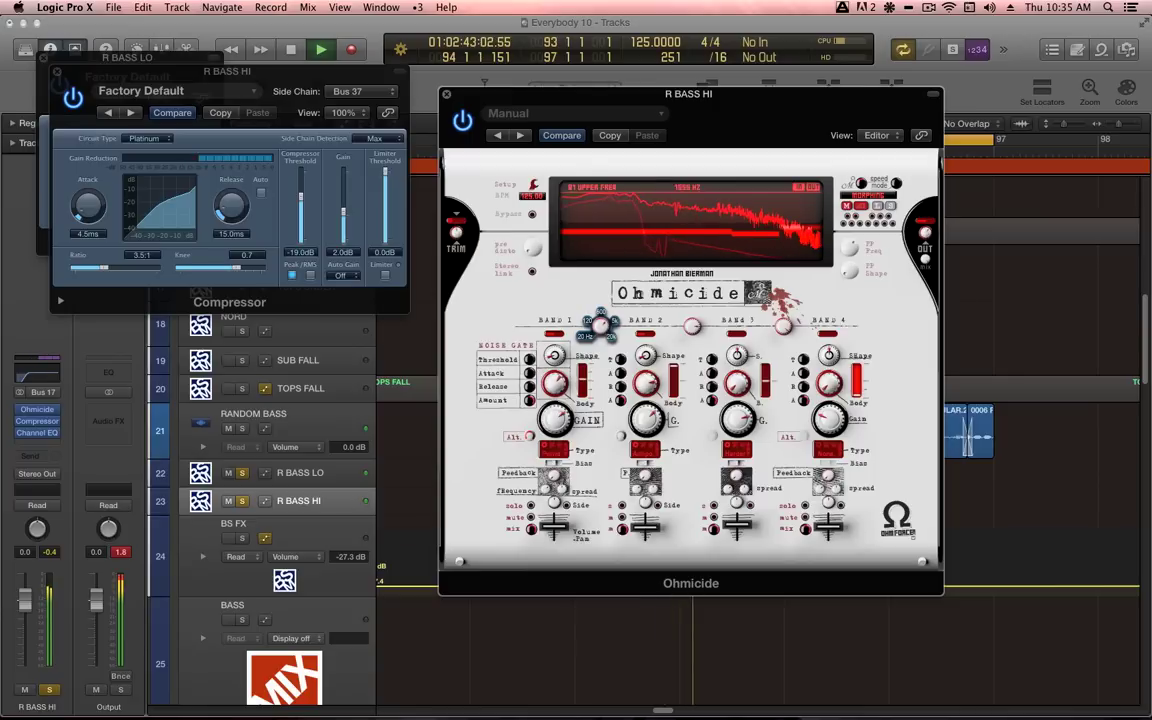
key(space)
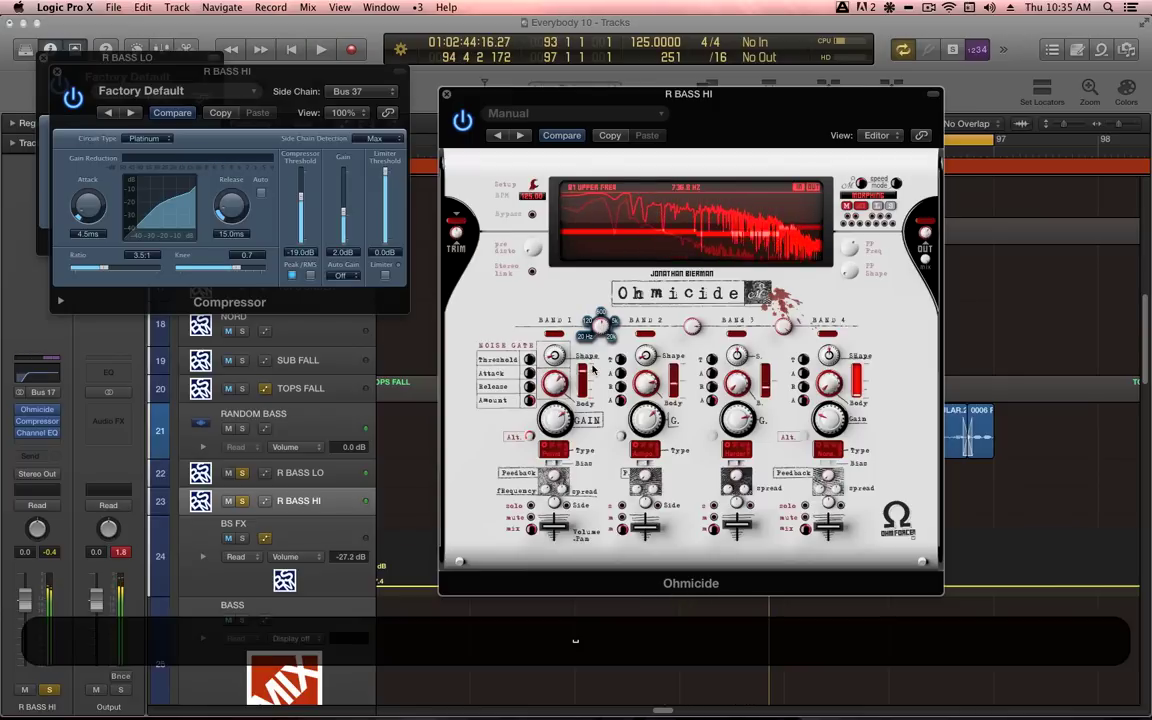
Hide the plug-in windows, enlarge the track rows, and show automation with it enabled on R BASS HI.
key(v)
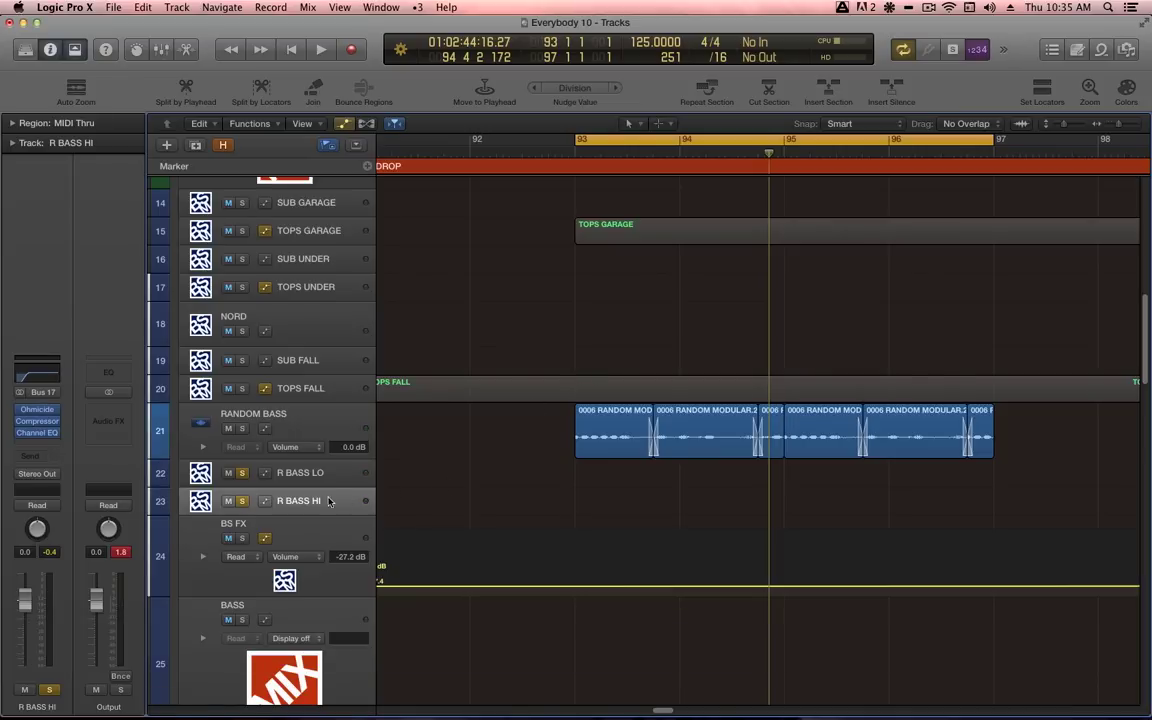
key(alt+a)
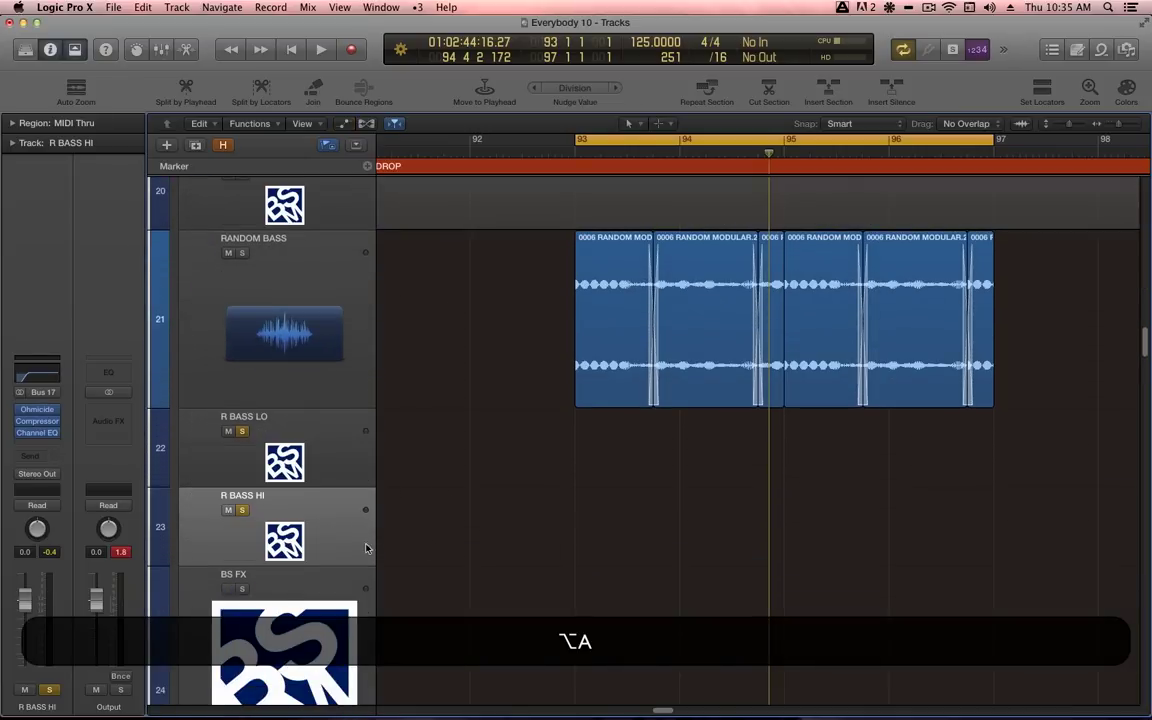
key(a)
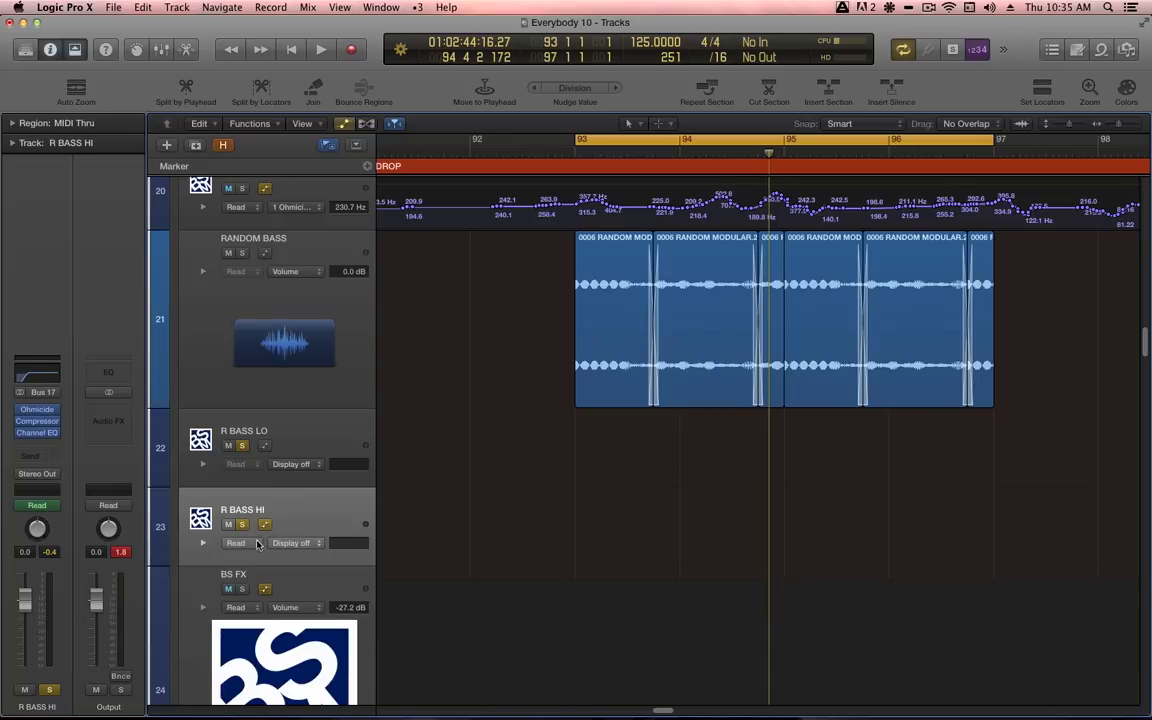
Set R BASS HI's automation mode to Latch and record a brief move of Ohmicide's band 1 upper frequency during playback.
click(256, 543)
click(258, 564)
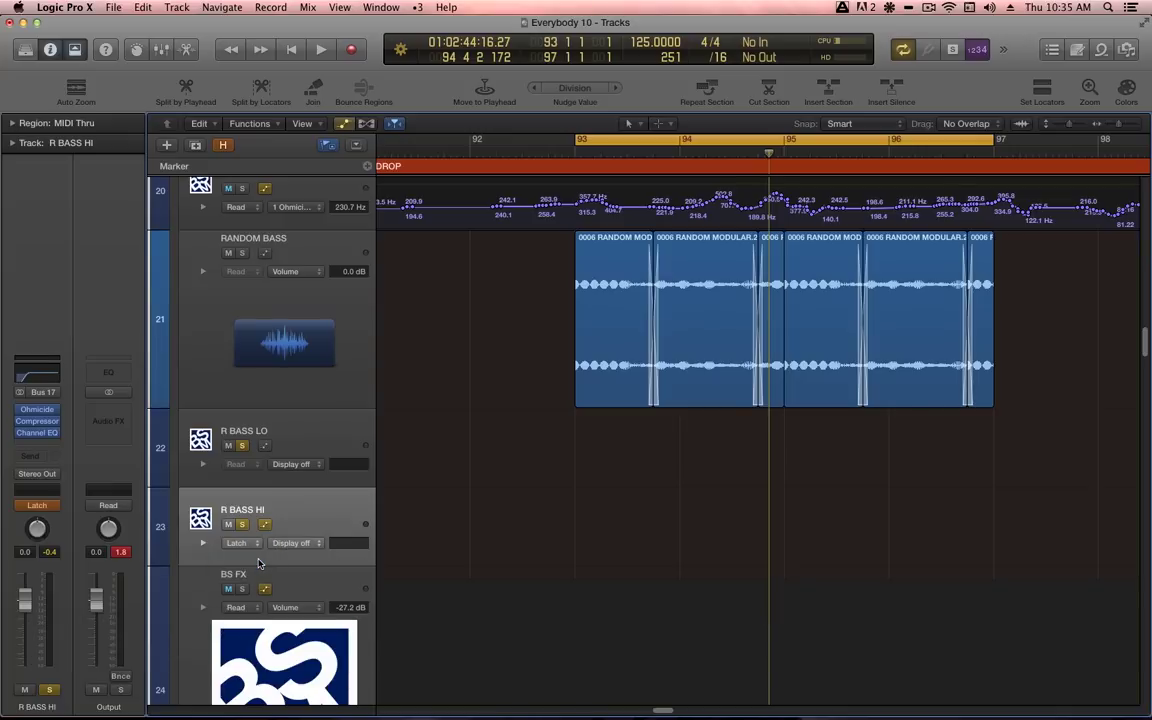
key(v)
key(space)
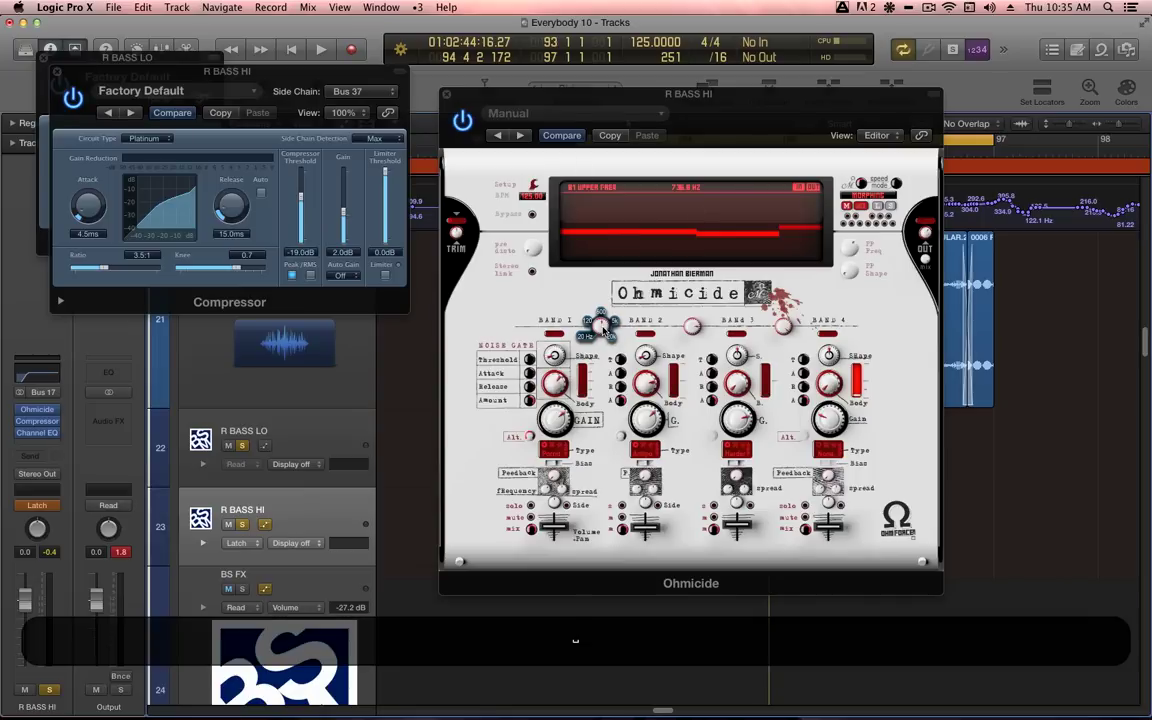
key(space)
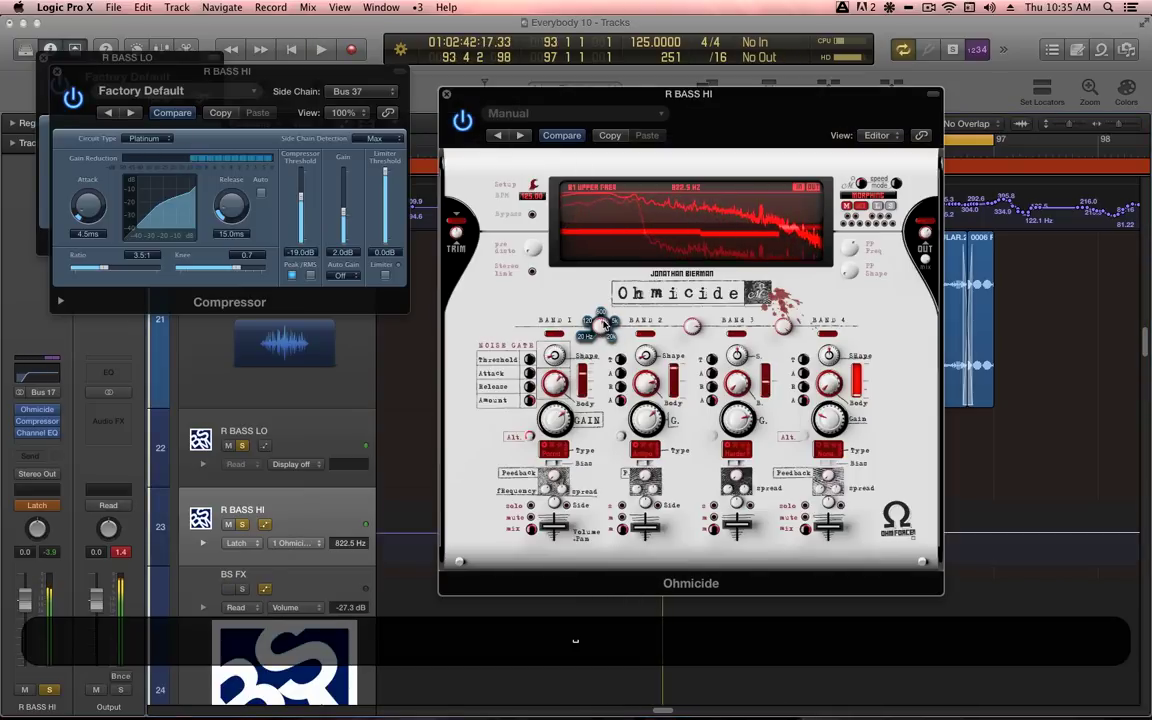
key(v)
Move the first frequency automation point on R BASS HI just ahead of bar 93 and delete the point following it.
drag(644, 532, 562, 532)
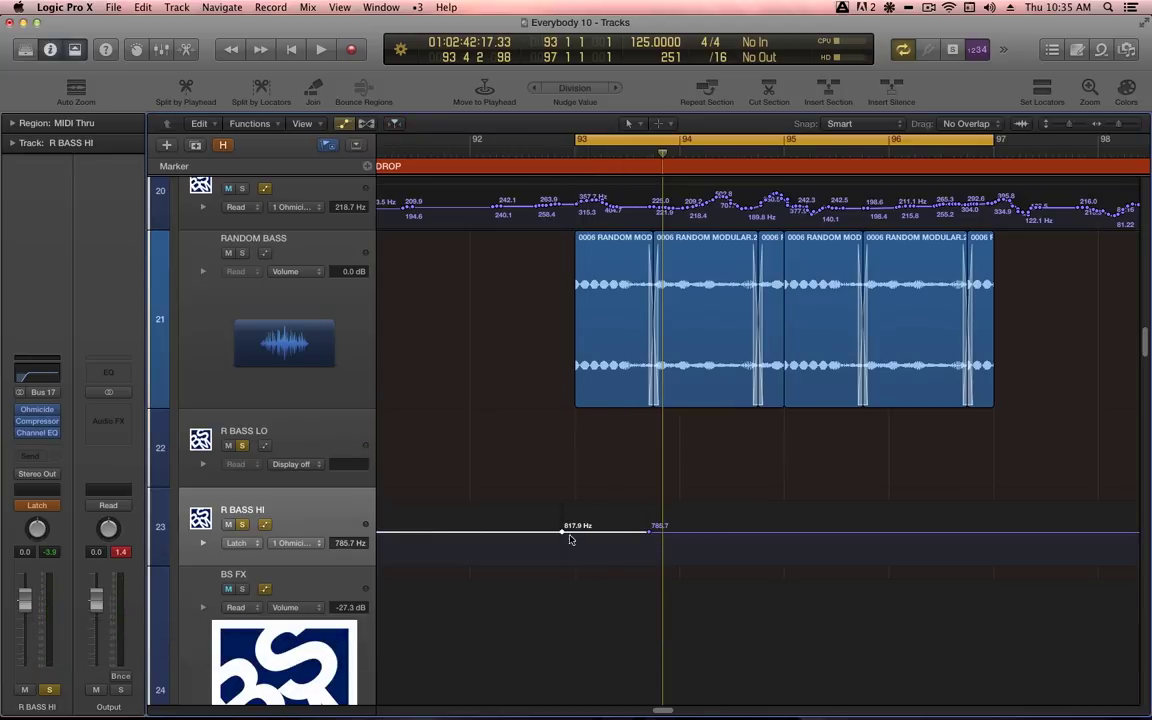
click(648, 532)
key(Return)
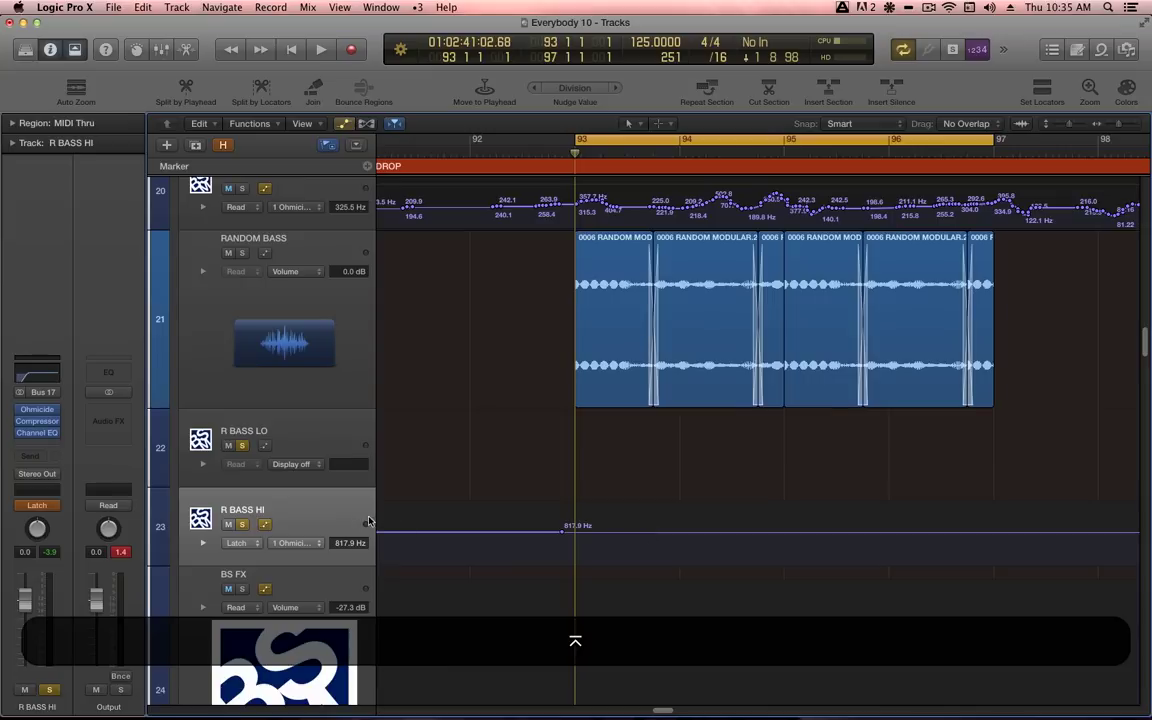
In the automation preferences, assign a hardware control to Automation Quick Access by learning its message, and close the preferences.
right_click(591, 527)
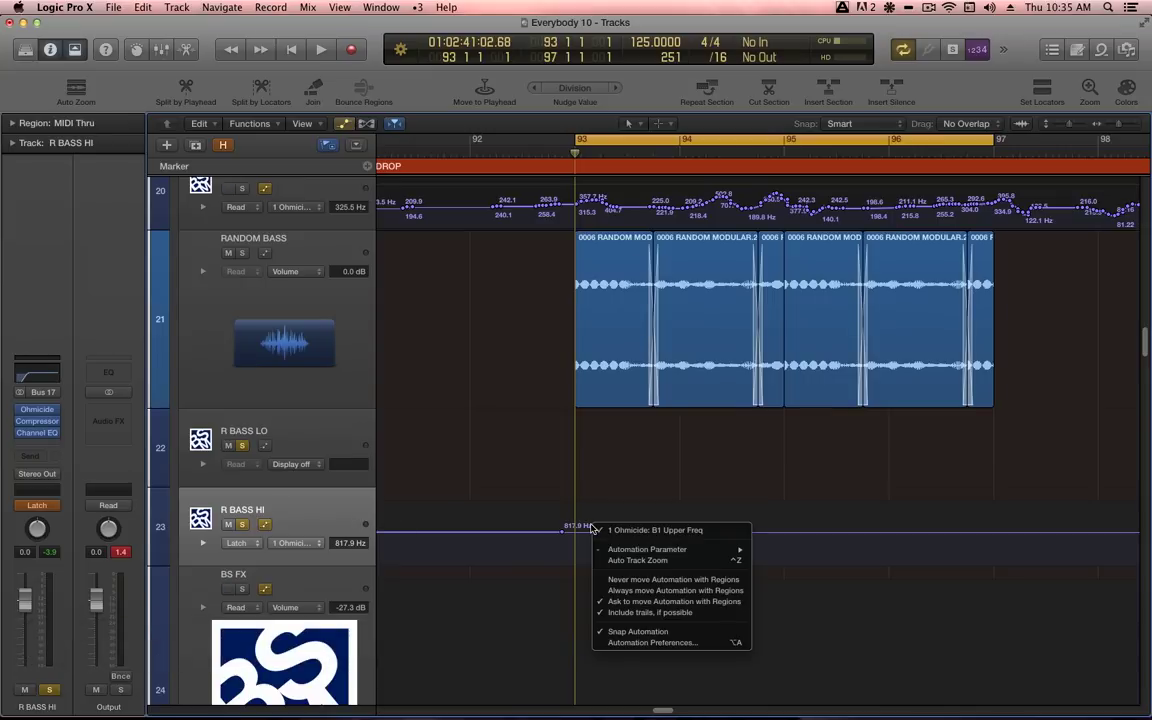
click(650, 643)
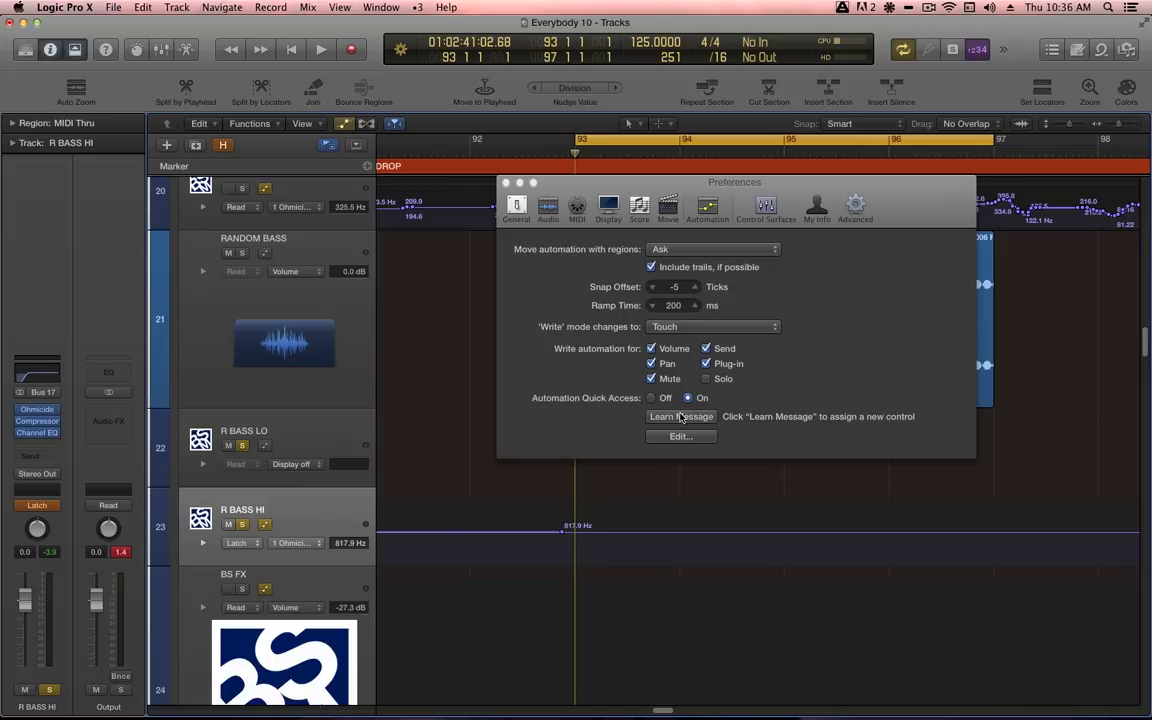
click(681, 417)
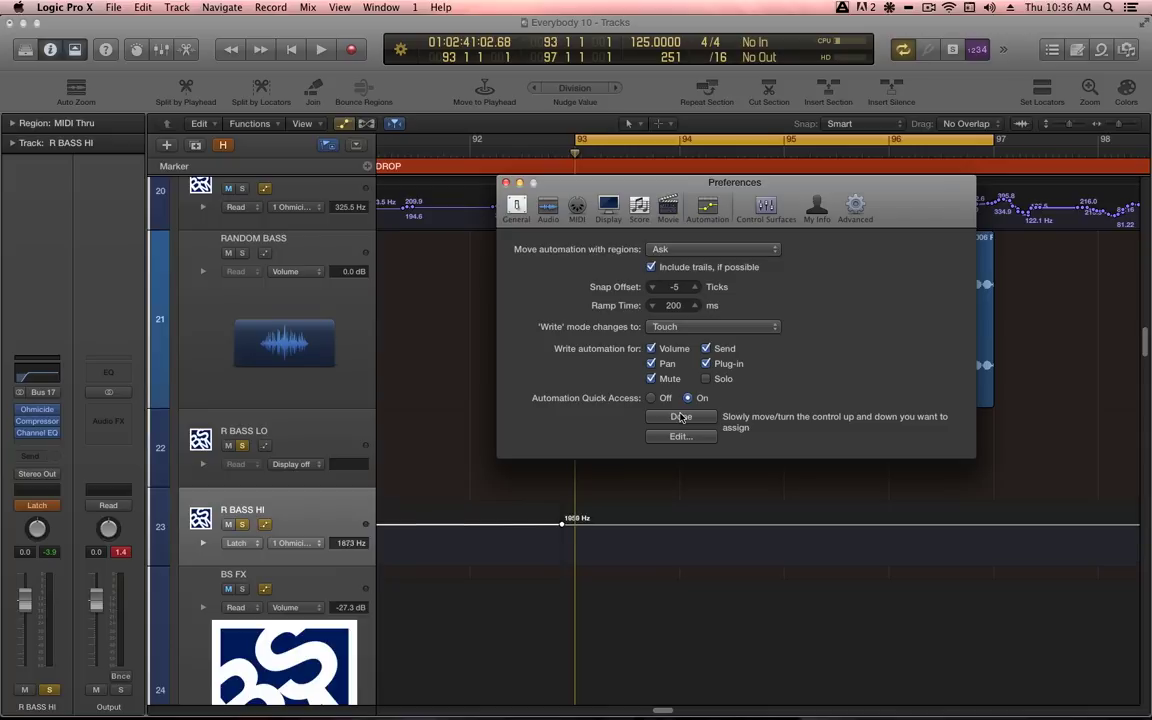
click(681, 417)
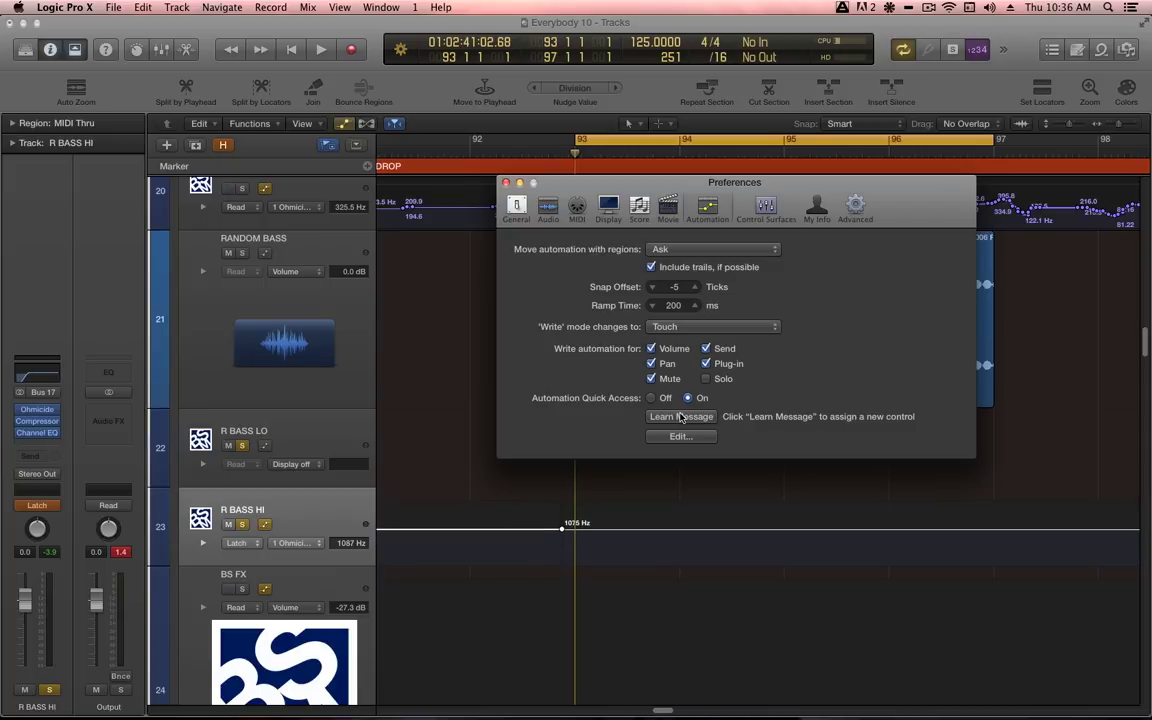
click(505, 183)
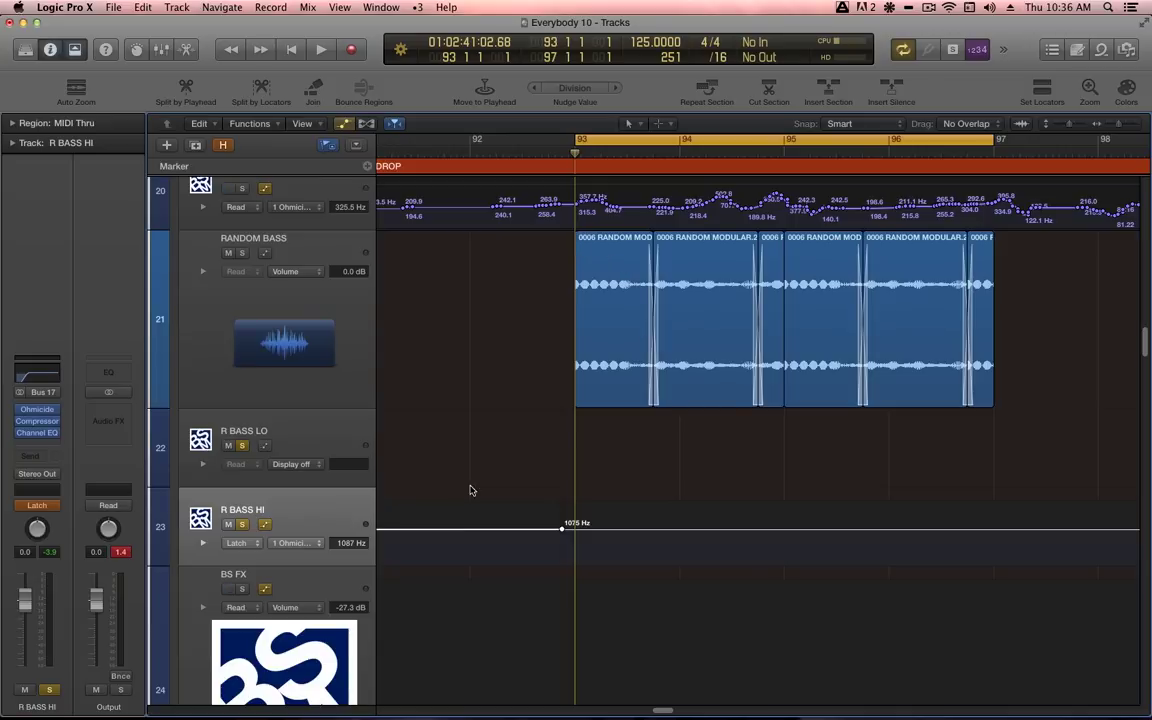
Record Ohmicide band 1 upper frequency sweeps on R BASS HI from bar 93 to 97, and set its automation mode to Read.
key(0)
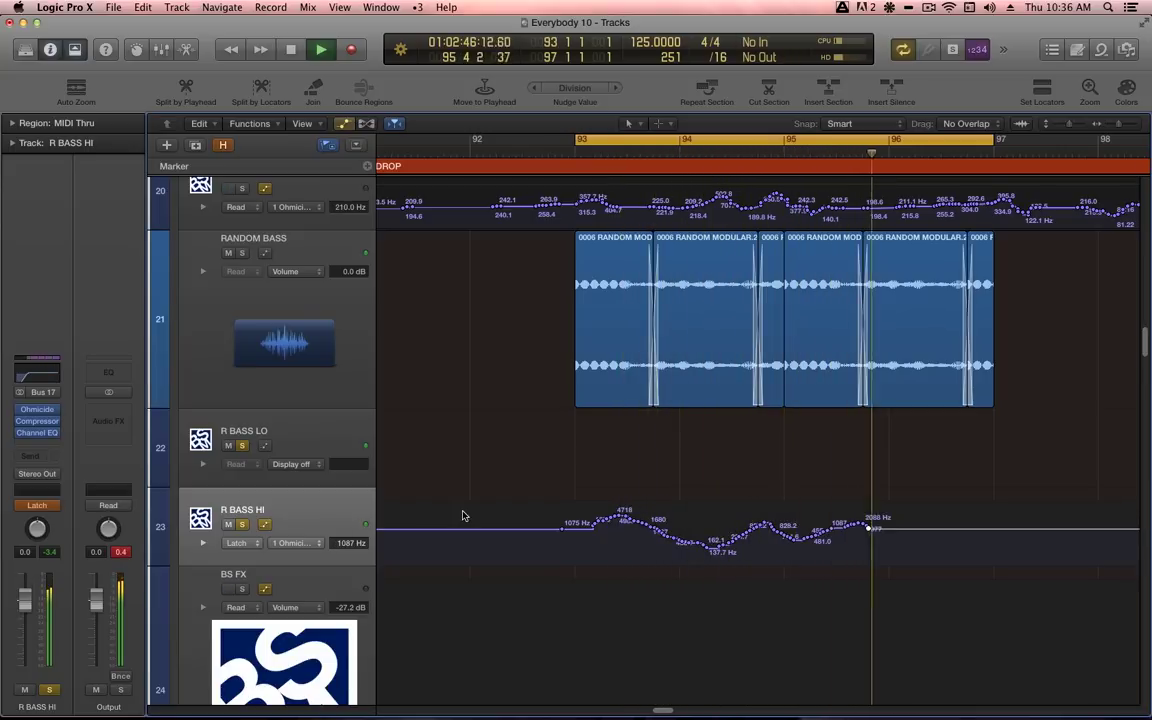
key(c)
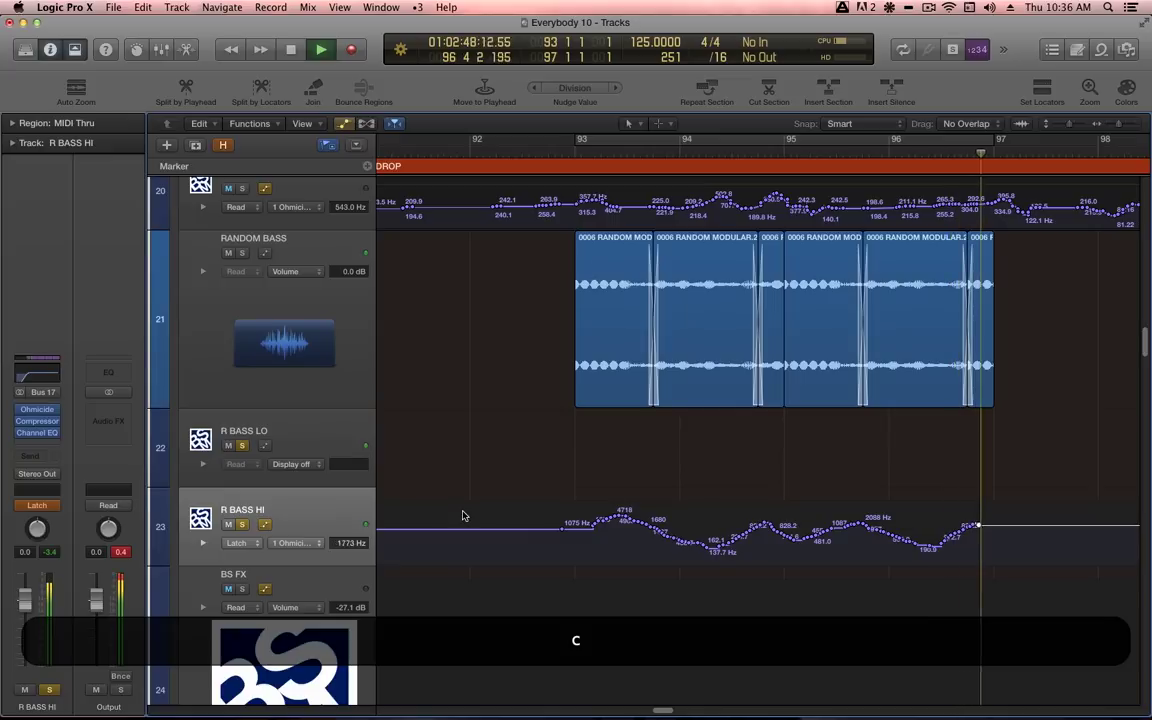
key(space)
key(0)
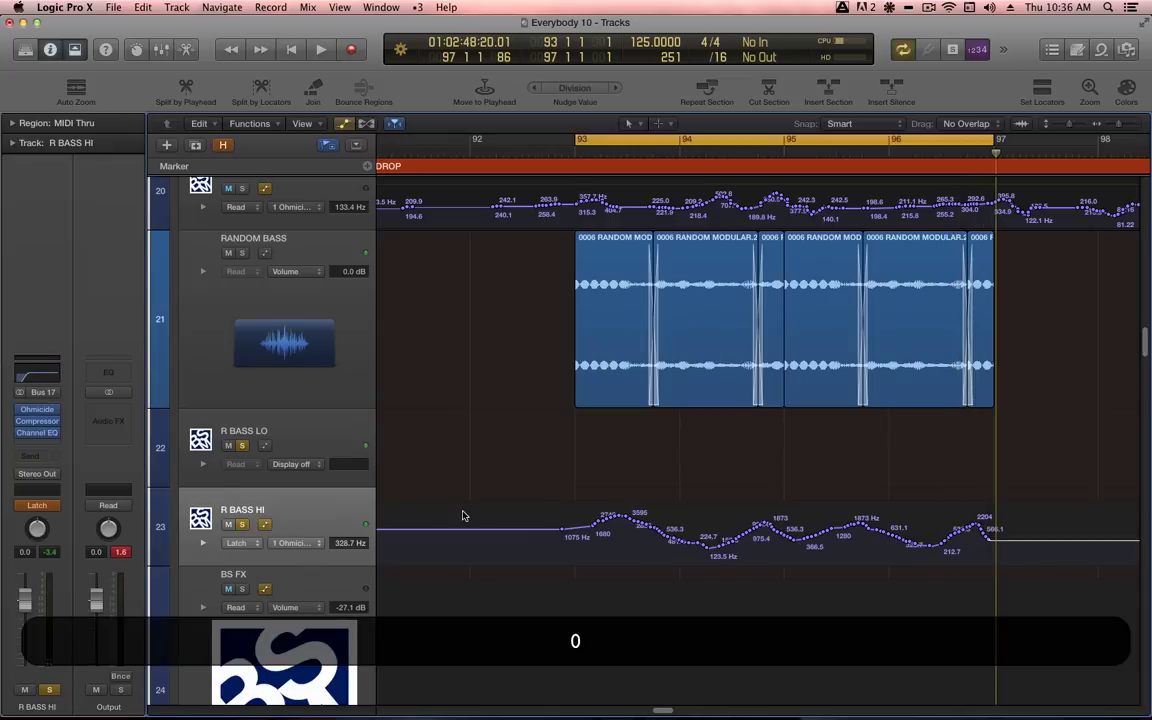
click(37, 505)
click(40, 507)
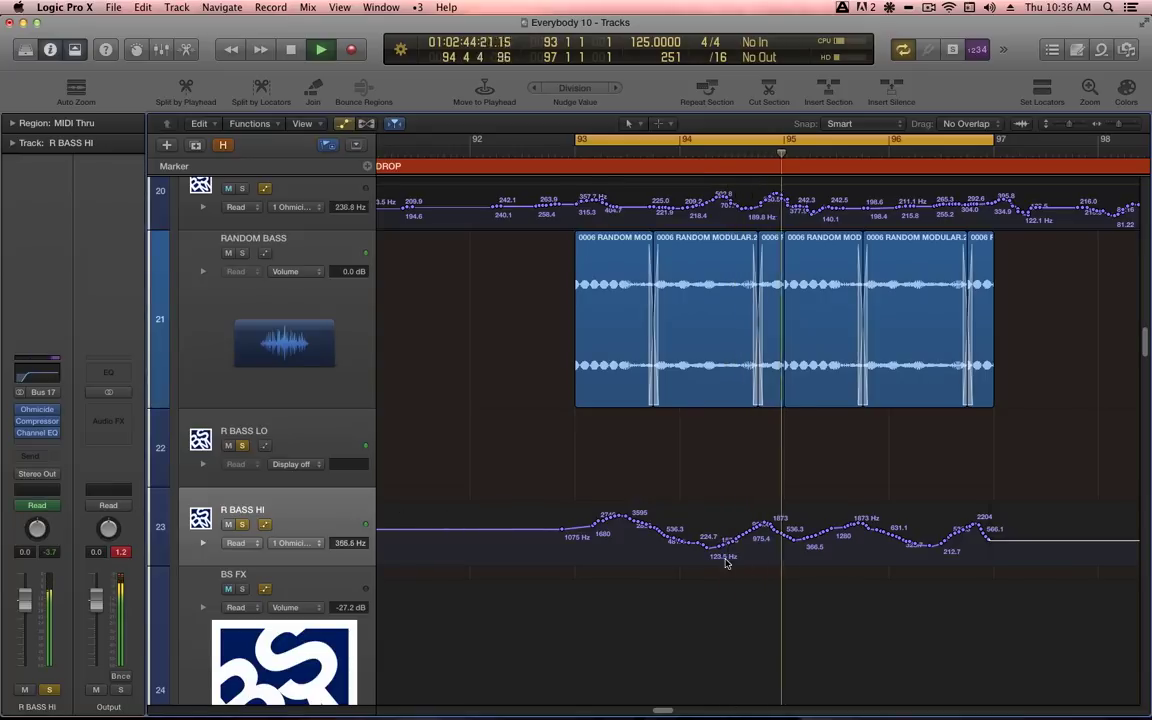
Stop playback, free a slot between the Compressor and Channel EQ on R BASS HI, and insert a stereo Space Designer there.
scroll(825, 549, down, 2)
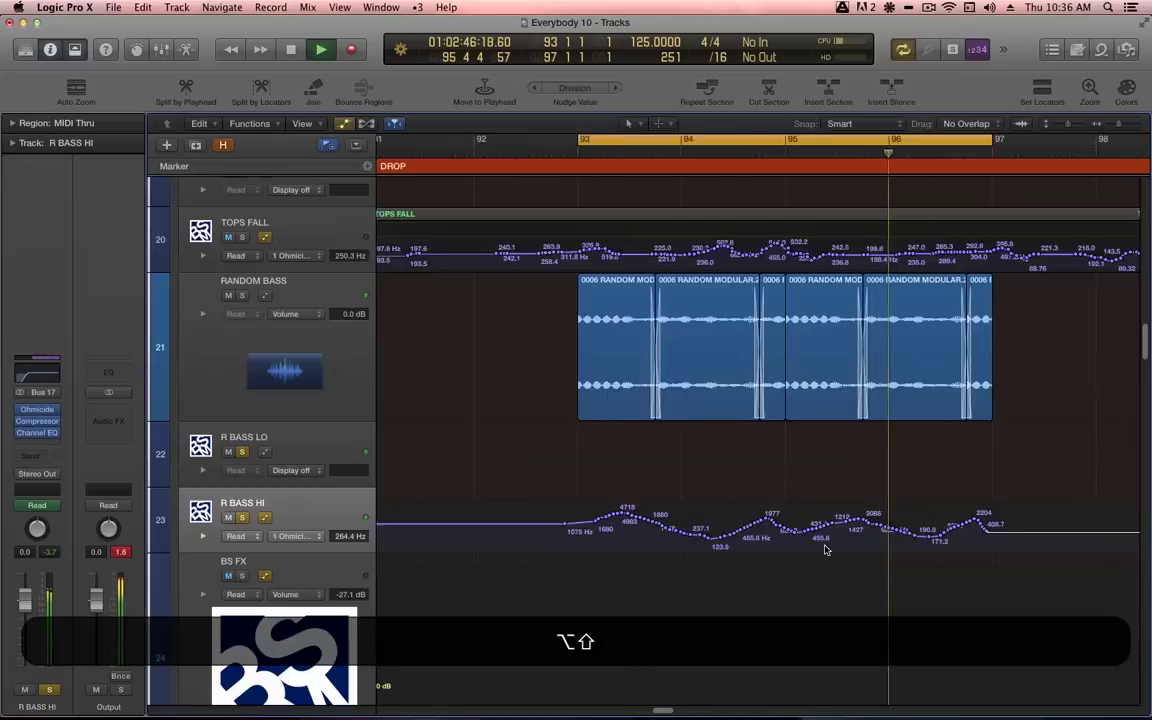
scroll(825, 549, down, 3)
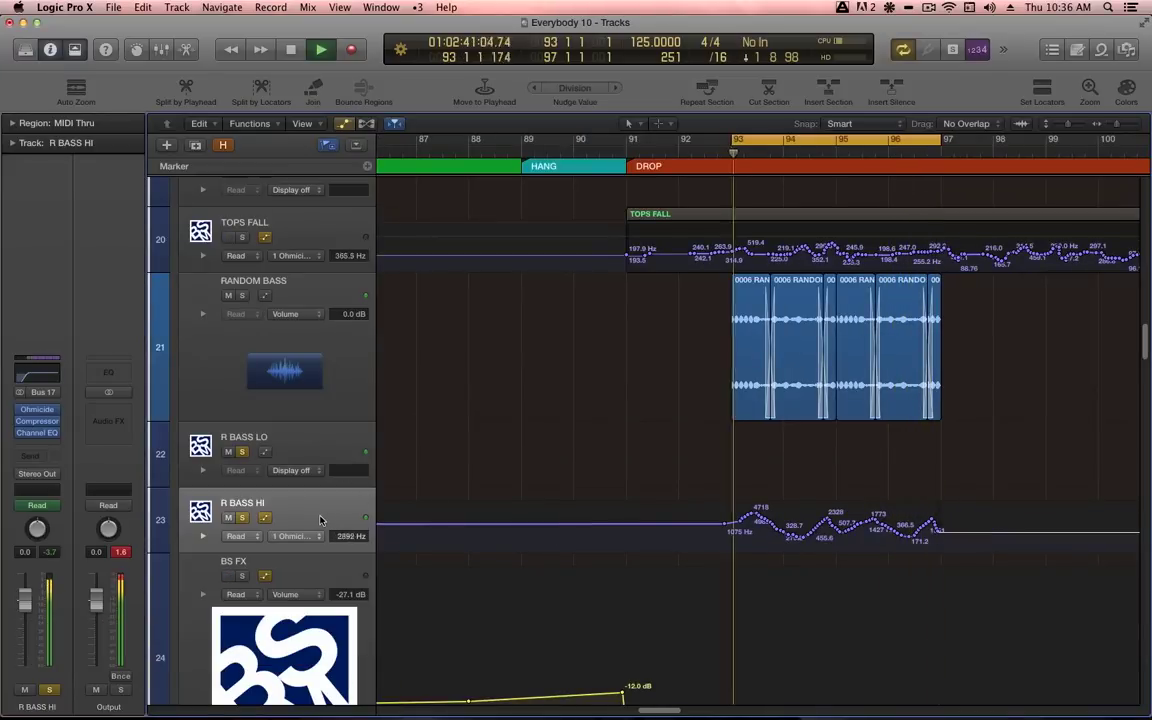
mouse_move(43, 437)
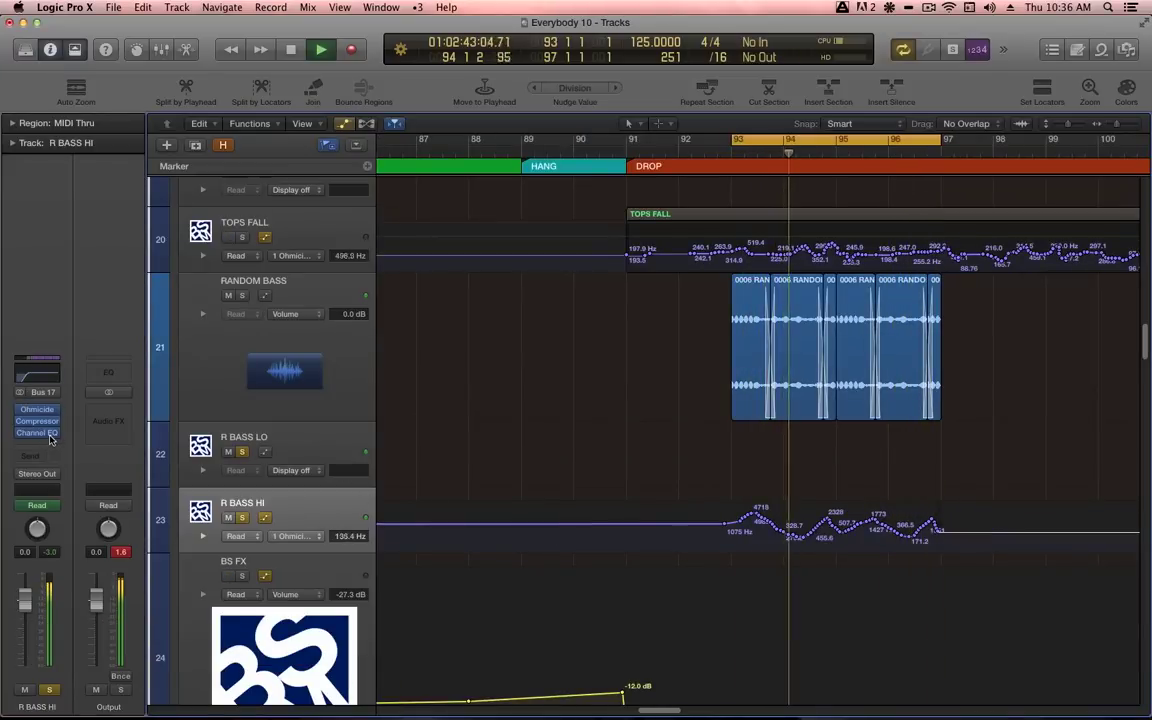
key(space)
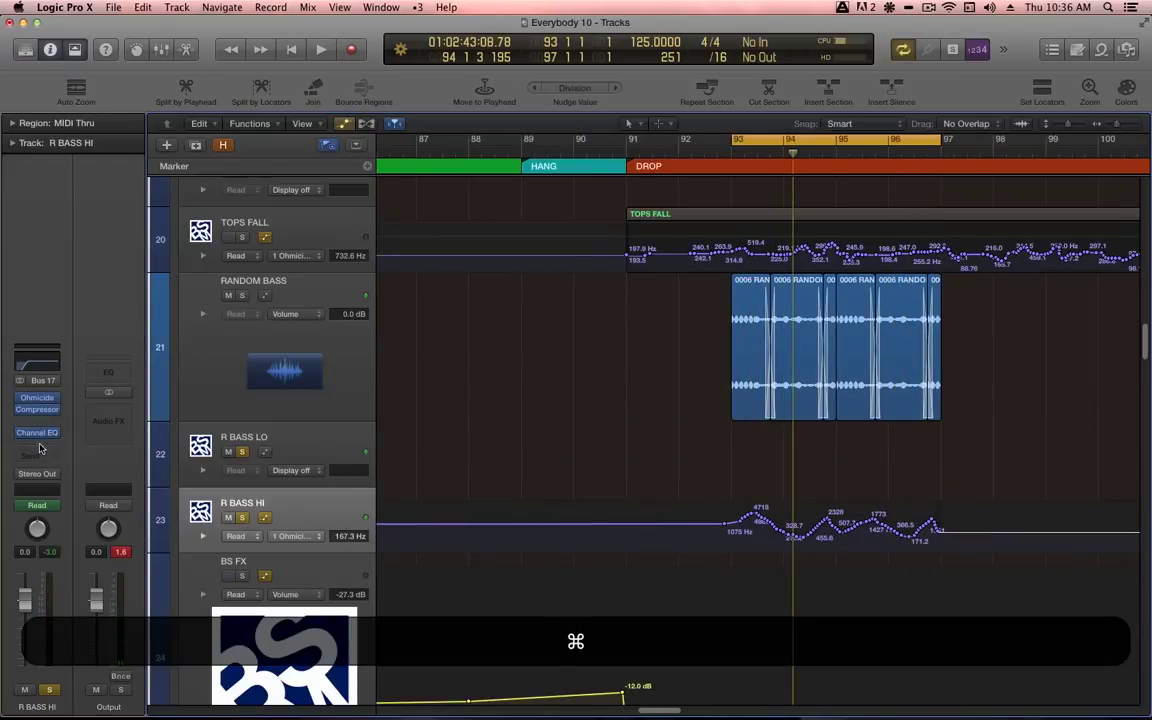
click(46, 428)
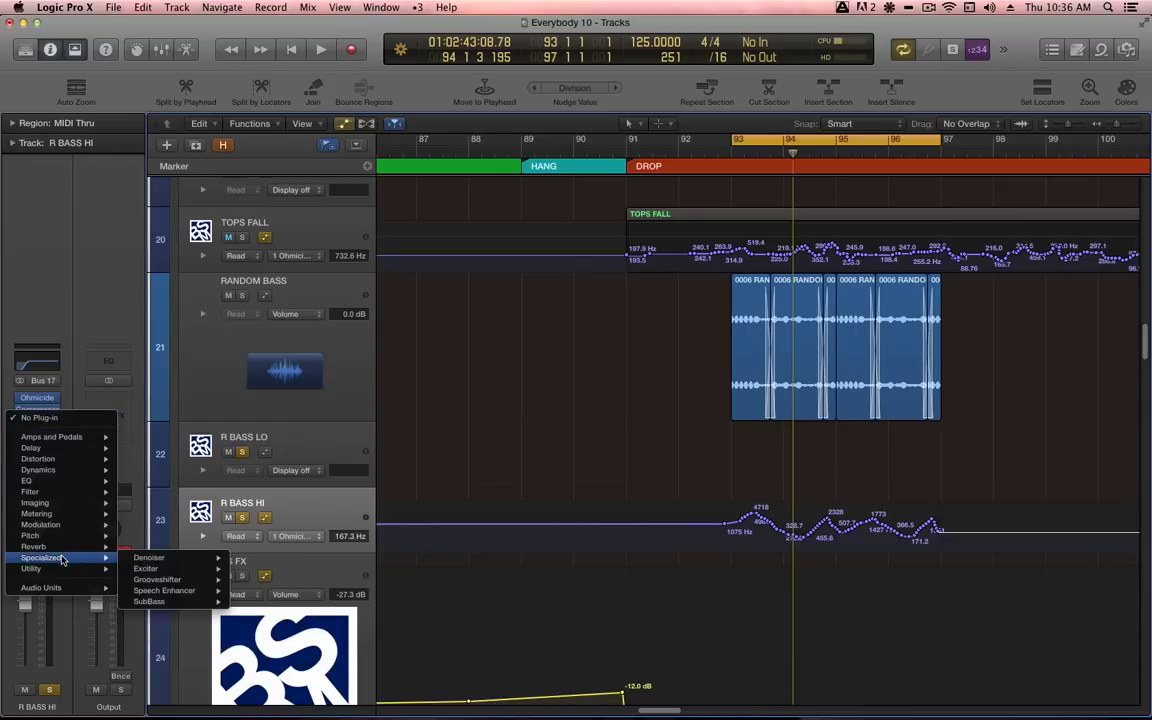
mouse_move(50, 547)
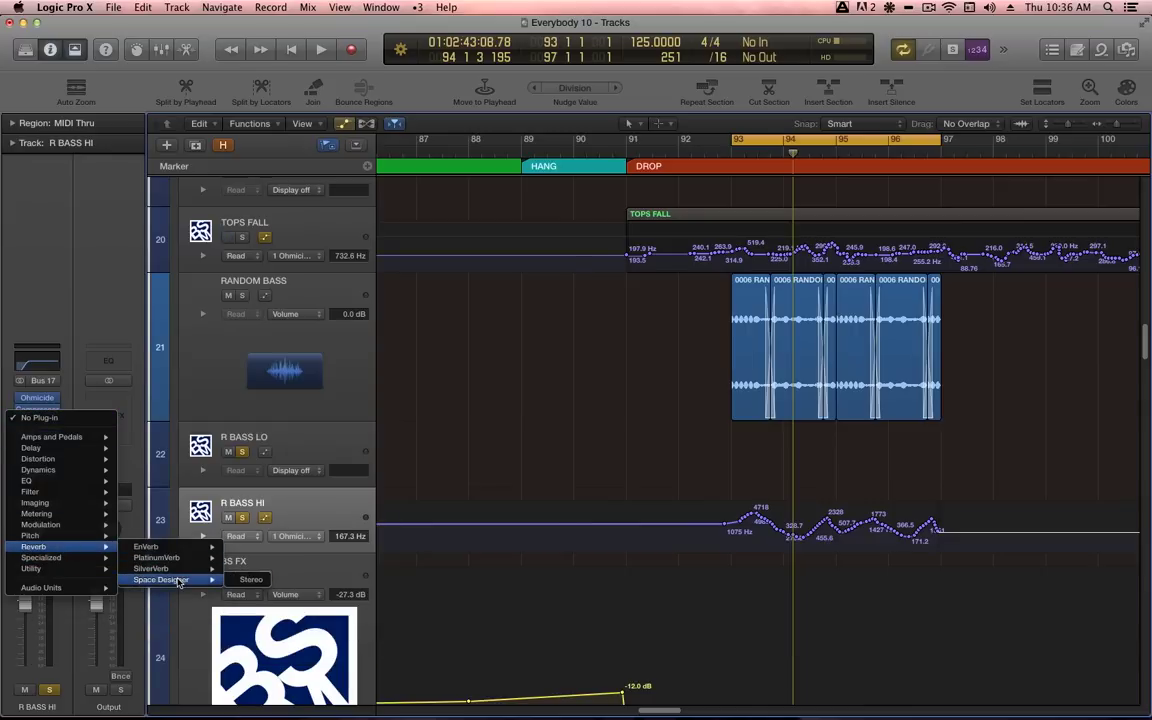
click(245, 580)
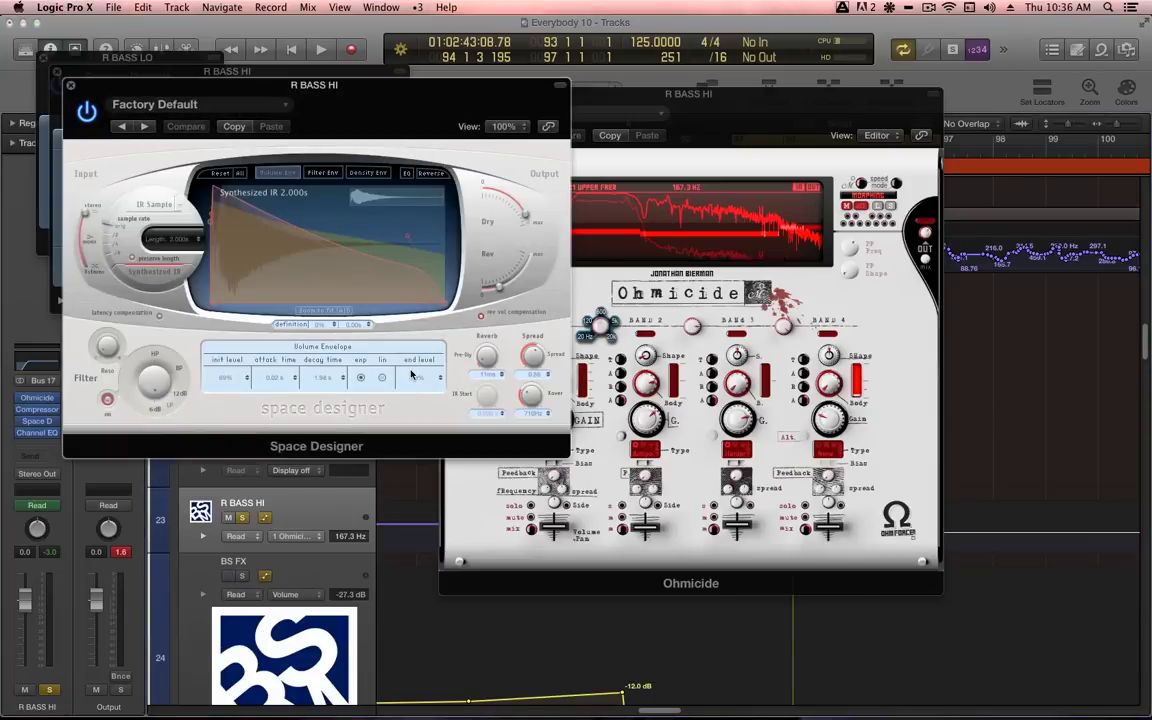
Load the 0.8s Boom Room preset from Small Spaces, Rooms in Space Designer and hide the plug-in windows.
click(205, 105)
mouse_move(208, 388)
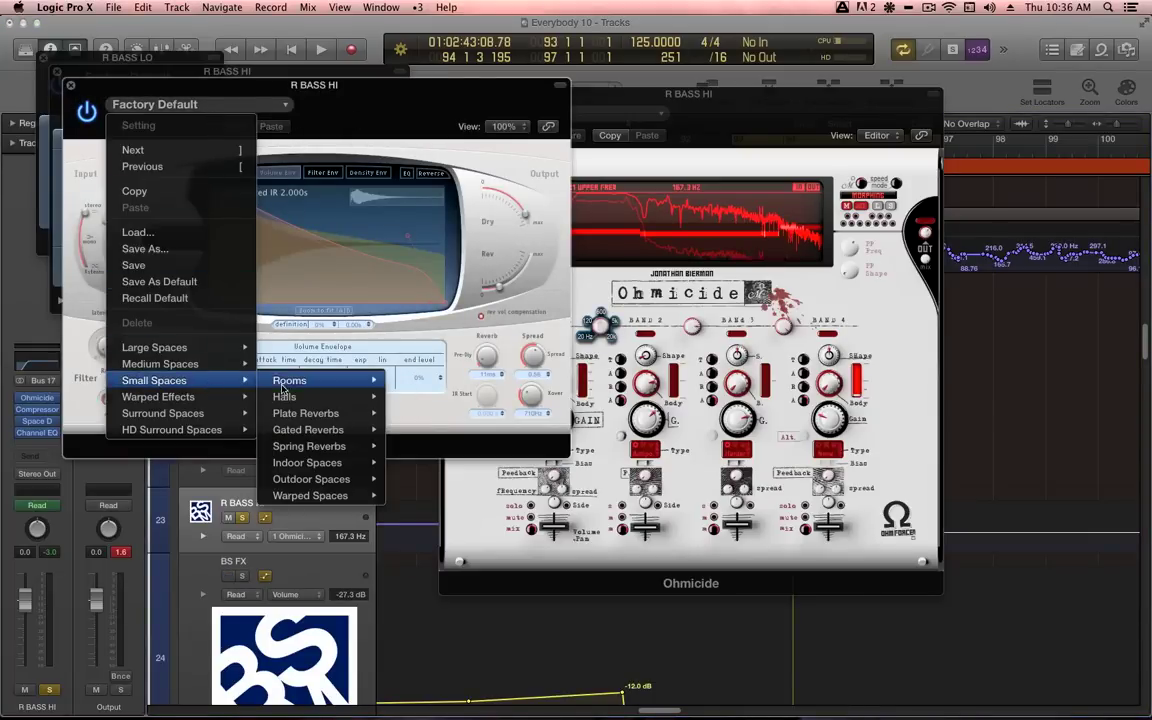
mouse_move(299, 386)
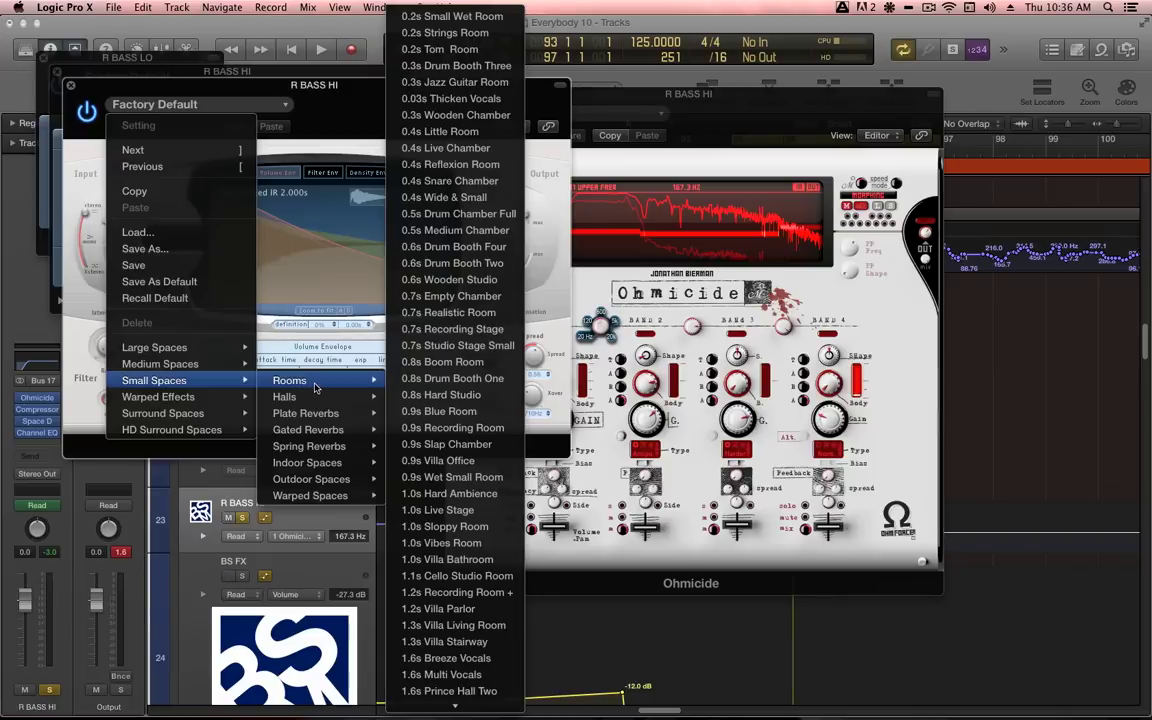
click(440, 361)
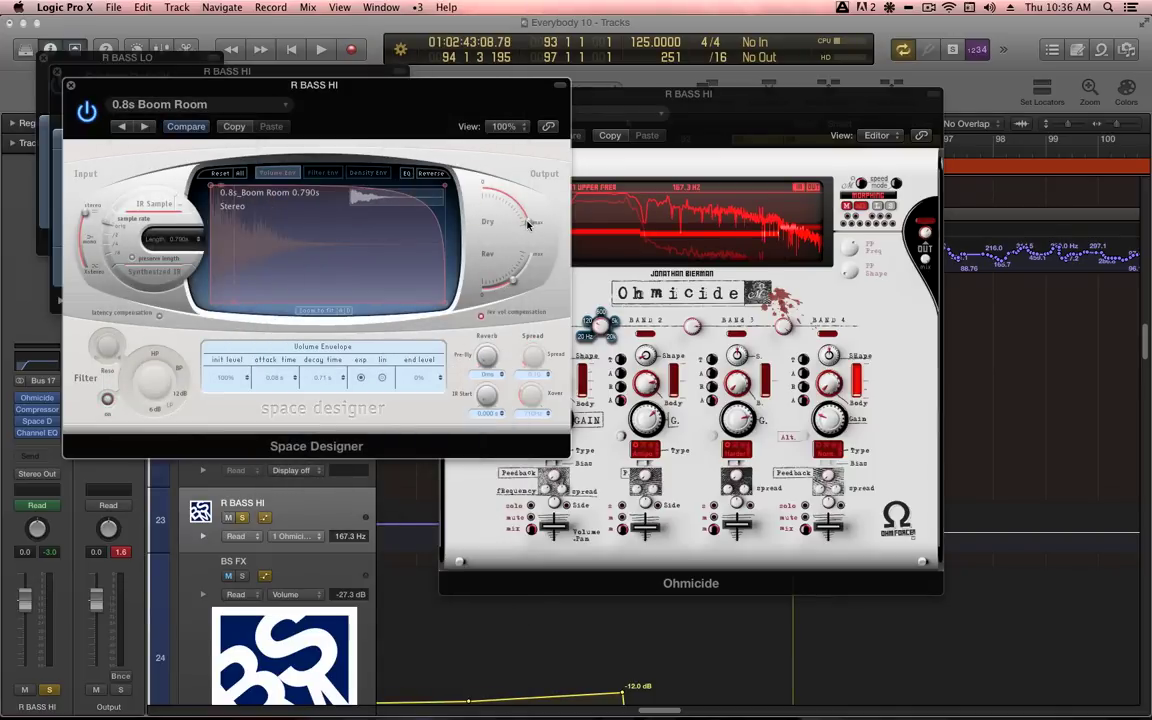
key(v)
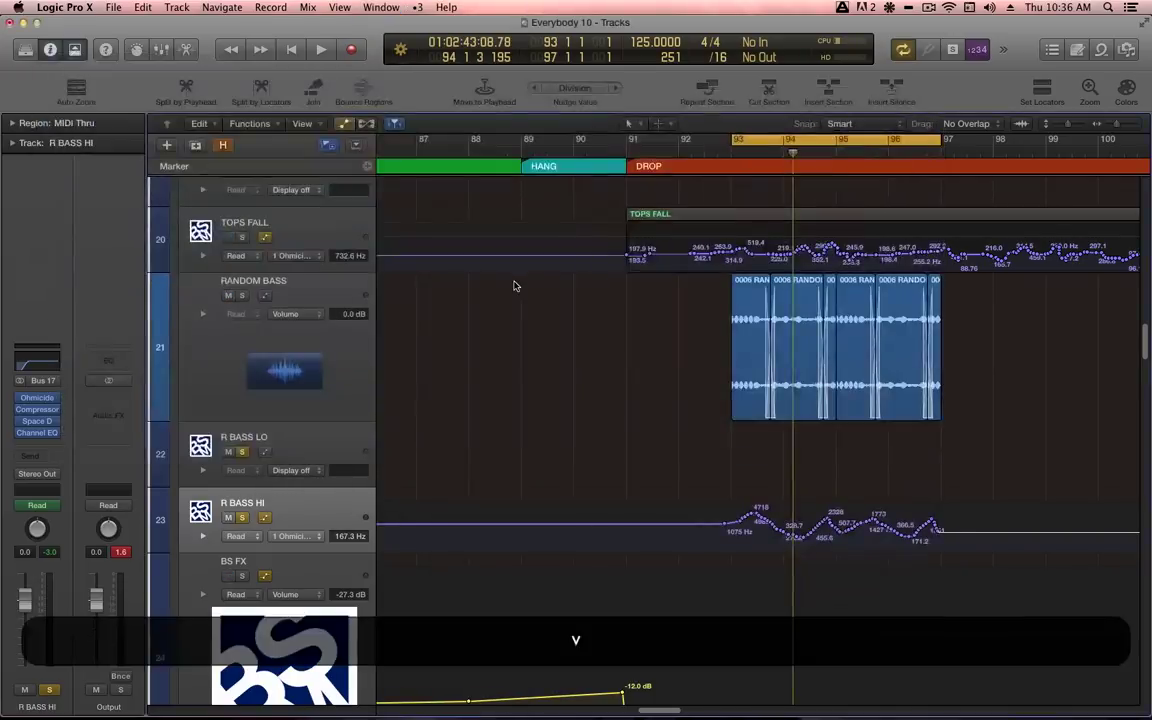
While the loop plays, shorten Space Designer's length to 0.213 s and decay time to 0.10 s, and slightly lower its reverb output.
key(space)
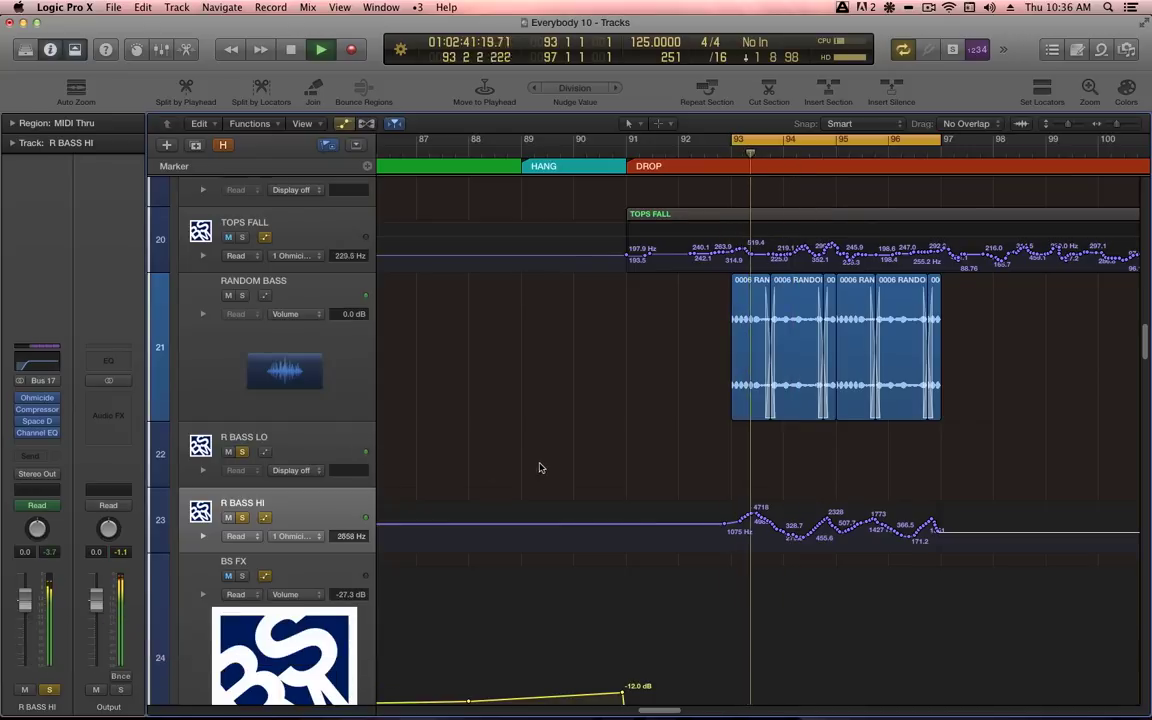
scroll(651, 429, down, 3)
key(v)
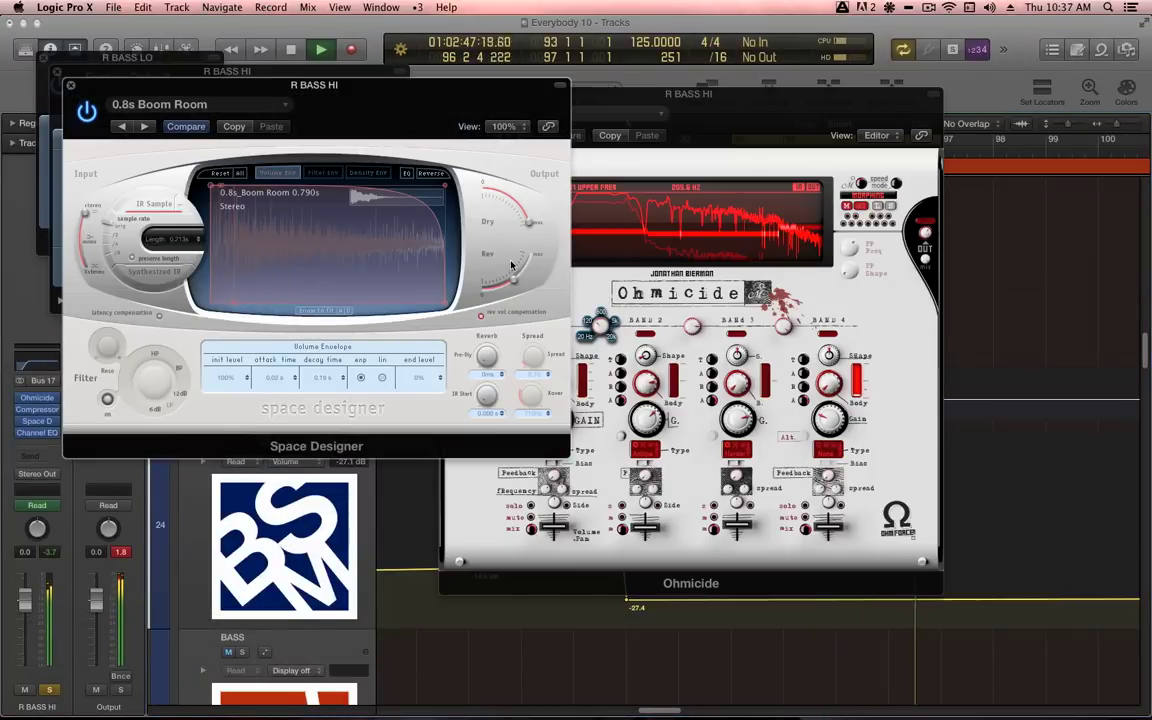
drag(446, 188, 340, 304)
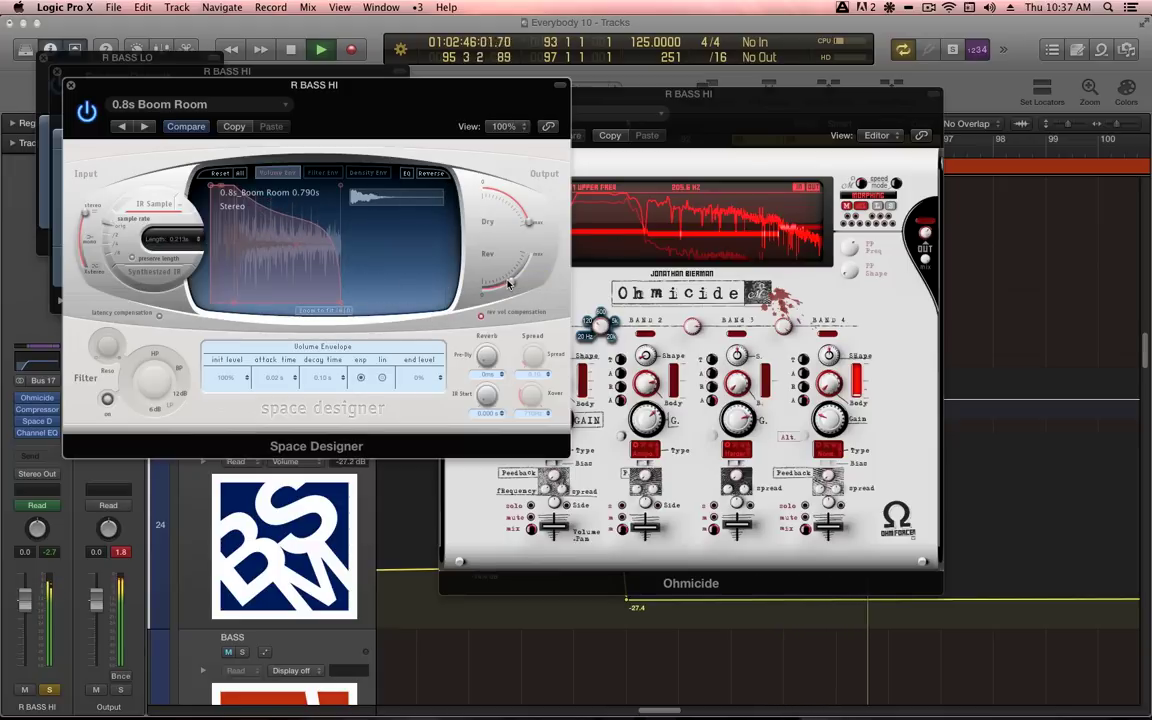
drag(508, 283, 505, 287)
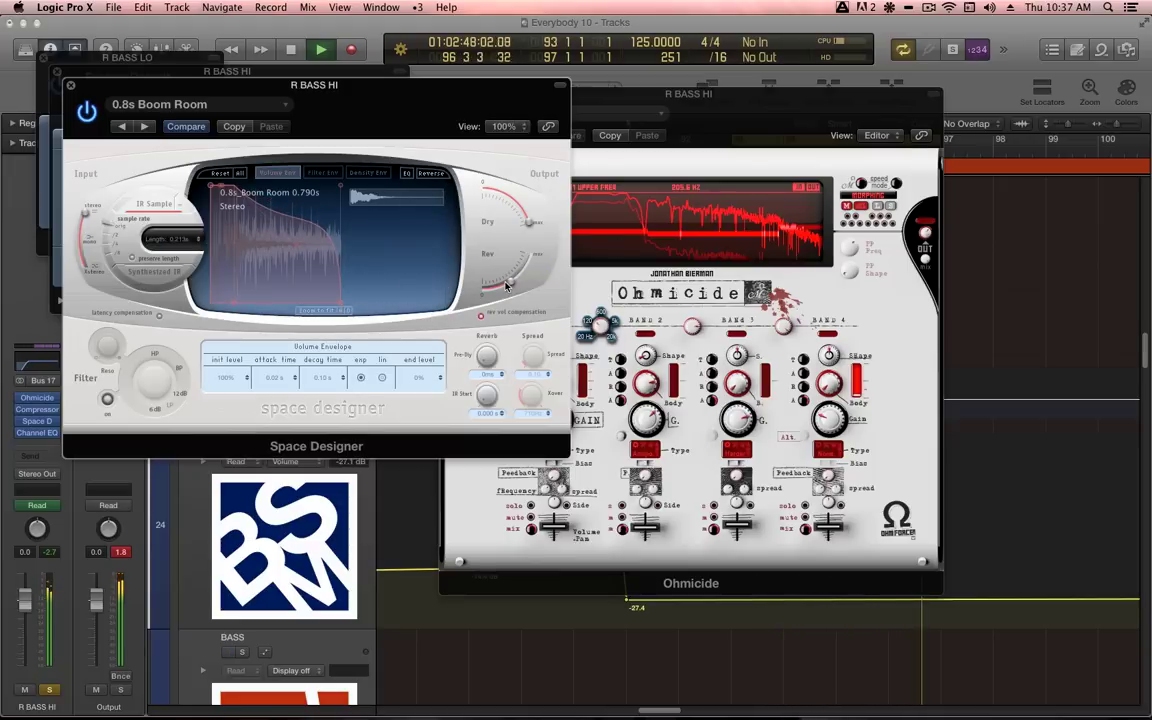
key(v)
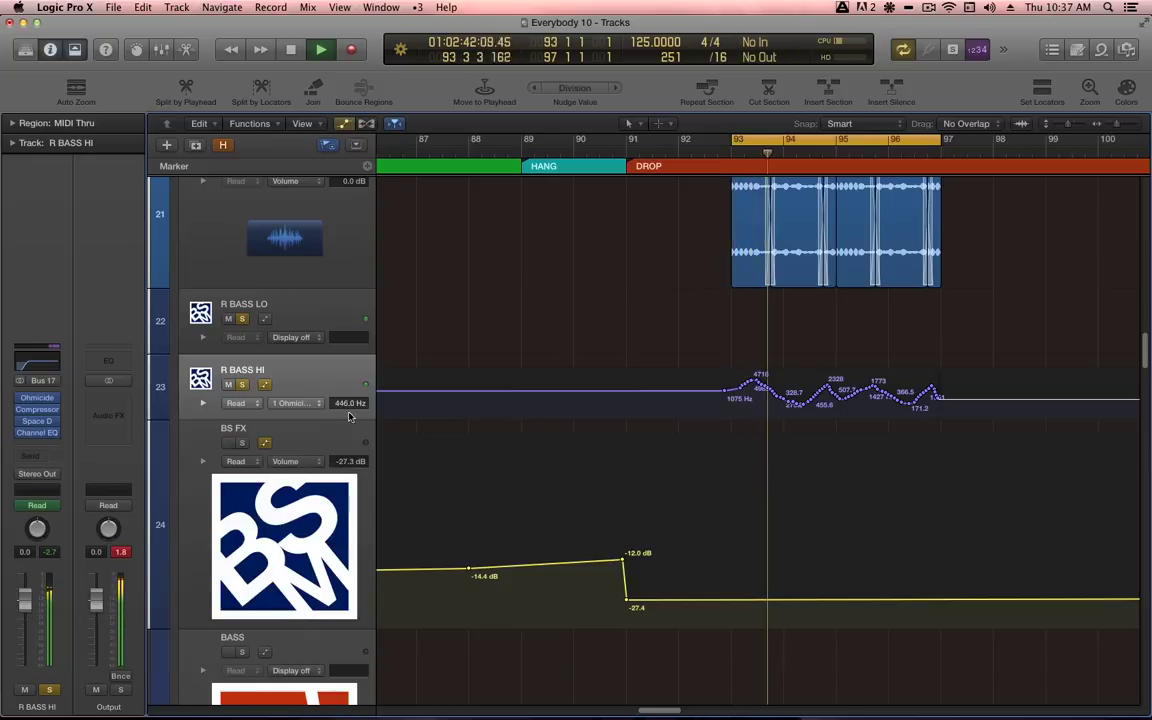
Listen to the processed bass loop while viewing its region and frequency automation, and stop playback.
scroll(658, 418, right, 3)
scroll(658, 418, down, 3)
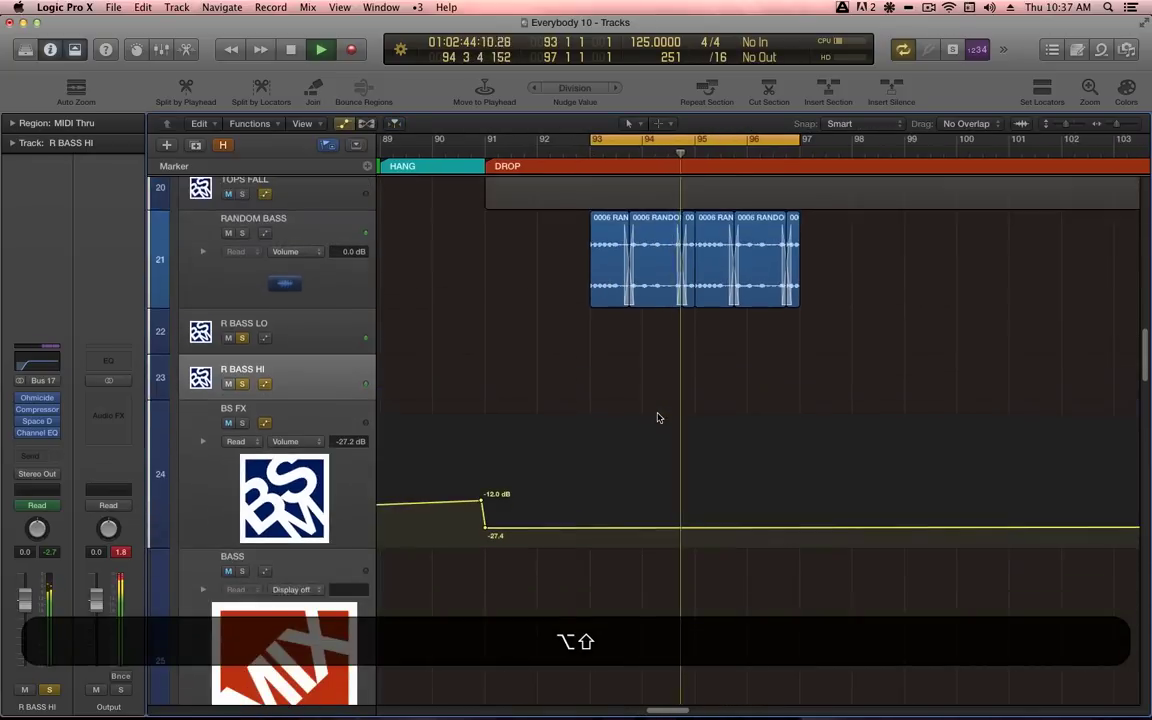
scroll(658, 418, up, 2)
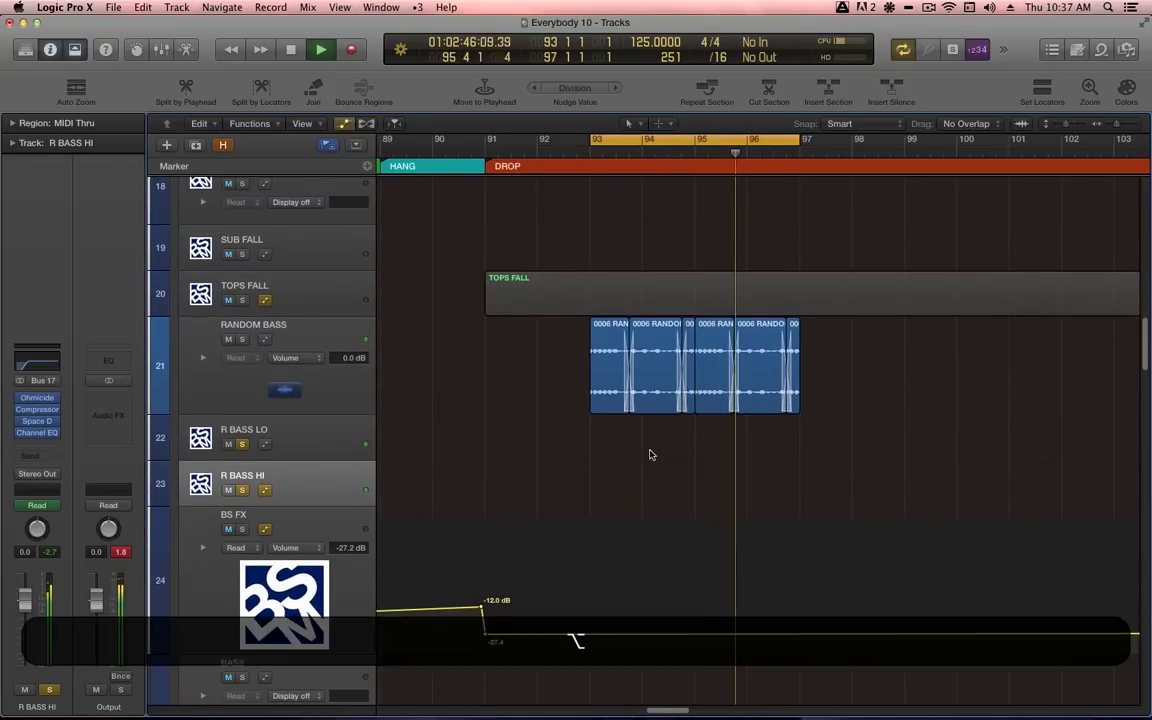
alt+scroll(649, 453, up, 3)
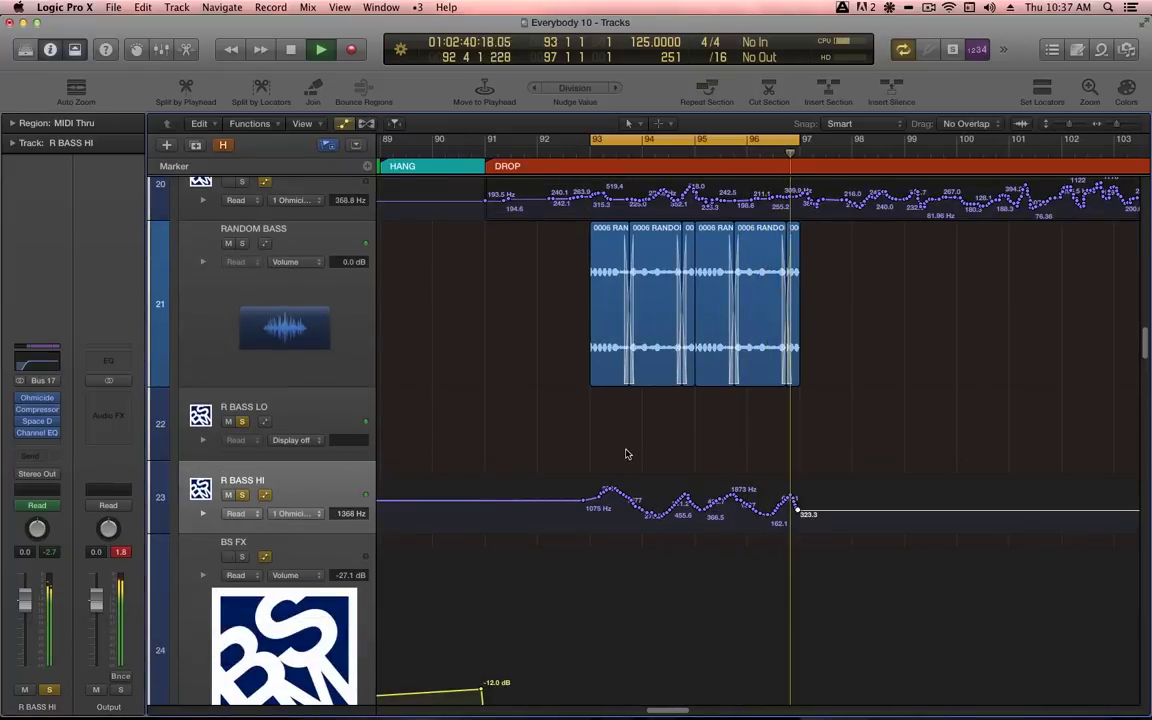
key(space)
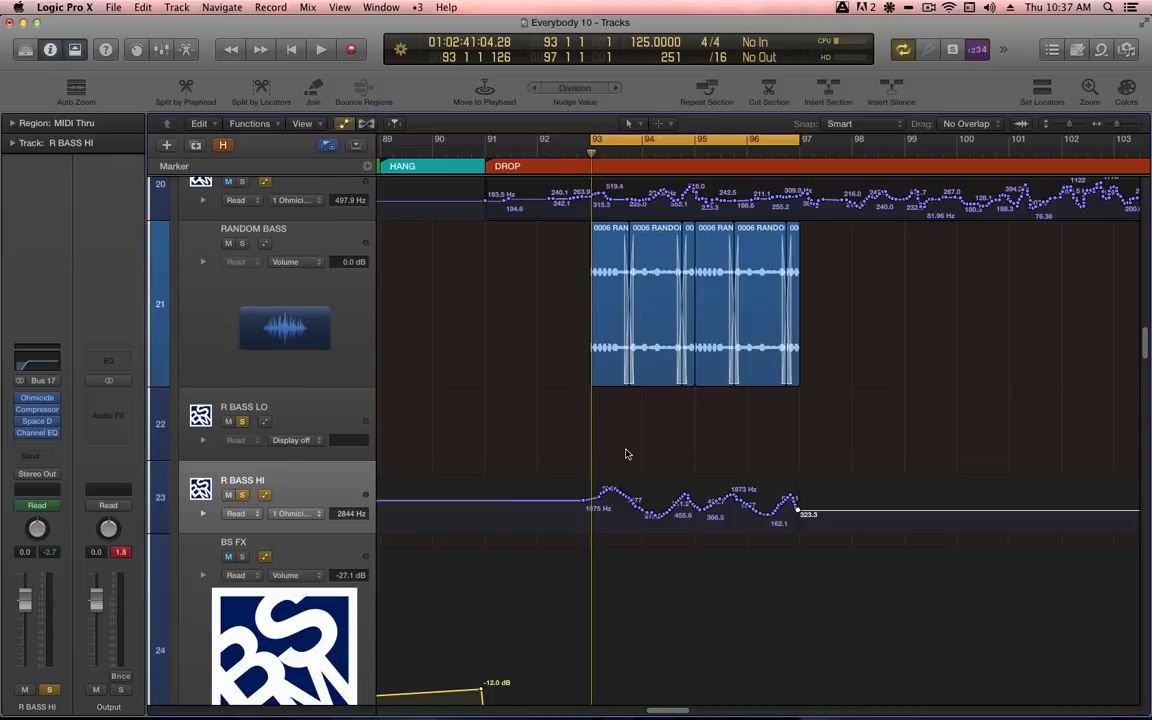
key(shift+super)
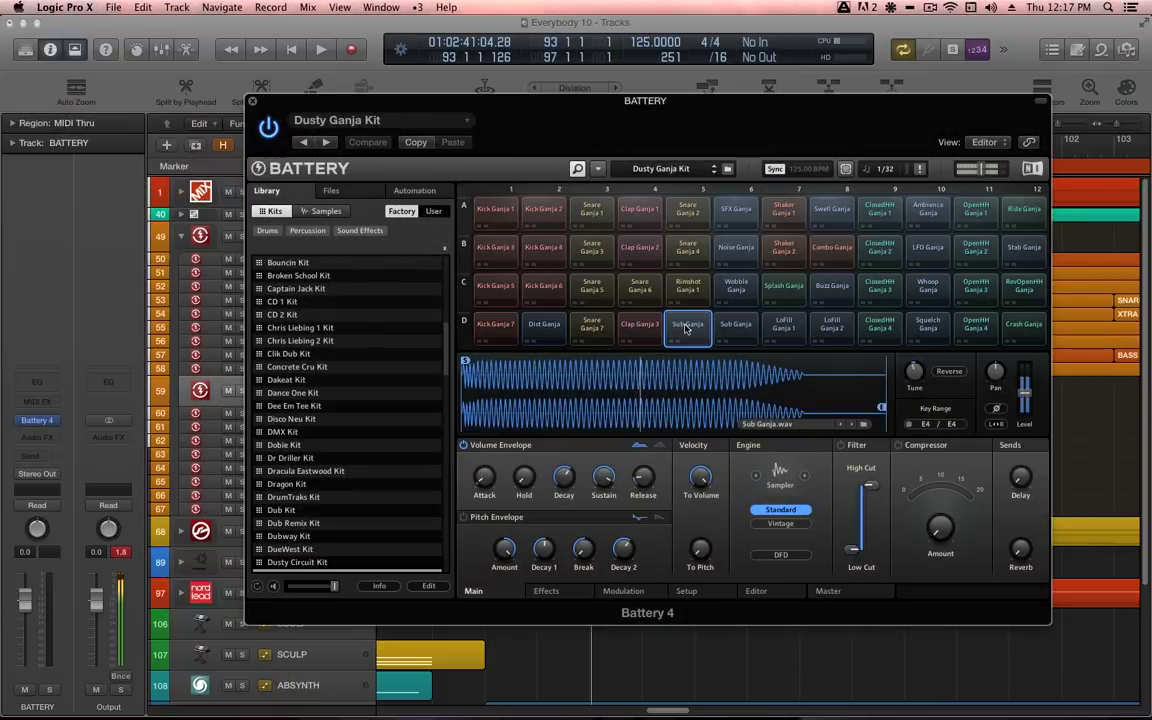
Audition the Sub Ganja, LoFill Ganja 2, Squelch Ganja and LFO Ganja cells of the Dusty Ganja Kit.
click(735, 326)
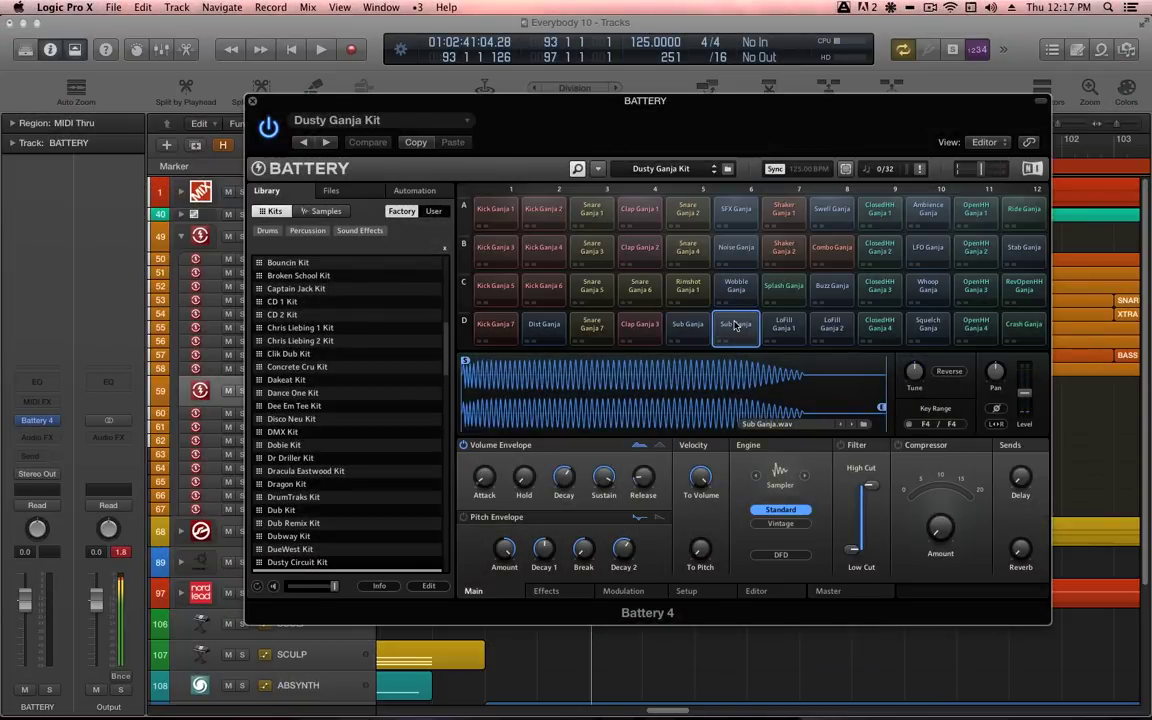
click(698, 330)
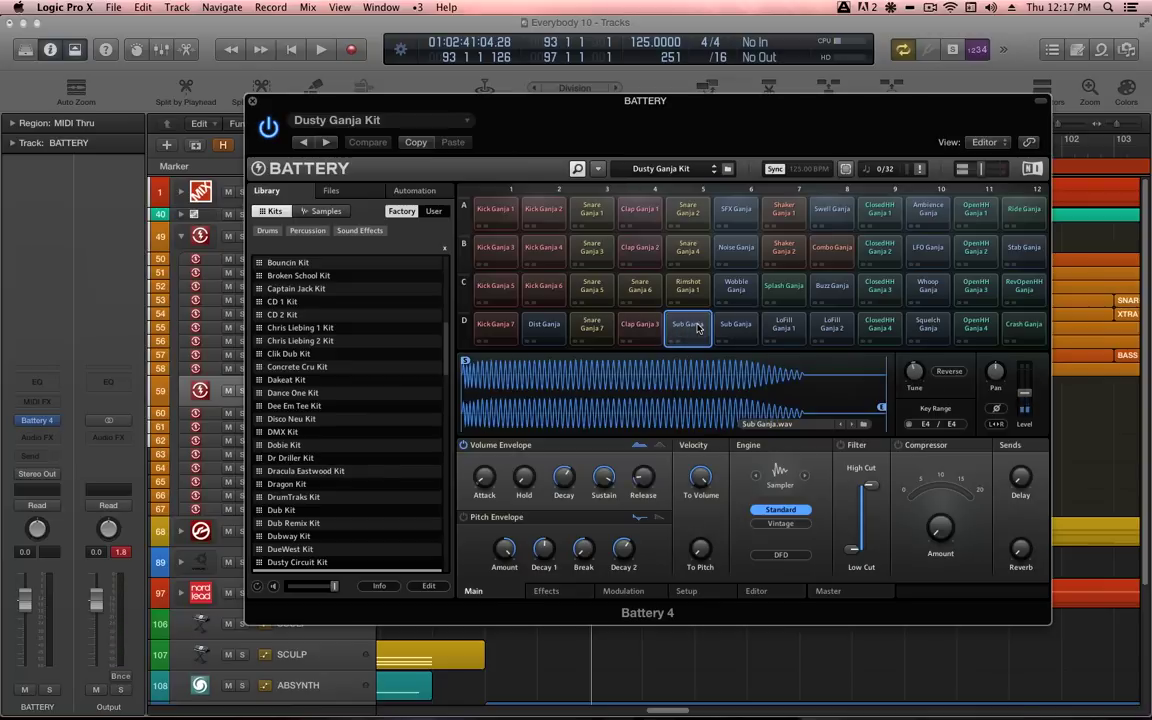
click(838, 330)
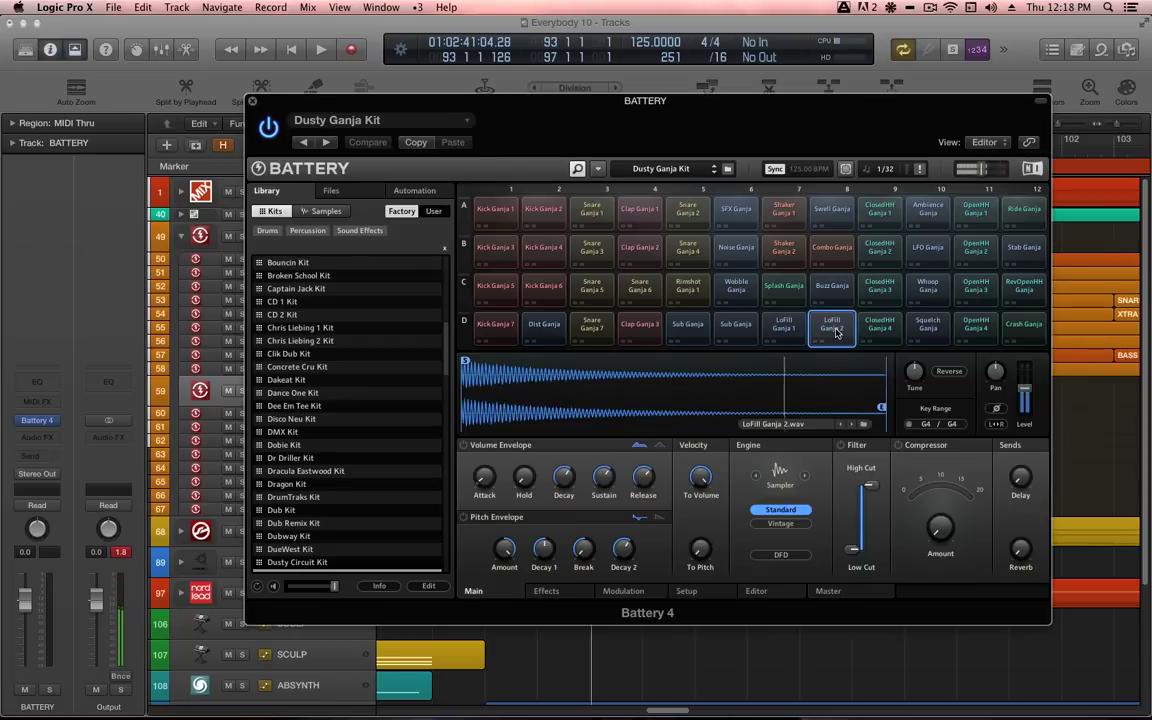
click(925, 328)
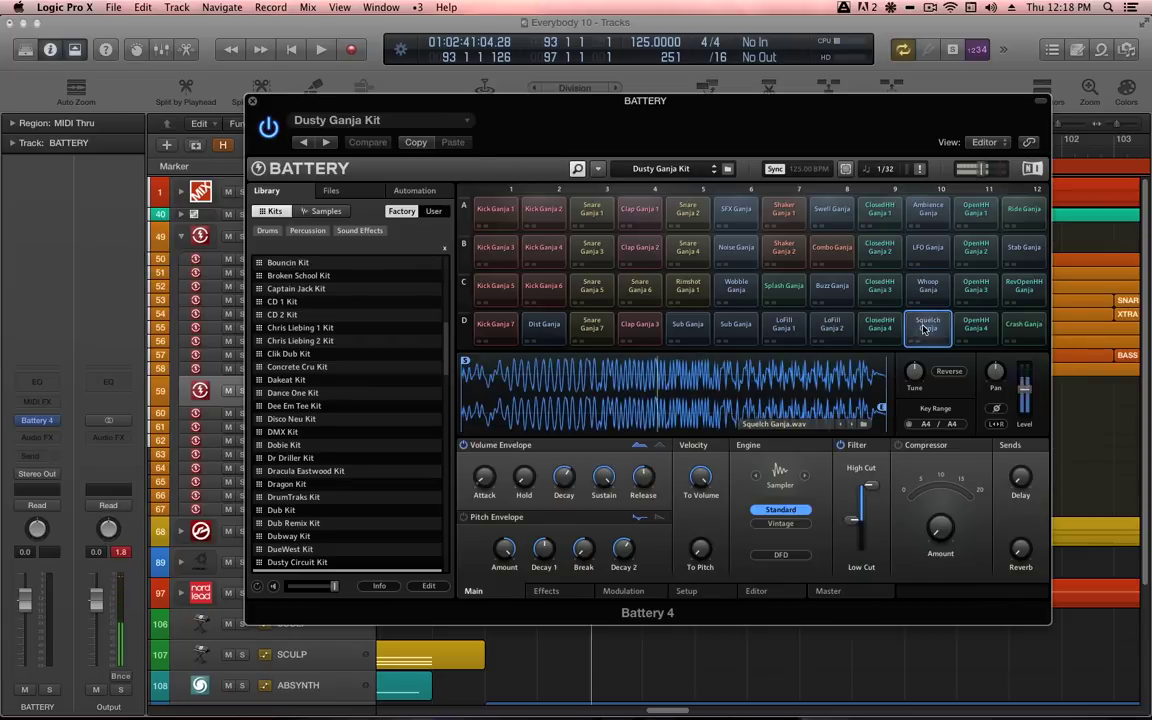
click(928, 250)
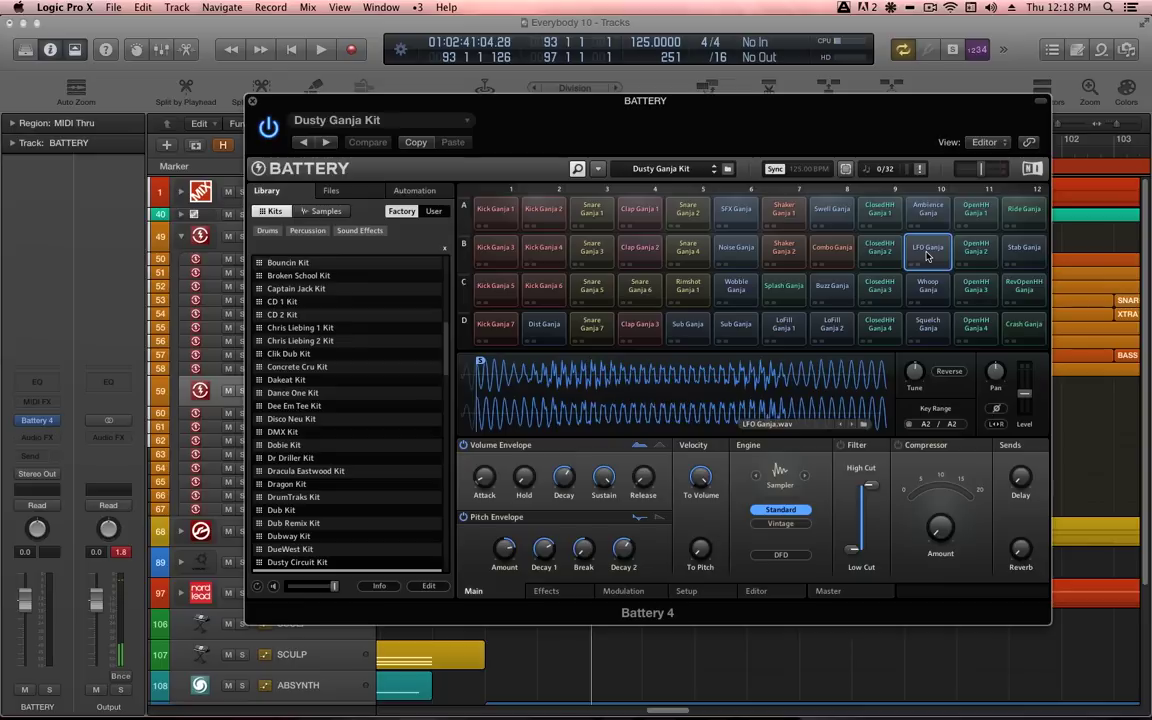
Check which bus the LFO Ganja cell's output is assigned to, without changing the routing.
click(927, 256)
right_click(927, 256)
mouse_move(955, 413)
mouse_move(908, 428)
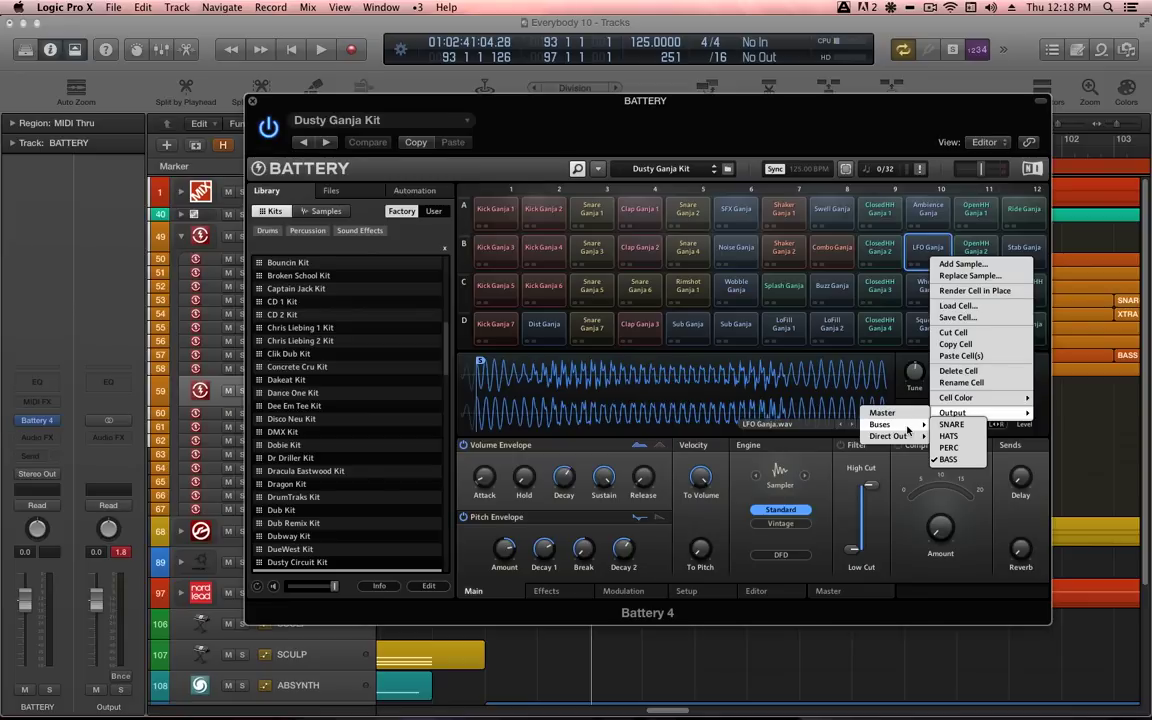
click(905, 264)
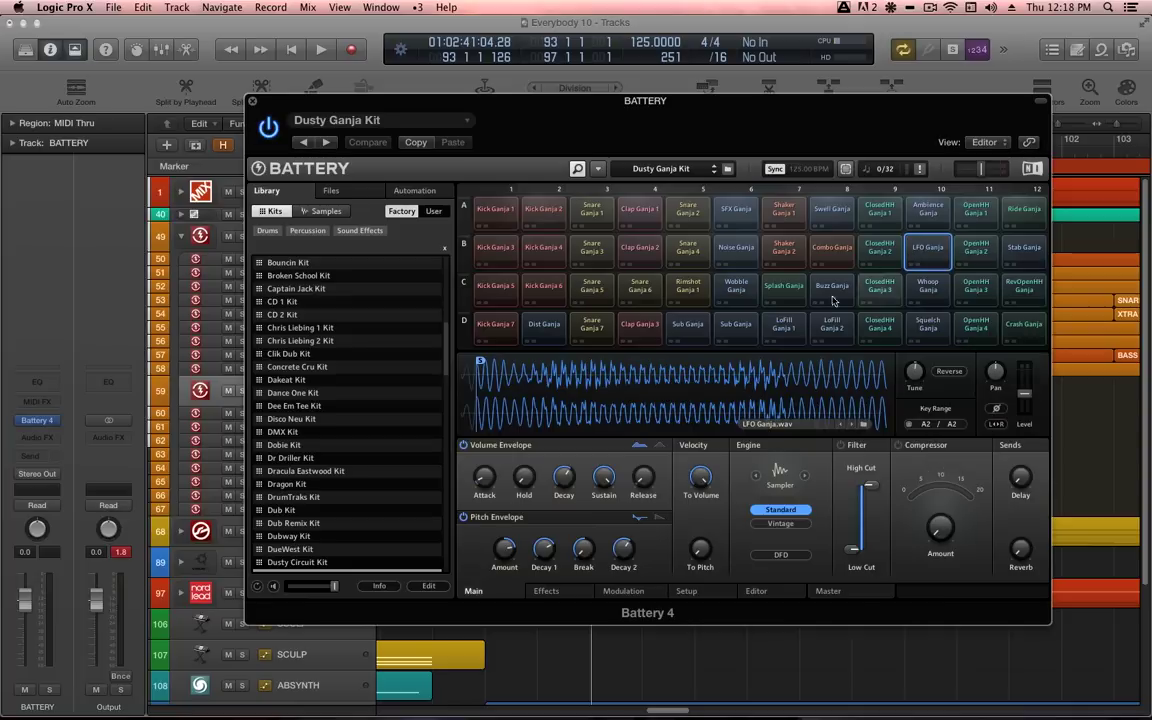
On Battery's master page, route the BASS bus to the direct output St 17/18.
click(837, 596)
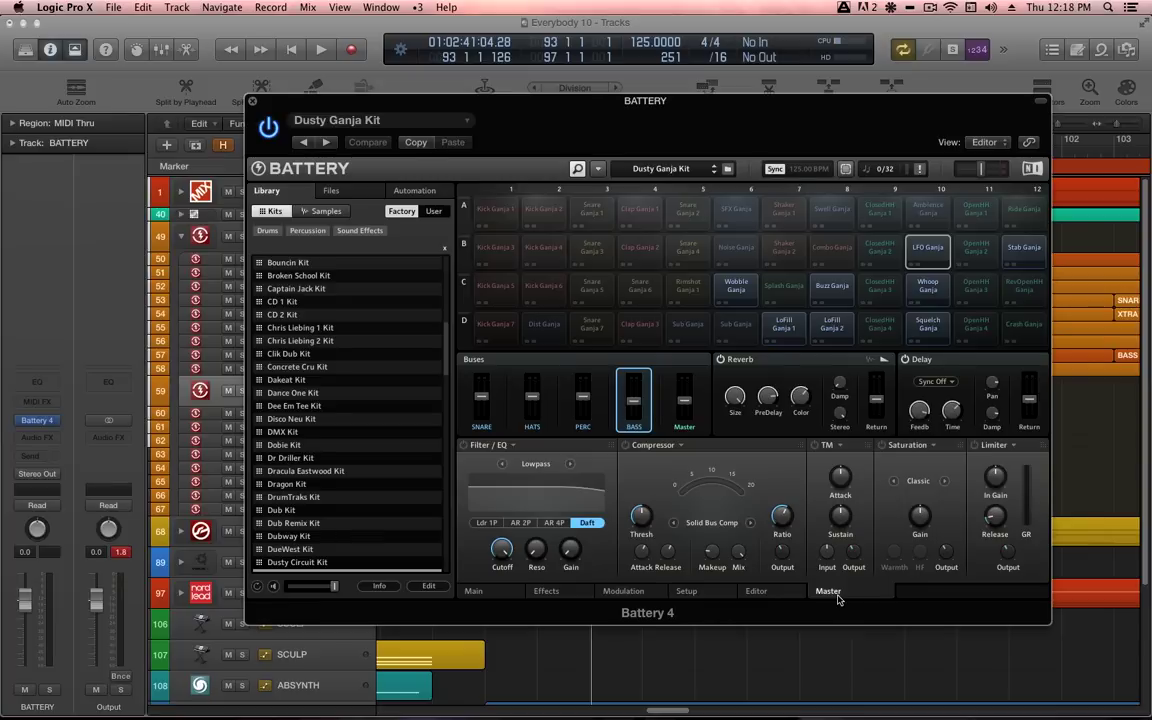
right_click(640, 430)
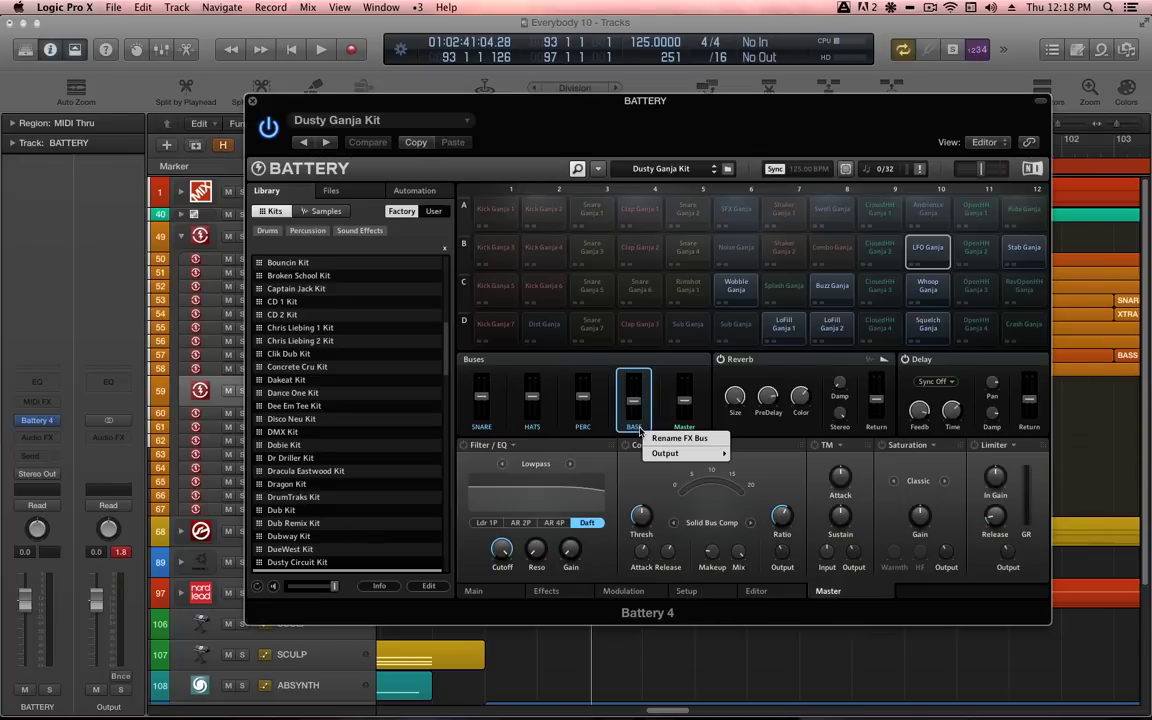
mouse_move(668, 455)
mouse_move(776, 466)
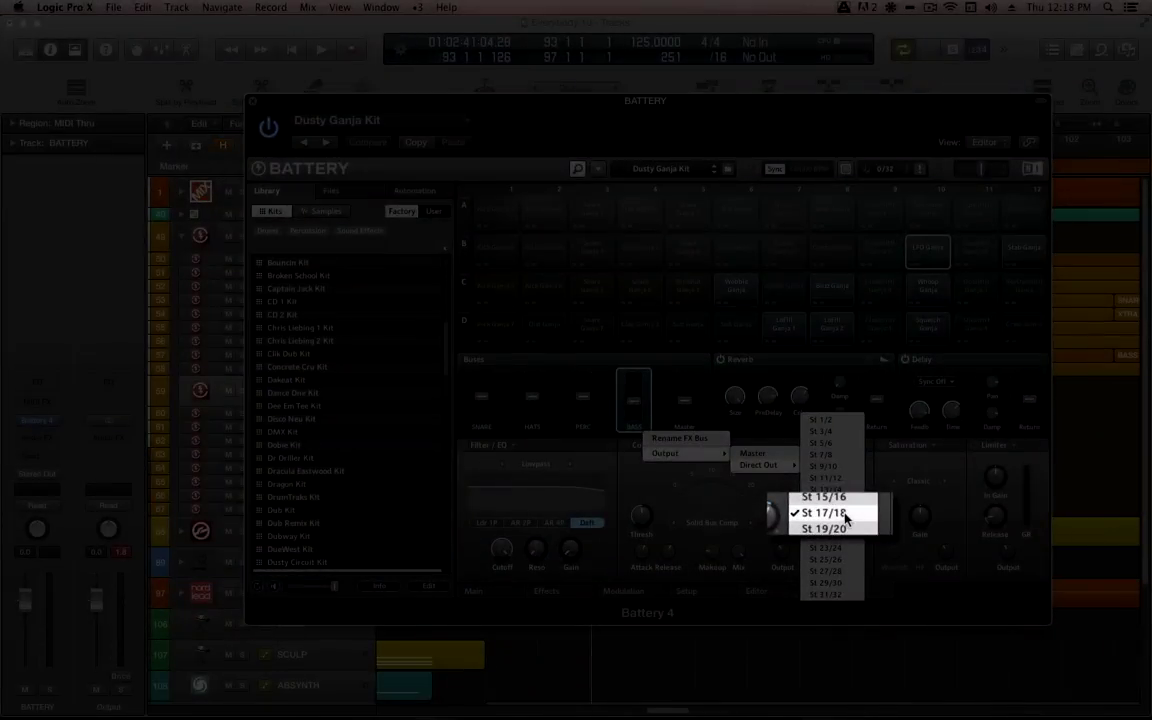
click(845, 517)
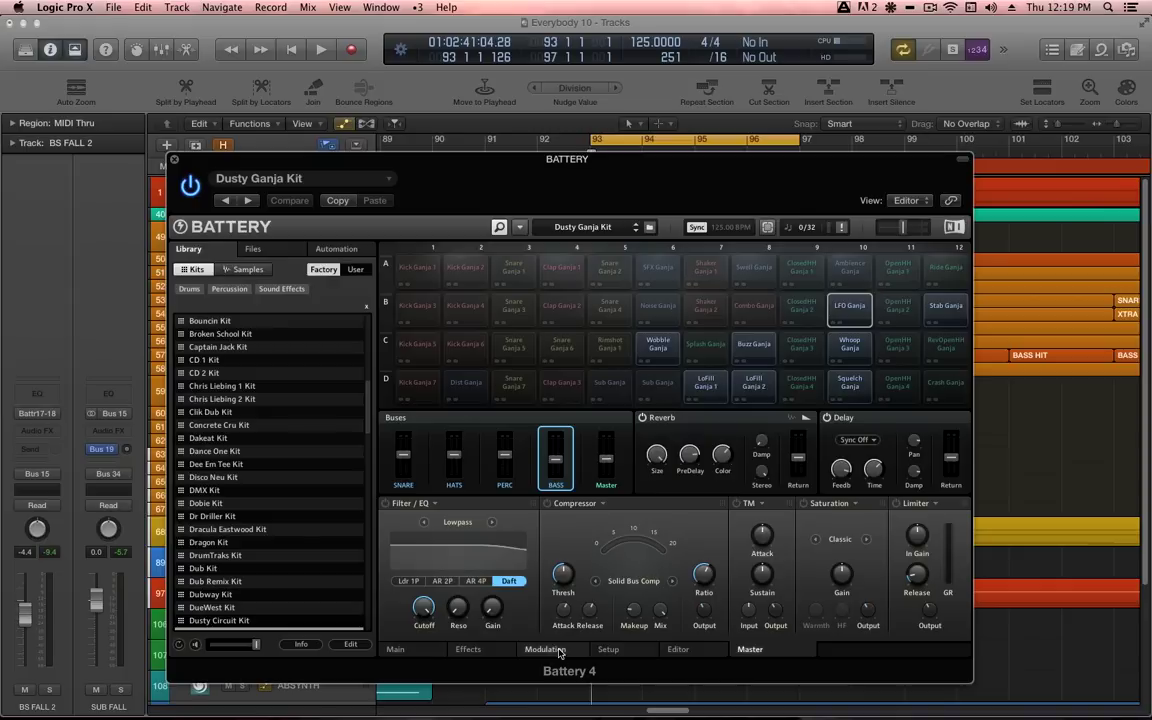
View the LFO Ganja cell's effects and main settings, and audition it with the pitch envelope switched off and back on.
click(470, 650)
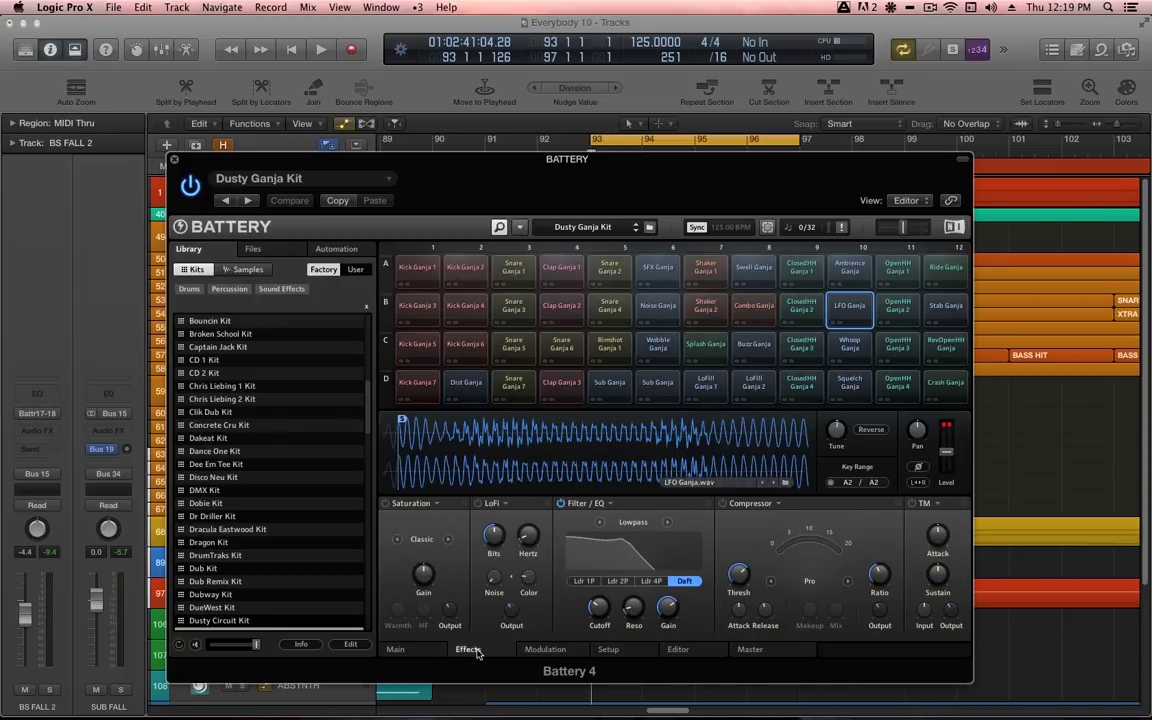
click(415, 652)
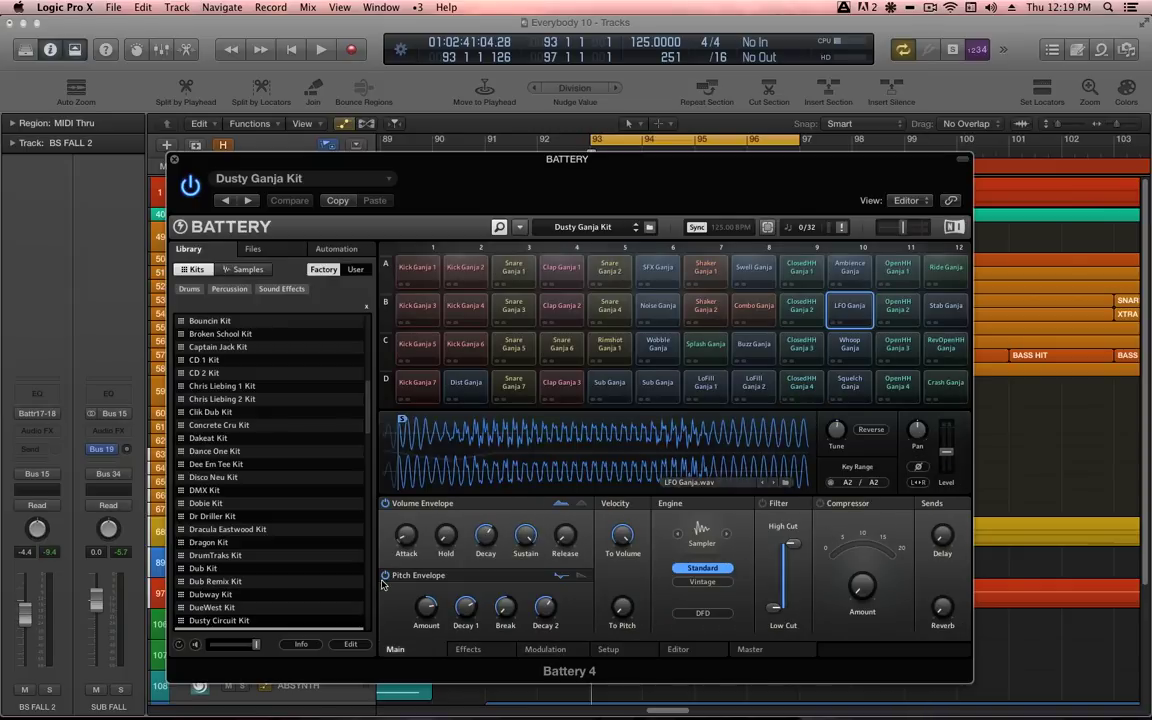
click(386, 577)
click(386, 576)
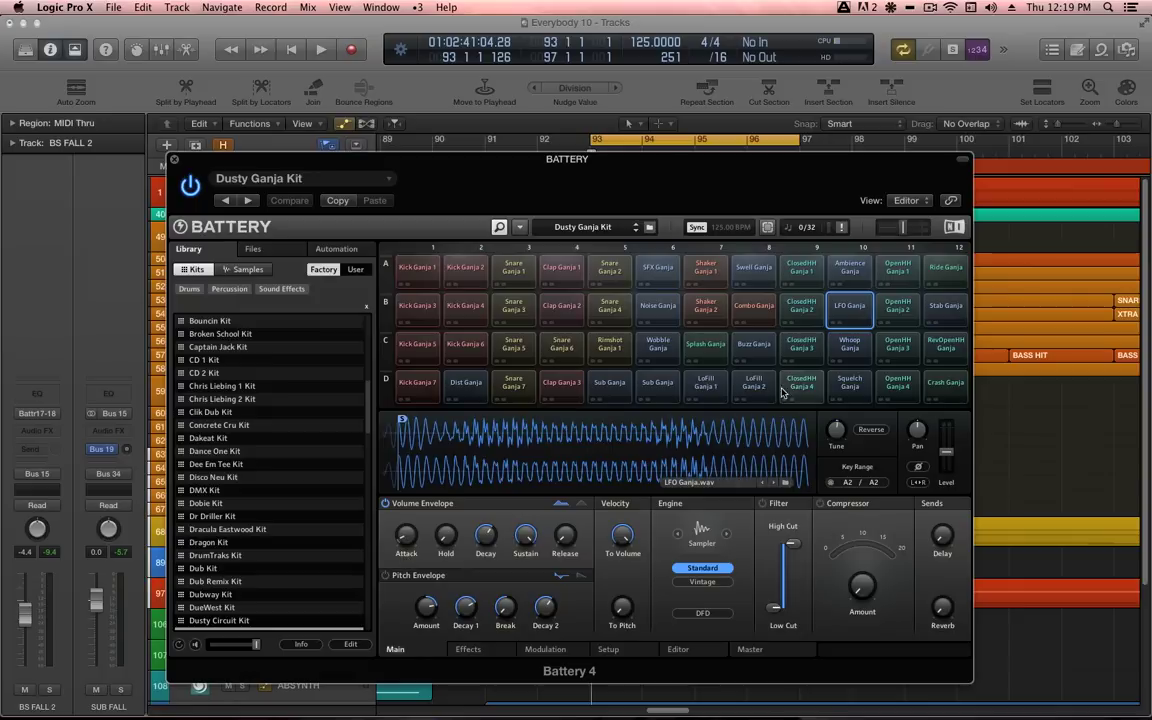
click(842, 304)
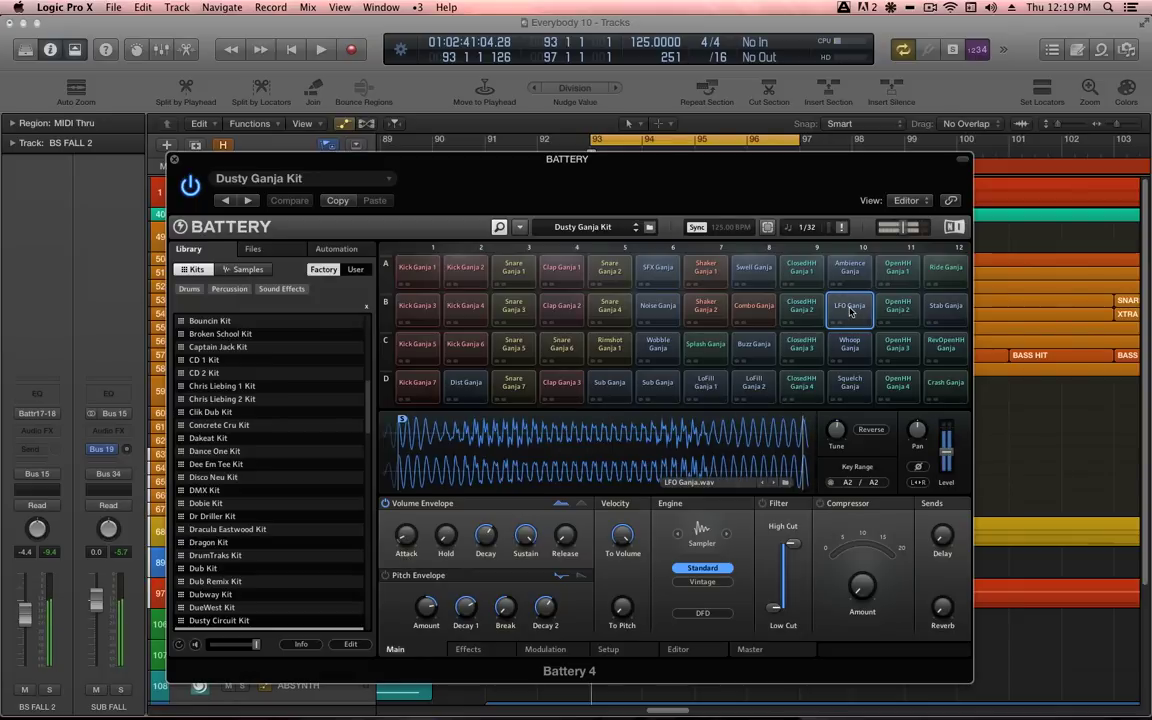
click(386, 577)
click(853, 305)
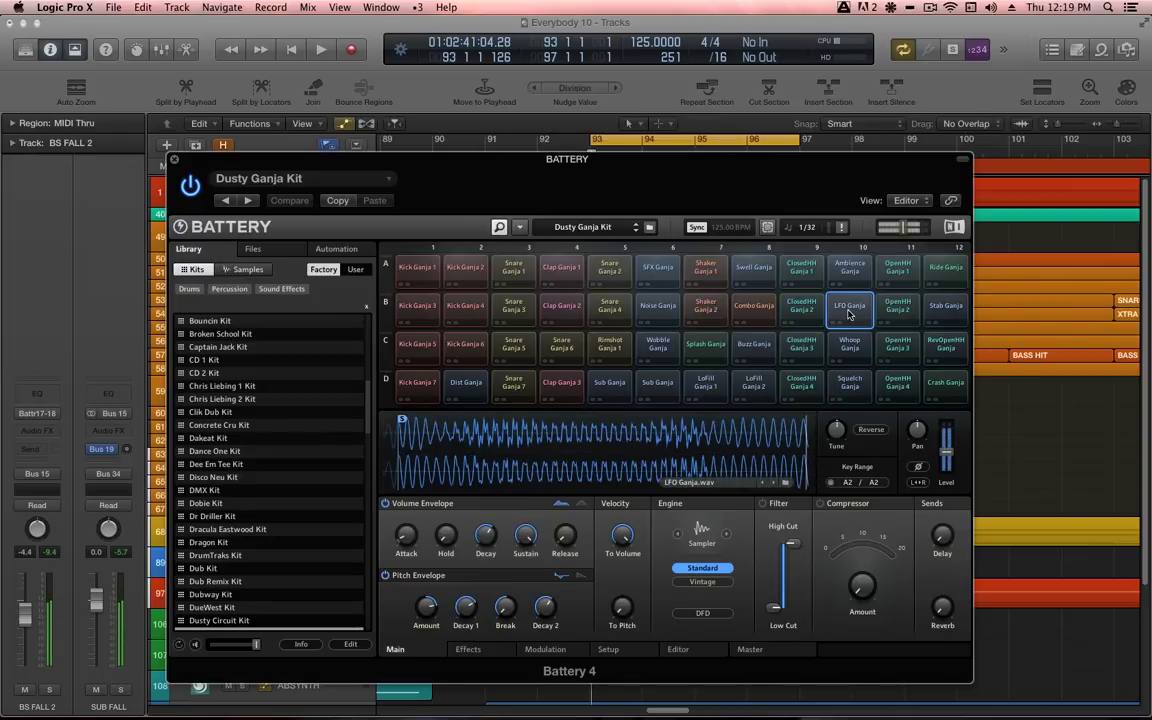
Raise the LFO Ganja cell's pitch envelope amount to about 22.32 st, auditioning the cell before and after the change.
click(430, 608)
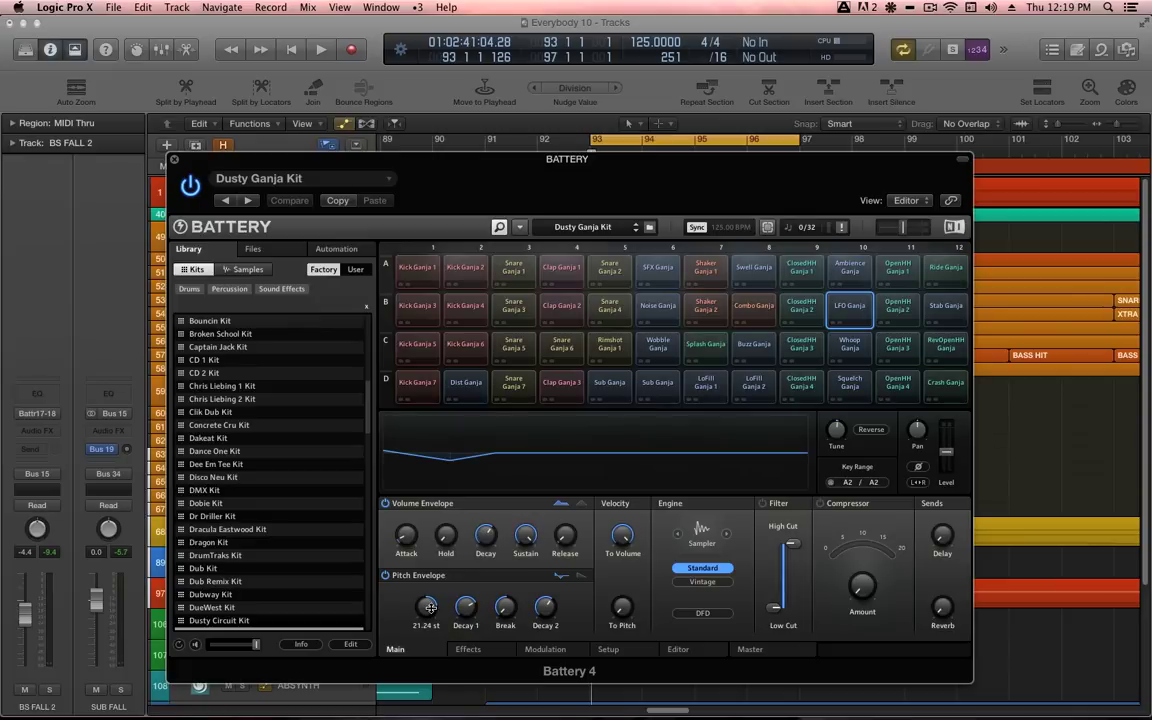
mouse_move(502, 612)
mouse_move(437, 611)
click(858, 310)
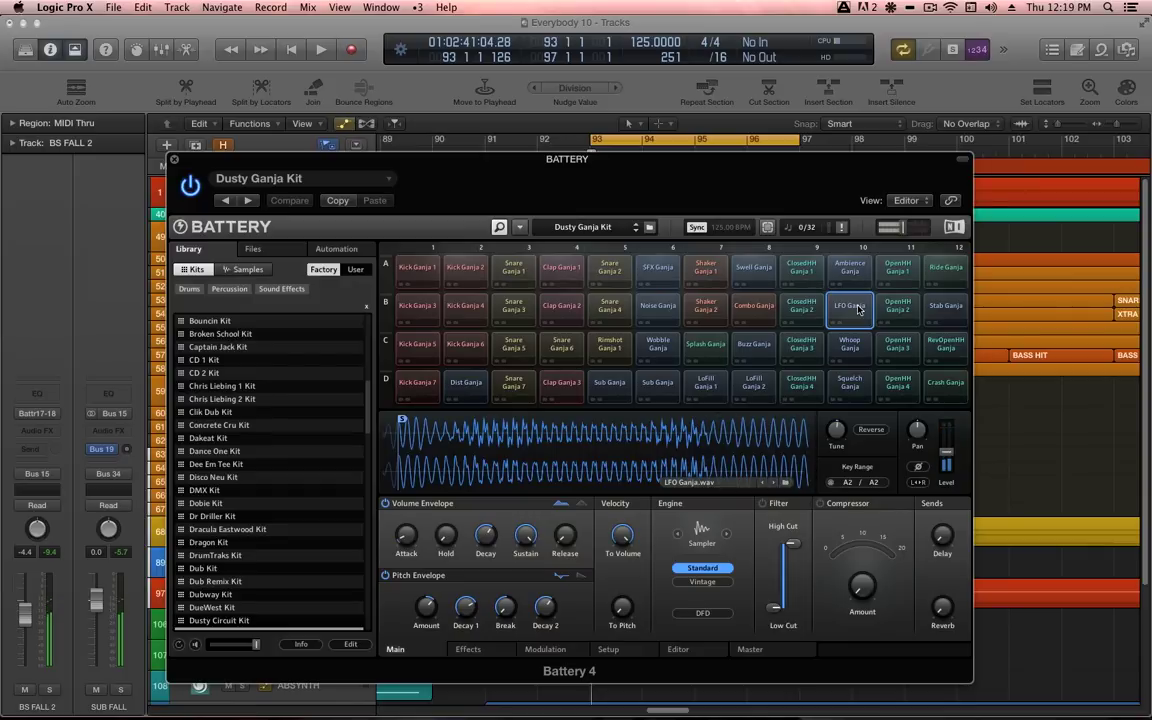
drag(427, 604, 432, 597)
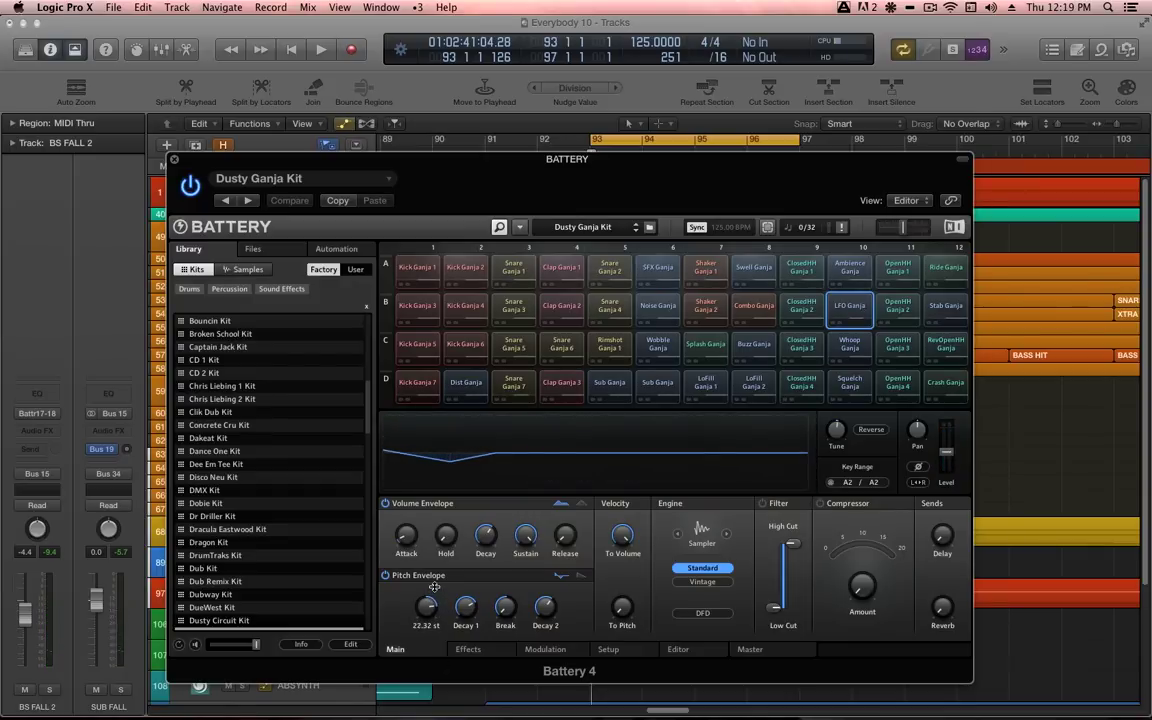
click(845, 307)
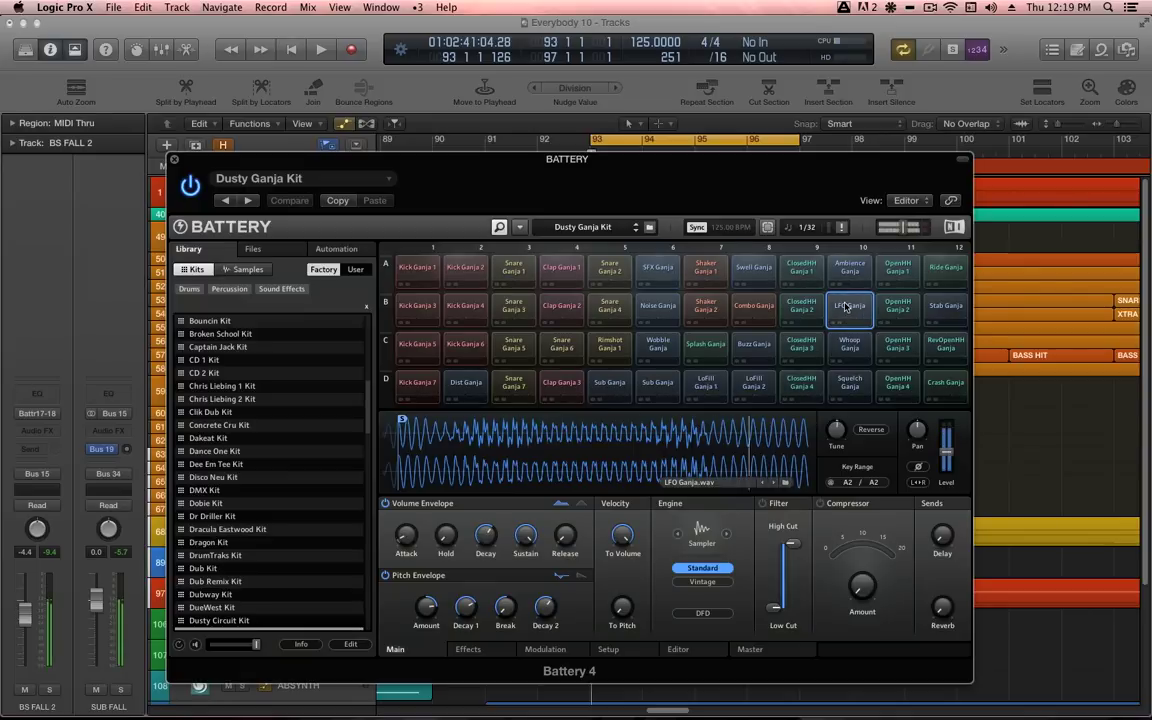
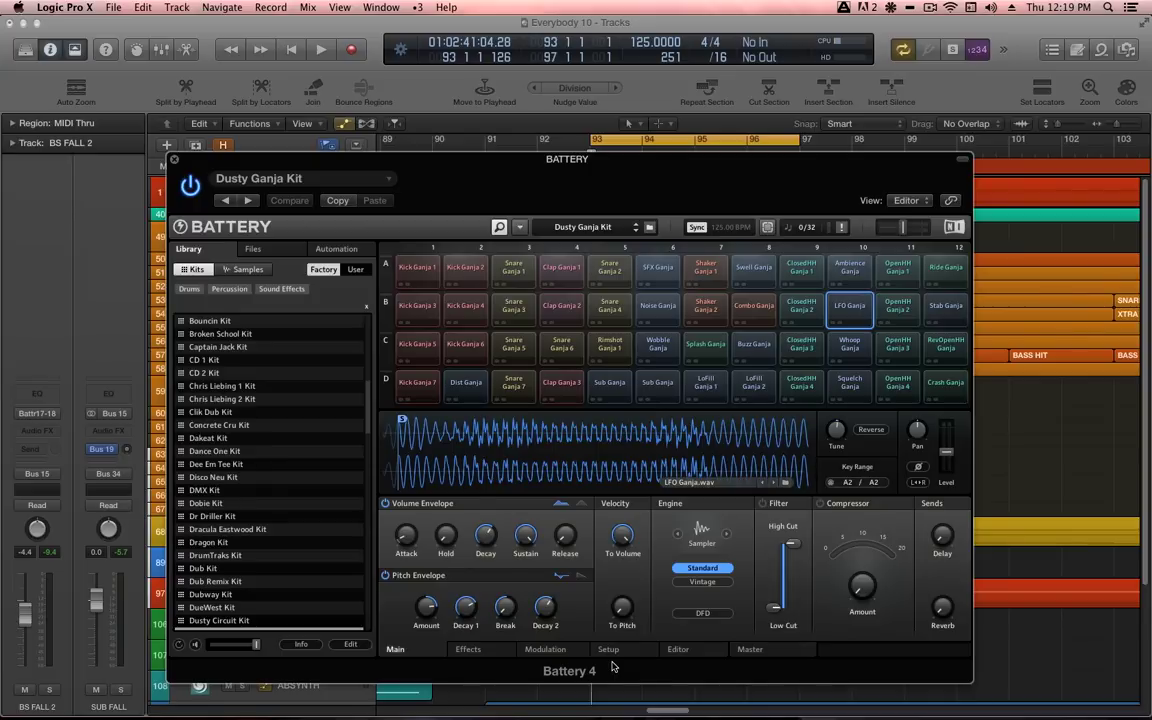
Open the LFO Ganja sample in Battery's waveform editor and examine its Loop 1 section up close.
click(711, 652)
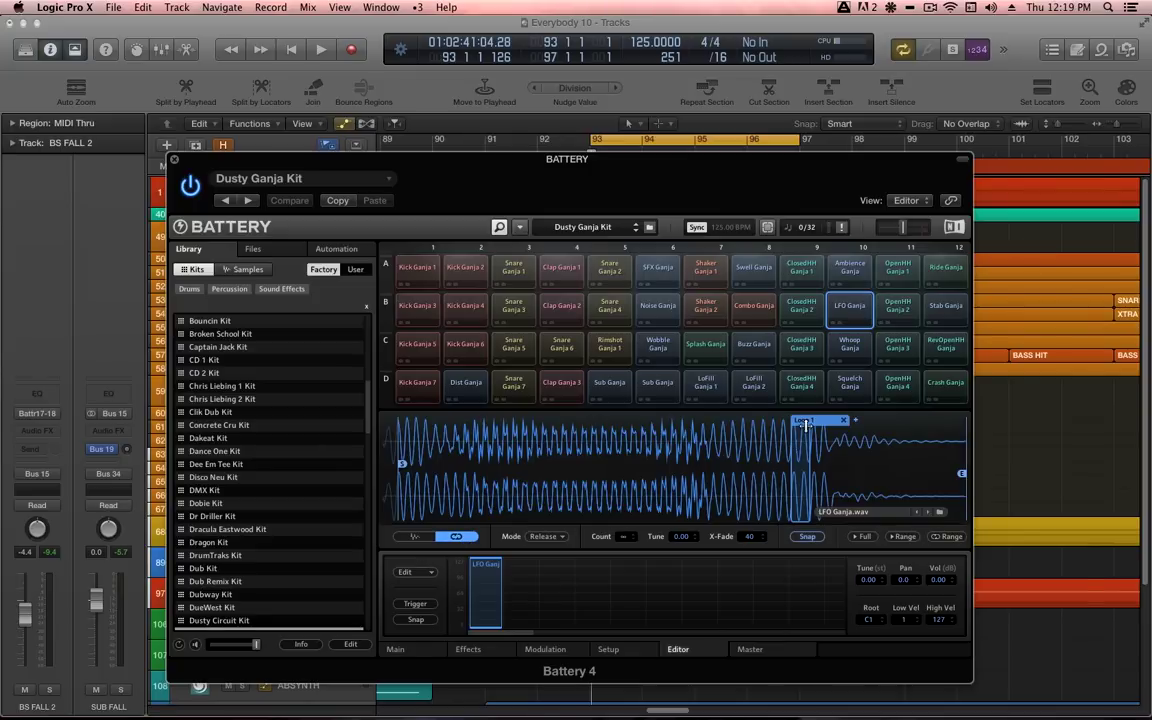
drag(774, 448, 880, 510)
scroll(956, 455, up, 10)
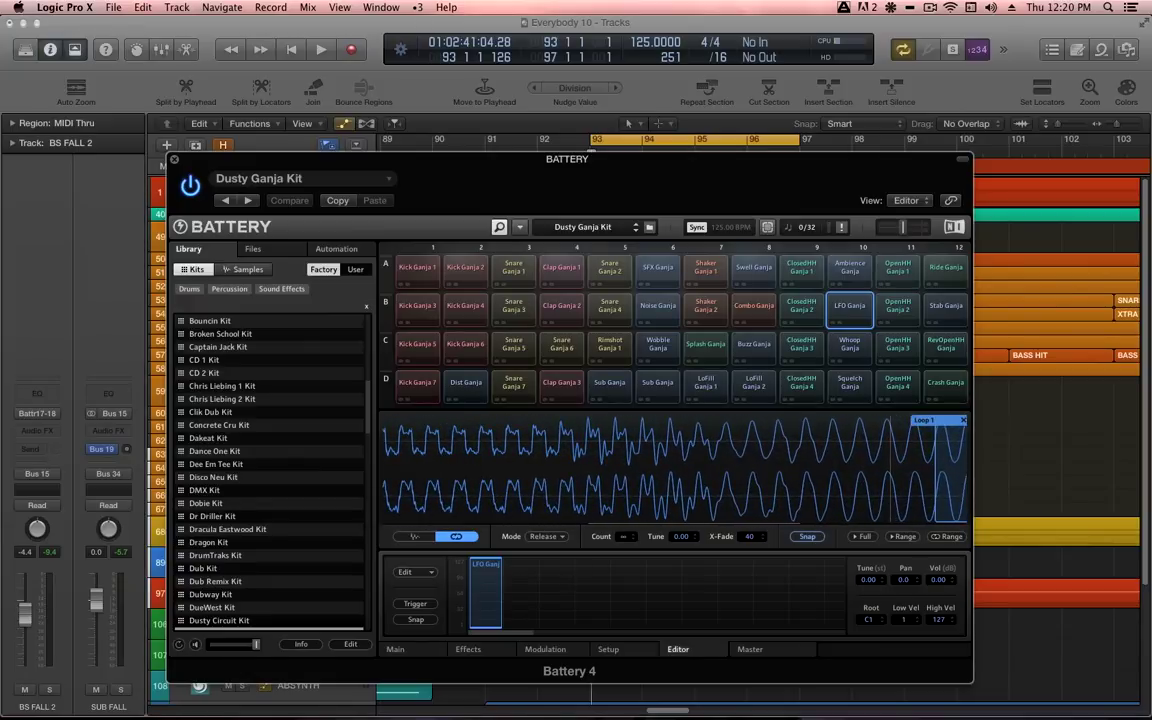
drag(956, 455, 647, 466)
scroll(692, 455, up, 6)
scroll(650, 455, down, 2)
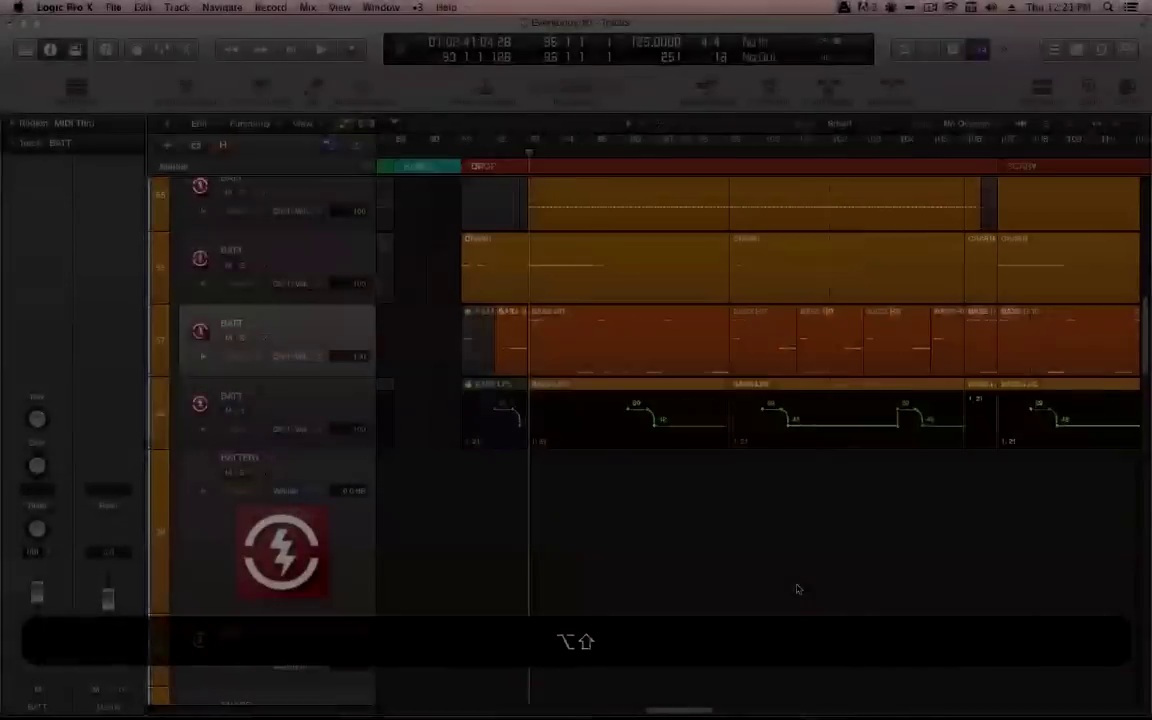
Examine the BASS HIT and BASS LFO regions around the start of the SCARY marker in the arrangement.
scroll(940, 413, right, 5)
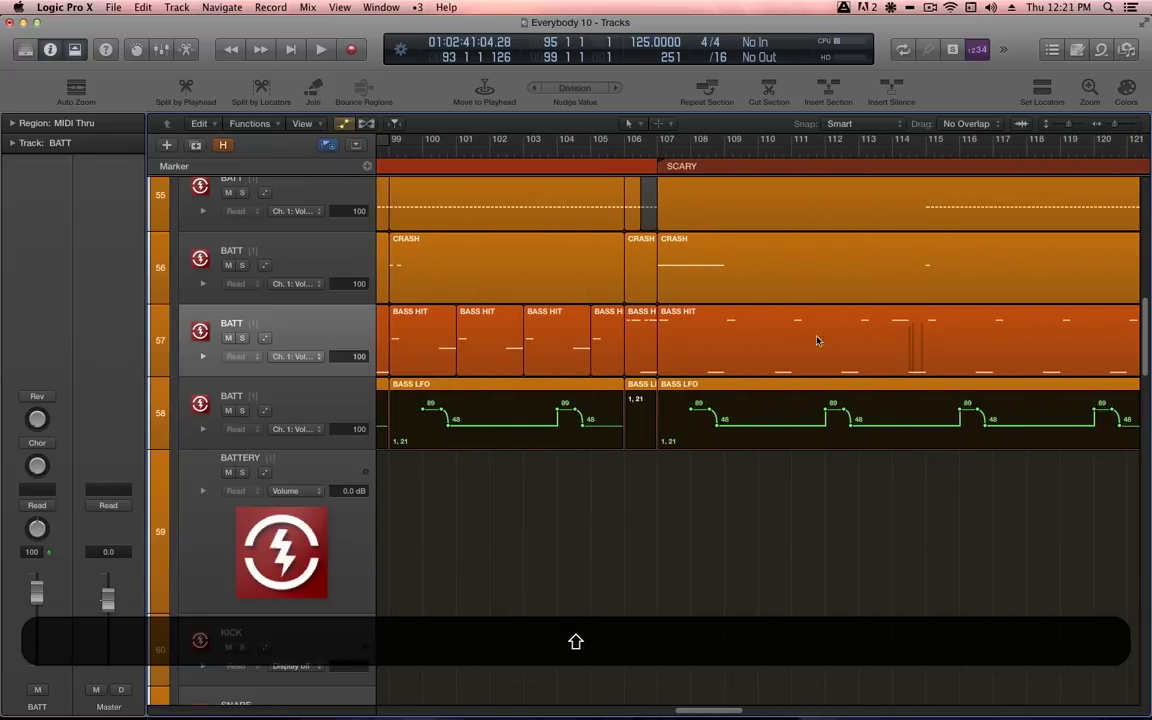
Play the bass regions in the SCARY section from bar 111, and set a cycle range from bar 112 to 113.
click(792, 147)
key(space)
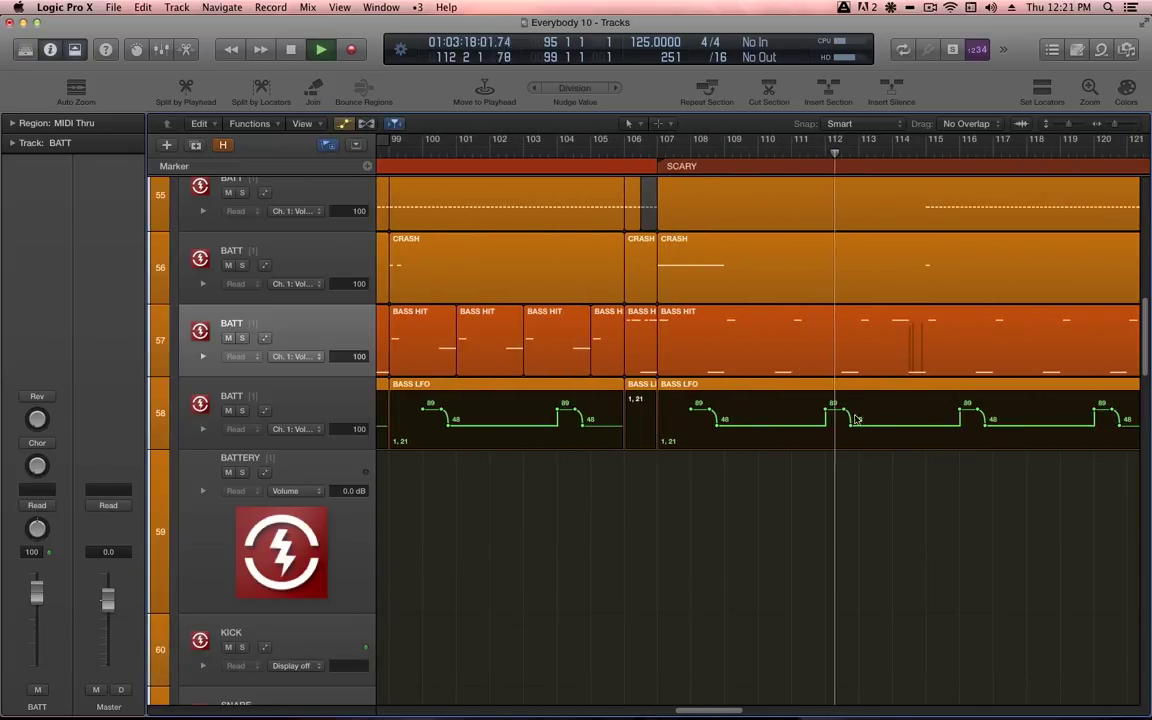
key(space)
drag(926, 523, 712, 334)
drag(785, 139, 898, 152)
ctrl+alt+click(838, 333)
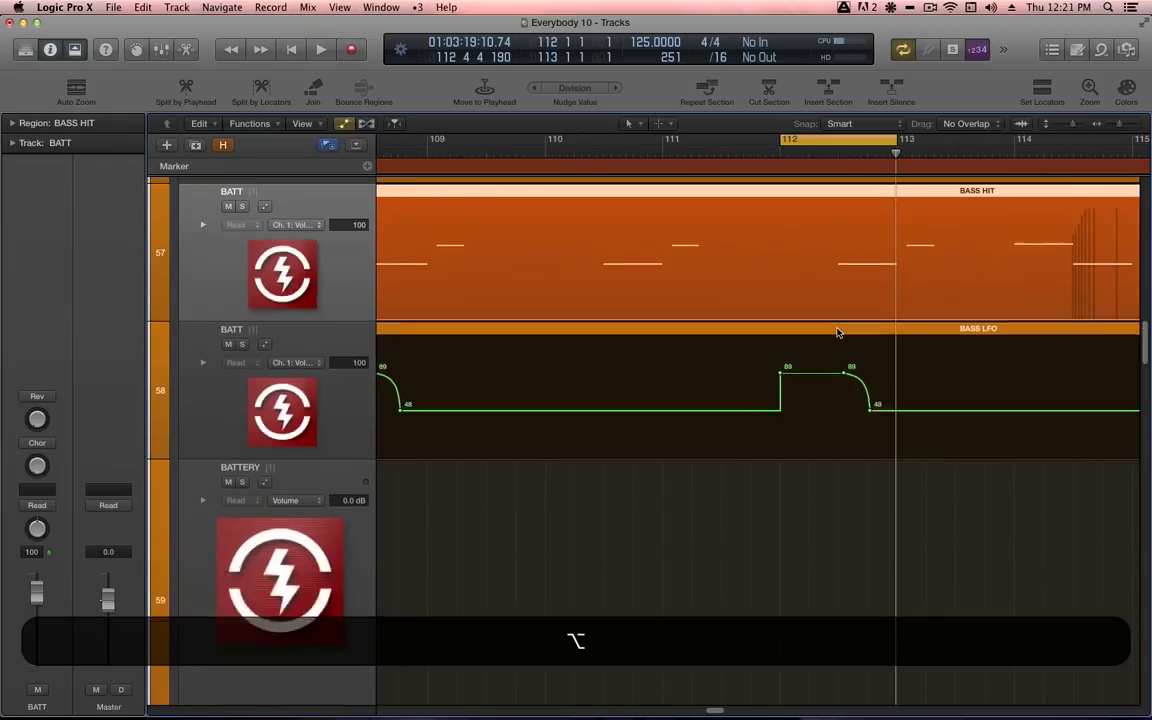
Open the Battery instrument, move its window off the arrangement, and audition the soloed BASS HIT and BASS LFO regions over the cycle.
key(v)
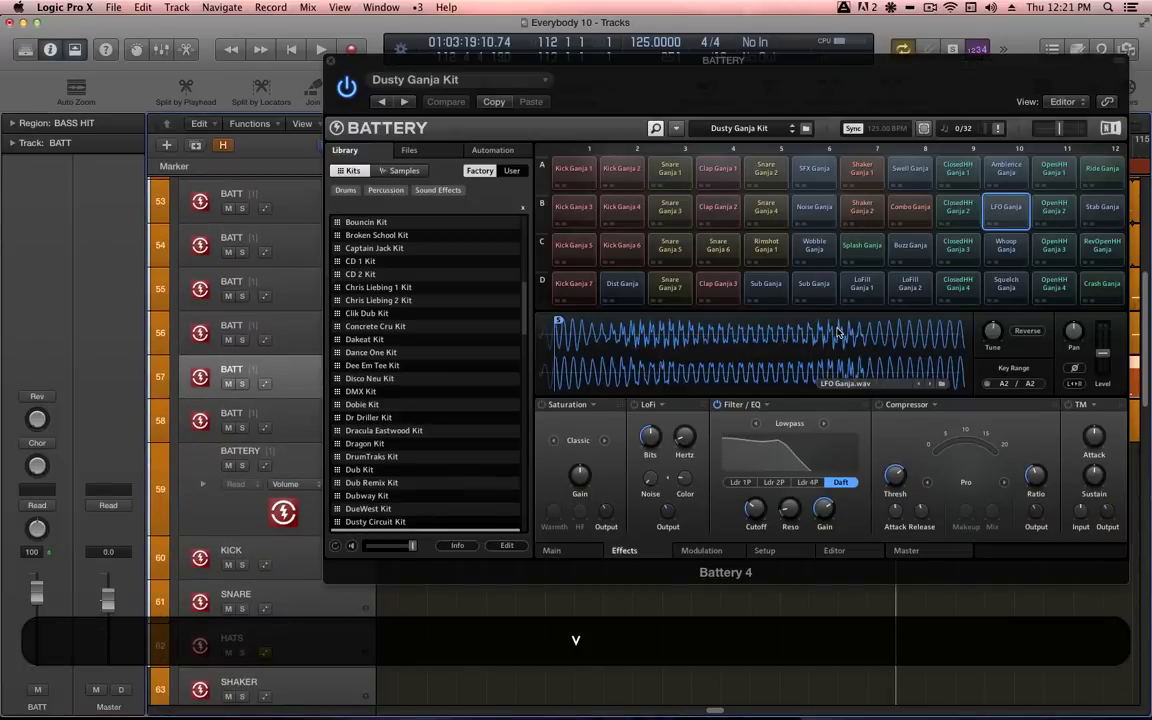
key(space)
key(space)
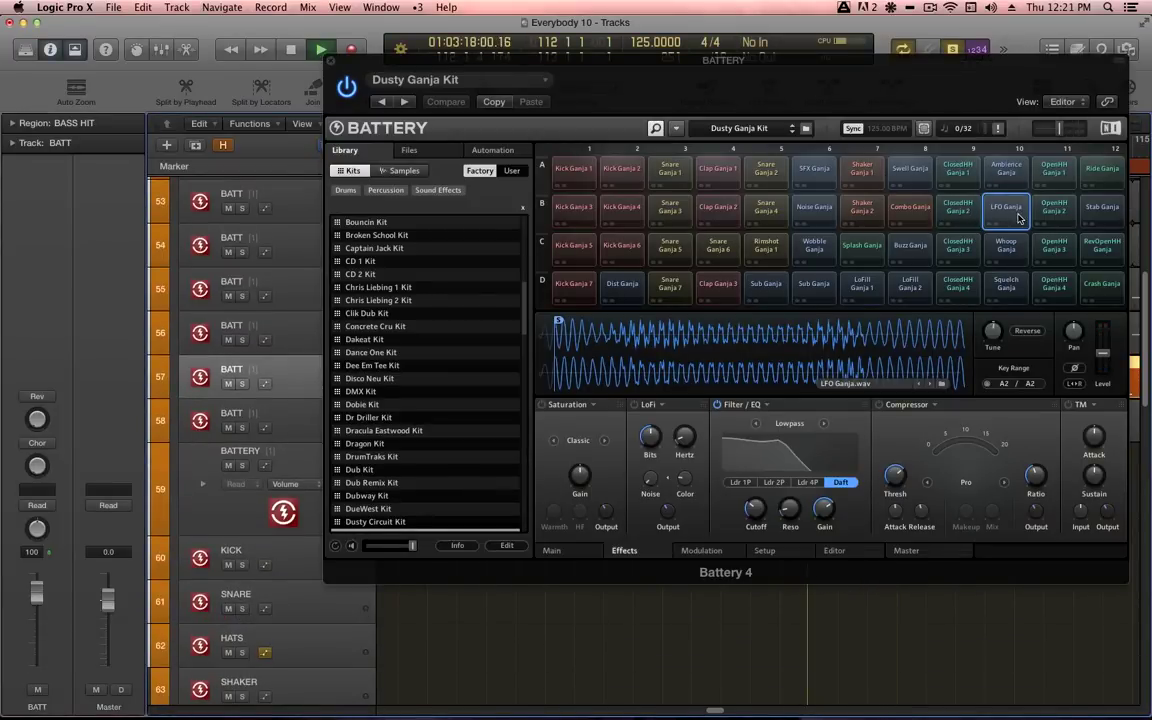
drag(910, 115, 498, 95)
shift+click(742, 438)
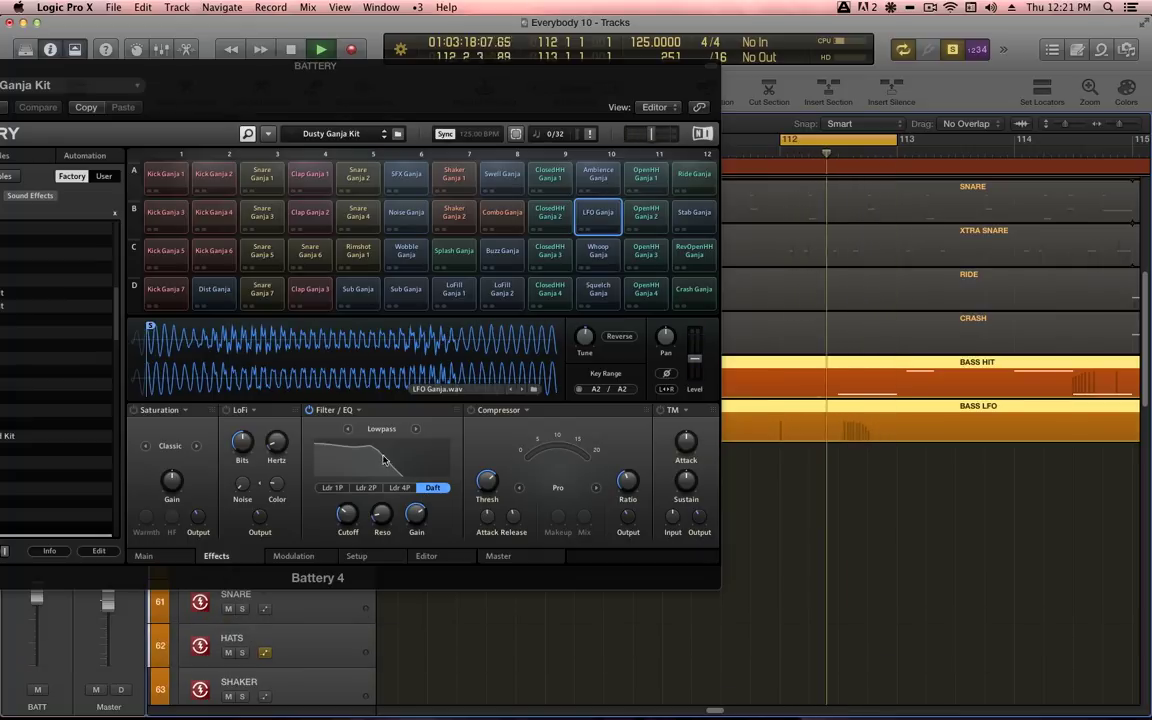
key(space)
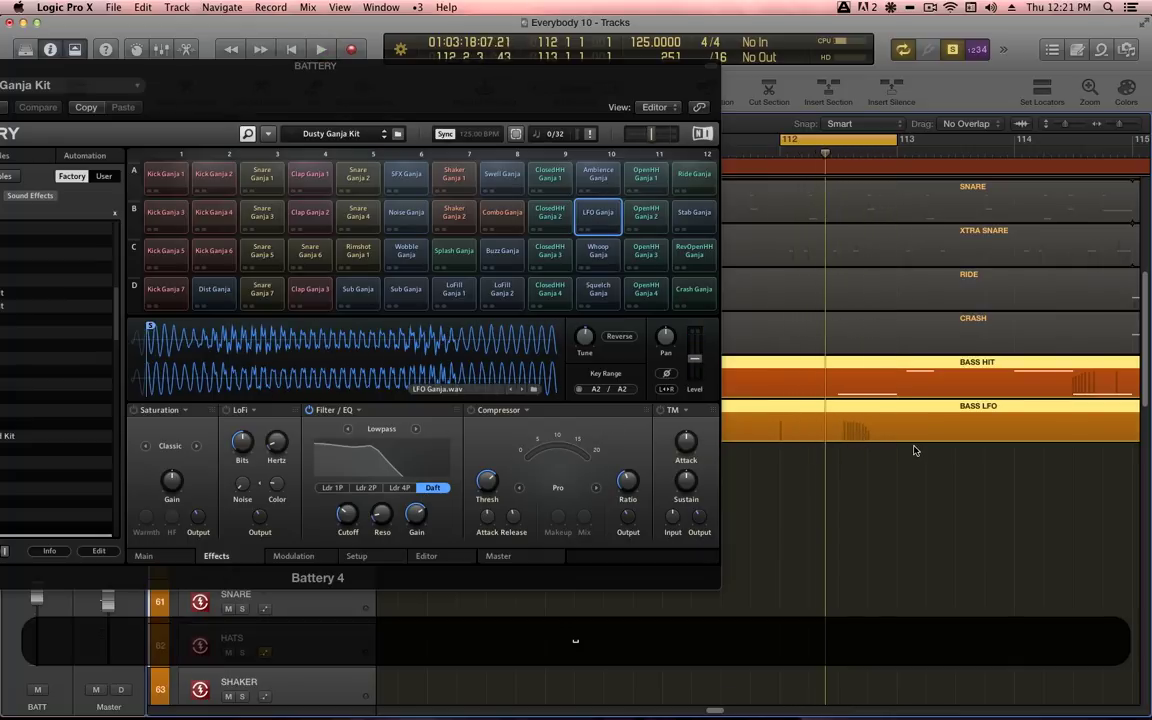
Show the modulation settings of the LFO Ganja cell and examine LFO 1's amount and frequency while the bass regions play in solo.
click(293, 556)
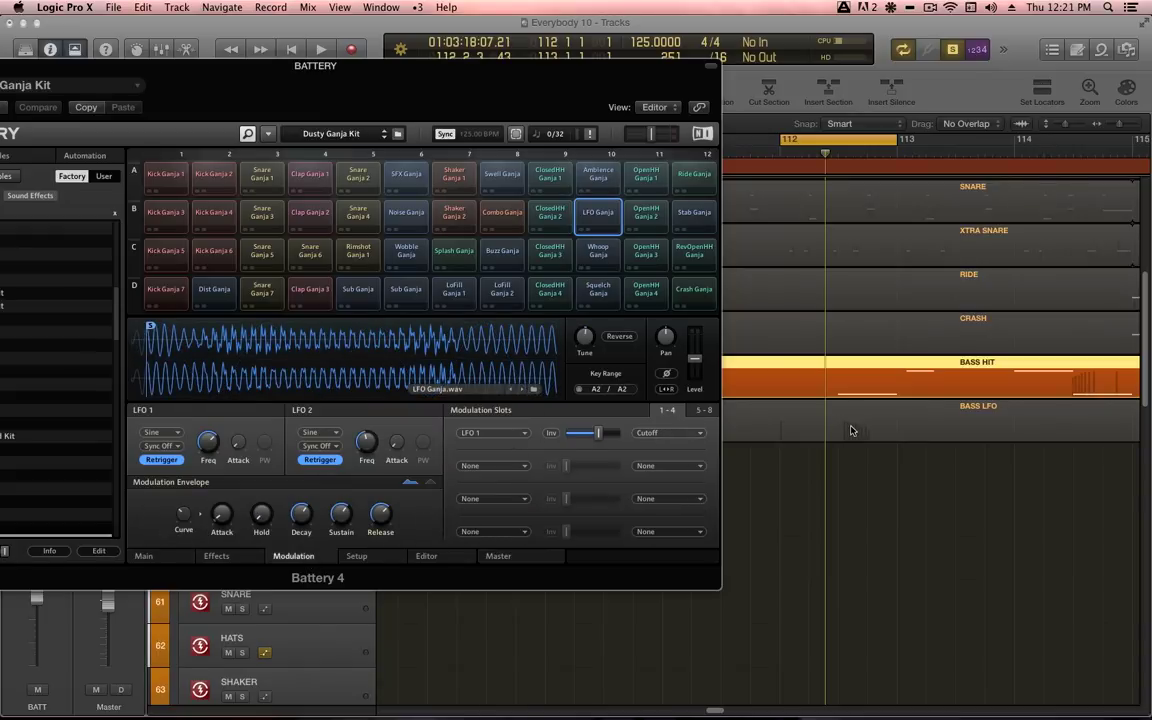
drag(899, 488, 818, 378)
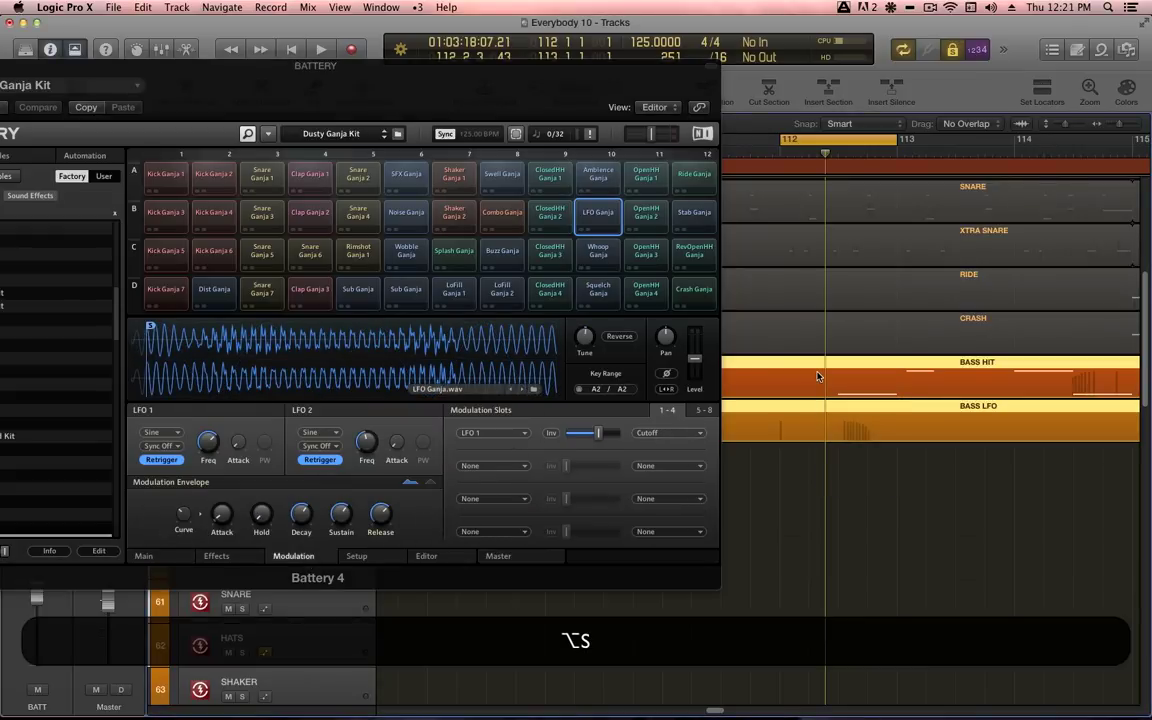
key(alt+space)
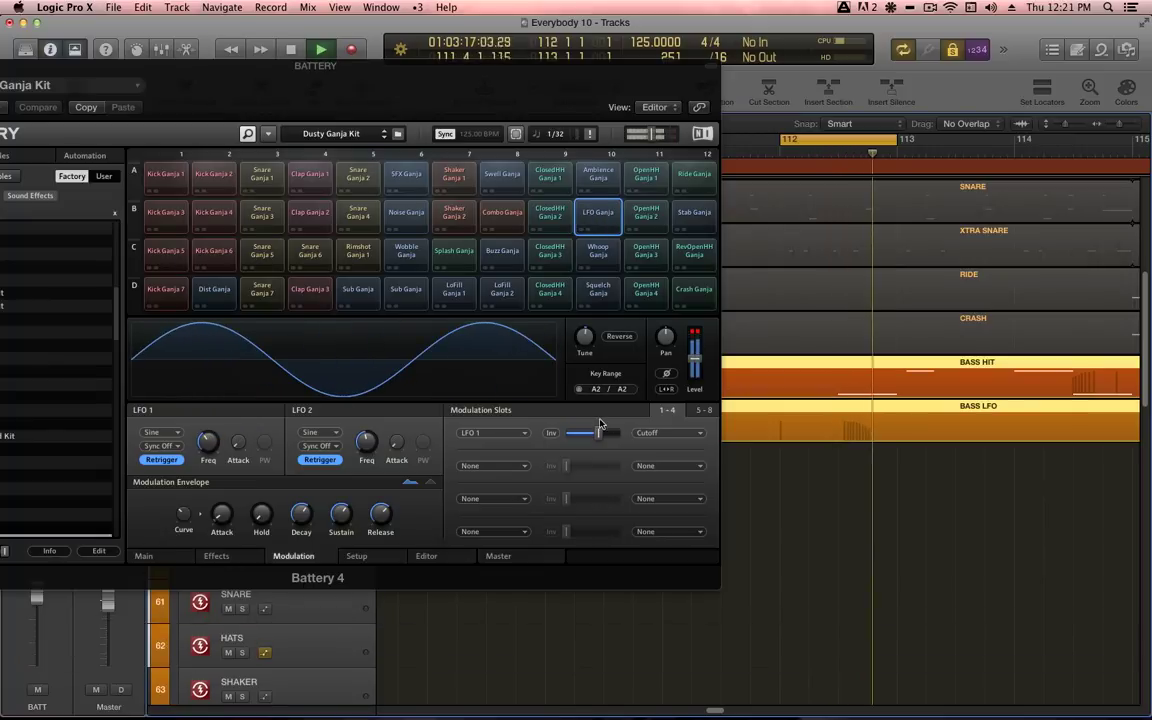
mouse_move(599, 433)
mouse_down()
mouse_move(569, 437)
mouse_move(614, 433)
mouse_up()
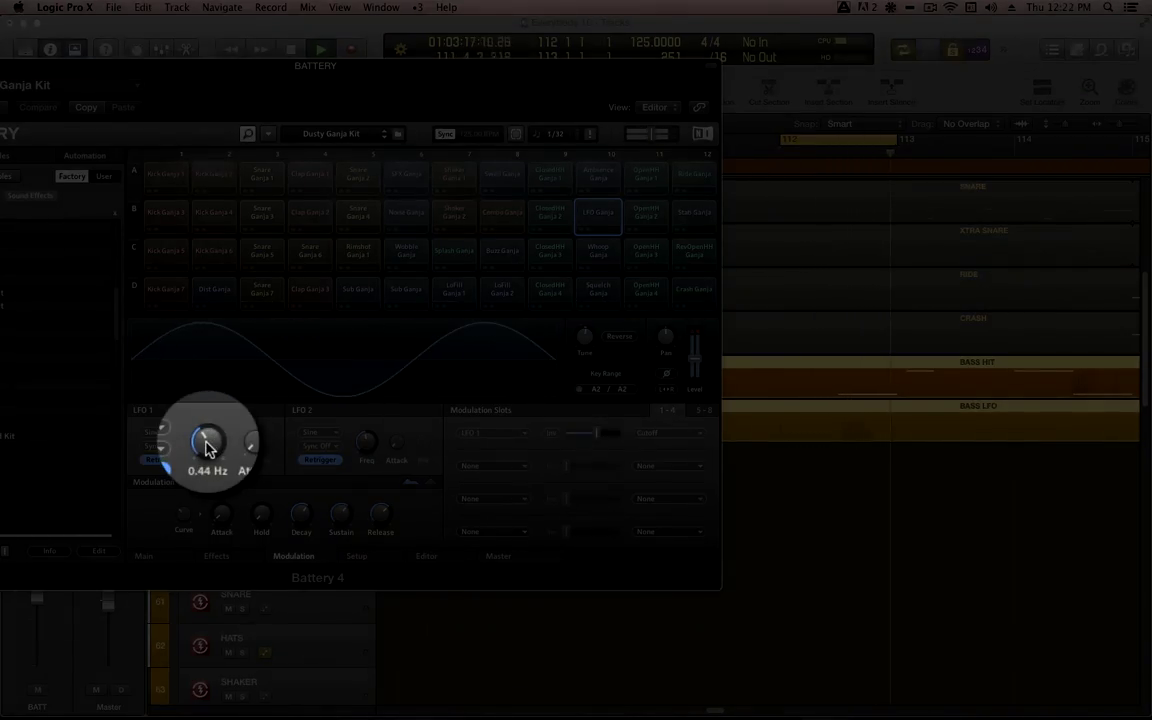
key(space)
Hide the Battery window and turn off solo for the BASS HIT and BASS LFO regions.
drag(437, 89, 830, 110)
key(v)
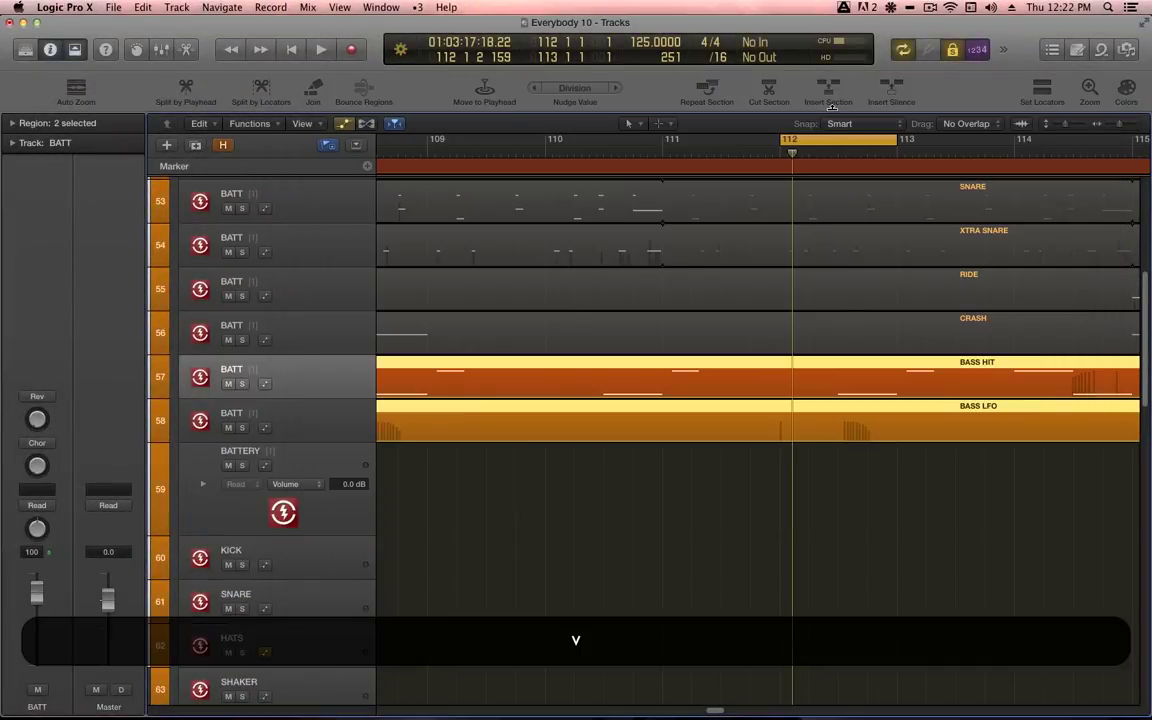
key(alt+s)
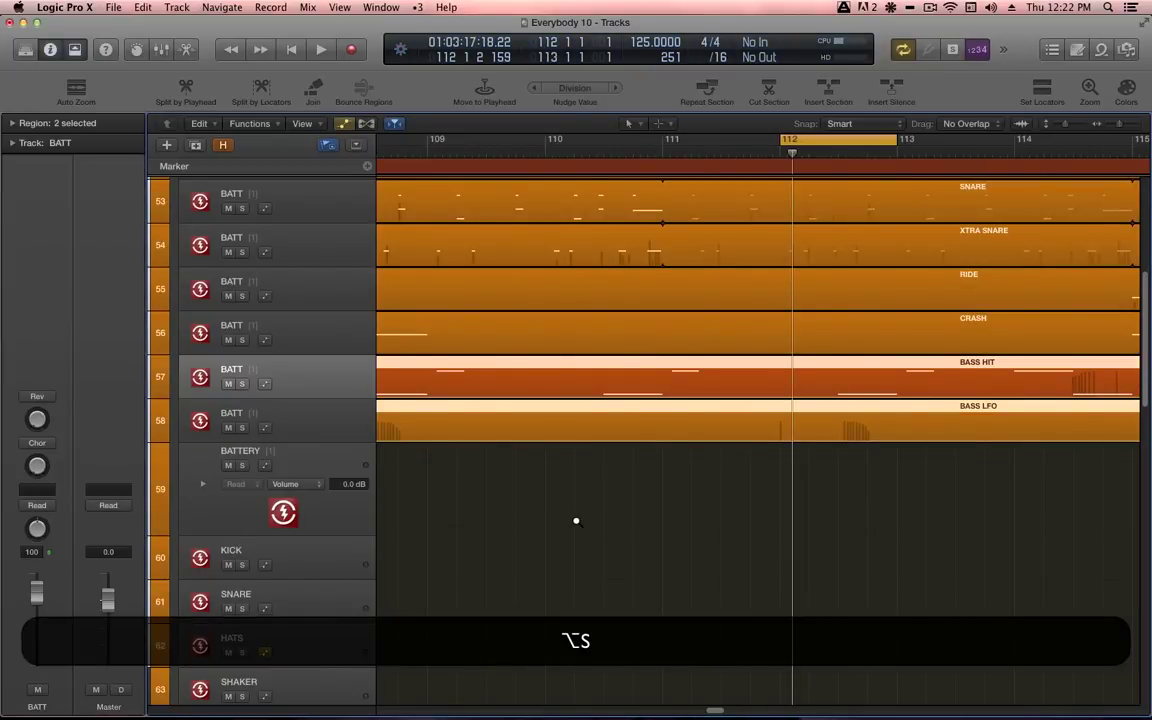
Select the BS FALL 2 track and check its output bus routing.
scroll(576, 521, down, 5)
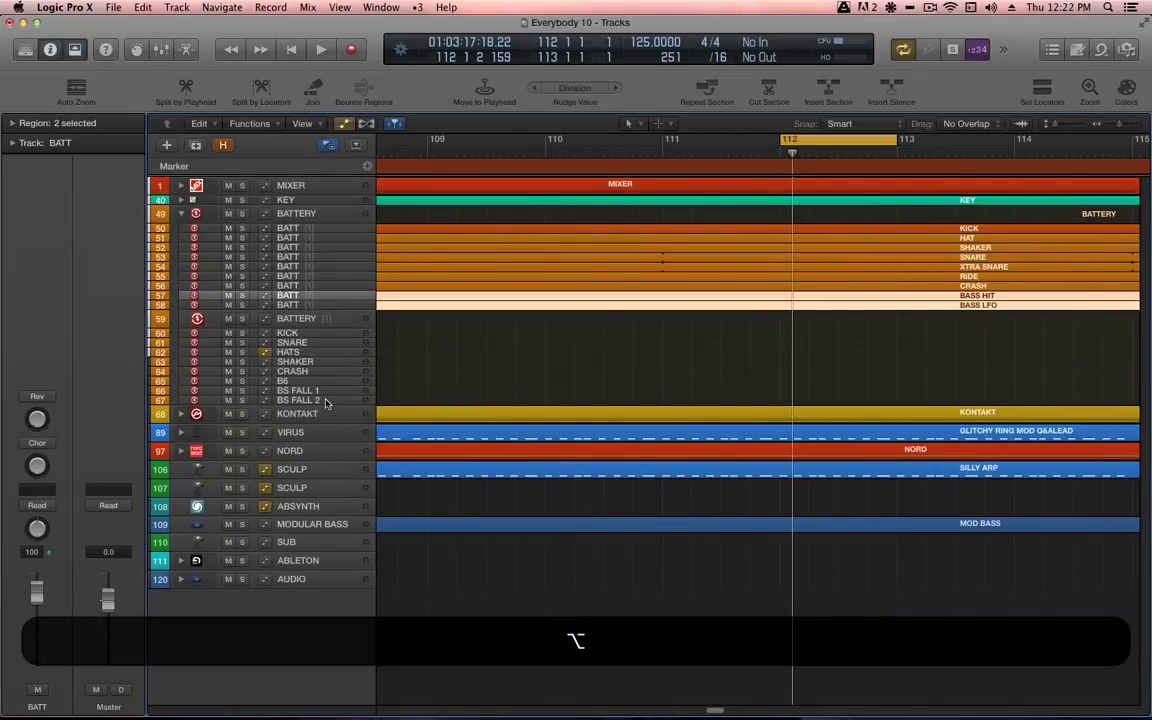
click(325, 403)
scroll(561, 408, up, 3)
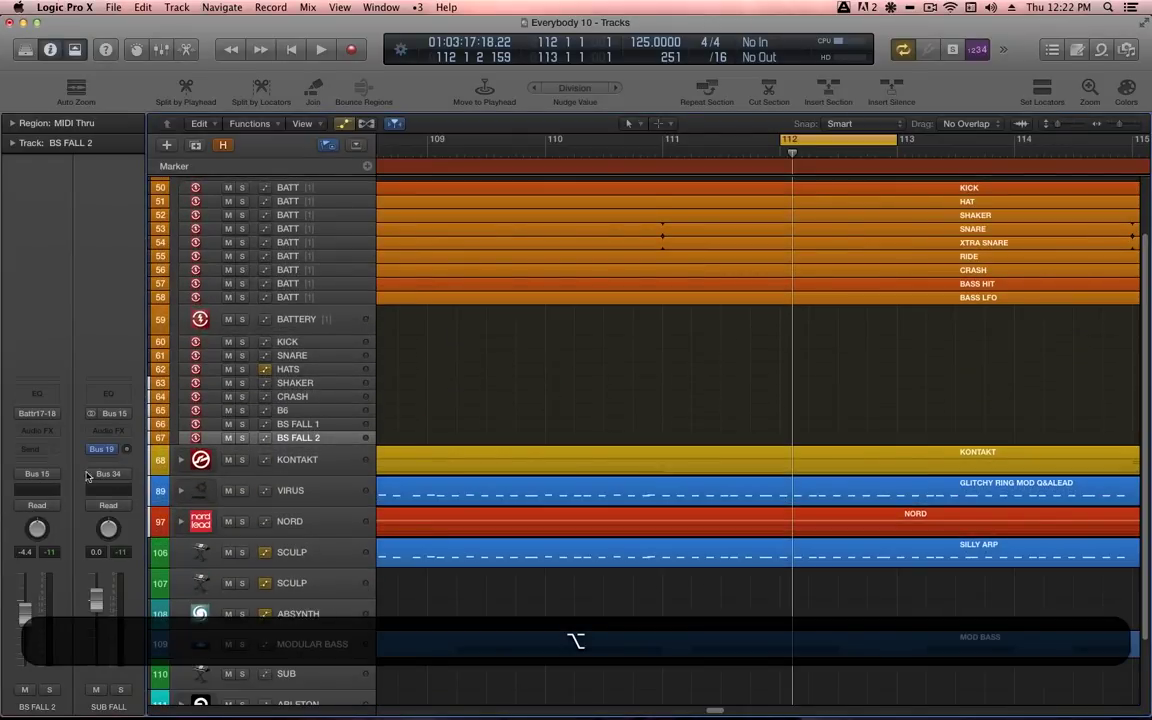
click(50, 474)
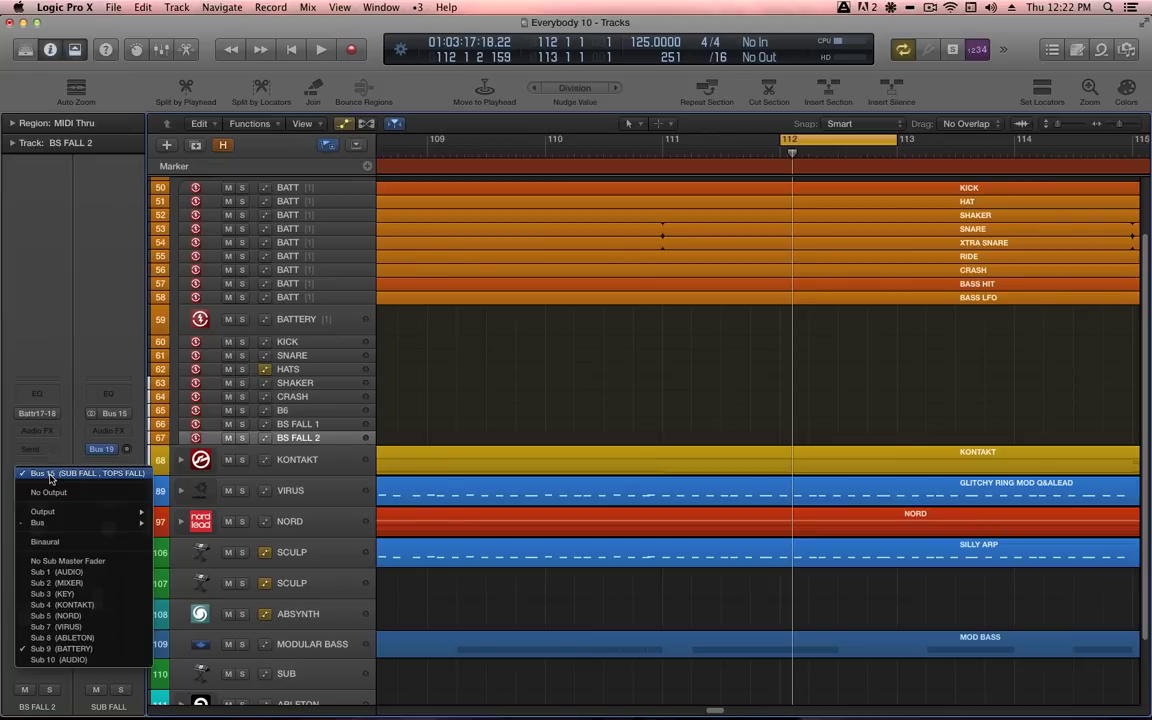
click(55, 474)
Solo the SUB FALL track in the MIXER stack and audition it over the cycle range.
scroll(525, 427, up, 15)
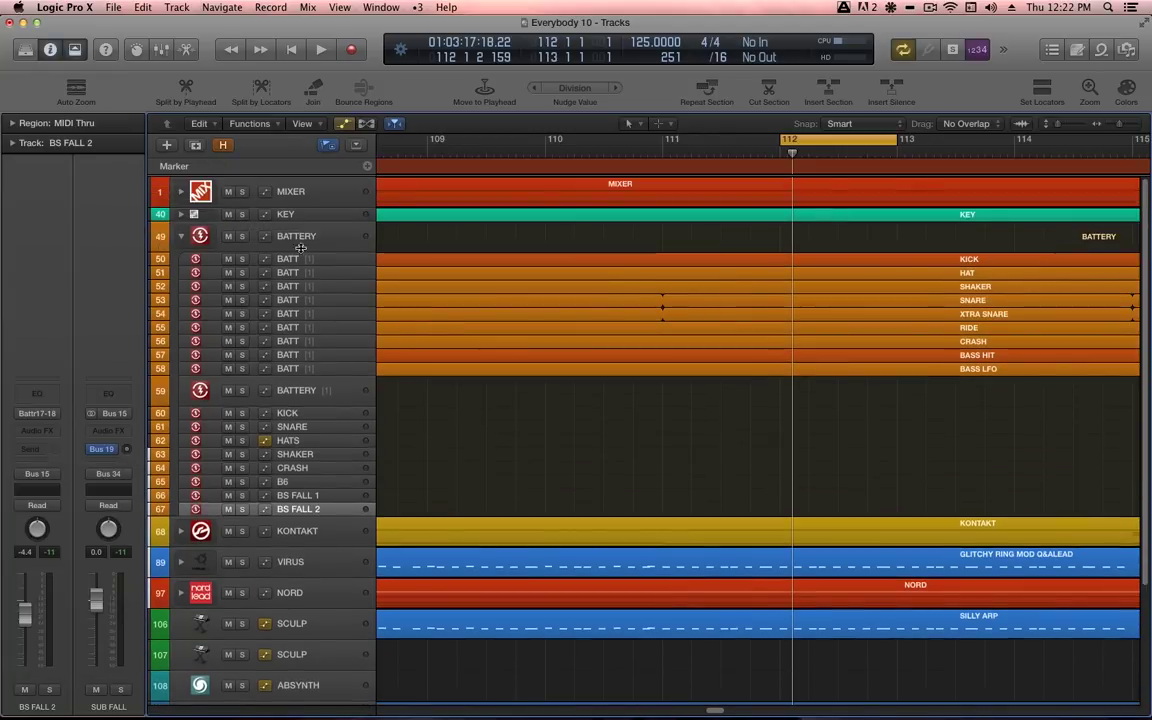
scroll(370, 420, down, 5)
click(346, 400)
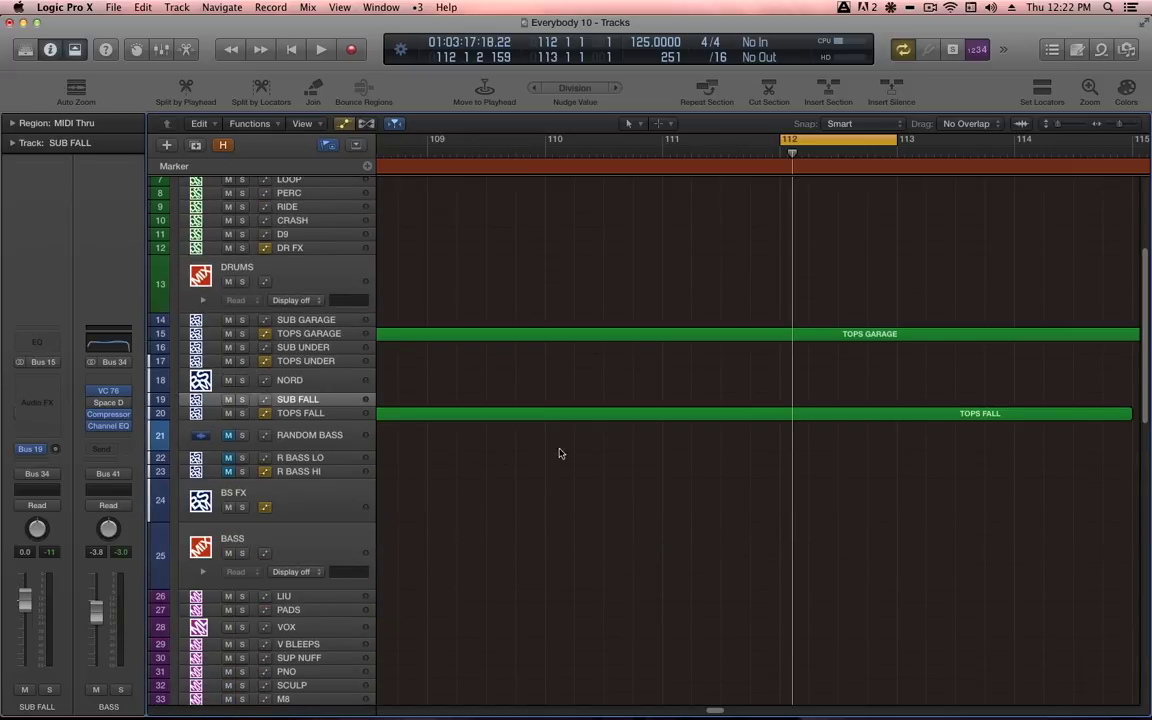
scroll(373, 426, up, 3)
alt+click(50, 689)
key(space)
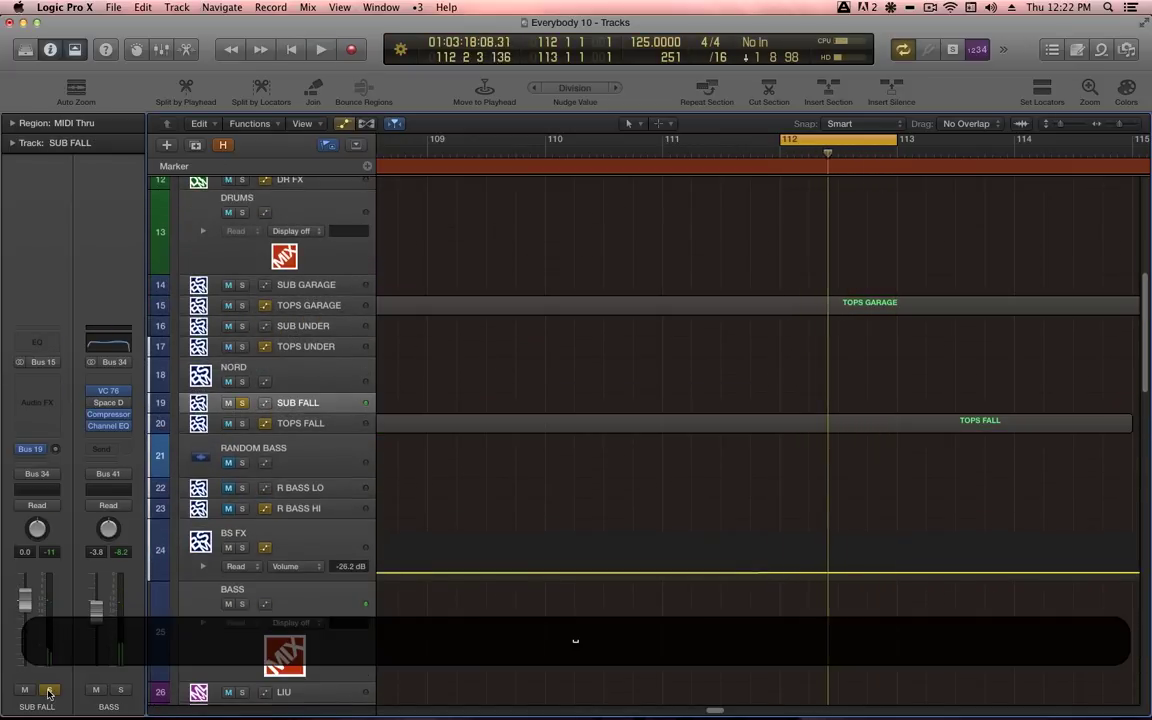
Solo only the TOPS FALL track and inspect its Ohmicide plug-in during playback, hiding the plug-in windows when done.
alt+click(242, 423)
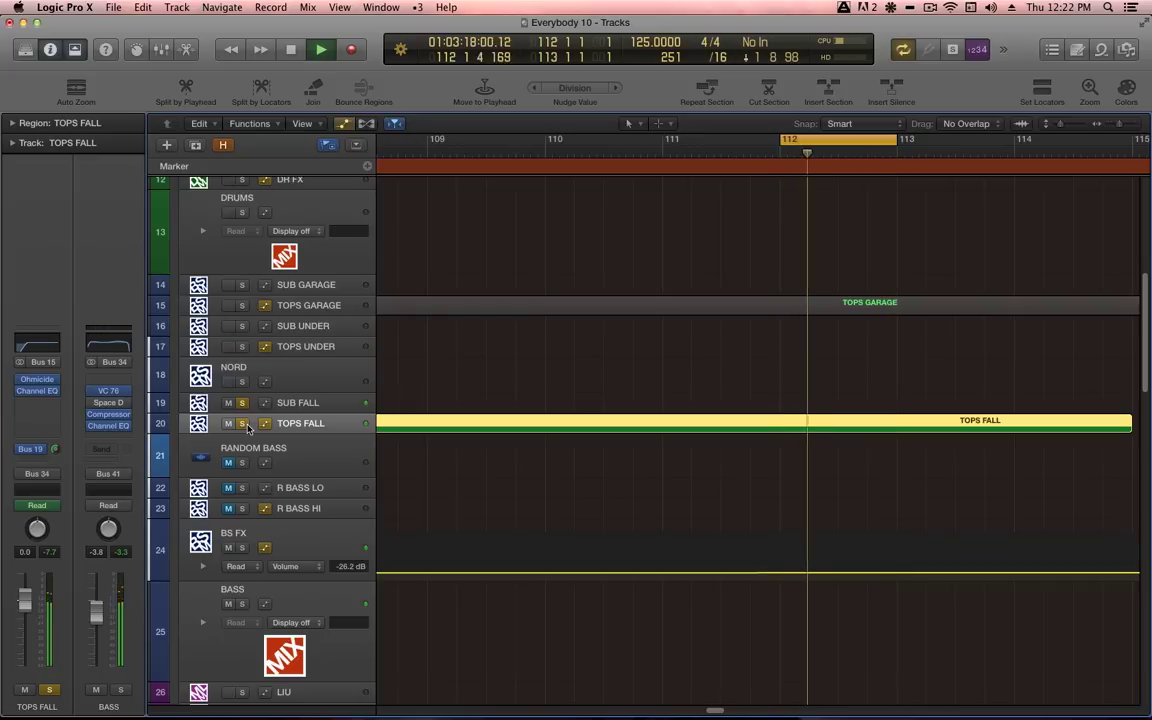
key(space)
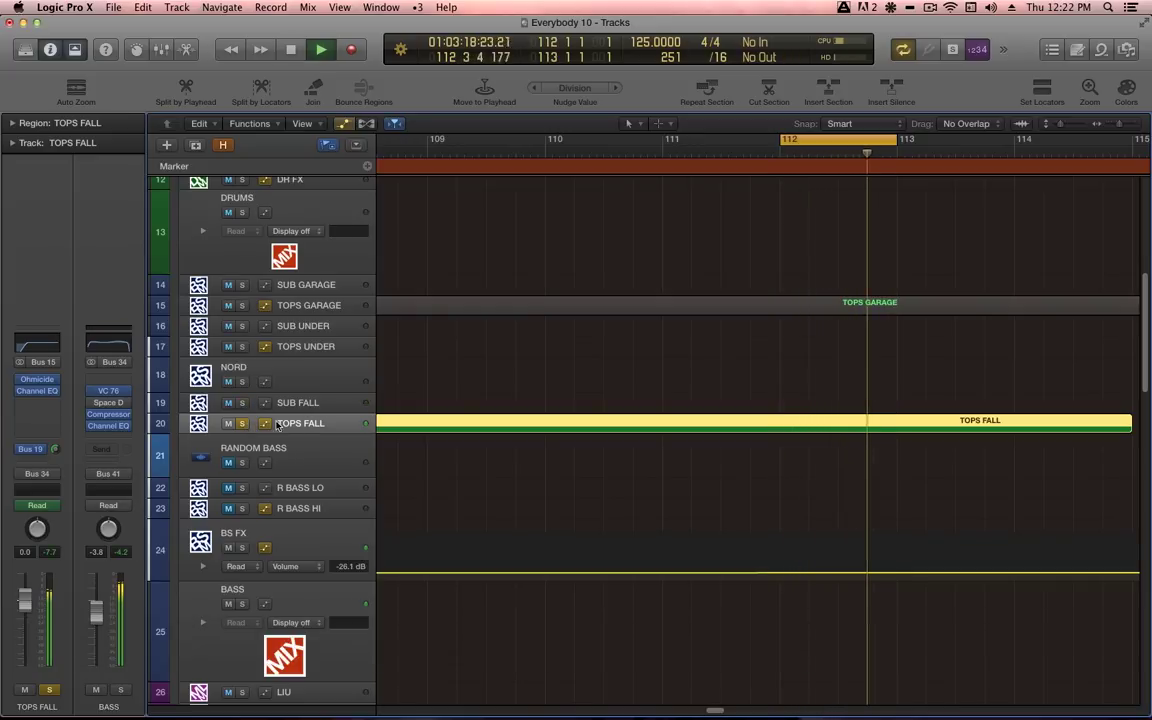
click(40, 383)
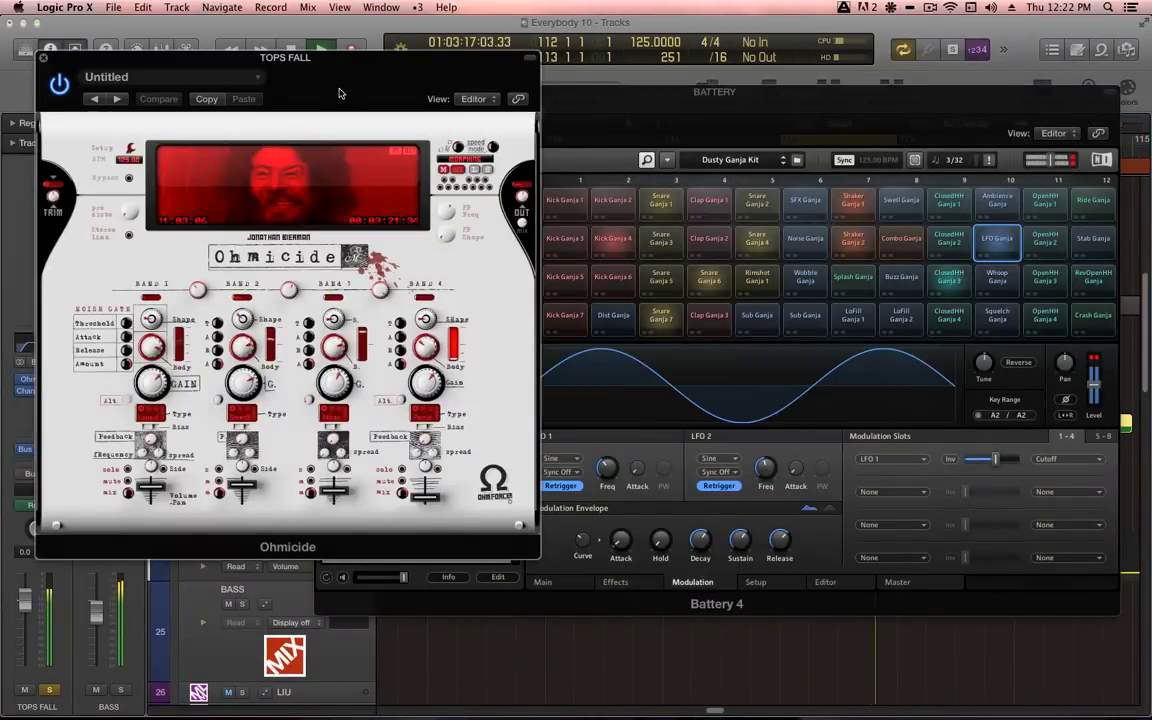
drag(337, 86, 802, 155)
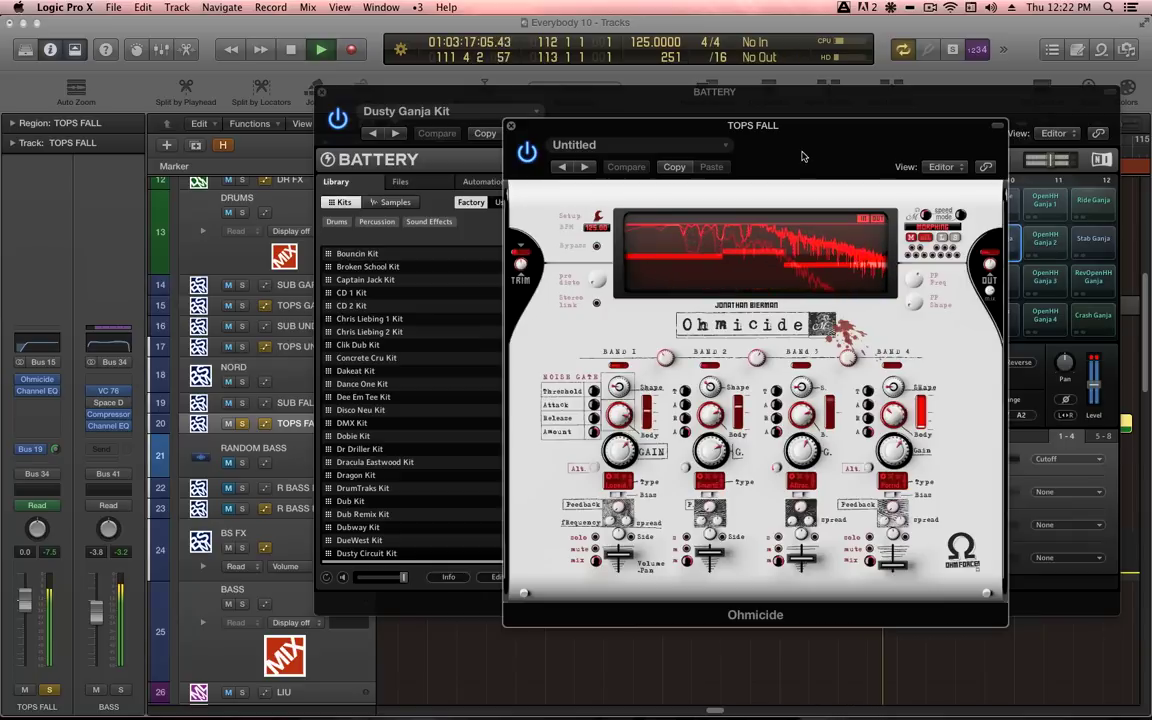
key(space)
key(v)
key(alt+v)
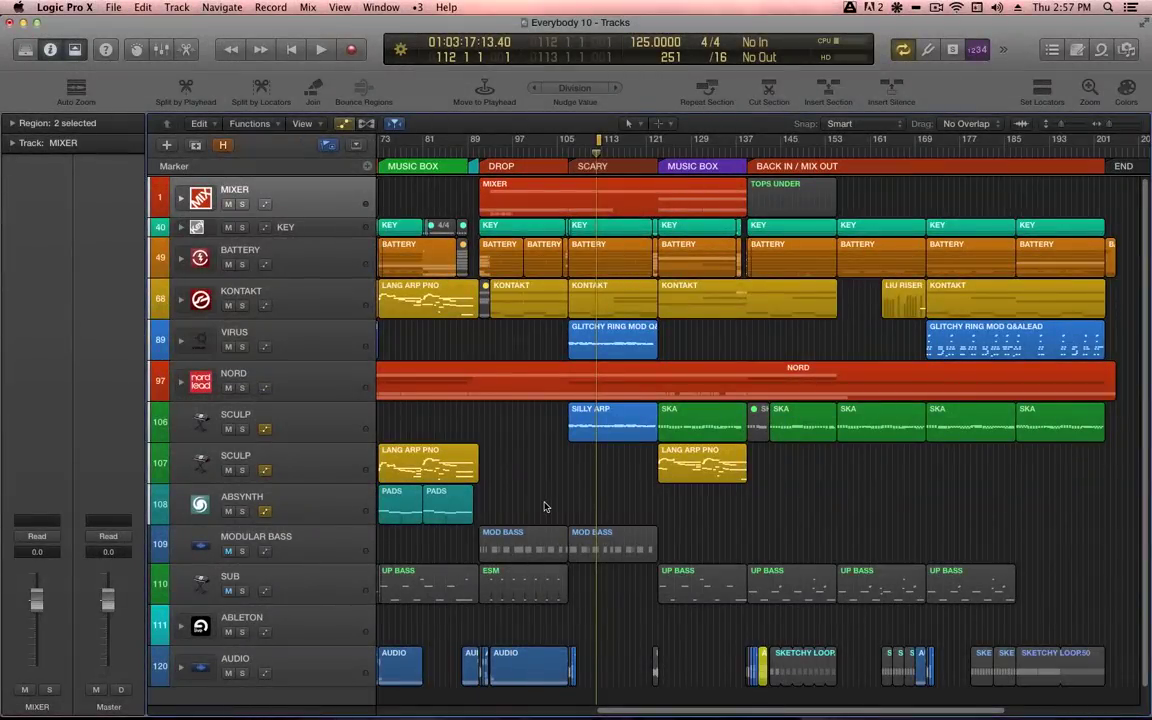
Expand the MIXER stack, solo the MELOD bus, and play the SCARY section.
click(180, 198)
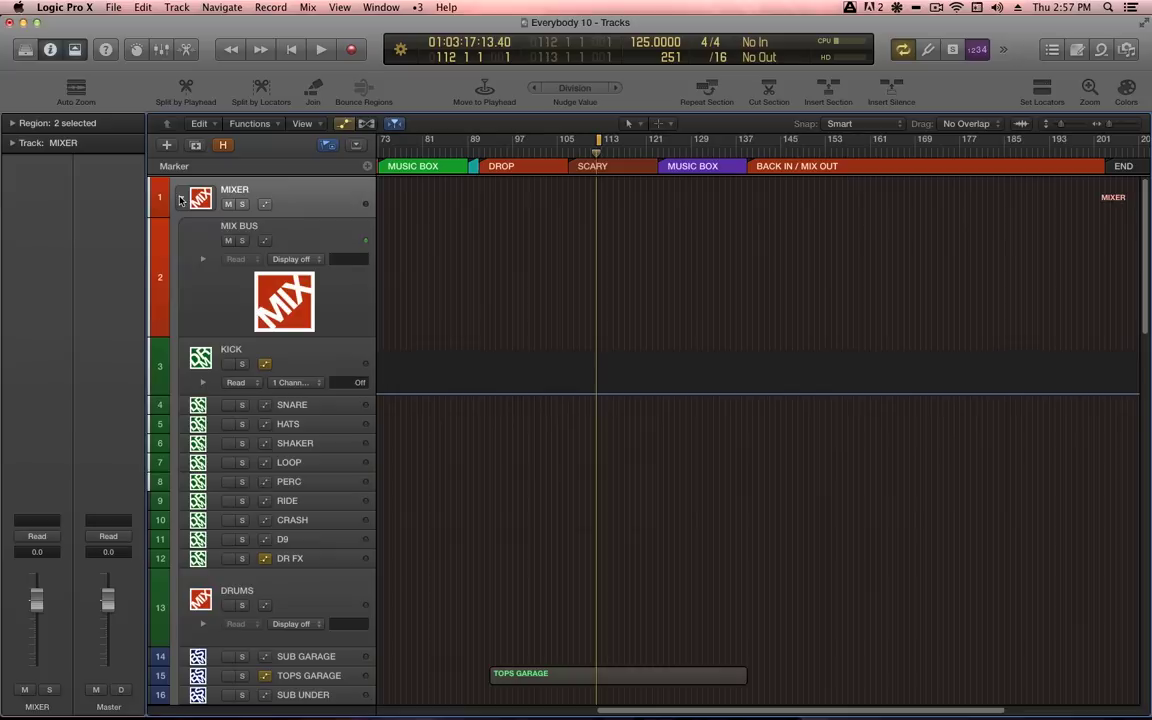
scroll(409, 365, down, 10)
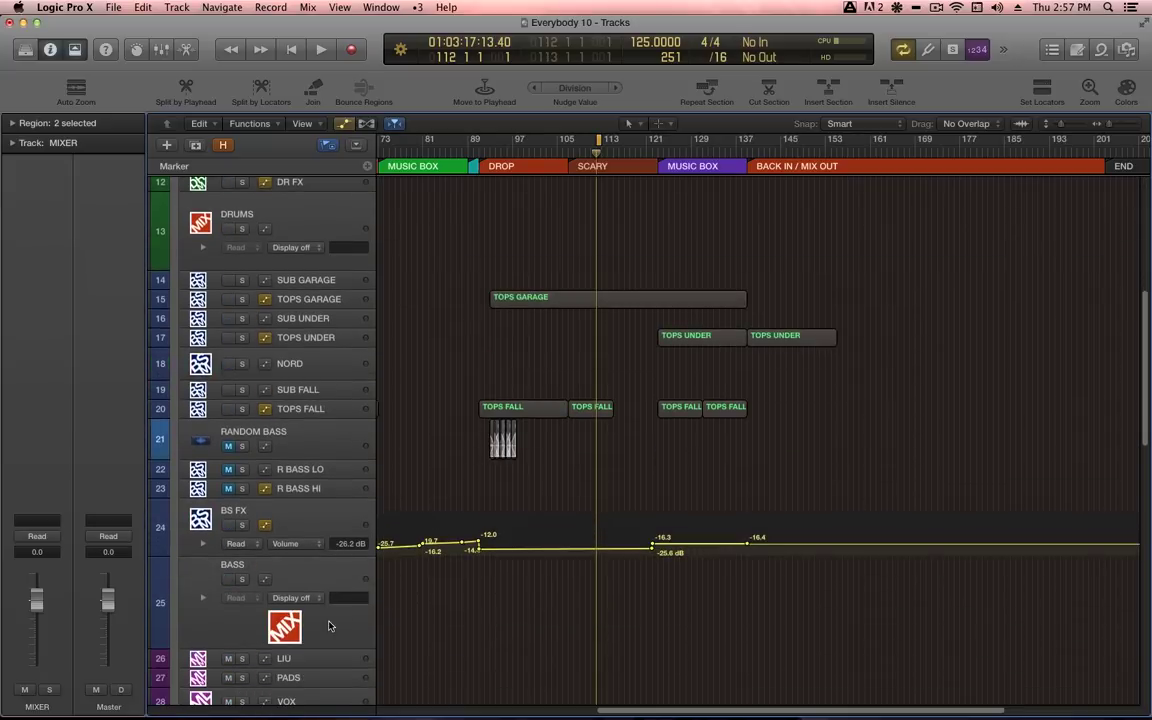
scroll(329, 626, down, 6)
click(242, 591)
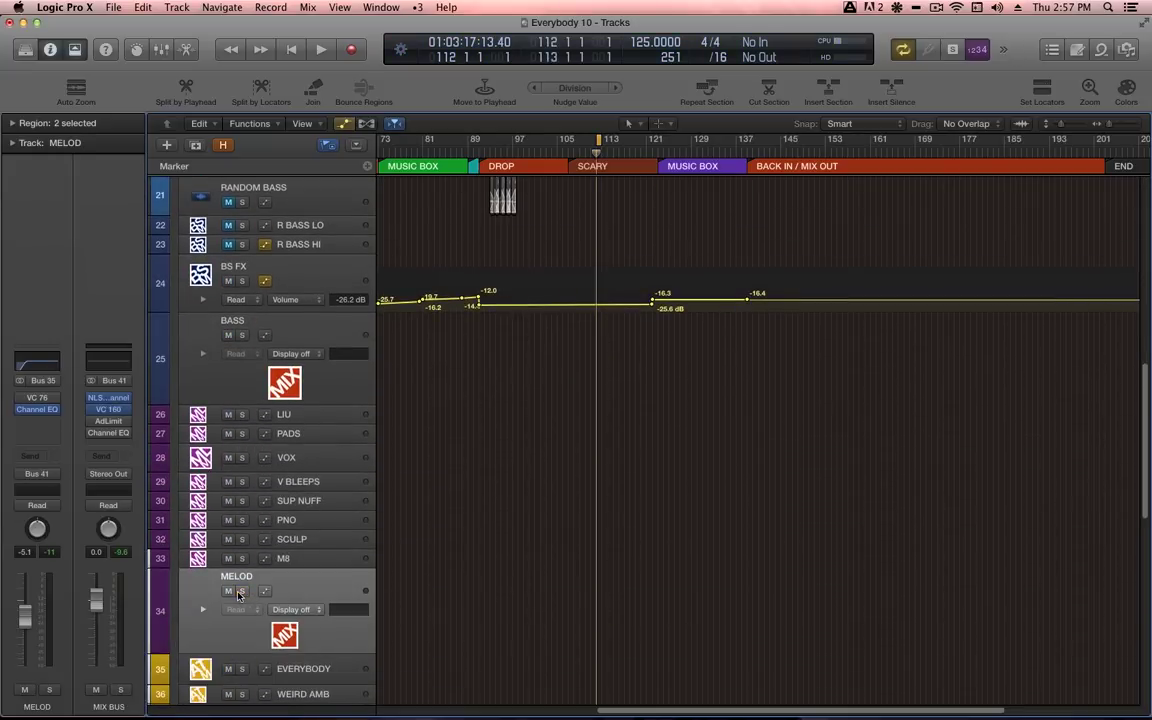
alt+scroll(632, 578, down, 10)
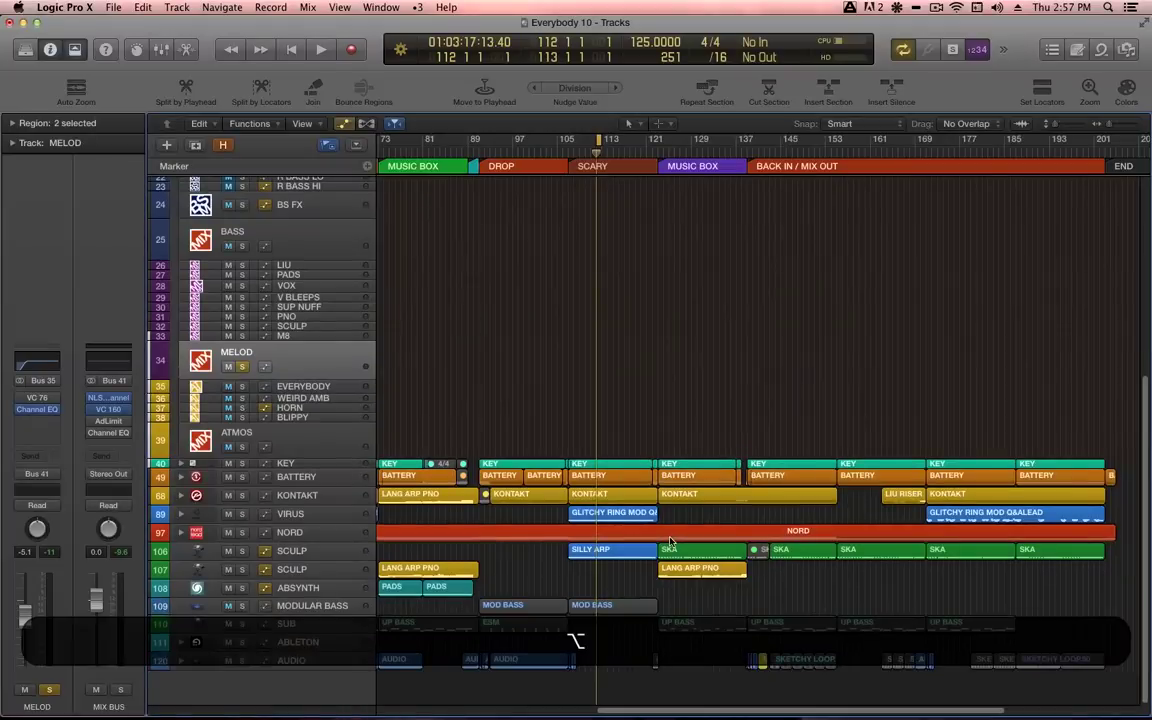
key(space)
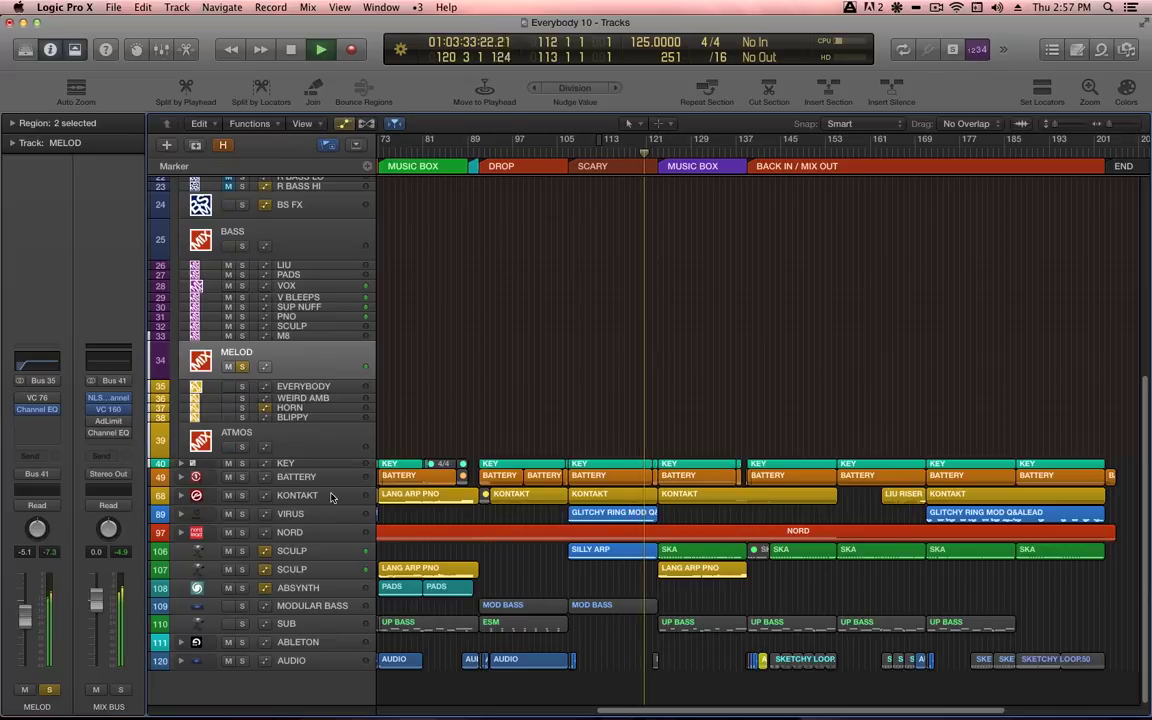
Open the KONTAKT stack and select the LANG ARP PNO region on the K2 track in the MUSIC BOX section.
double_click(618, 494)
scroll(610, 480, down, 2)
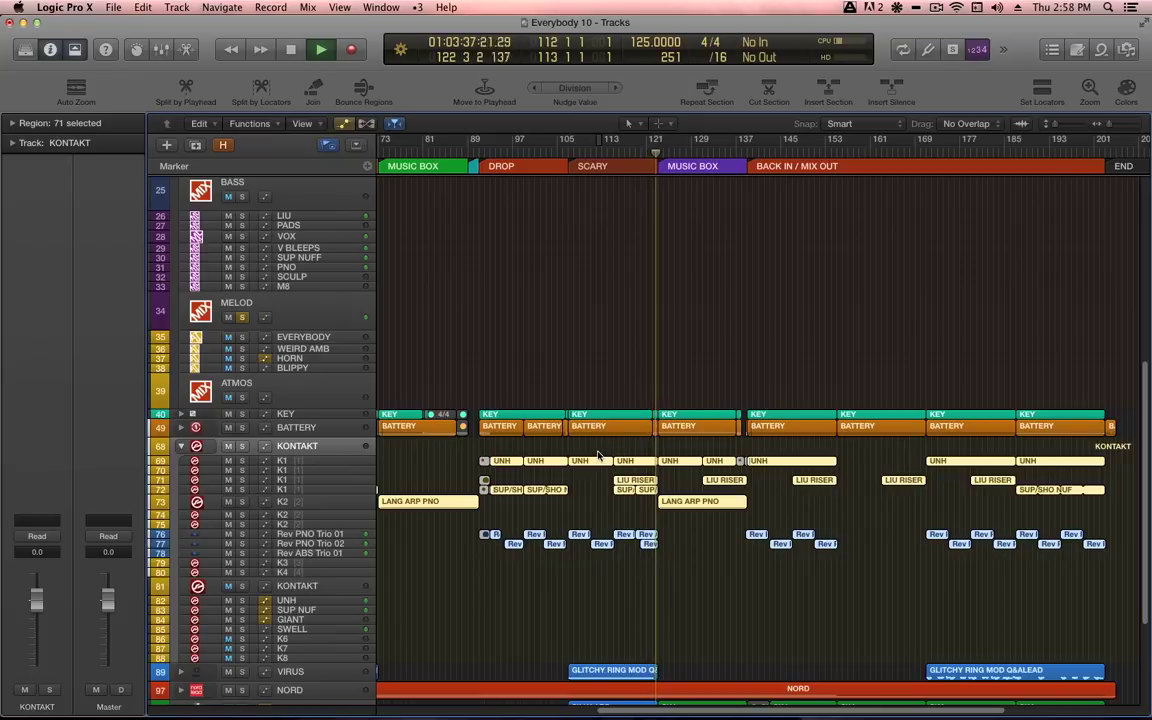
ctrl+alt+drag(598, 455, 867, 676)
click(583, 251)
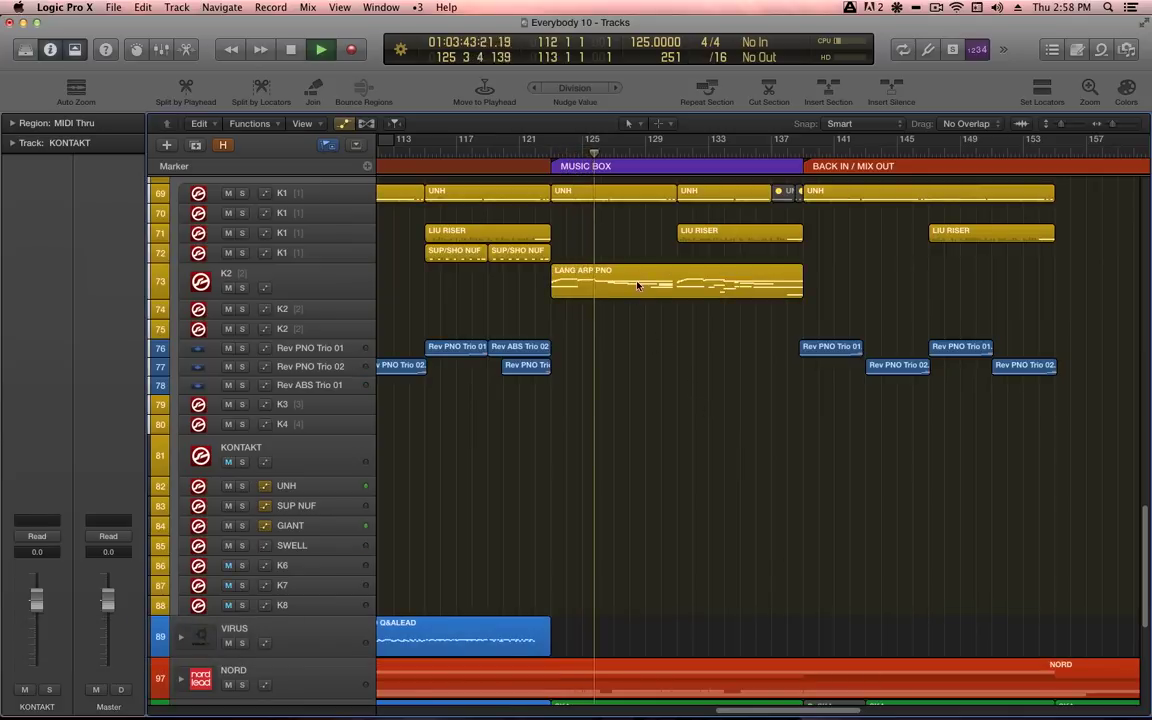
click(638, 289)
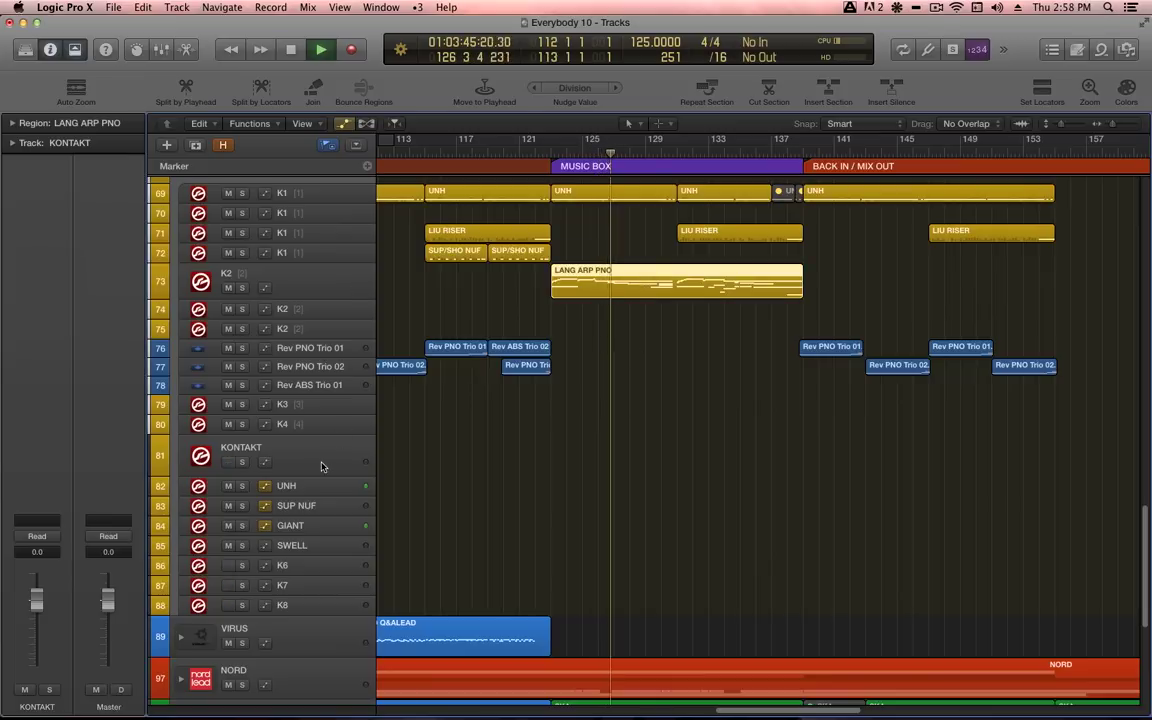
Inspect The Giant - Cinematic in the KONTAKT track's instrument and dismiss the open plug-in windows.
click(300, 455)
key(v)
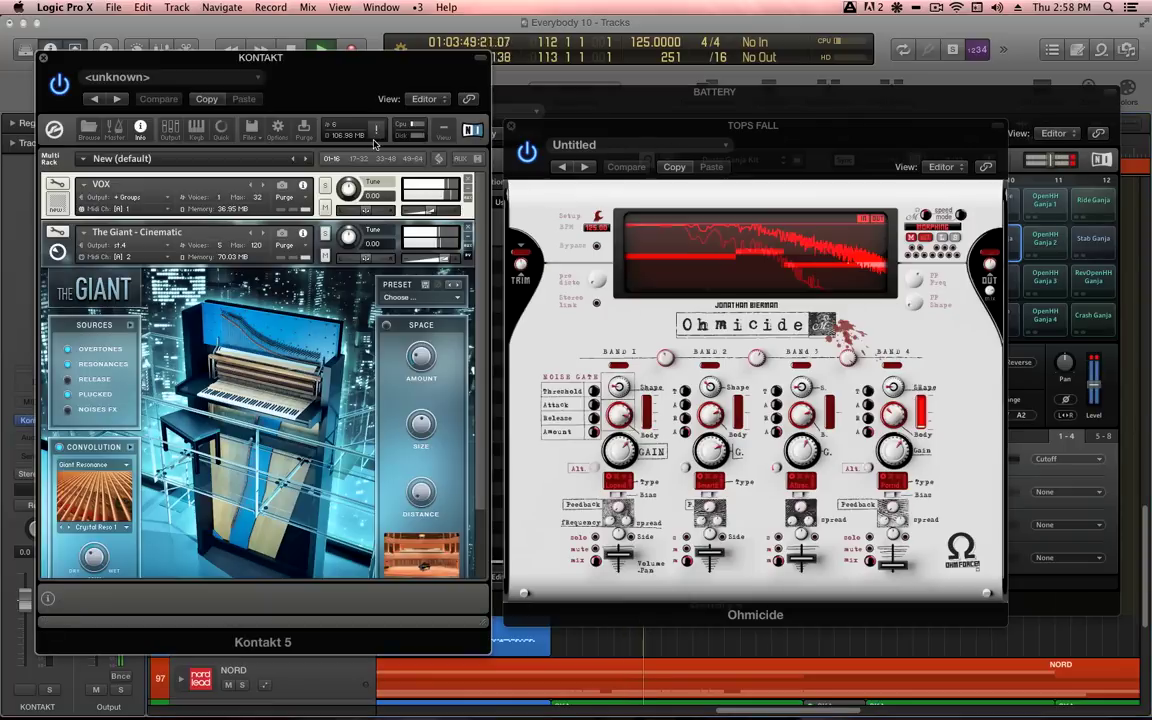
drag(347, 85, 625, 96)
key(super+w)
key(super+w)
key(super+w)
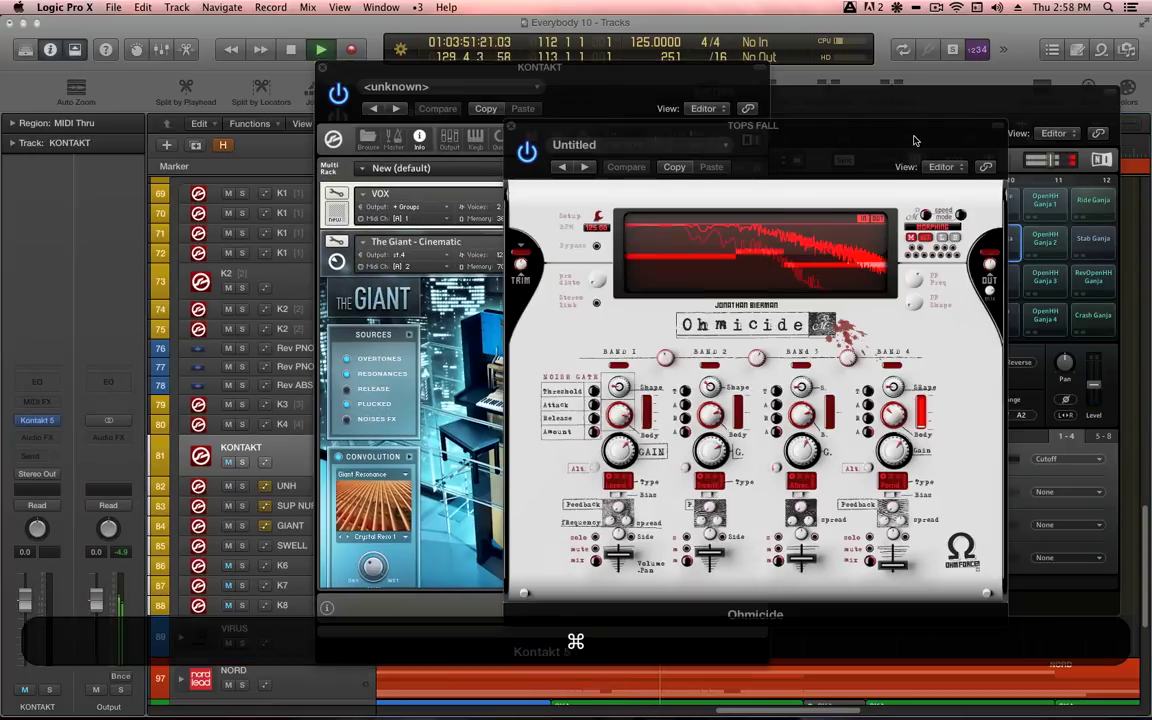
drag(660, 81, 1008, 86)
key(super+w)
Compare the LANG ARP PNO region on the K2 track with its counterpart on the SCULP track.
alt+scroll(607, 465, down, 5)
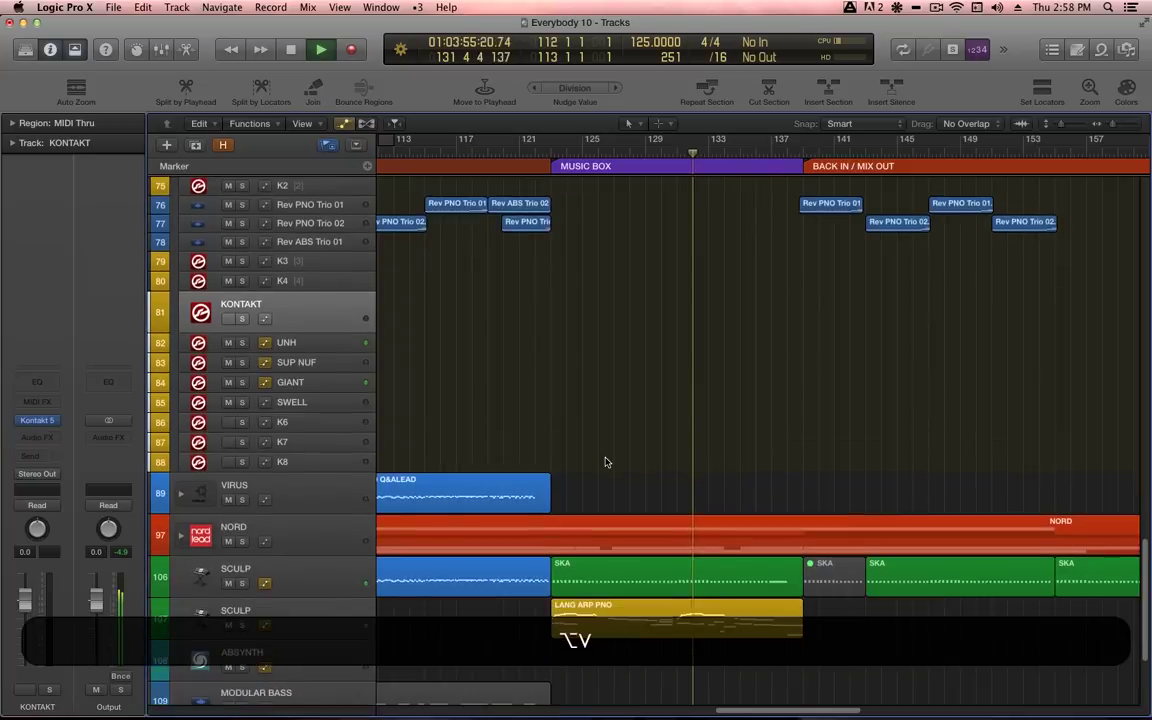
scroll(716, 389, up, 5)
click(689, 424)
scroll(698, 482, down, 5)
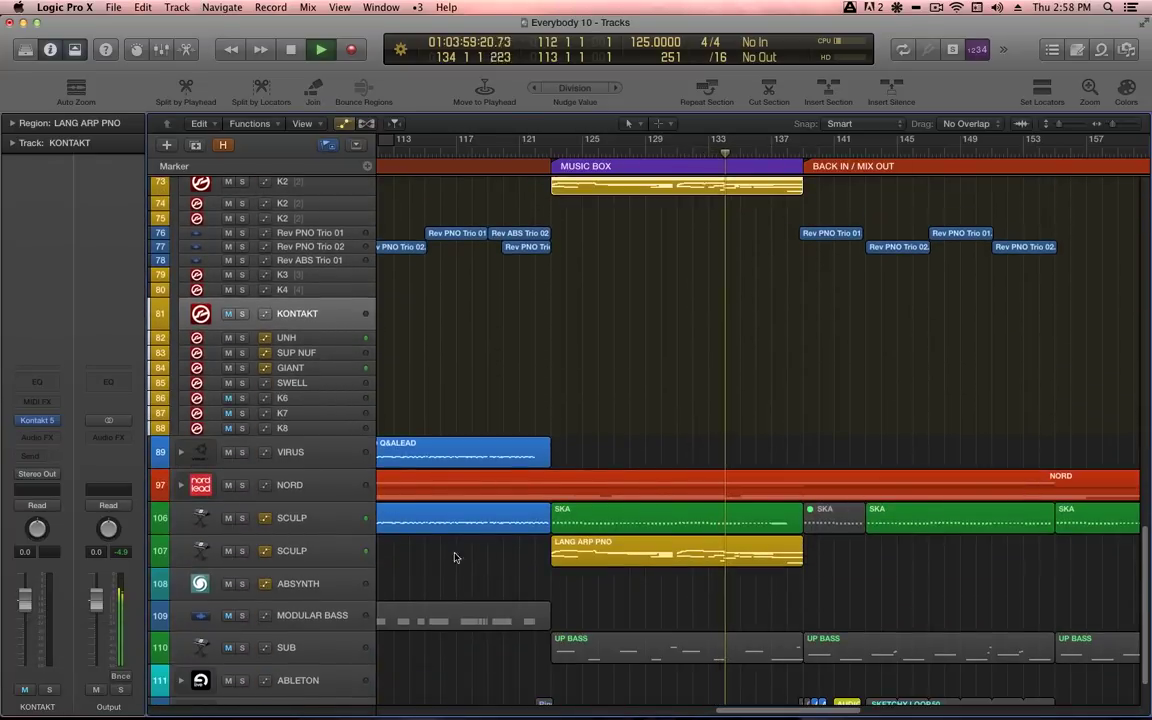
Inspect the Big Kalimba setting in the Sculpture instrument on the SCULP track holding the SKA regions, and dismiss the plug-in windows.
click(287, 514)
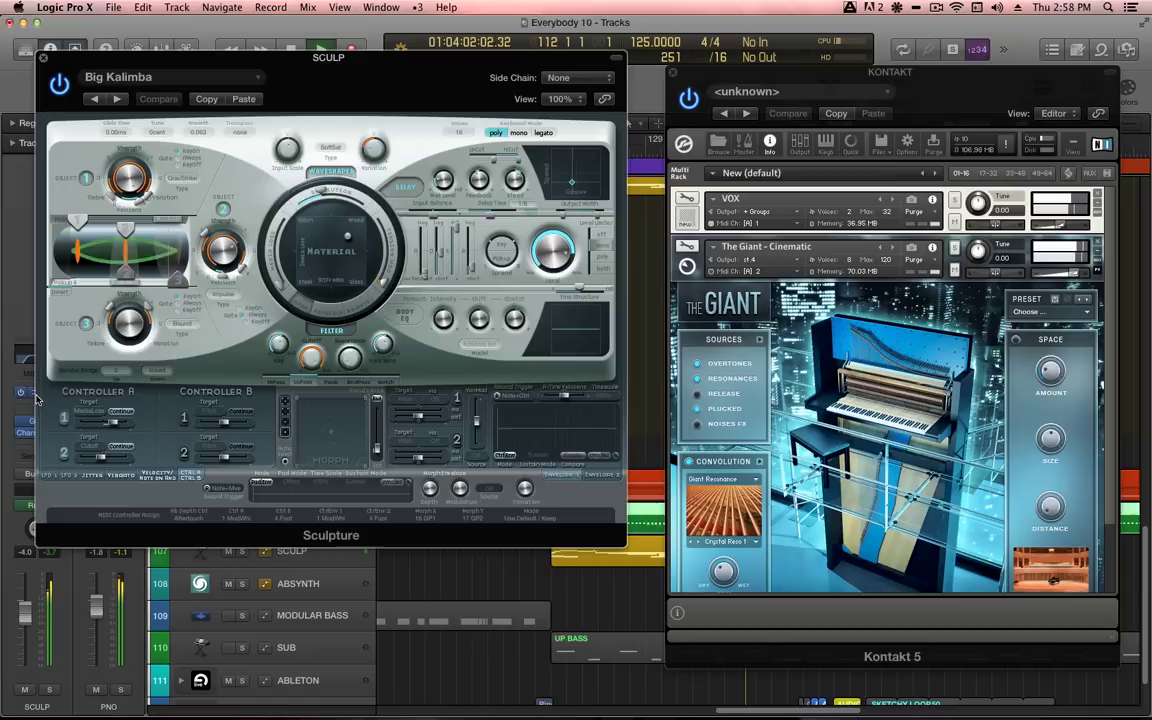
key(v)
drag(365, 69, 872, 64)
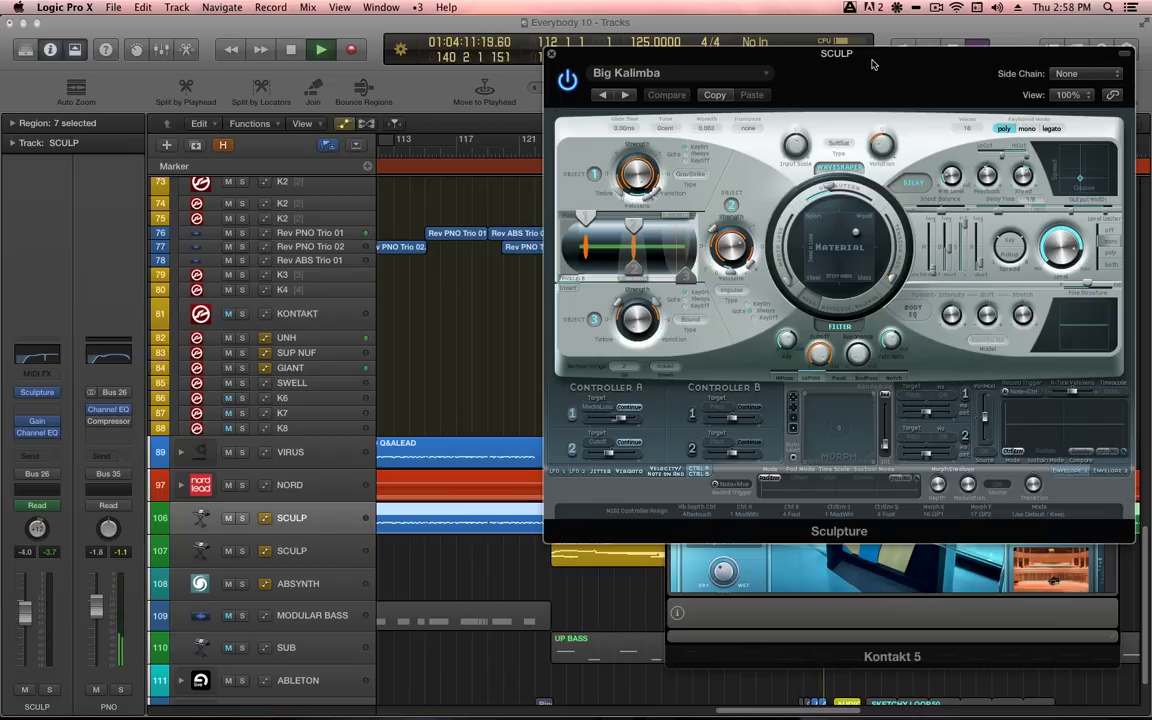
key(c)
key(v)
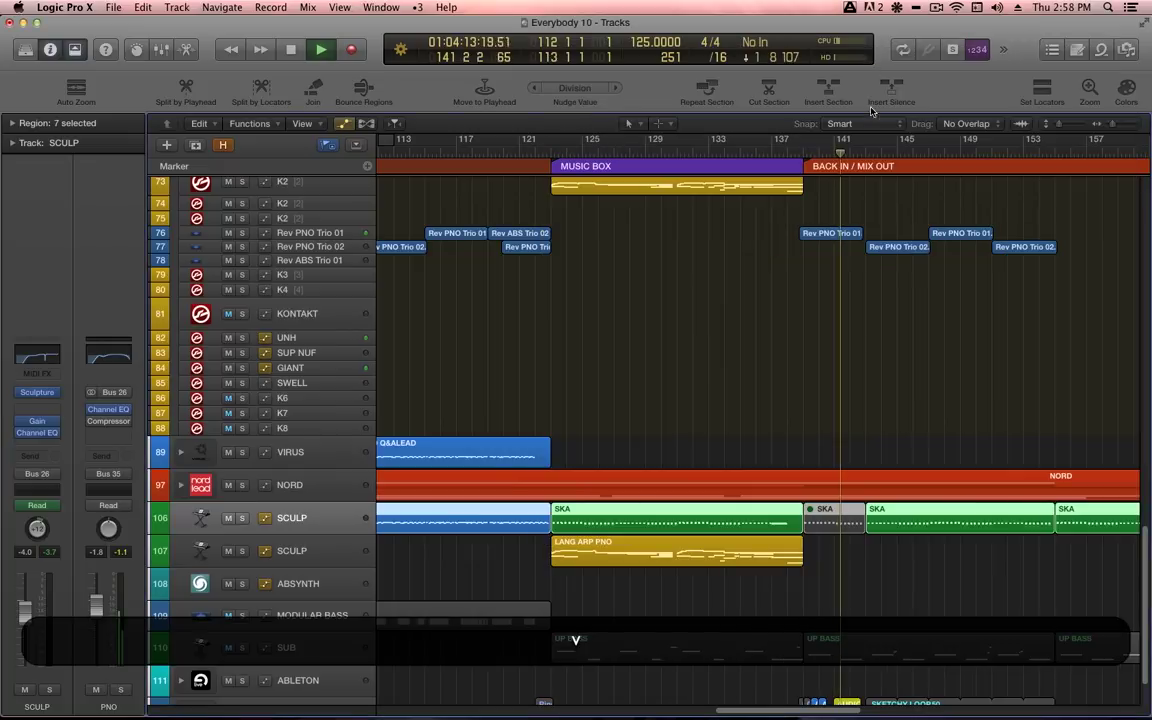
Select the four Rev PNO Trio regions in the BACK IN / MIX OUT section, review the surrounding tracks, and stop playback.
mouse_move(775, 320)
ctrl+alt+mouse_down()
mouse_move(848, 252)
mouse_move(1136, 187)
ctrl+alt+mouse_up()
drag(432, 373, 956, 511)
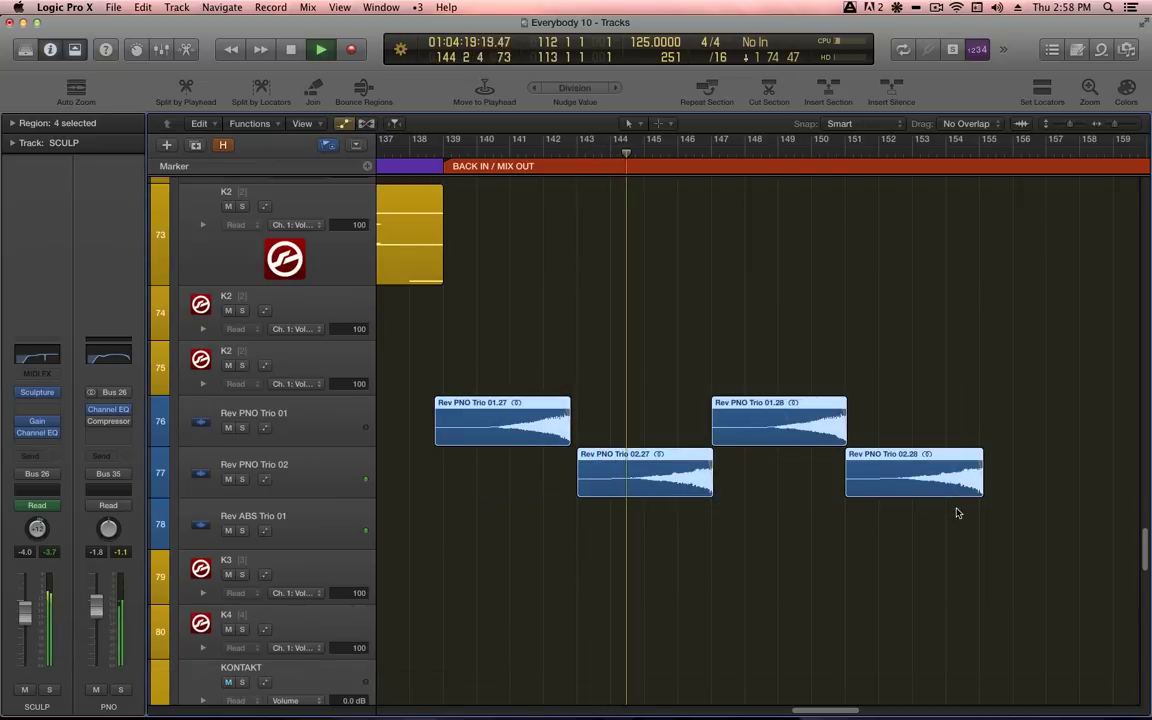
ctrl+alt+click(812, 602)
scroll(812, 602, down, 3)
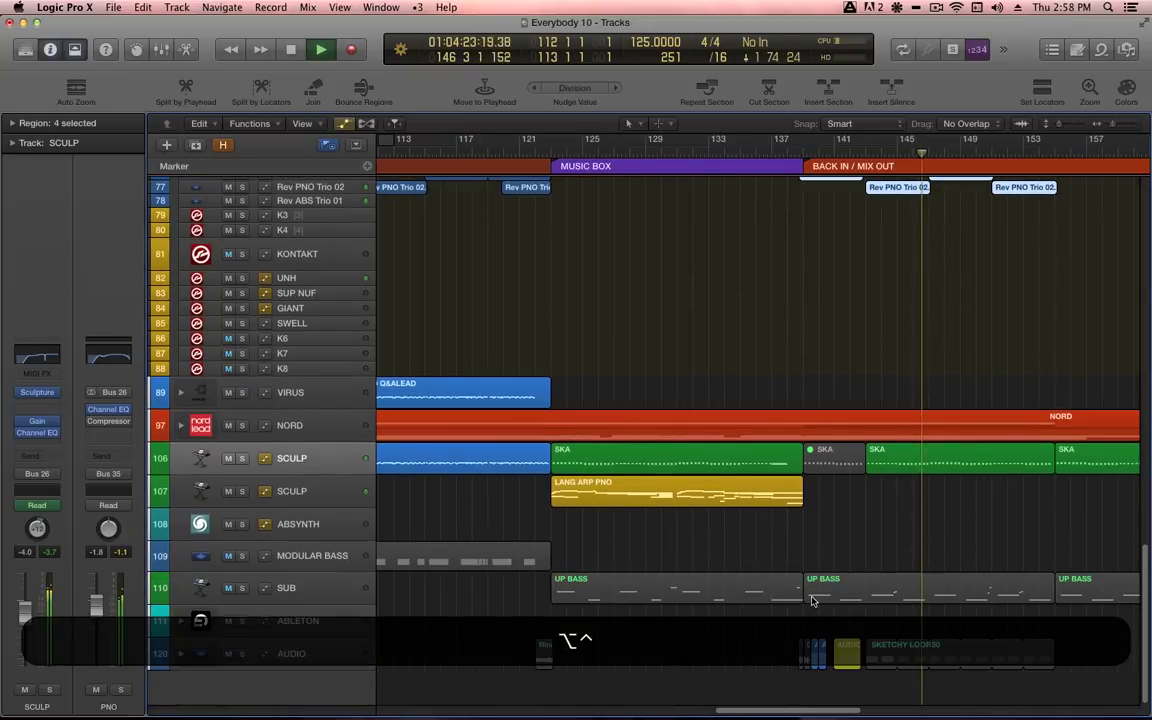
scroll(815, 585, right, 3)
scroll(817, 574, up, 4)
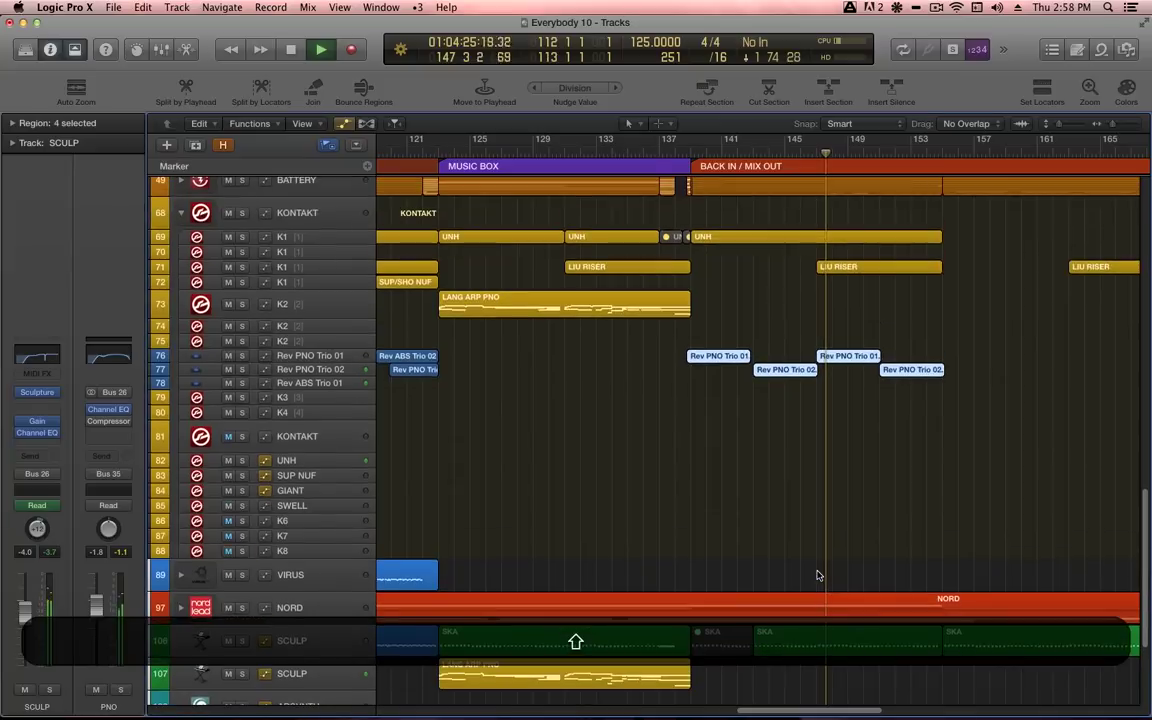
scroll(817, 574, down, 3)
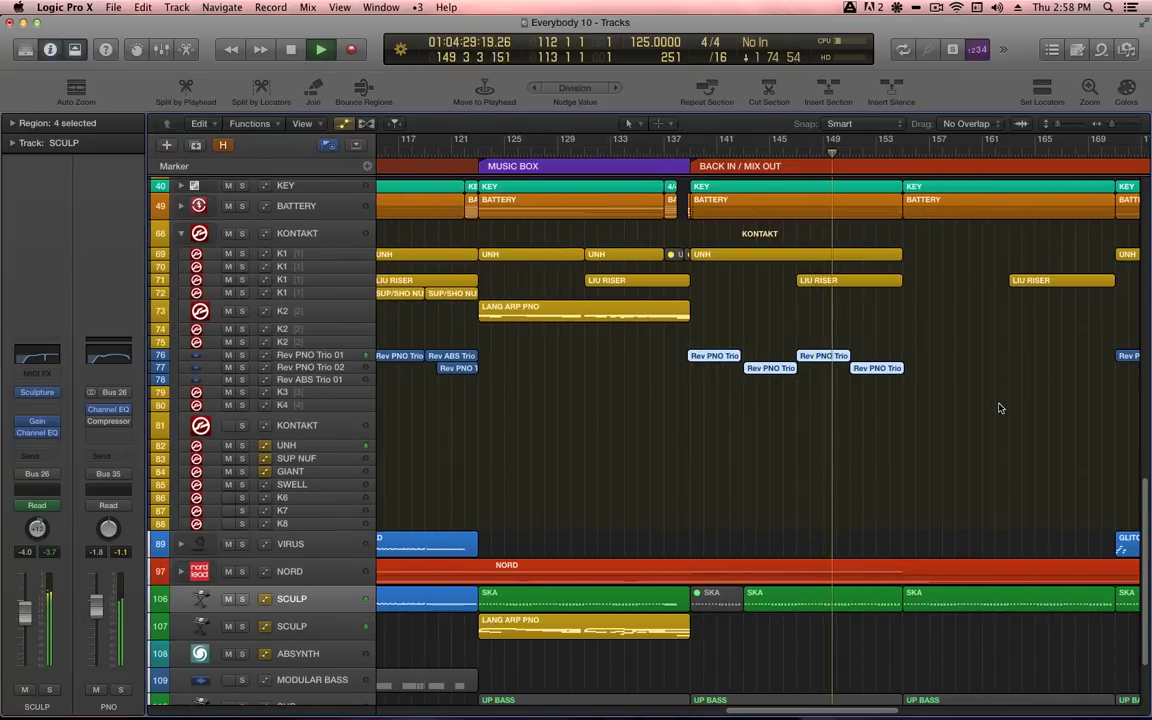
key(space)
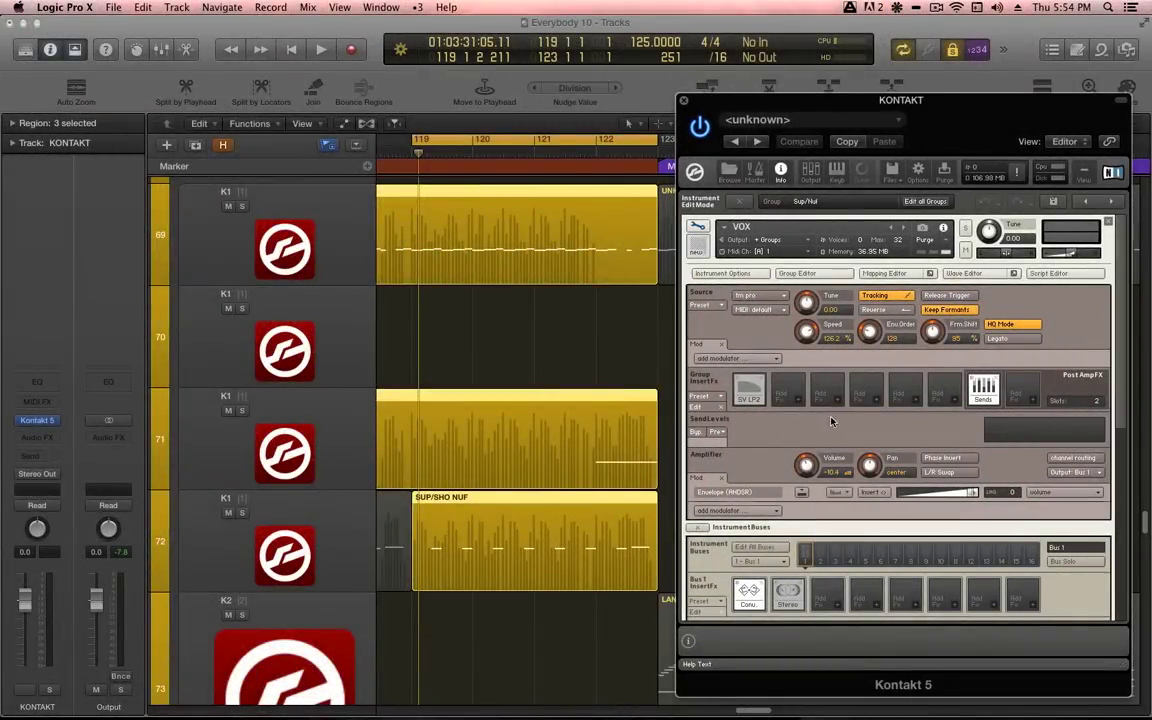
Show the VOX instrument's key mapping in Kontakt and examine the waveform of the Vocal Note 01 sample.
click(882, 274)
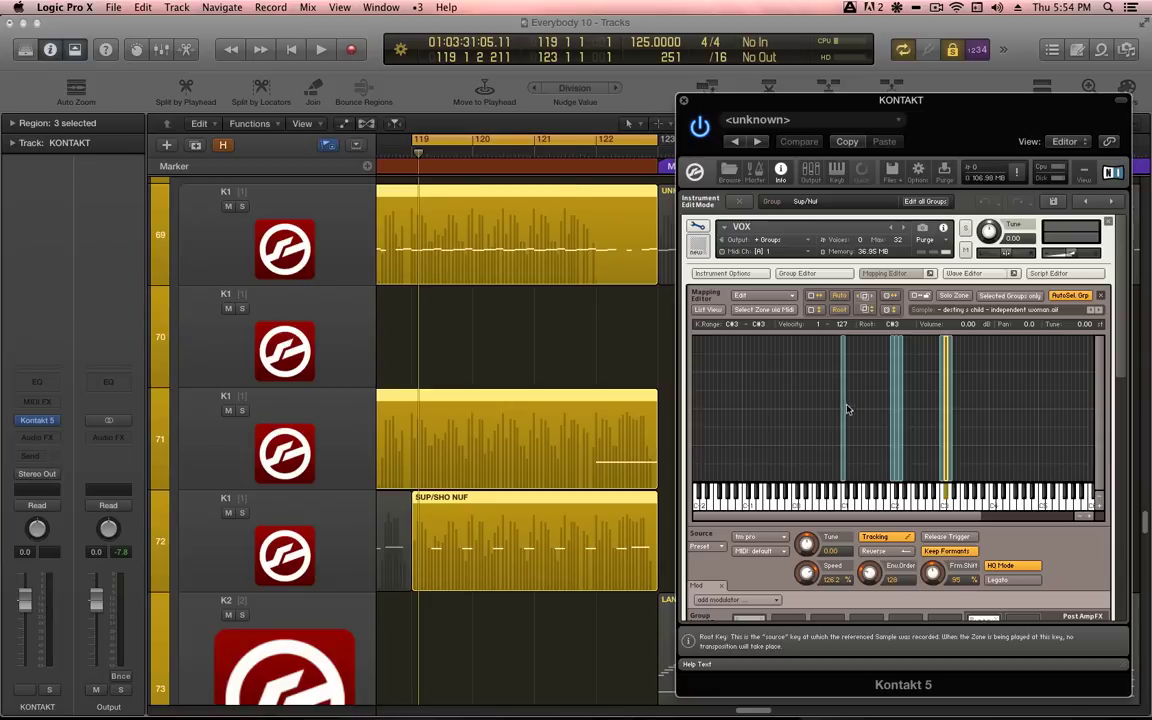
double_click(843, 470)
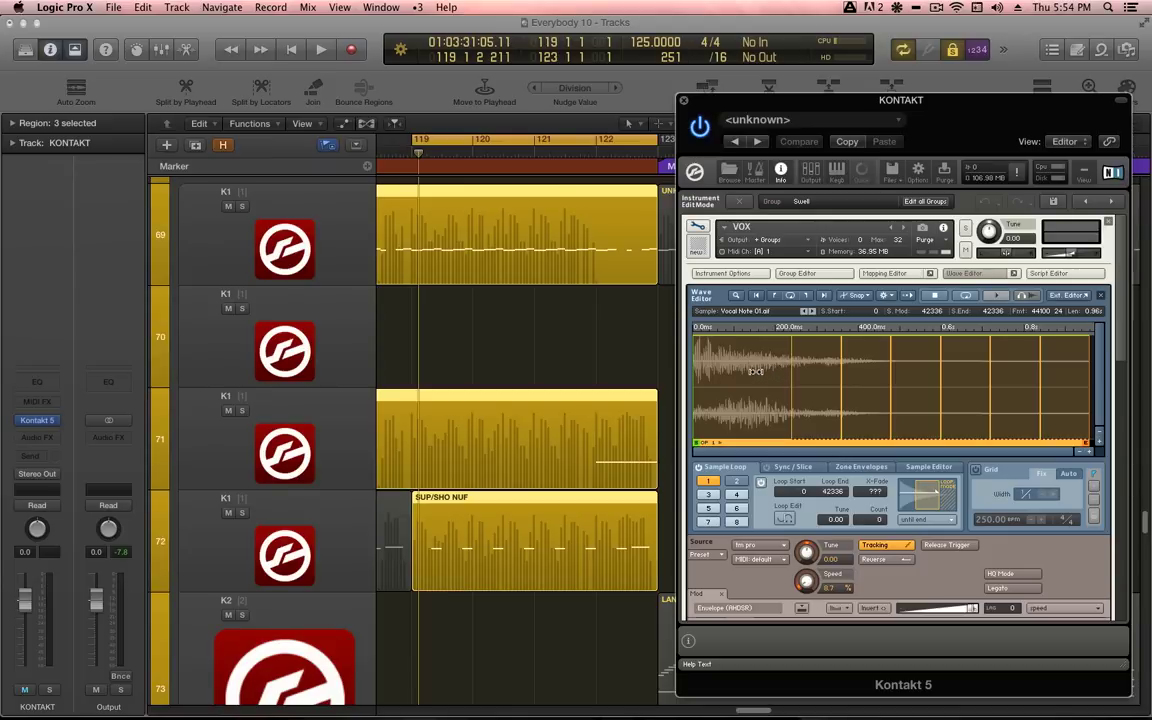
click(708, 482)
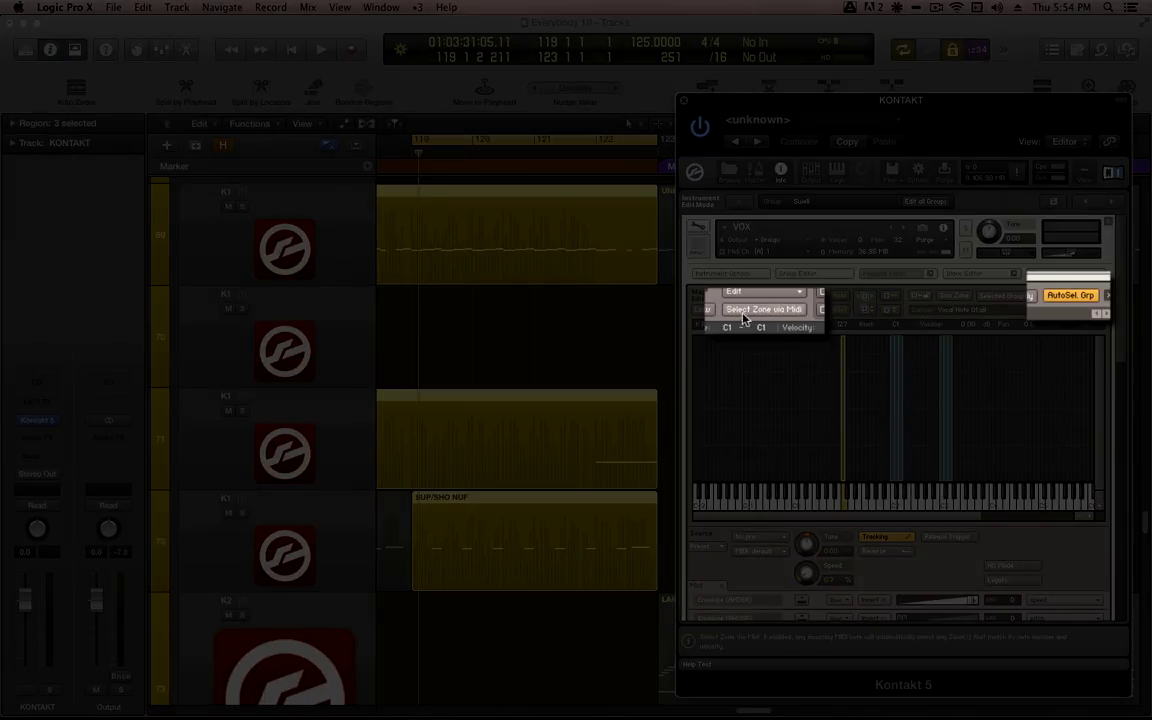
Enable Select Zone via Midi in the Mapping Editor and pick the C#2, D3 and C1 zones in turn.
click(765, 311)
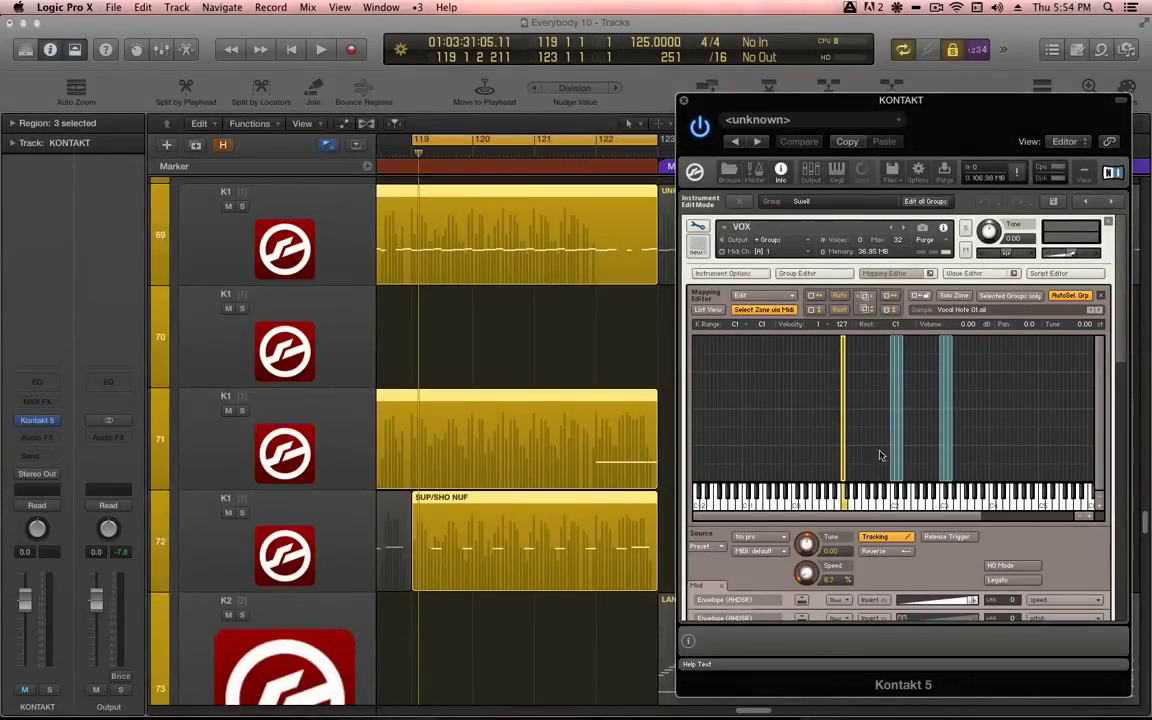
click(897, 435)
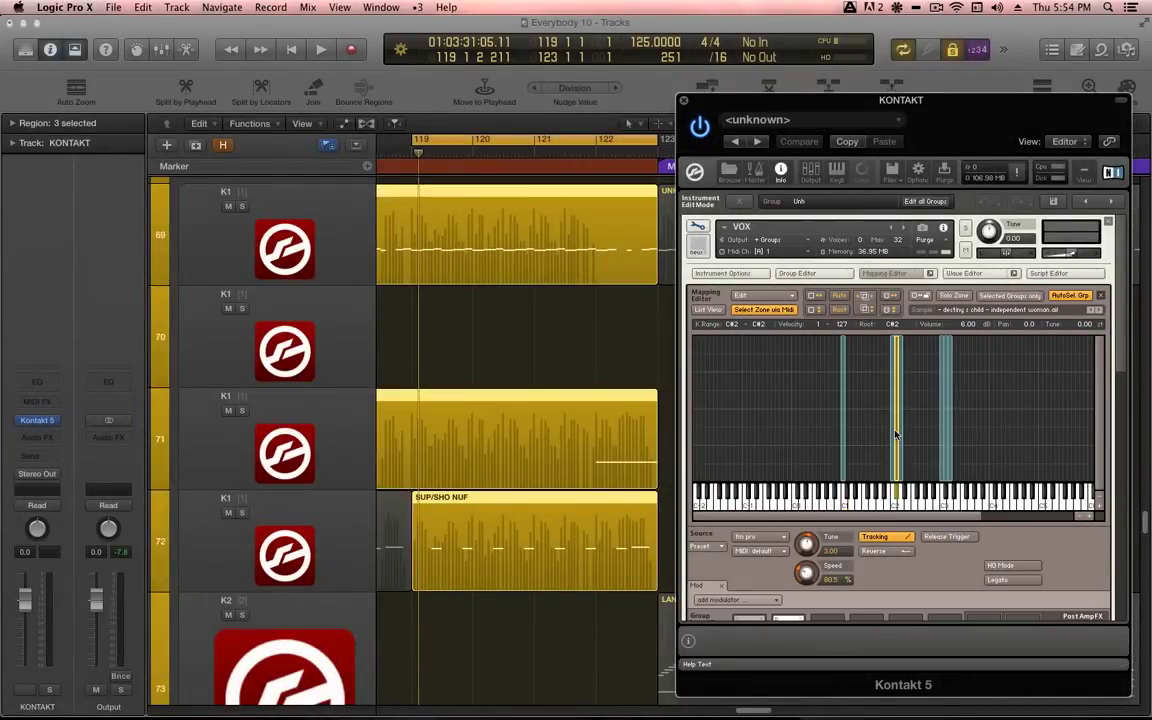
click(949, 435)
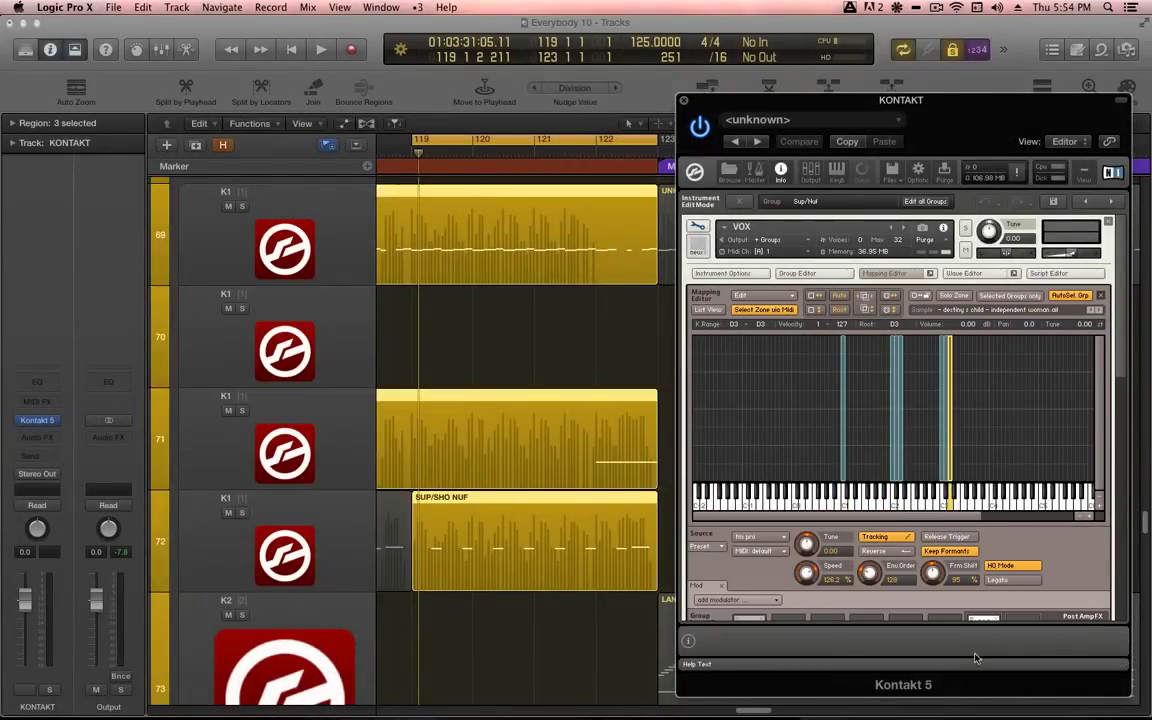
click(845, 403)
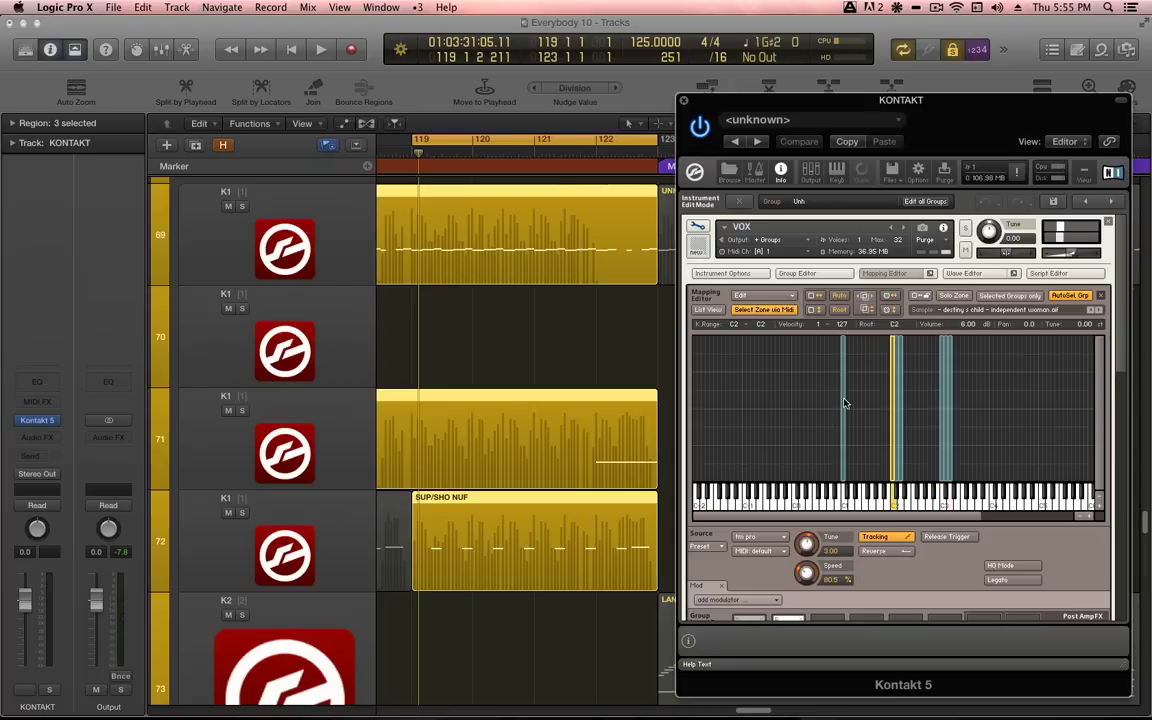
Review the Swell group's source mode and output options, choosing time machine pro and st.5 [2 ch. routed 9|10].
click(758, 537)
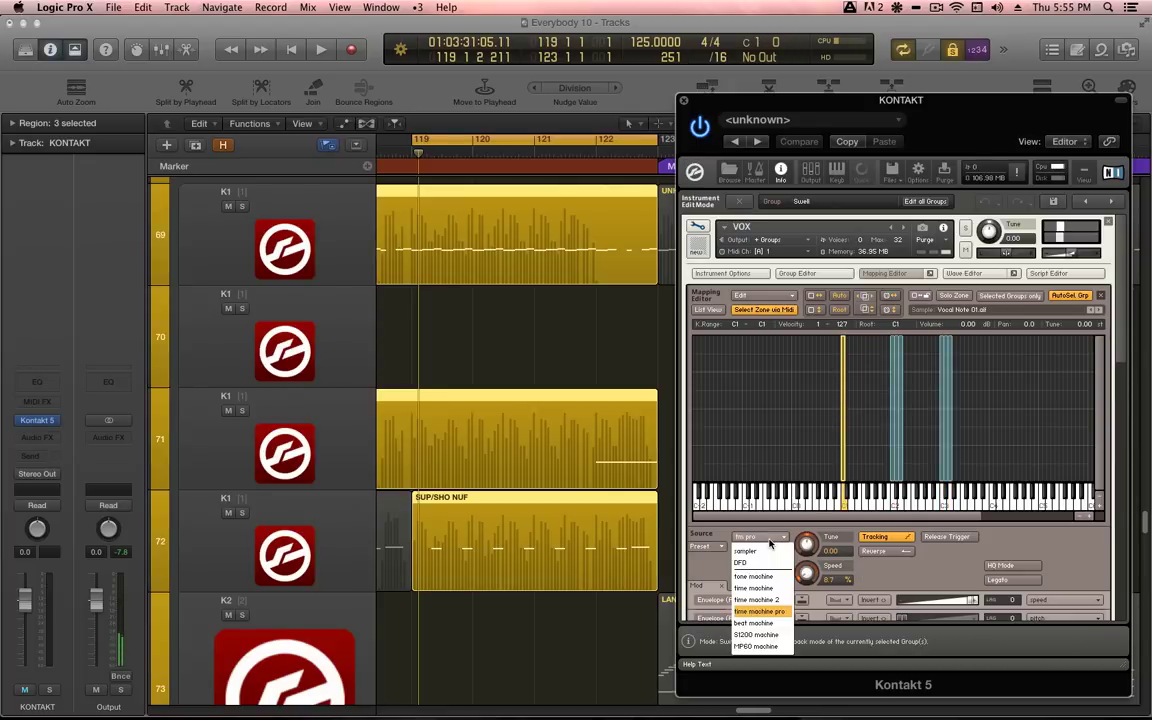
click(766, 611)
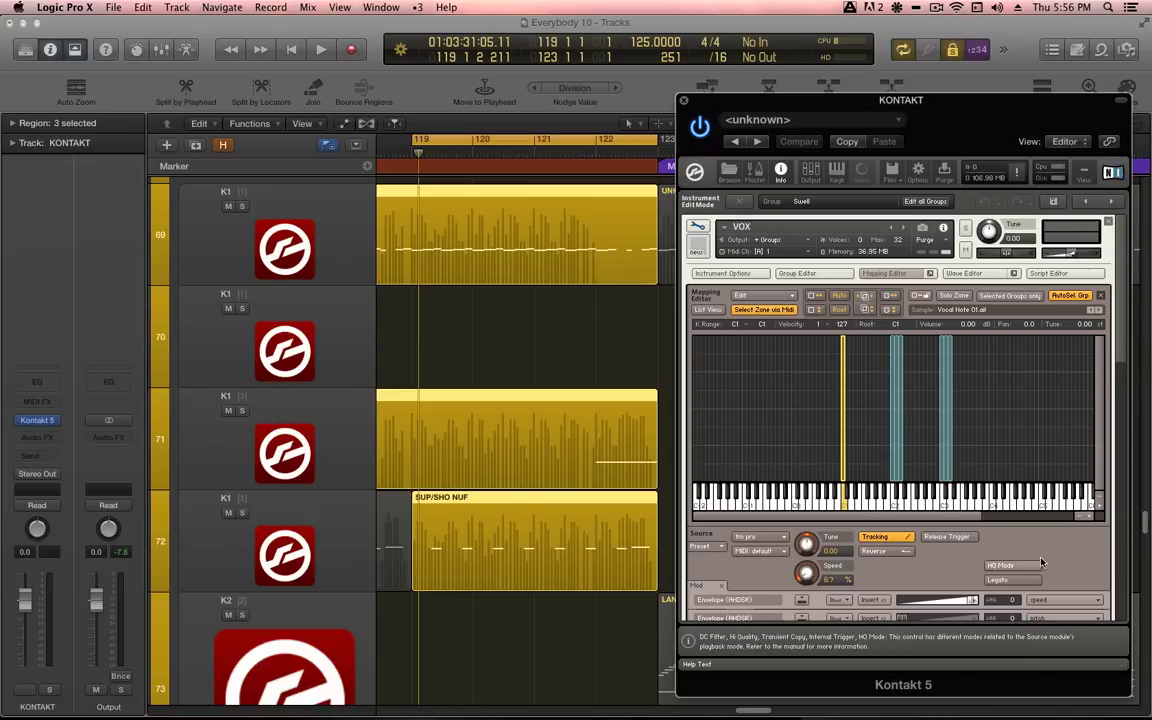
scroll(937, 512, down, 5)
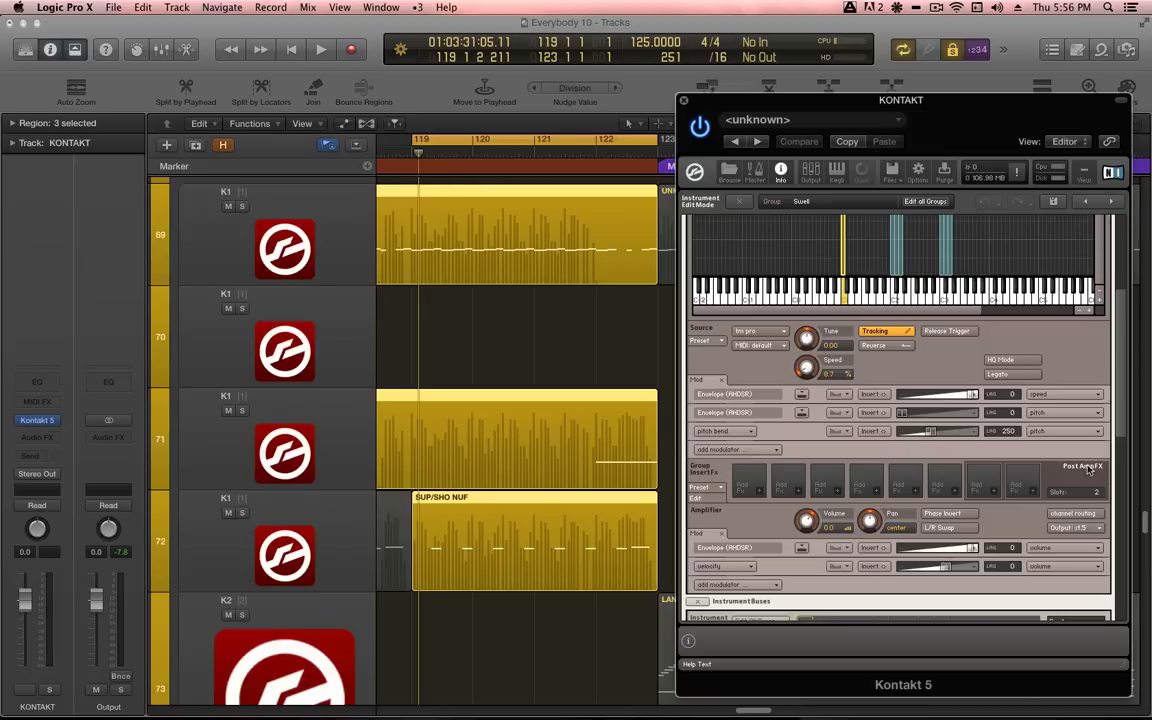
click(1075, 527)
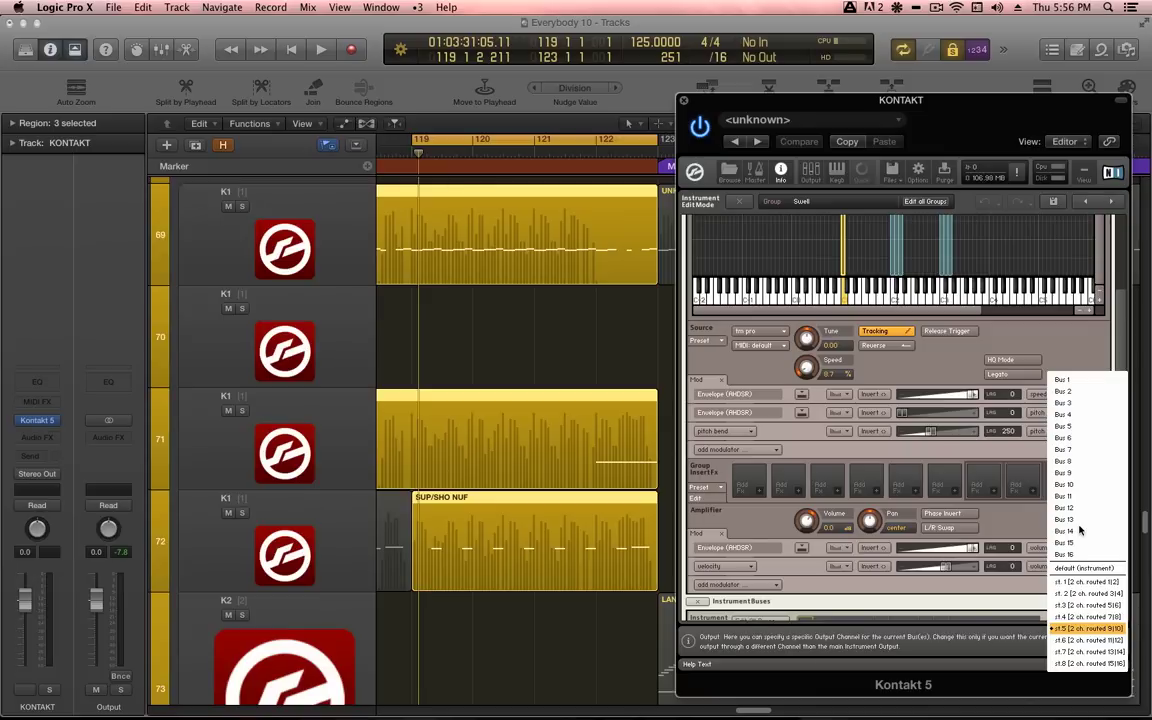
click(1072, 630)
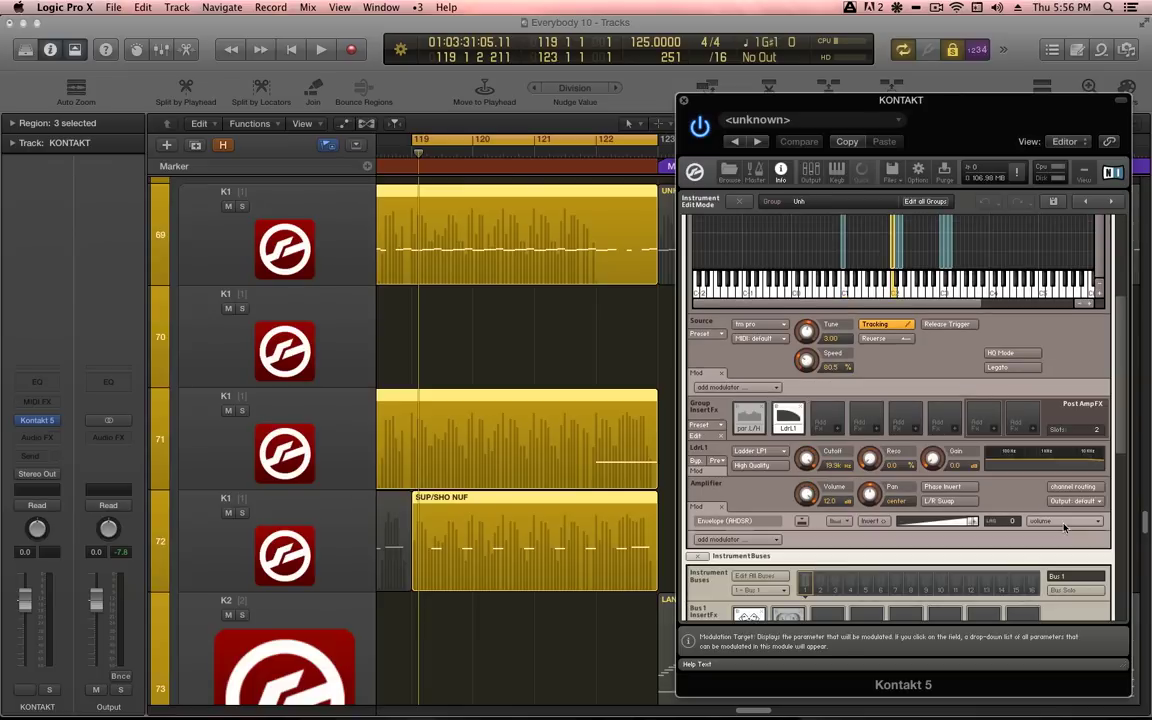
Follow the Sup/Nuf group's output to Bus 1 and examine that bus's Stereo effect and output routing options.
click(1078, 501)
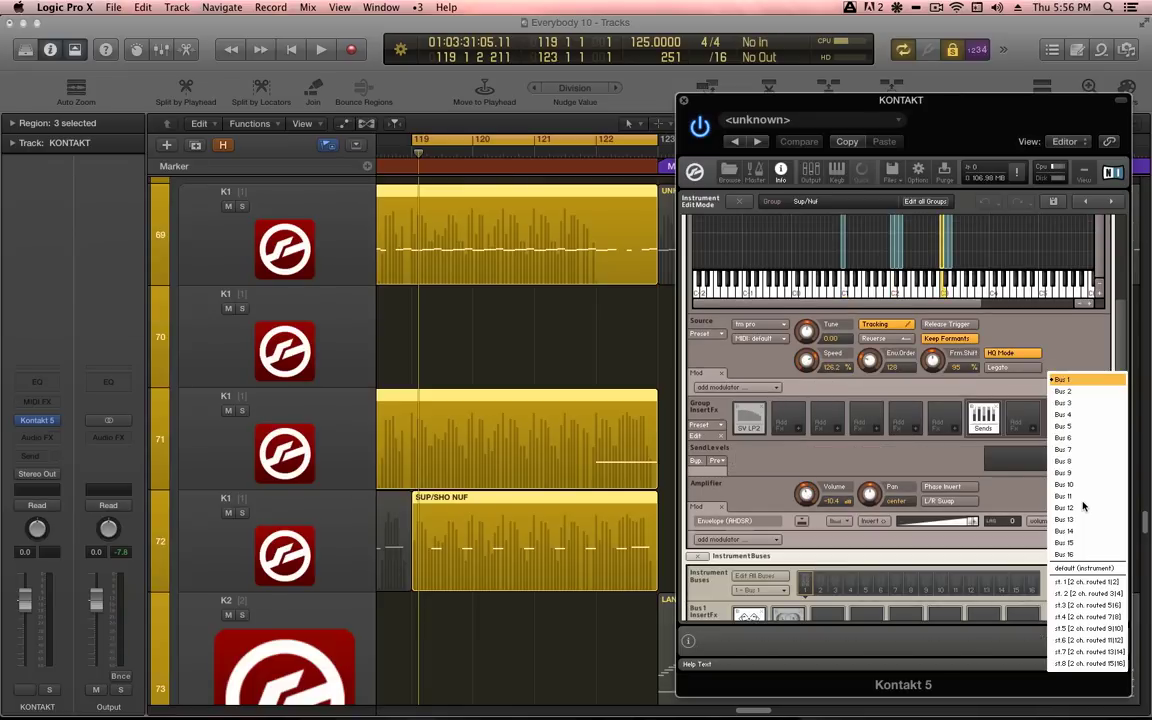
click(1060, 381)
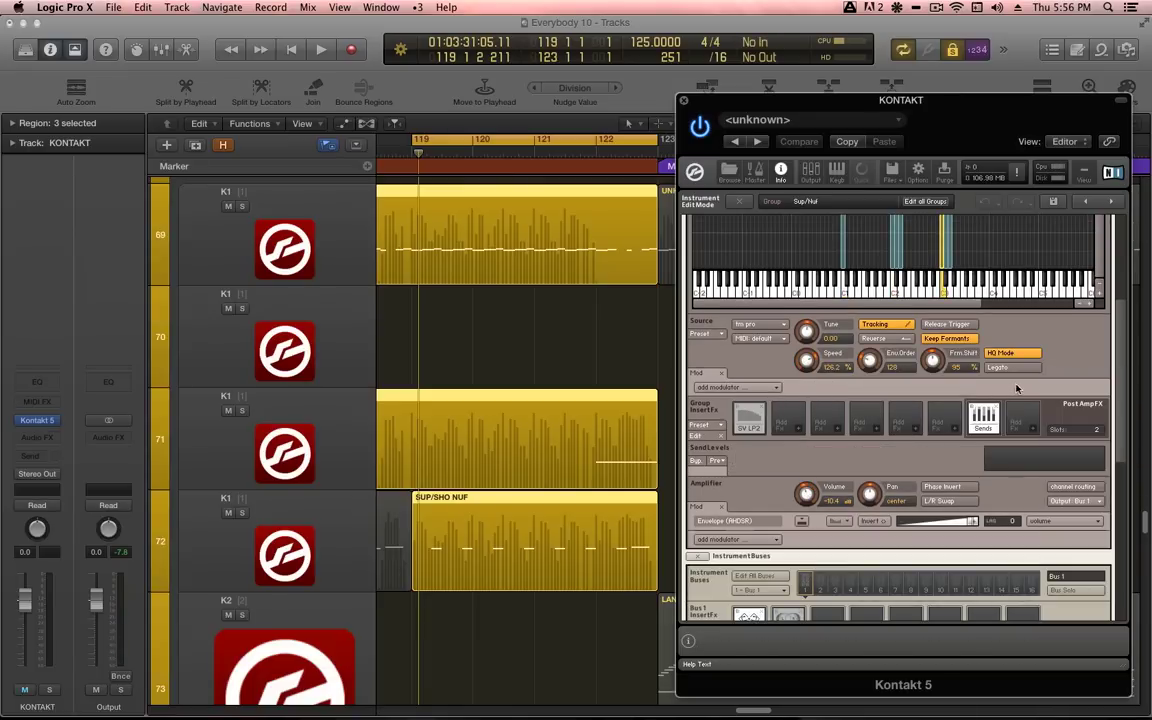
scroll(1073, 524, down, 2)
scroll(1073, 524, down, 1)
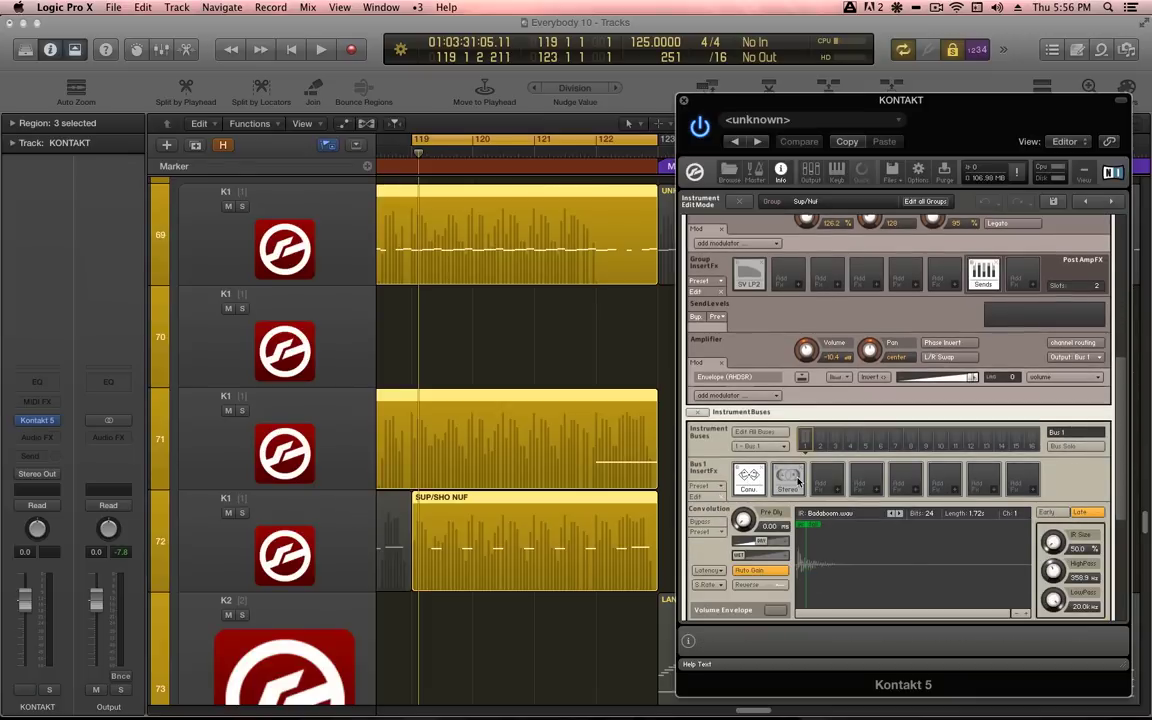
click(797, 481)
scroll(1063, 498, down, 1)
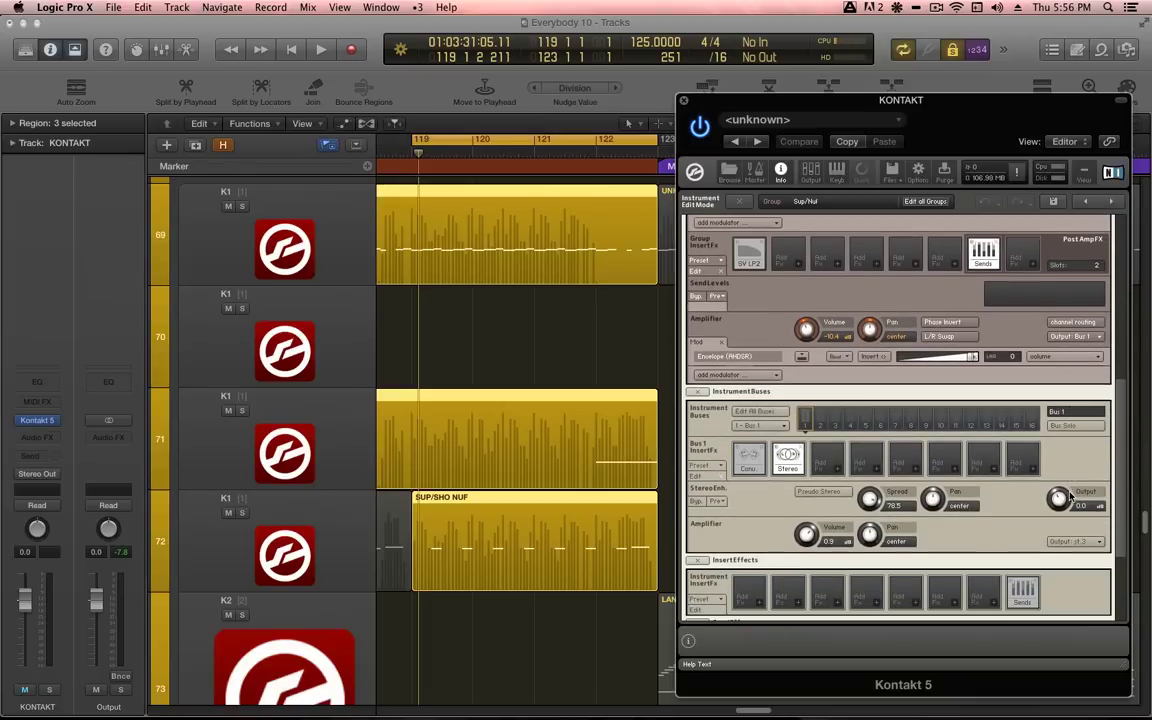
click(1075, 540)
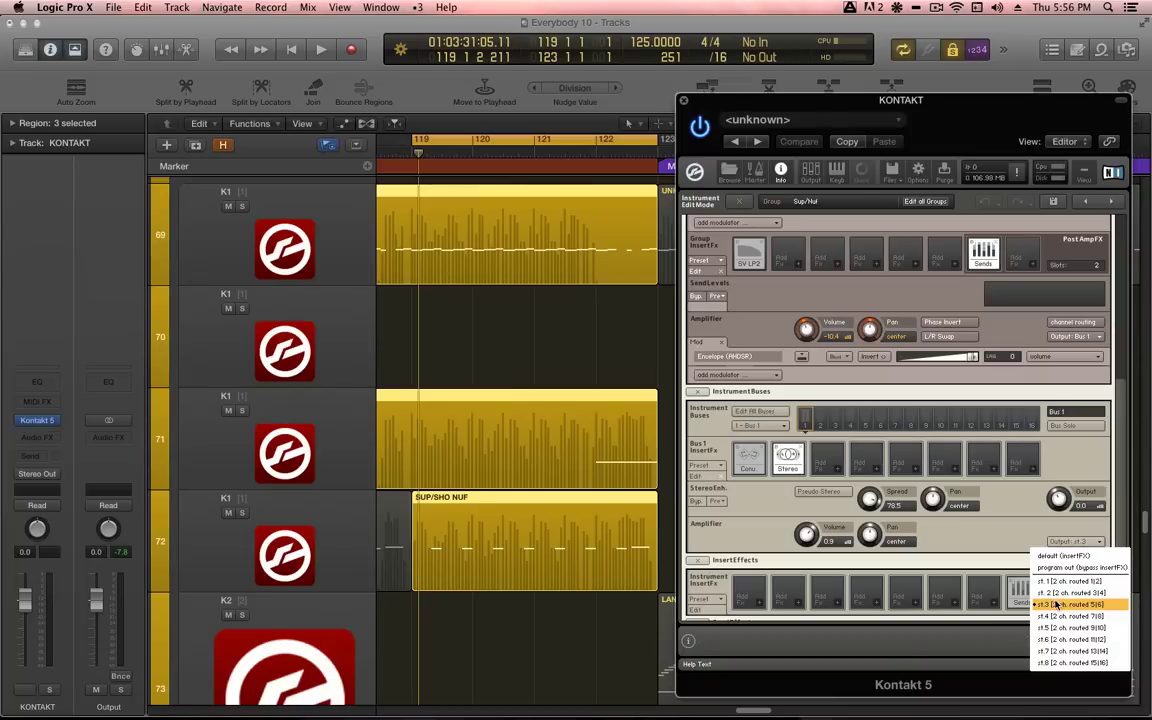
click(1019, 535)
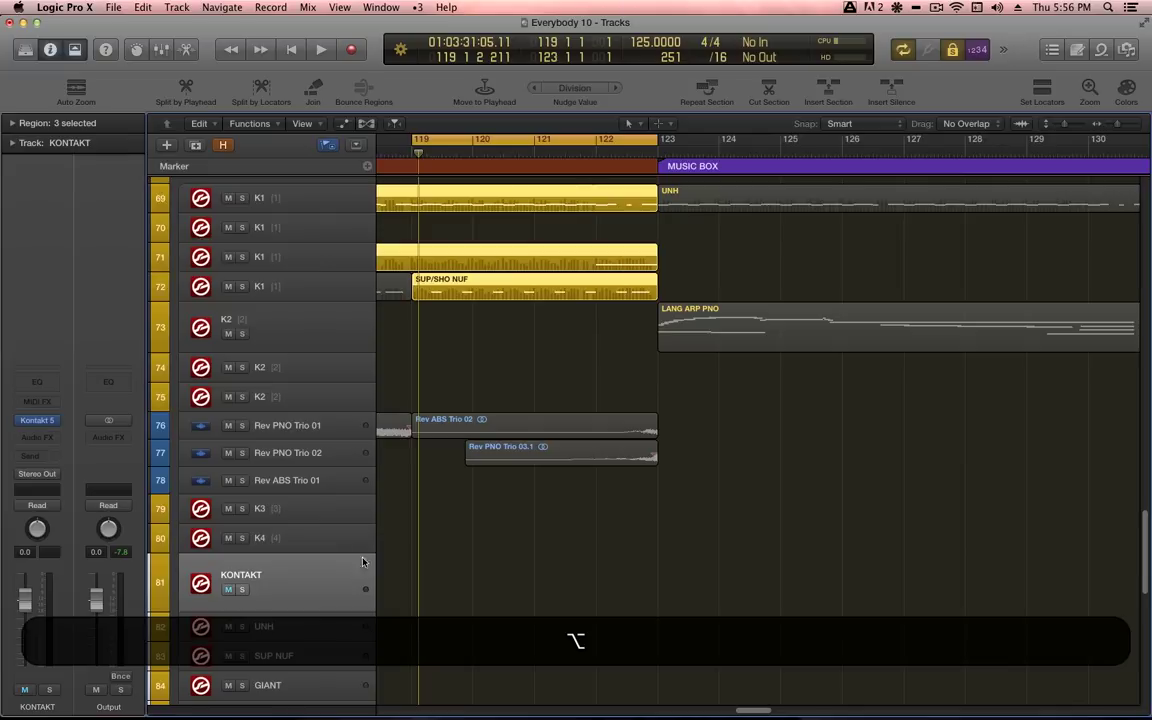
Step through the UNH, SUP NUF, GIANT and SWELL tracks to inspect their Kontakt input channels and bus routing.
scroll(520, 533, down, 5)
click(293, 459)
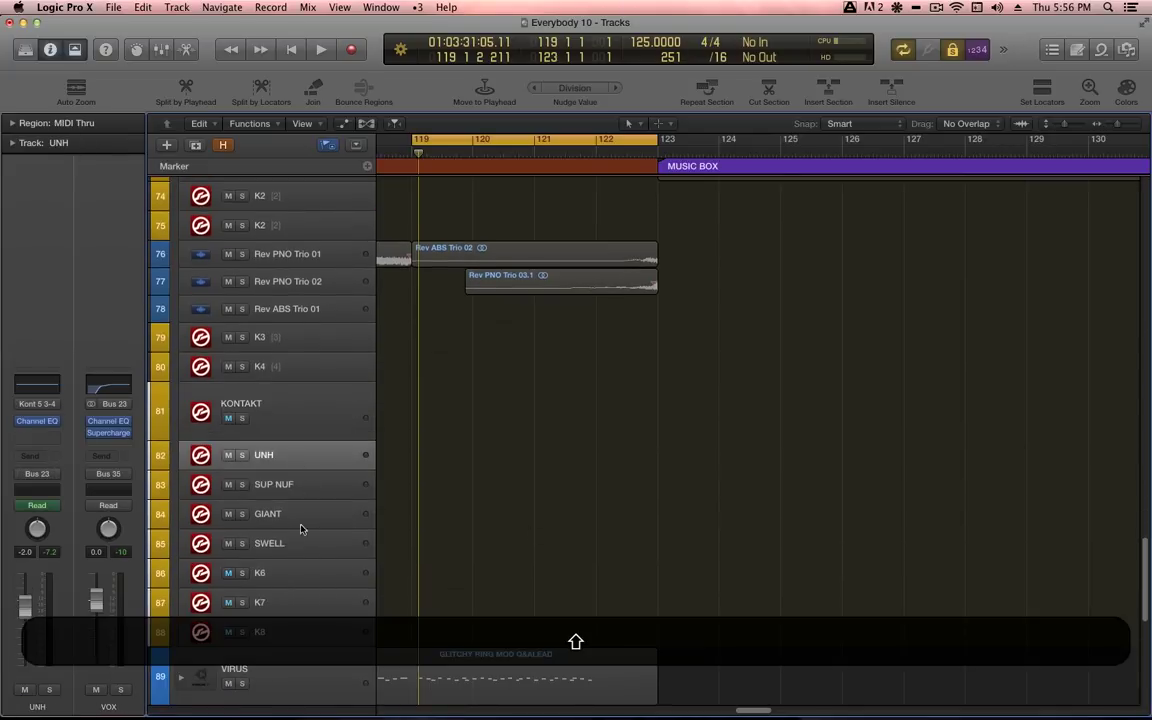
shift+click(298, 540)
click(302, 459)
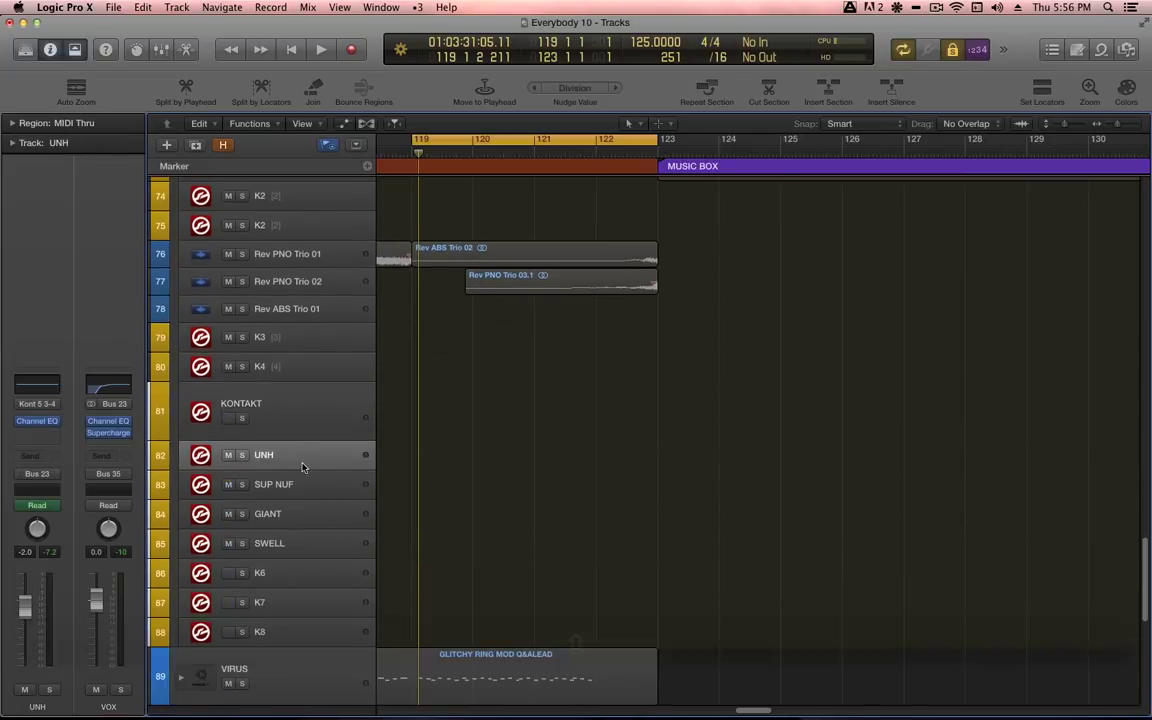
key(Down)
key(Down)
key(Down)
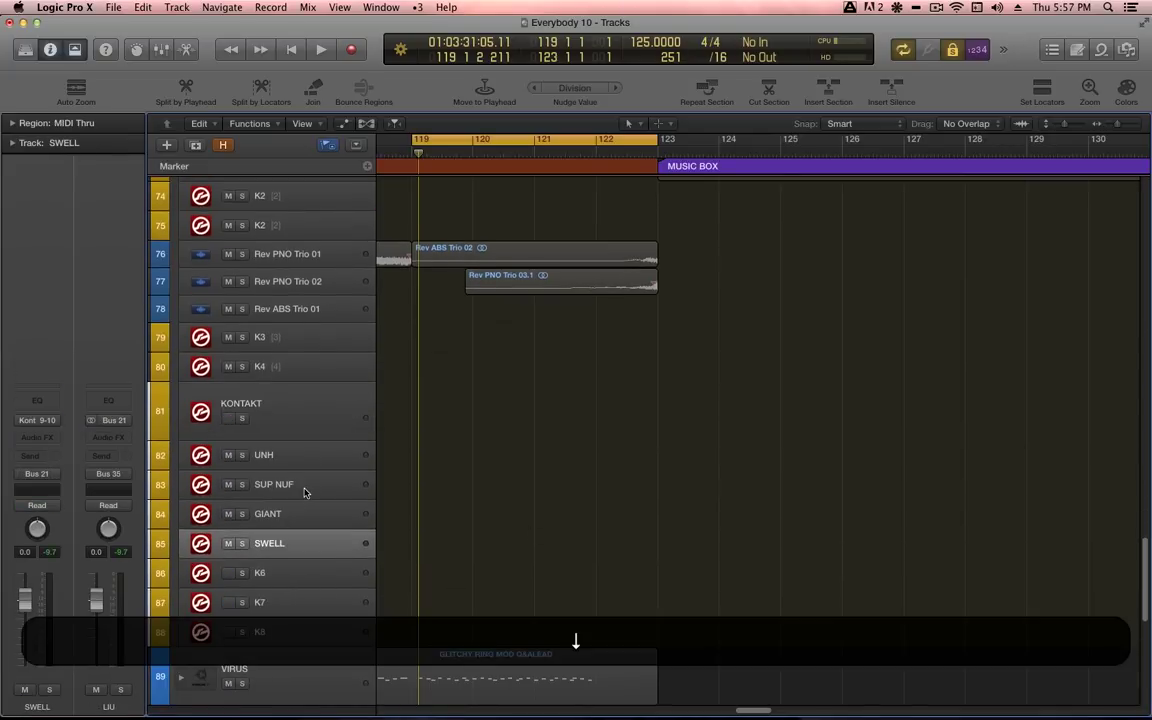
click(295, 457)
Select the three K1 regions just before MUSIC BOX, including SUP/SHO NUF, and play them back from the selection.
scroll(474, 511, up, 8)
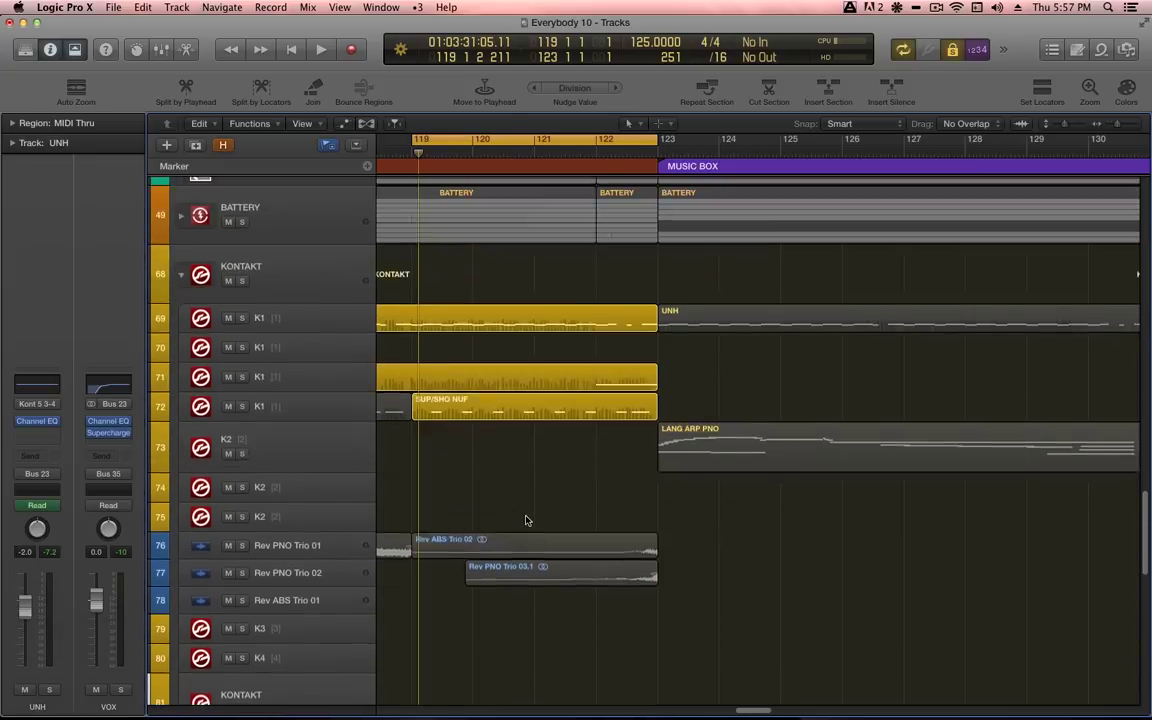
drag(600, 304, 489, 488)
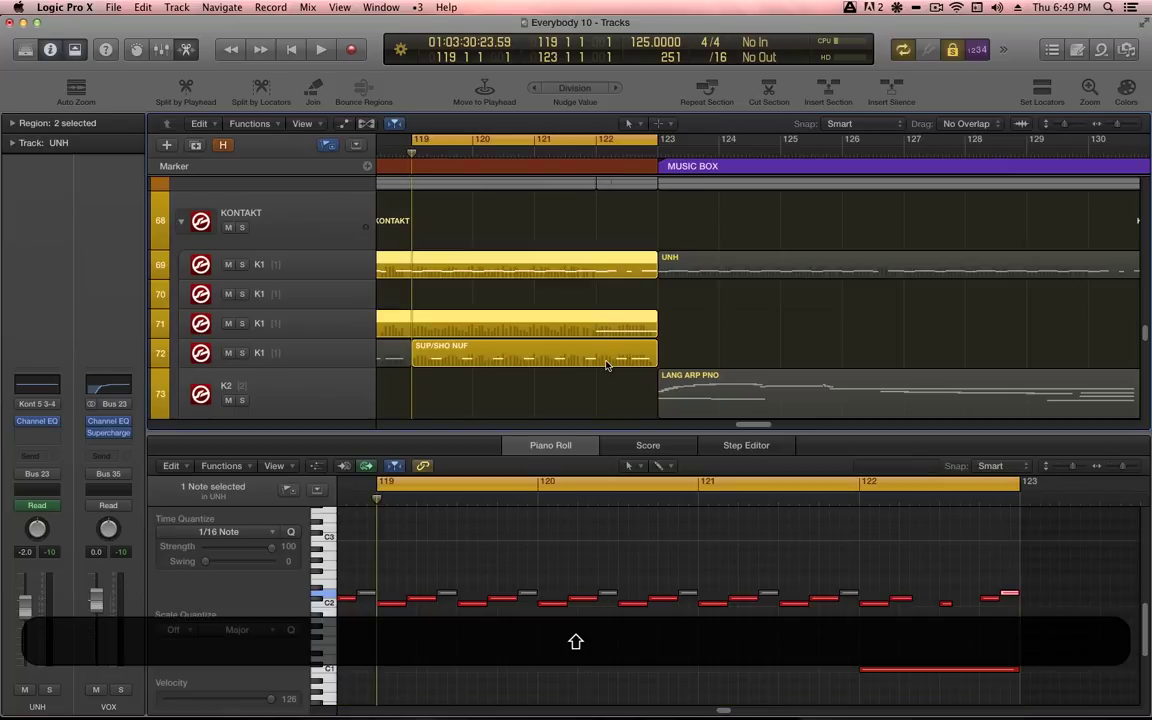
shift+click(605, 364)
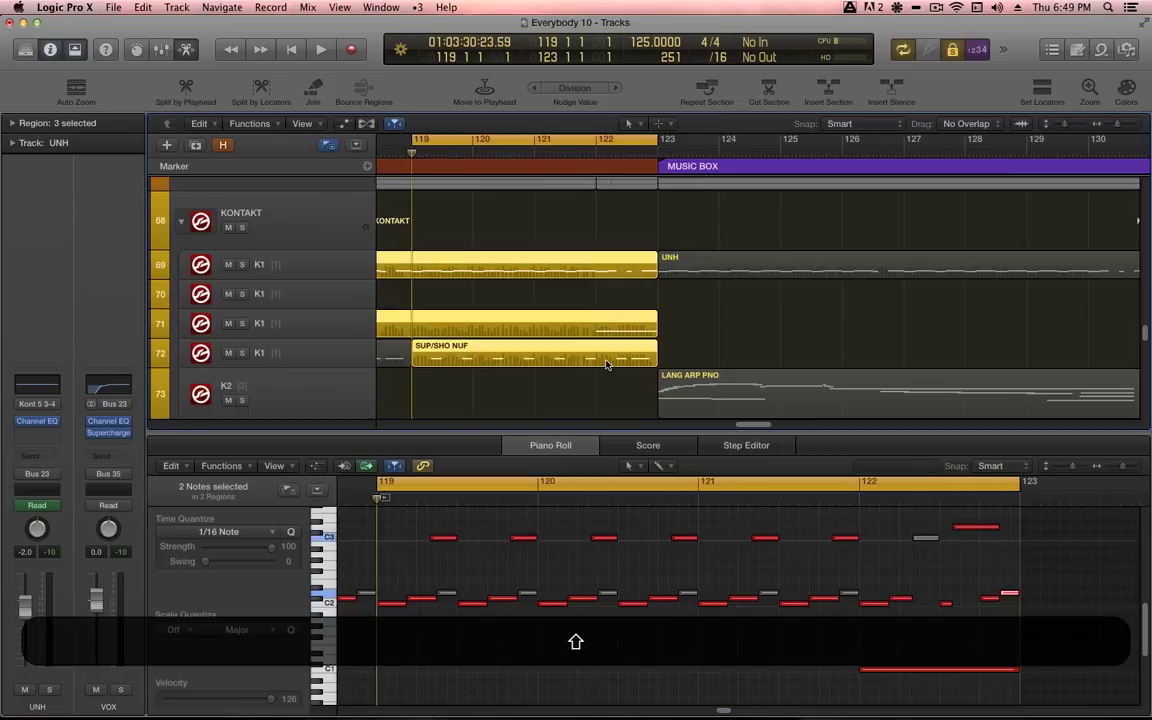
key(shift+space)
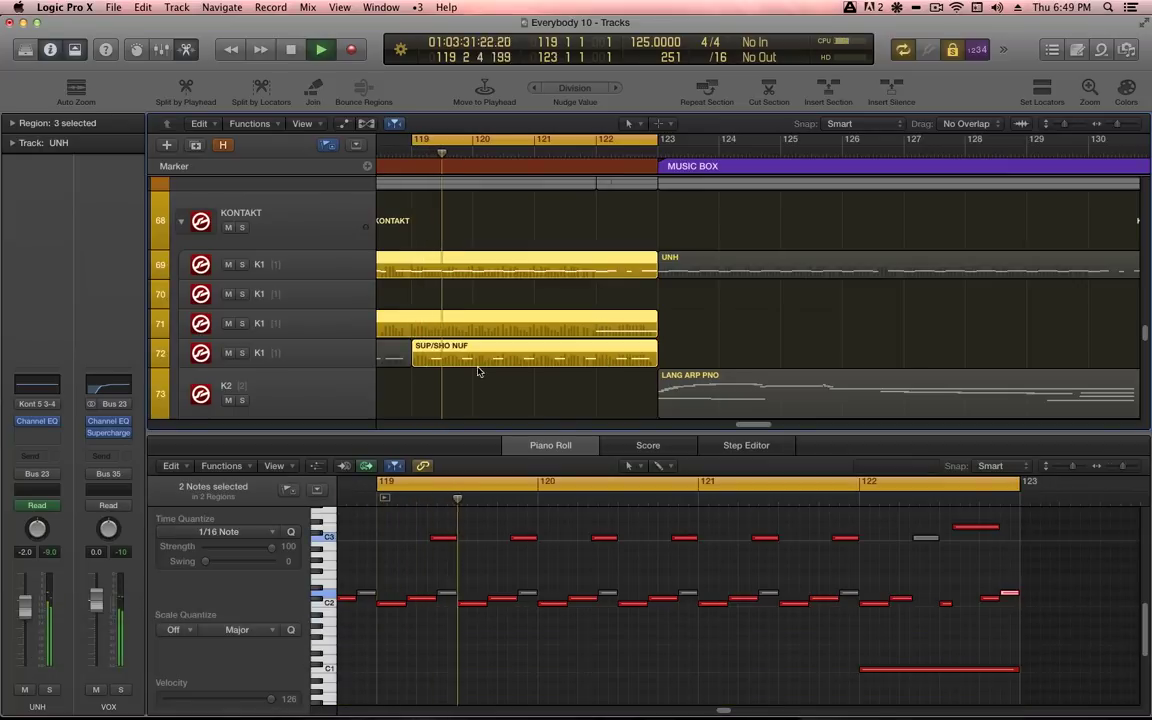
Bring the VOX Kontakt window back during playback and turn off Select Zone via Midi.
key(v)
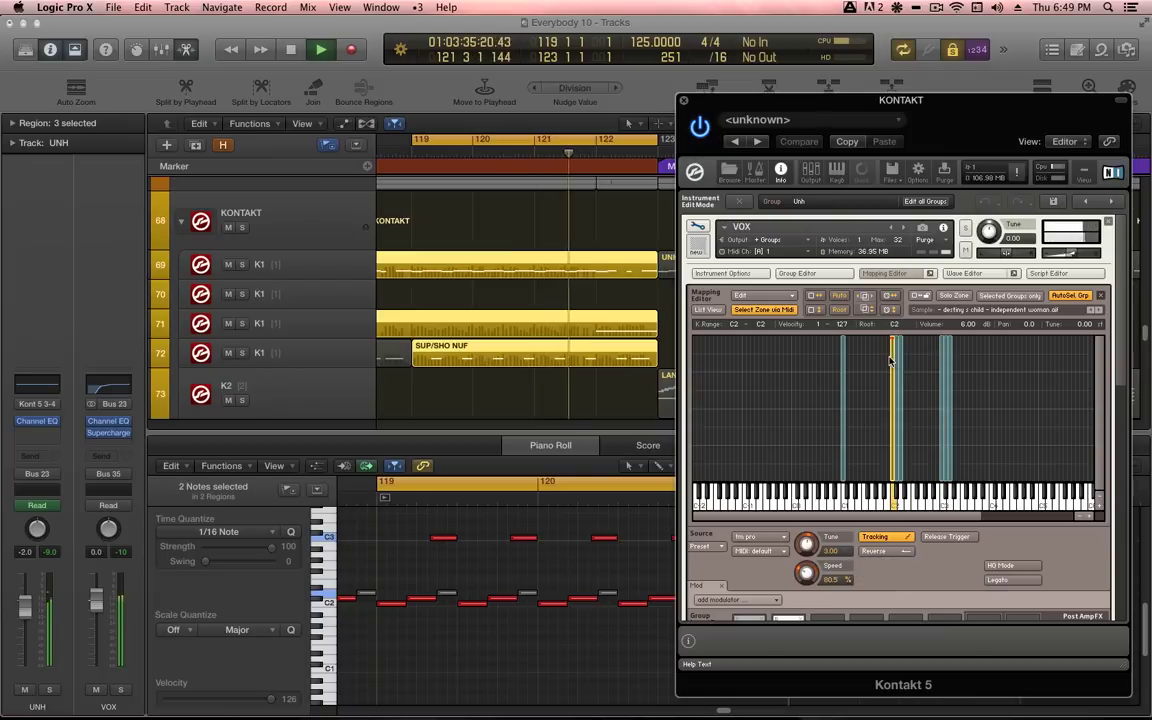
click(754, 312)
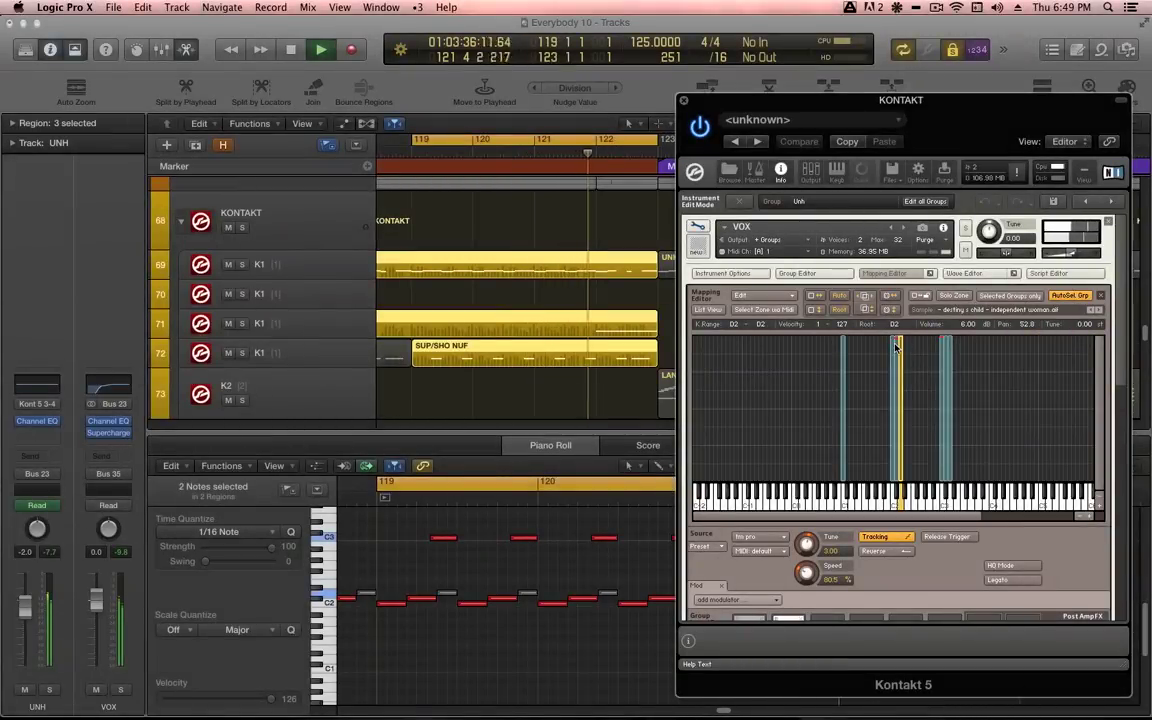
Add a Ladder LP2 low-pass filter to the third insert effect slot of the Unh group.
click(894, 350)
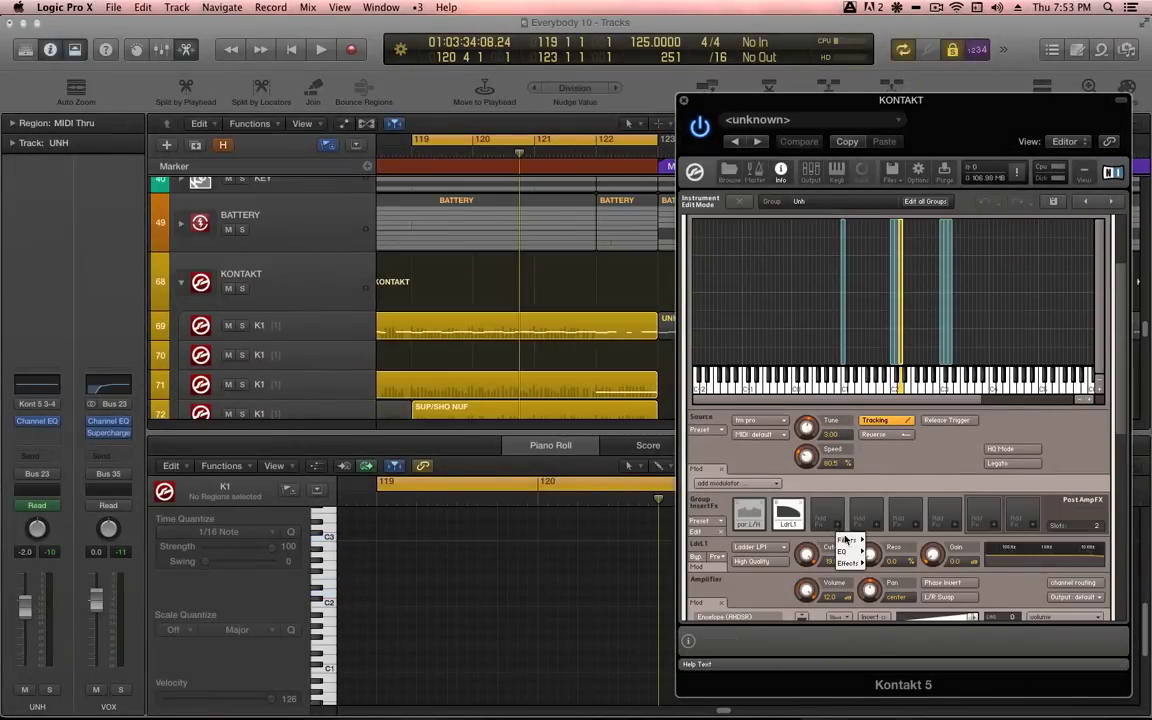
mouse_move(850, 541)
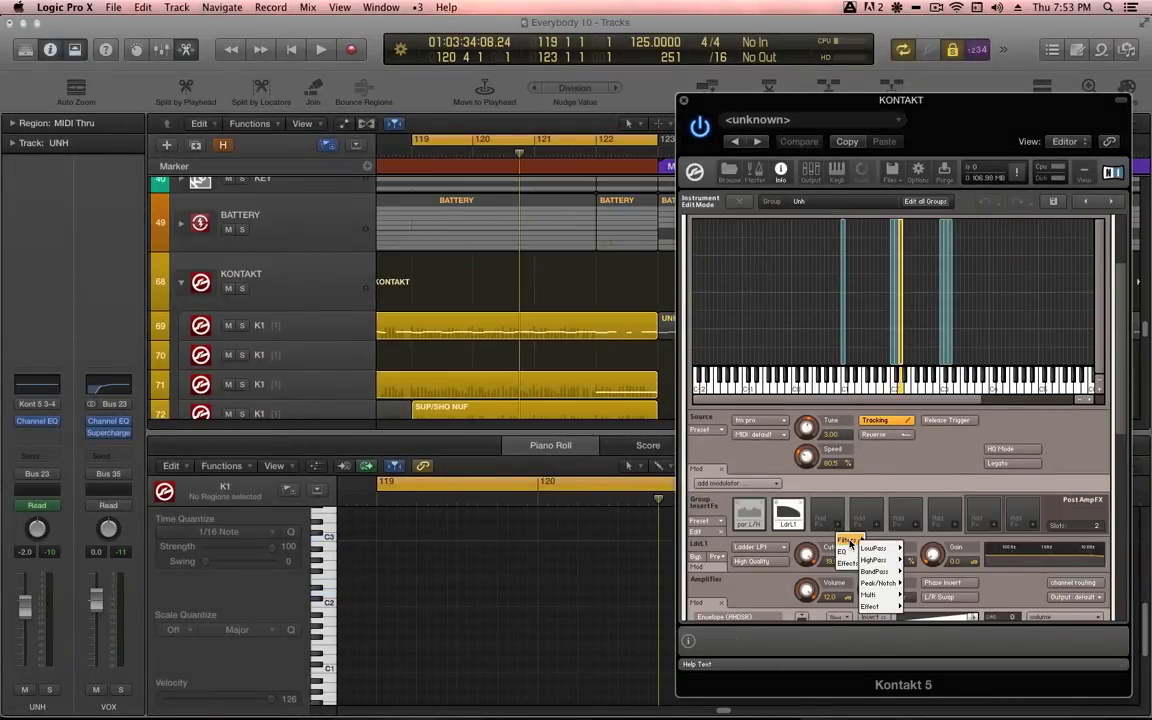
mouse_move(897, 551)
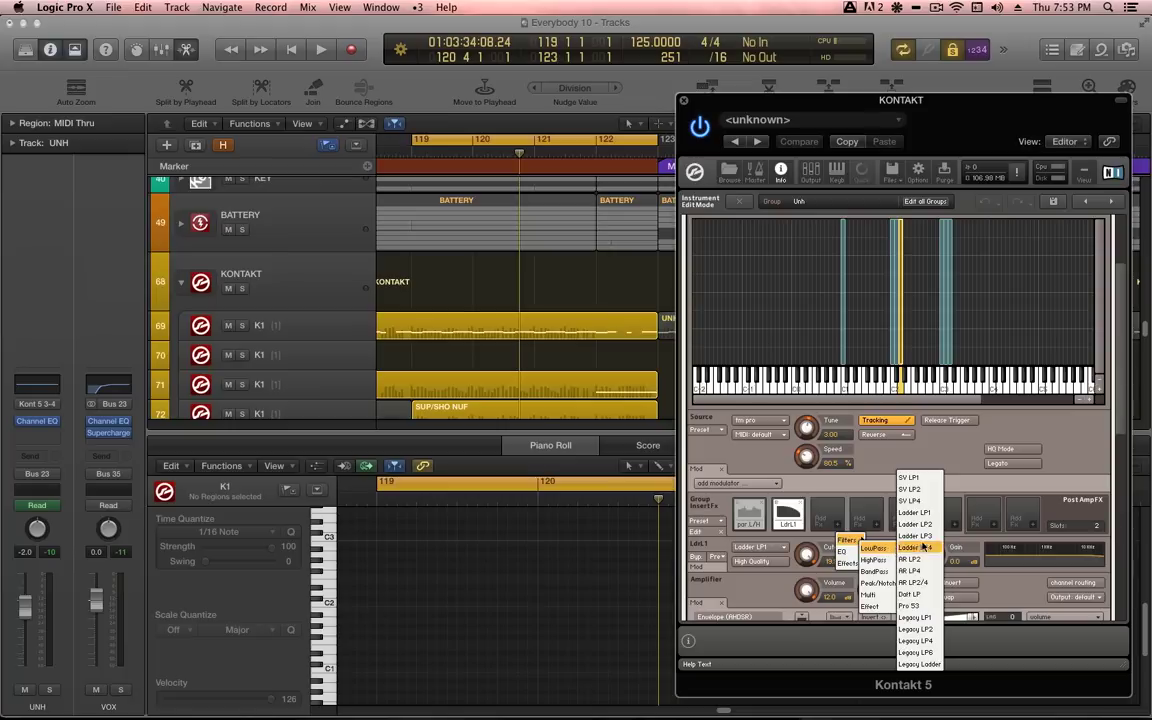
click(915, 524)
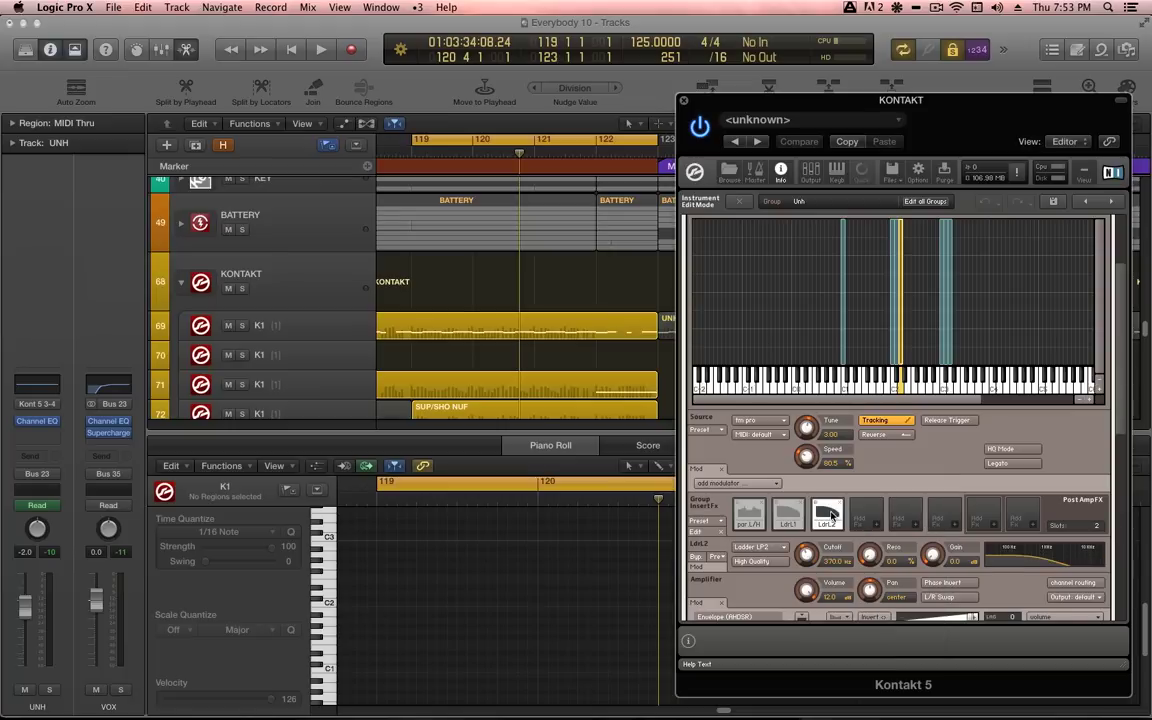
Assign an AHDSR envelope to the new filter's cutoff, lower the cutoff to about 245 Hz and check the modulation intensity.
right_click(808, 555)
mouse_move(825, 590)
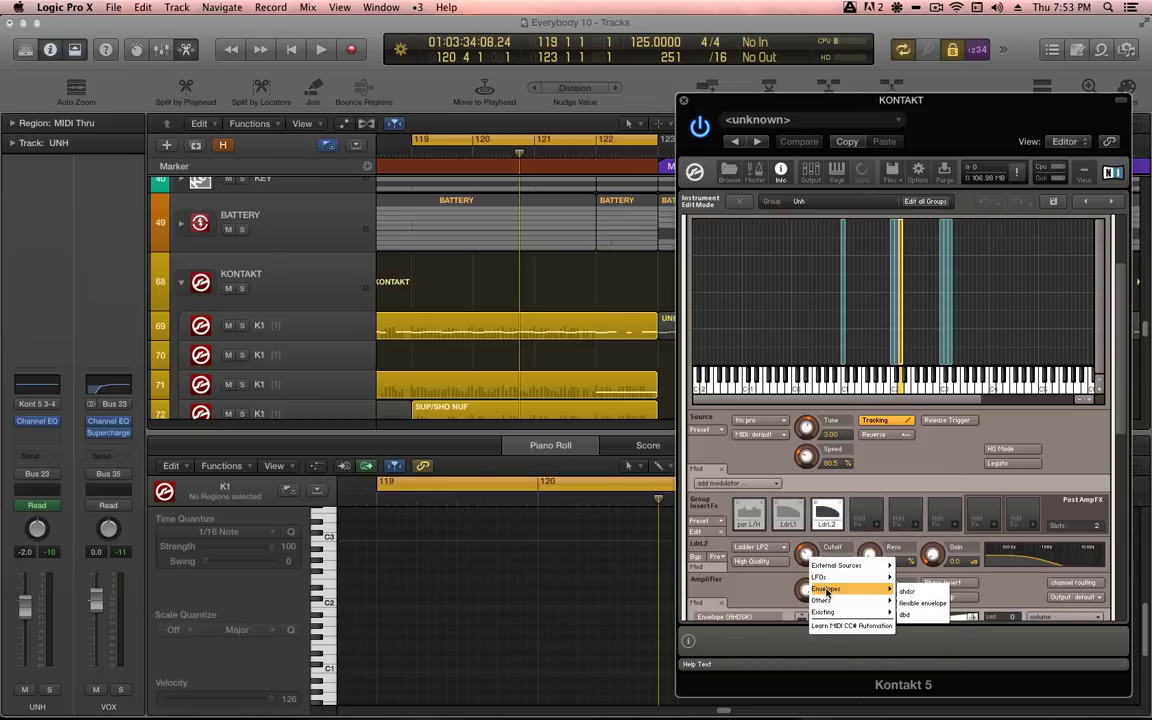
click(914, 594)
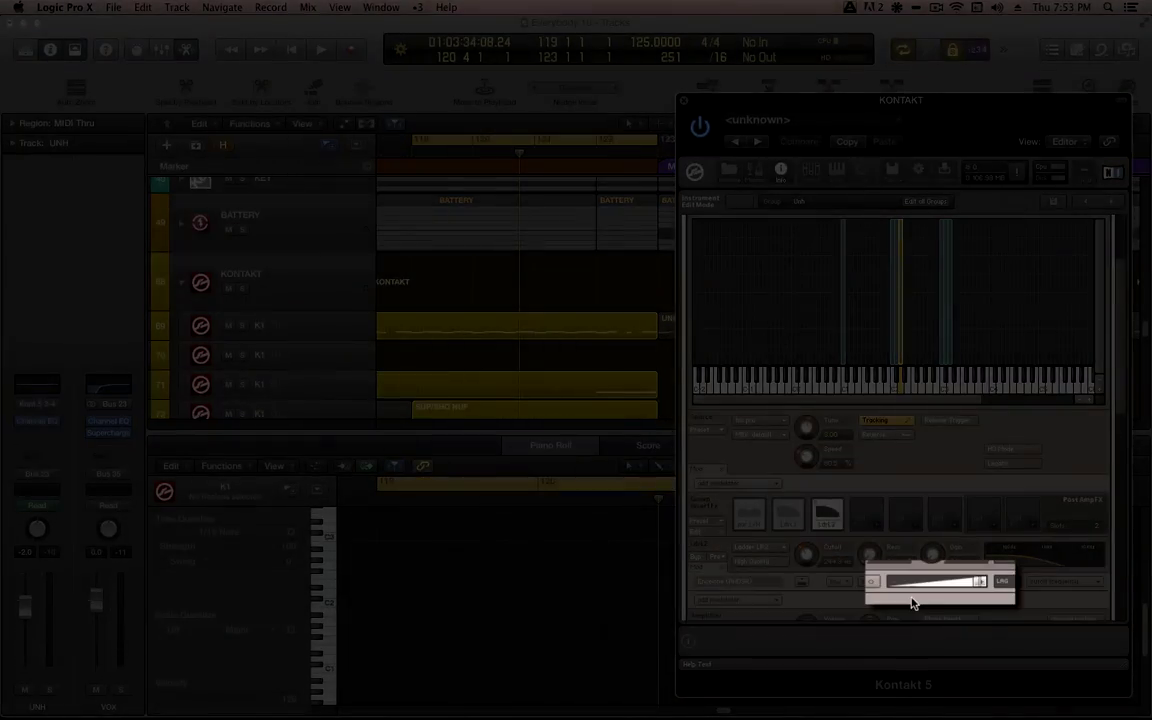
click(921, 453)
scroll(900, 450, down, 6)
scroll(833, 445, up, 5)
scroll(900, 470, down, 1)
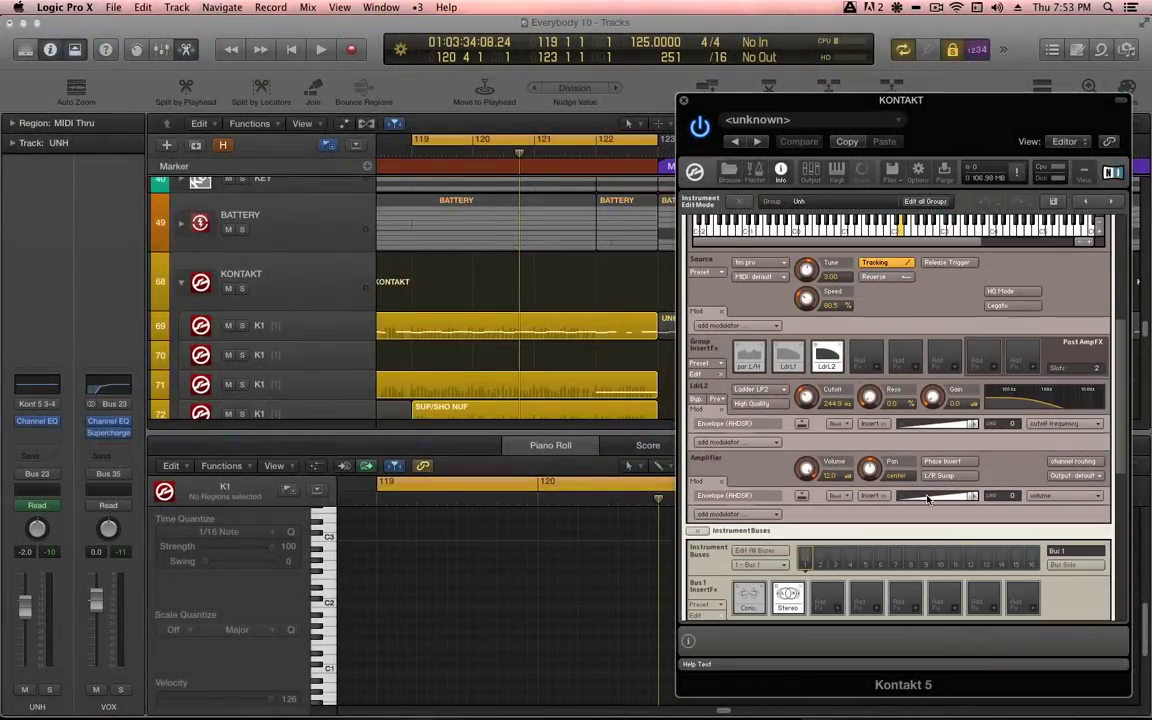
scroll(928, 499, down, 1)
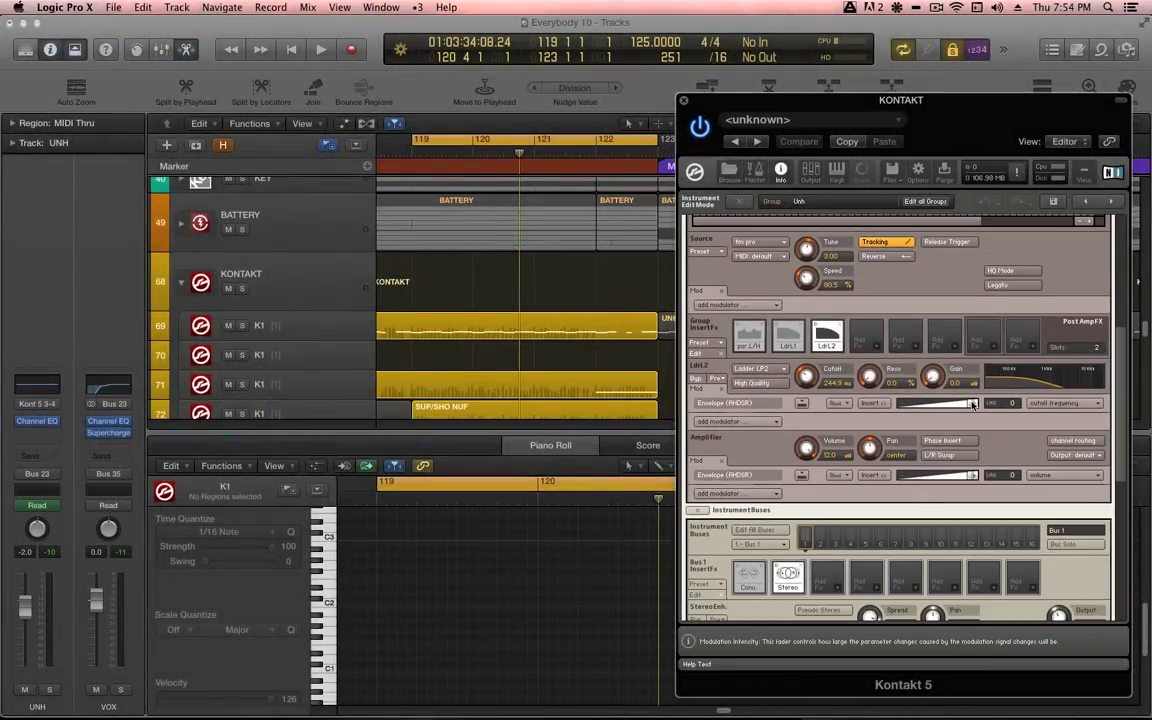
Start playback with the filter cutoff at about 98 Hz and bring up its cutoff envelope among the modulation settings.
key(space)
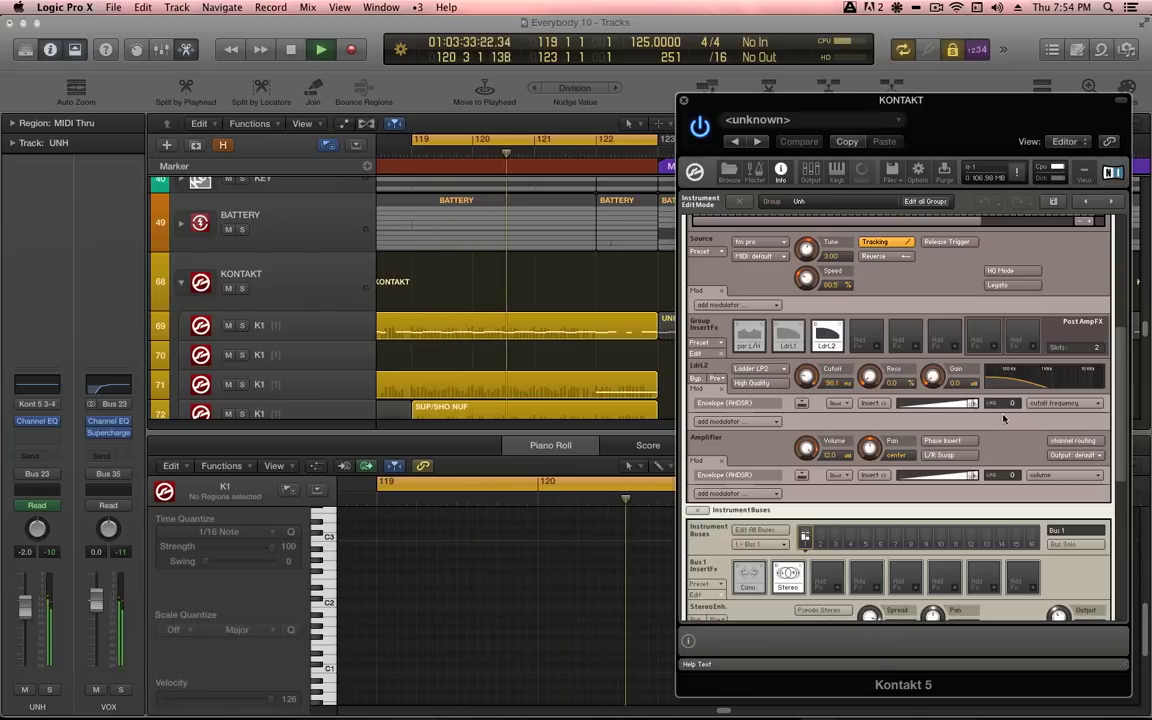
scroll(997, 423, down, 4)
scroll(997, 423, down, 10)
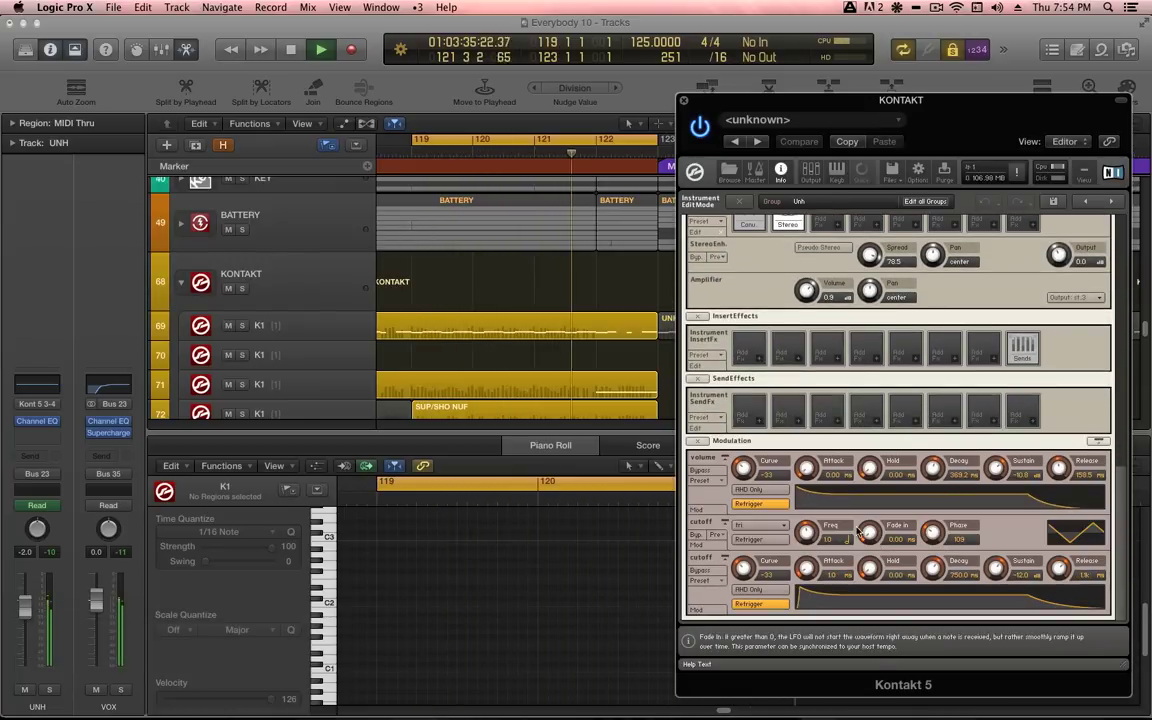
scroll(781, 403, up, 8)
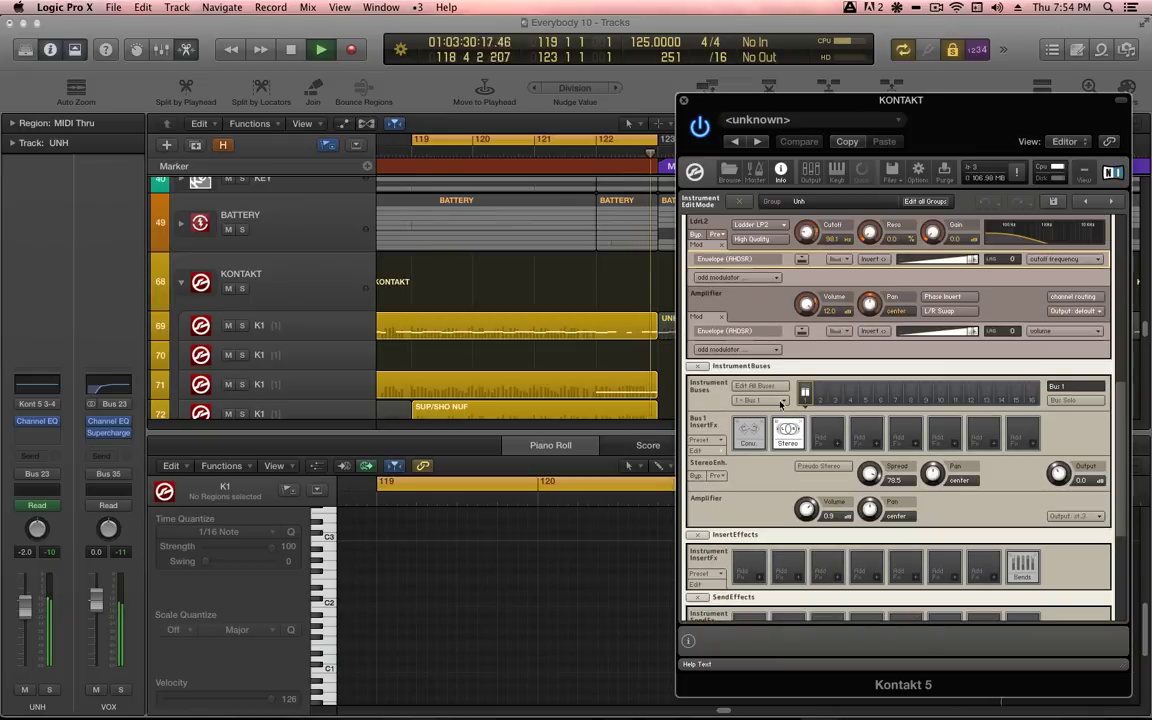
click(801, 262)
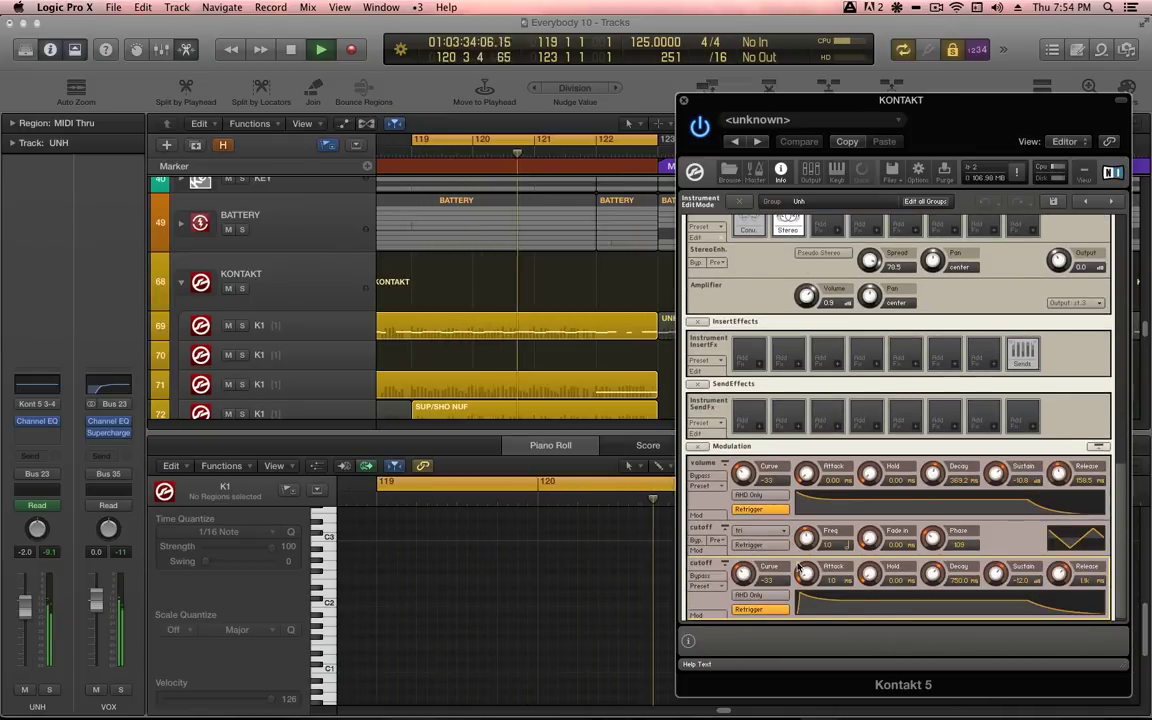
Set the cutoff envelope's attack to 0 ms and sustain to about -96.4 dB, and shorten its decay during playback.
drag(997, 583, 985, 655)
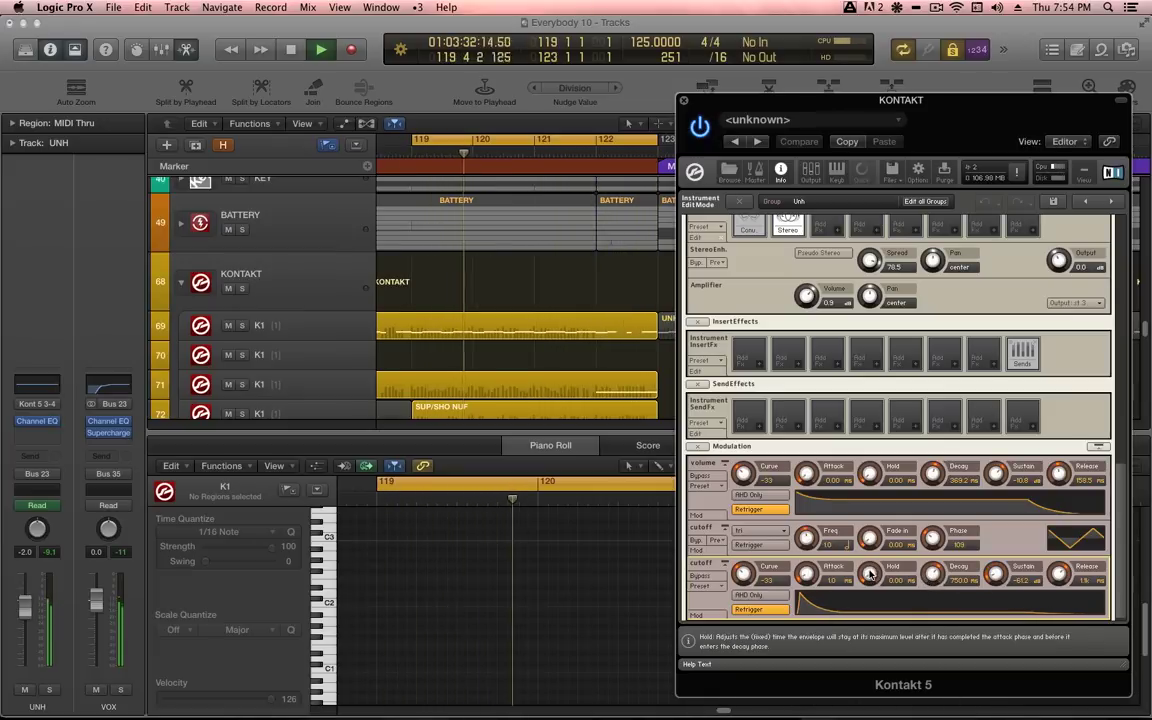
drag(801, 574, 801, 590)
drag(997, 580, 997, 600)
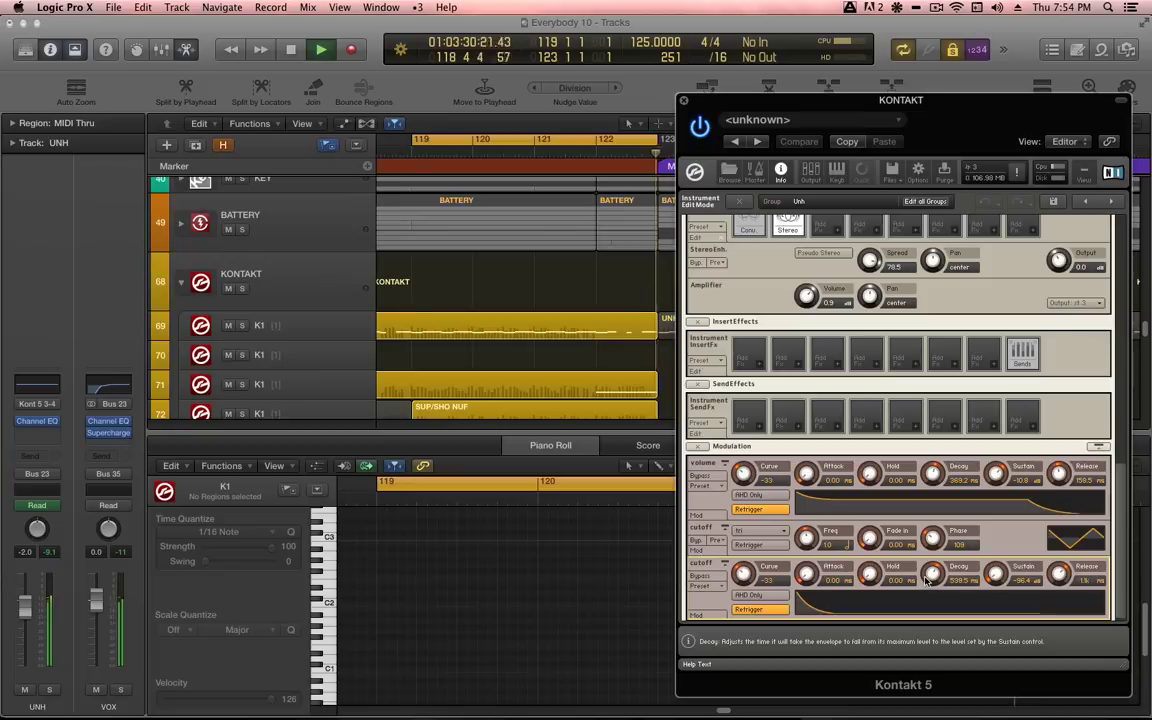
right_click(928, 578)
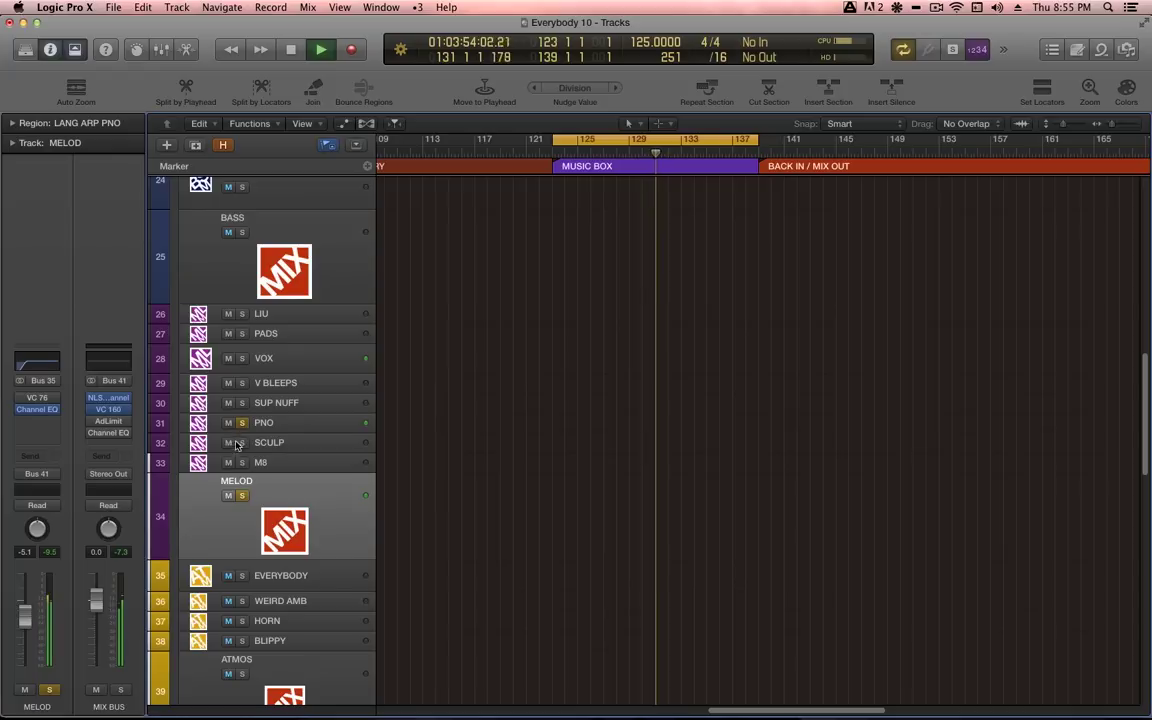
Solo the SCULP and PNO tracks together and select the PNO track.
alt+click(243, 443)
click(243, 425)
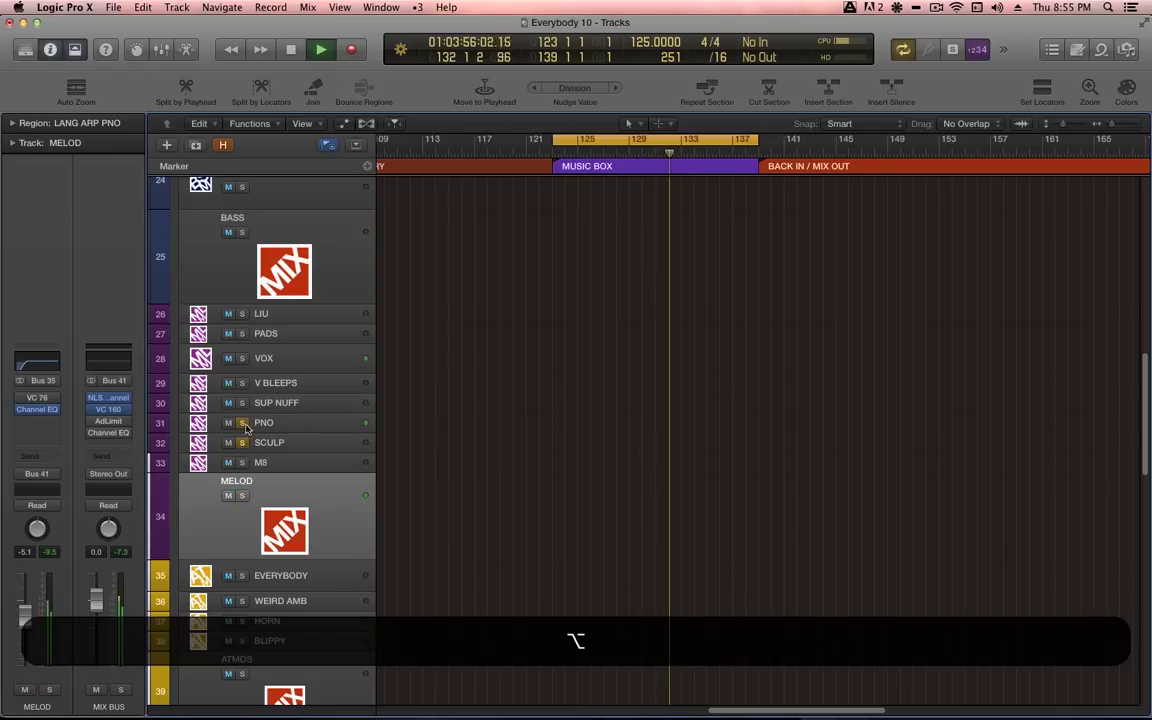
click(271, 439)
click(276, 428)
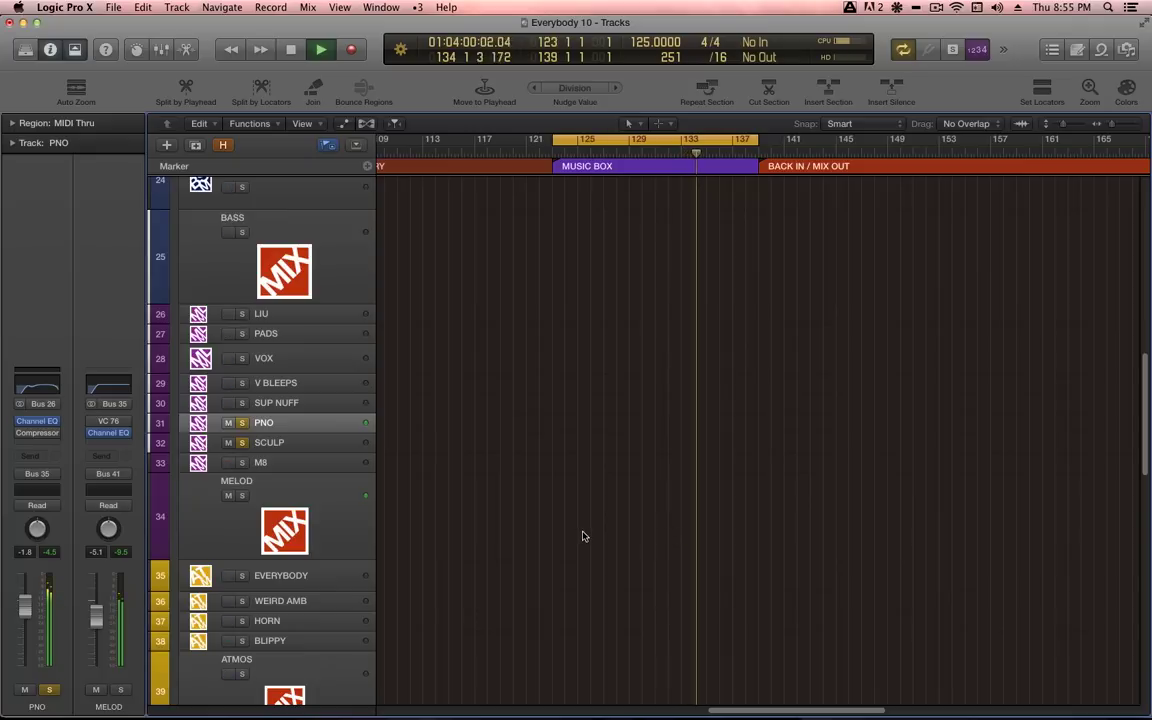
Show the Kontakt window again, leave the VOX instrument's edit mode and expand The Giant - Cinematic instrument.
key(v)
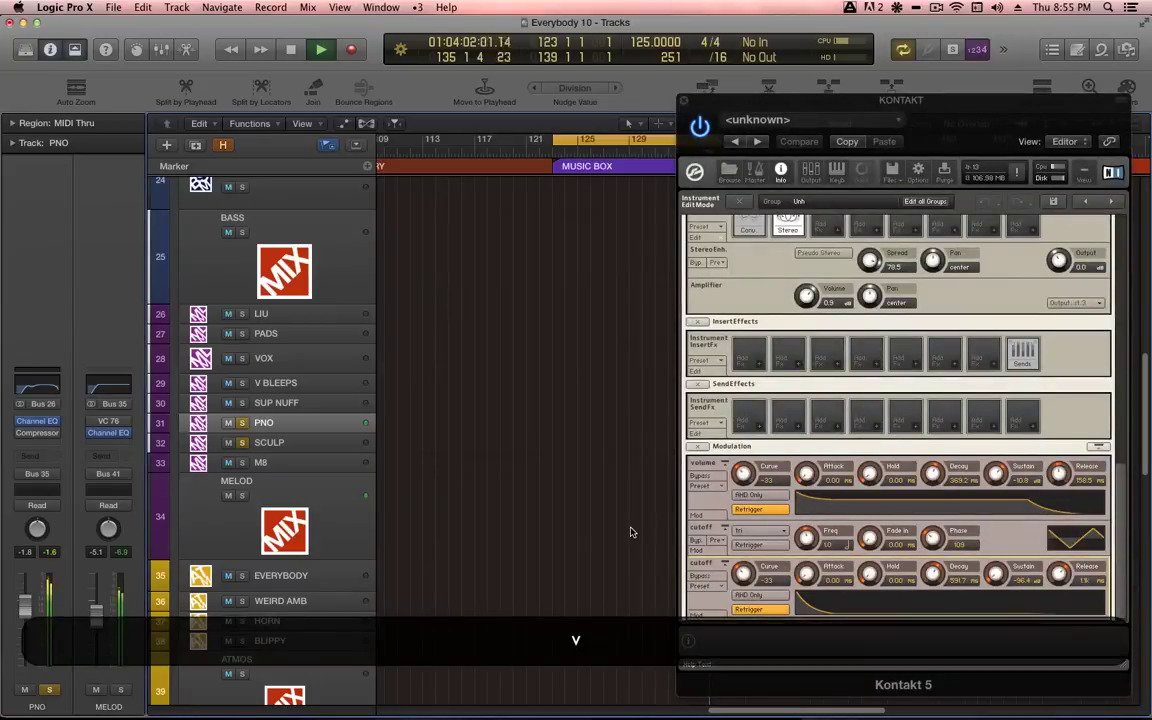
scroll(895, 339, up, 10)
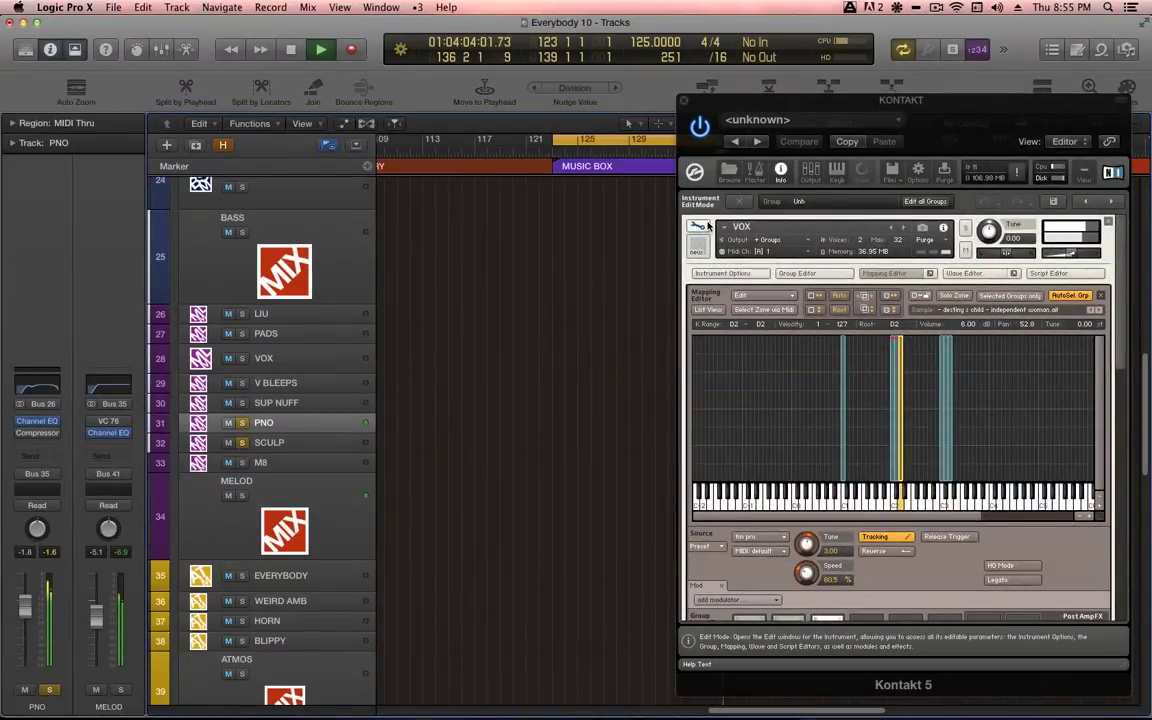
click(699, 226)
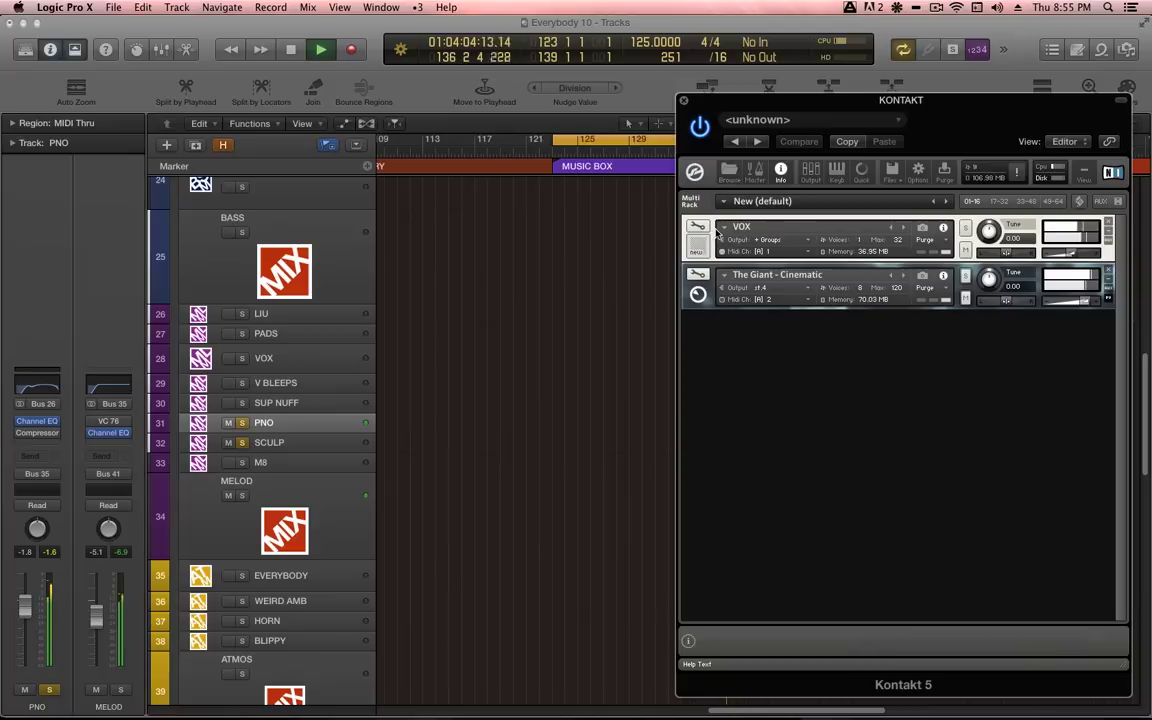
click(1108, 299)
Locate the LANG ARP PNO region under MUSIC BOX on the K2 track and solo it with the Kontakt window hidden.
scroll(586, 452, down, 10)
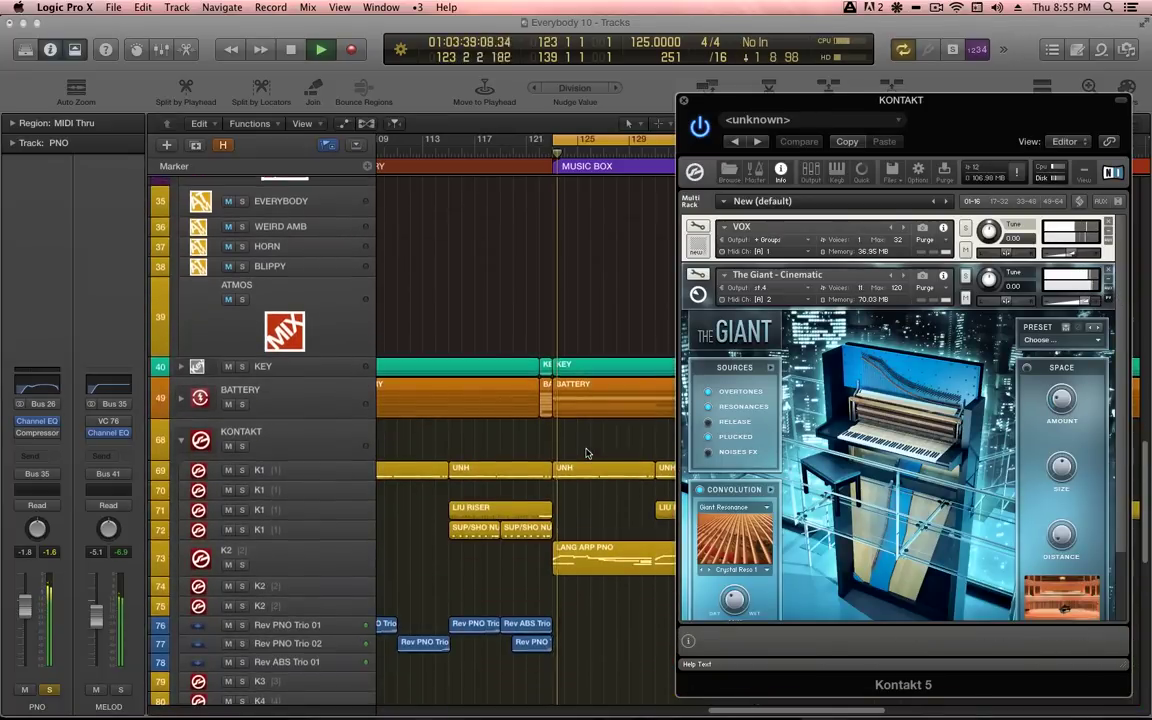
scroll(586, 455, down, 3)
click(589, 434)
key(s)
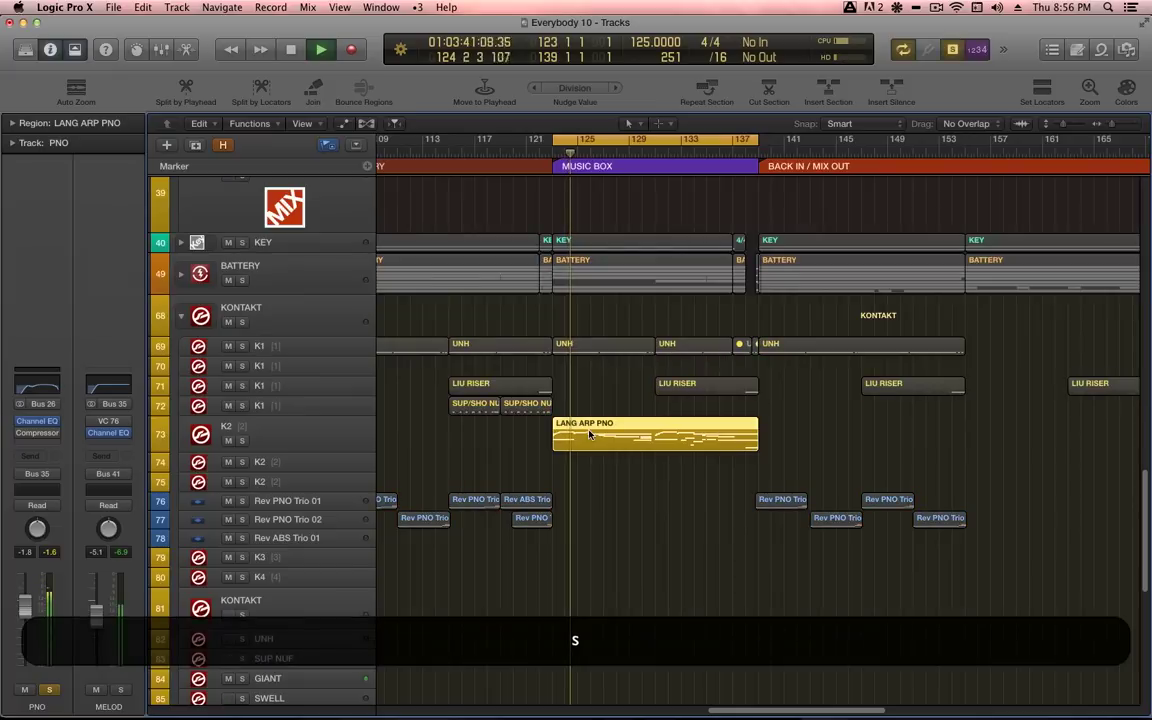
key(v)
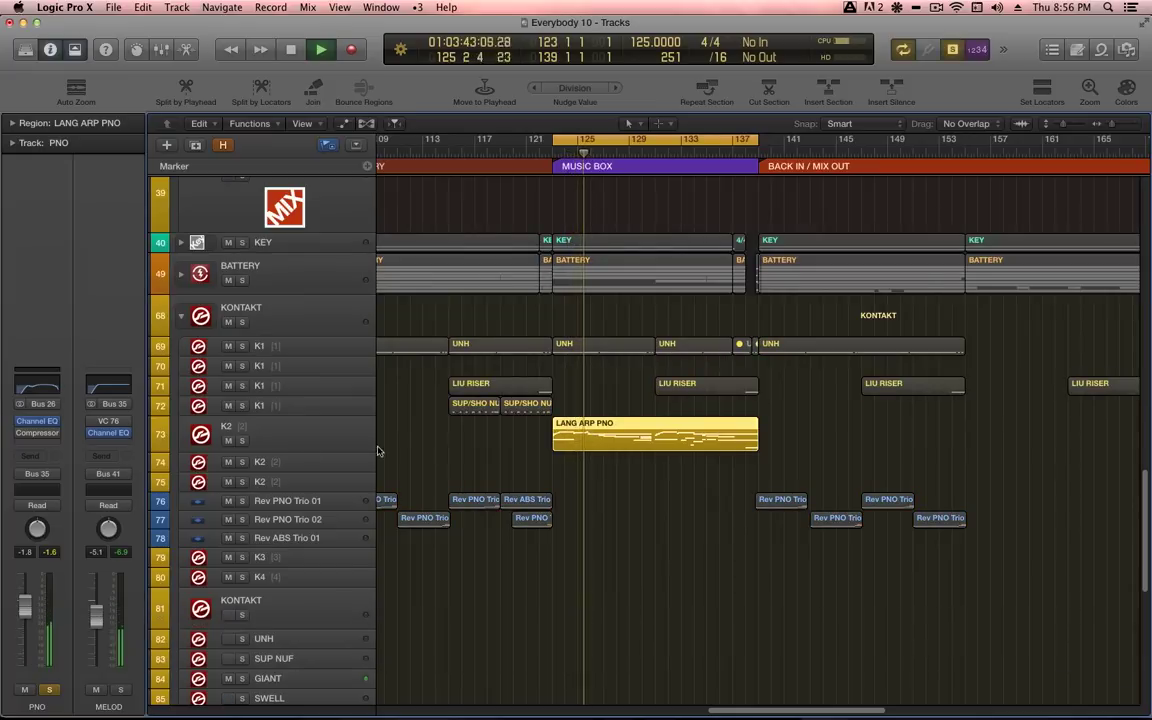
Select the K2 track, expand The Giant's Sources level controls and play the piano part with only the Plucked source on.
click(281, 443)
key(v)
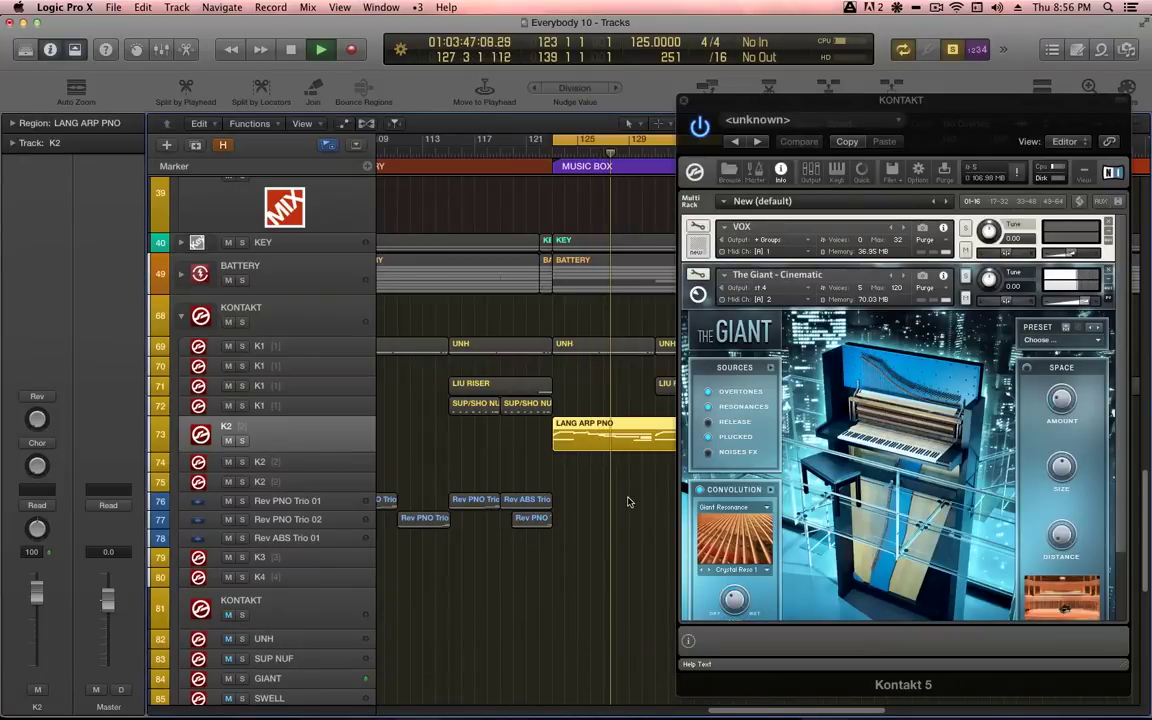
key(space)
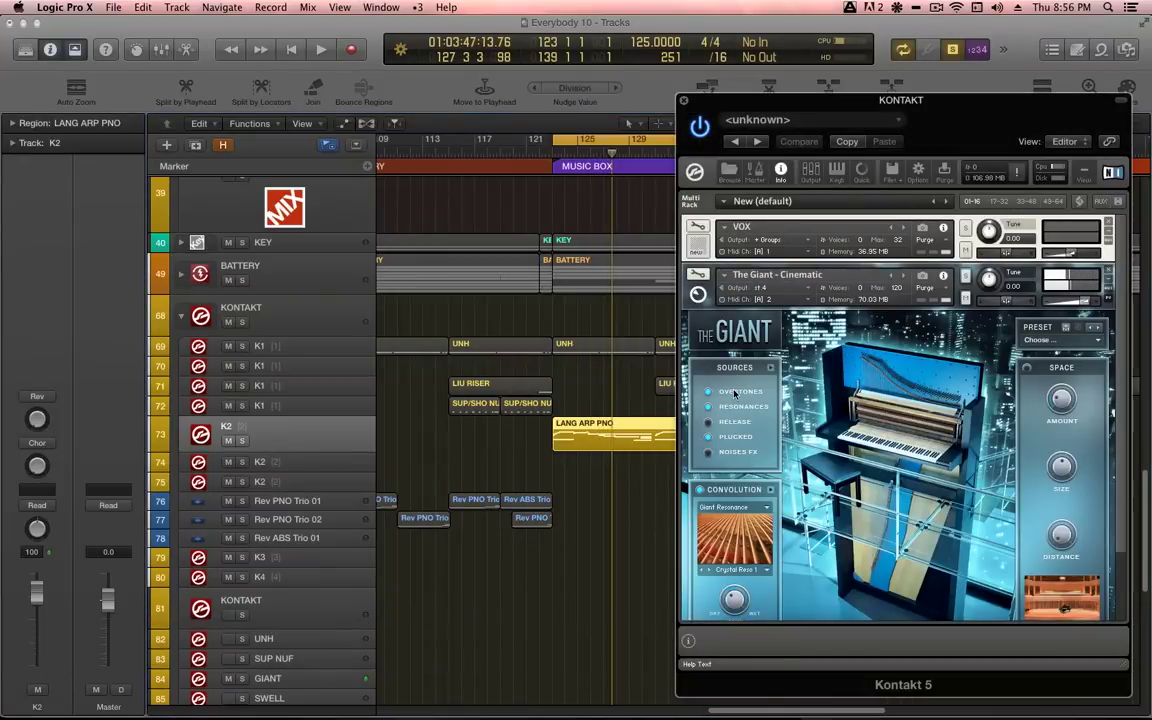
click(772, 367)
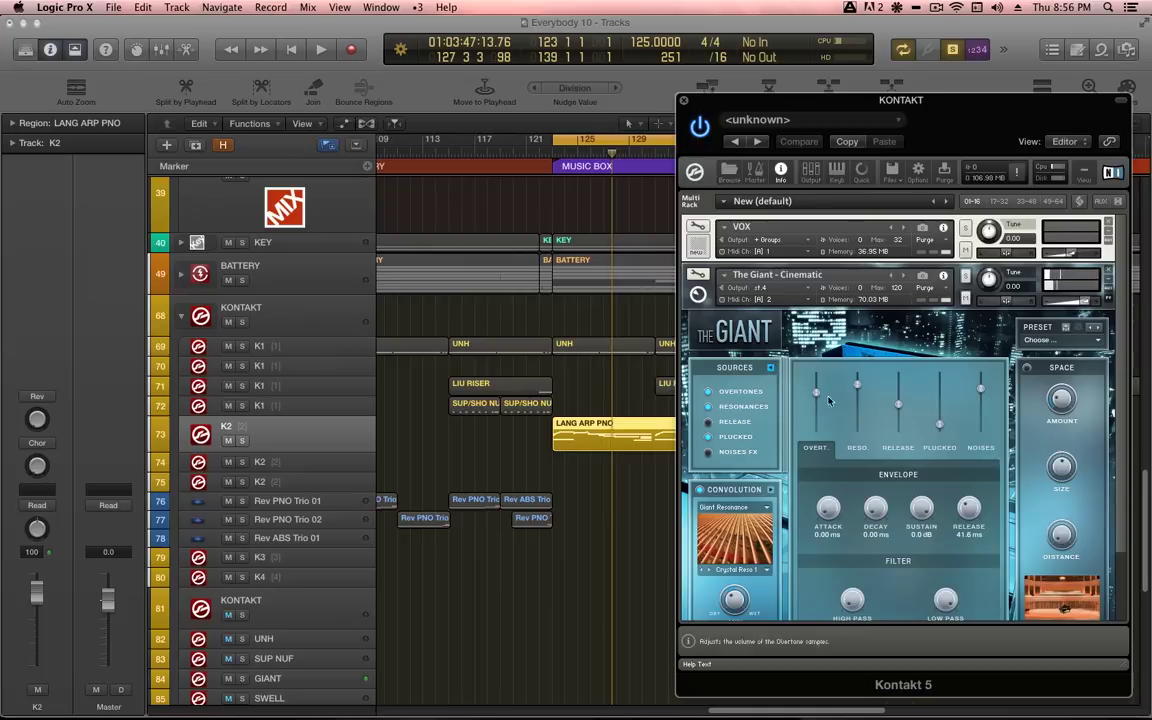
key(space)
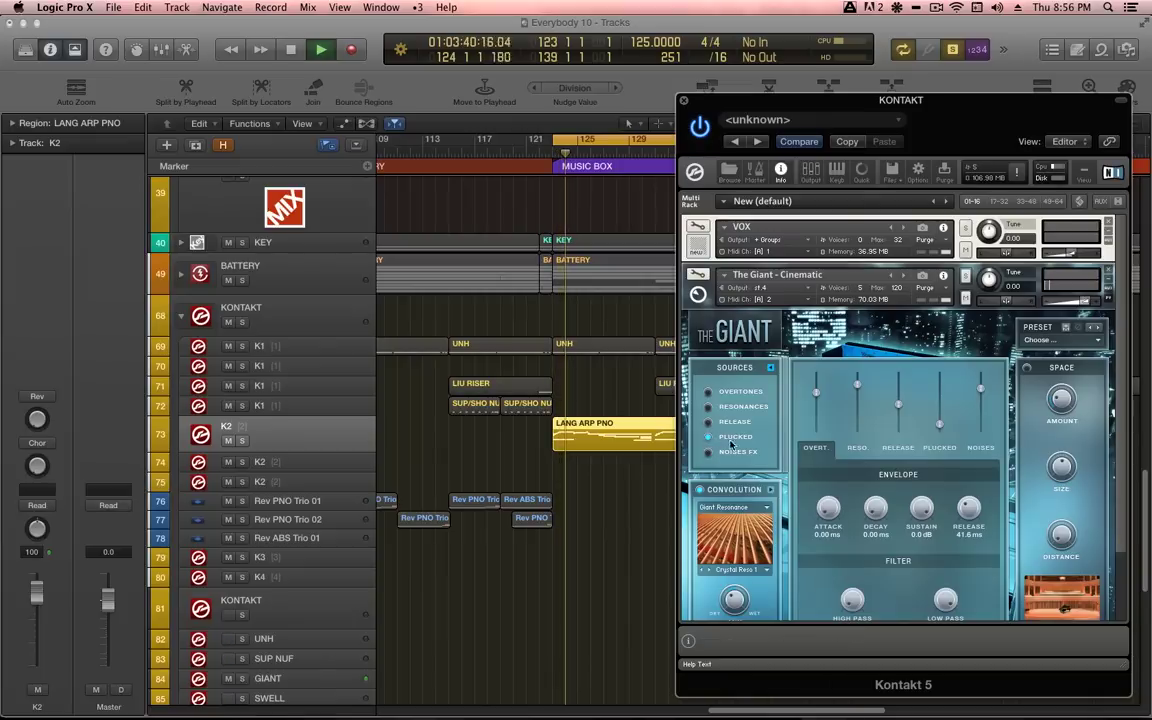
Audition different Plucked, Overtones and Resonance levels in The Giant, then stop playback and bring the Overtones level back up.
drag(938, 428, 939, 393)
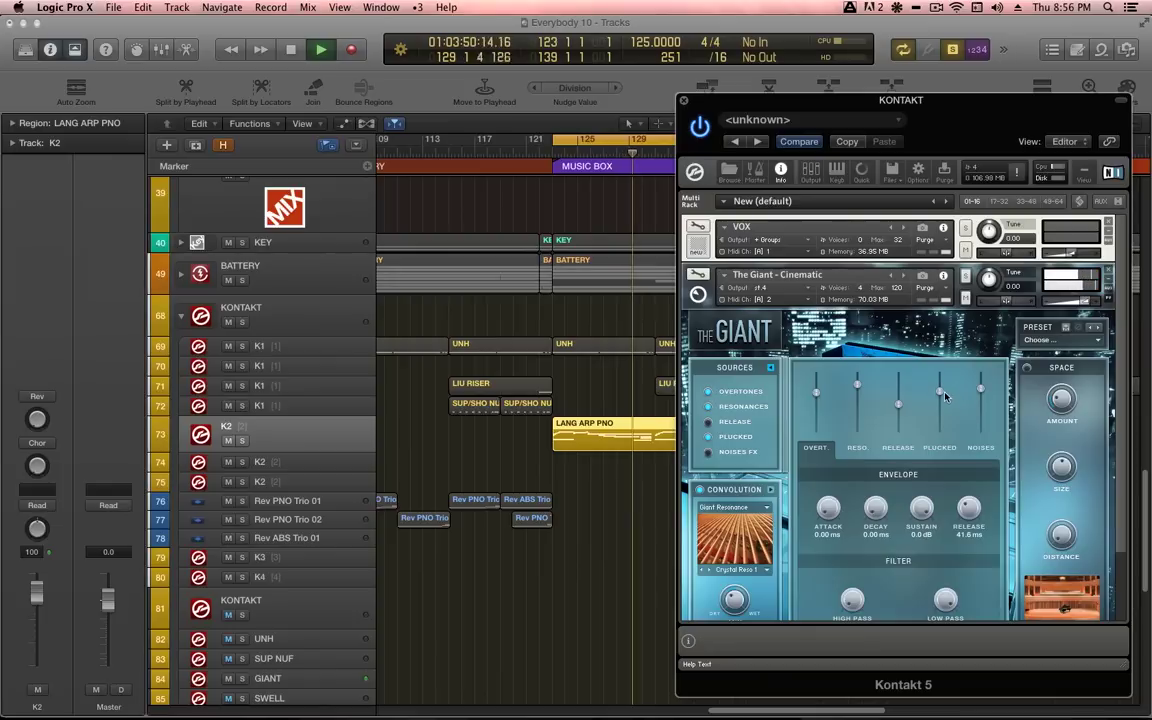
drag(938, 405, 938, 390)
mouse_move(816, 392)
mouse_down()
mouse_move(813, 461)
mouse_move(818, 391)
mouse_up()
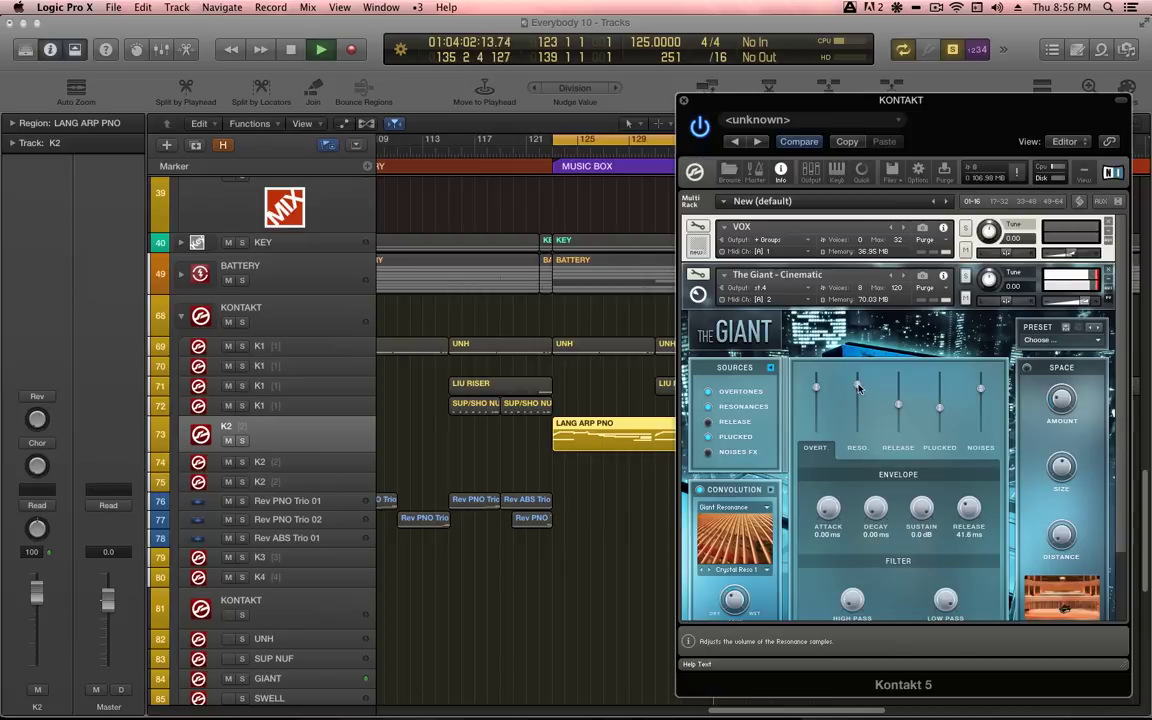
drag(855, 432, 857, 376)
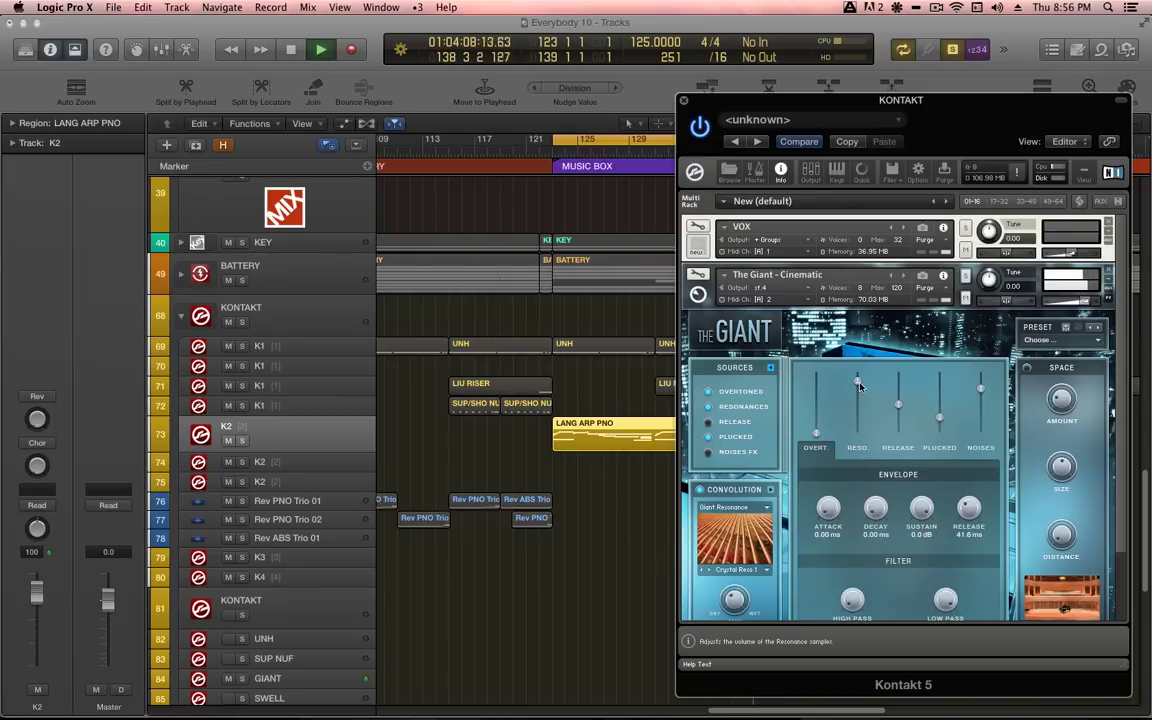
key(space)
drag(815, 432, 817, 391)
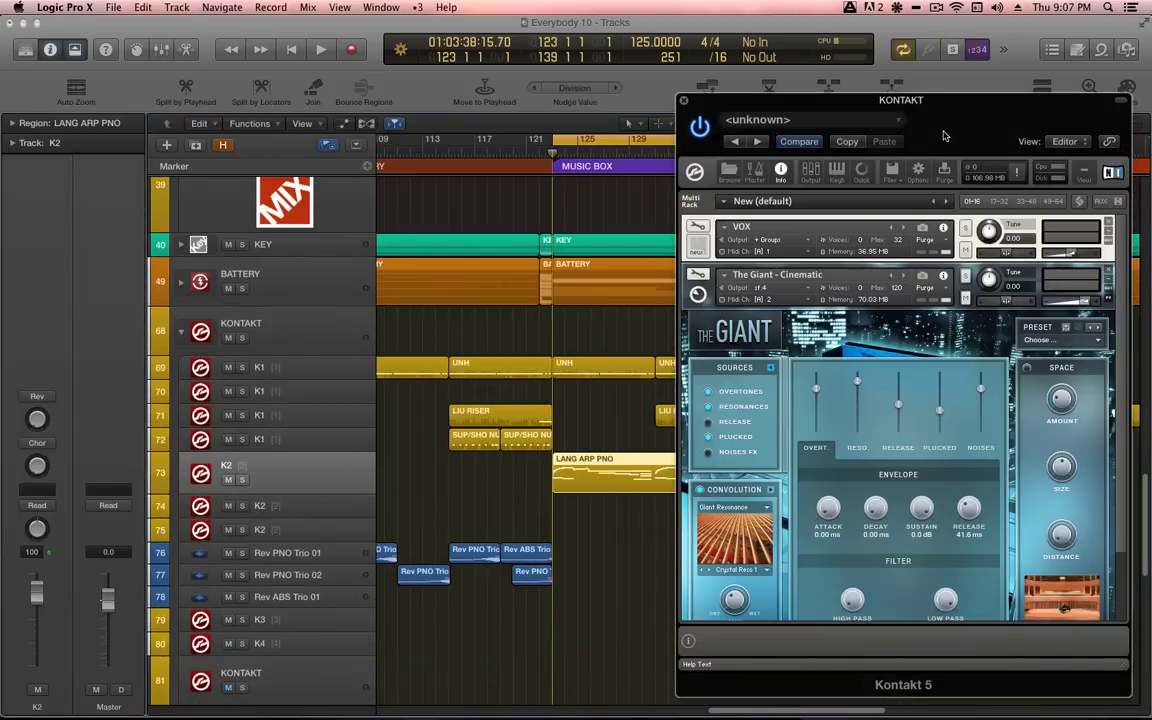
Hide the Kontakt window and mute the LANG ARP PNO region.
key(v)
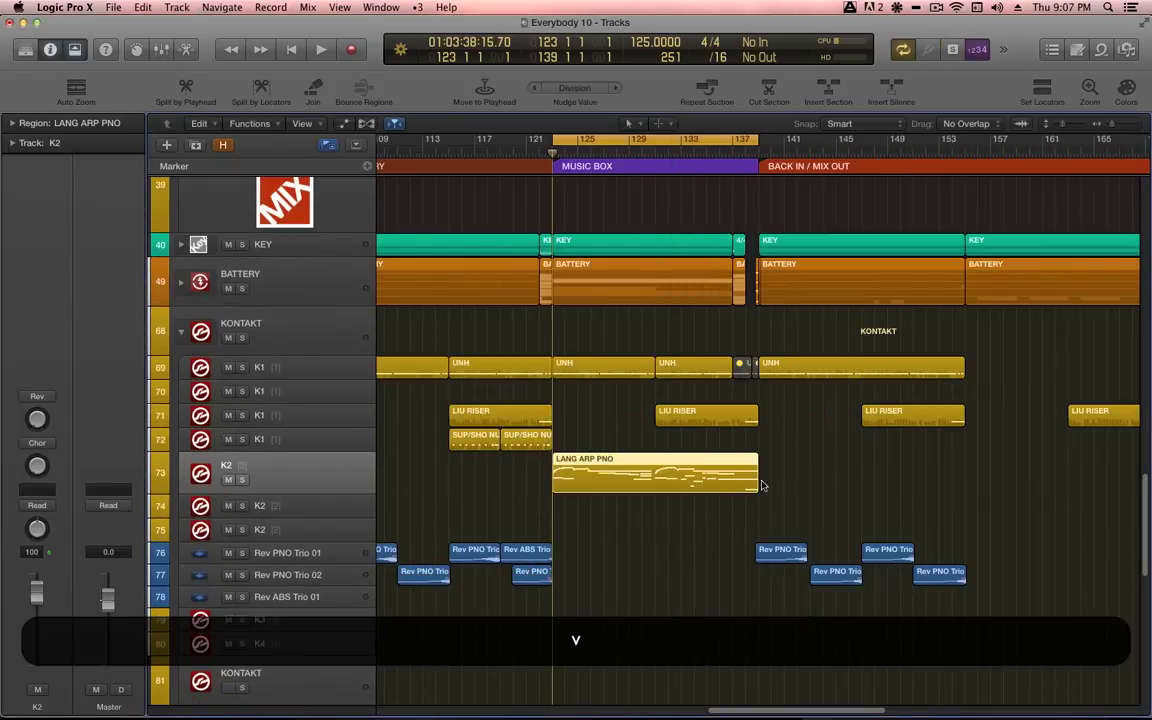
click(712, 544)
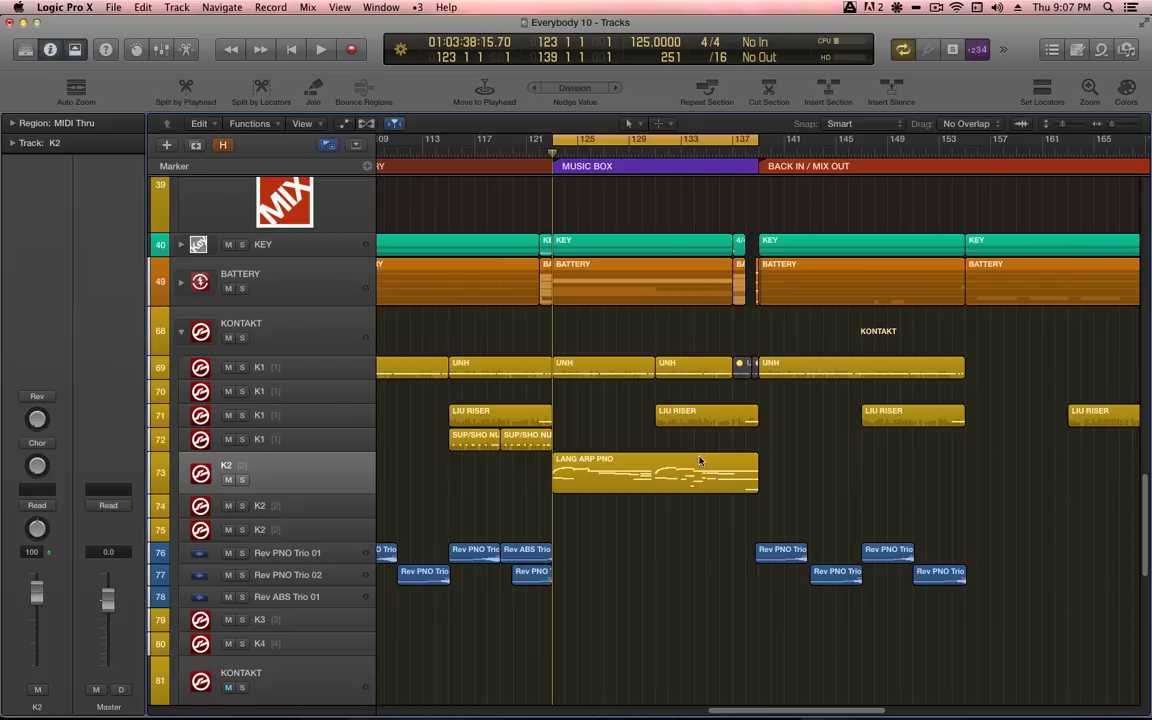
click(699, 460)
key(m)
Select the two MUSIC BOX regions on the tracks further down the arrangement and toggle their mute.
scroll(707, 571, down, 10)
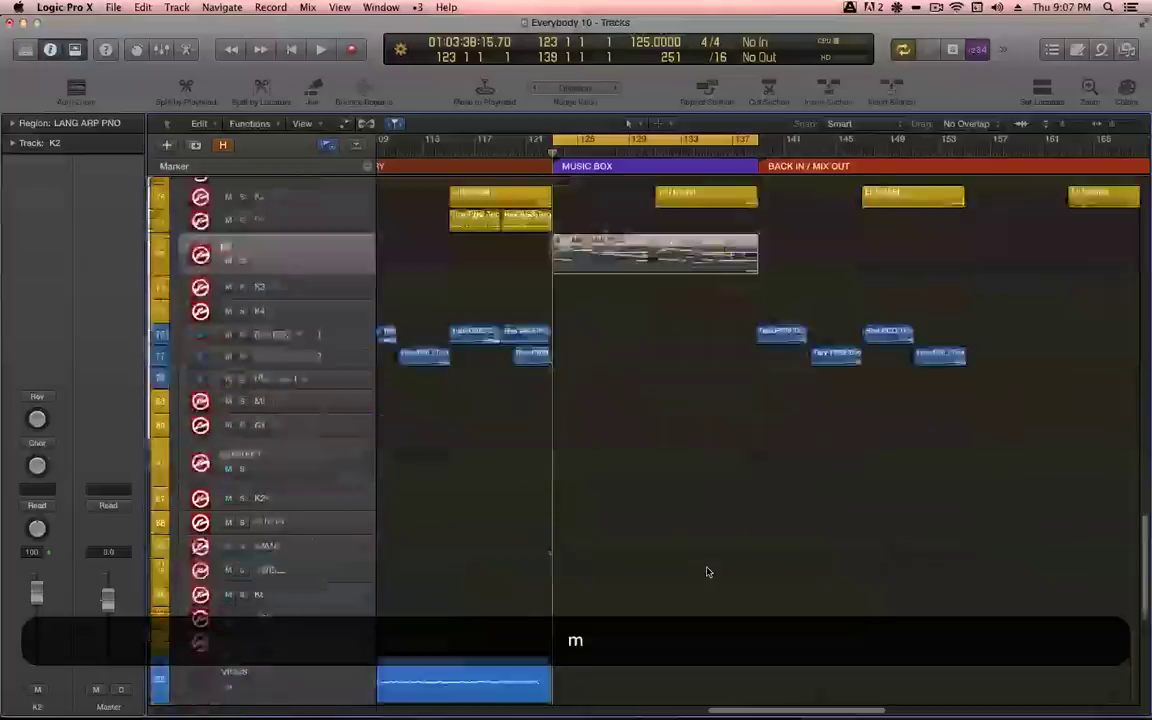
drag(673, 519, 669, 405)
key(m)
scroll(664, 412, up, 20)
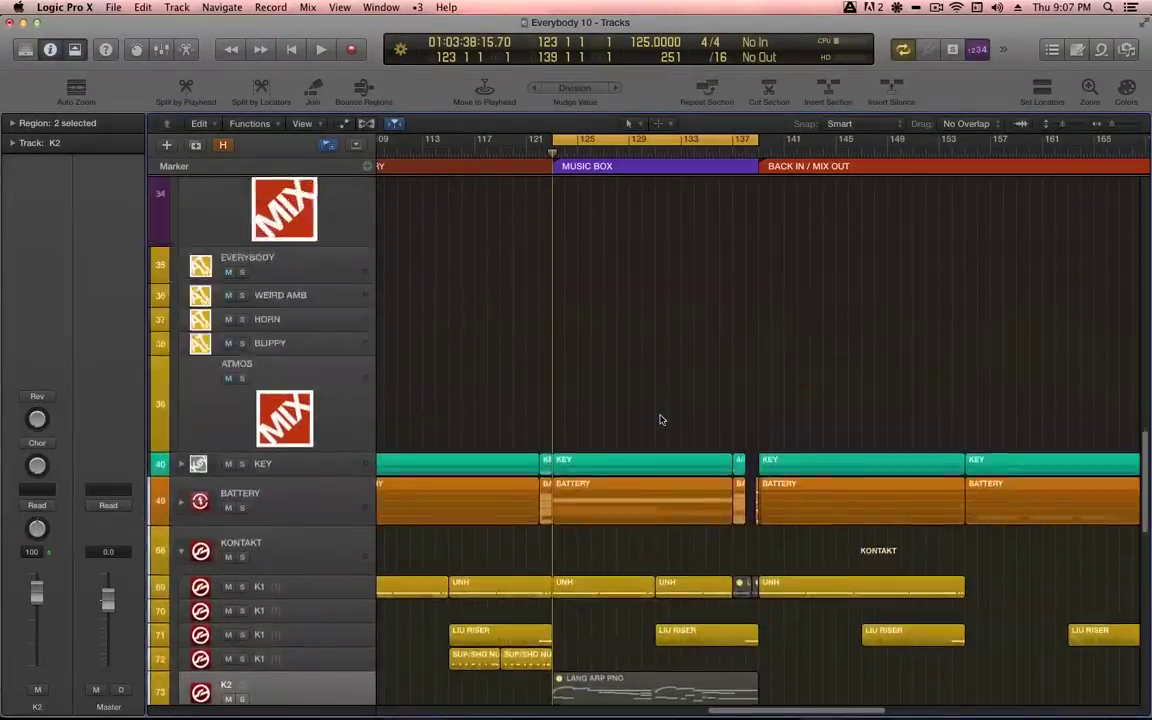
Solo the BASS and DRUMS mix tracks, play the MUSIC BOX section and select the K2 track holding LANG ARP PNO.
click(242, 401)
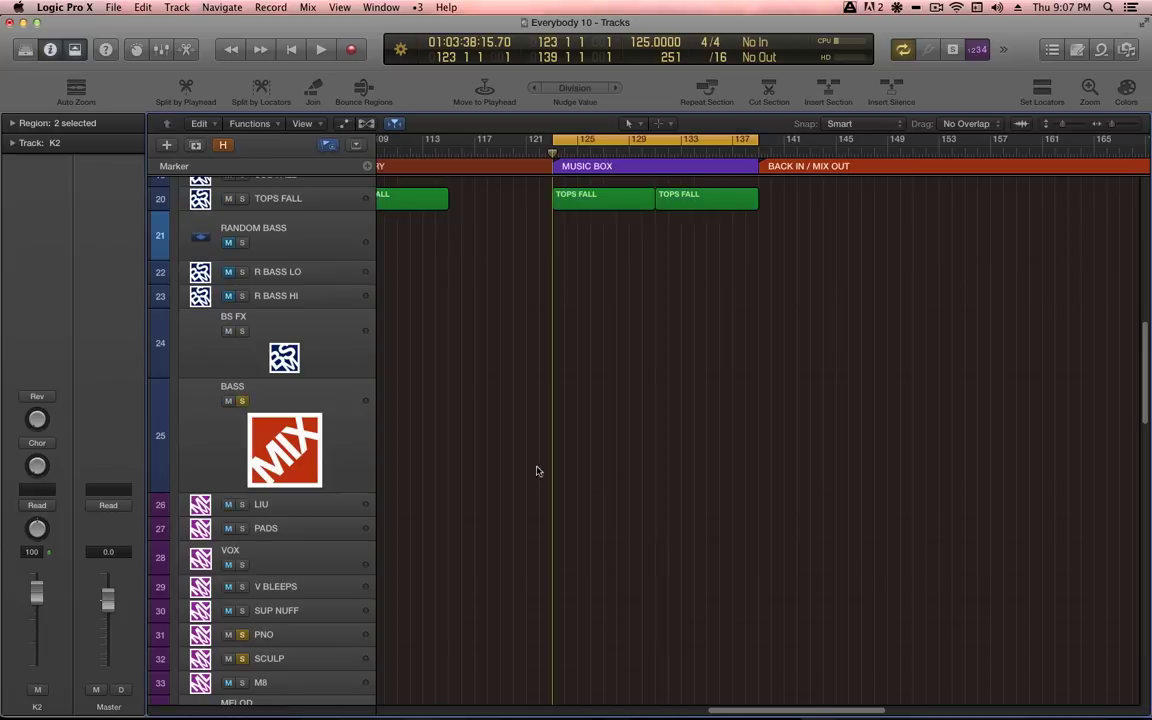
scroll(307, 413, up, 5)
click(242, 193)
scroll(336, 271, up, 4)
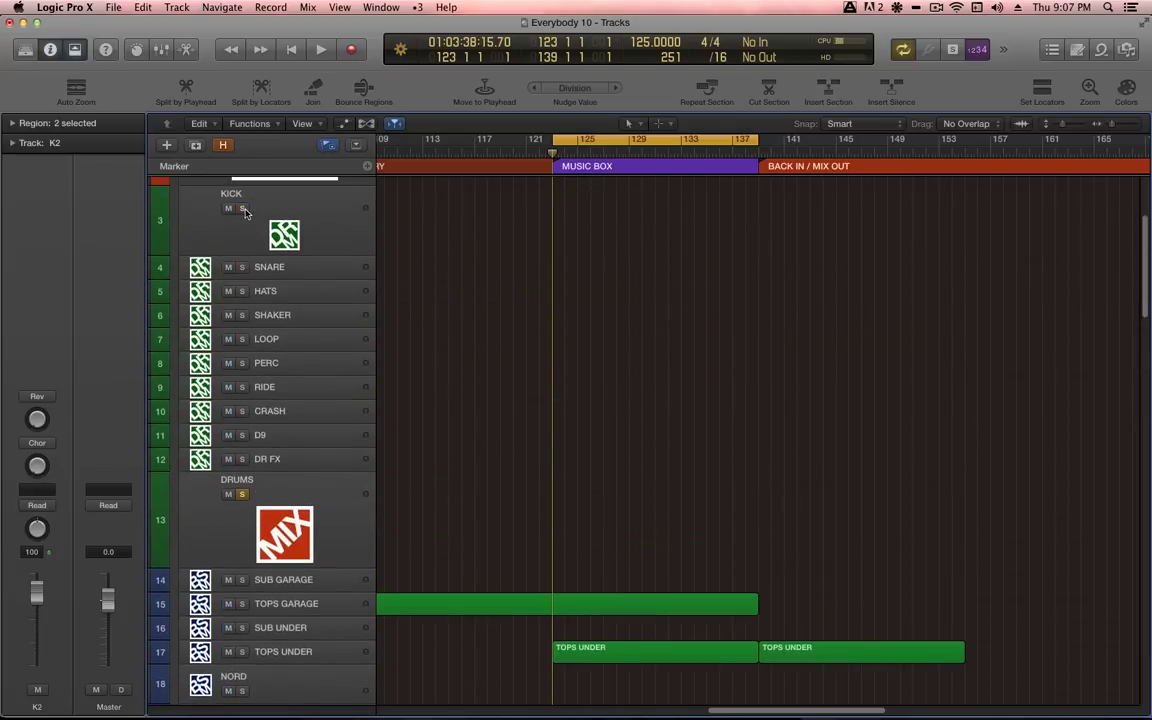
key(space)
scroll(676, 545, down, 8)
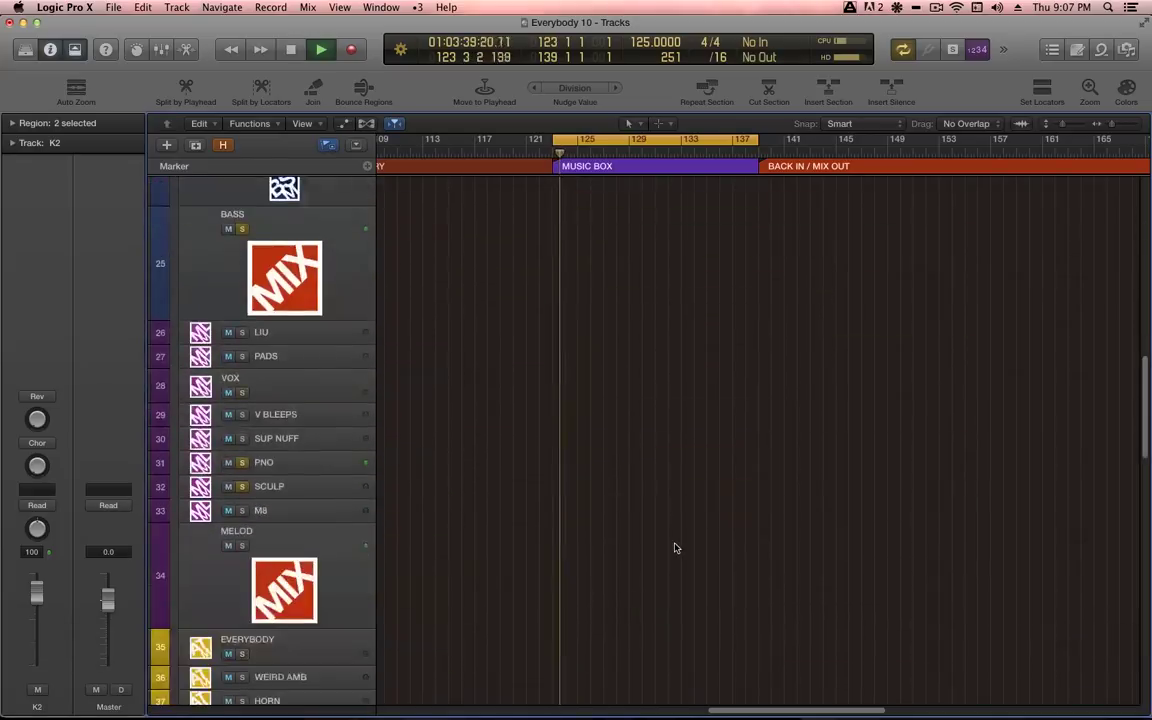
scroll(674, 545, down, 15)
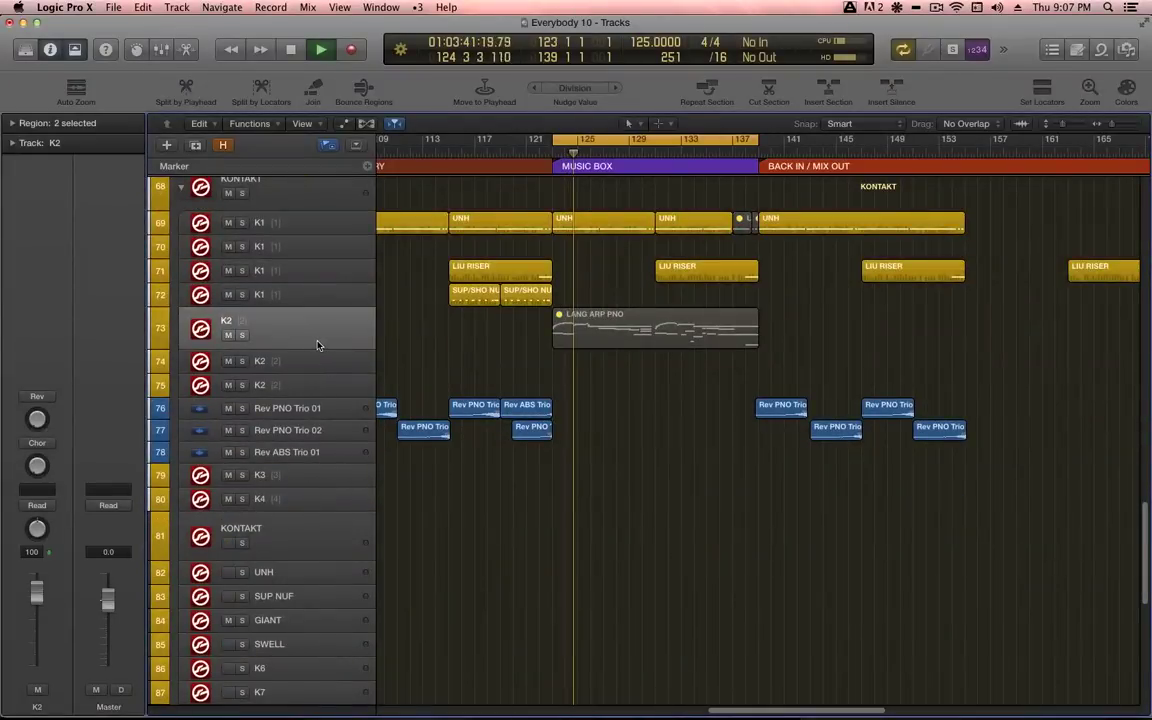
click(316, 342)
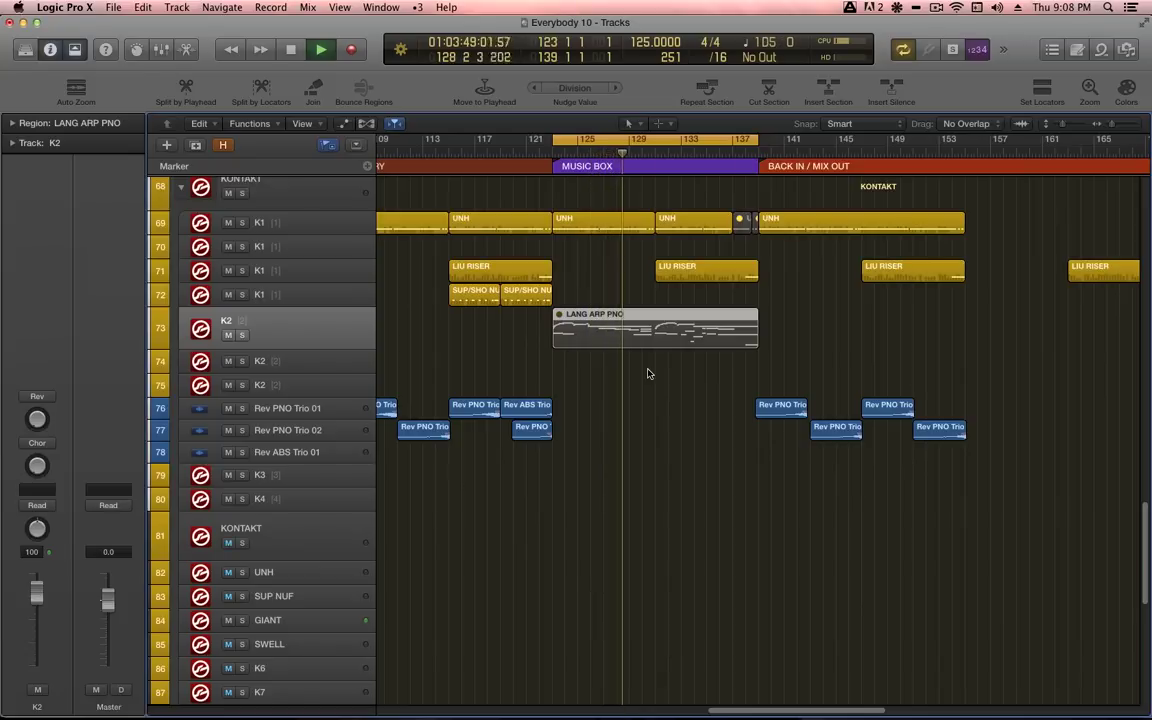
Stop playback, add another K2 track directly below on the same channel and record a short take at bar 123.
key(space)
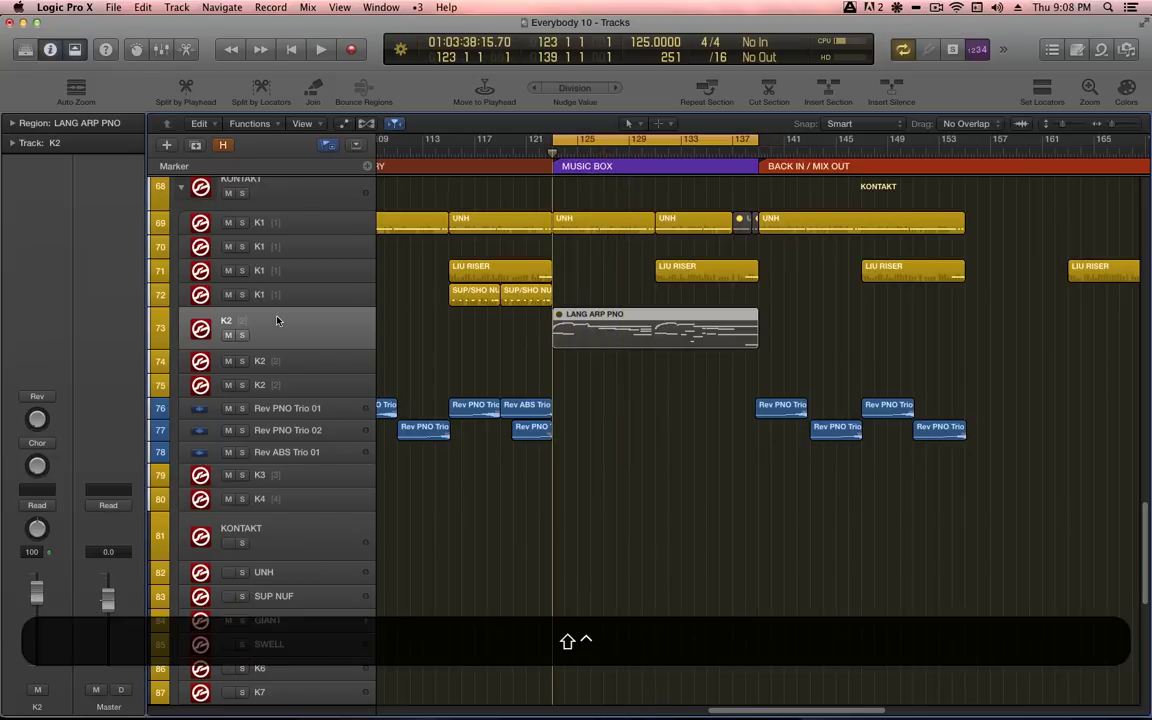
key(ctrl+shift+Return)
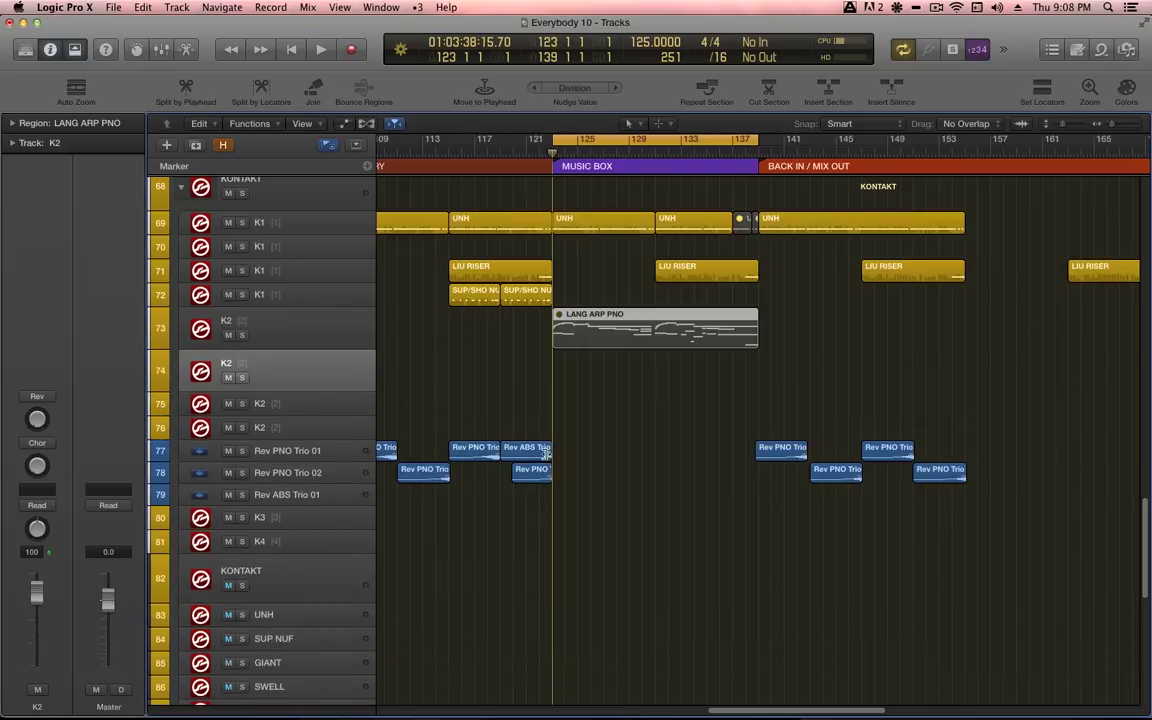
key(r)
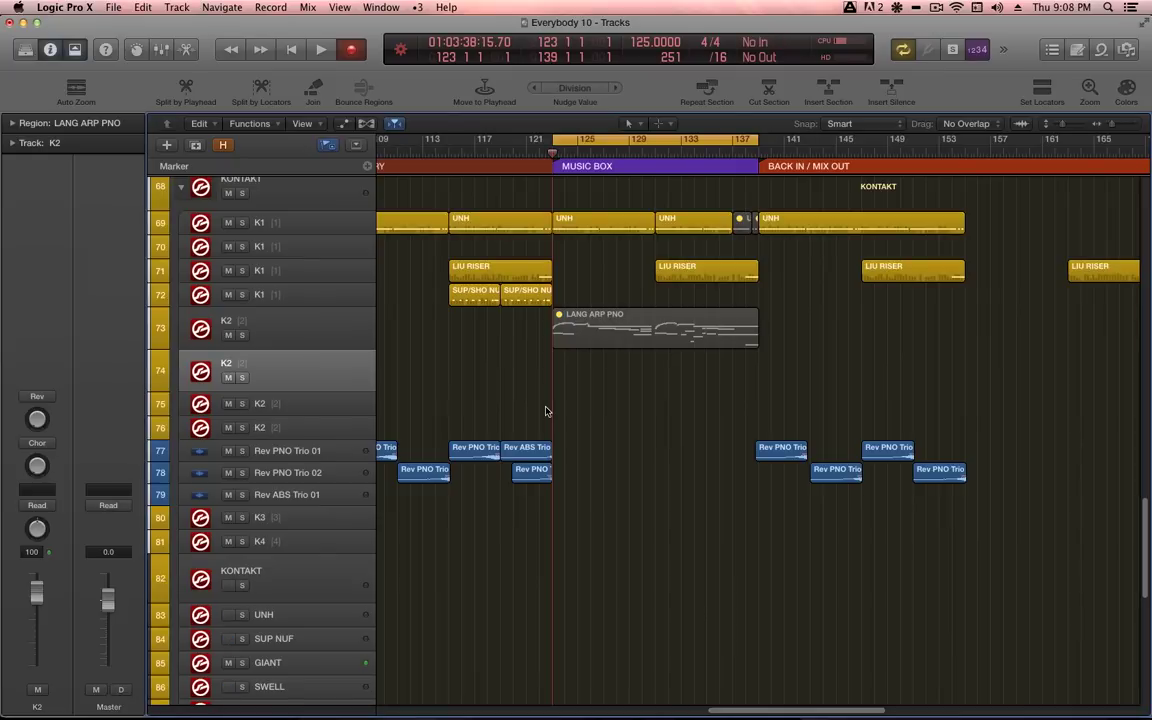
key(r)
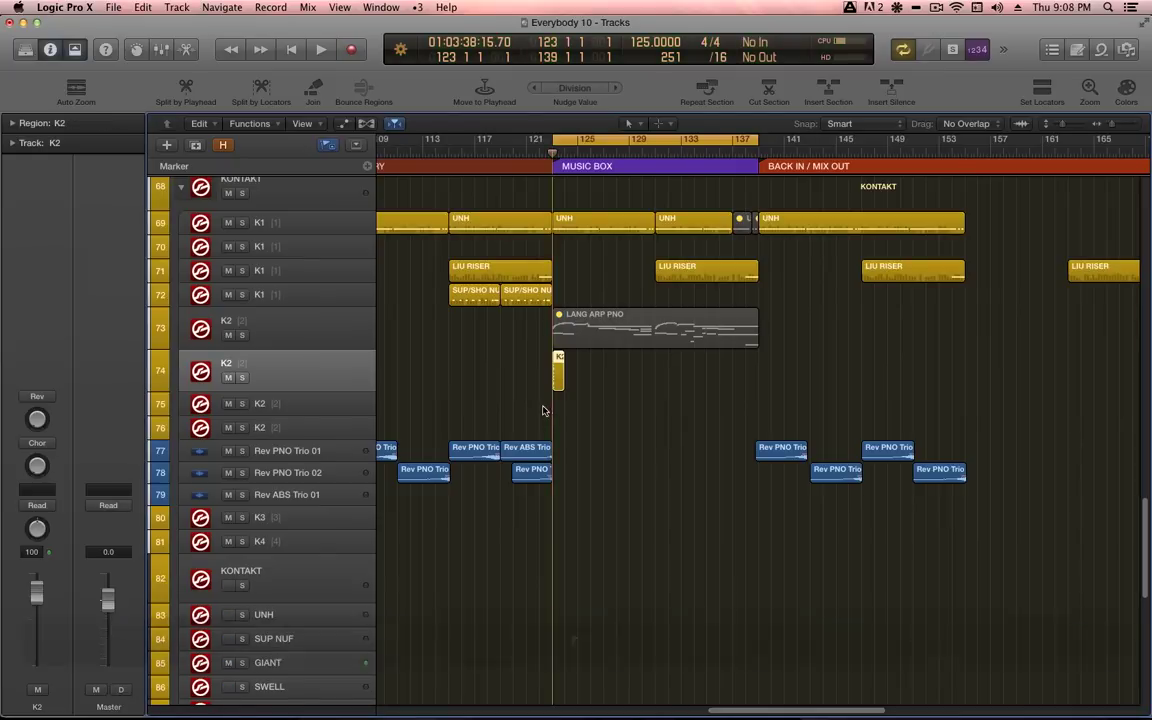
Open the short take in the Piano Roll and lengthen all its notes to about a 1/16 note.
double_click(558, 372)
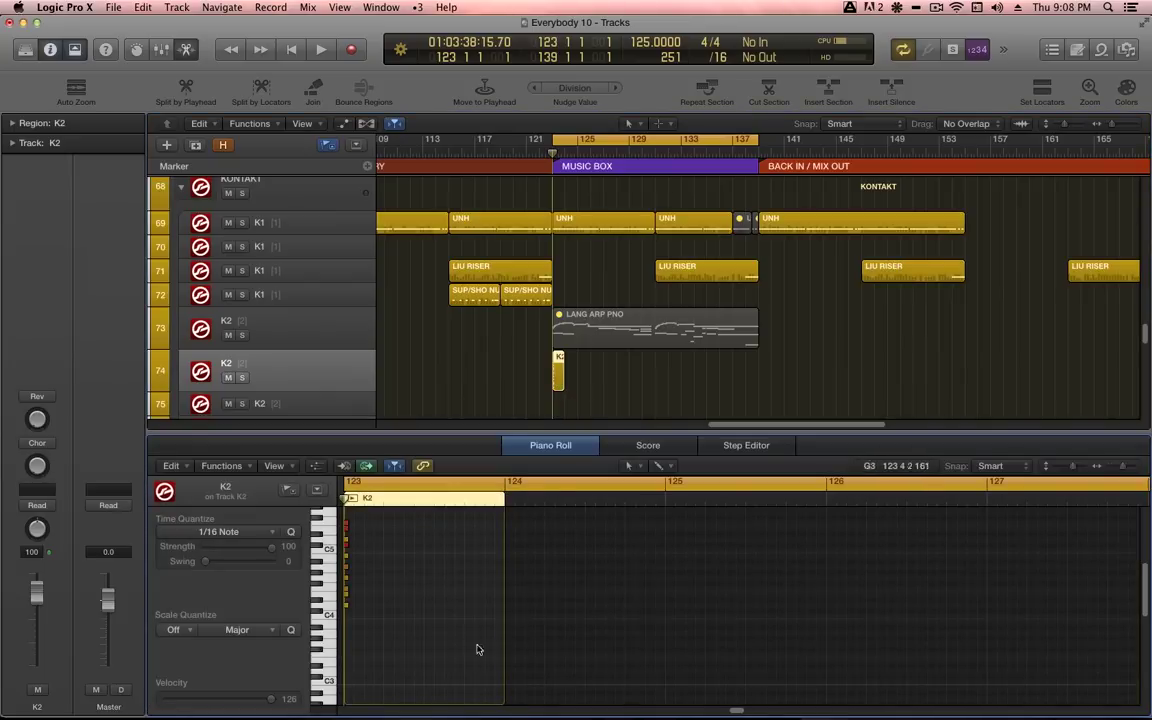
scroll(440, 617, left, 2)
drag(369, 487, 369, 487)
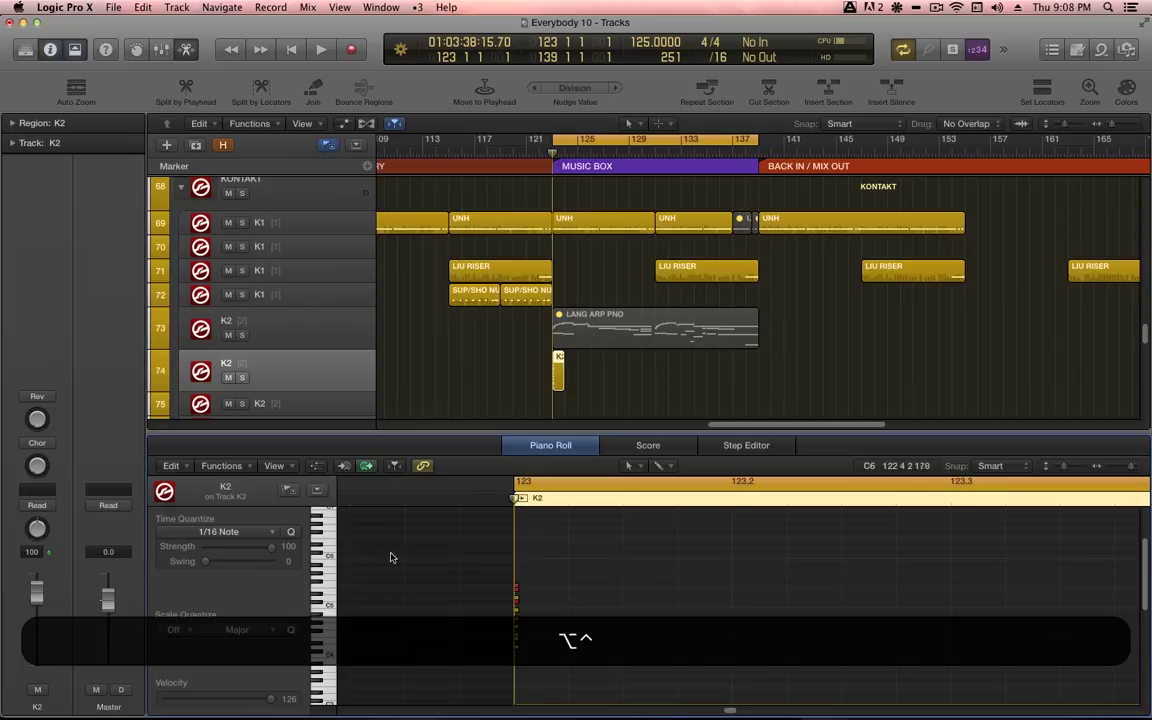
drag(686, 565, 476, 694)
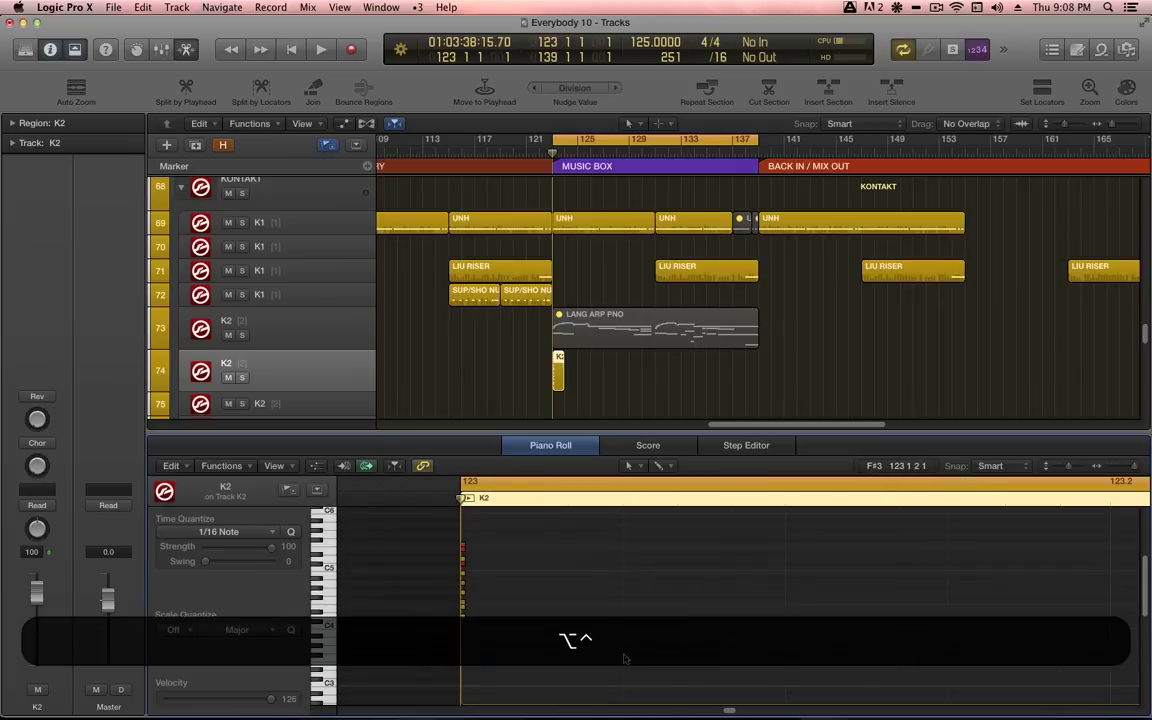
drag(491, 543, 626, 617)
click(668, 621)
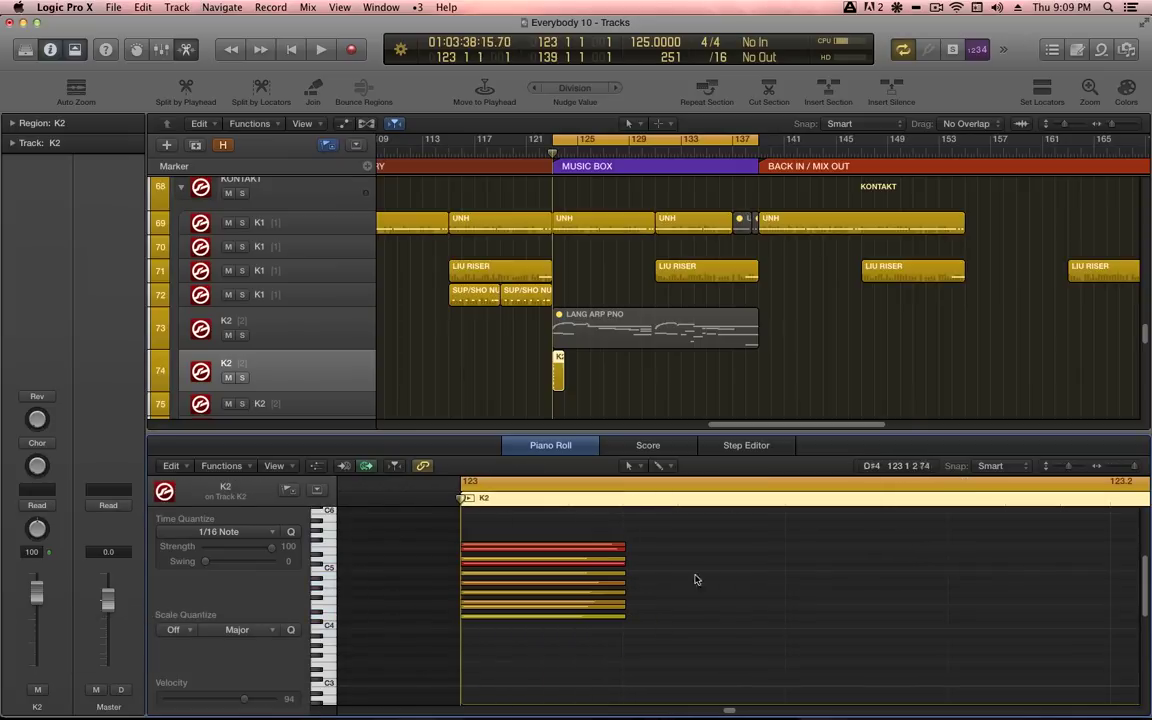
Move the short take back to about bar 120 and record a single-note melody over bars 123 to 131 on the new K2 track.
click(625, 353)
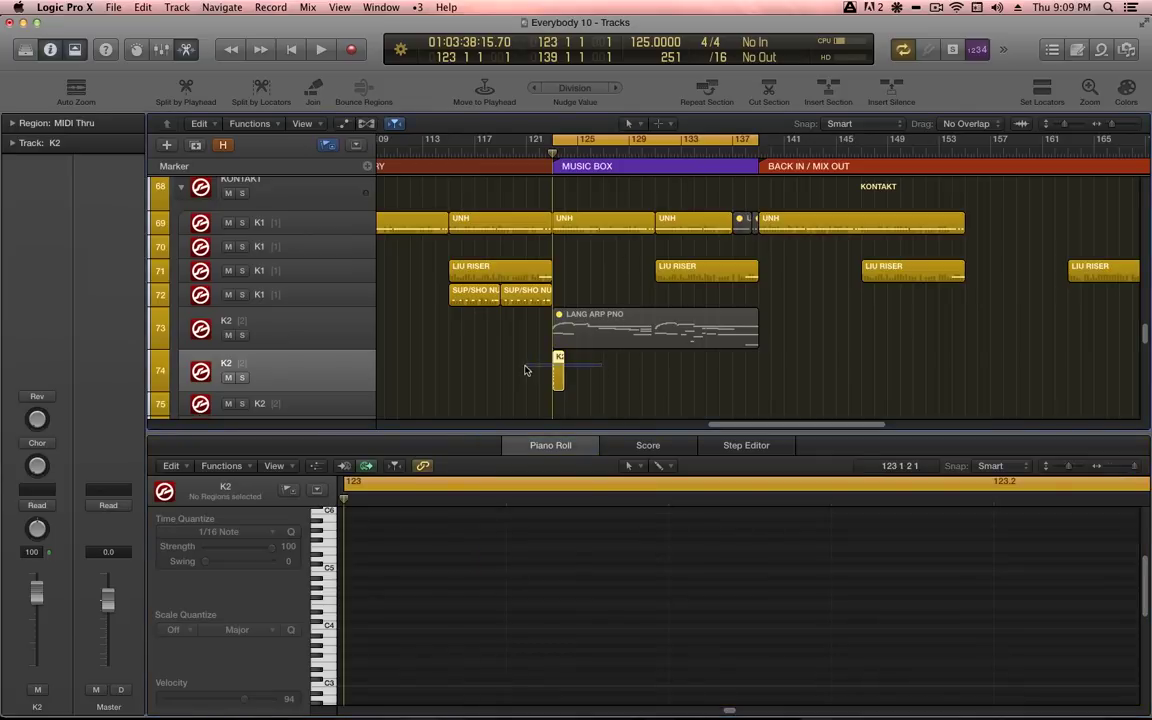
click(558, 370)
drag(549, 358, 514, 362)
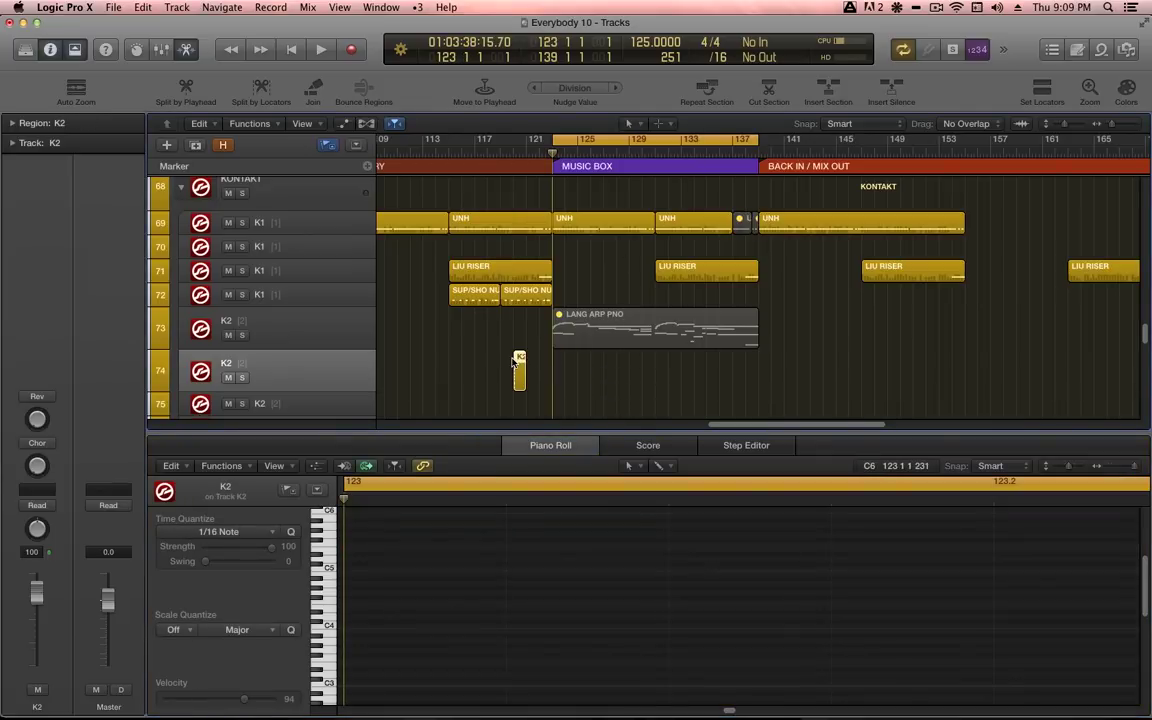
key(r)
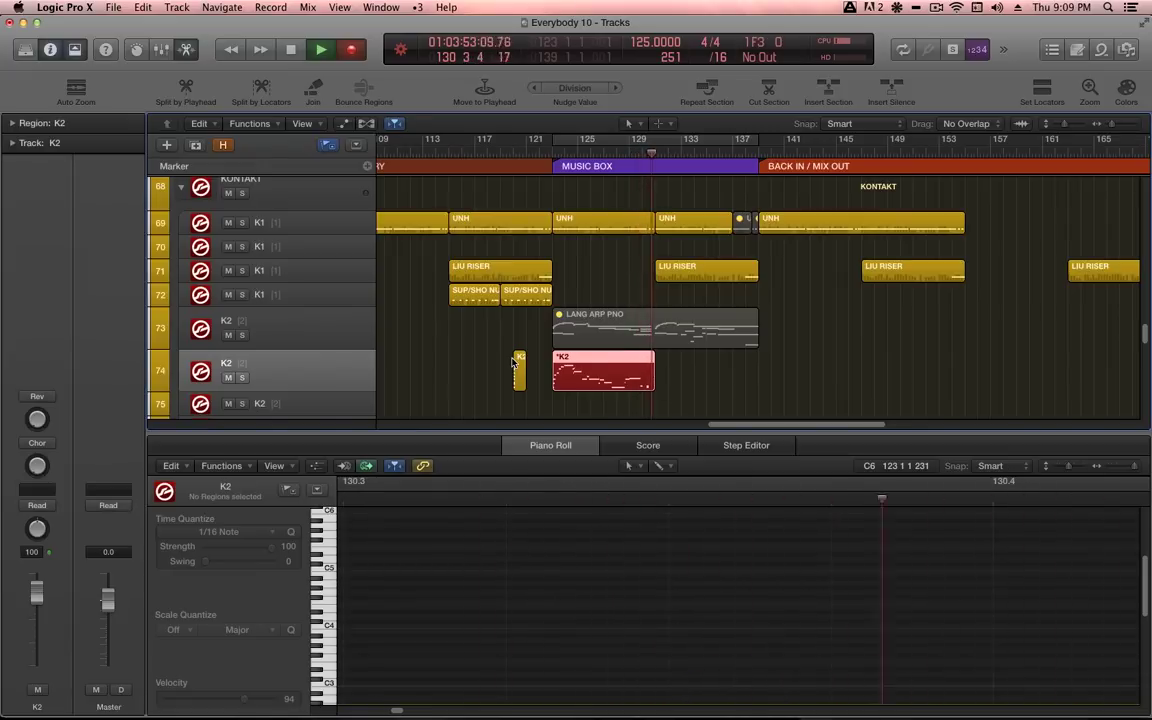
key(space)
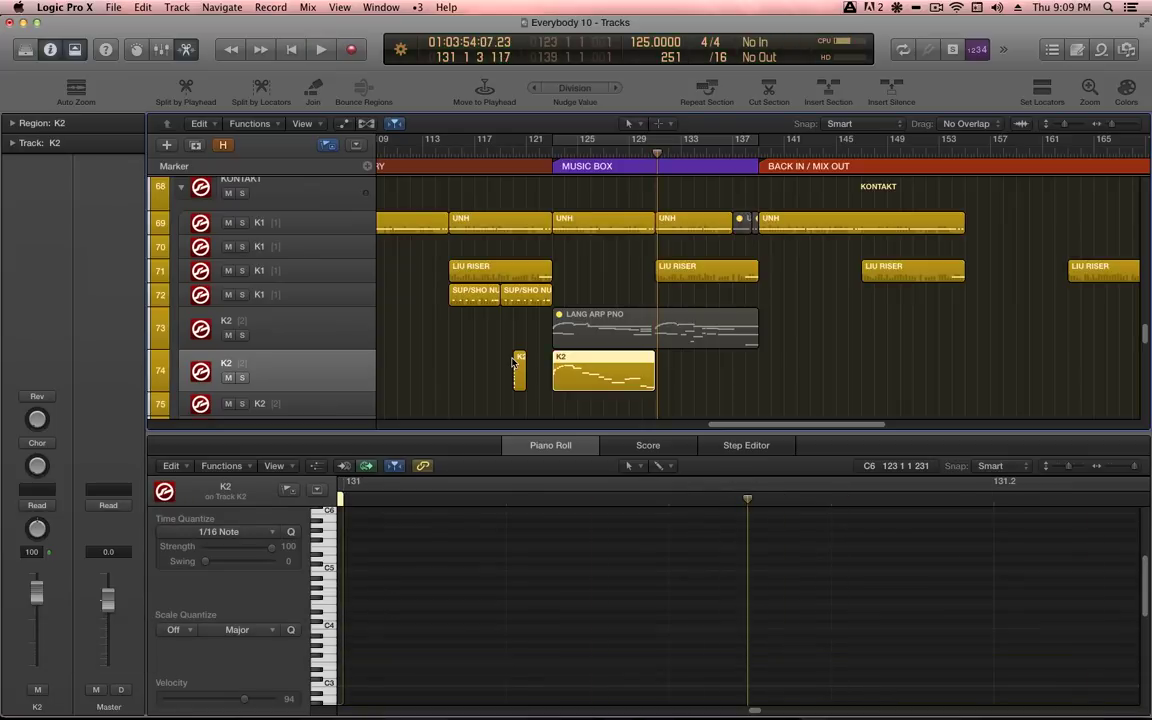
Quantize all notes of the recorded melody to 1/16 and play the region back while following it in the Piano Roll.
key(super+a)
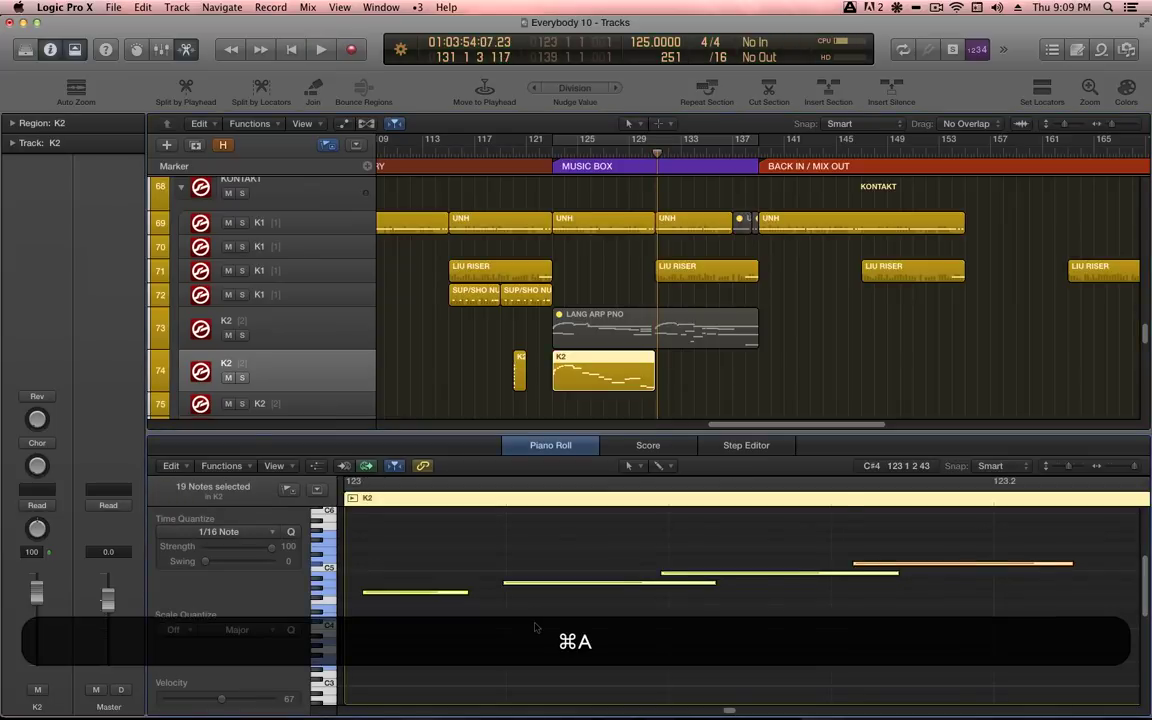
key(shift+space)
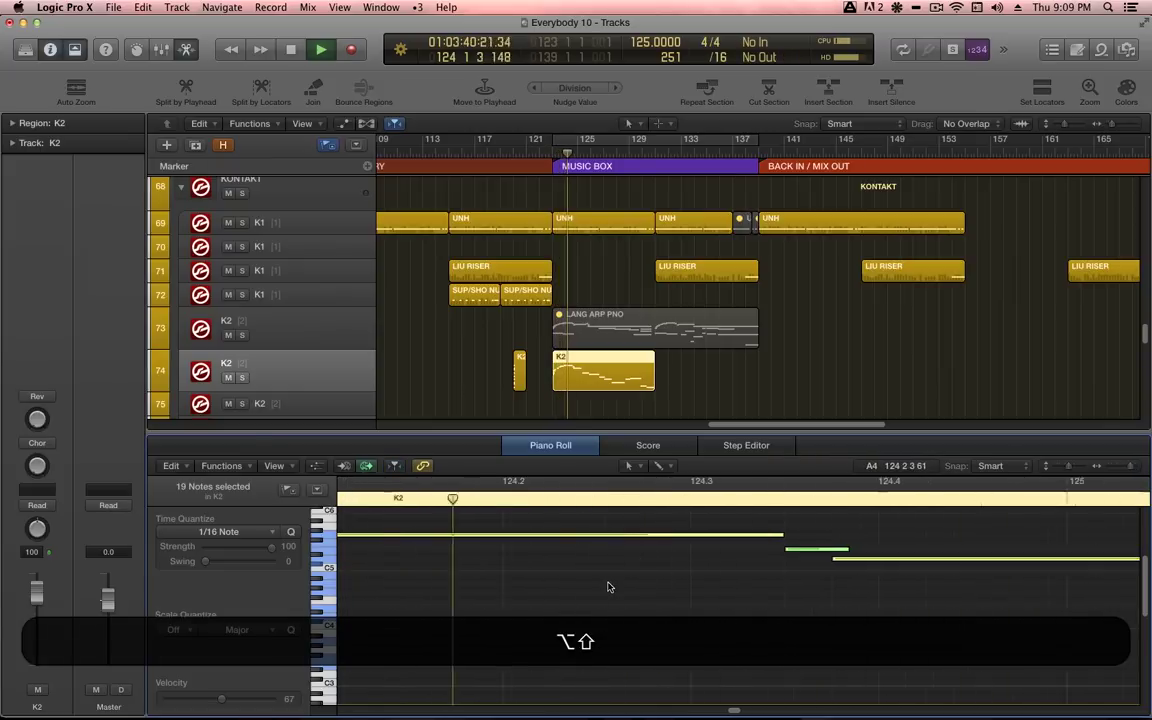
scroll(608, 587, down, 3)
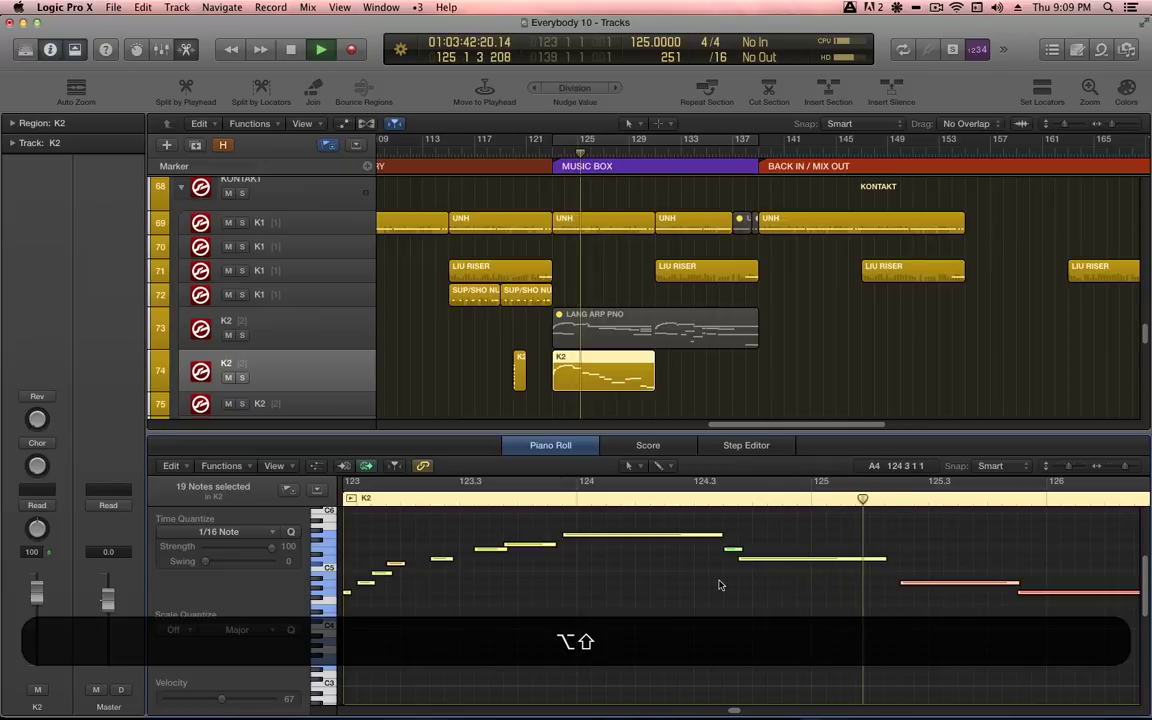
click(740, 550)
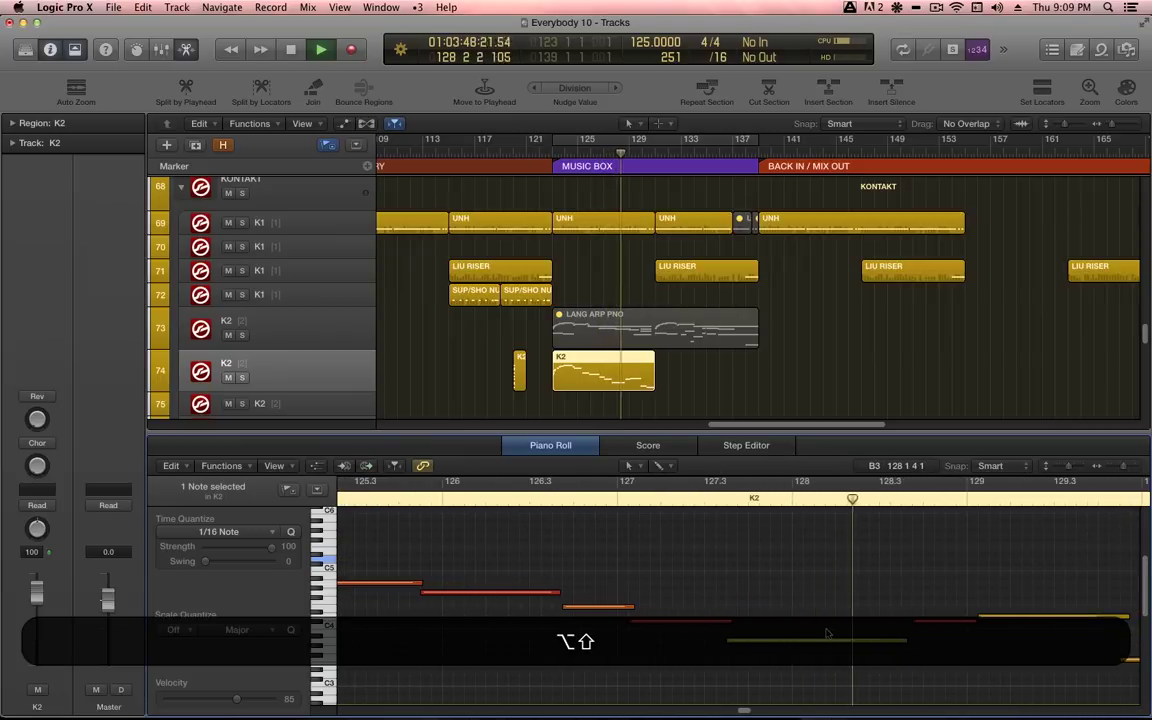
scroll(947, 625, down, 3)
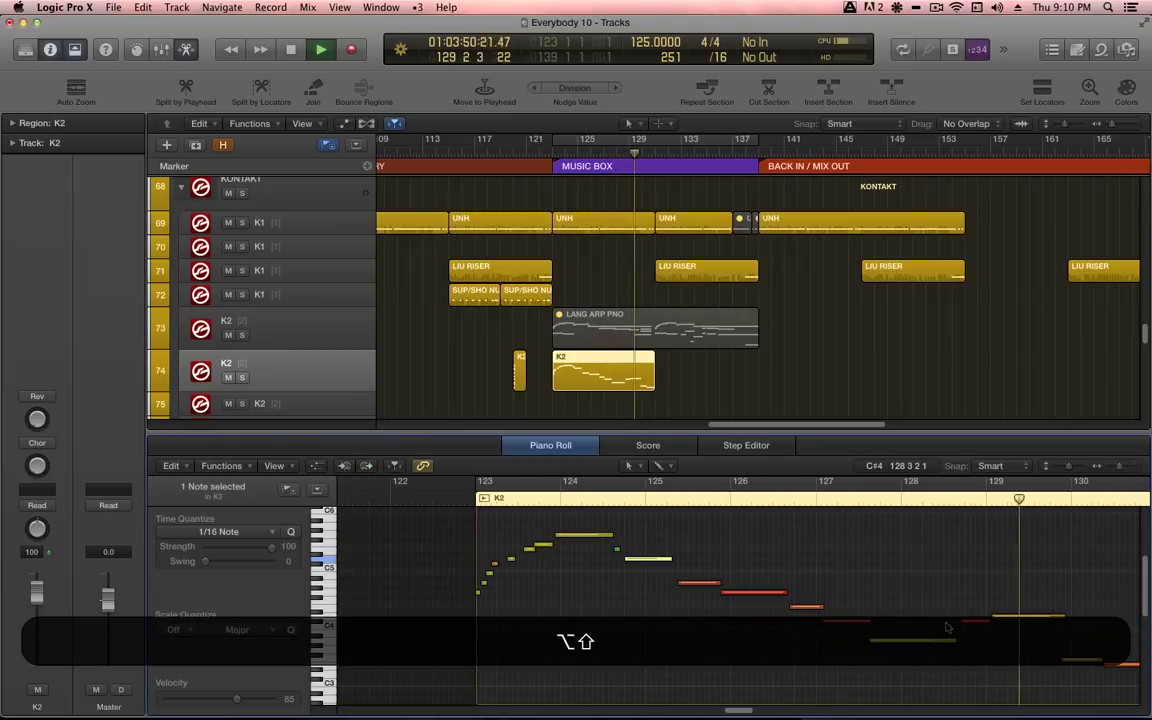
Set the cycle range to bars 127 to 131 and restart playback.
click(633, 139)
drag(630, 139, 655, 142)
click(657, 143)
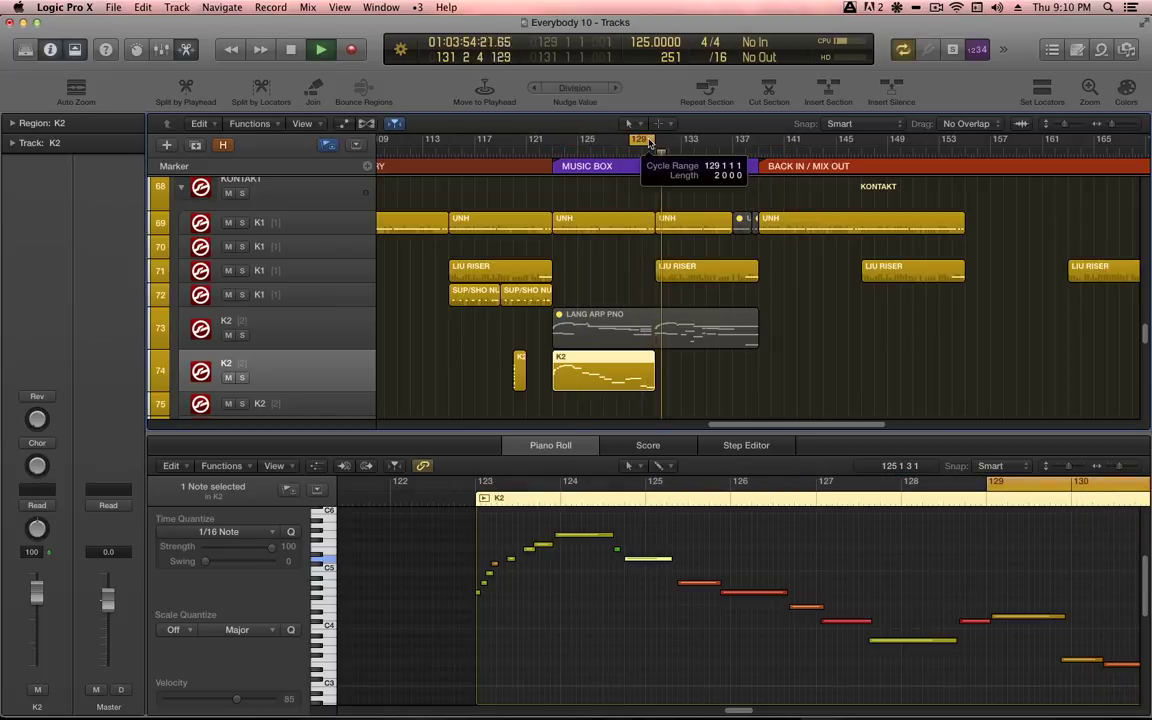
key(space)
key(space)
drag(656, 497, 484, 497)
Add harmony notes above the melody in bars 127, 128 and 130, set the bar 128 one to velocity 73, and stop playback.
super+click(505, 597)
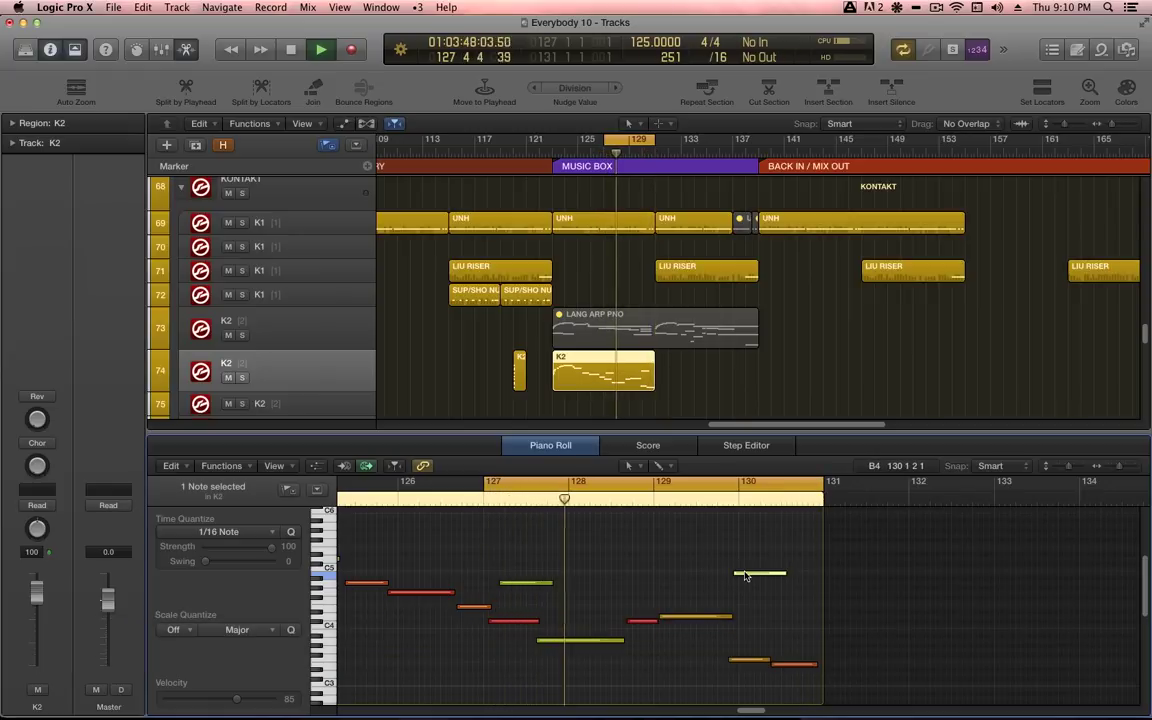
click(645, 621)
drag(648, 622, 648, 592)
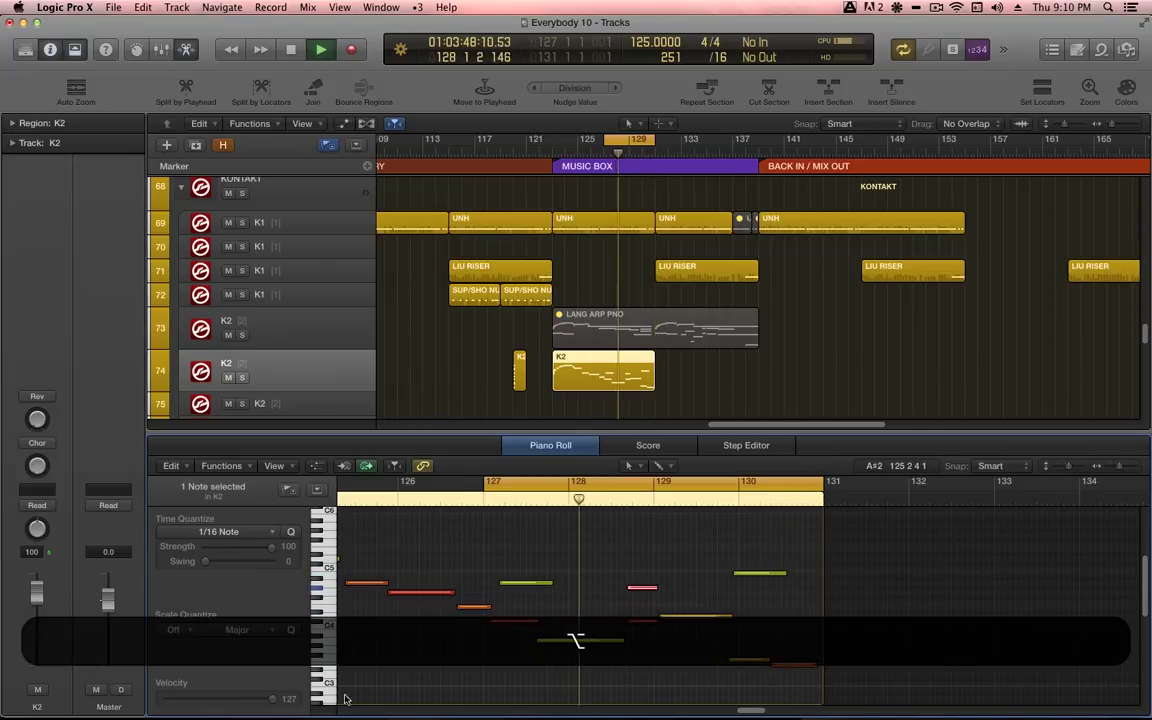
drag(272, 699, 227, 699)
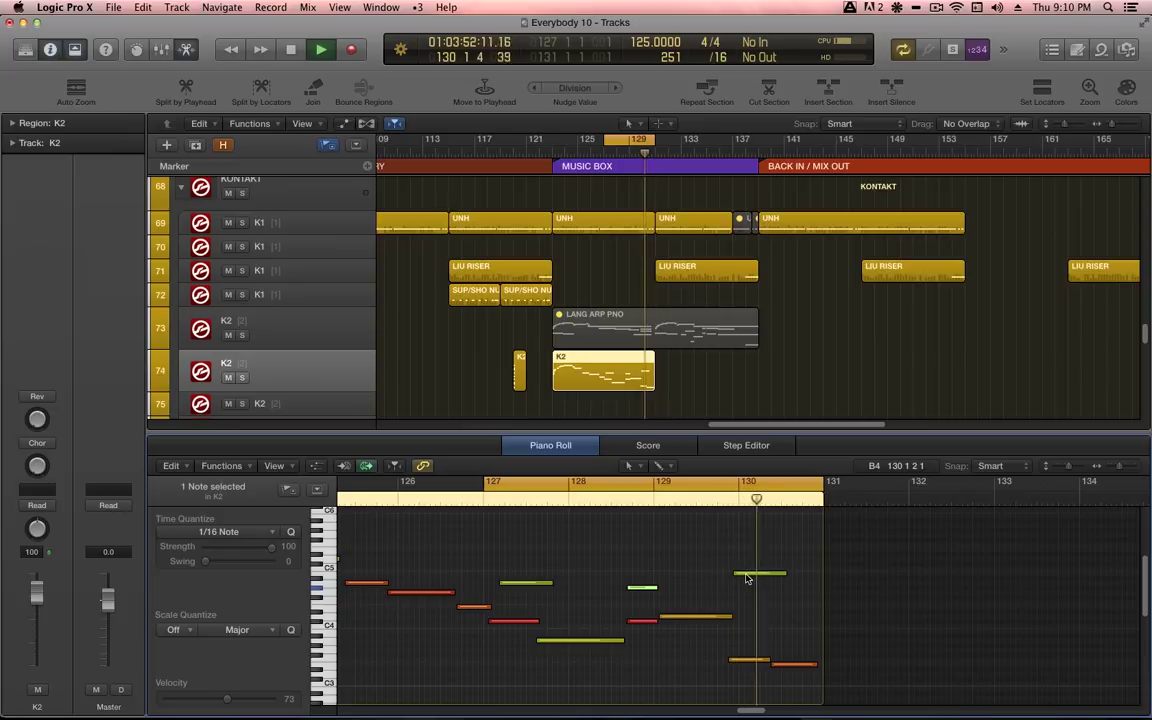
key(space)
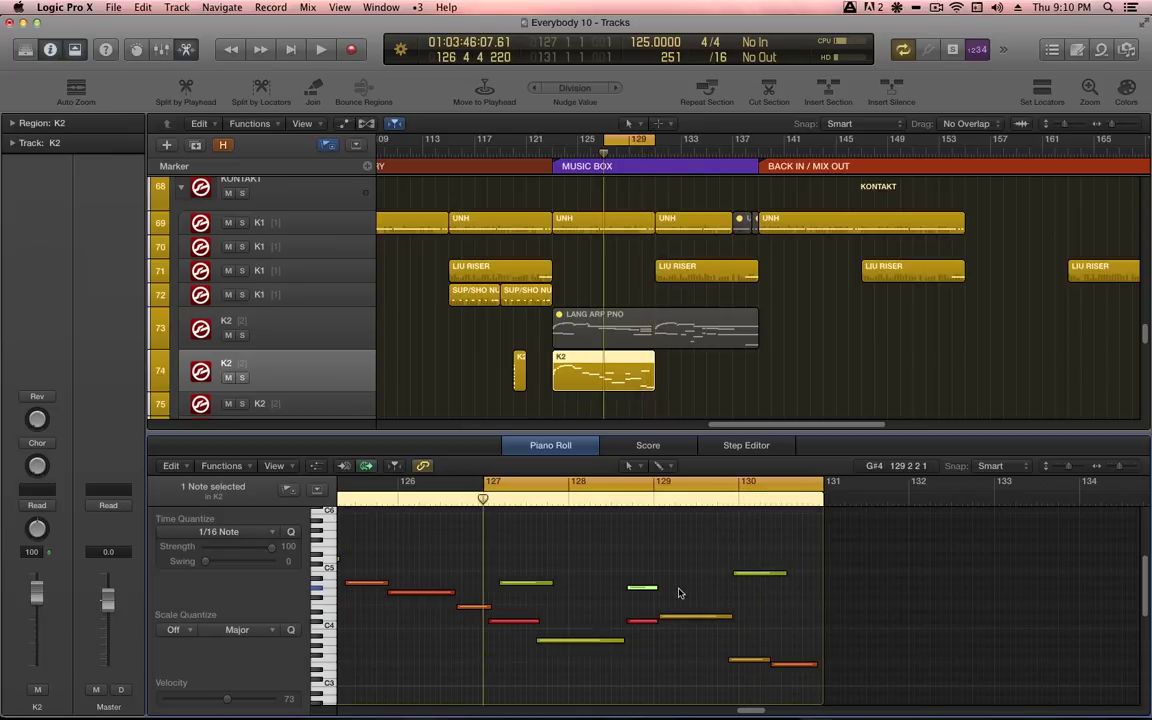
Close the Piano Roll, mute the newly recorded K2 region and unmute the LANG ARP PNO region above it.
key(p)
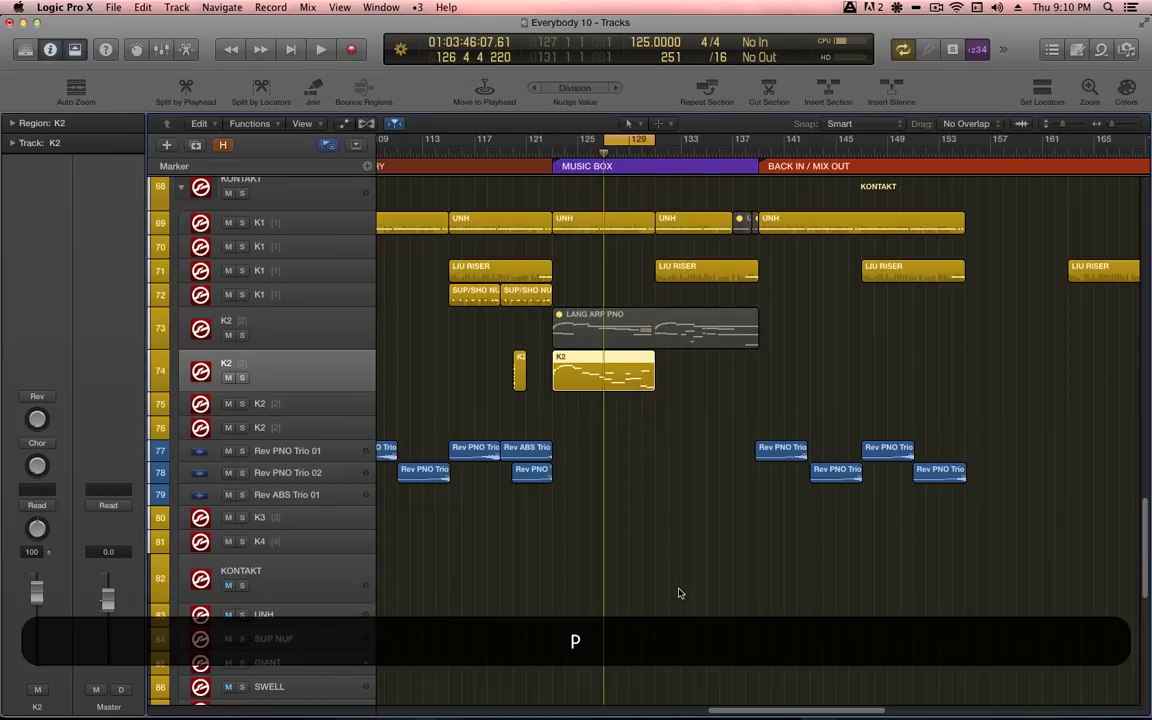
key(m)
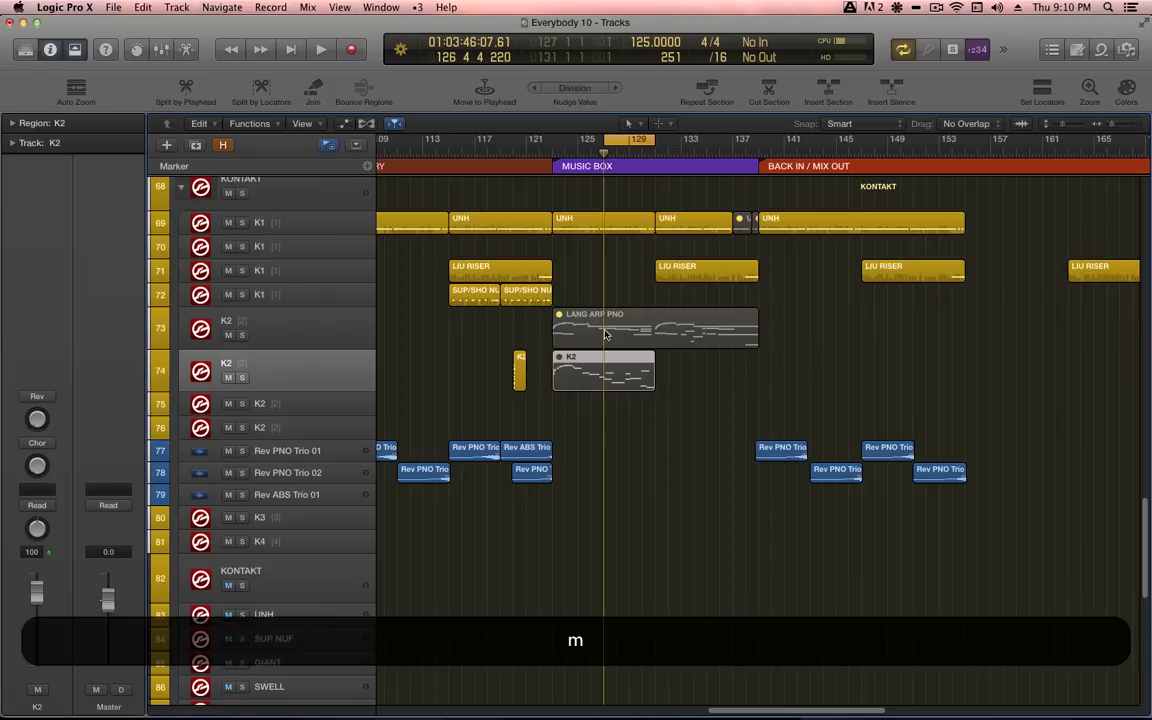
click(607, 322)
key(m)
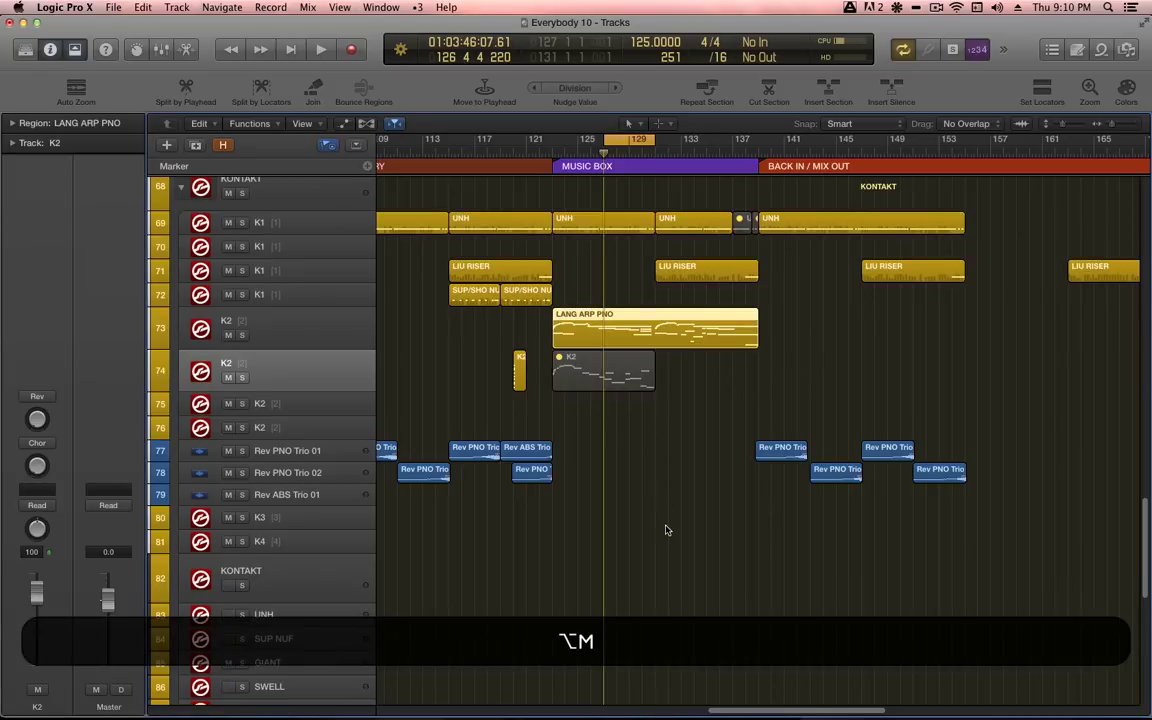
On the second SCULP track, place the muted LANG ARP PNO region at bar 139 and an active LANG ARP PNO region at bar 123.
scroll(666, 530, down, 10)
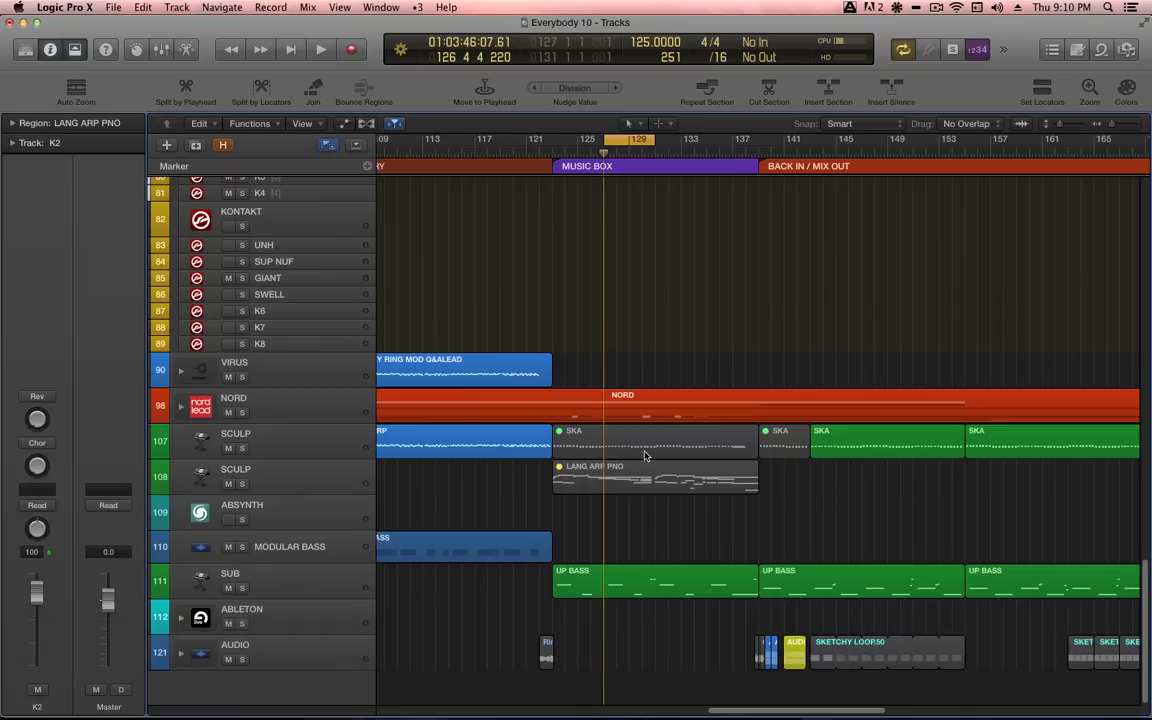
click(645, 451)
click(642, 476)
scroll(642, 470, up, 5)
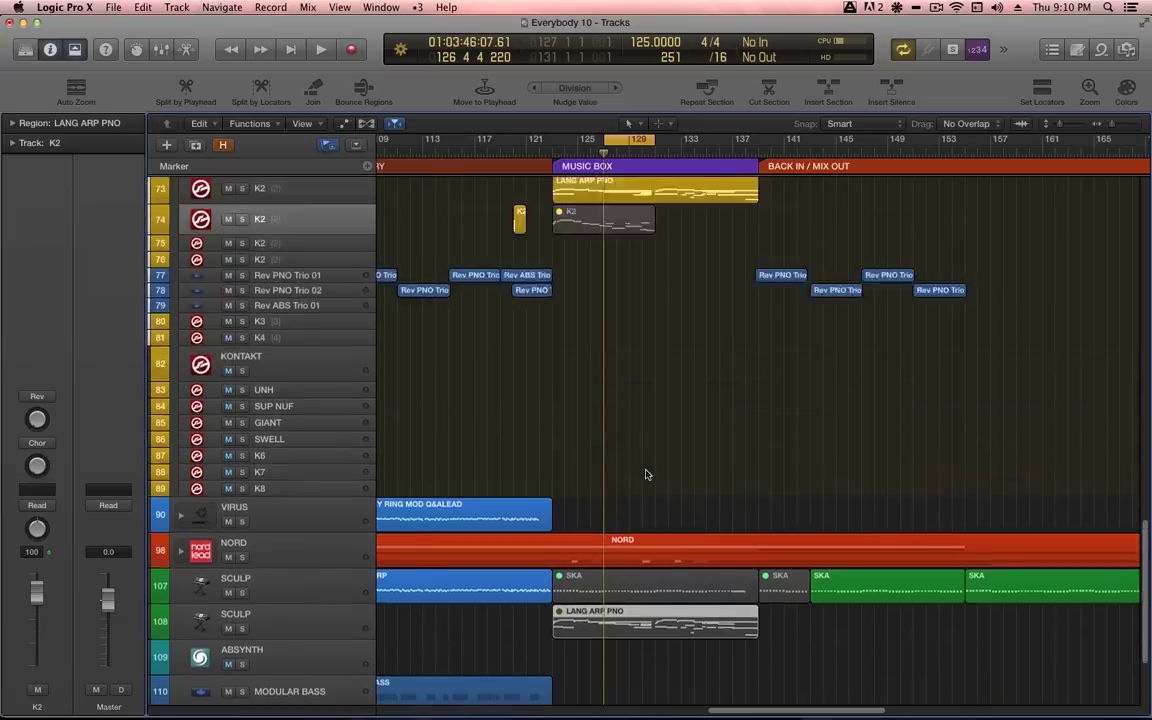
click(631, 364)
drag(631, 273, 604, 612)
drag(616, 555, 820, 550)
click(596, 265)
drag(607, 590, 607, 560)
click(598, 266)
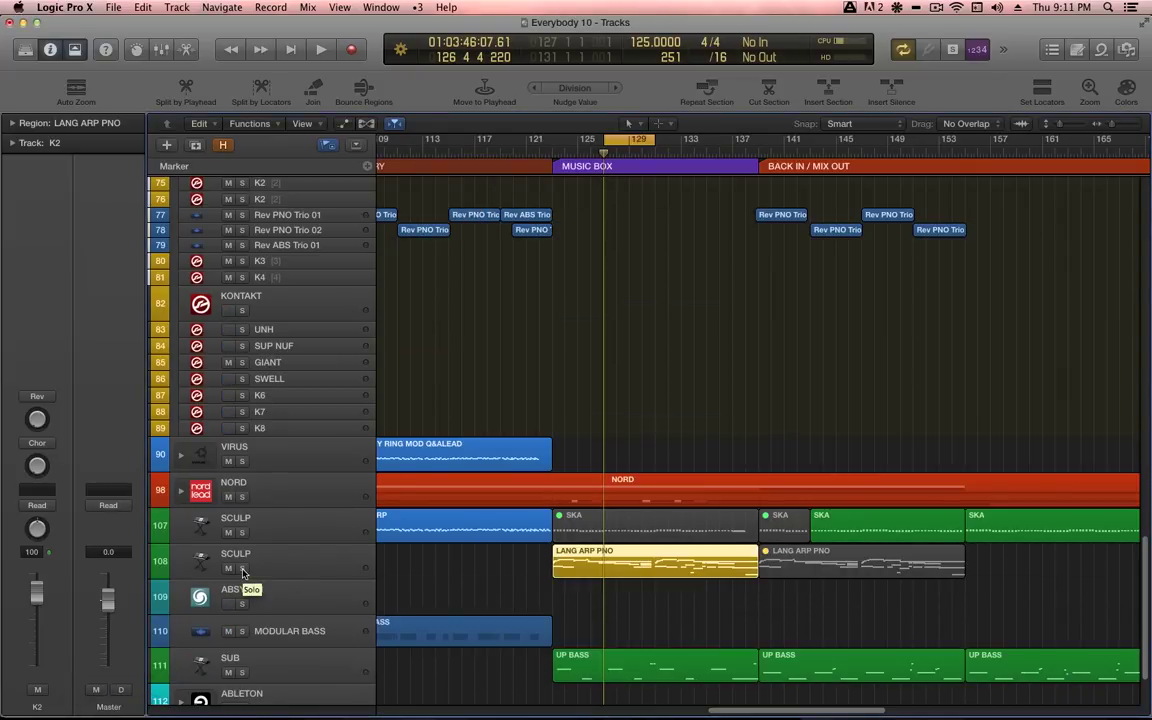
Solo the active LANG ARP PNO region on the second SCULP track, play it and open it in the Piano Roll.
click(242, 568)
key(space)
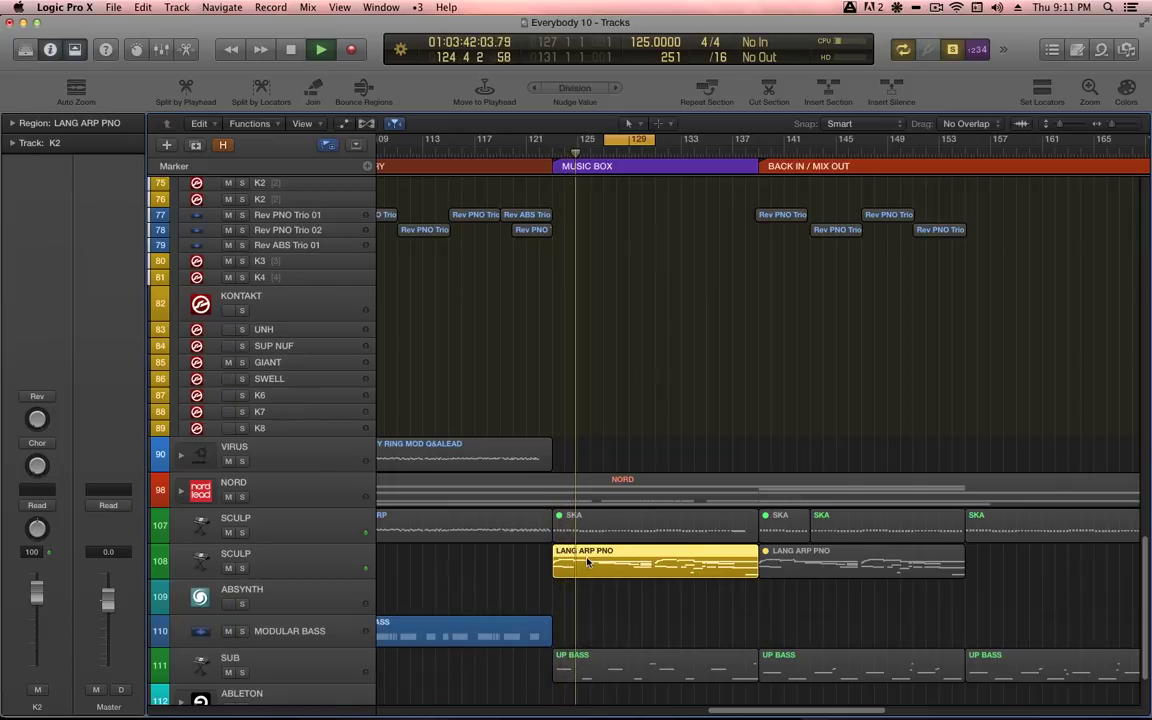
key(p)
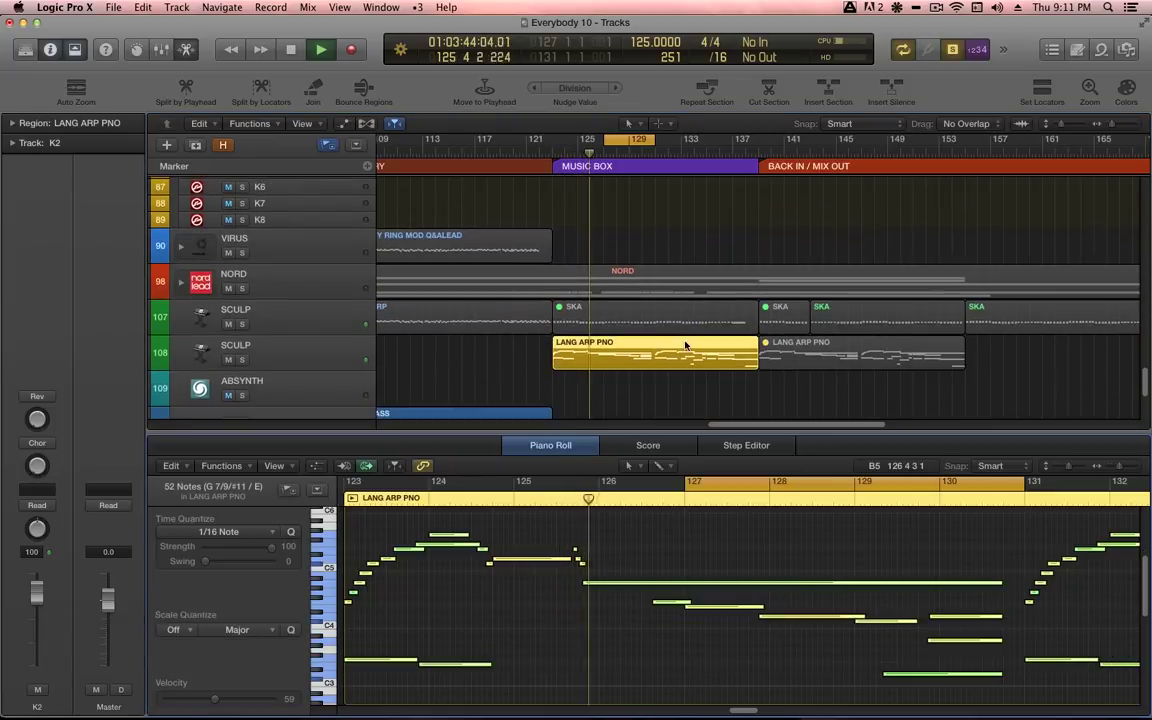
Add the K2 track's LANG ARP PNO region to the soloed selection and lock the solo on both regions.
scroll(686, 344, down, 4)
scroll(680, 338, up, 10)
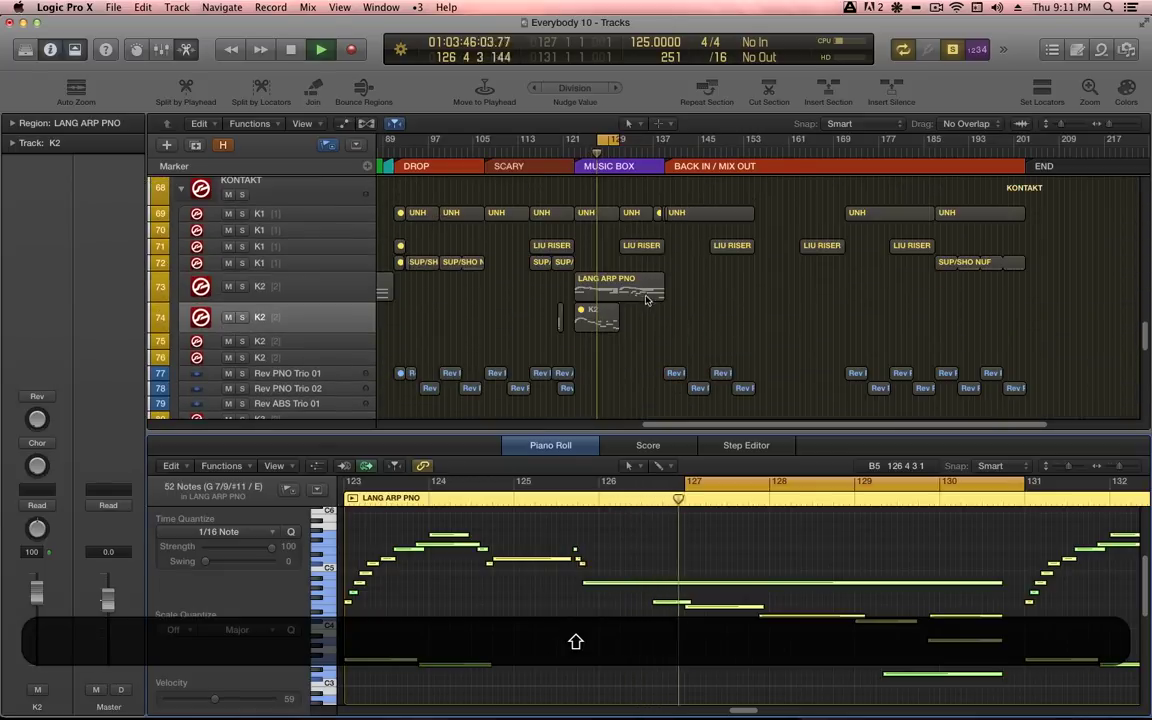
shift+click(633, 287)
scroll(635, 396, down, 15)
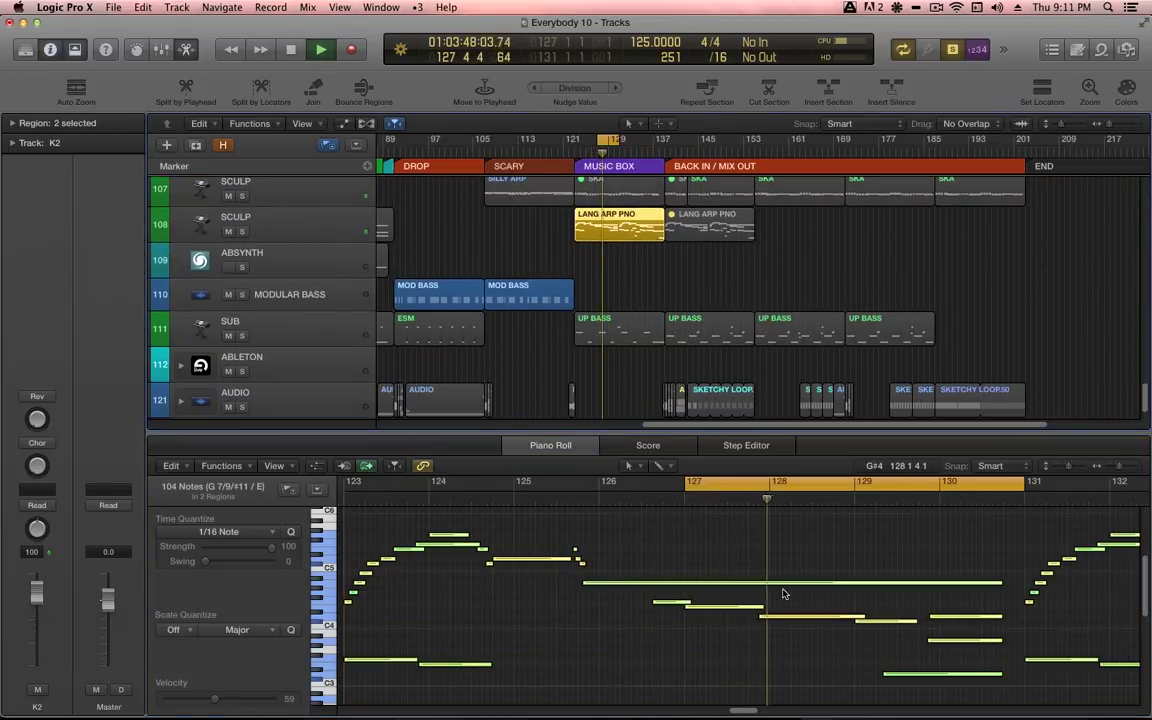
key(alt+s)
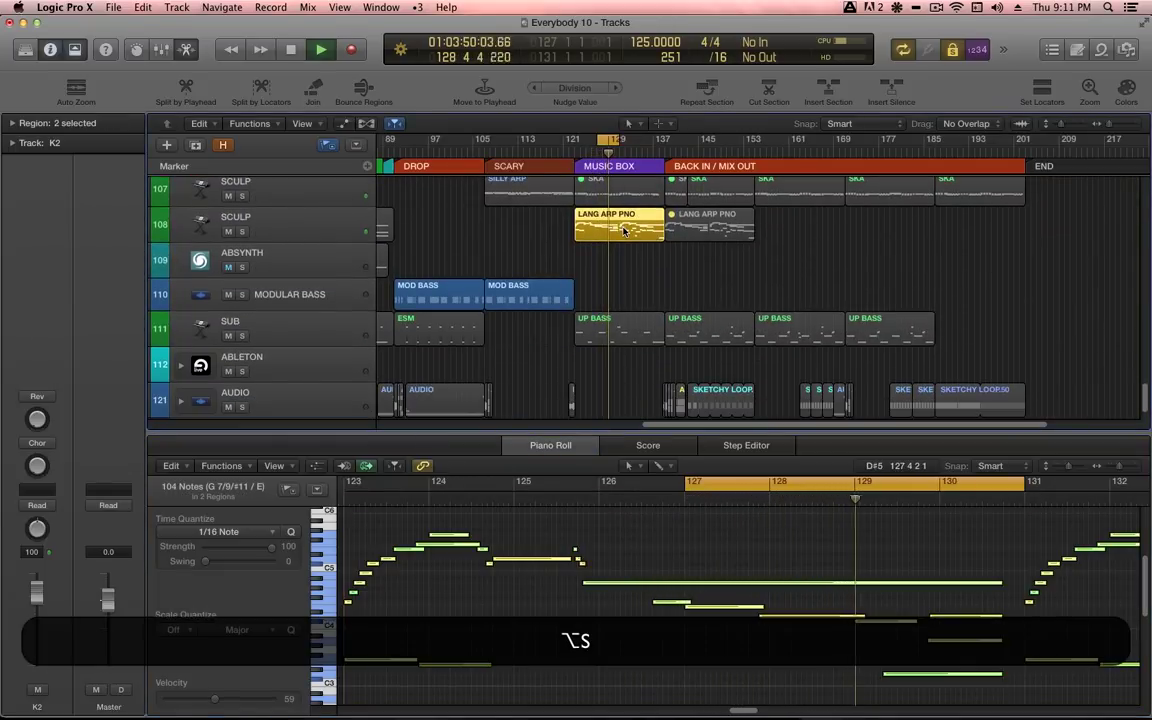
Select only the SCULP LANG ARP PNO region, lower all its notes to velocity 1 and stop playback.
click(617, 226)
click(740, 558)
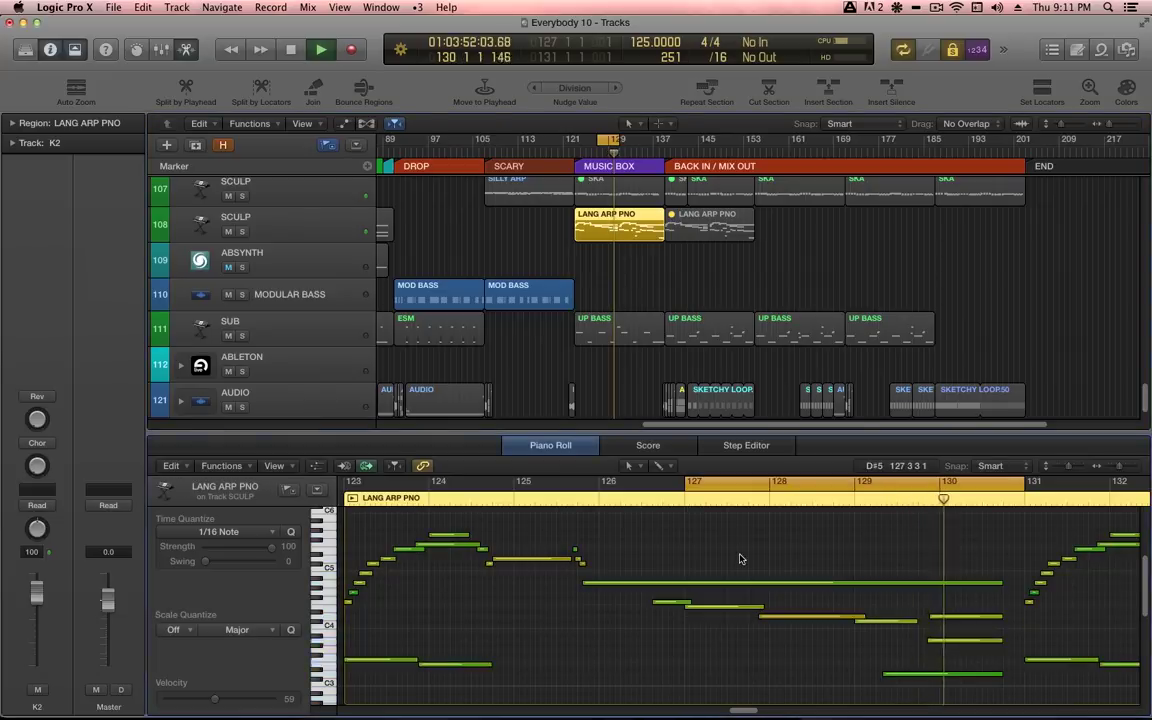
key(super+a)
drag(203, 703, 168, 705)
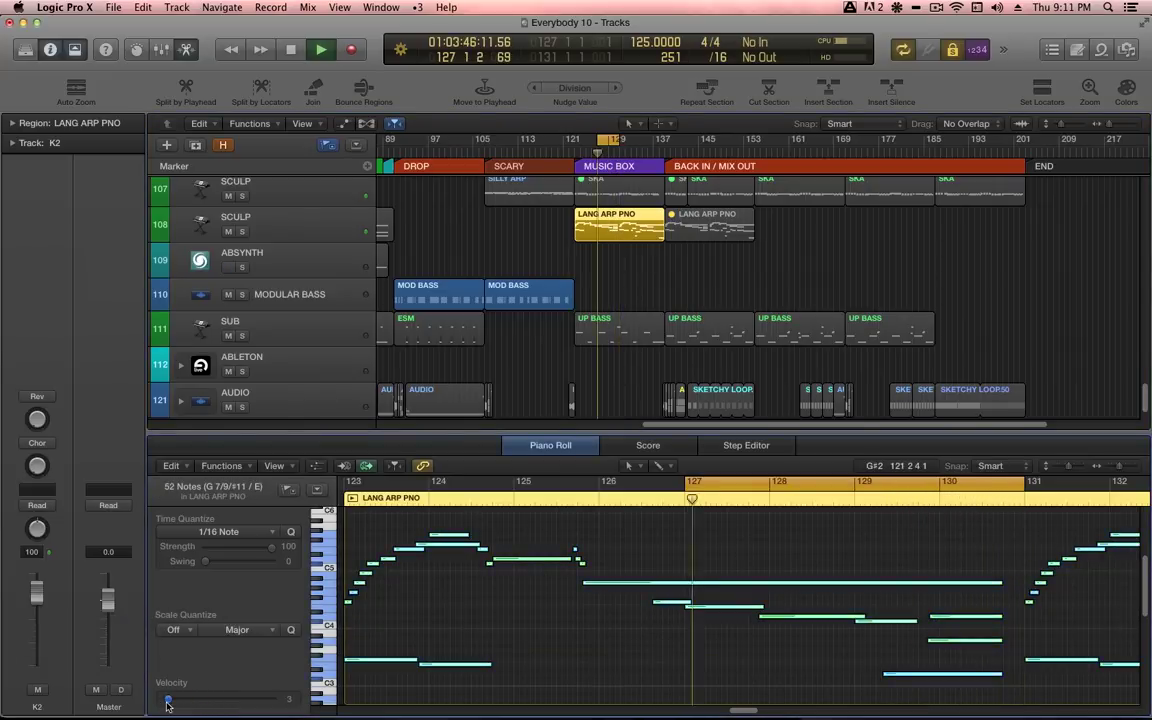
key(space)
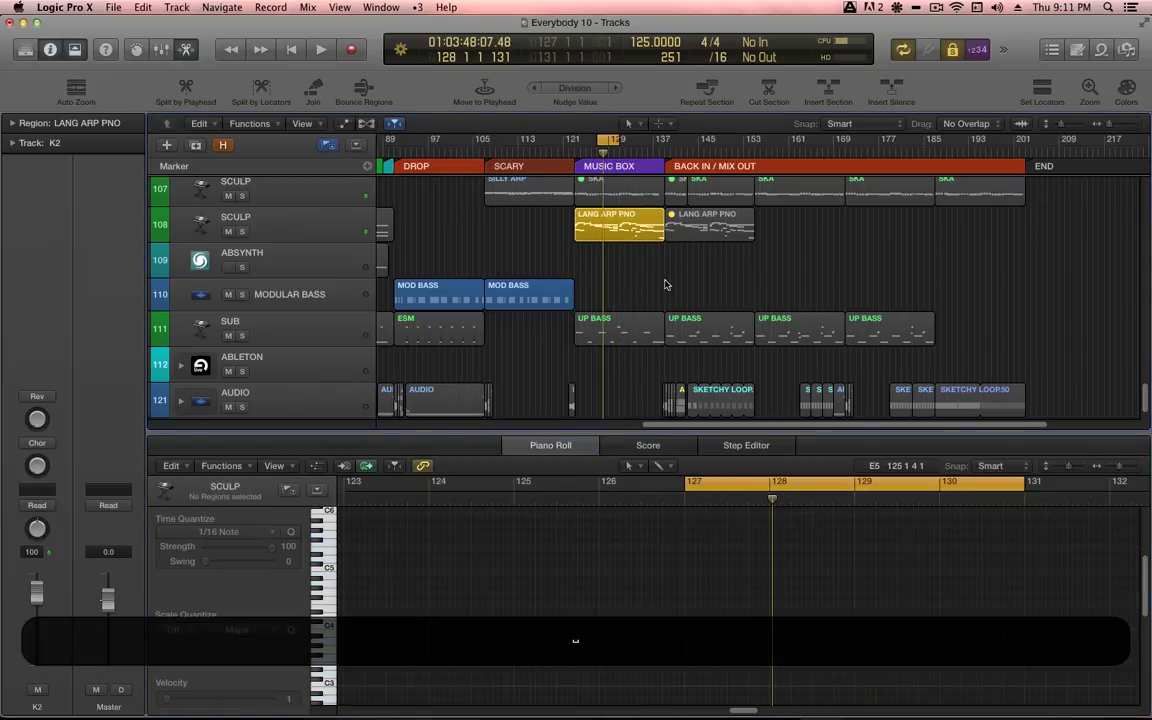
Release the locked solo, solo only the SCULP LANG ARP PNO region, play it and select the second SCULP track.
key(s)
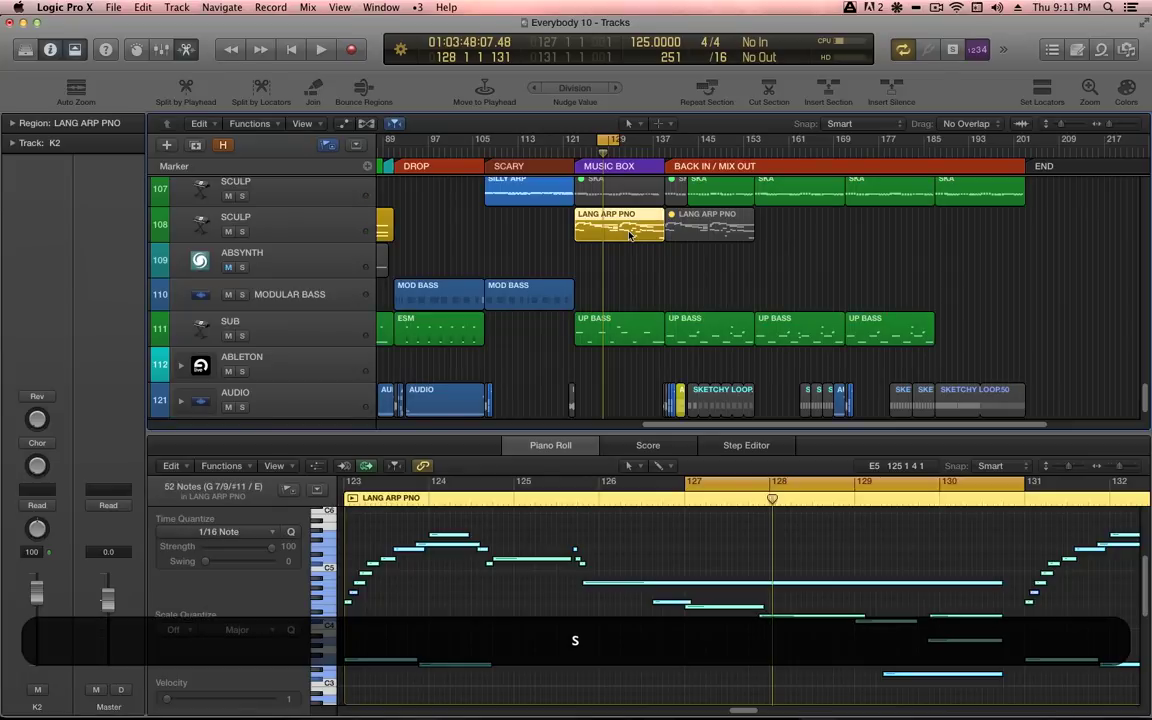
key(s)
key(shift+space)
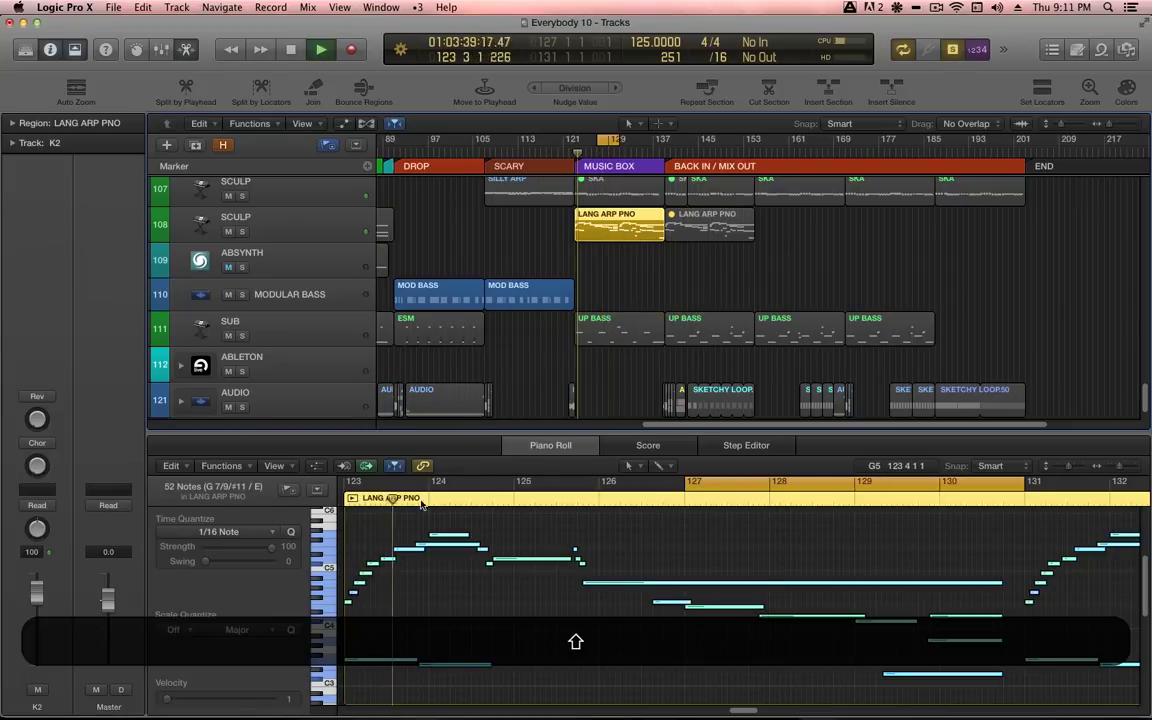
click(330, 219)
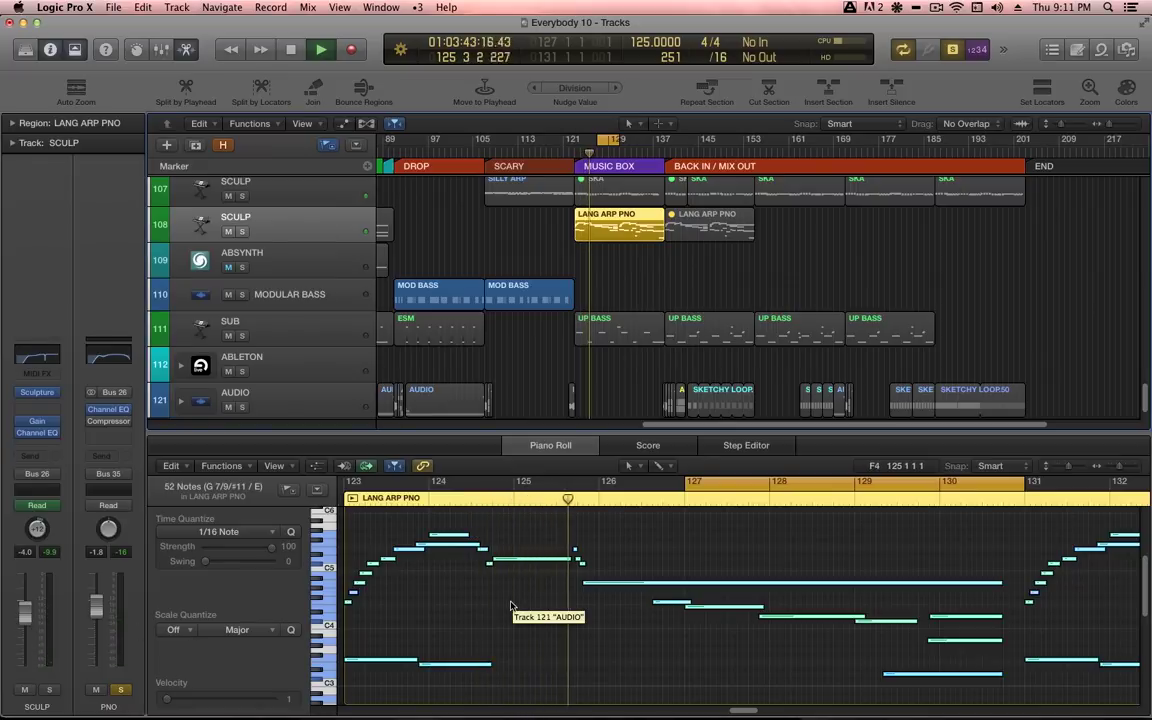
Transpose all notes of the SCULP LANG ARP PNO region down one octave and set their velocity to 62.
key(cmd+a)
key(alt+shift+Down)
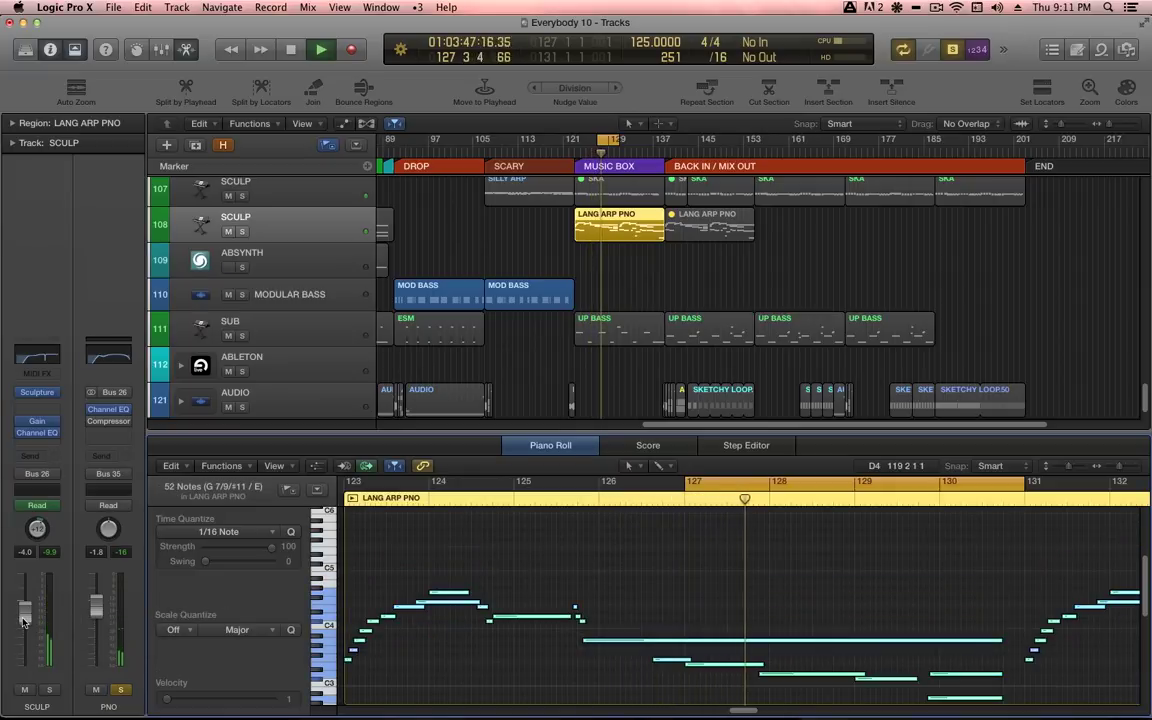
drag(199, 700, 211, 700)
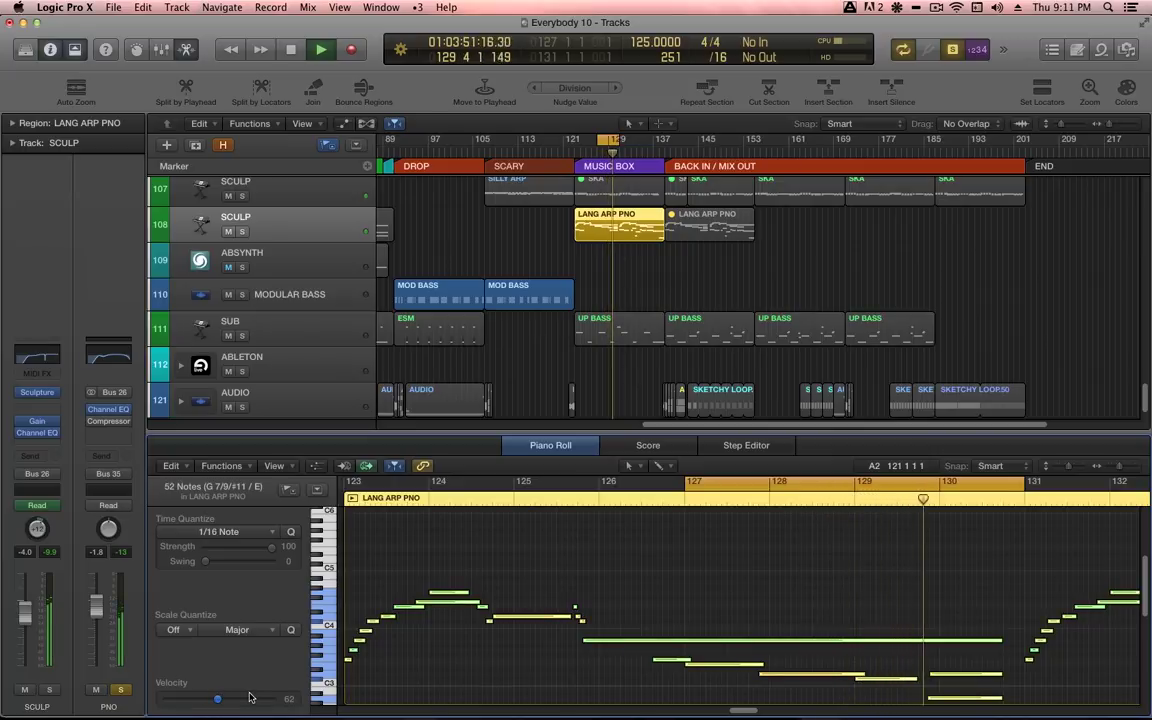
Close the Piano Roll, select both active LANG ARP PNO regions, set the cycle range to them and lock their solo.
scroll(628, 357, up, 10)
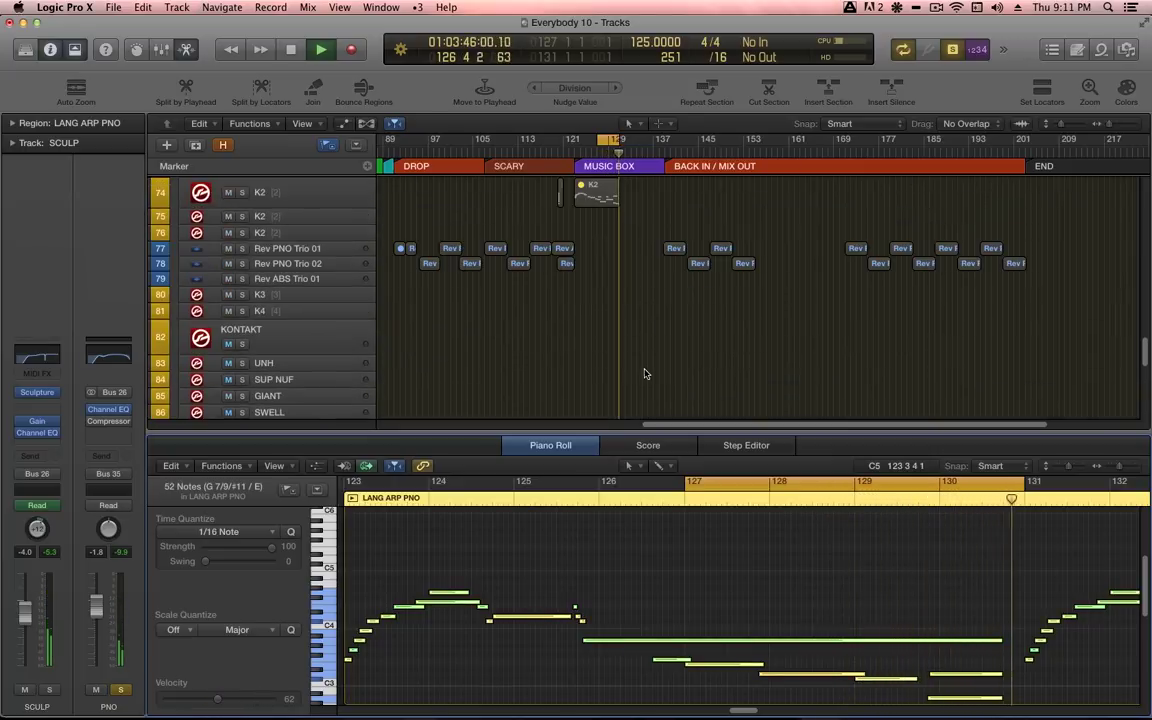
key(p)
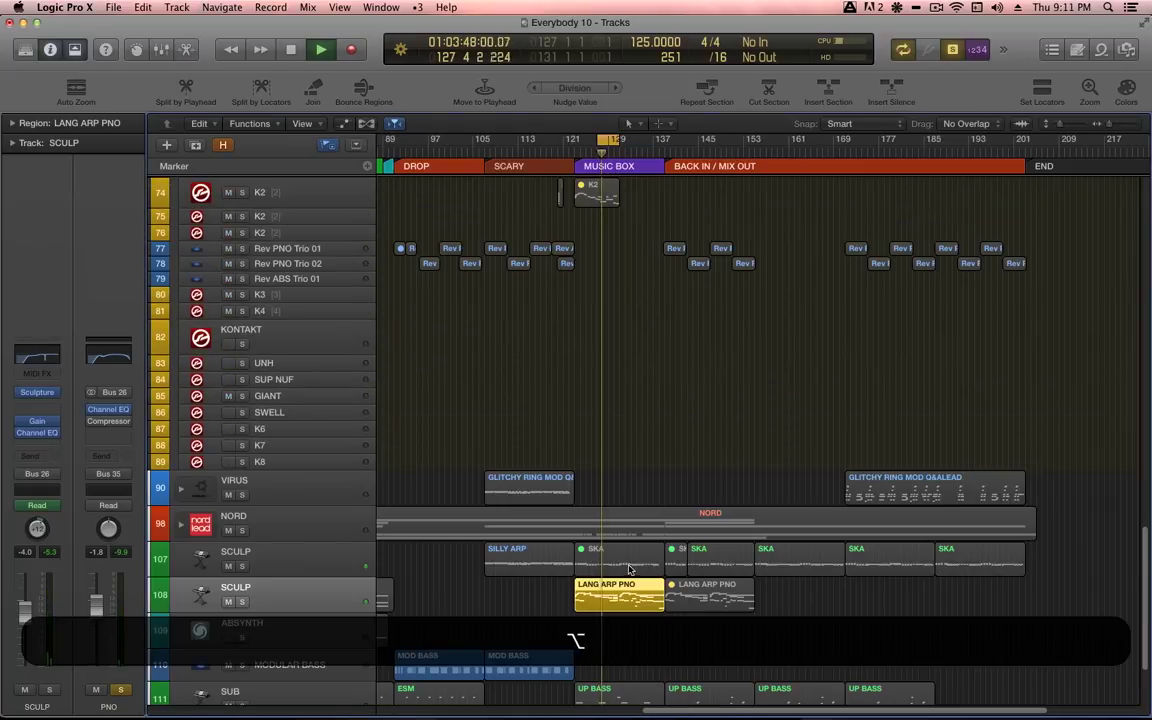
scroll(628, 581, down, 5)
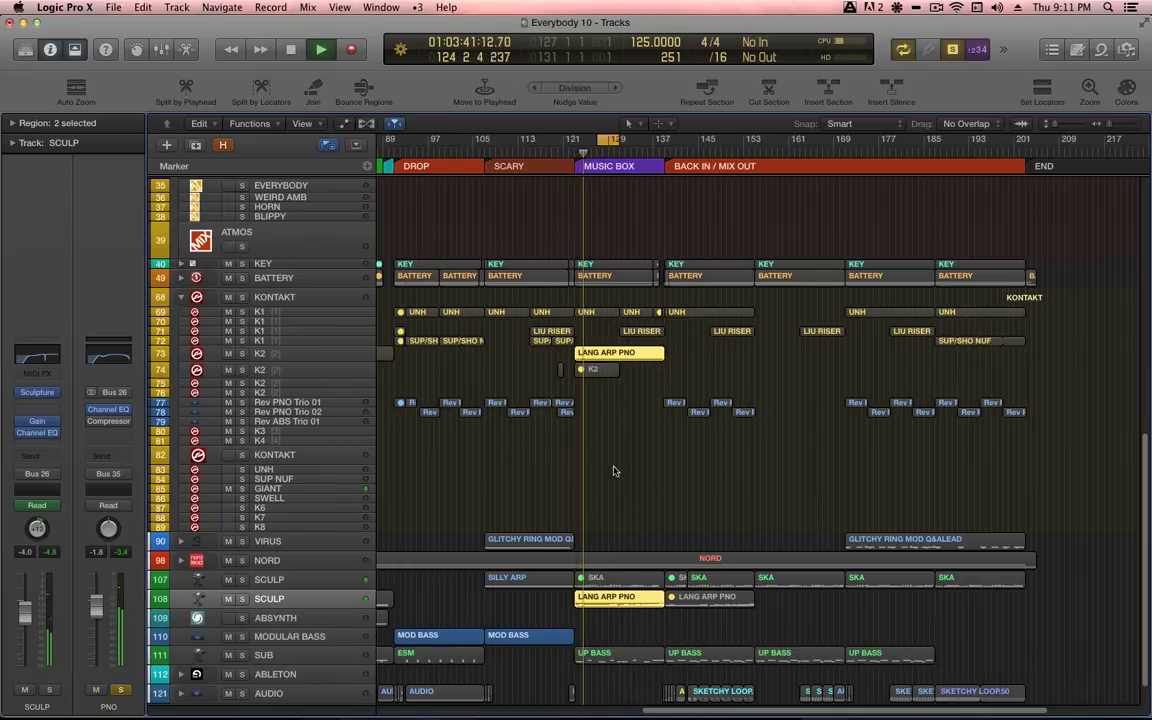
key(u)
scroll(633, 577, down, 2)
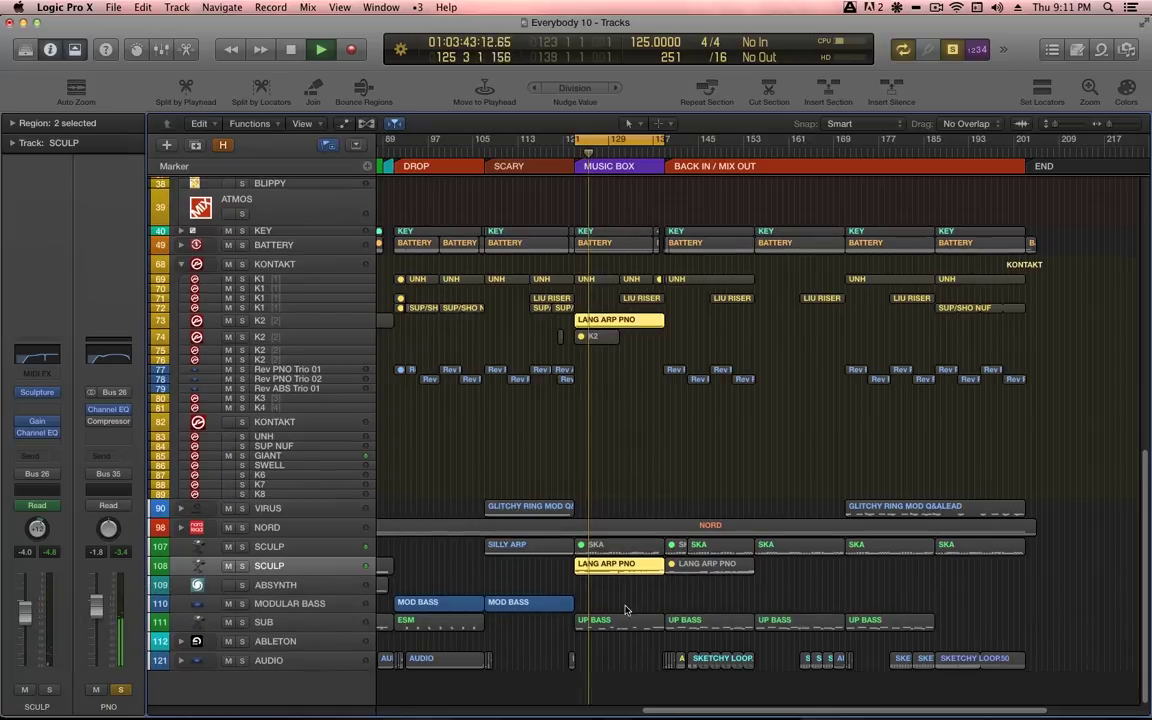
key(alt+s)
In the SCULP LANG ARP PNO region, transpose all notes up one octave, down two octaves and back up one octave.
click(635, 579)
click(638, 571)
key(p)
scroll(656, 327, down, 7)
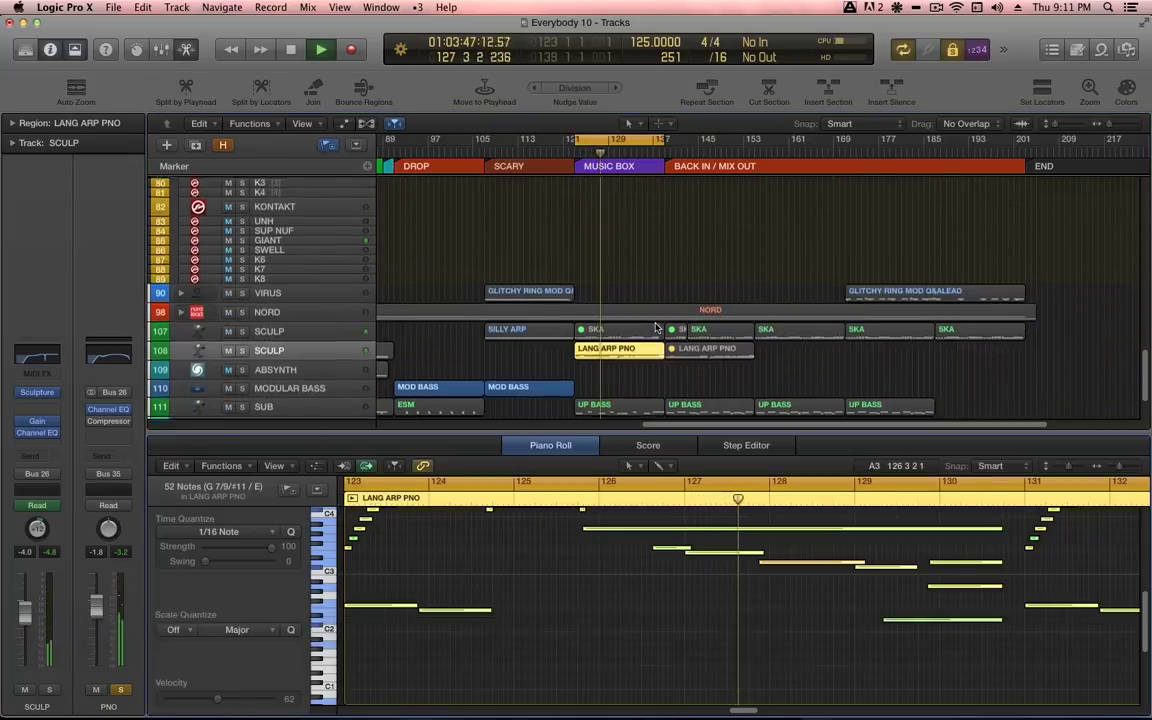
click(631, 629)
key(alt+super+a)
key(alt+shift+super+Up)
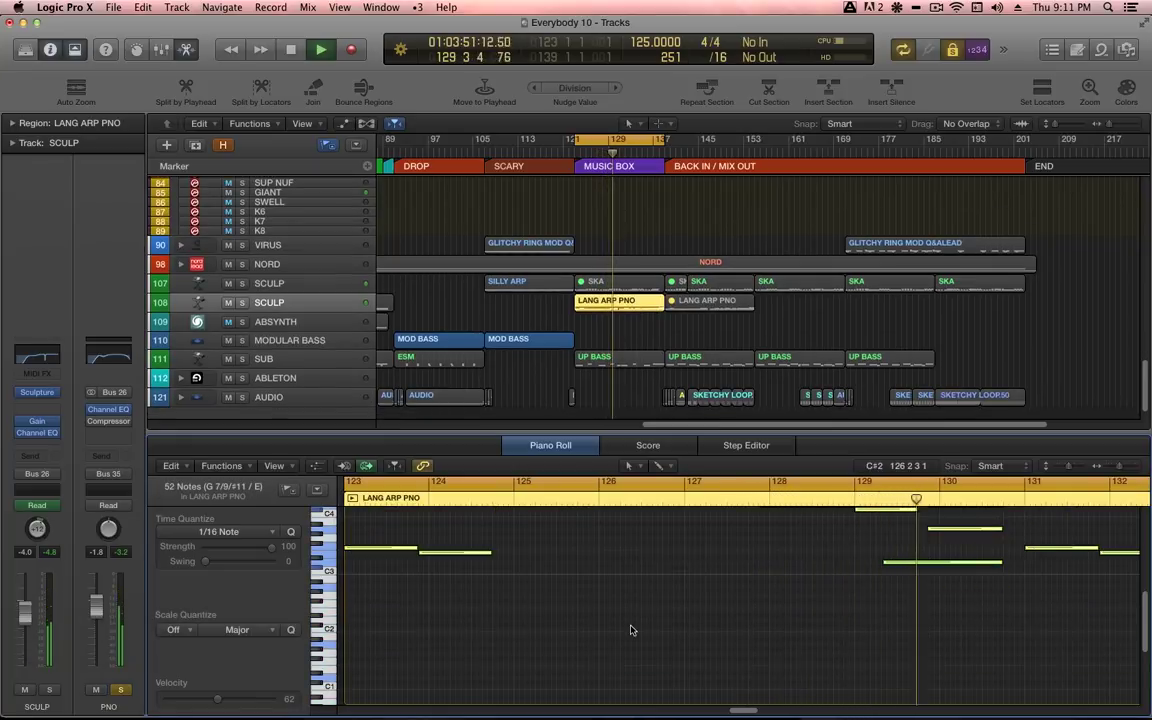
key(alt+shift+Down)
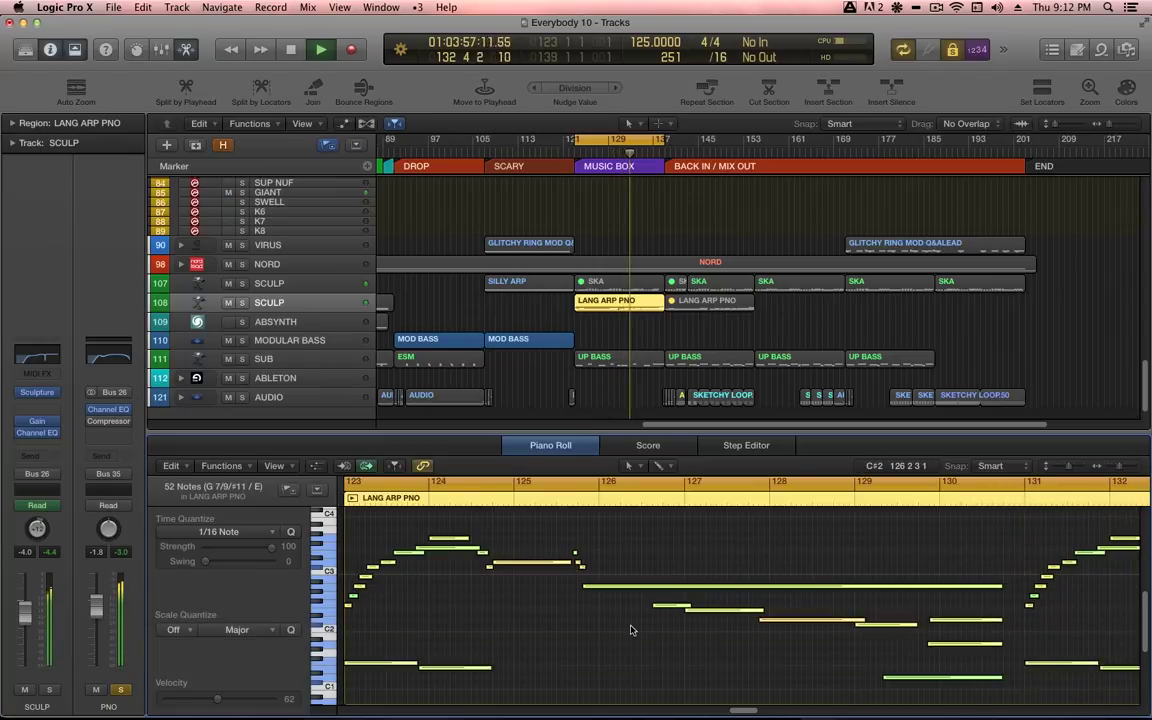
key(alt+shift+Up)
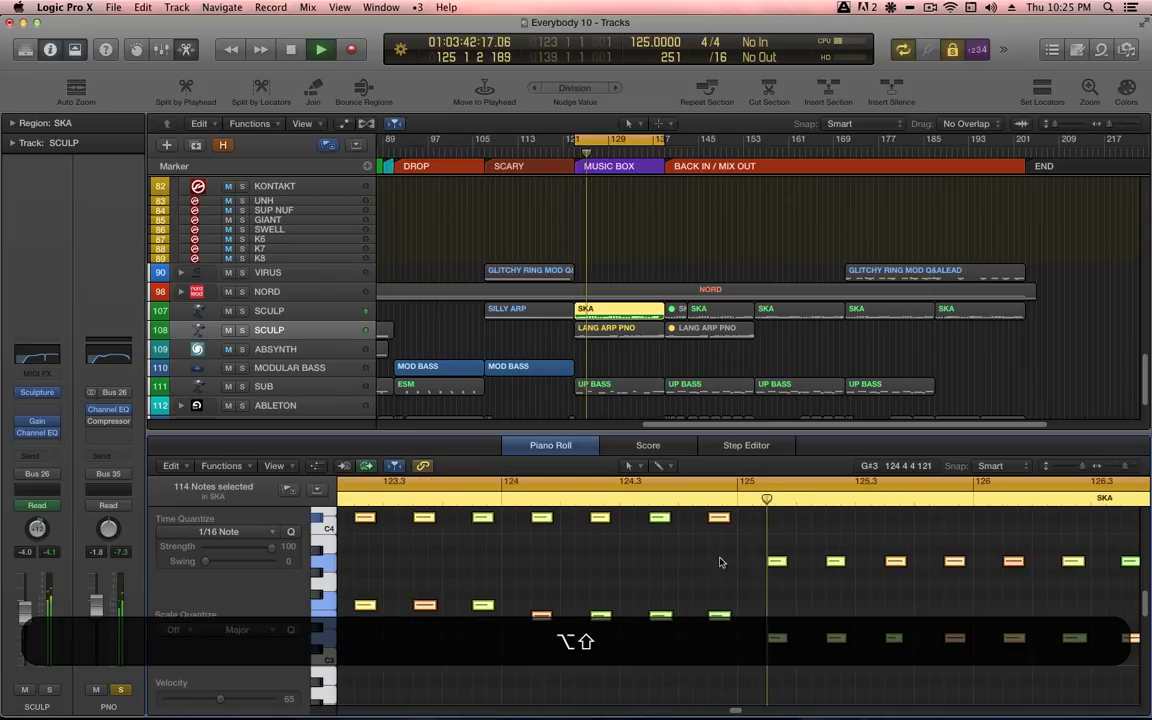
Open the Humanize MIDI transform for all notes of the SKA region in the MUSIC BOX section.
ctrl+alt+drag(731, 260, 529, 408)
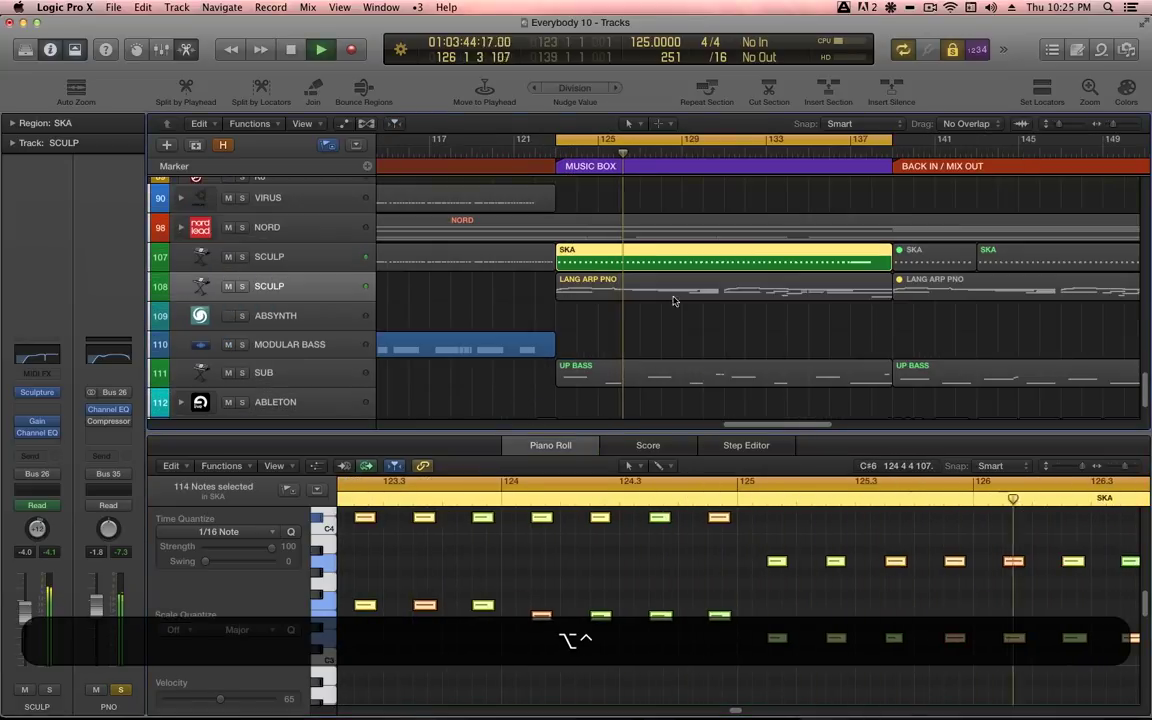
key(super+z)
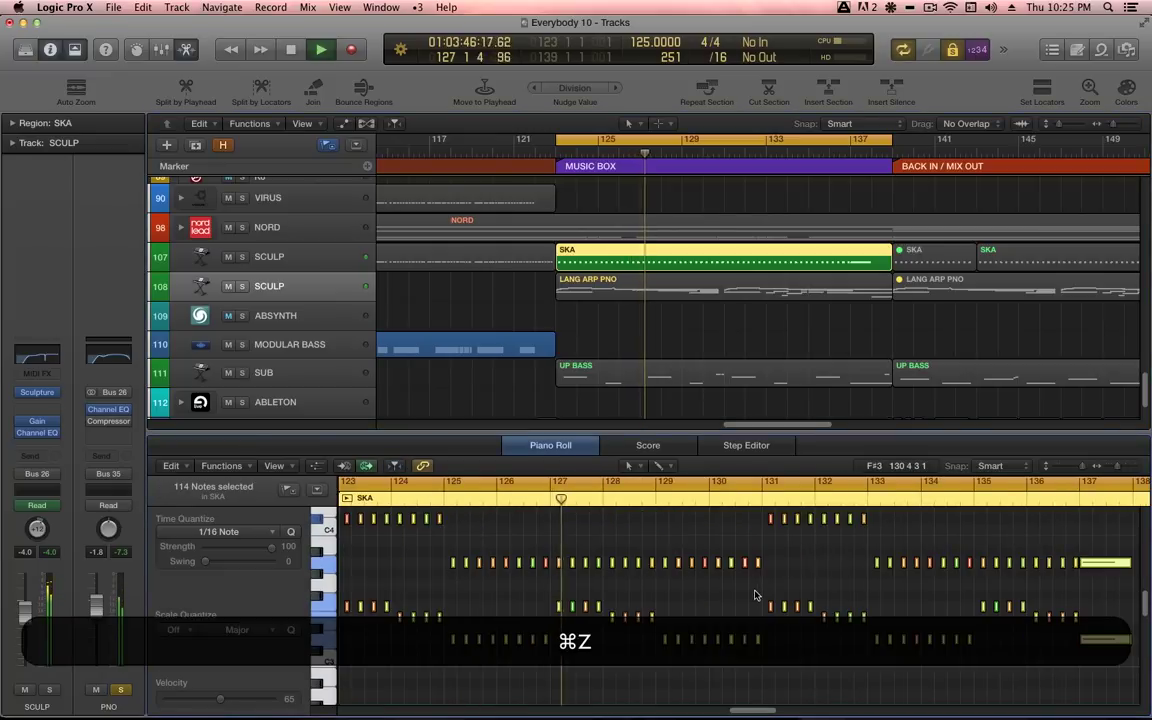
ctrl+alt+drag(522, 541, 782, 656)
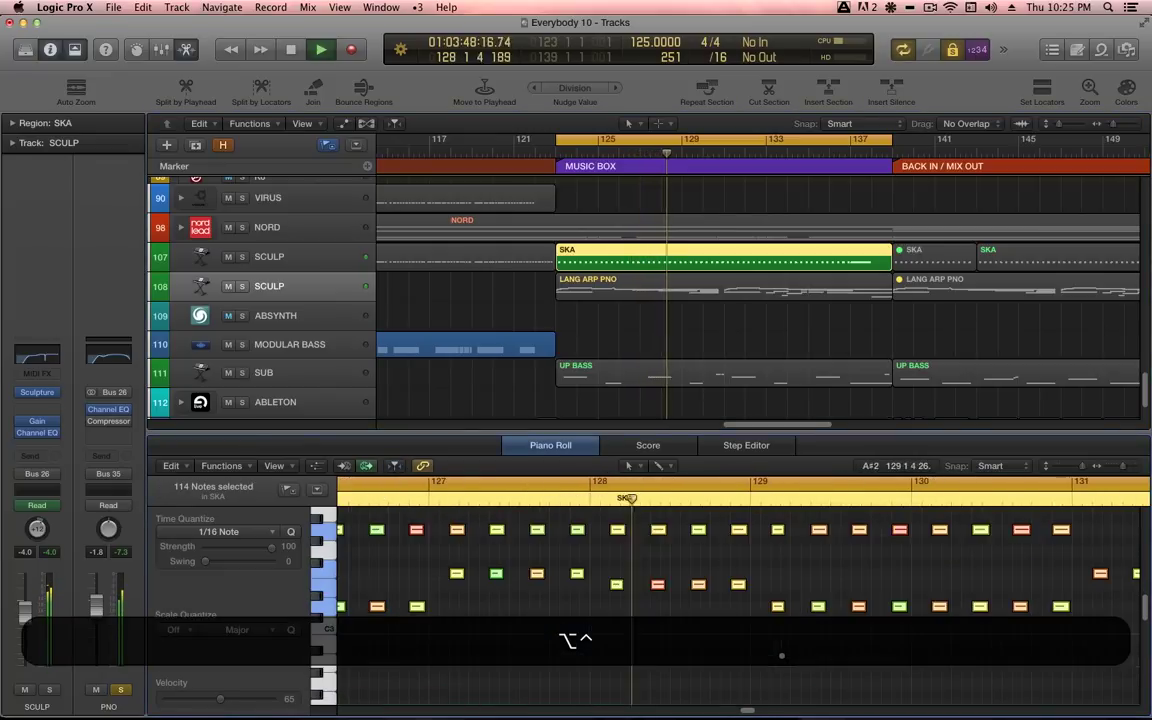
click(222, 466)
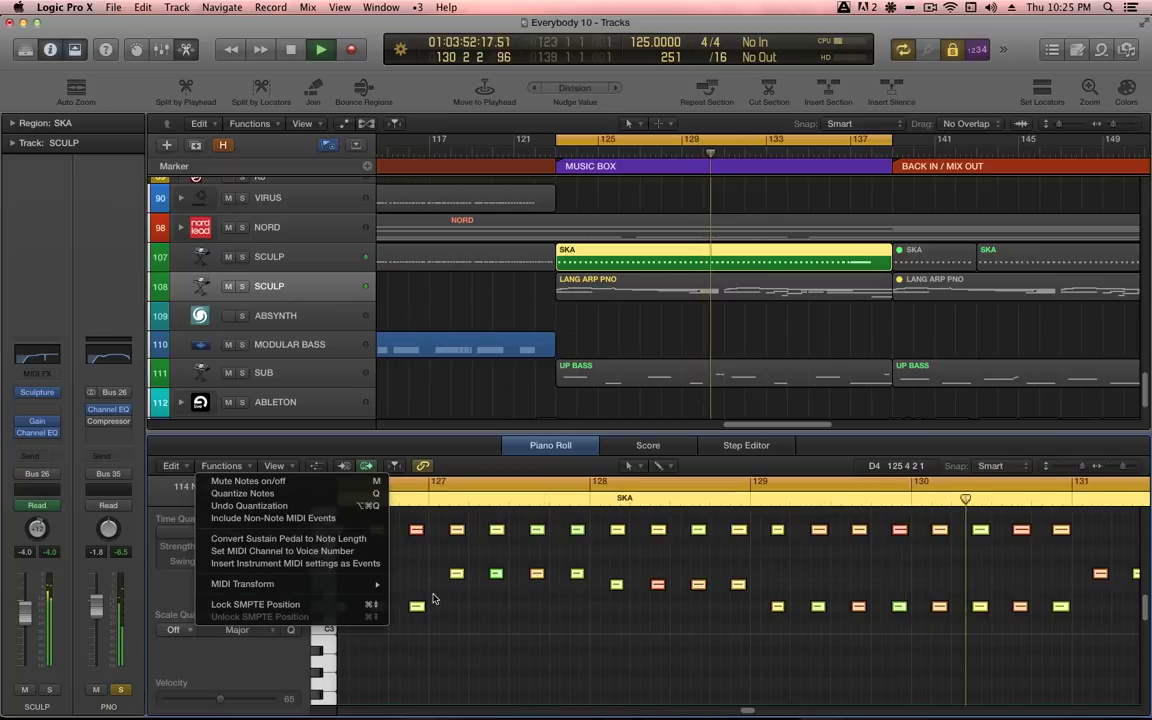
mouse_move(370, 587)
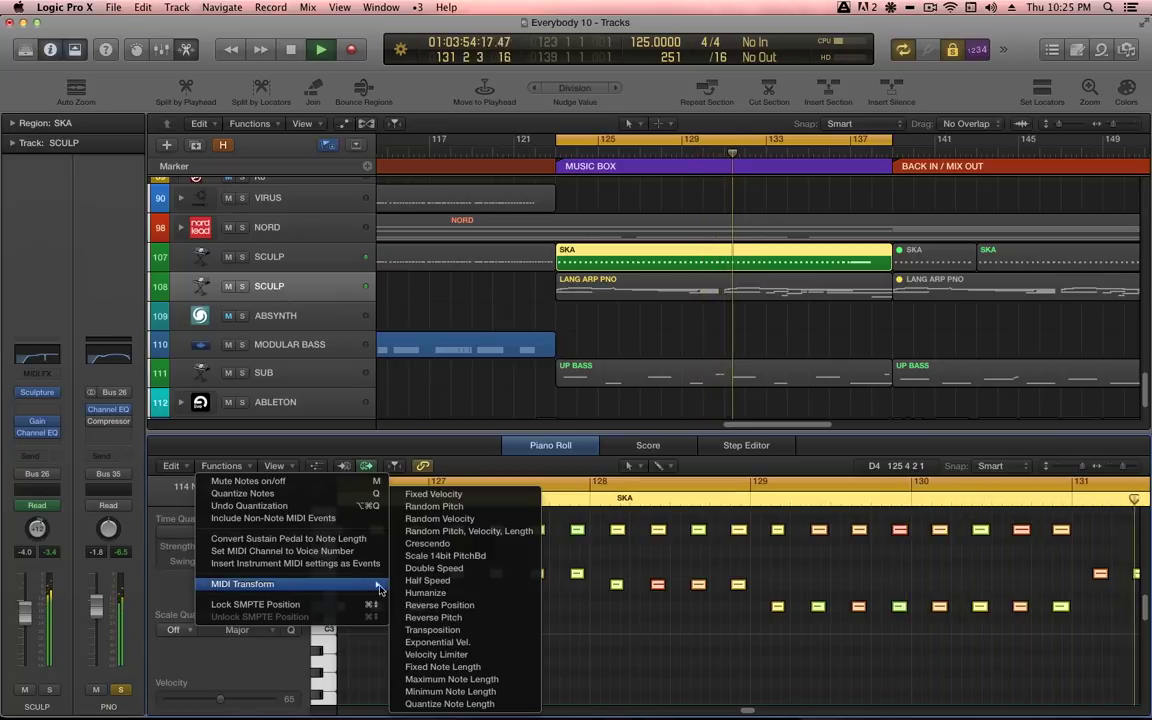
click(425, 593)
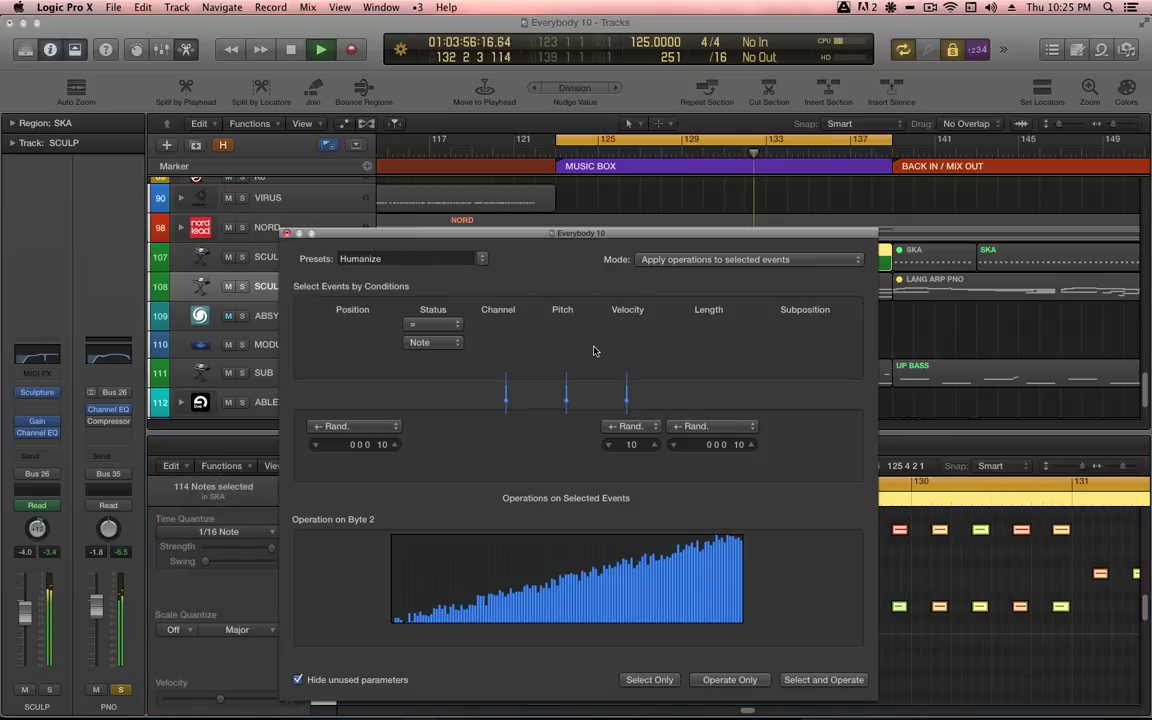
Humanize the SKA notes with random position, velocity and length of 10, and close the transform window.
drag(755, 235, 445, 235)
drag(841, 529, 867, 516)
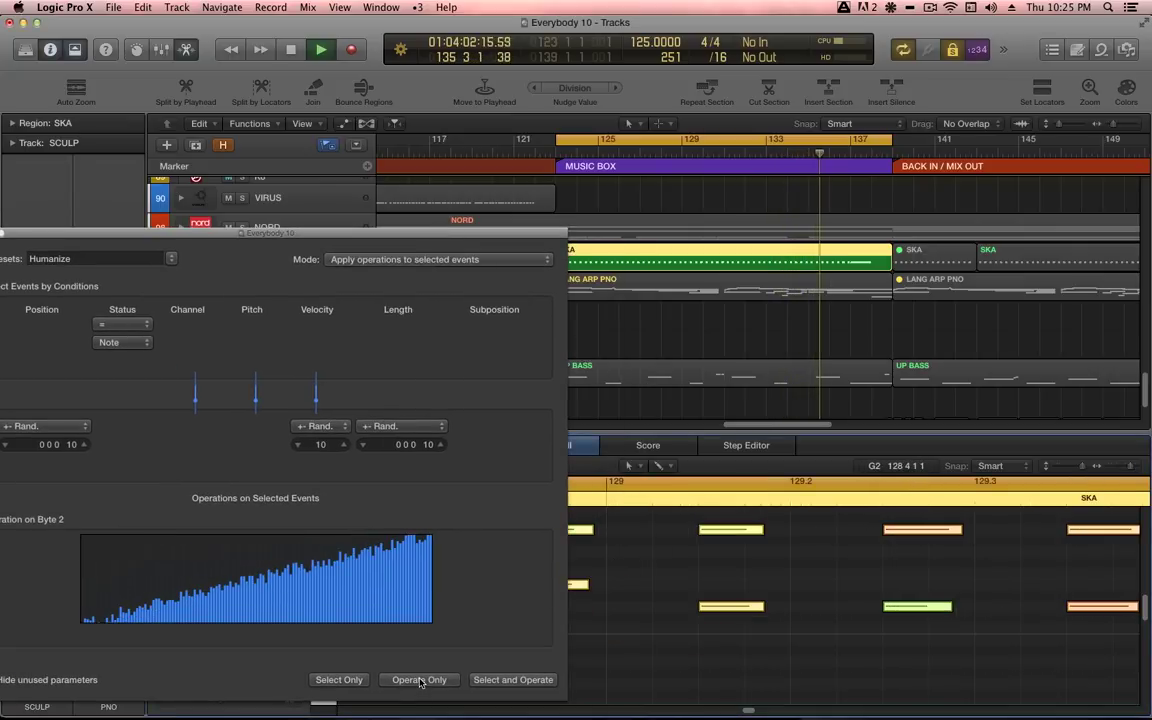
drag(330, 233, 393, 166)
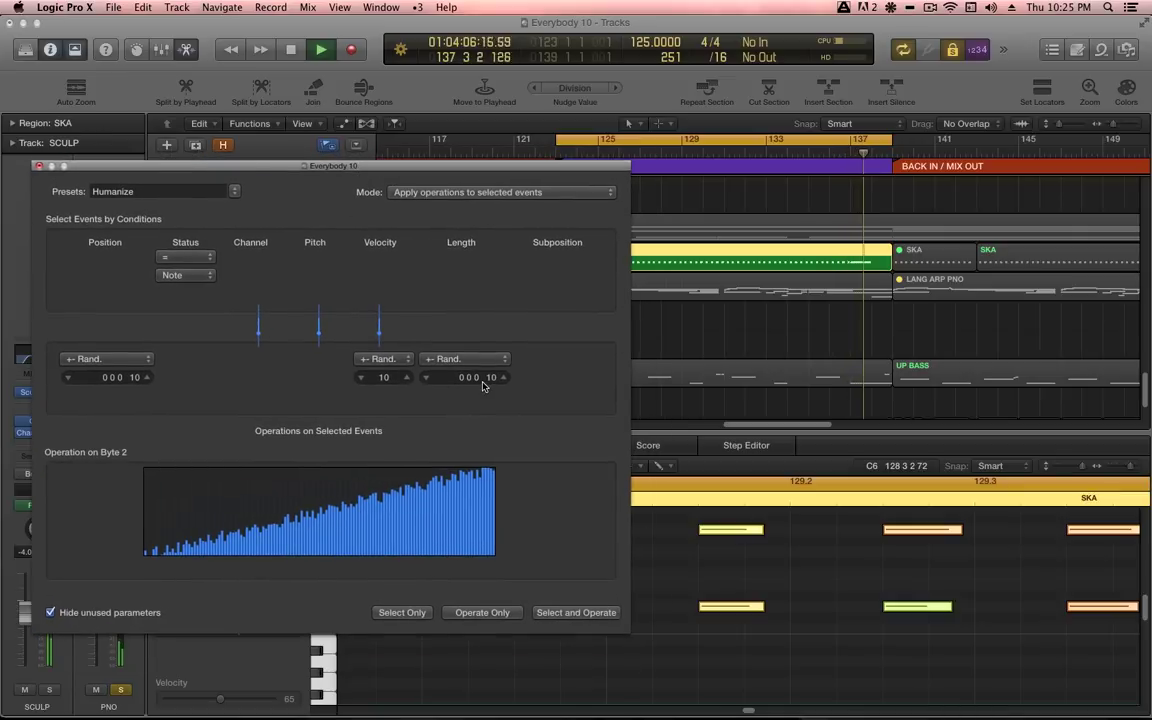
click(483, 612)
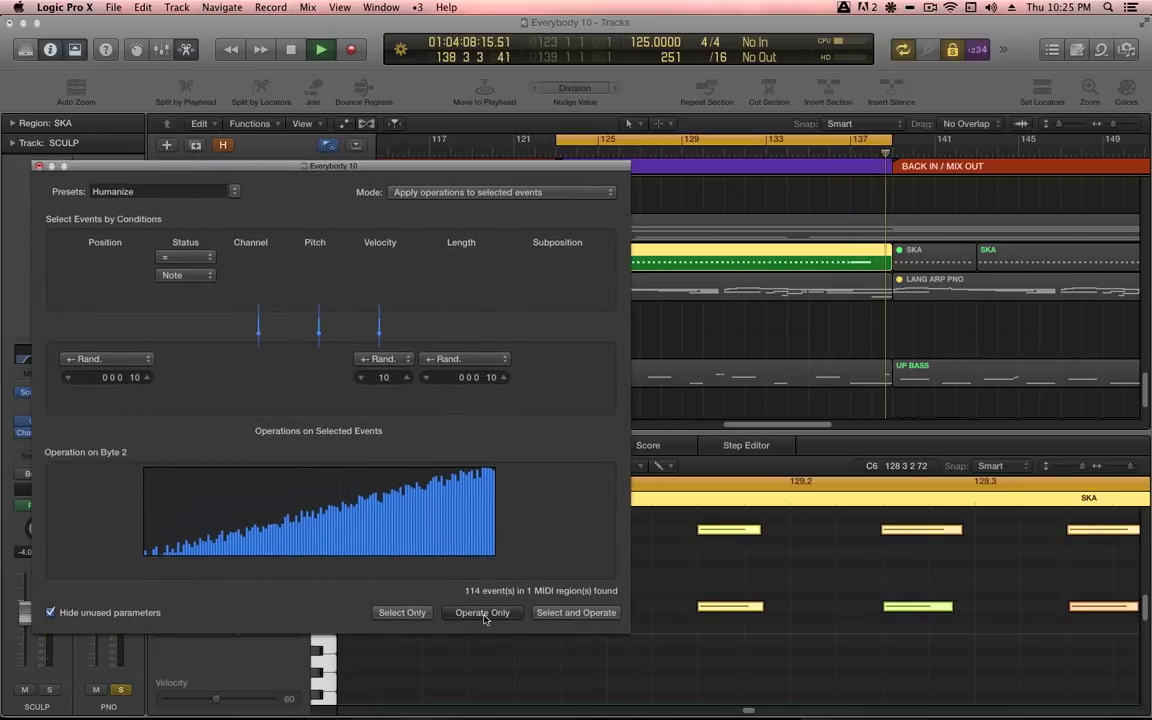
key(super+w)
Turn off solo to hear the full mix, reopen the SKA region in the Piano Roll and stop playback.
scroll(276, 262, up, 5)
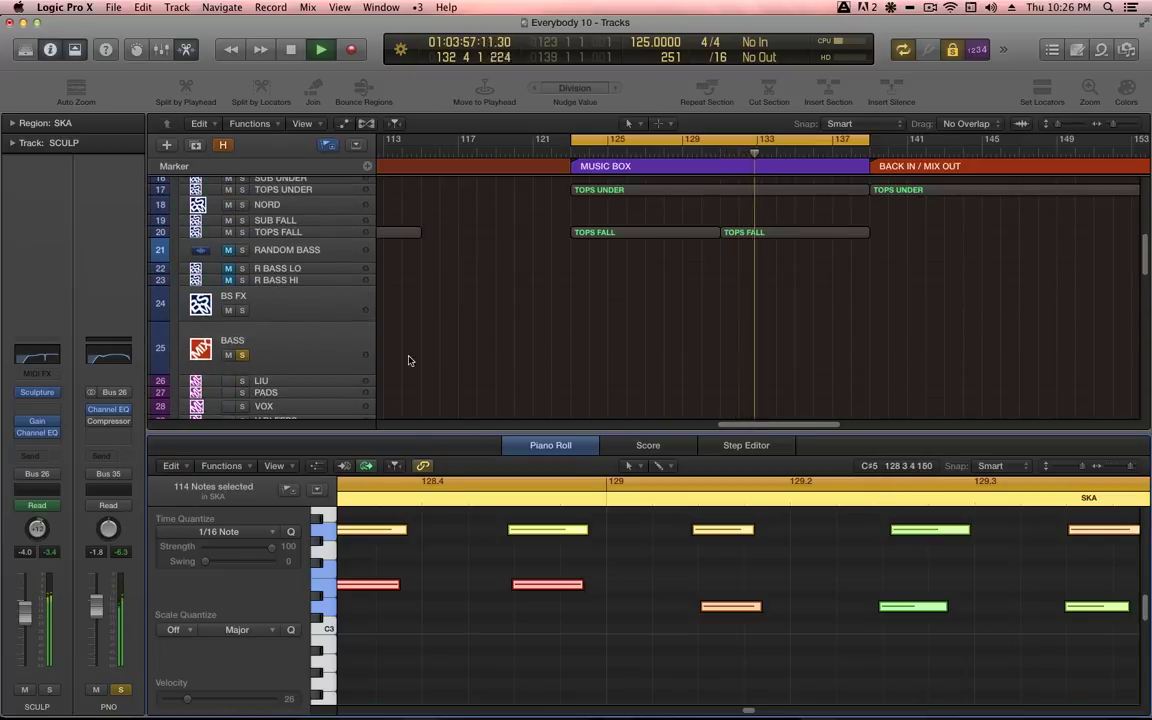
key(s)
key(p)
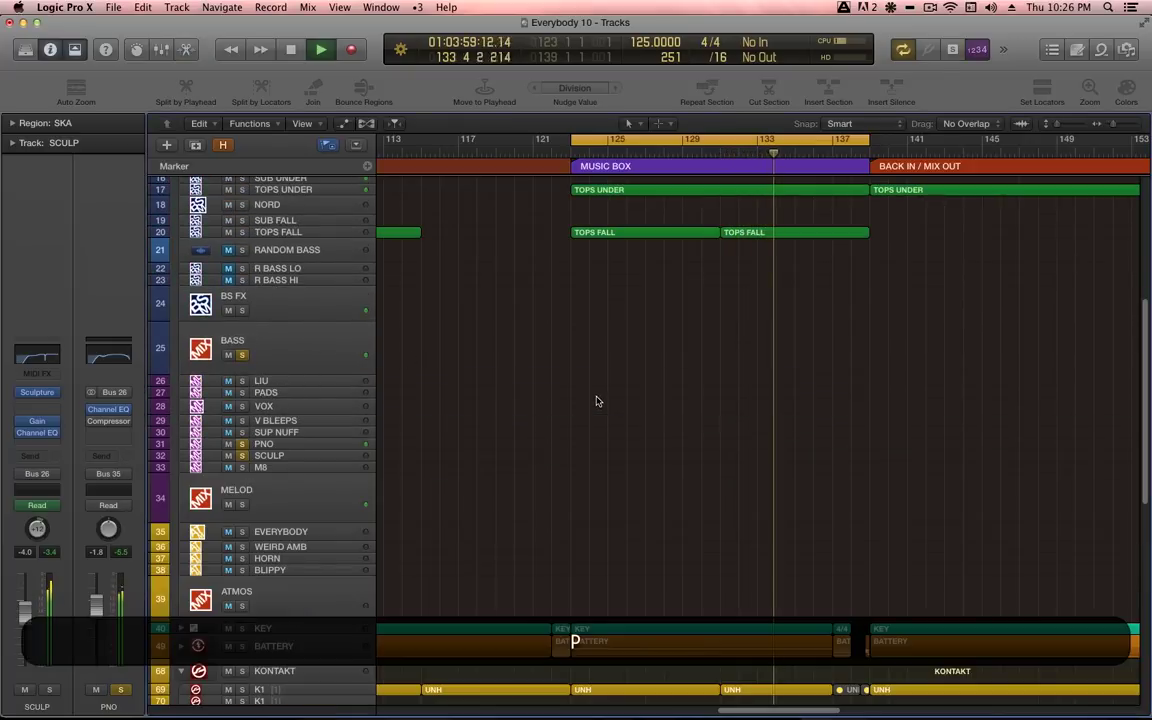
scroll(572, 577, down, 10)
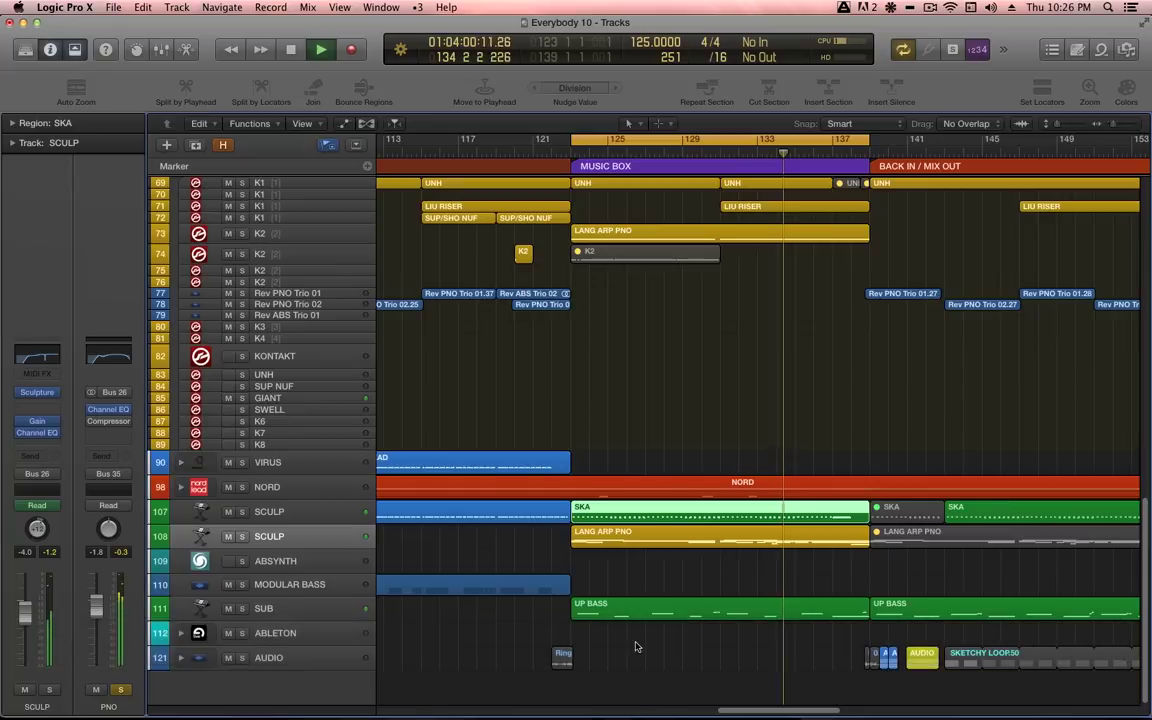
double_click(657, 516)
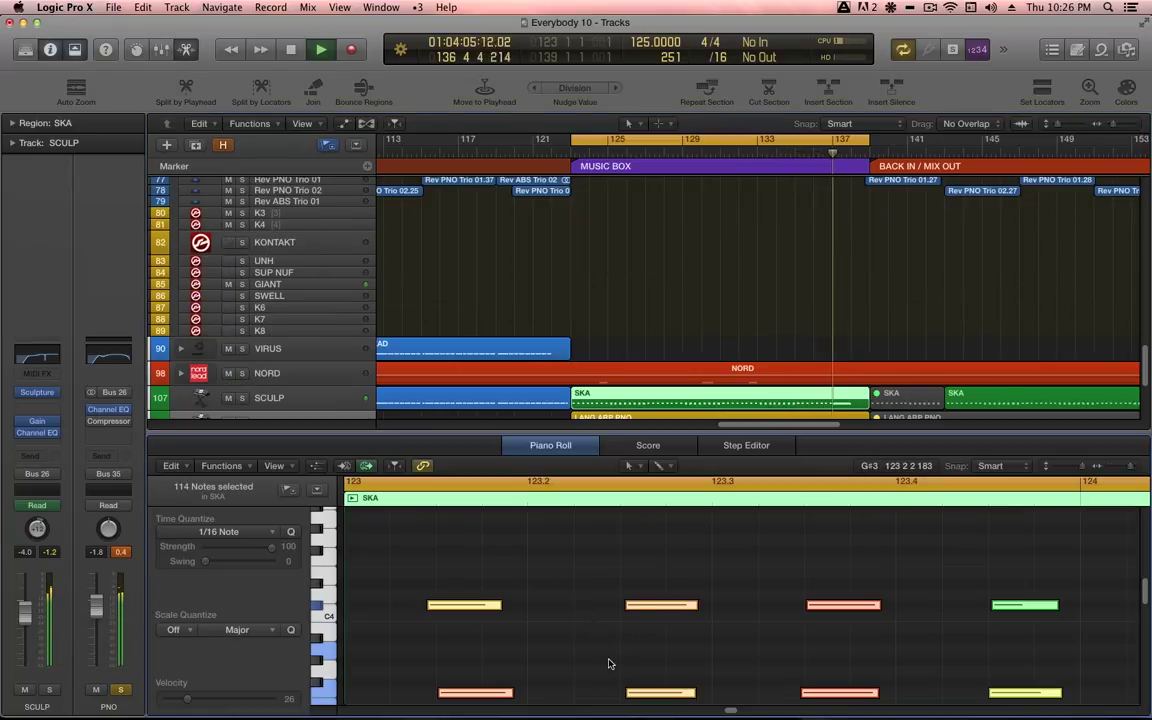
key(space)
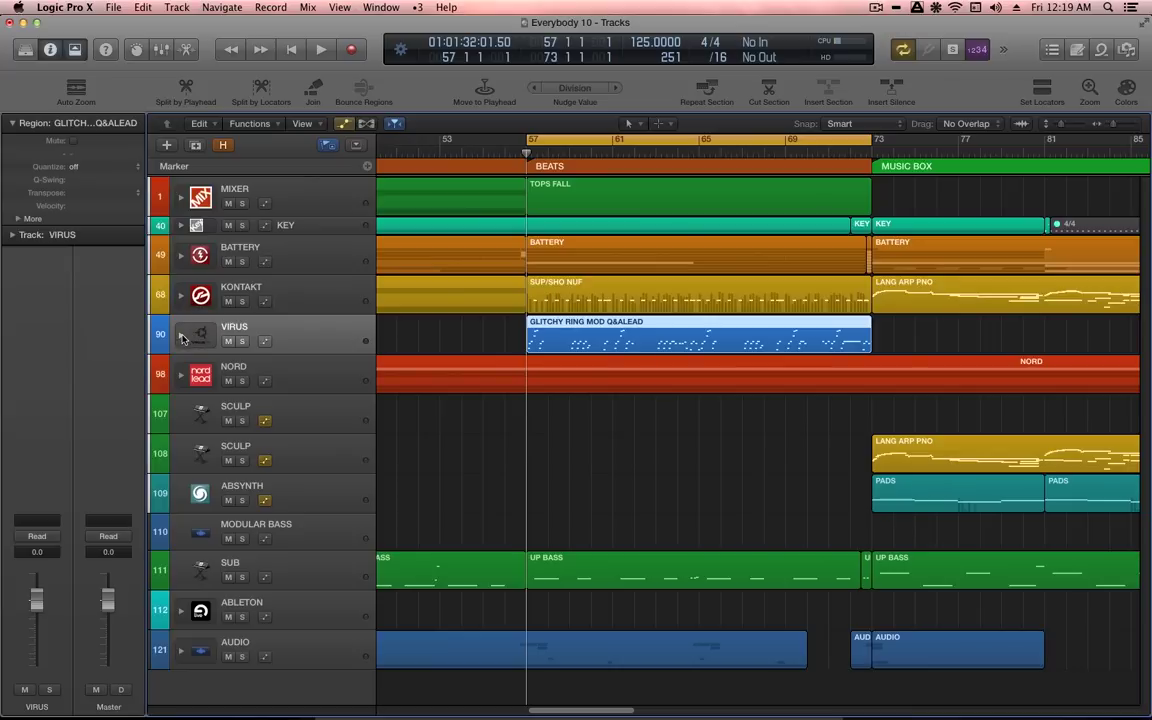
Expand the VIRUS track stack and open the Virus TI Snow instrument on its VIRUS instrument track.
click(181, 336)
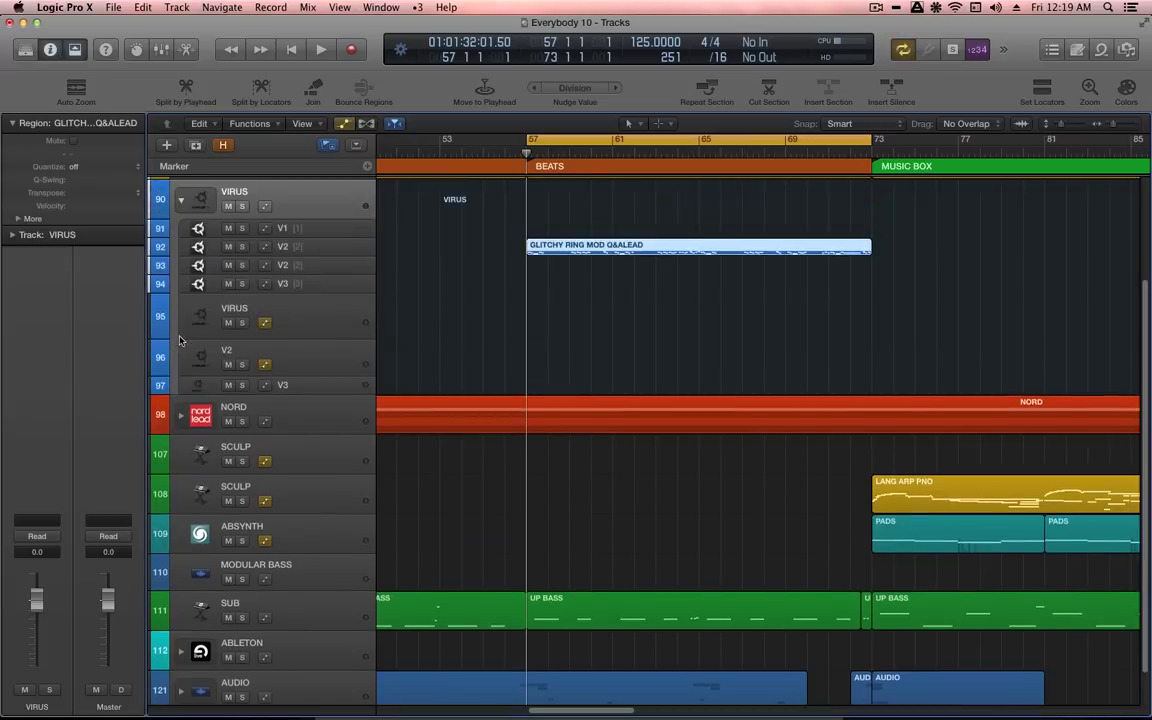
click(267, 374)
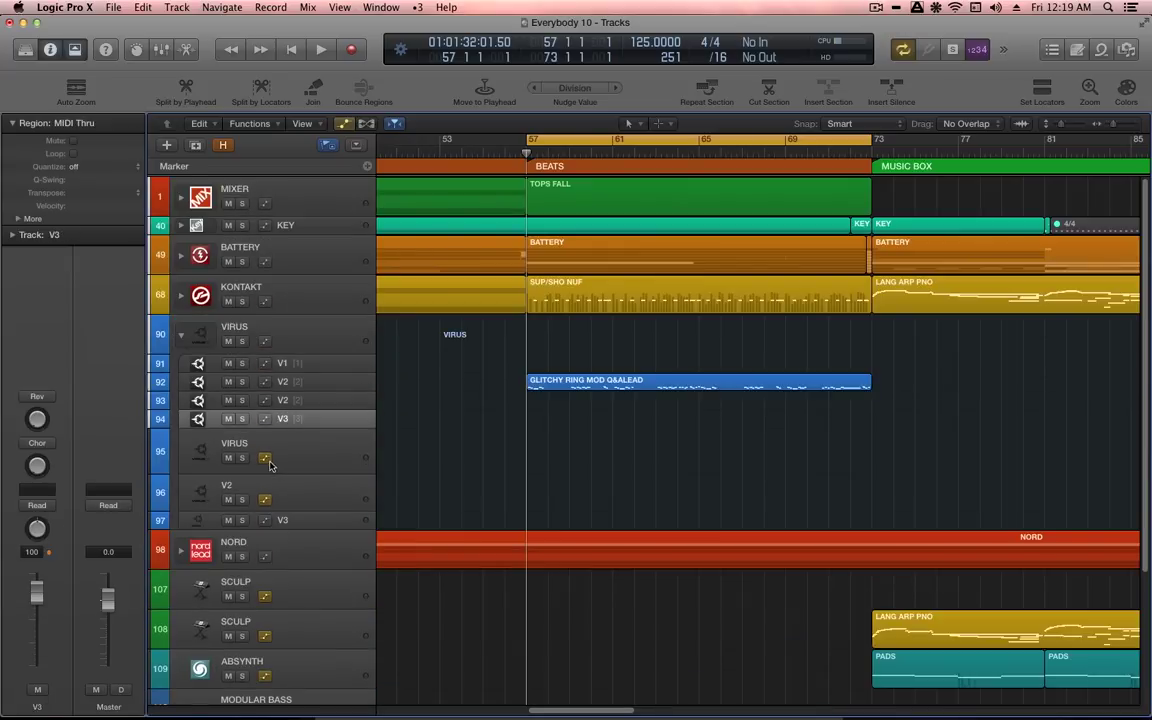
click(224, 449)
click(40, 421)
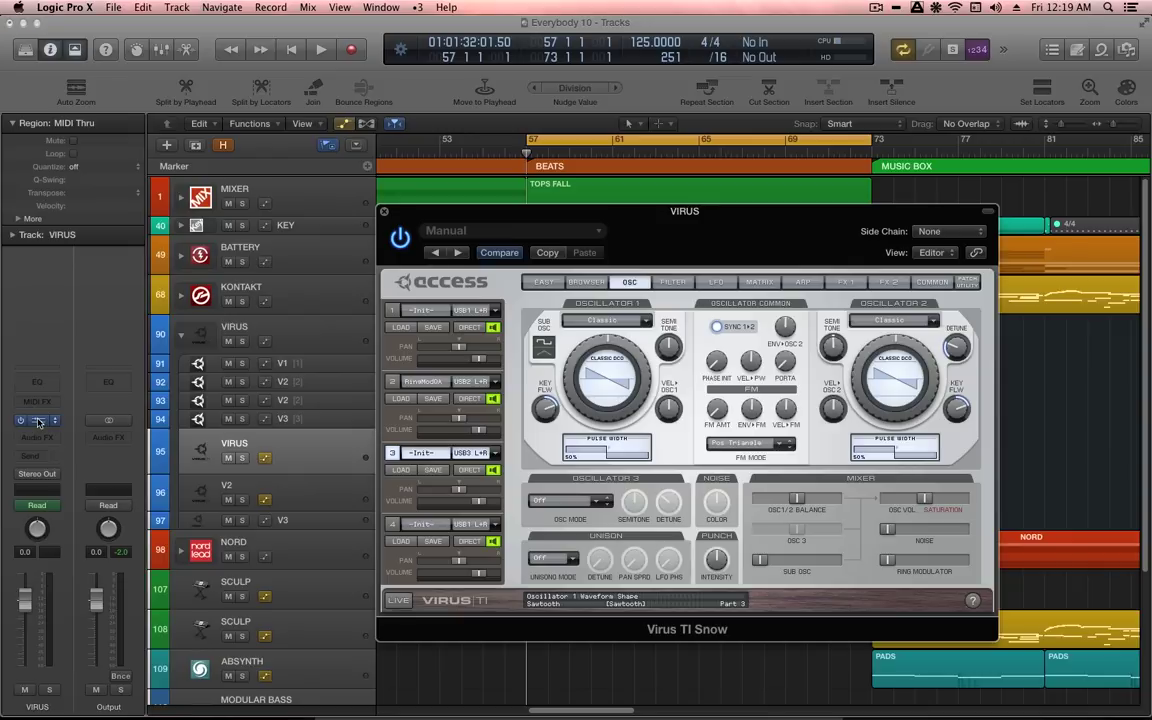
Solo the V3 output track, then set part 3 to Sync 1+2 with oscillator 2 raised to +6 semitones.
click(296, 520)
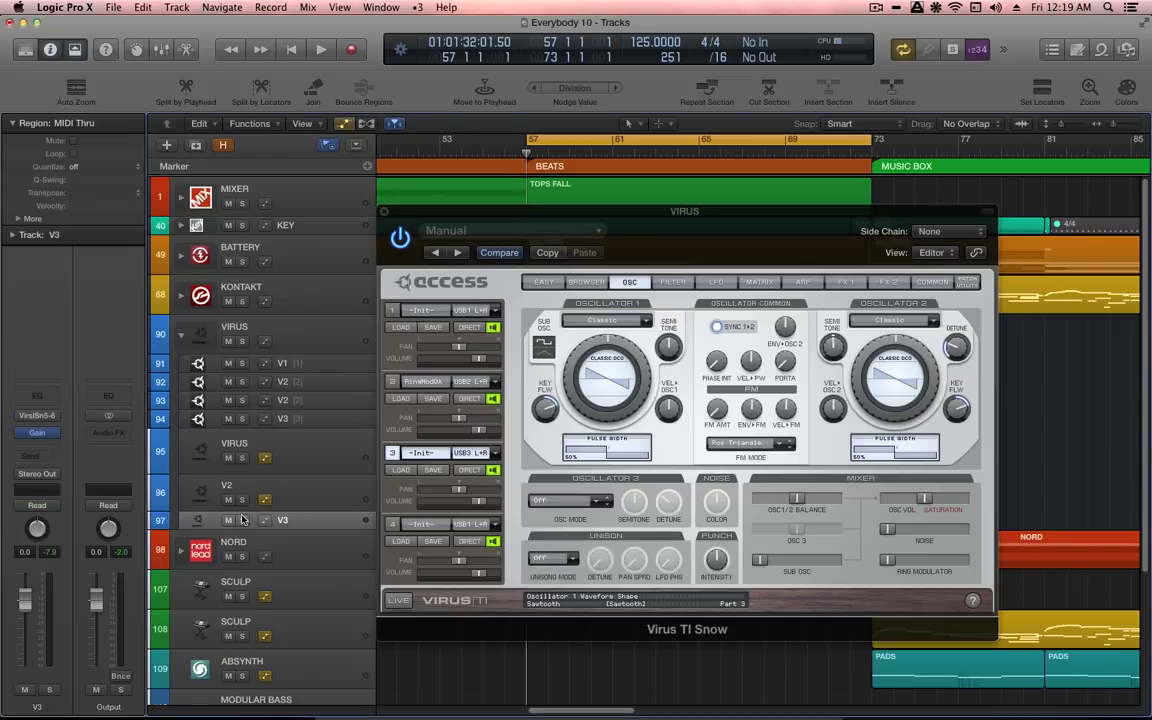
click(321, 413)
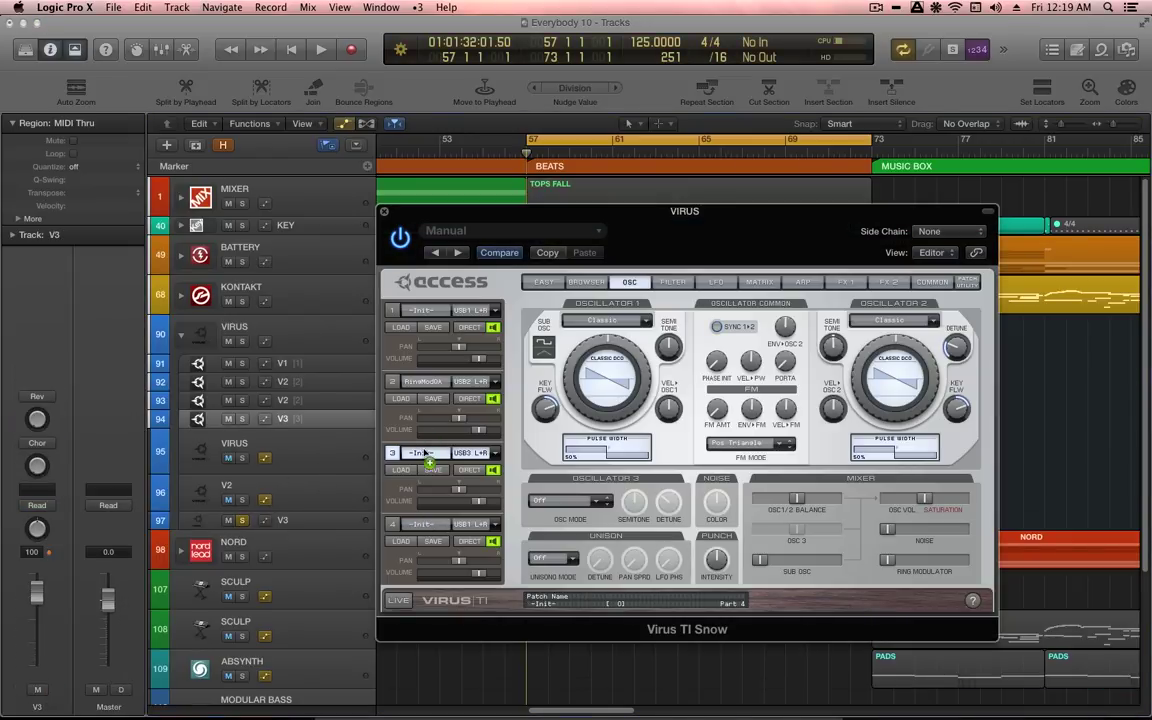
click(720, 327)
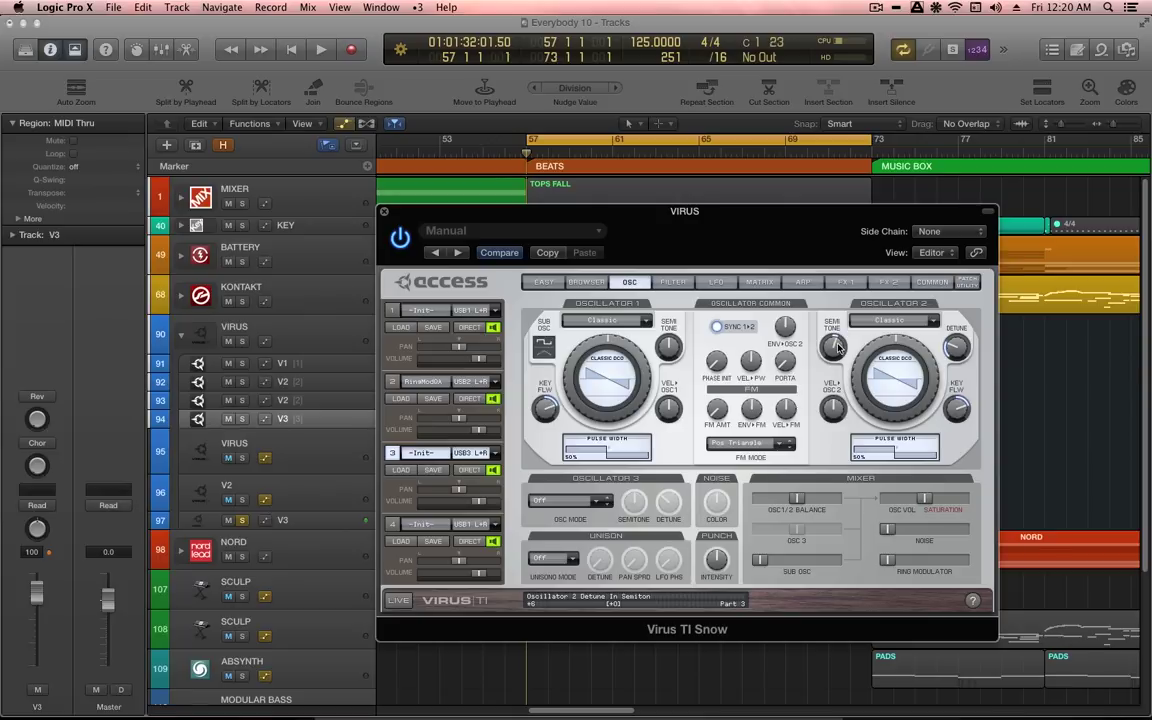
Record a held note on the V3 MIDI track in the BEATS section and trim its region to bars 57–59.
key(shift+super)
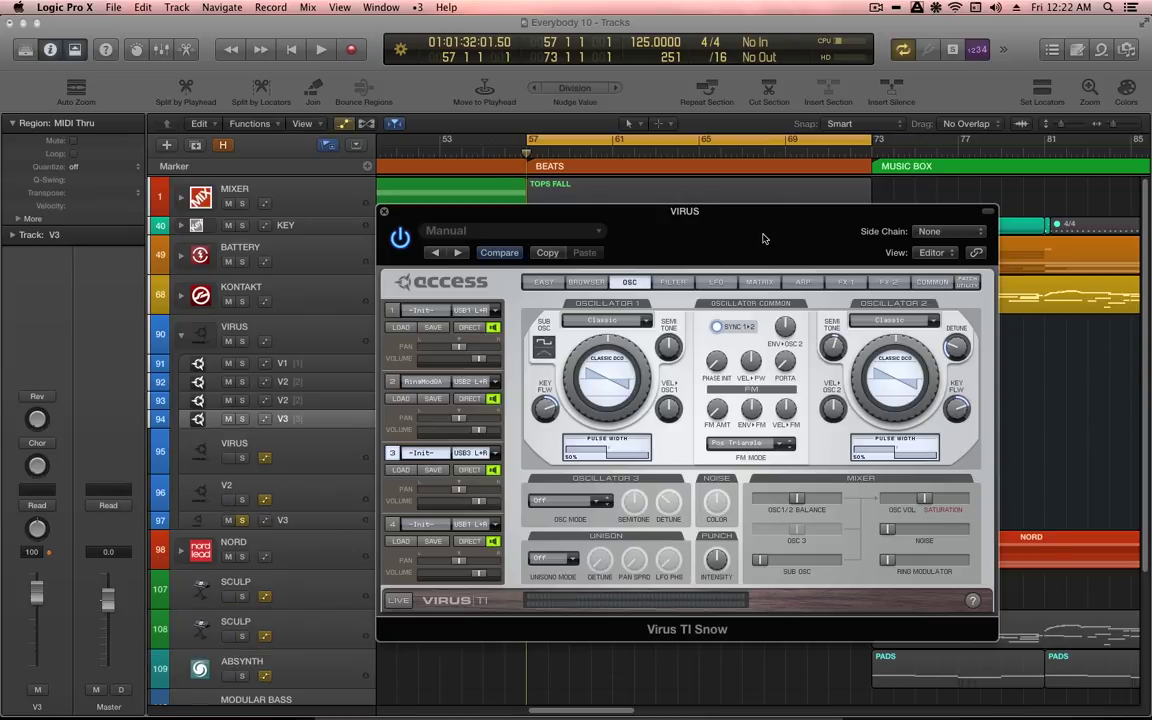
key(r)
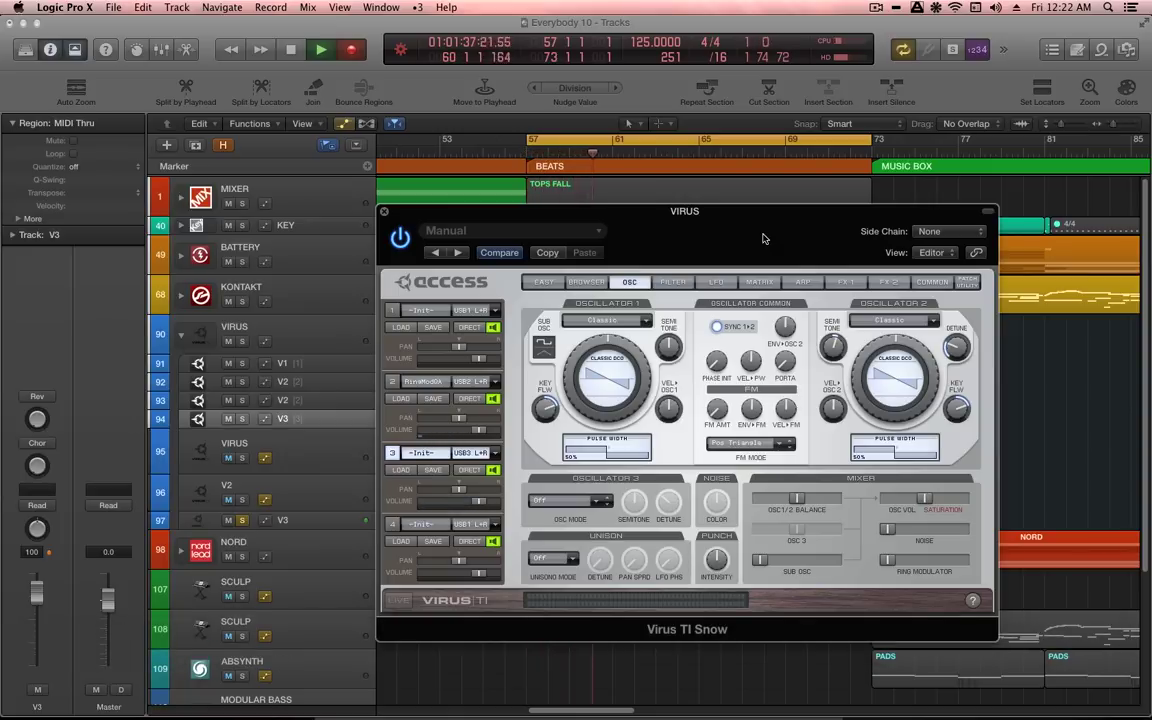
key(v)
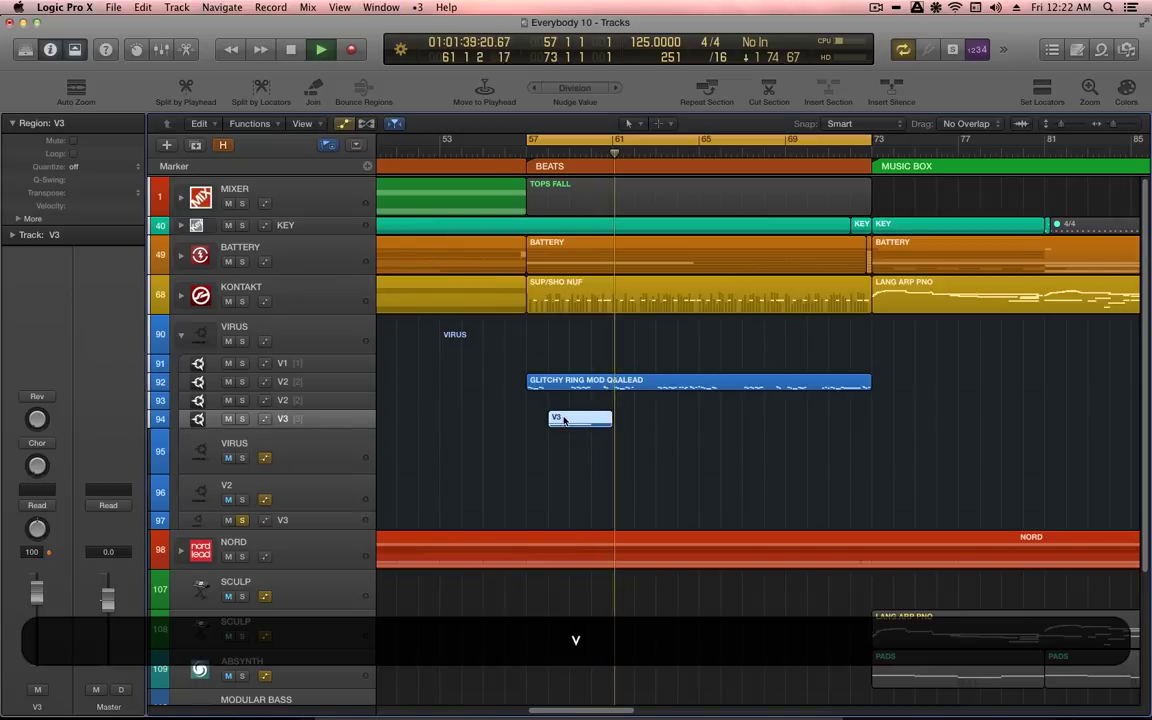
mouse_move(563, 420)
mouse_down()
mouse_move(550, 420)
mouse_move(568, 423)
mouse_up()
key(t)
key(5)
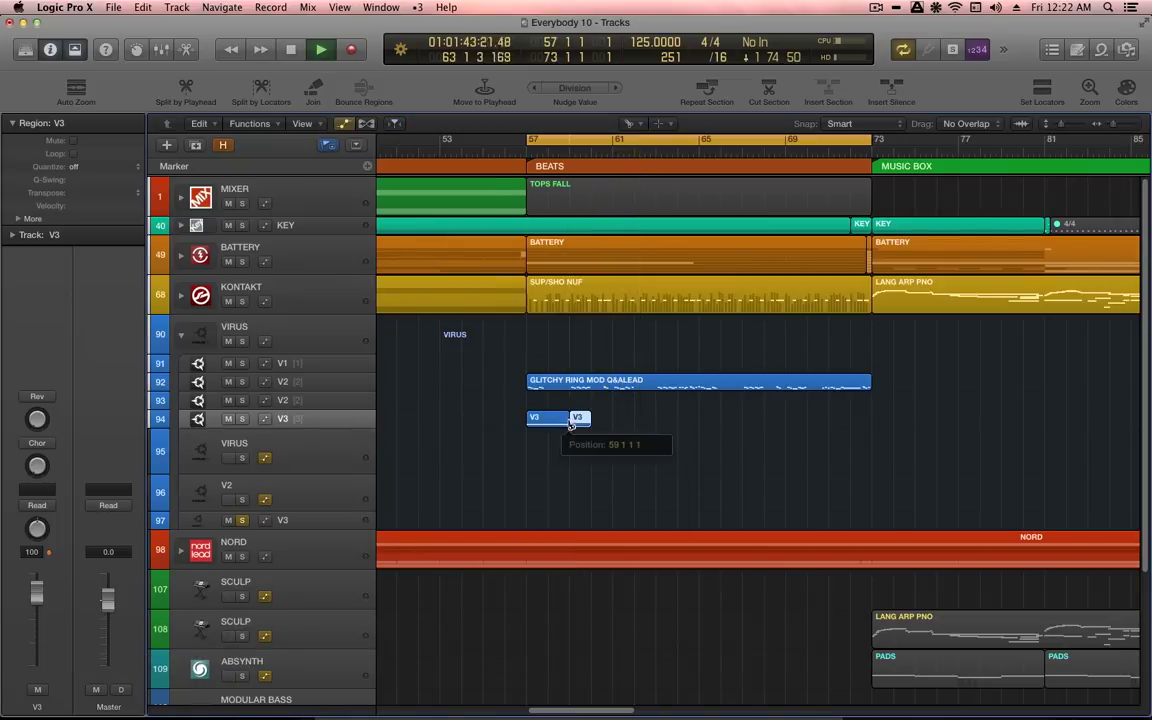
key(BackSpace)
Quantize the recorded V3 note to 1/16 and loop its region.
double_click(550, 418)
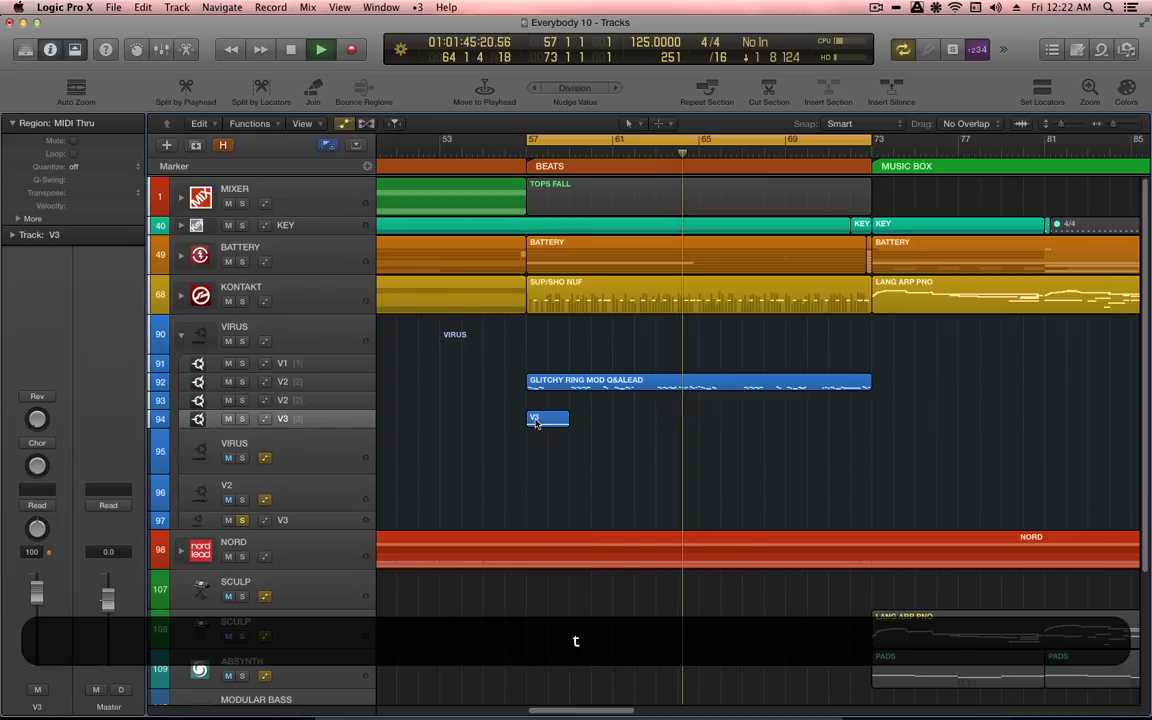
click(378, 635)
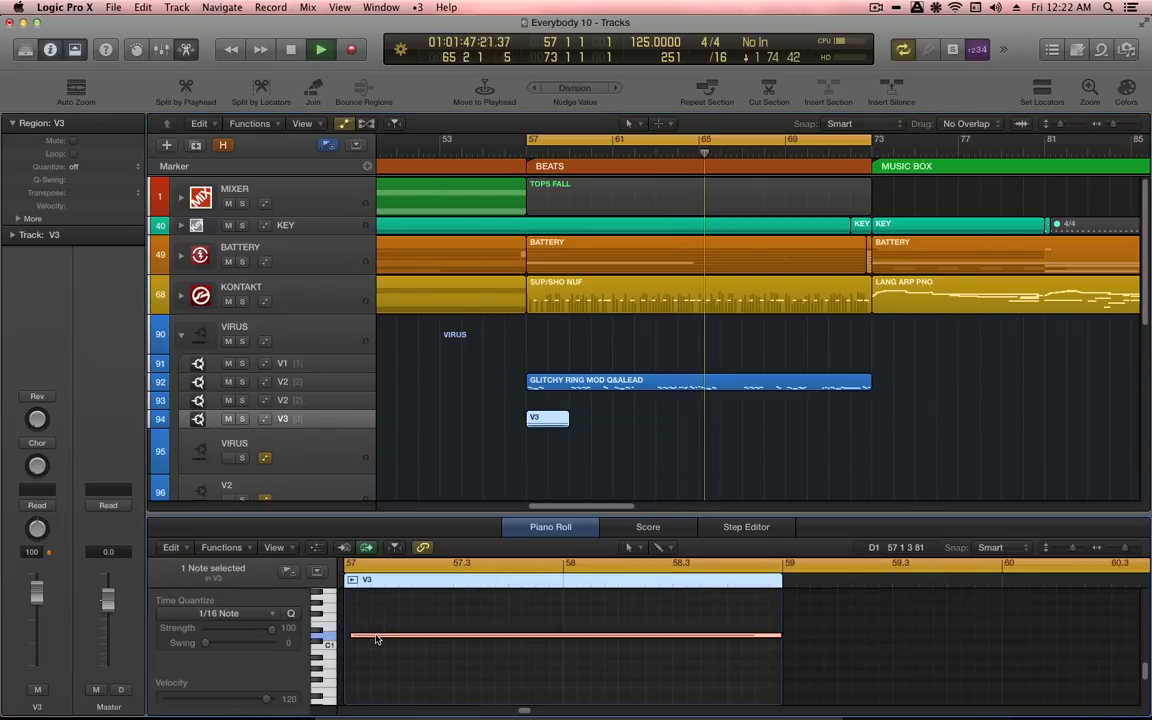
key(q)
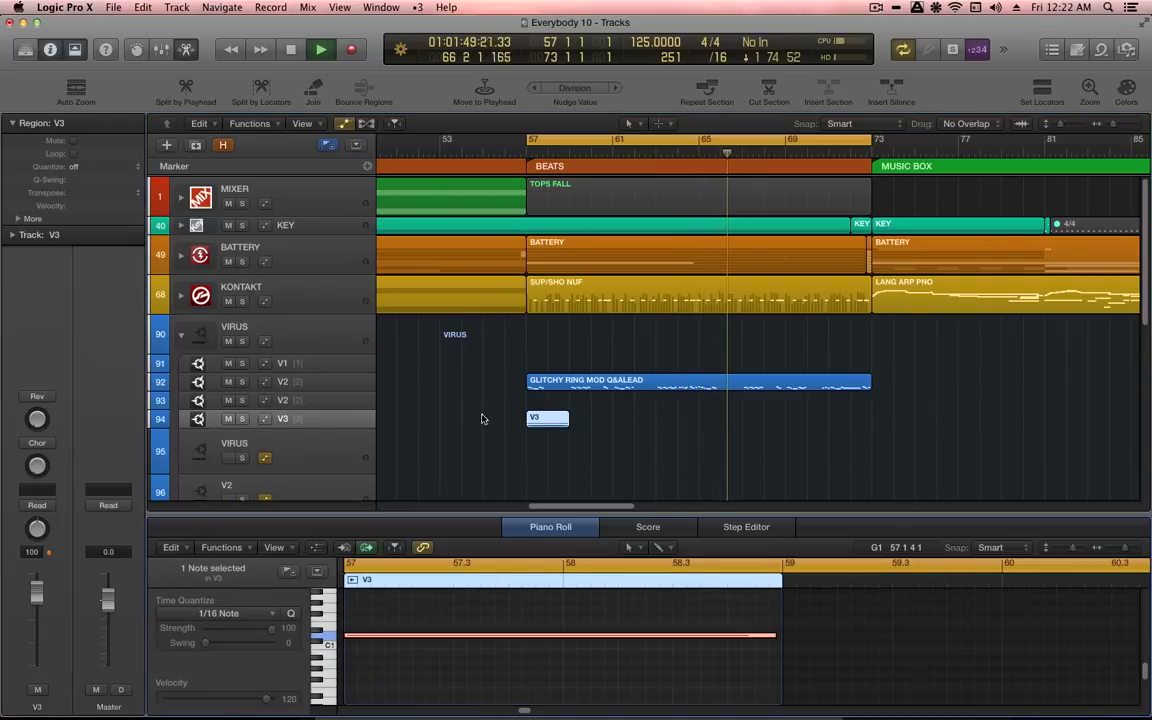
key(l)
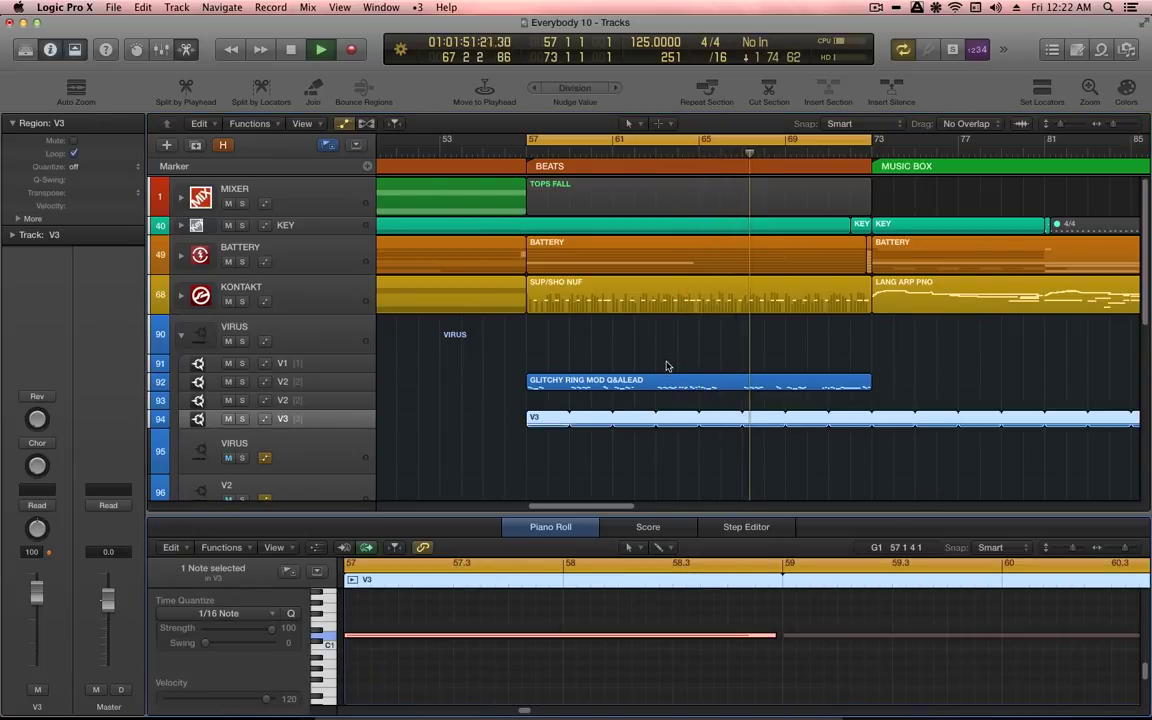
In Virus part 3, shape oscillator 1 to Sine and oscillator 2 to 41% between saw and pulse, detuned +4 semitones.
key(v)
key(p)
drag(723, 215, 731, 208)
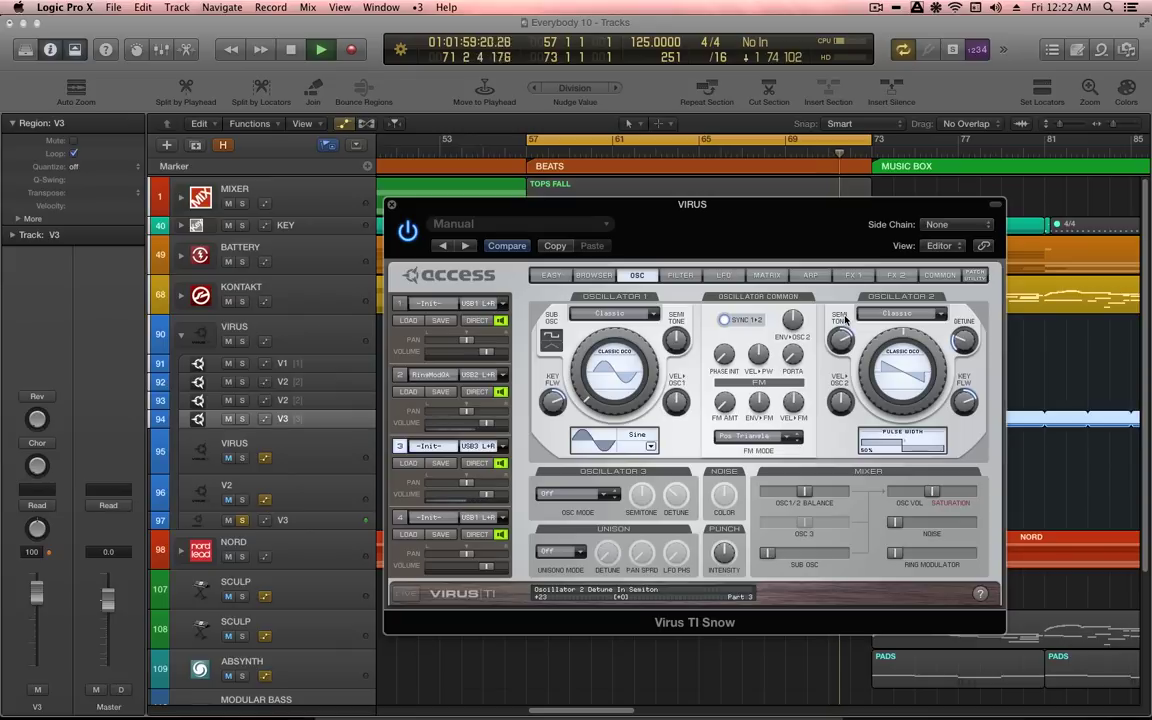
drag(903, 333, 903, 386)
drag(846, 335, 847, 345)
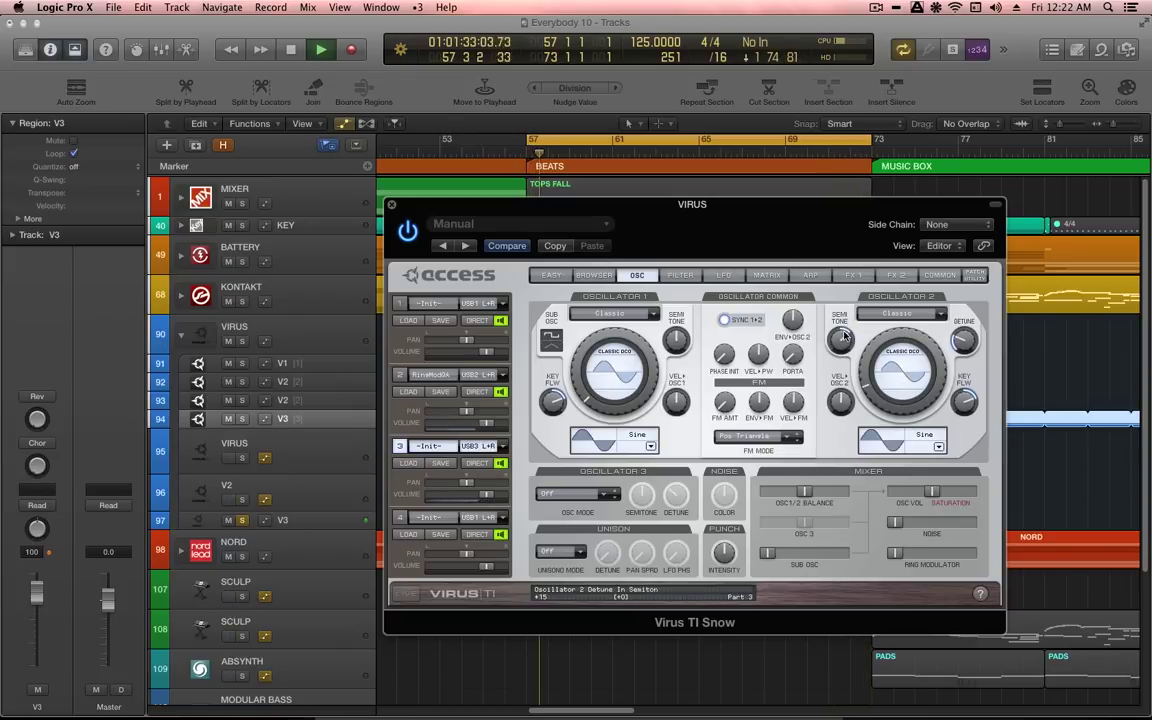
drag(905, 372, 931, 172)
drag(842, 340, 841, 320)
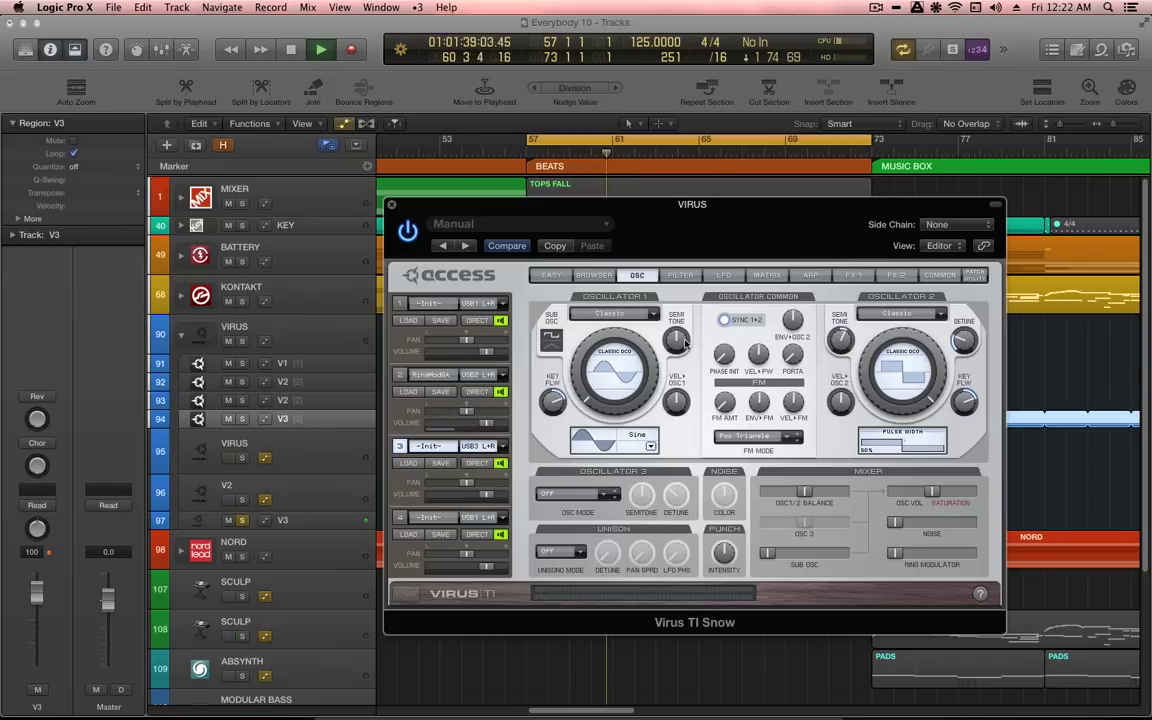
mouse_move(841, 336)
mouse_move(841, 336)
mouse_down()
mouse_move(843, 320)
mouse_move(838, 339)
mouse_up()
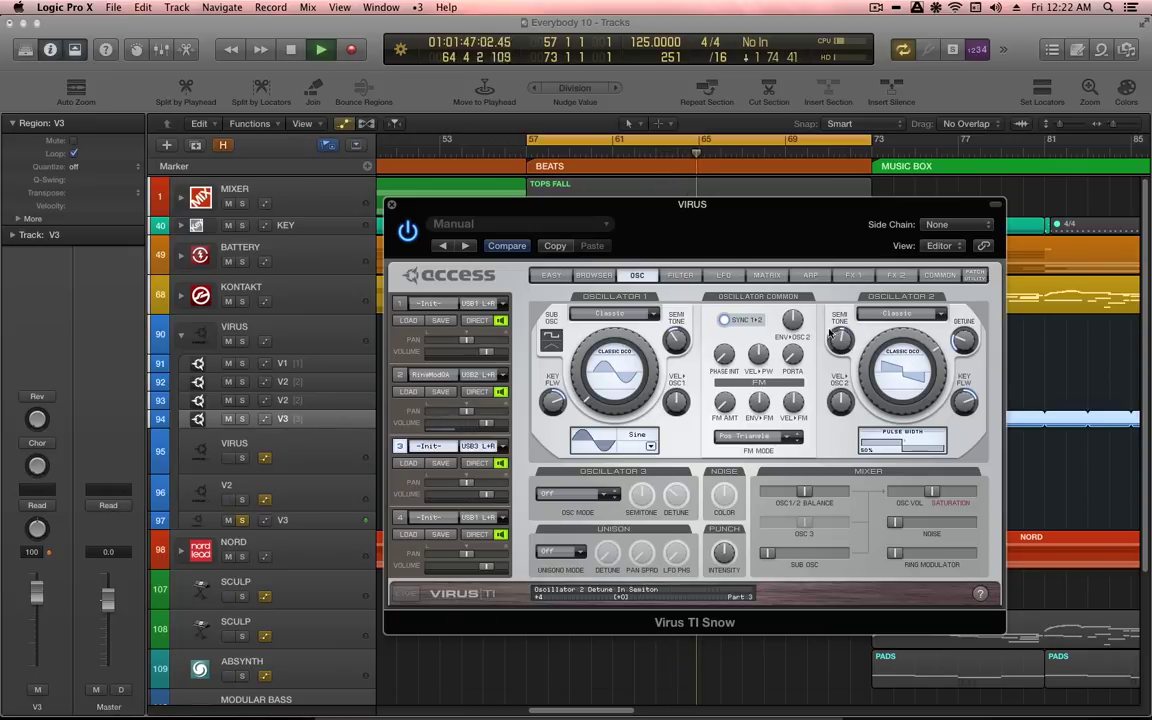
Modulate oscillator 2 by about +70% with a clocked 1/1 Sine LFO 1, raising its contour and trigger phase.
click(723, 275)
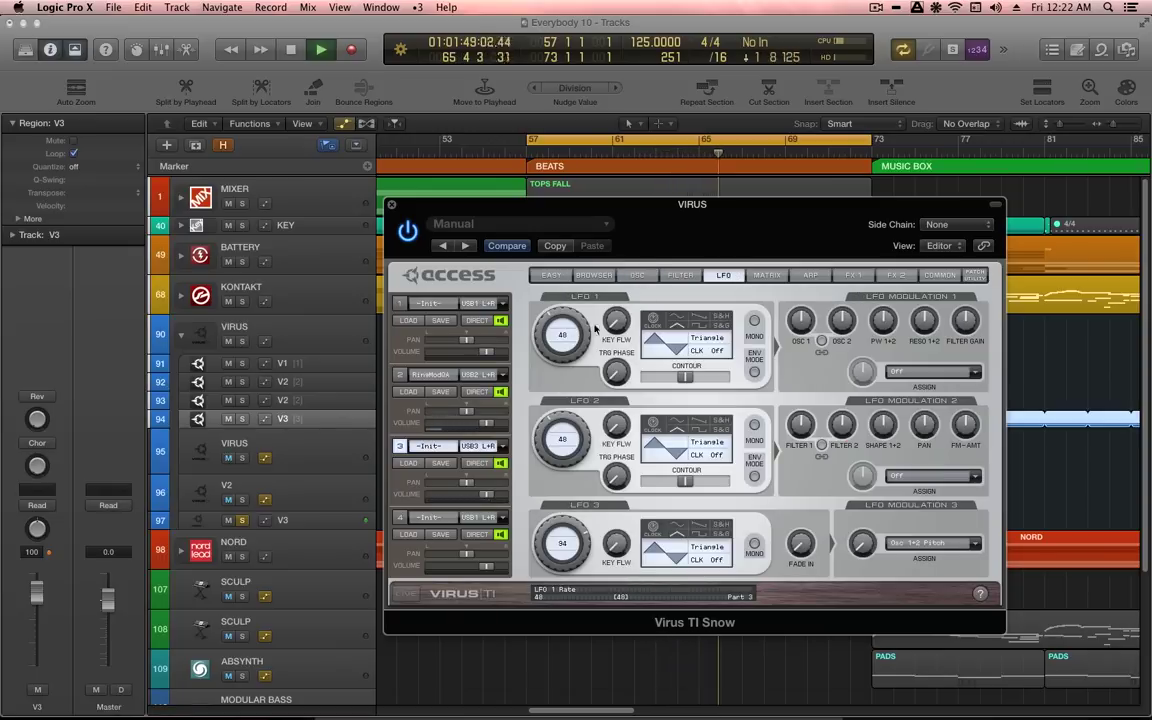
drag(843, 322, 840, 289)
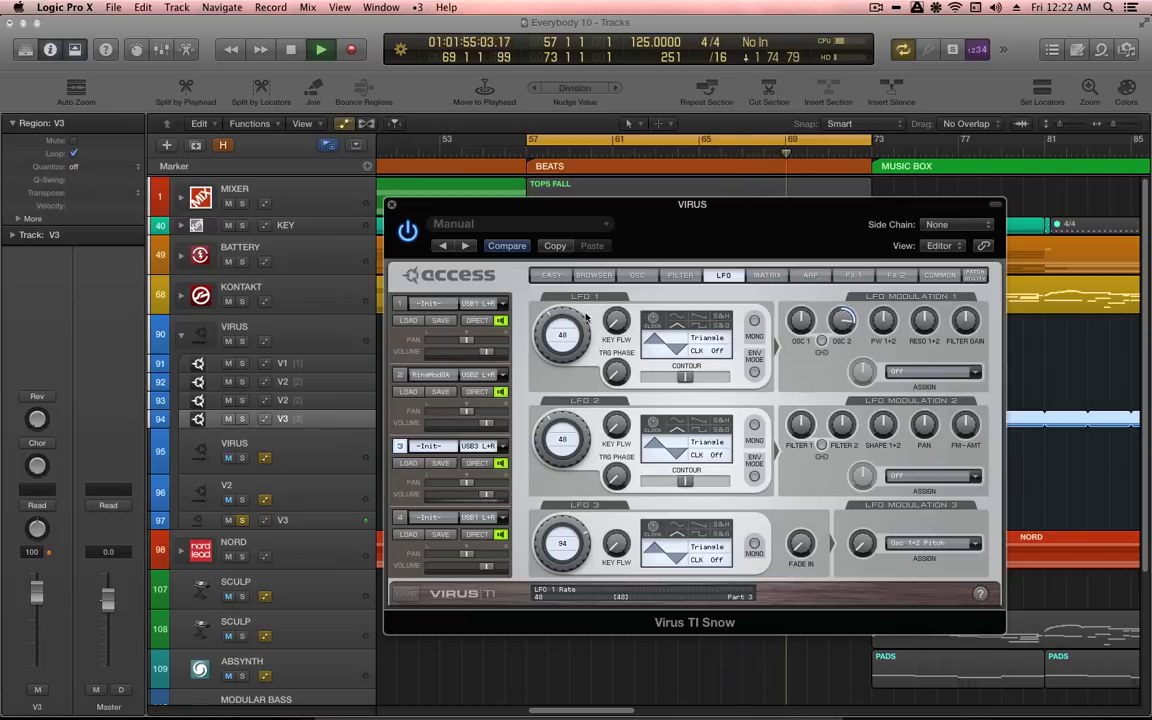
click(650, 318)
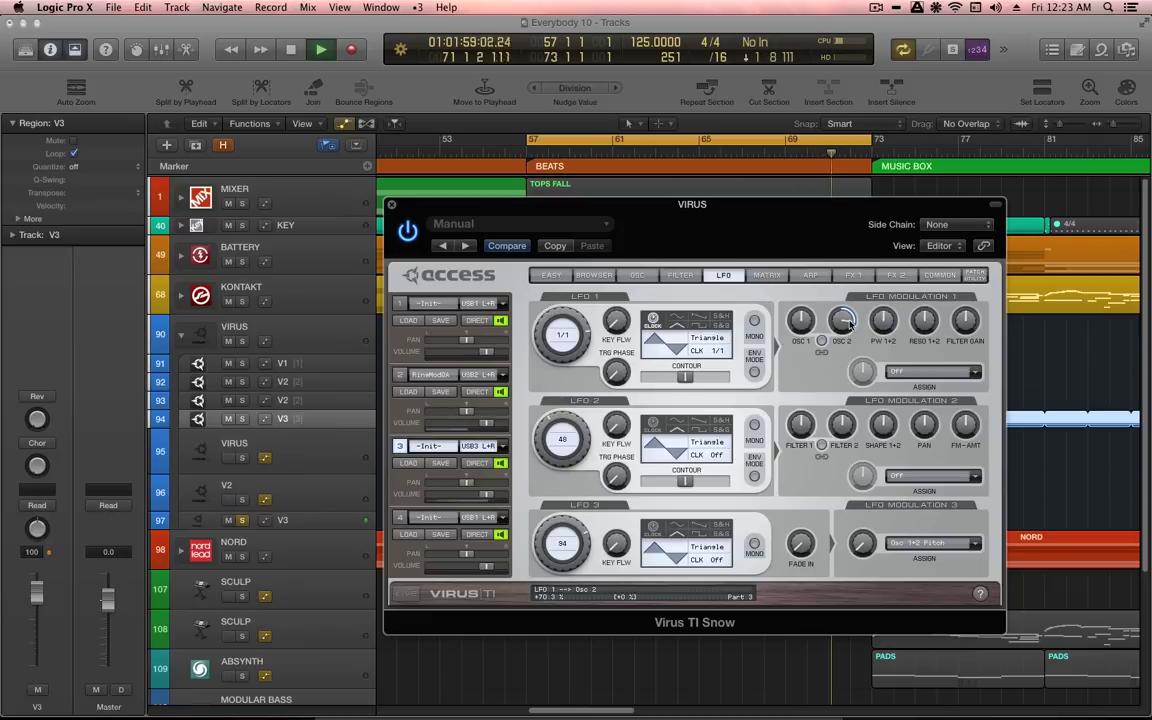
click(672, 318)
drag(686, 377, 726, 377)
mouse_move(616, 374)
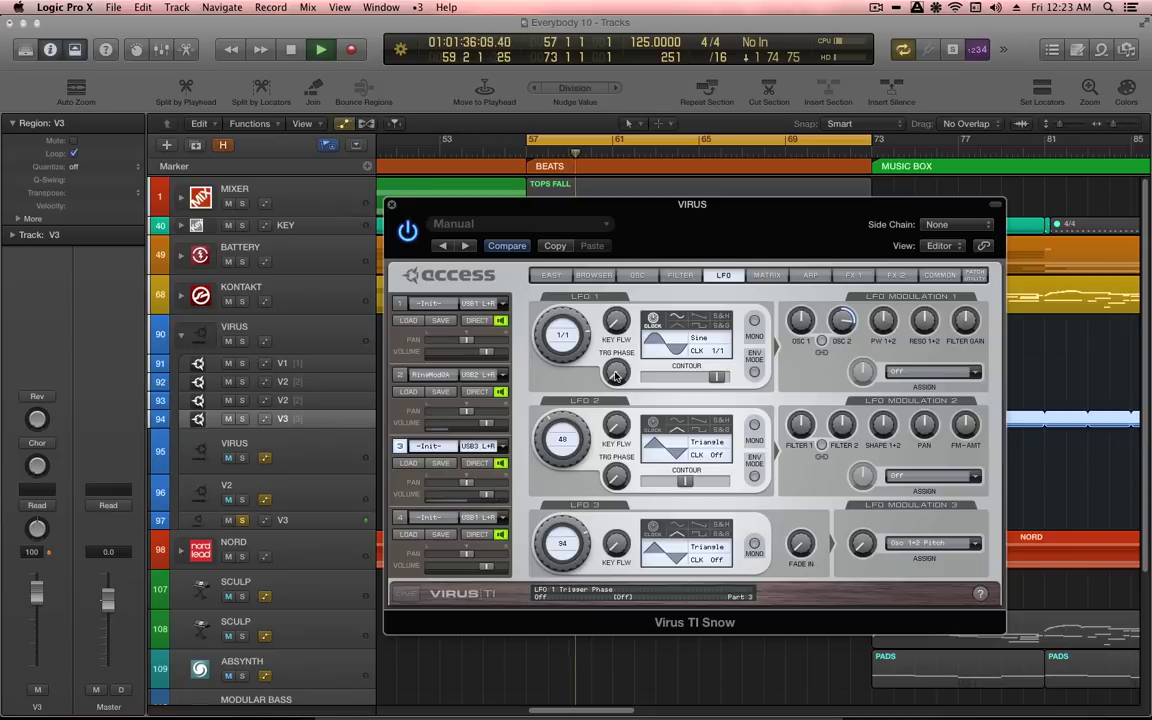
drag(616, 374, 617, 323)
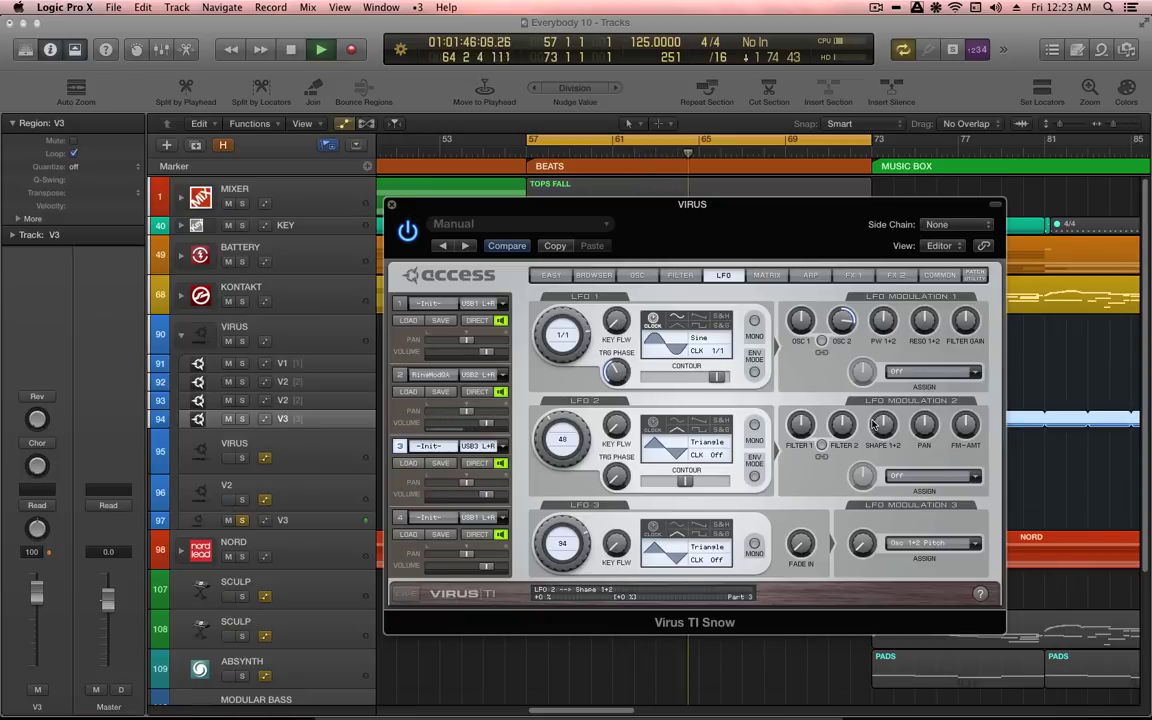
Assign LFO 2 to LFO 1>Osc 2 Pitch and raise the assignment amount.
click(927, 478)
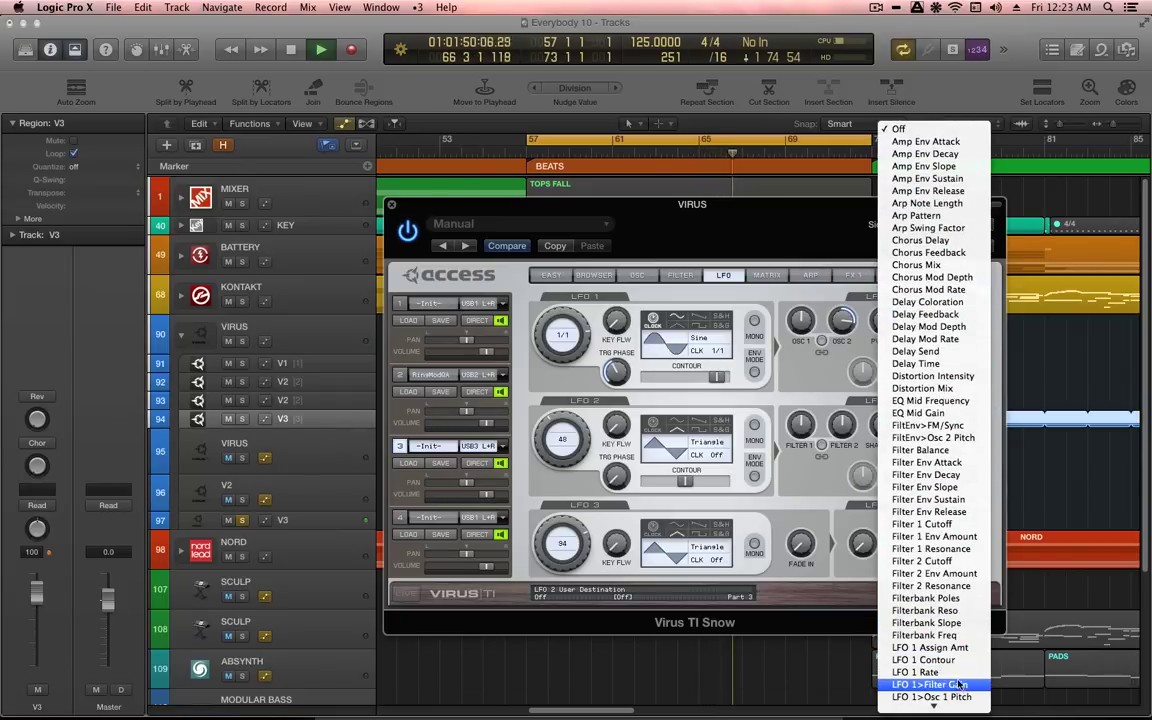
scroll(965, 696, down, 2)
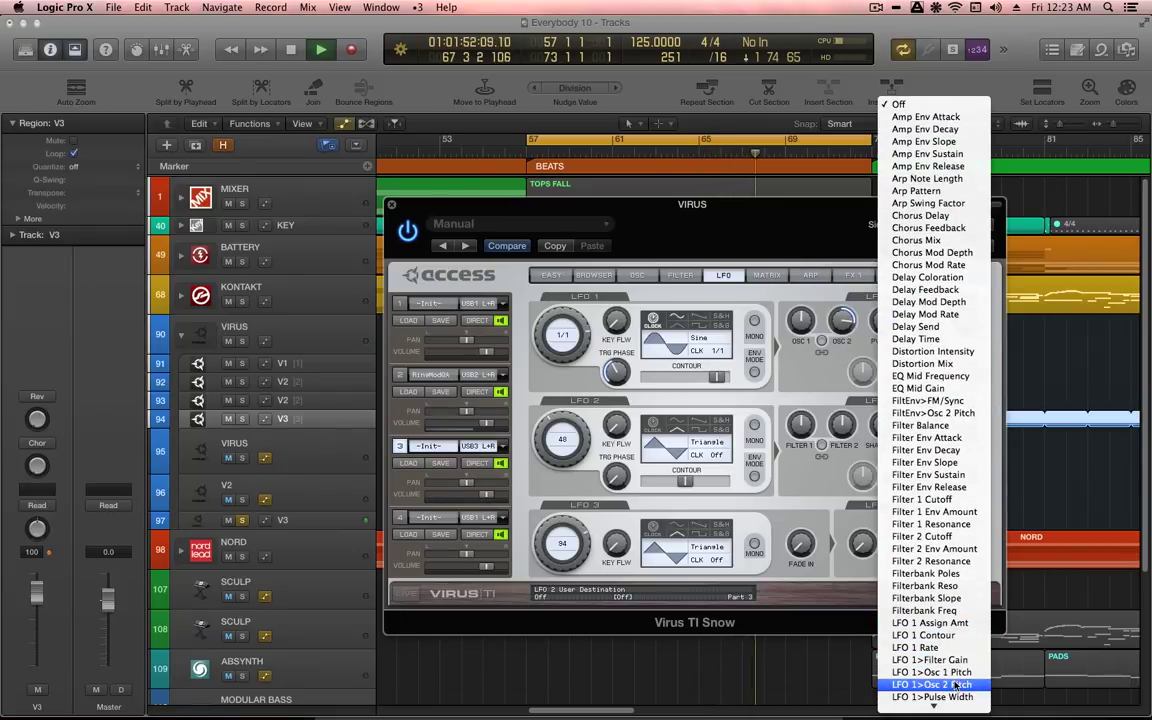
click(936, 686)
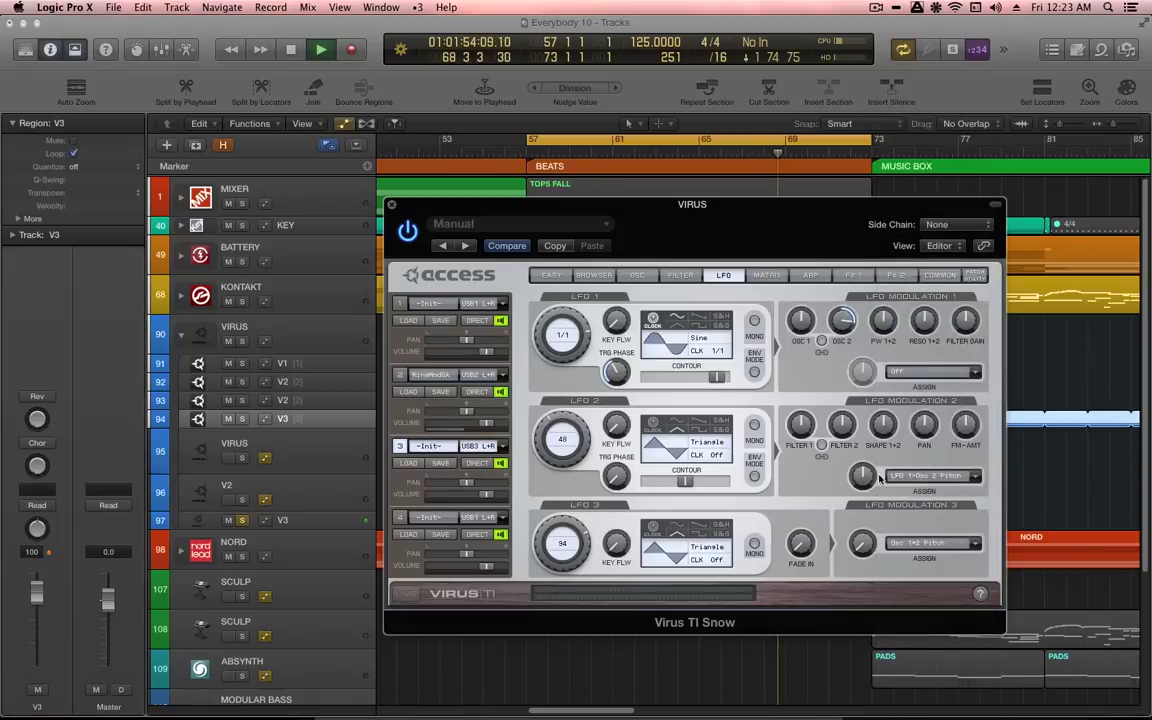
mouse_move(863, 470)
mouse_down()
mouse_move(860, 484)
mouse_move(863, 474)
mouse_move(871, 482)
mouse_up()
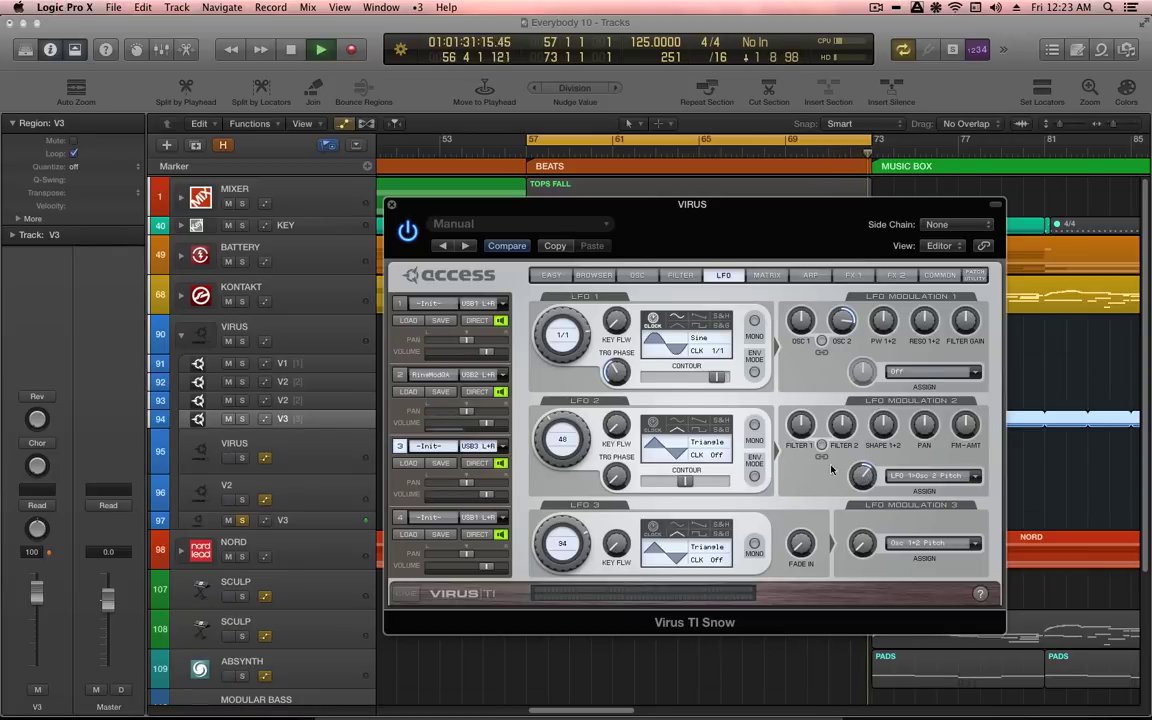
Fine-tune the oscillator waveform shapes, keeping oscillator 2 between saw and pulse.
click(639, 277)
mouse_move(573, 343)
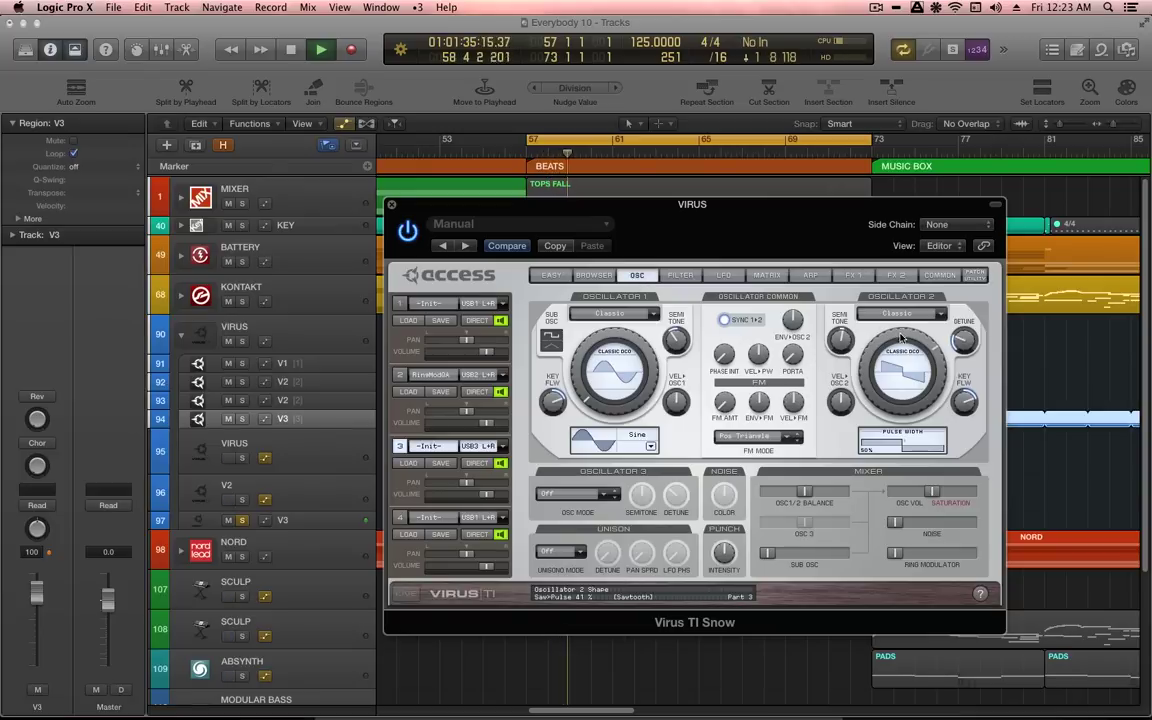
mouse_move(615, 335)
mouse_down()
mouse_move(616, 311)
mouse_move(616, 342)
mouse_up()
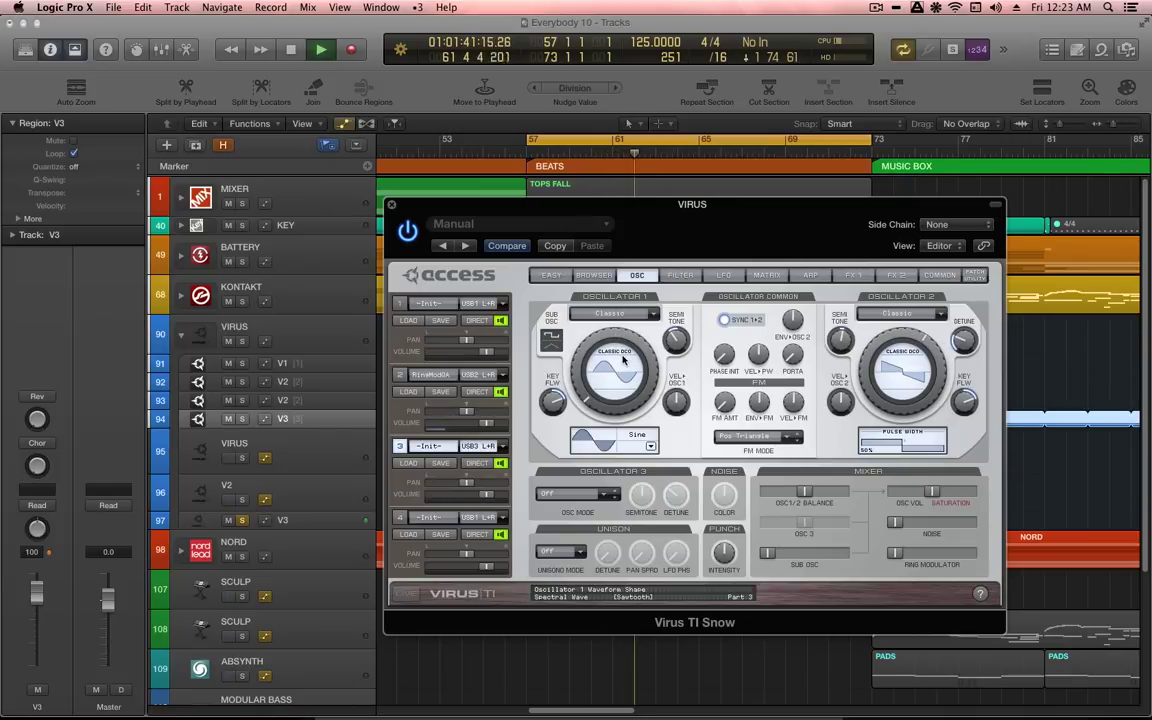
Modulate Shape 1+2 with LFO 2 by a small positive amount at a rate of 70.
click(713, 277)
mouse_move(838, 430)
mouse_move(882, 430)
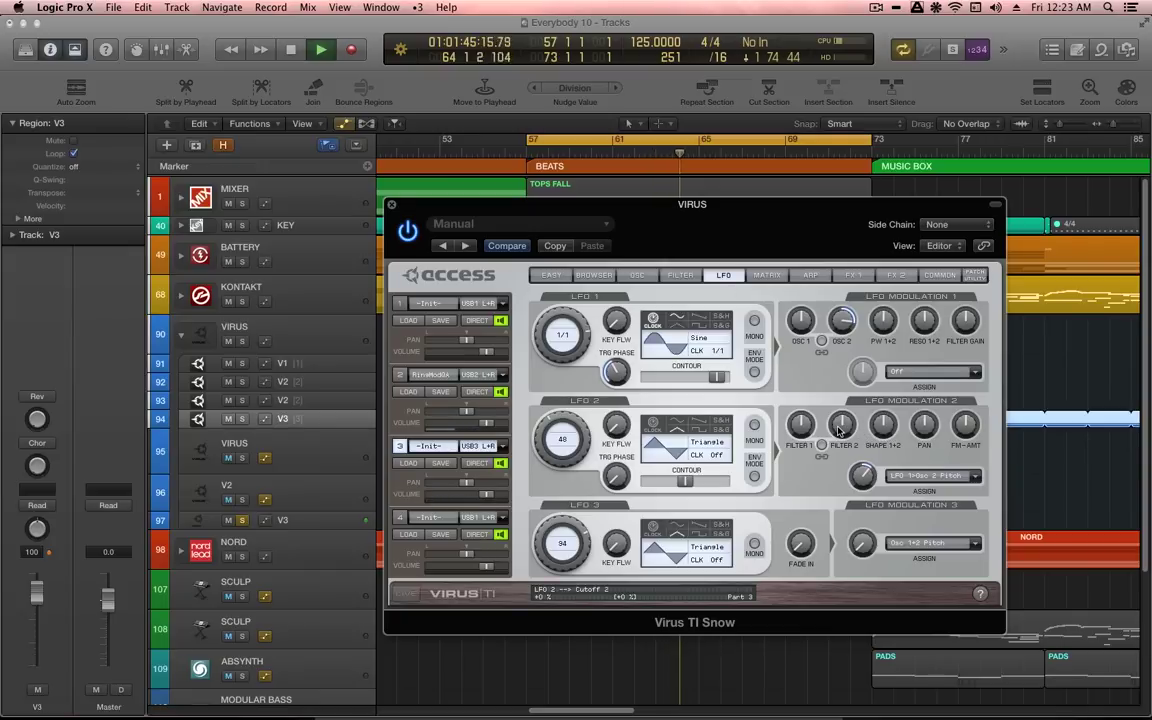
mouse_move(882, 430)
mouse_down()
mouse_move(884, 442)
mouse_move(884, 430)
mouse_up()
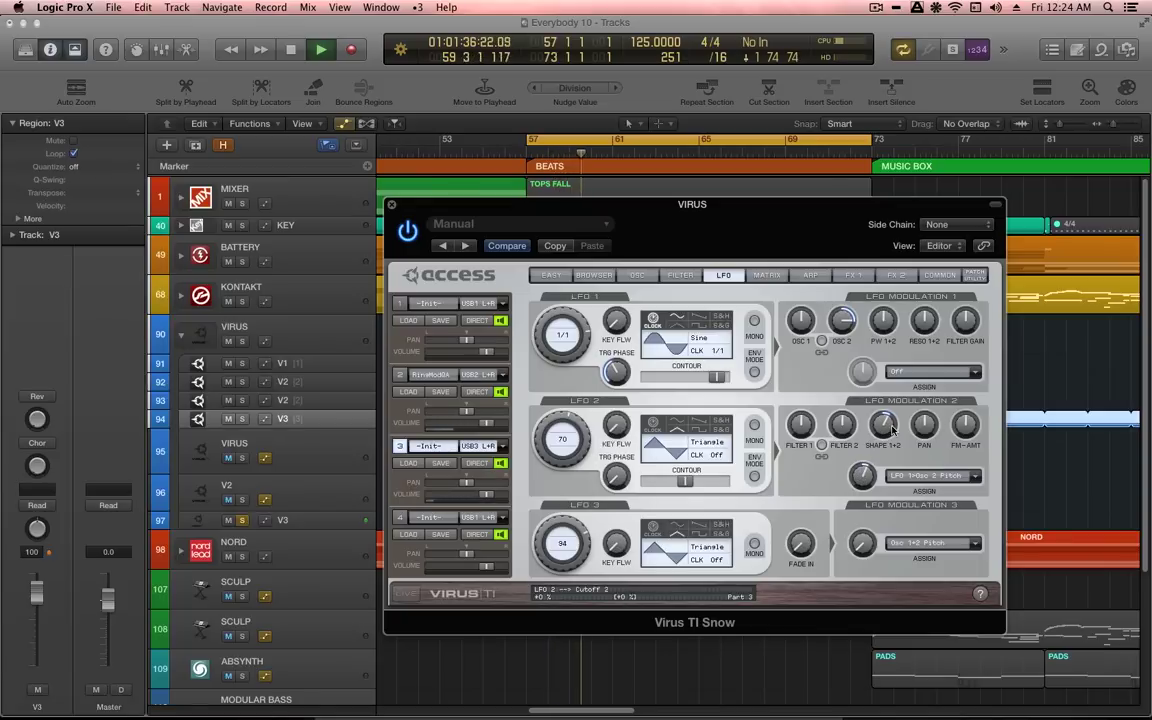
Set oscillator 2's waveform shape to Sine and stop playback.
click(637, 275)
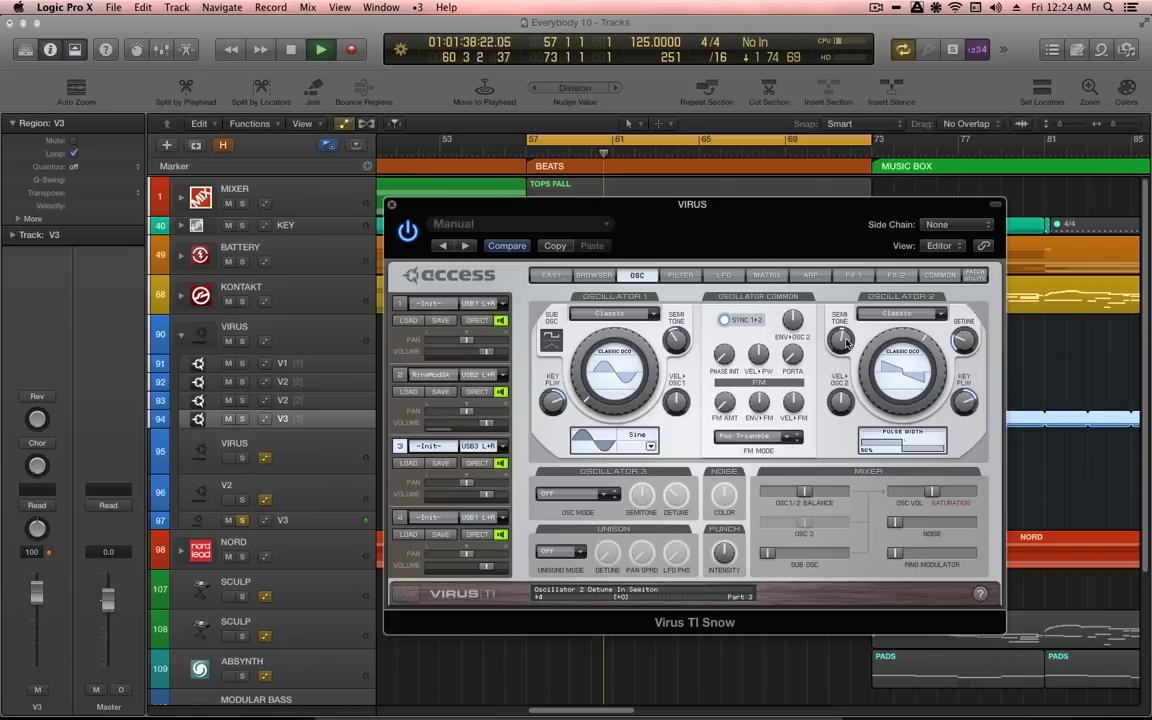
drag(905, 360, 879, 359)
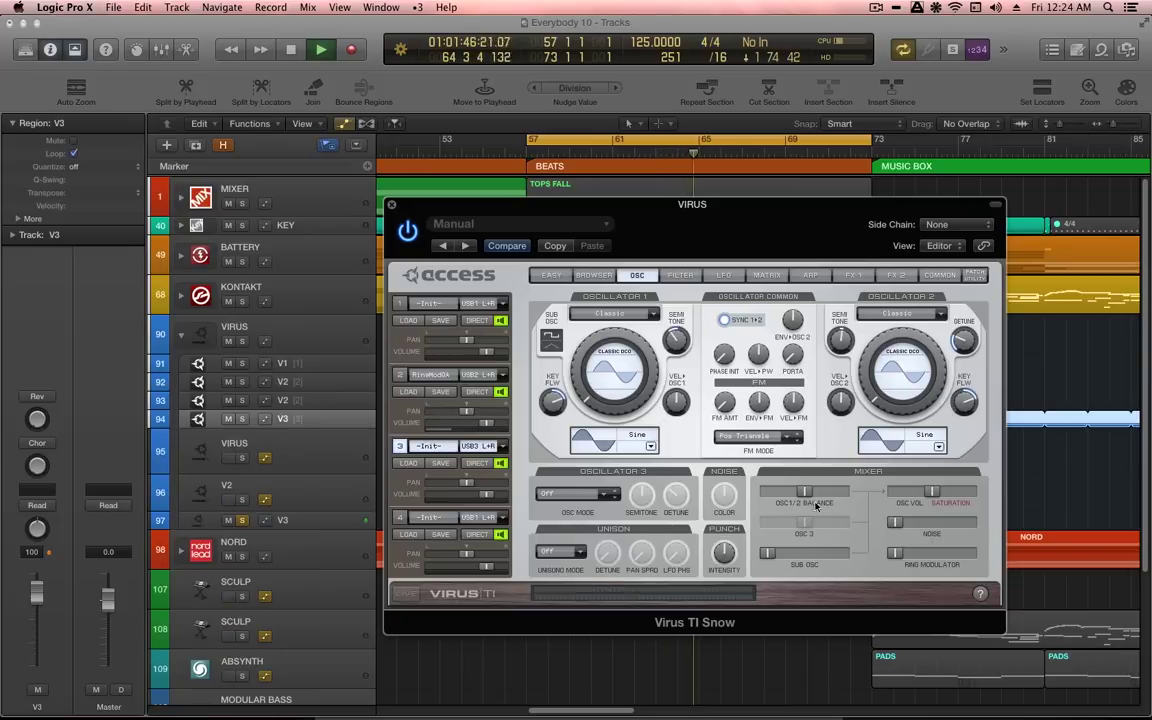
mouse_move(800, 357)
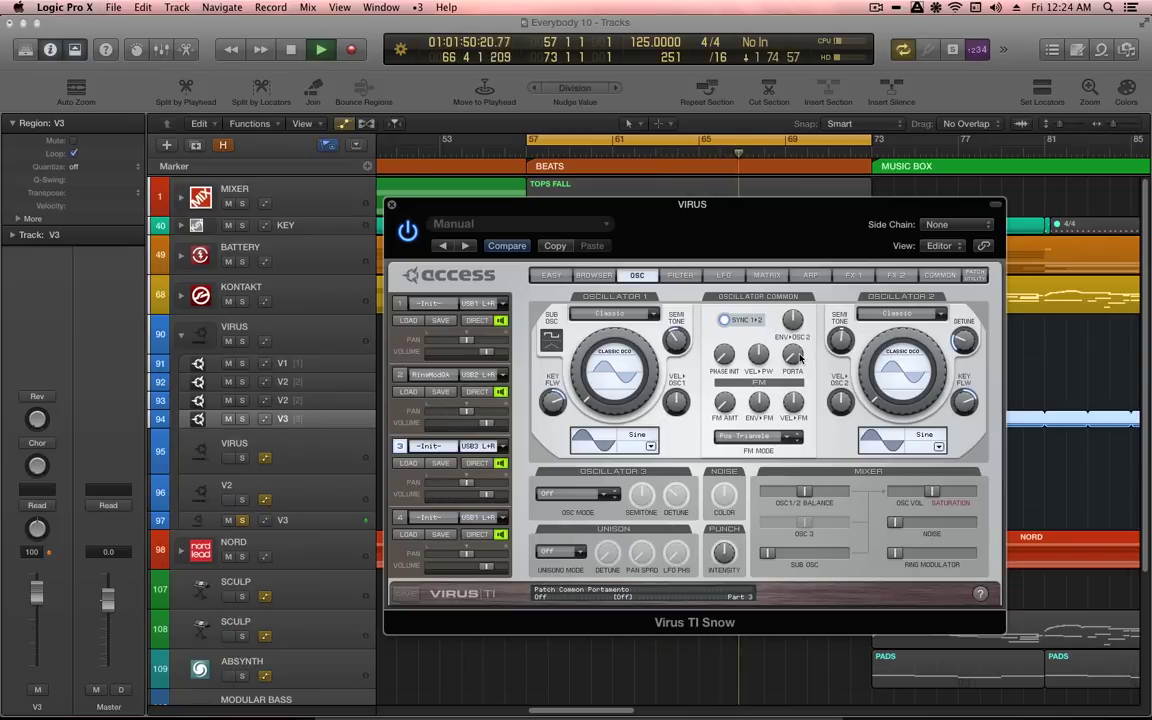
key(space)
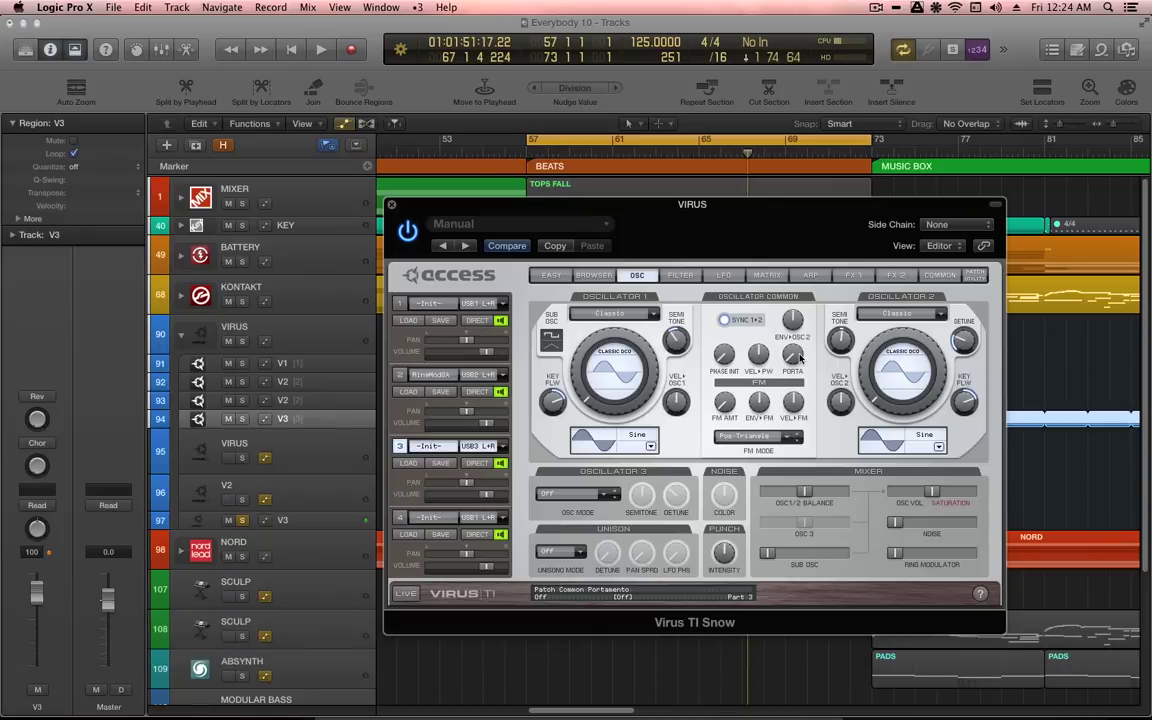
Hide the plug-in window, mute the looped V3 region and solo the V2 track holding the GLITCHY RING MOD Q&ALEAD region.
key(v)
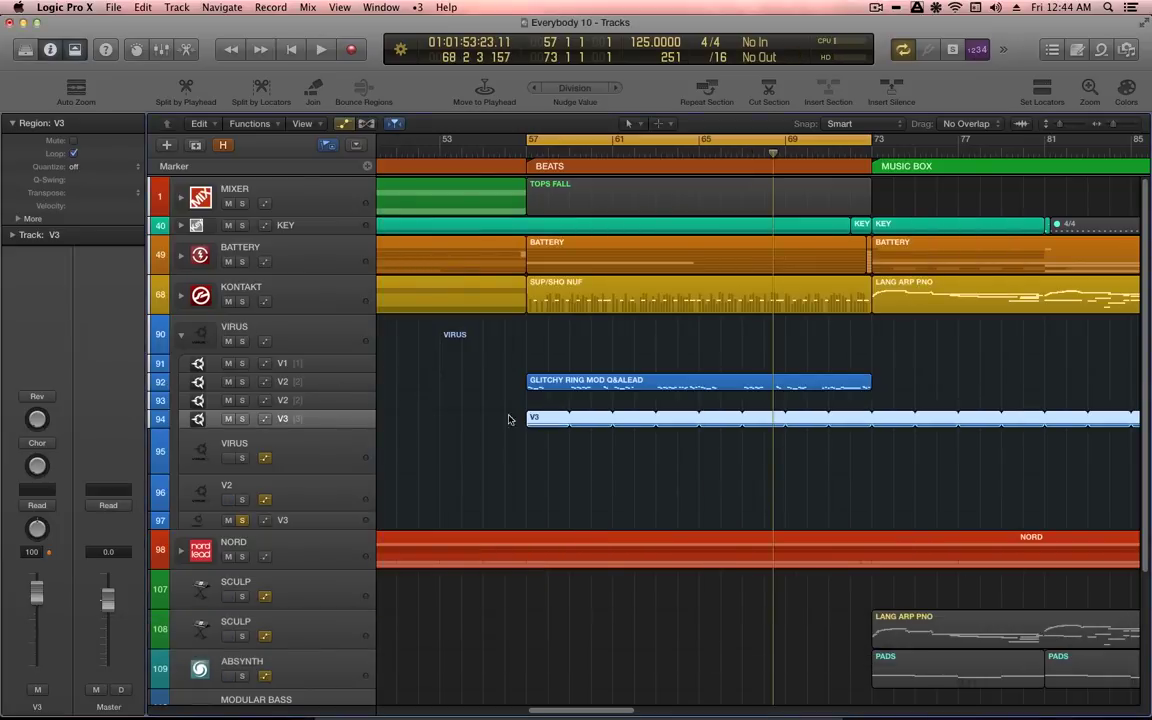
key(m)
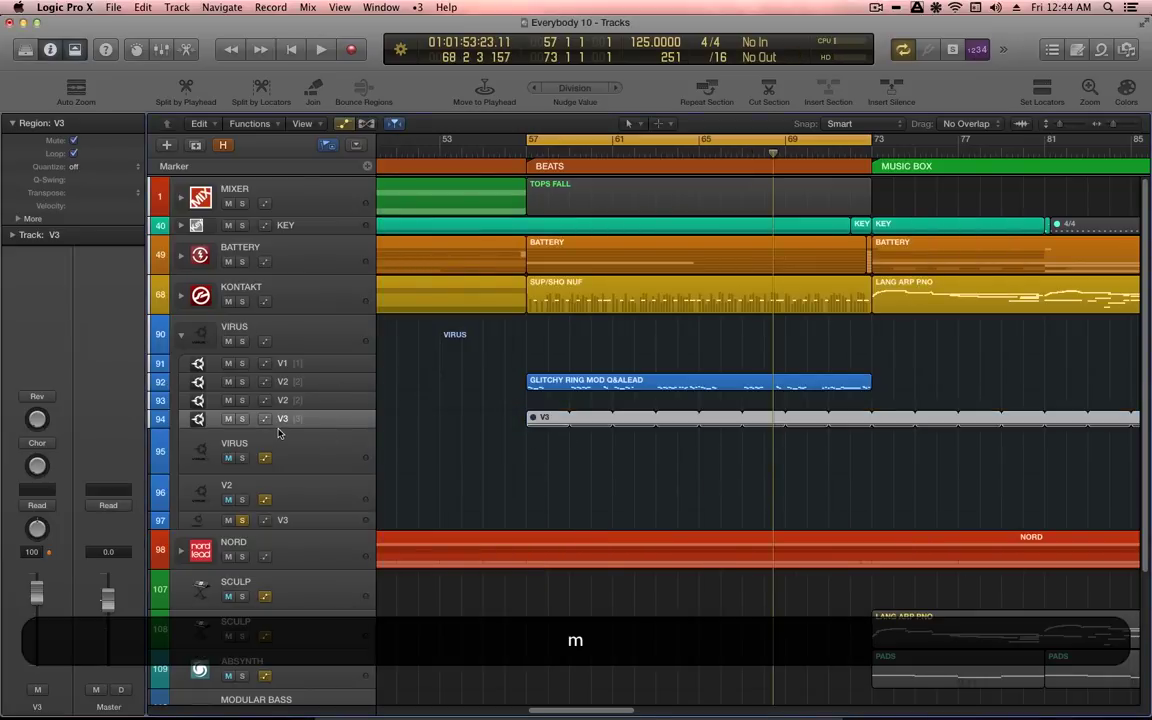
click(315, 388)
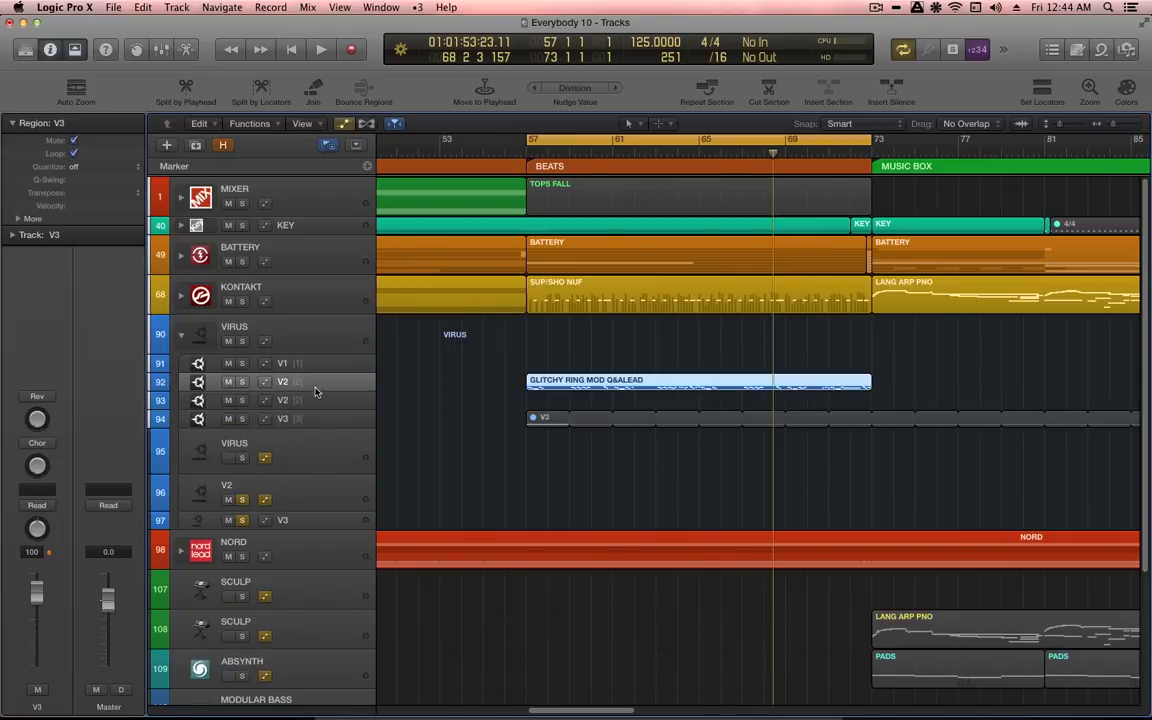
key(s)
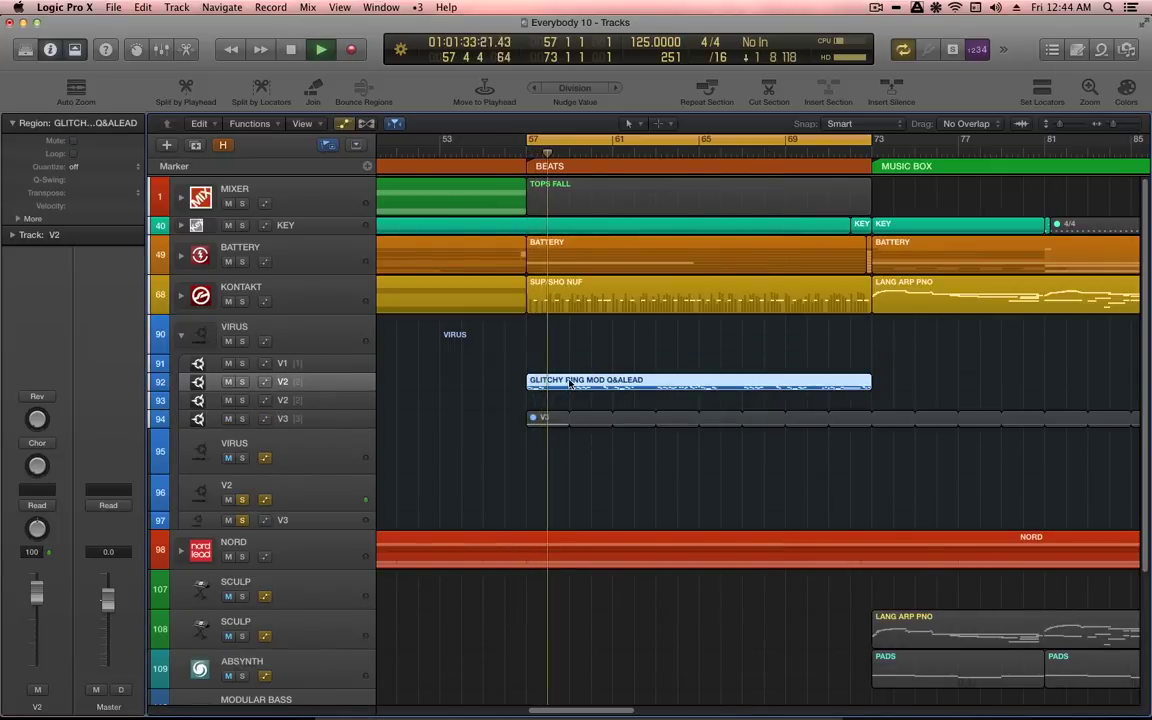
Open the GLITCHY RING MOD Q&ALEAD region in the Piano Roll and fit all its notes in view.
double_click(570, 383)
key(super+a)
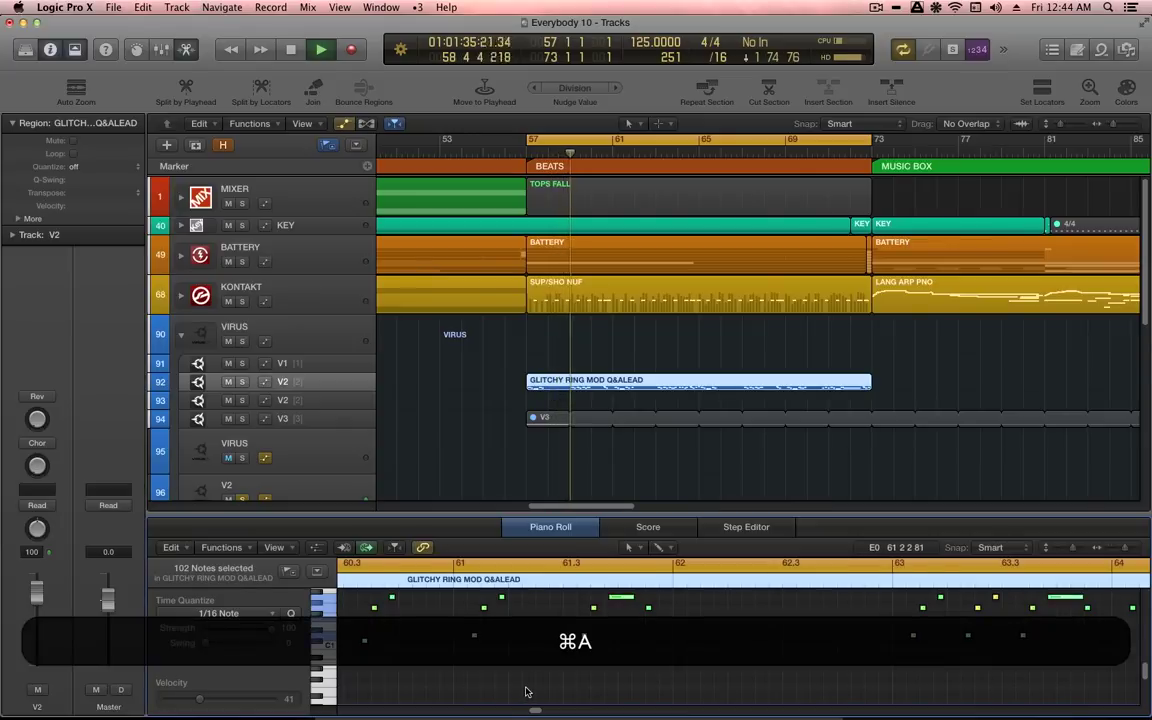
key(super+z)
key(z)
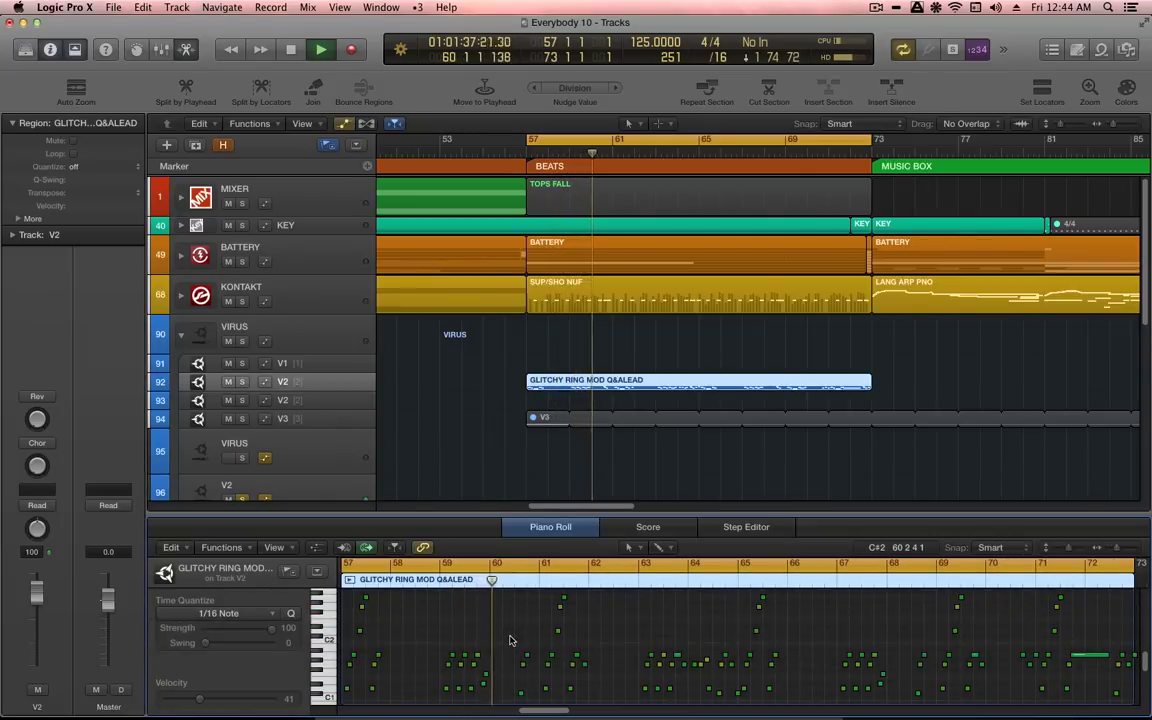
Bring up the Virus TI Snow's part 2 patch and examine its oscillator and LFO settings.
key(v)
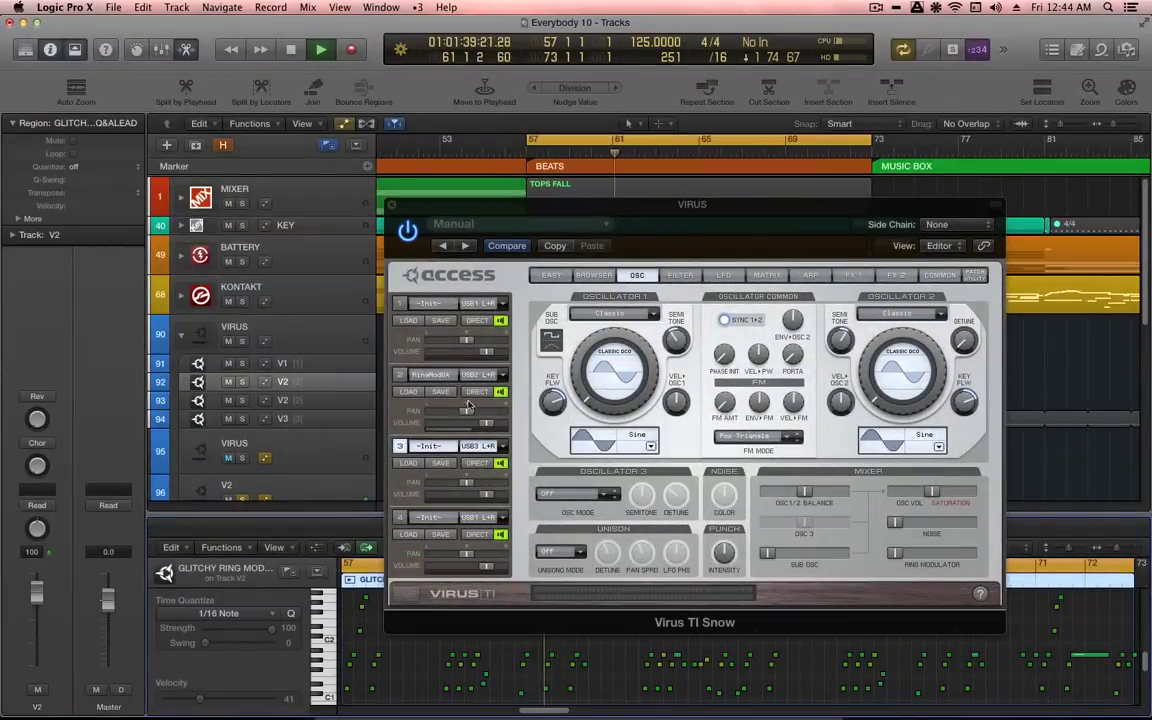
click(401, 377)
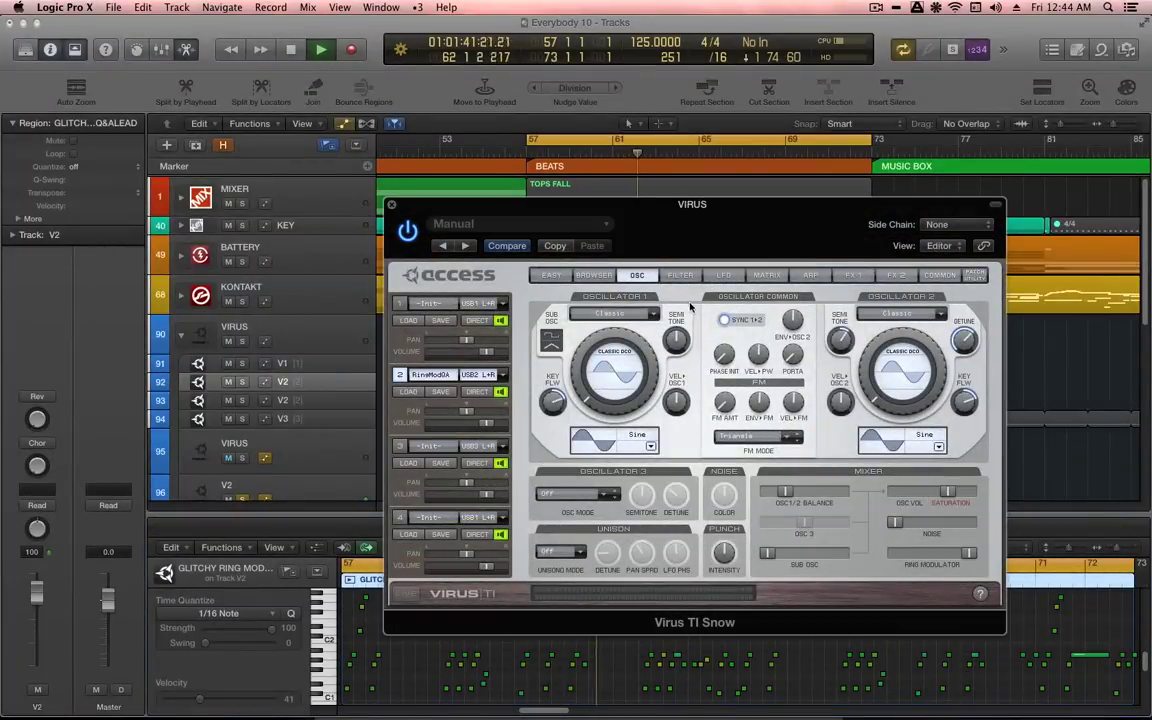
mouse_move(721, 318)
mouse_move(844, 342)
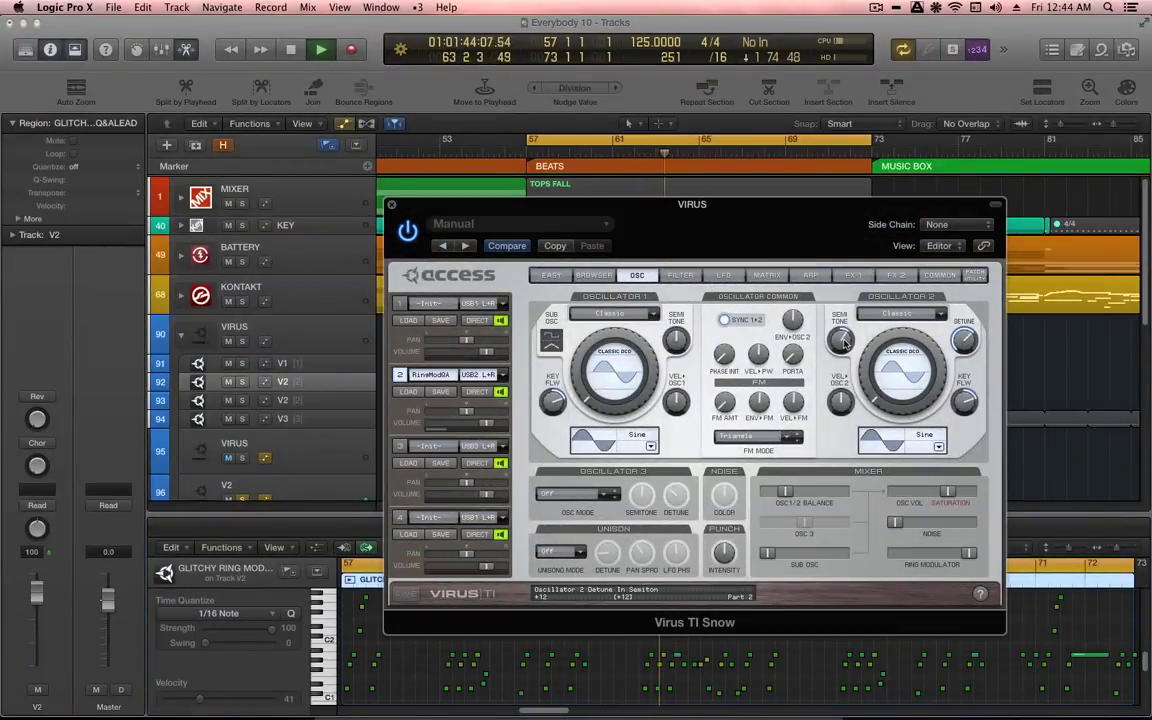
click(722, 276)
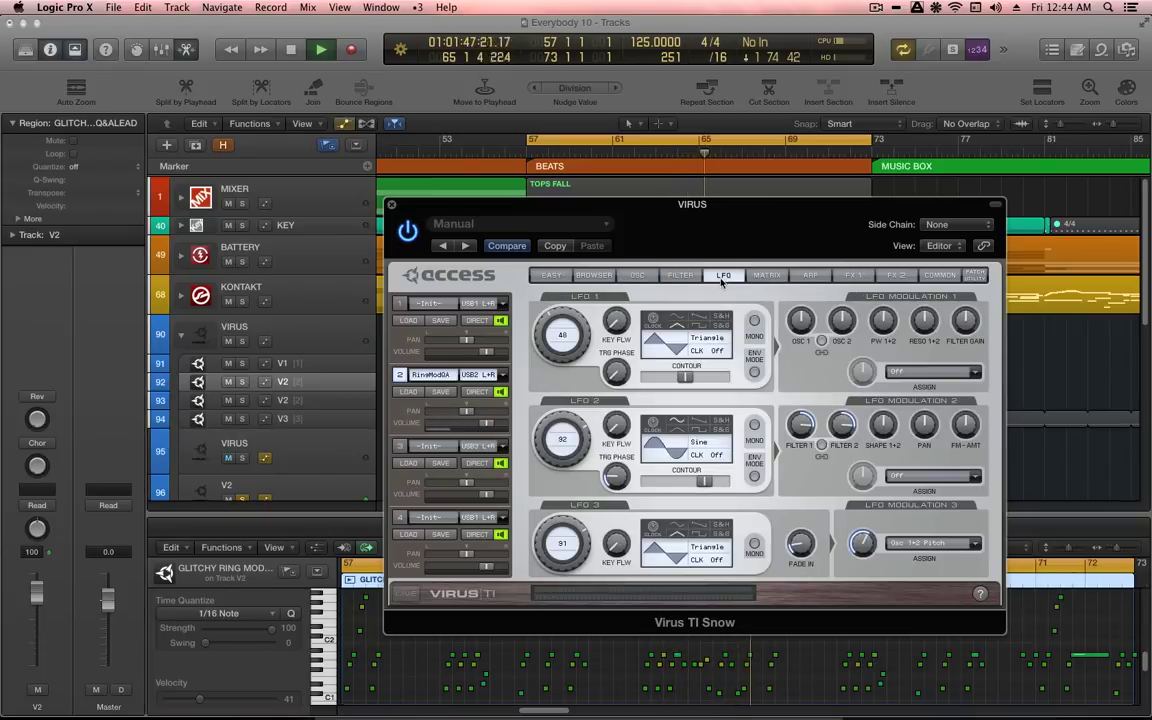
mouse_move(840, 320)
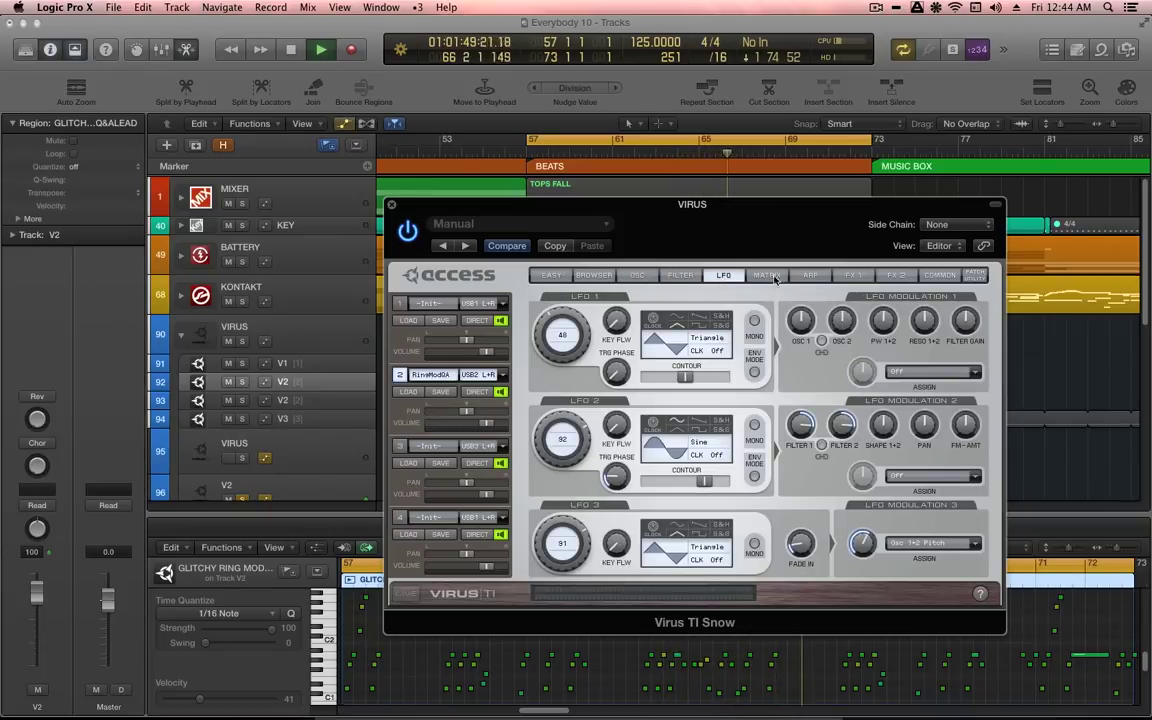
Examine the Velocity On to Osc 2 Pitch routing in slot 1 of part 2's modulation matrix.
click(770, 275)
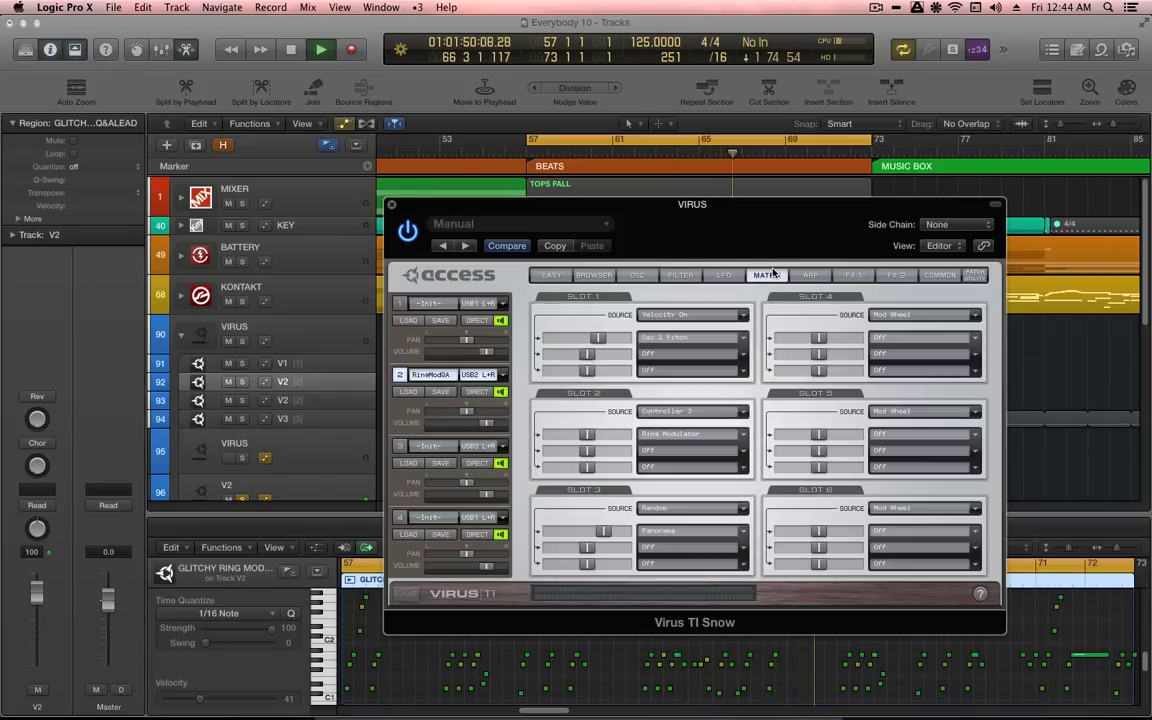
click(695, 315)
click(697, 318)
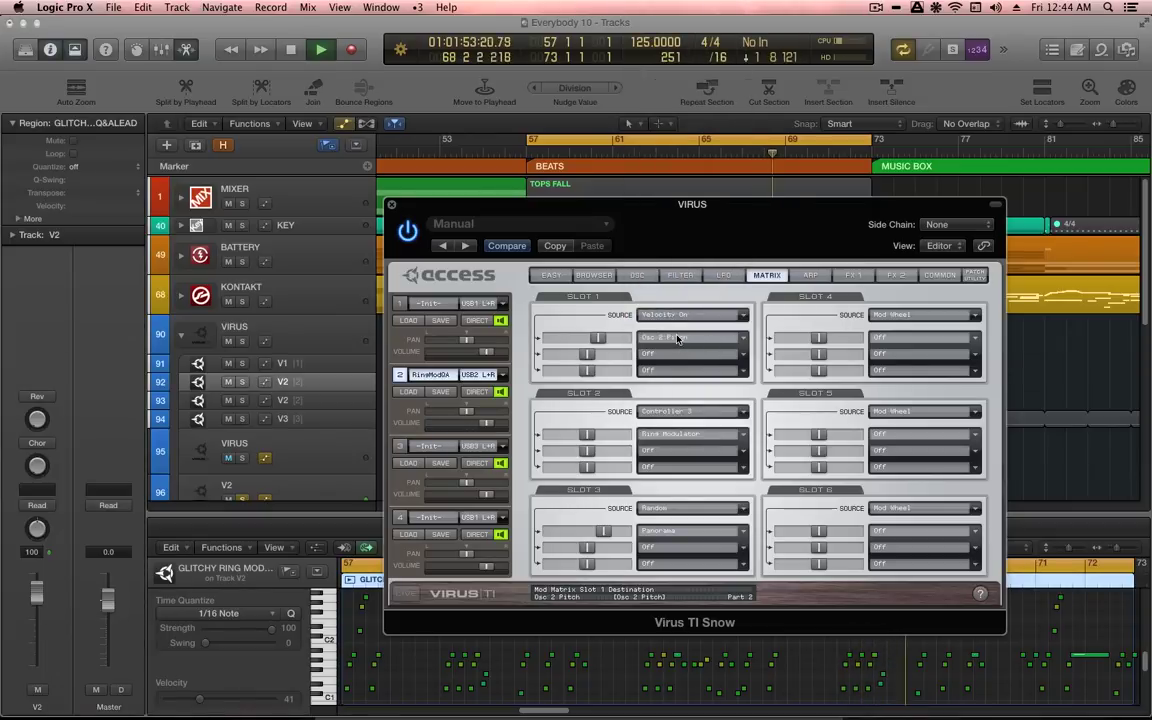
super+click(601, 340)
drag(733, 213, 670, 235)
Switch off the delay and reverb effects of part 2 to hear the dry sound.
click(877, 380)
click(864, 296)
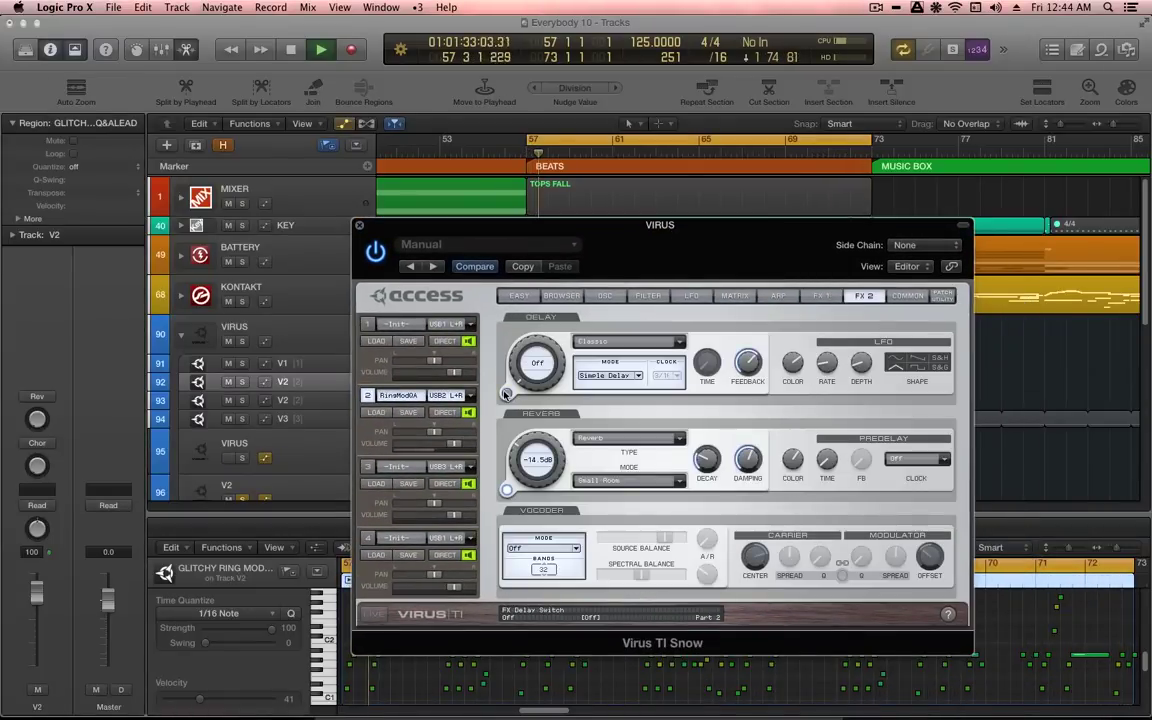
click(506, 489)
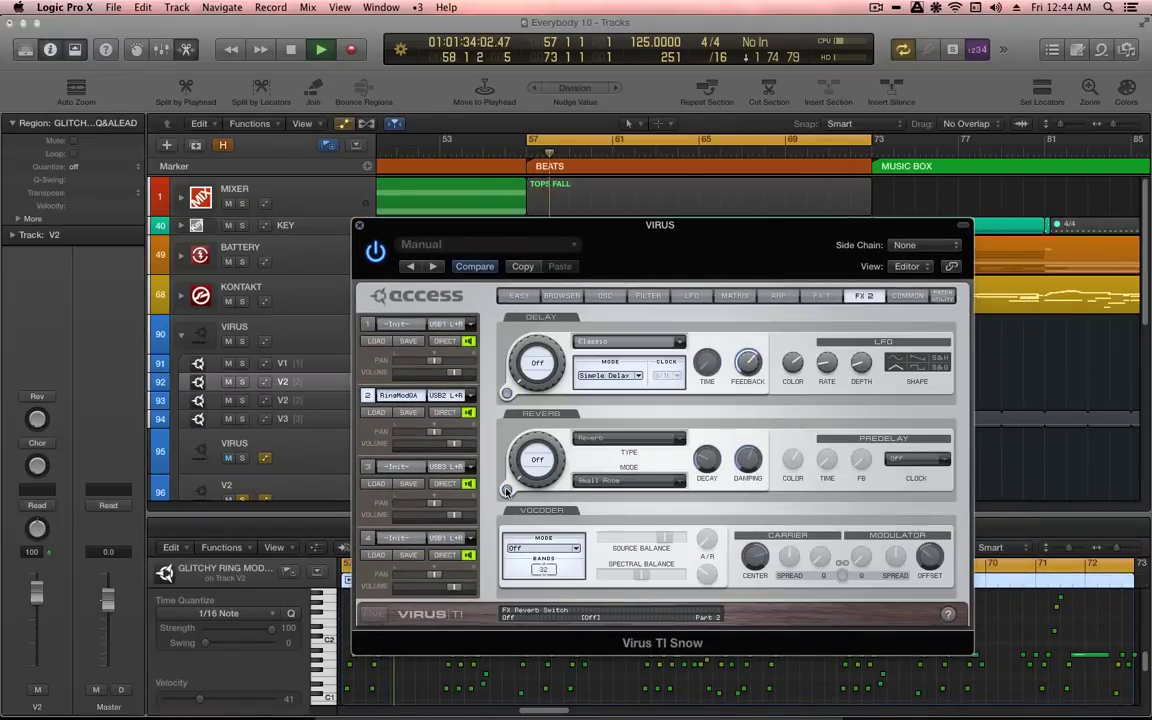
Raise the Osc 2 Pitch amount in matrix slot 1 to +23 and lower it again to compare the velocity modulation.
click(640, 296)
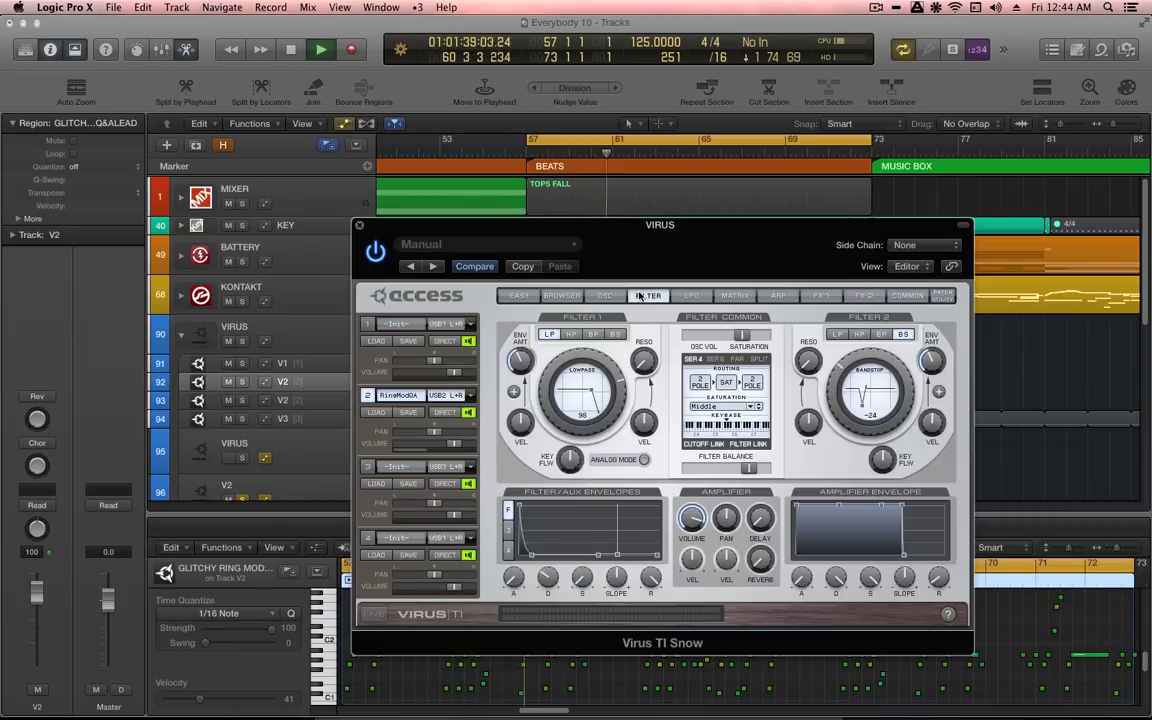
click(731, 297)
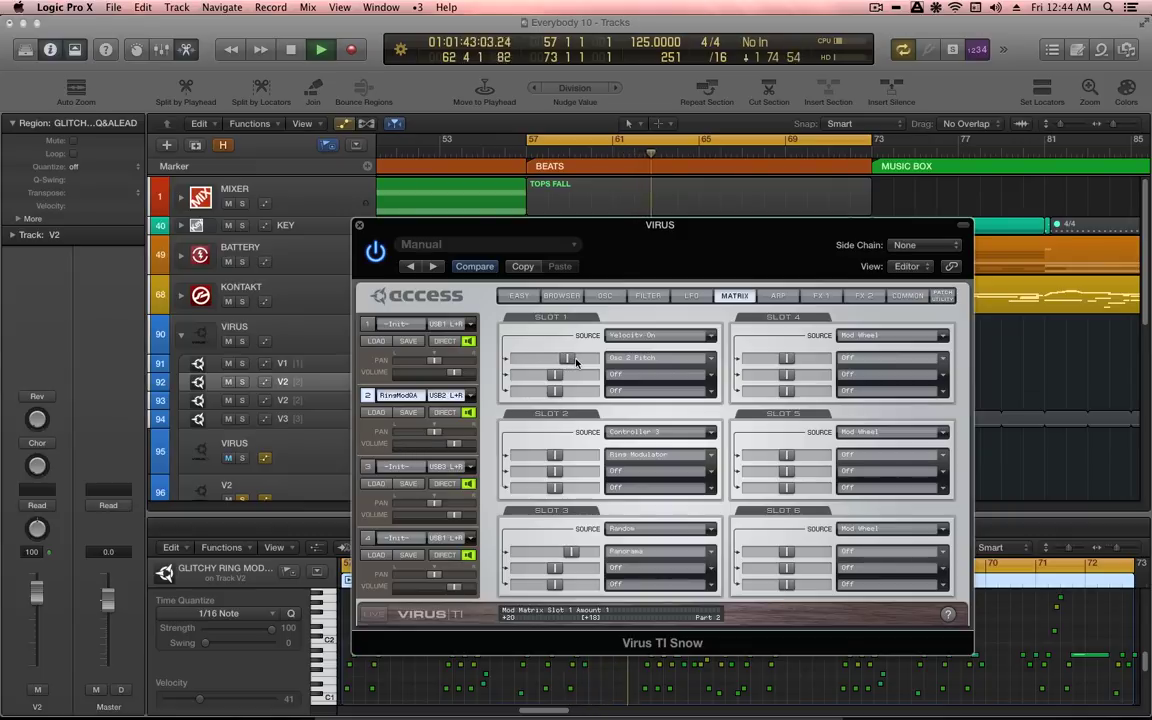
drag(572, 361, 574, 362)
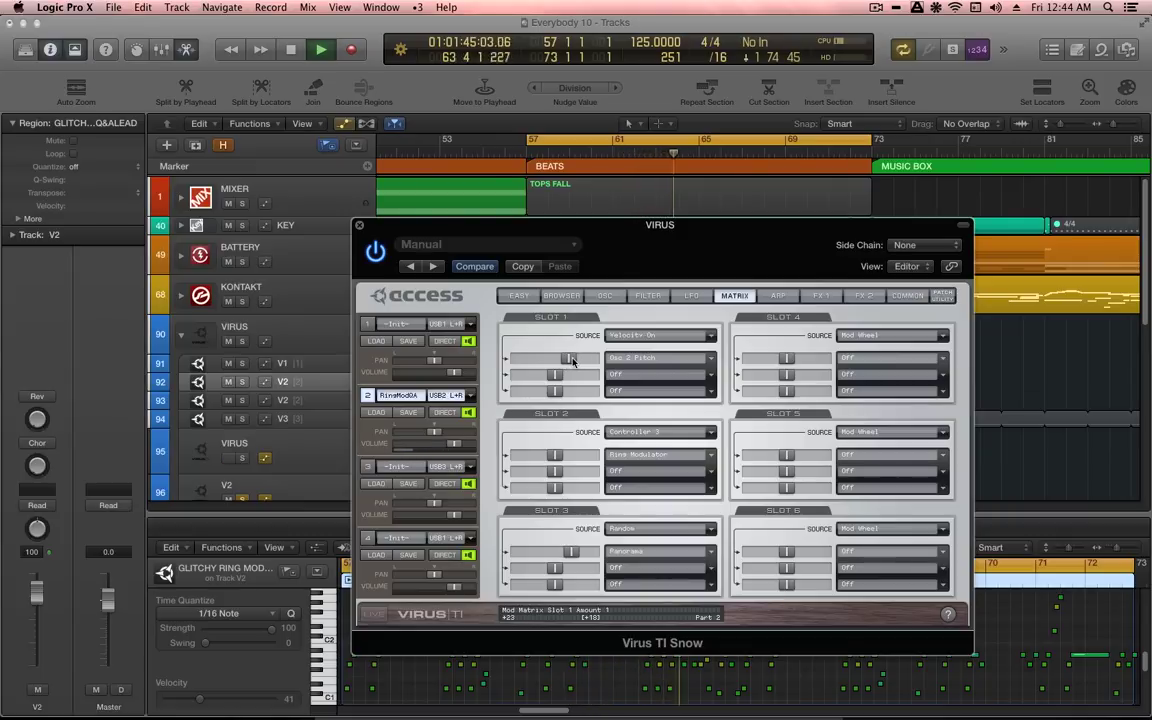
drag(574, 360, 564, 363)
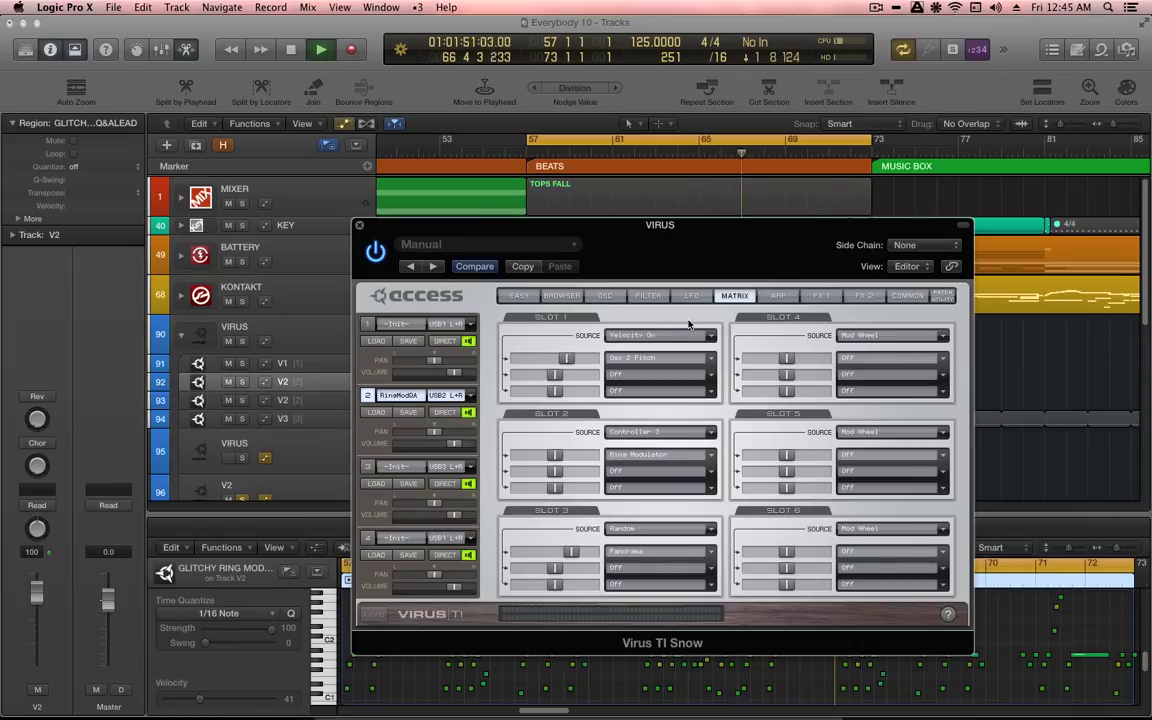
Restart playback and switch part 2's delay and reverb back on.
key(space)
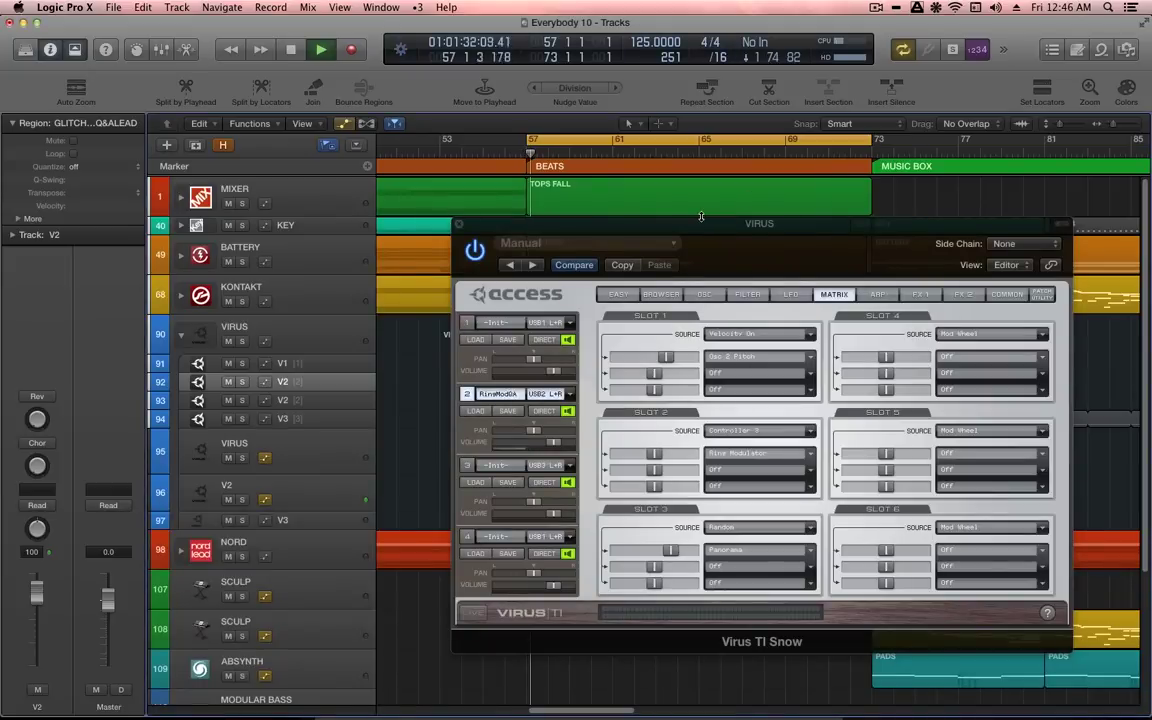
drag(648, 235, 522, 265)
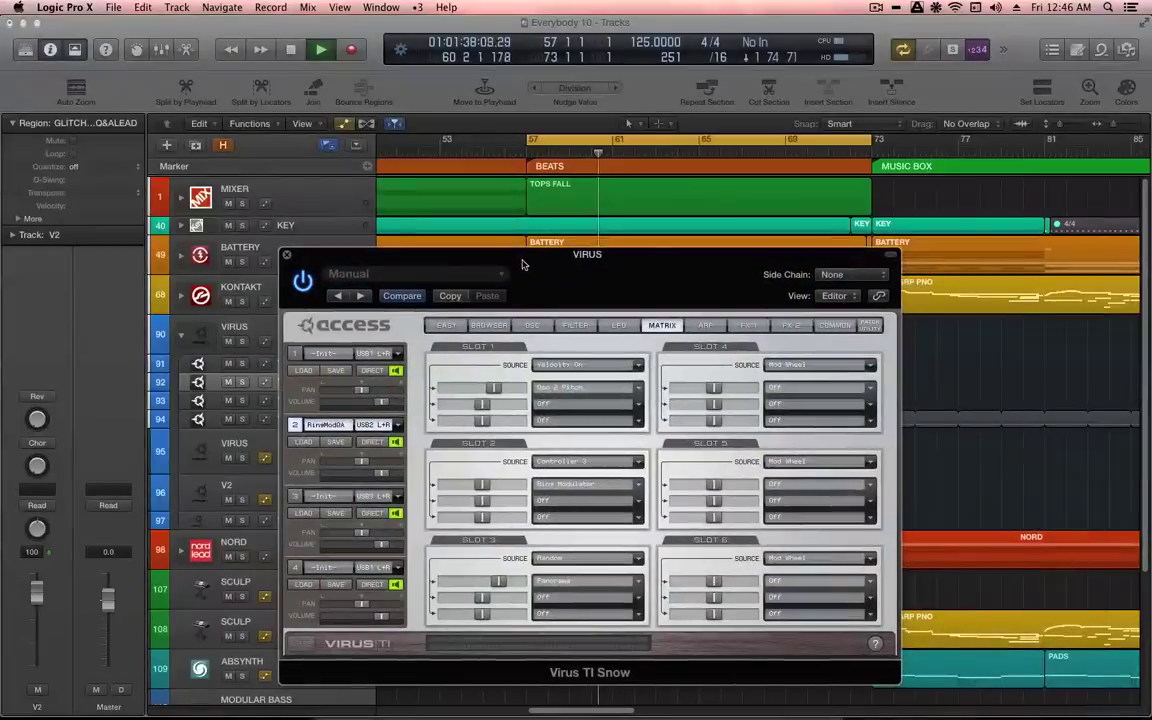
click(791, 325)
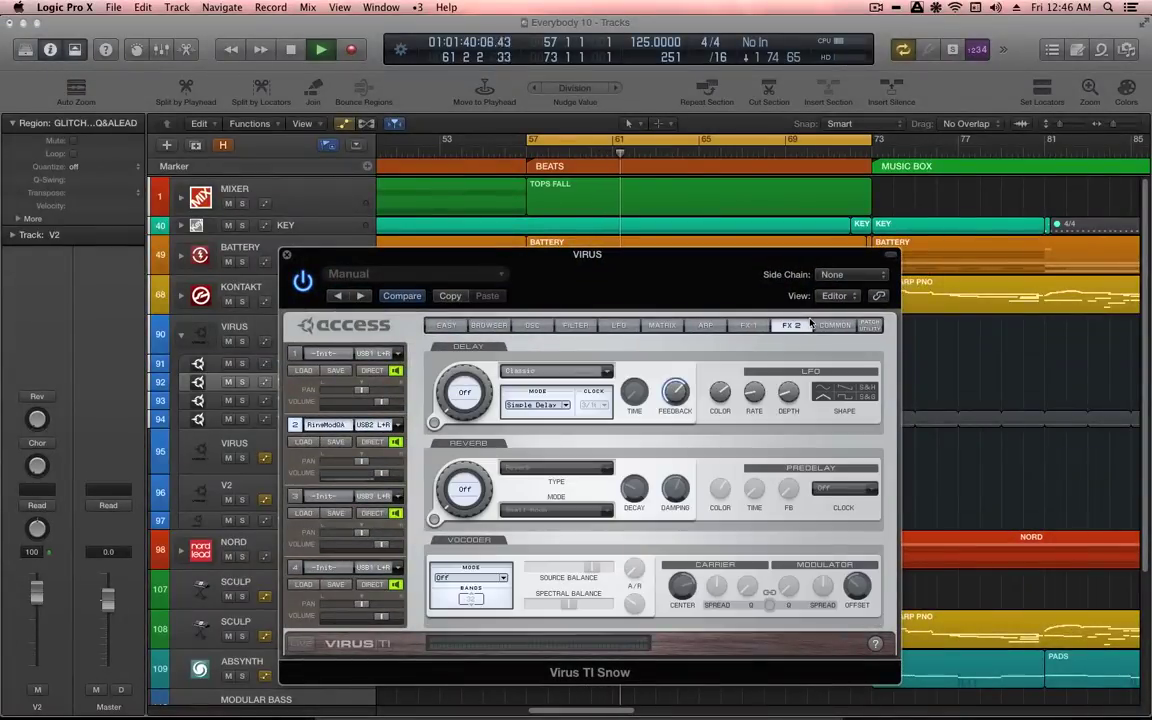
click(434, 518)
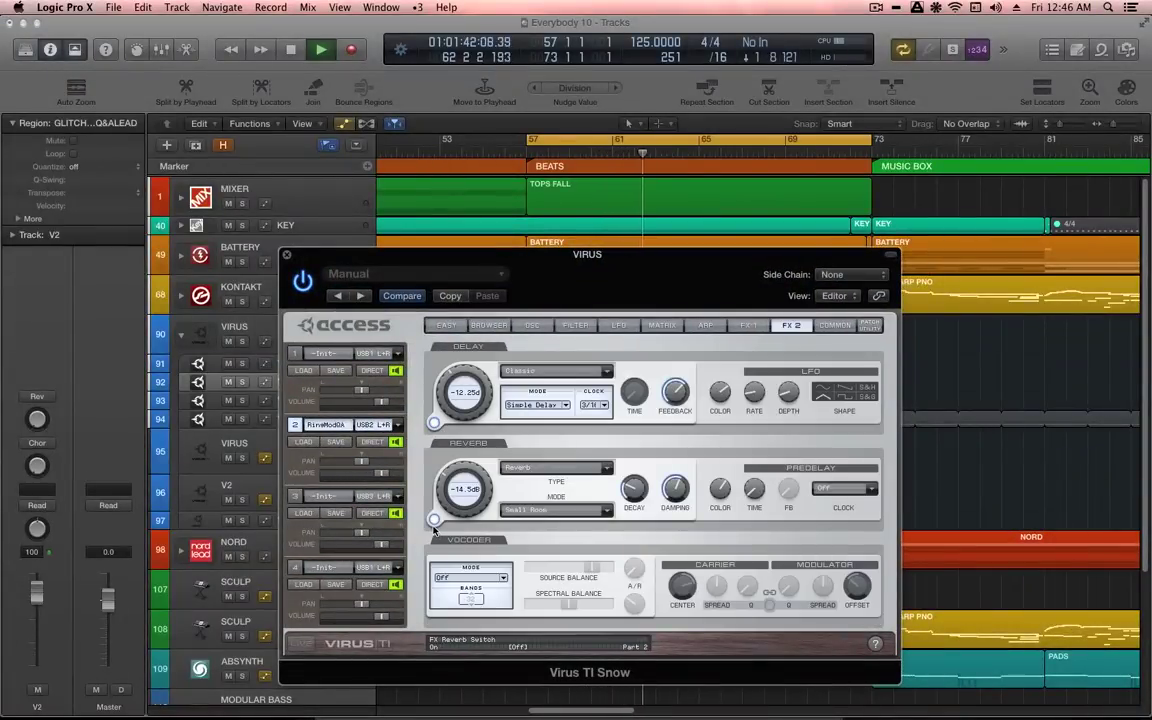
drag(599, 273, 798, 208)
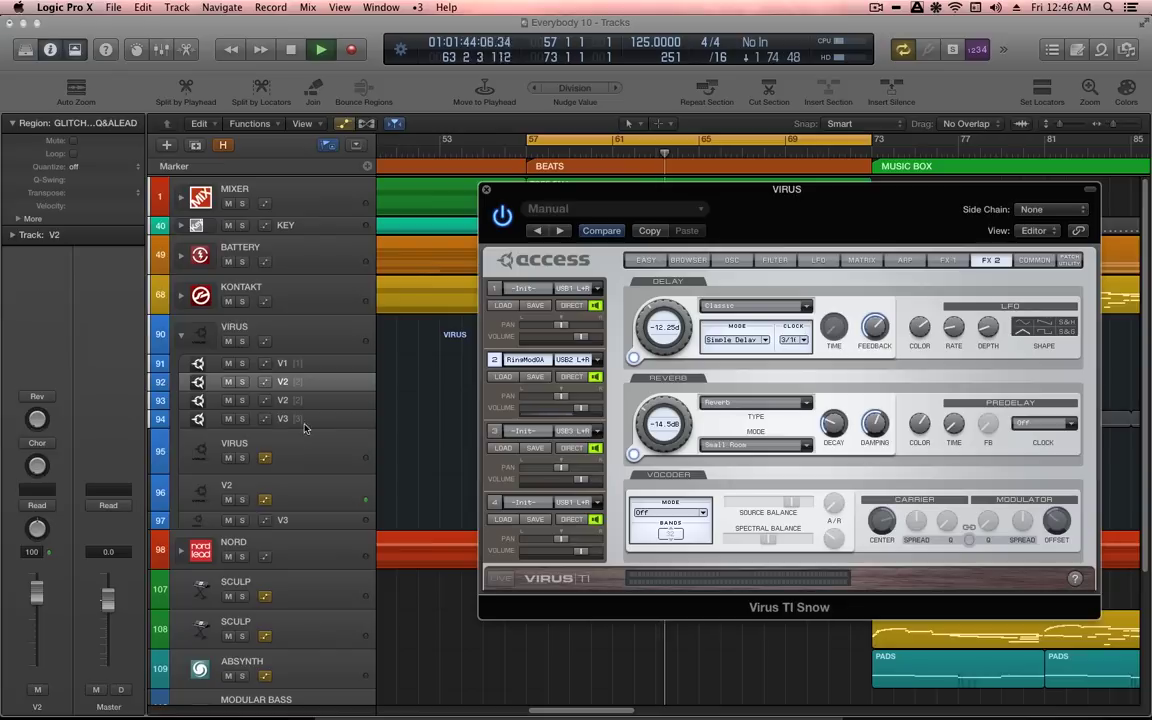
With the V2 instrument track selected, nudge the Osc 2 Pitch amount in matrix slot 1 and stop playback.
click(306, 501)
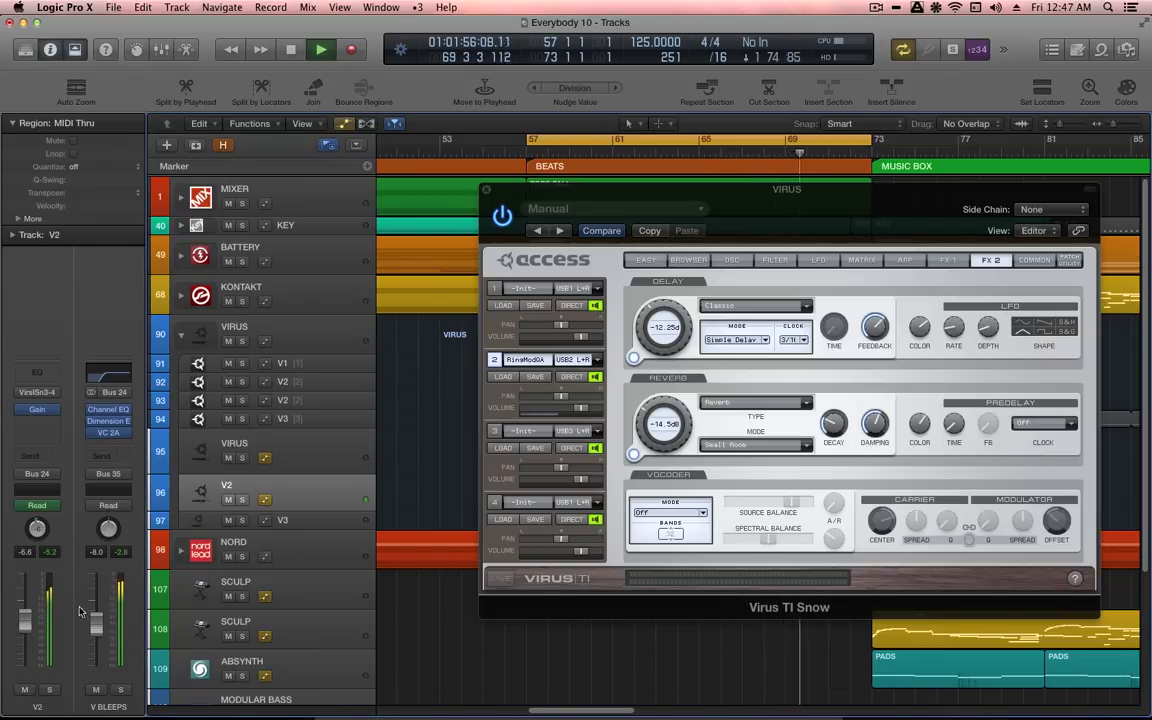
click(864, 261)
mouse_move(692, 322)
mouse_down()
mouse_move(707, 323)
mouse_move(694, 330)
mouse_up()
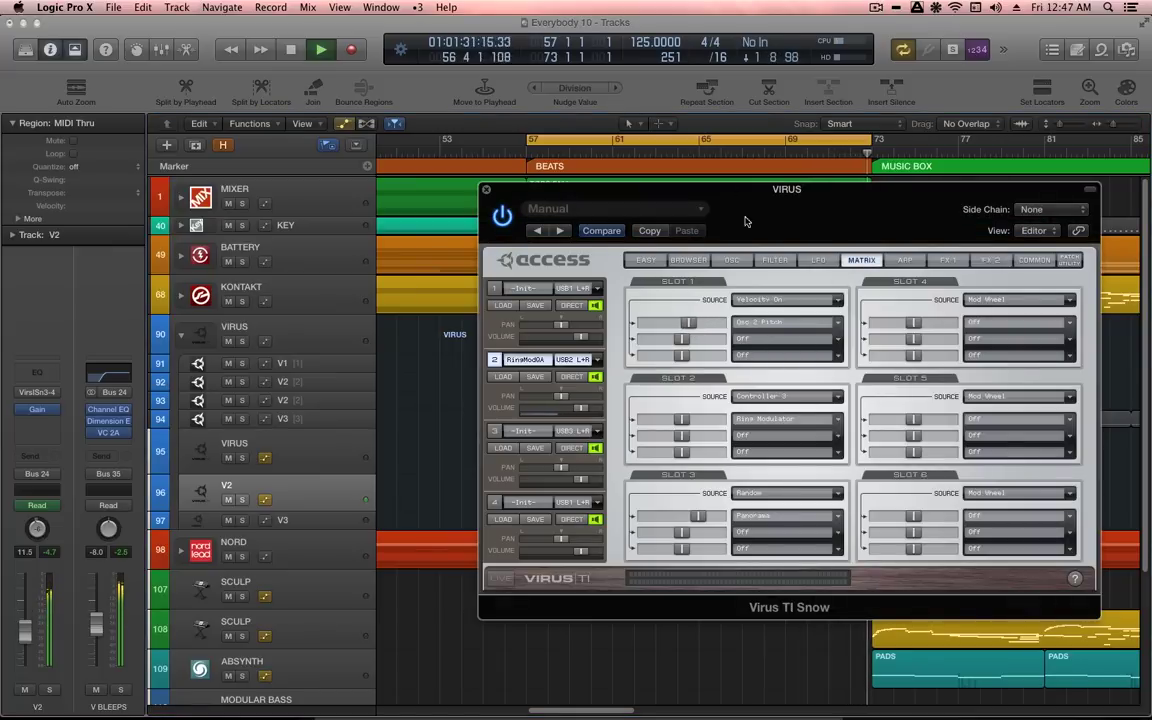
key(space)
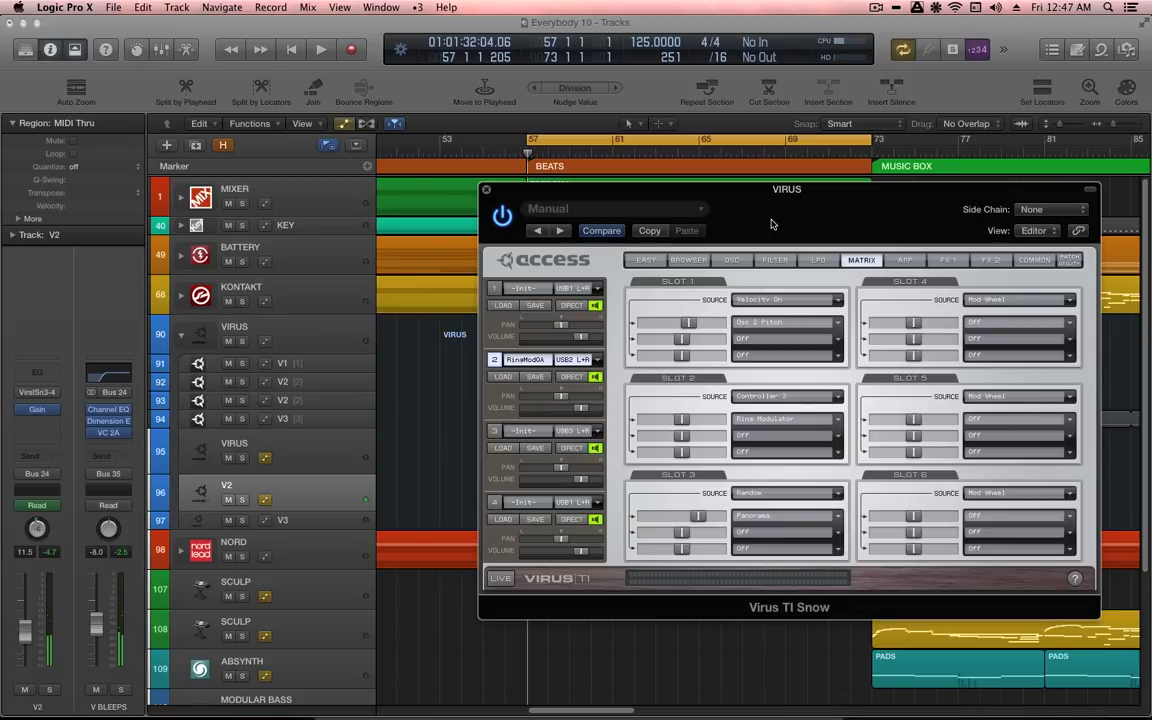